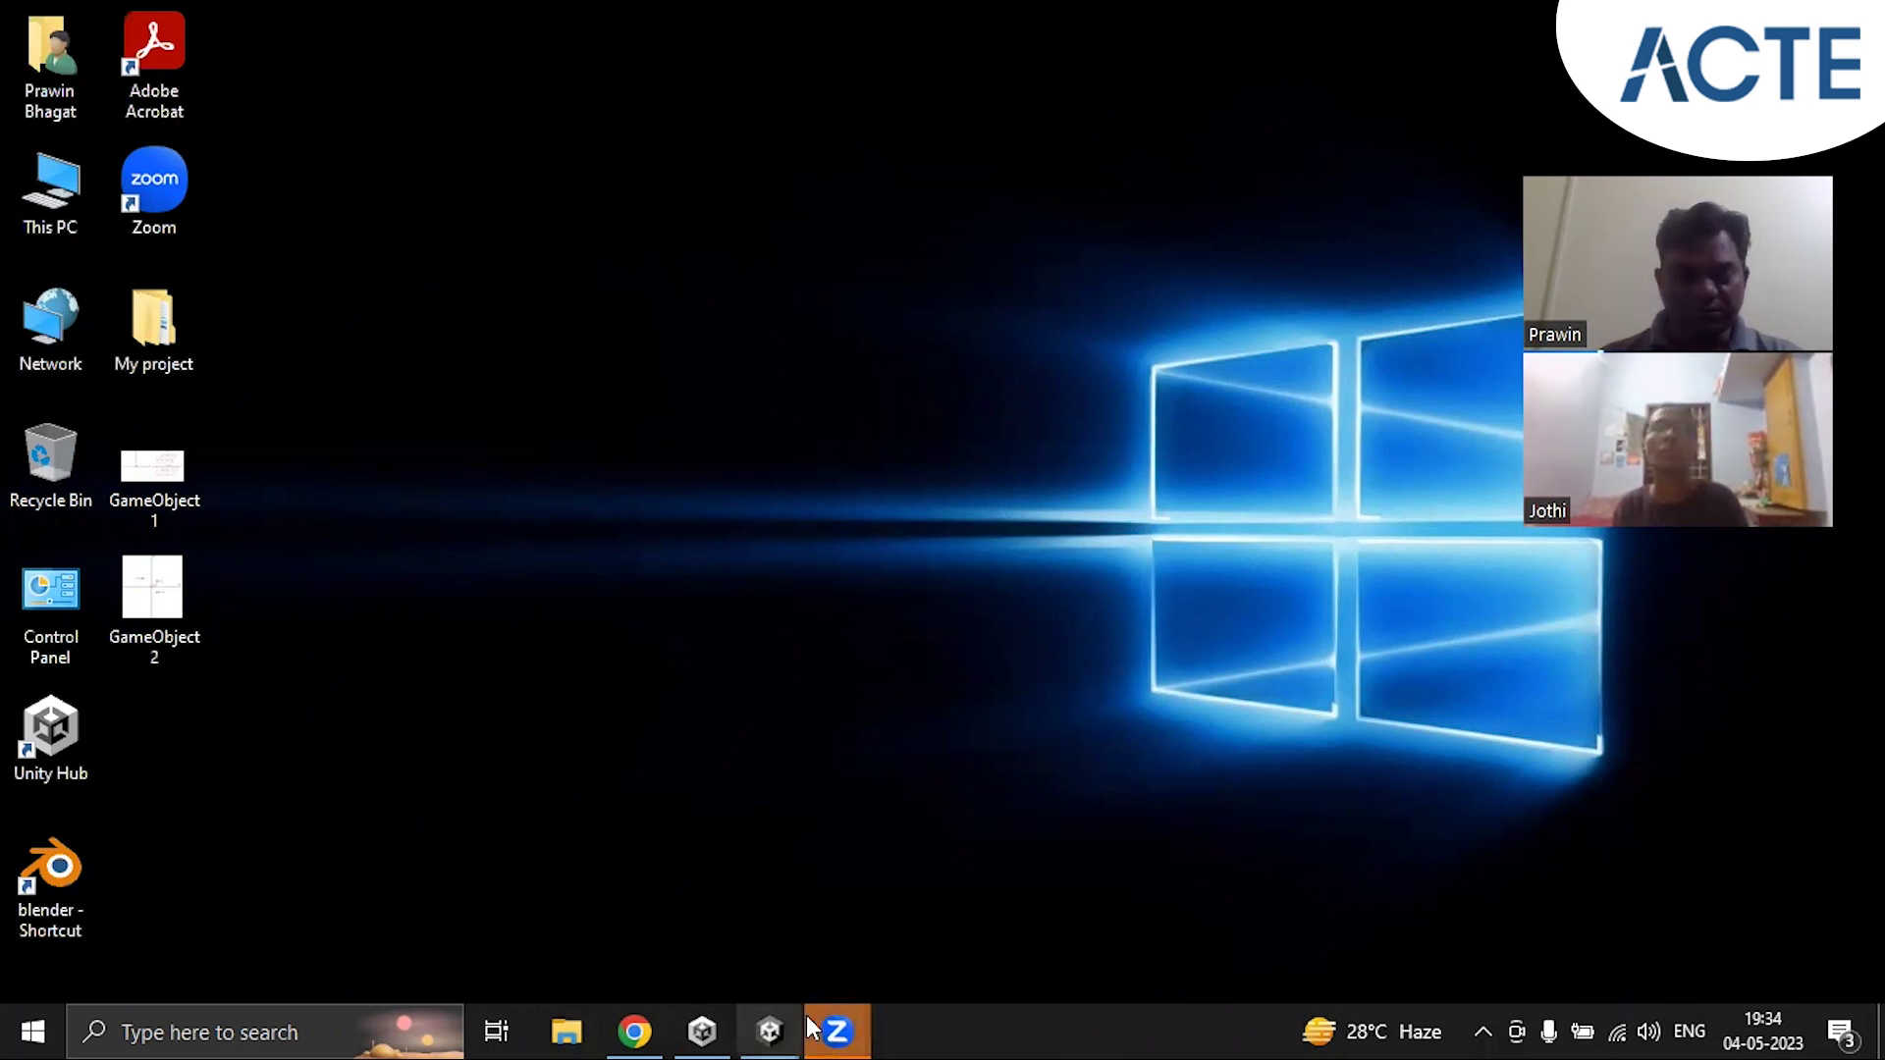
Step: Switch to the Unity editor and delete the Cube and the Sphere from SampleScene
click(768, 1031)
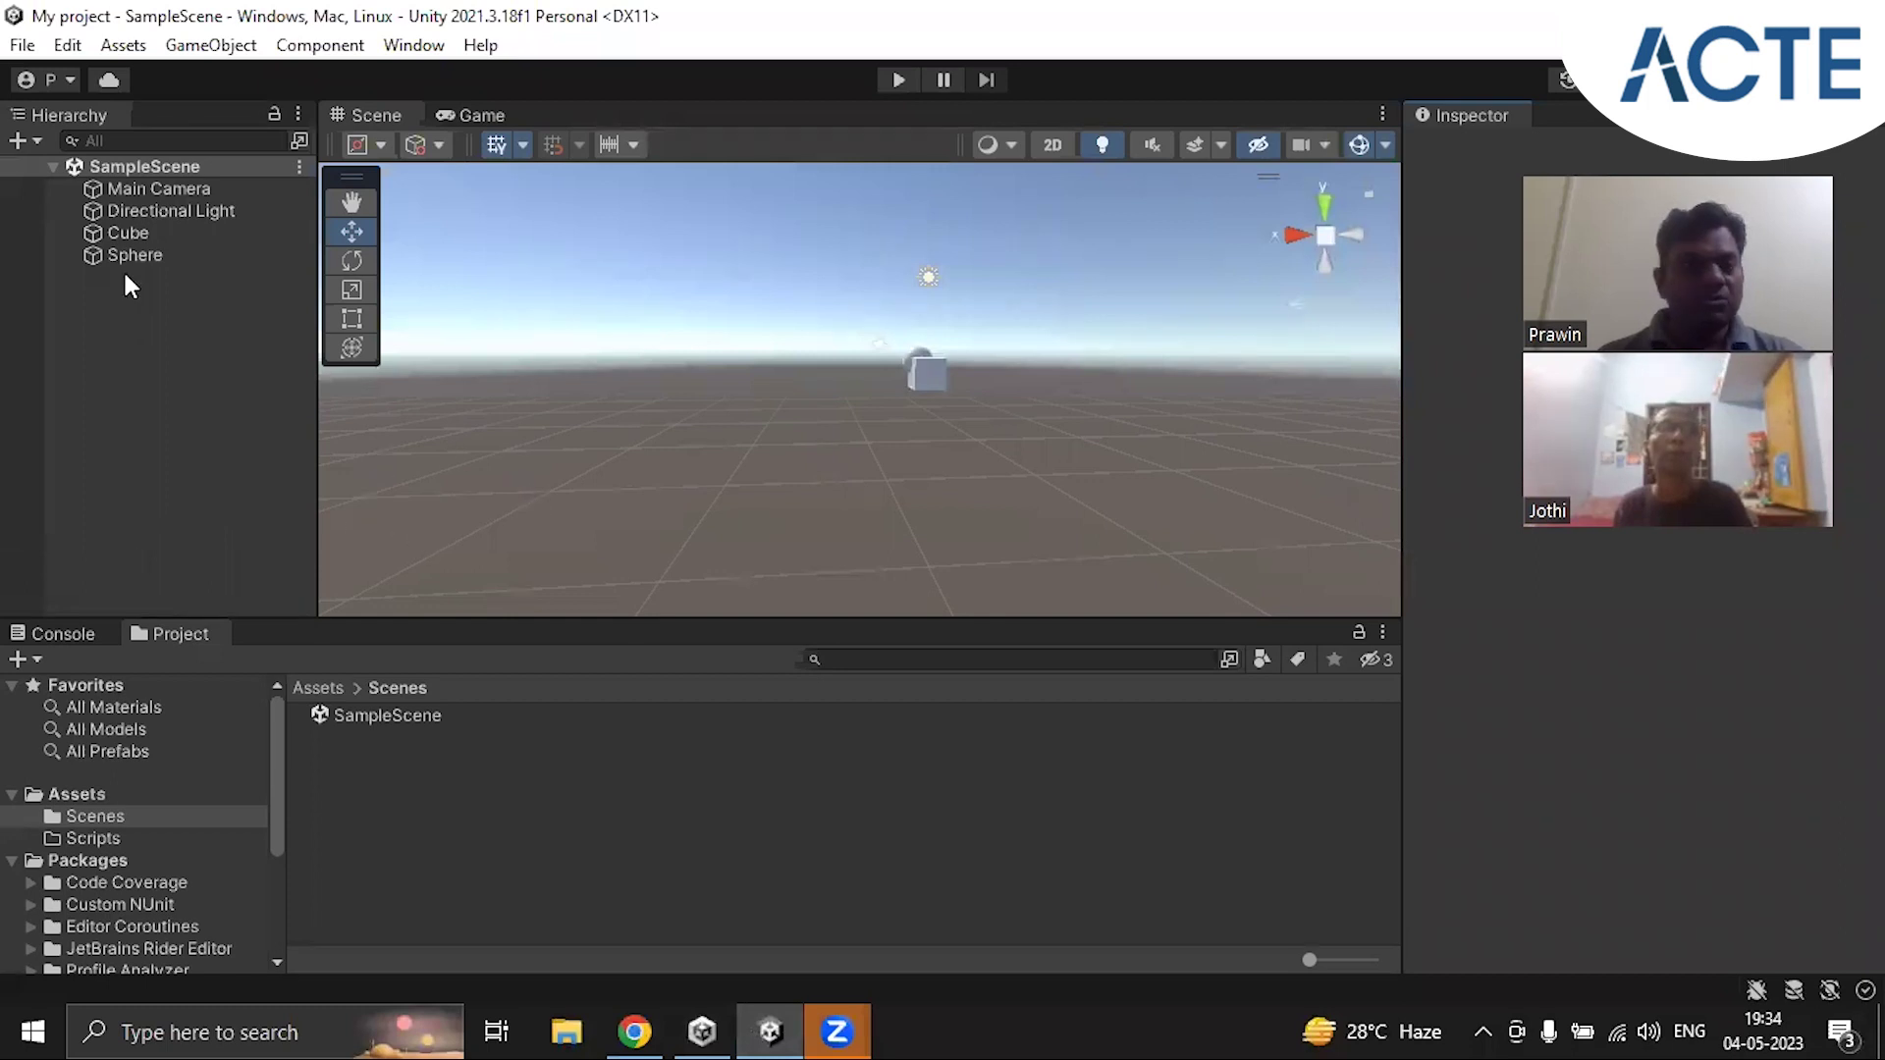
click(141, 208)
right_click(141, 208)
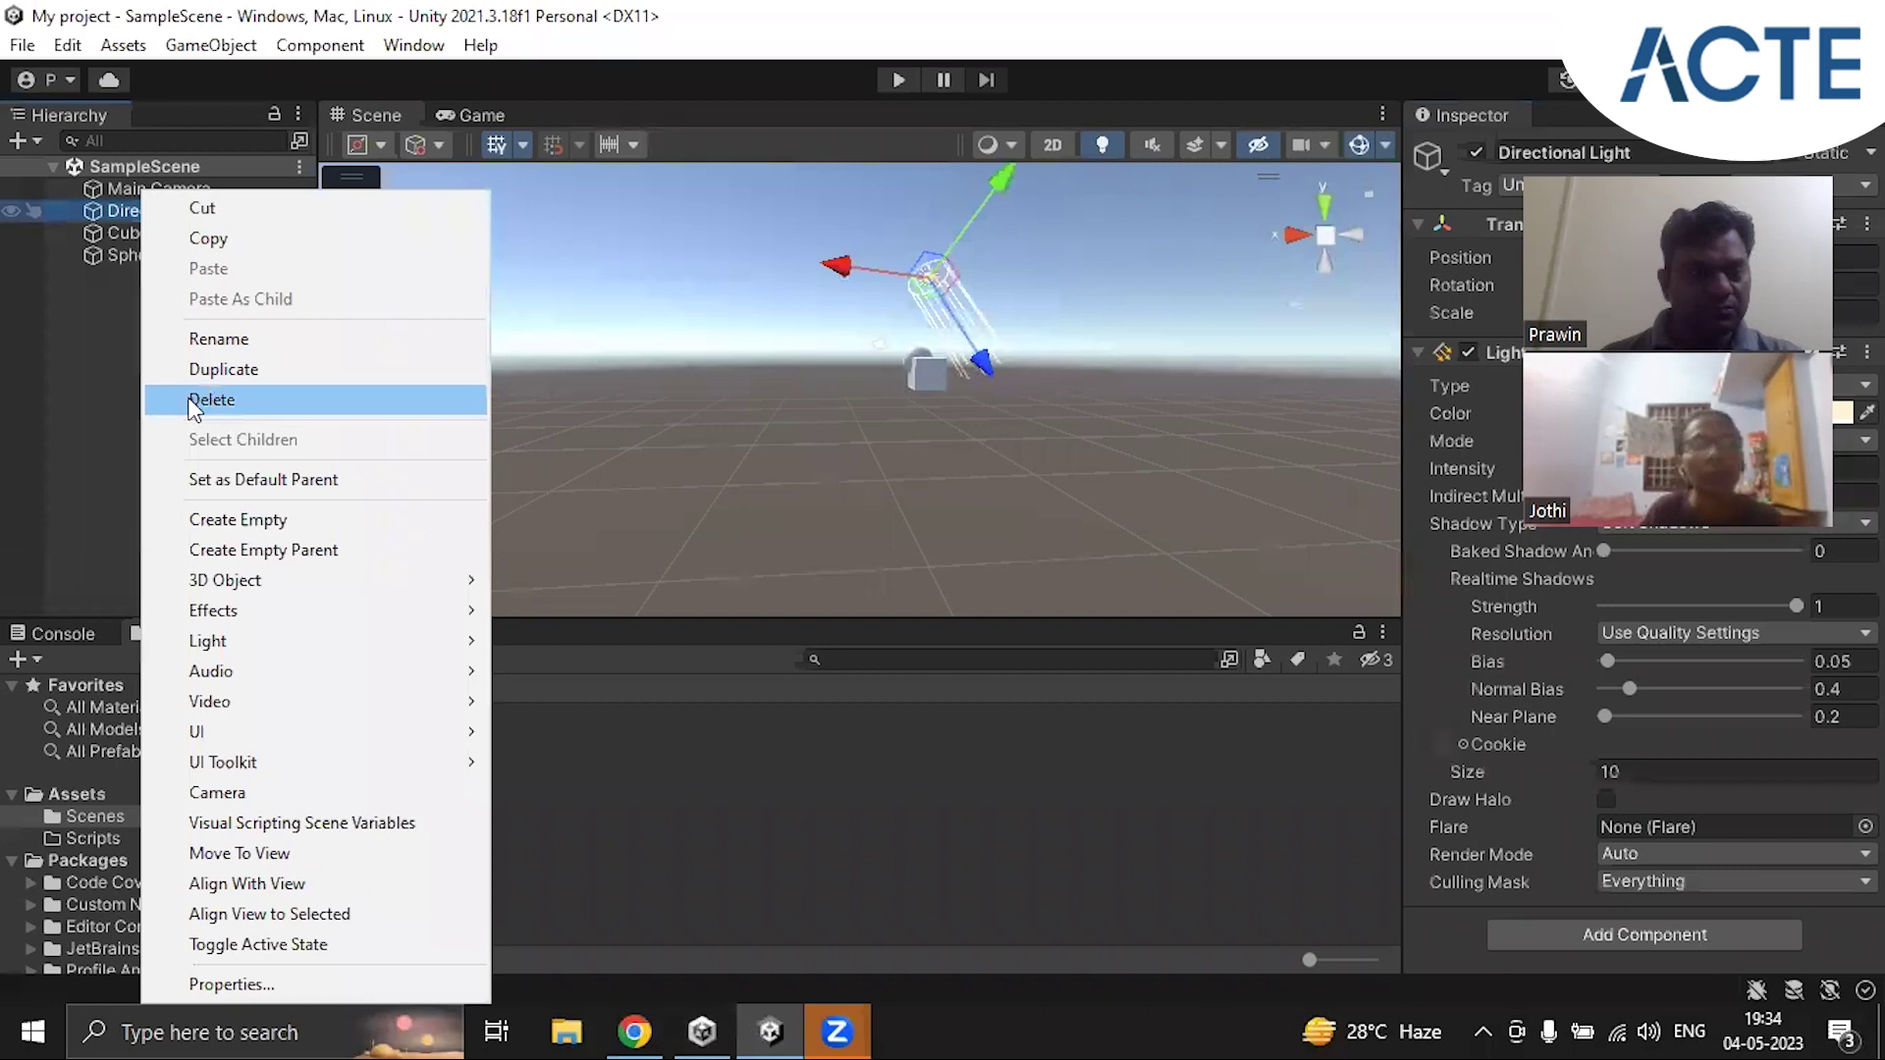
click(127, 267)
right_click(136, 228)
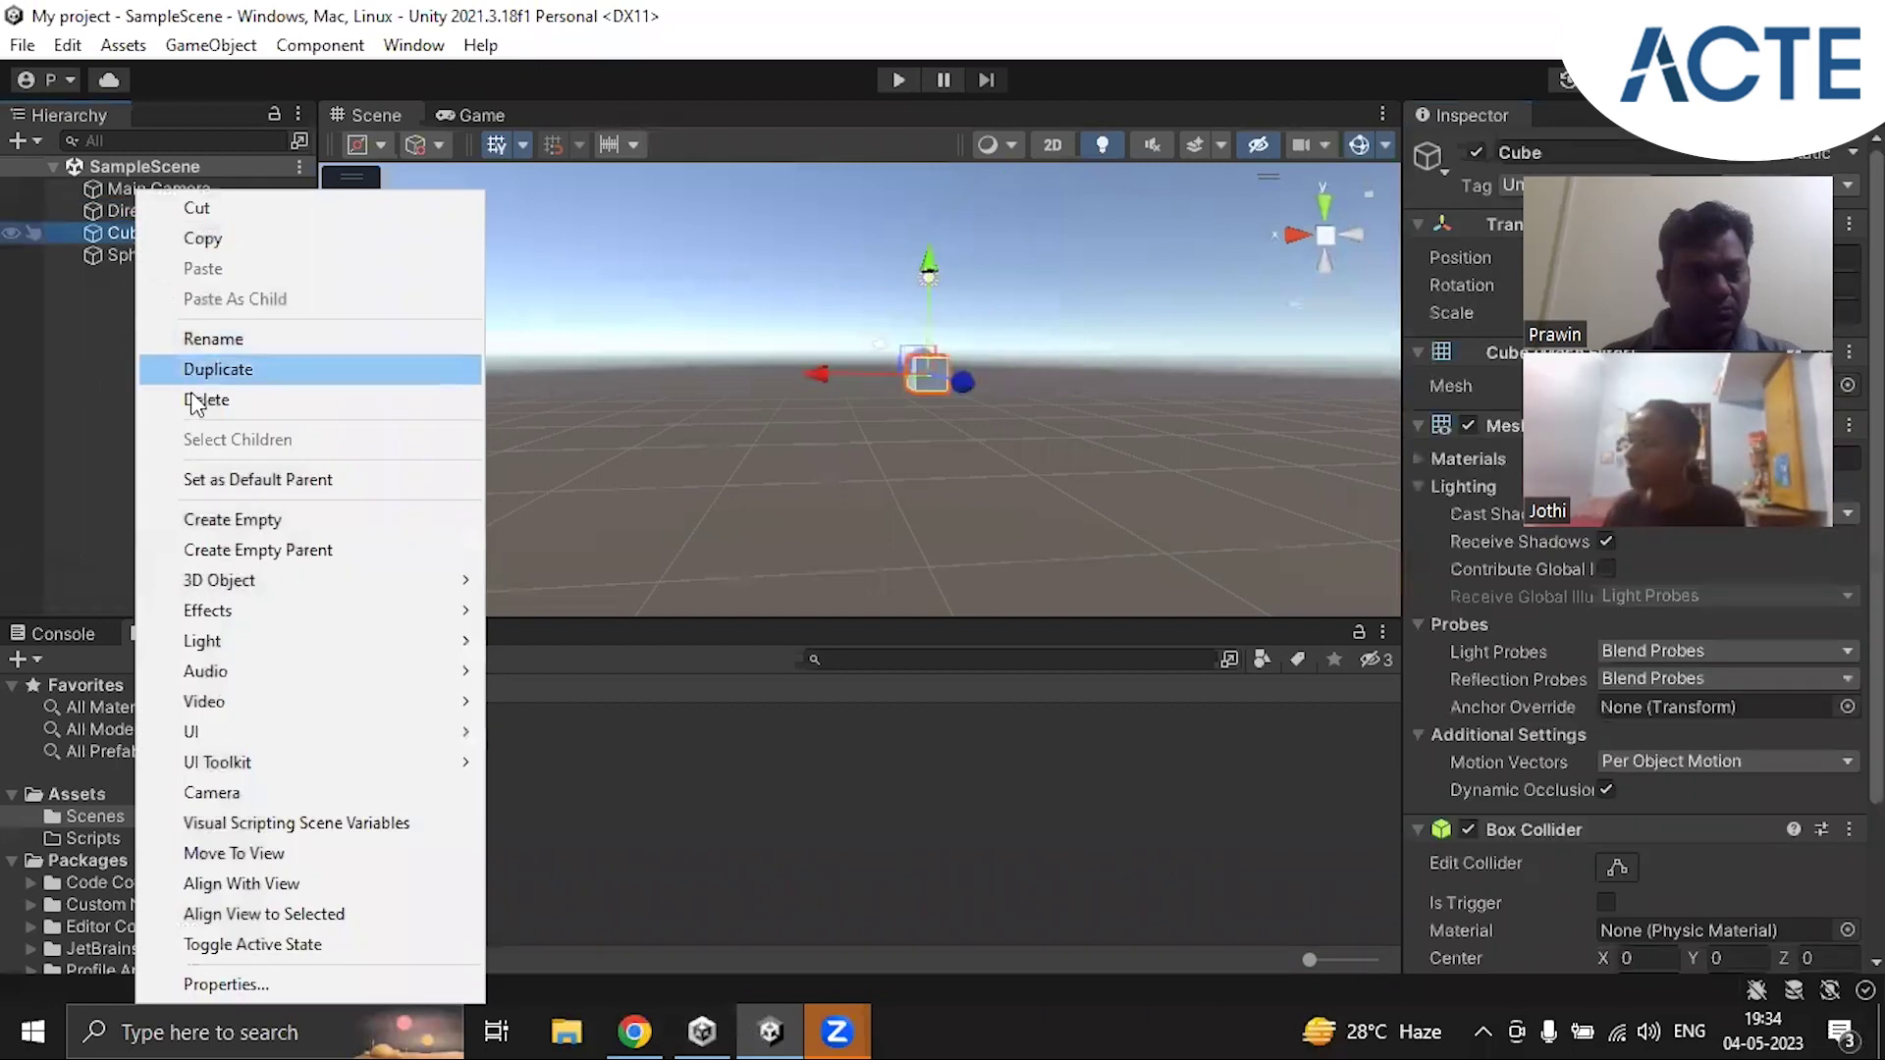
click(202, 399)
click(135, 231)
right_click(132, 228)
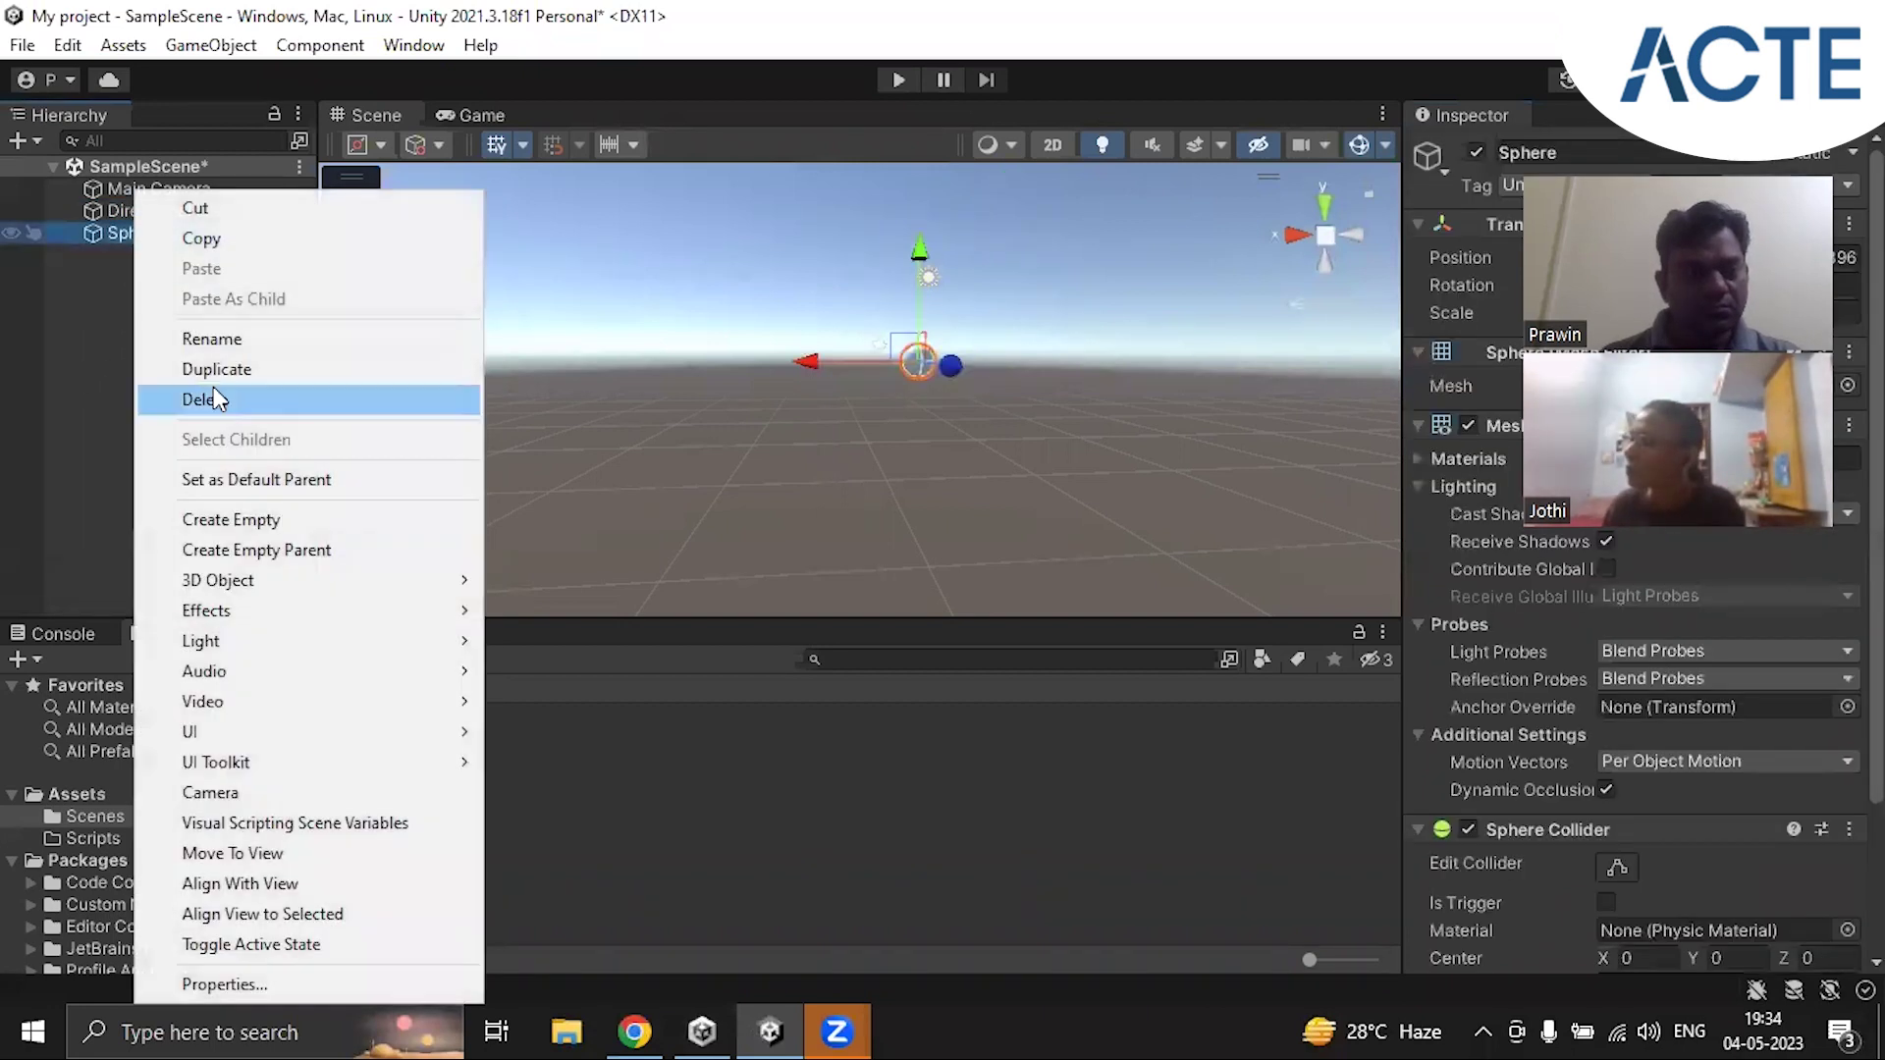
click(208, 398)
Step: Save SampleScene
right_click(297, 167)
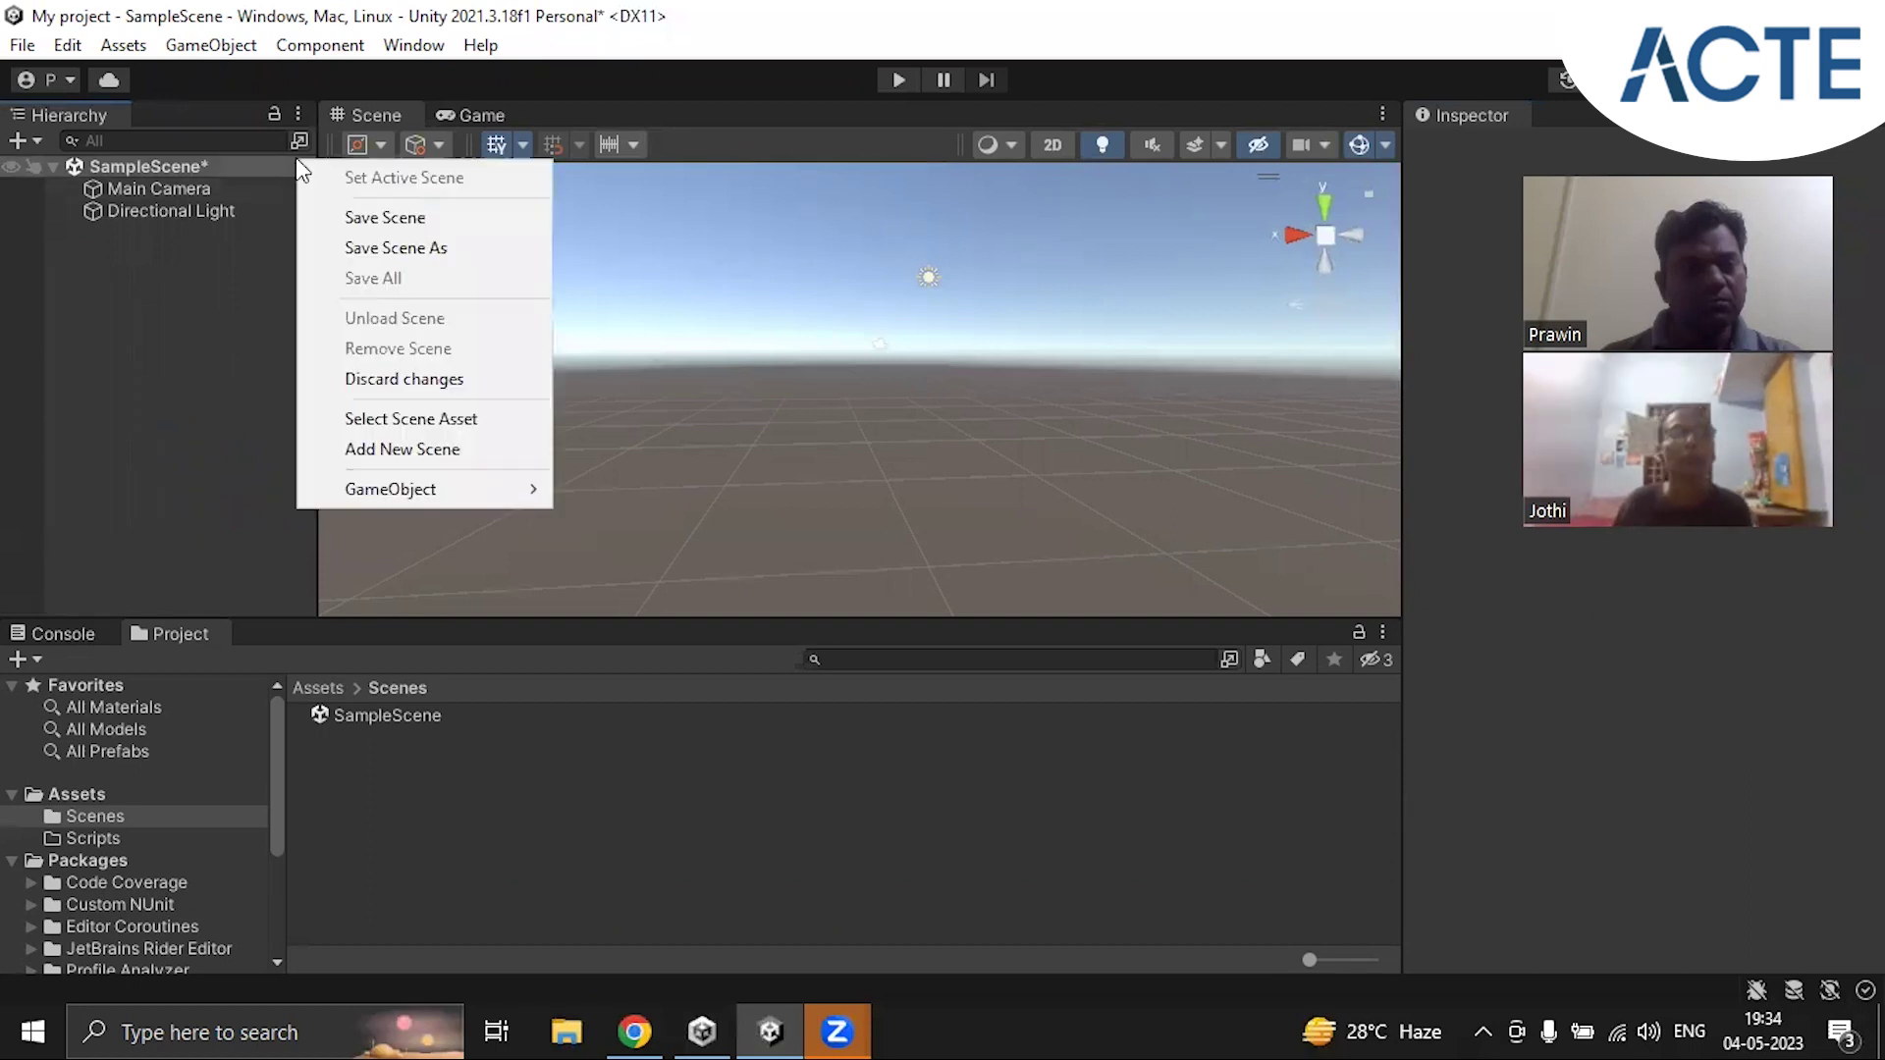
click(338, 211)
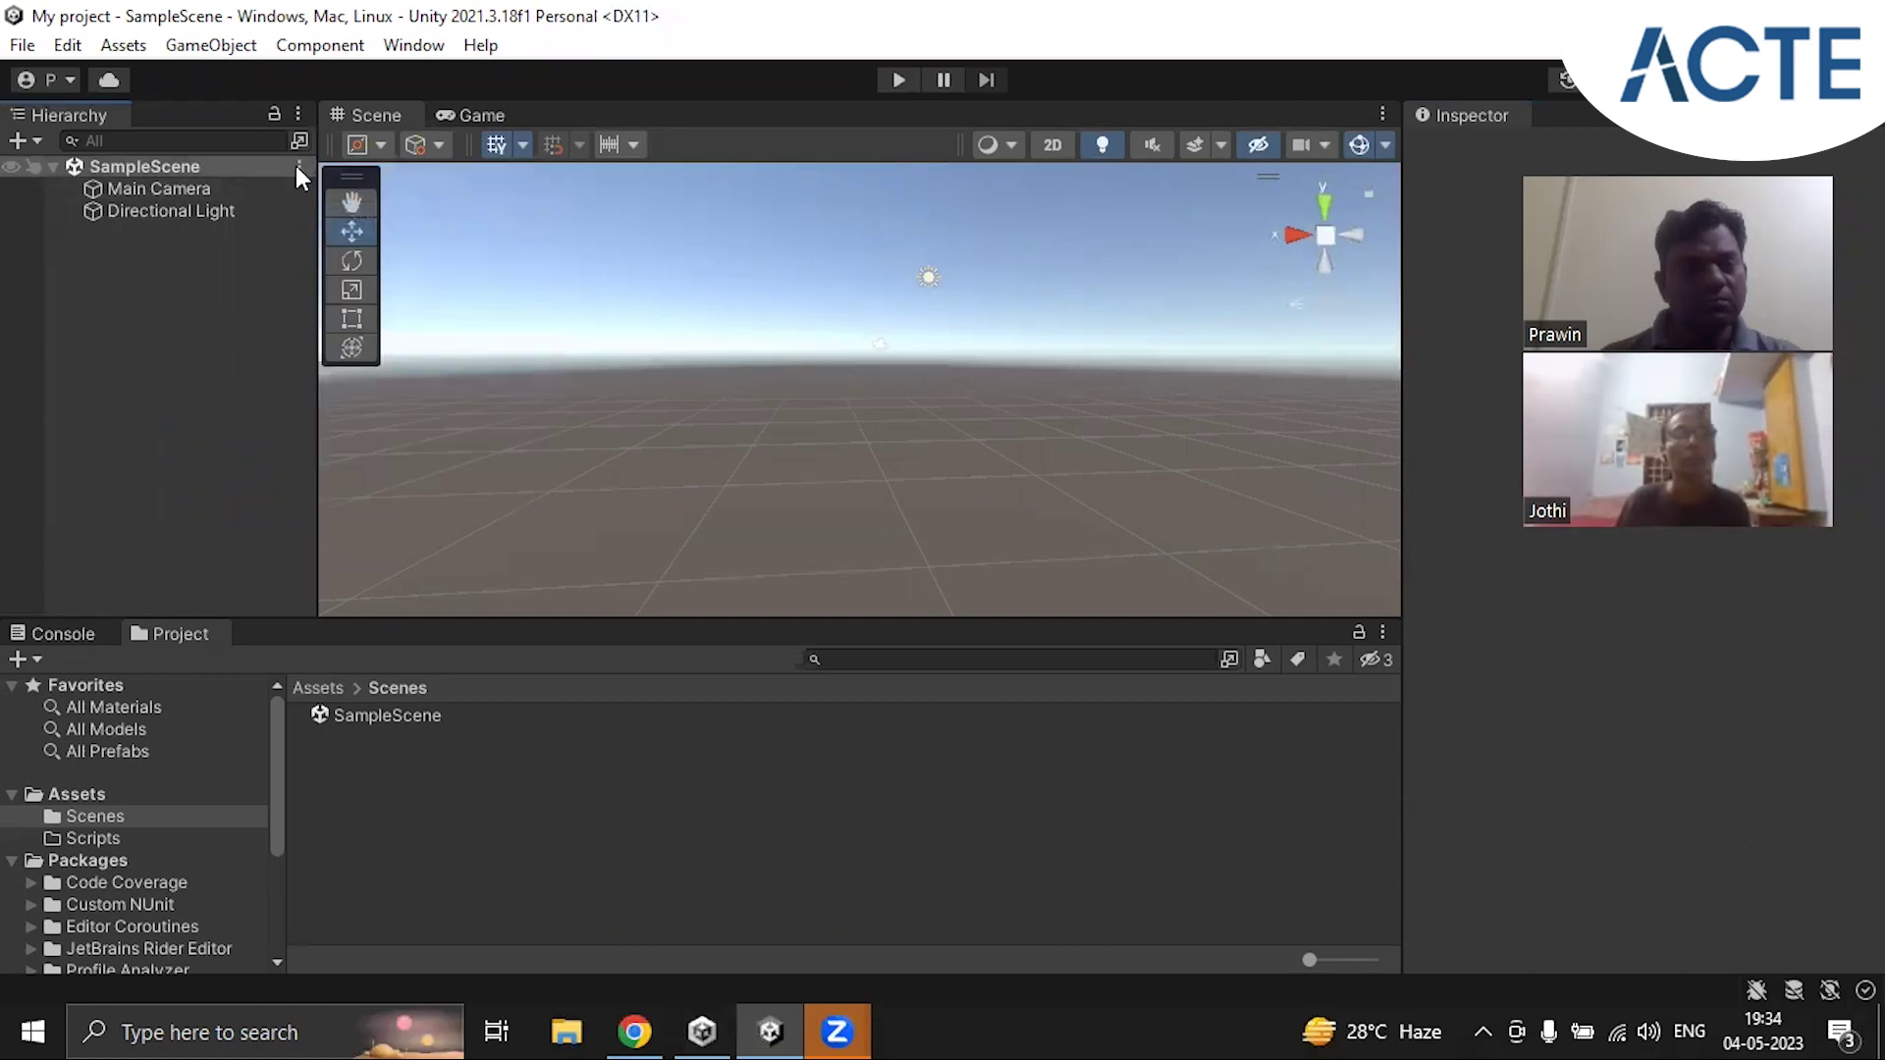
click(296, 165)
click(338, 223)
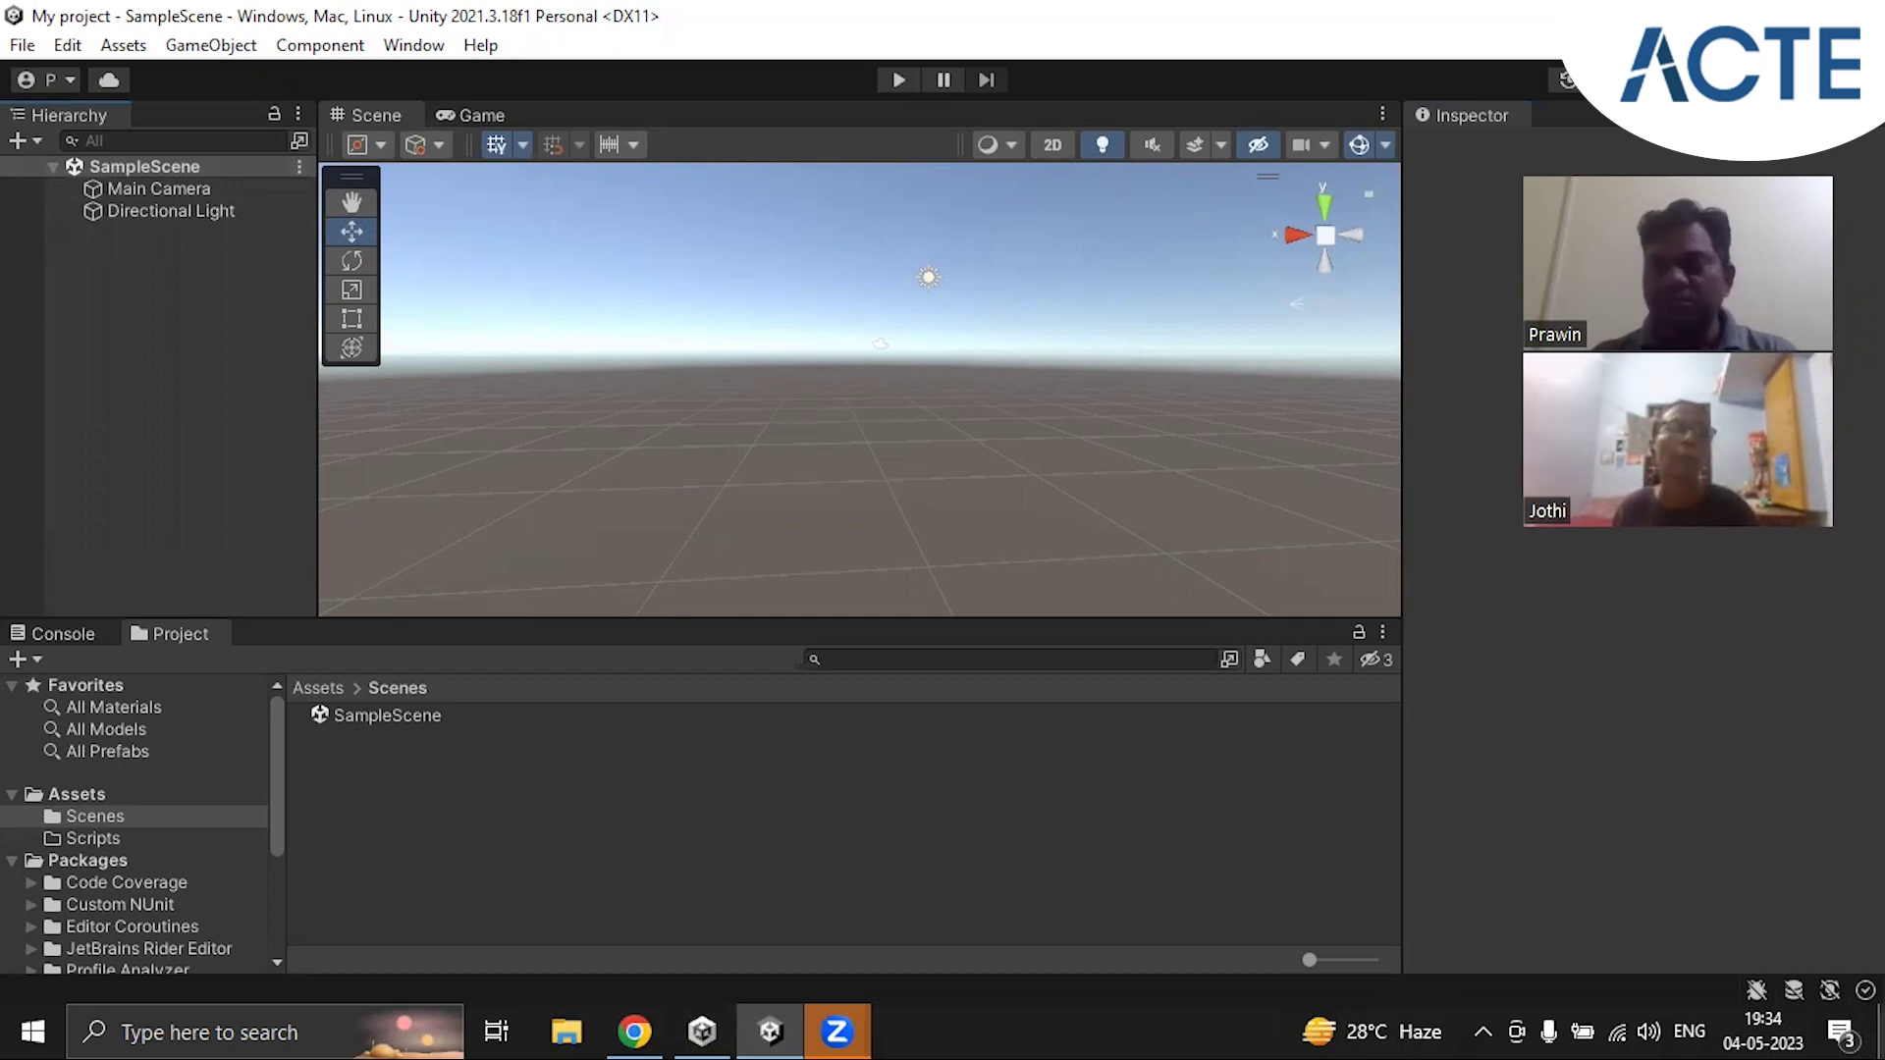
Step: Open the GameObject 1 picture from the desktop, examine its 2D and 3D axes enlarged, and close it
key(super+d)
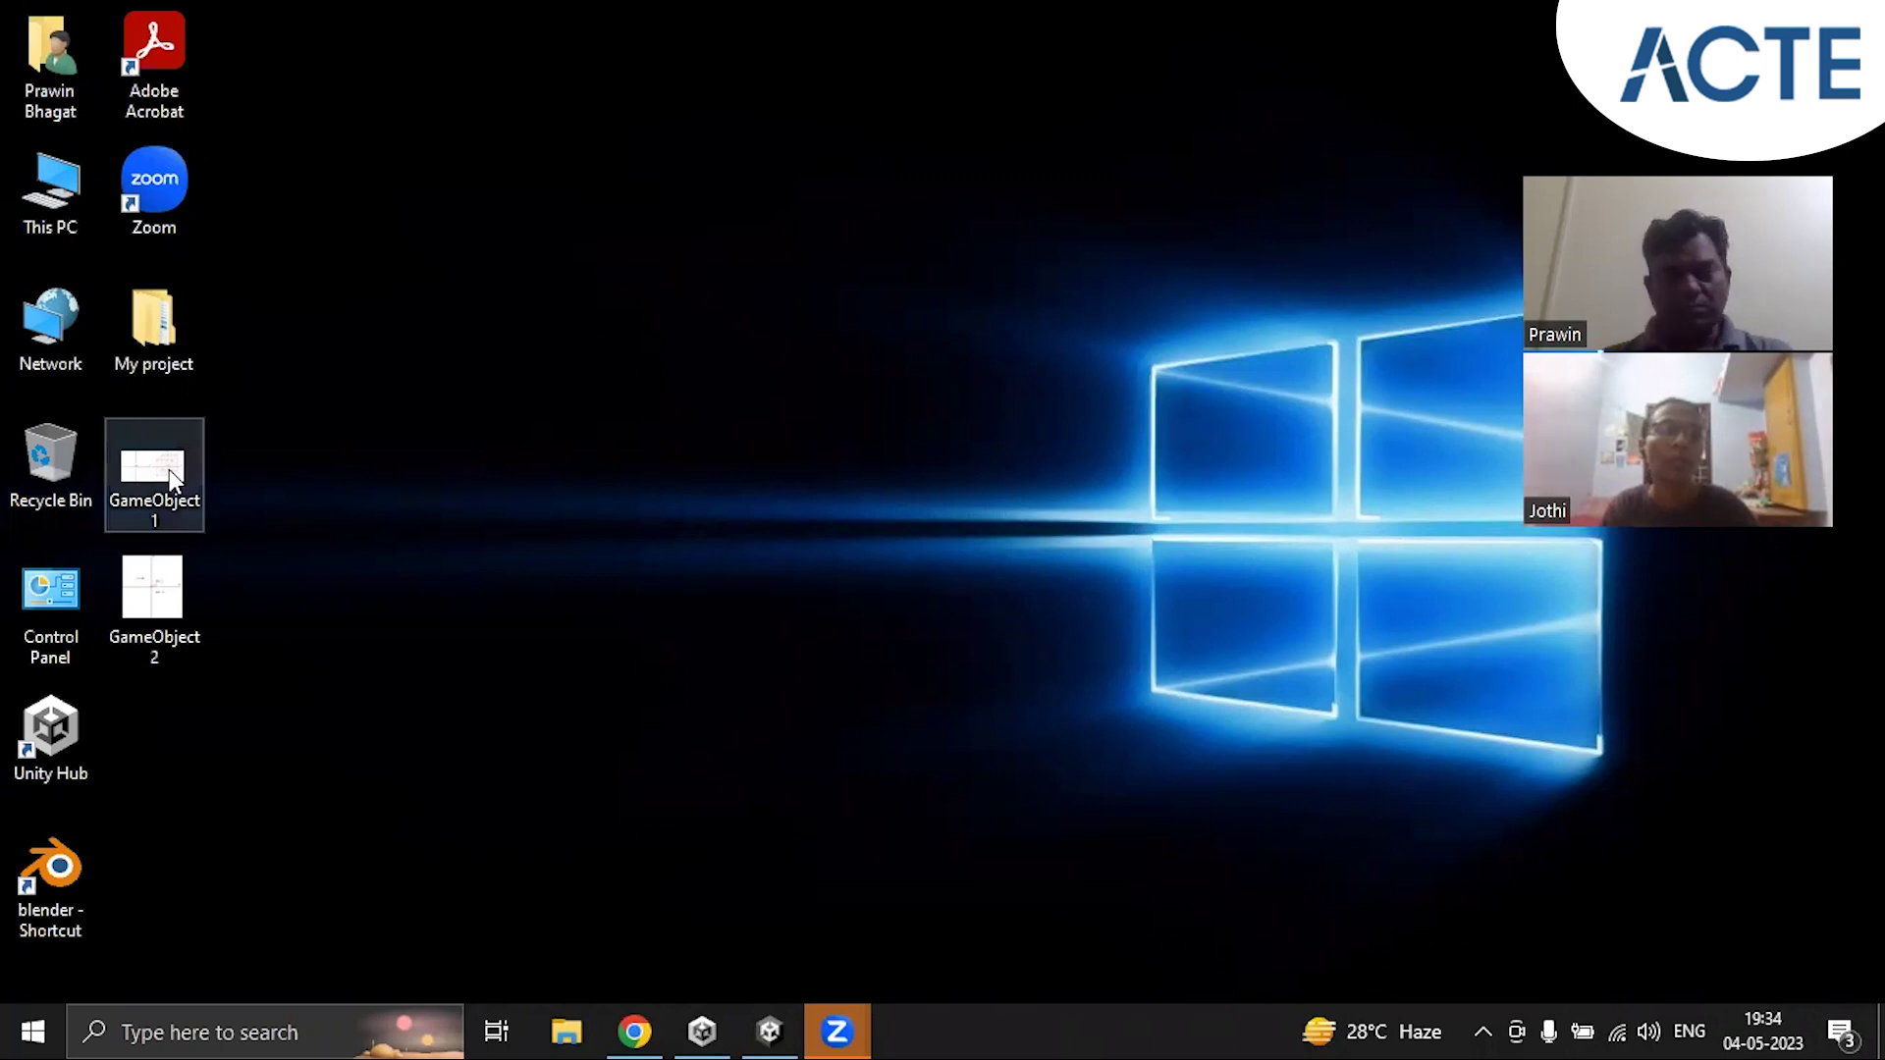
double_click(197, 453)
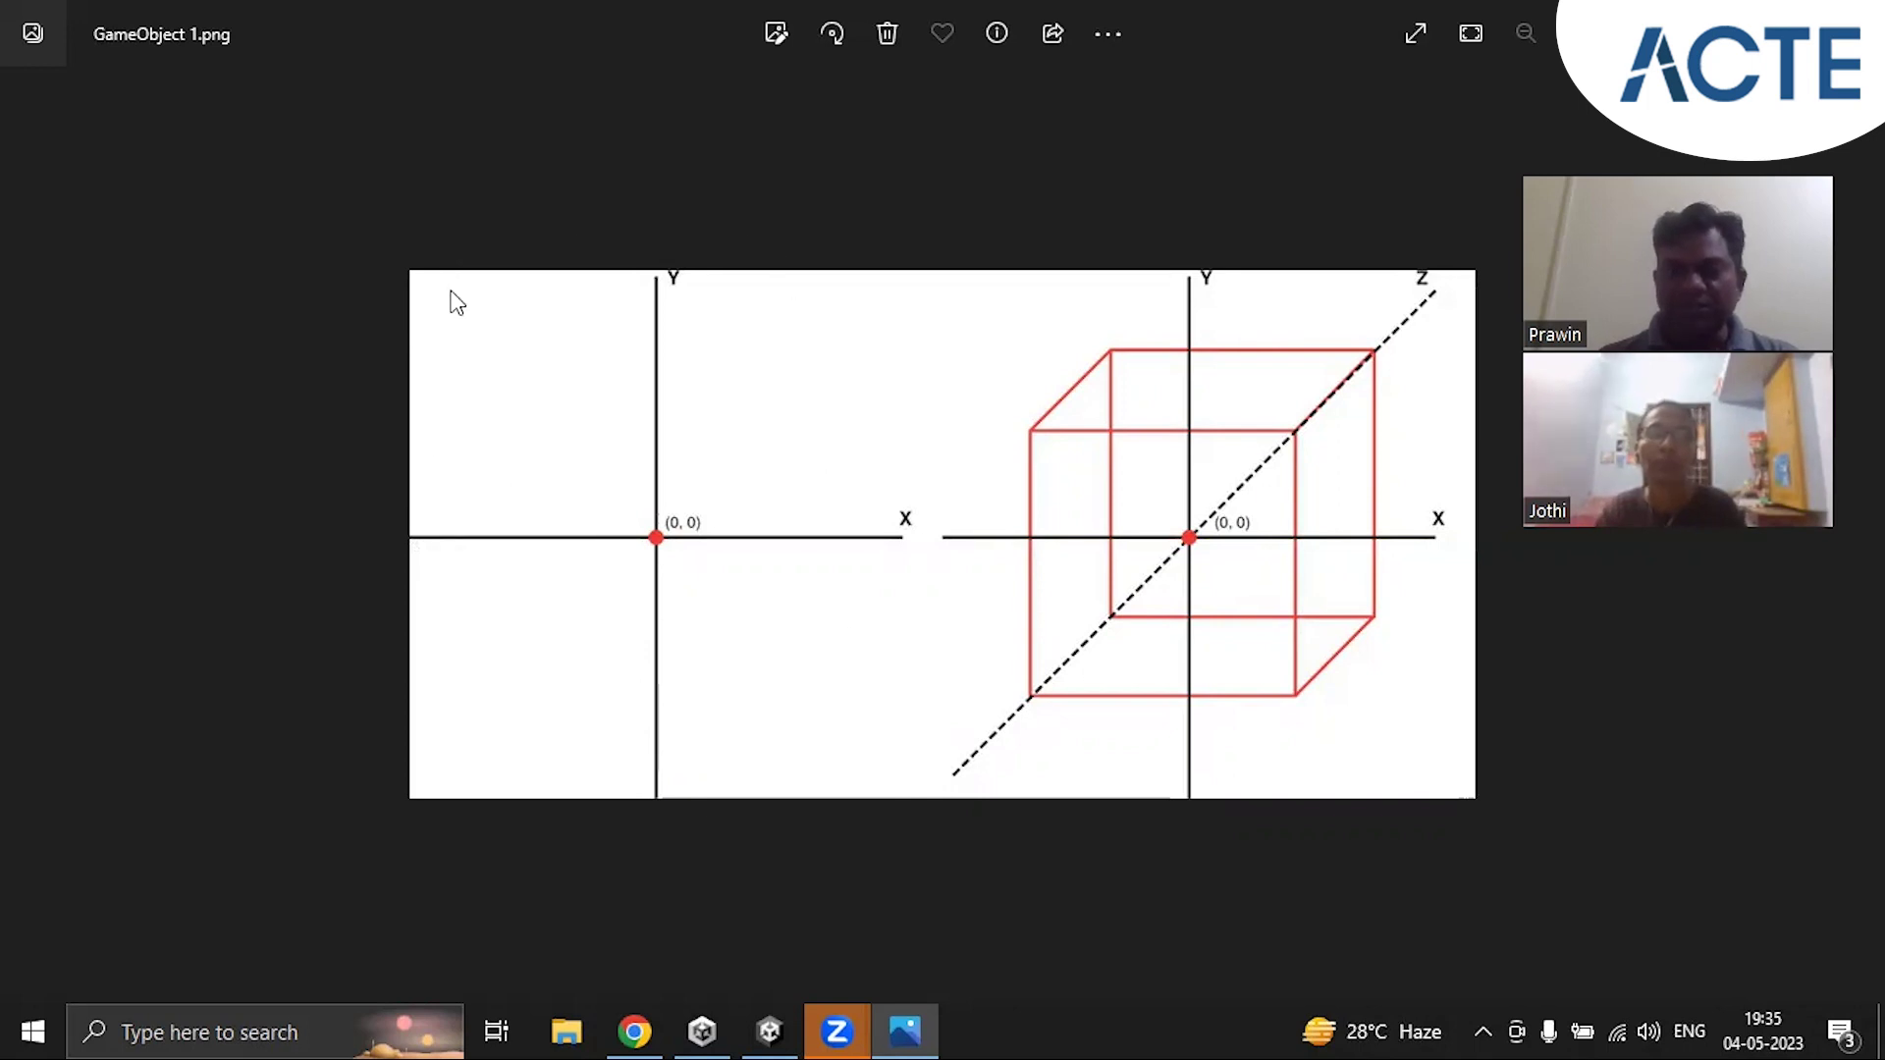
scroll(895, 538, up, 2)
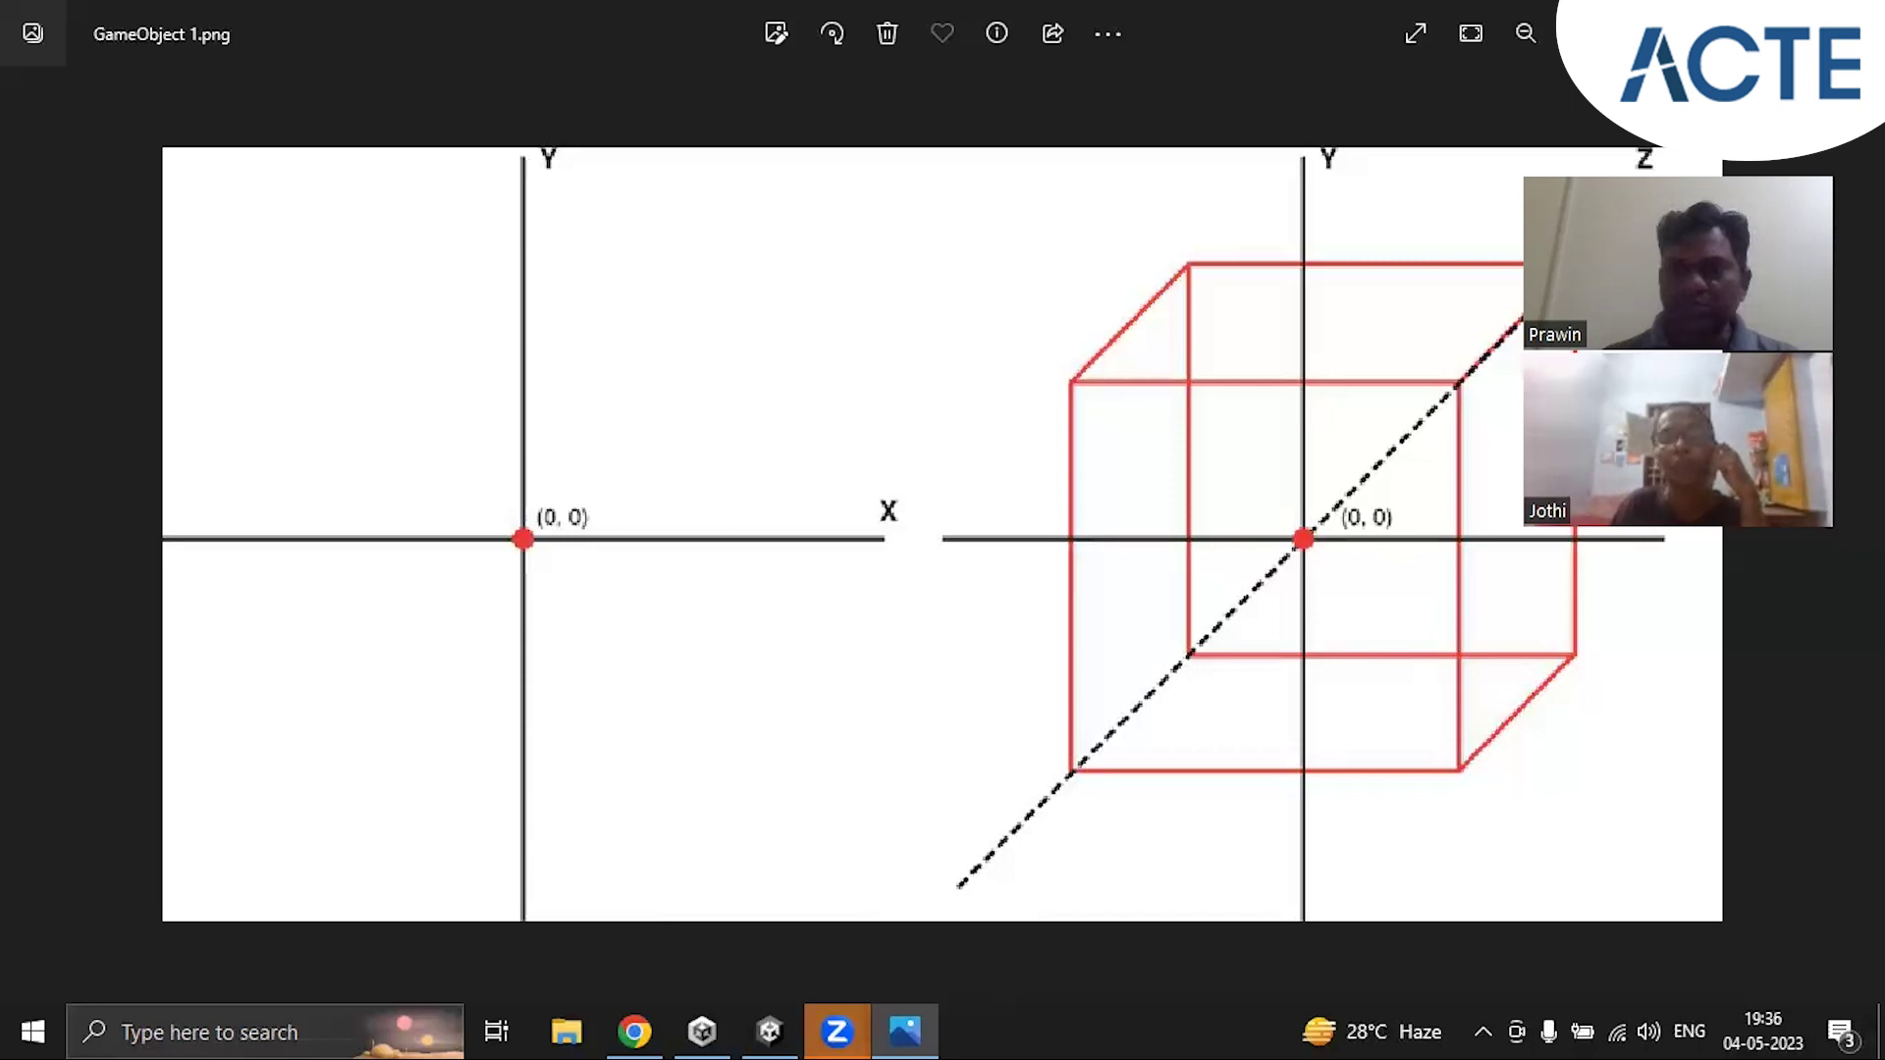
key(alt+F4)
Step: Open the GameObject 1 picture from the desktop in Paint for editing
right_click(144, 599)
click(875, 352)
right_click(161, 446)
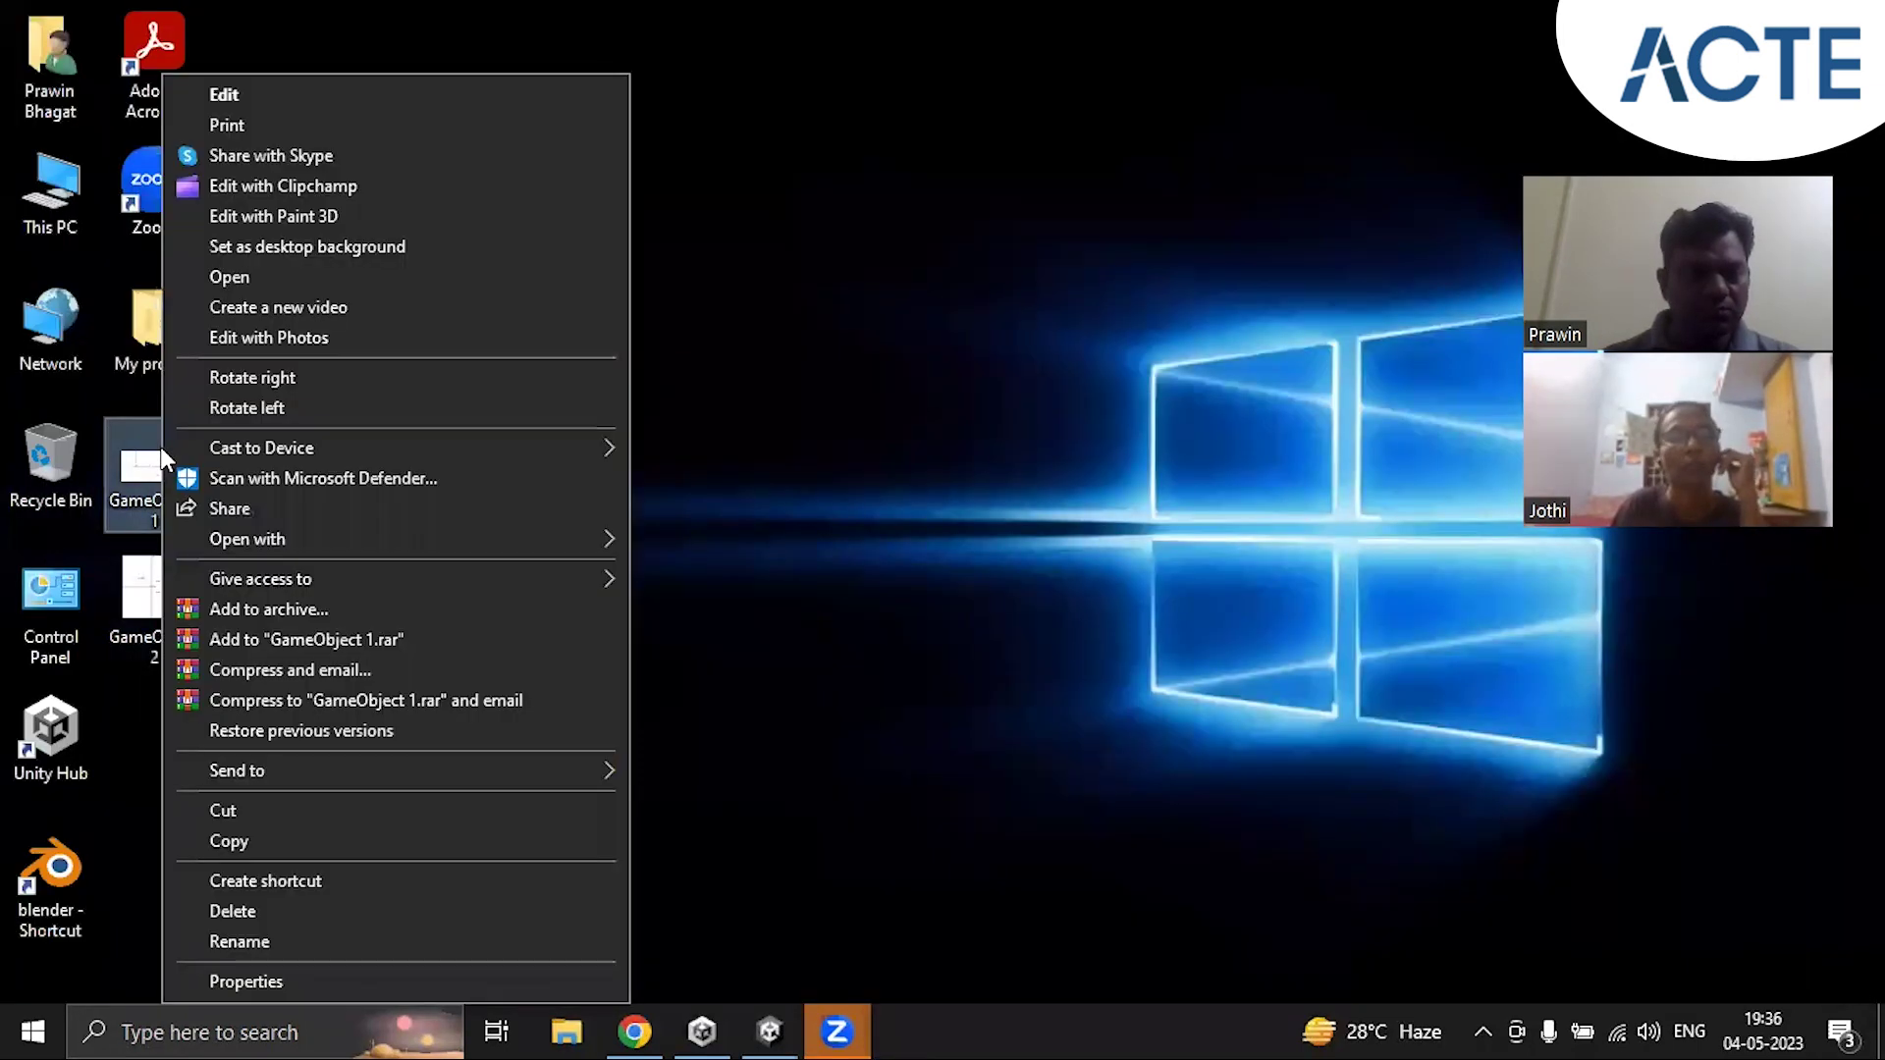
mouse_move(310, 535)
click(719, 539)
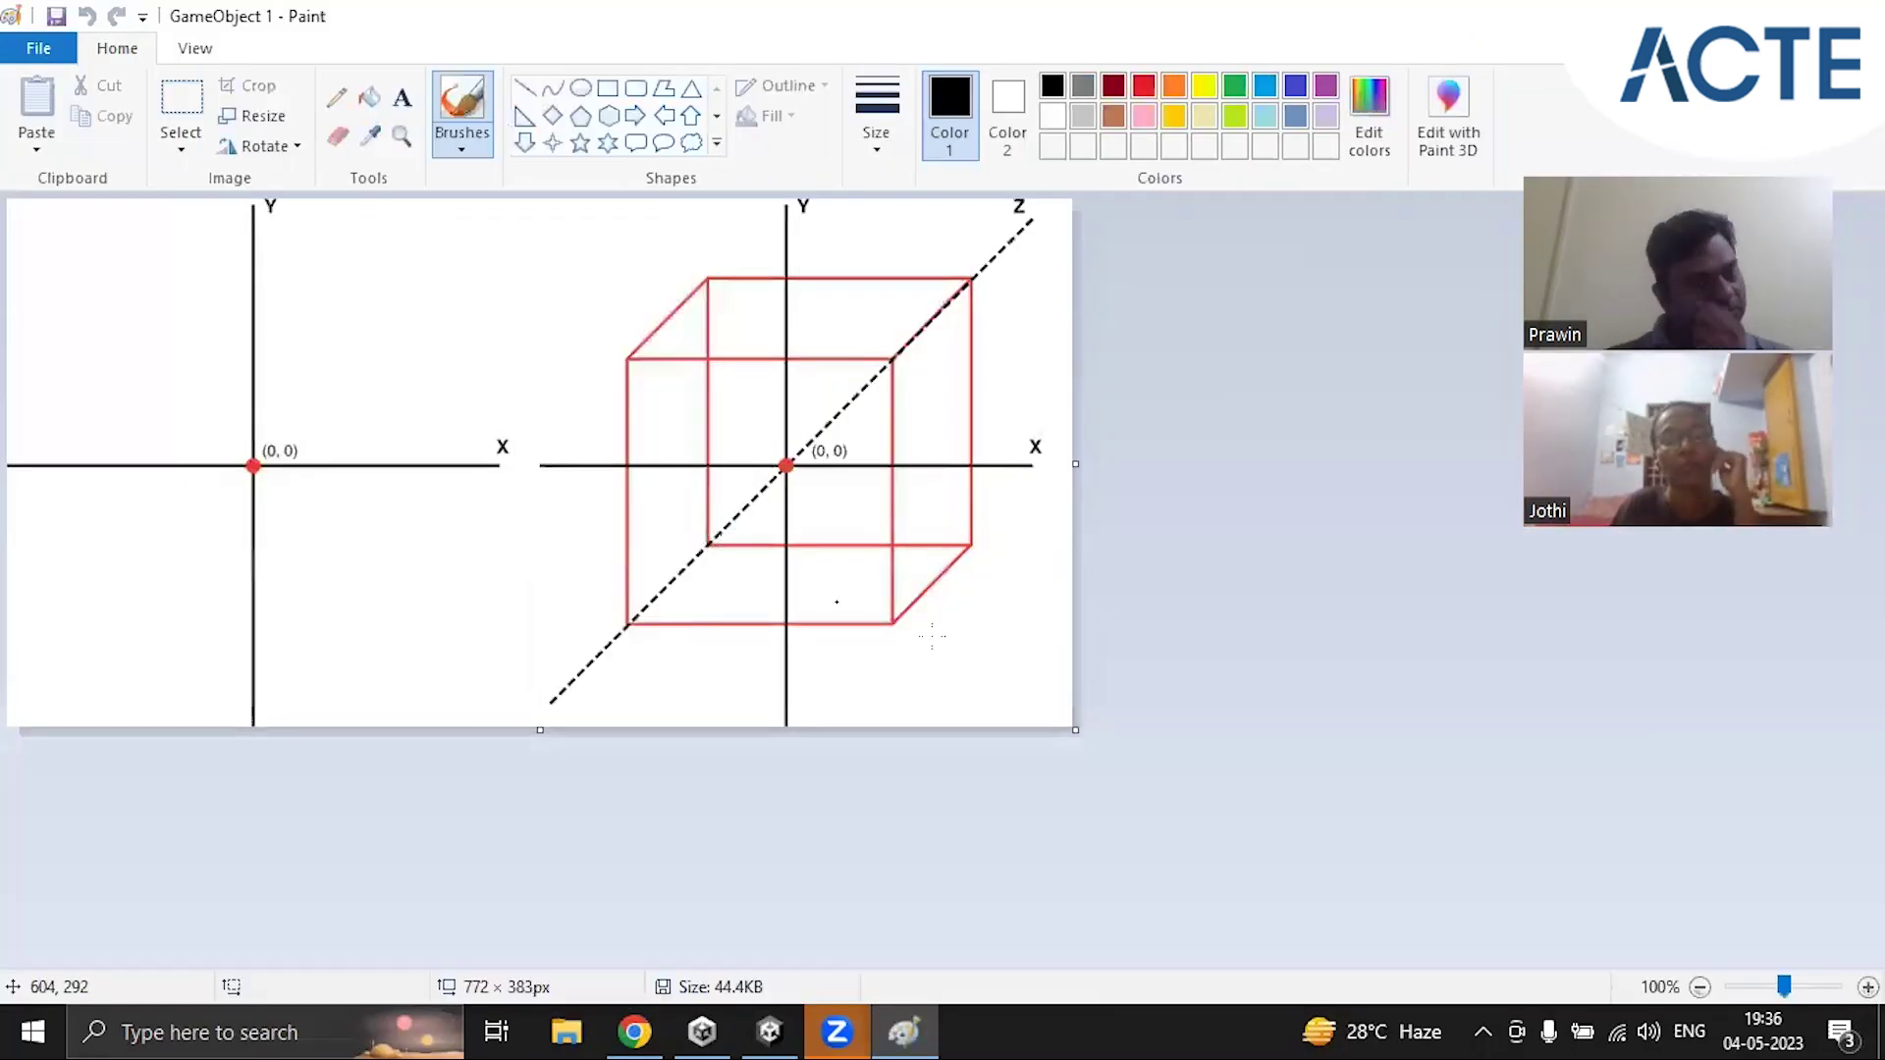
ctrl+scroll(1193, 774, up, 1)
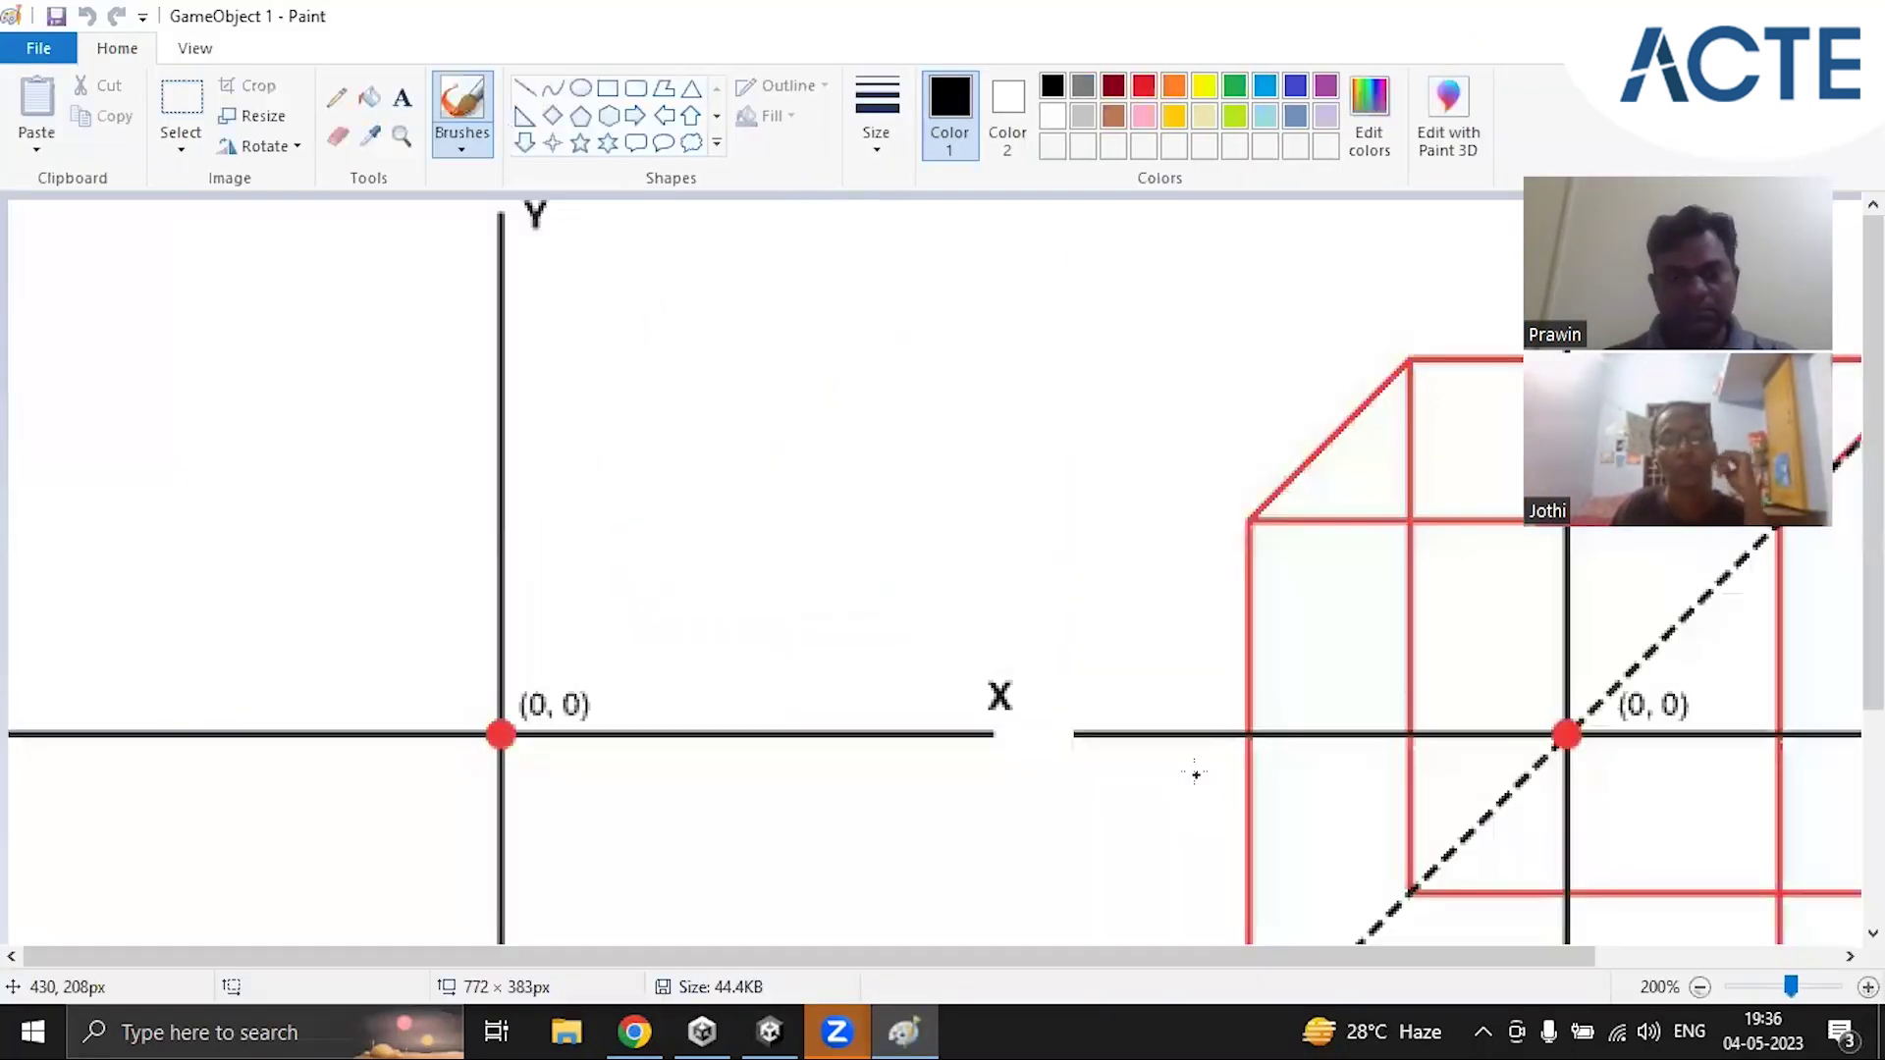
ctrl+scroll(1195, 775, down, 1)
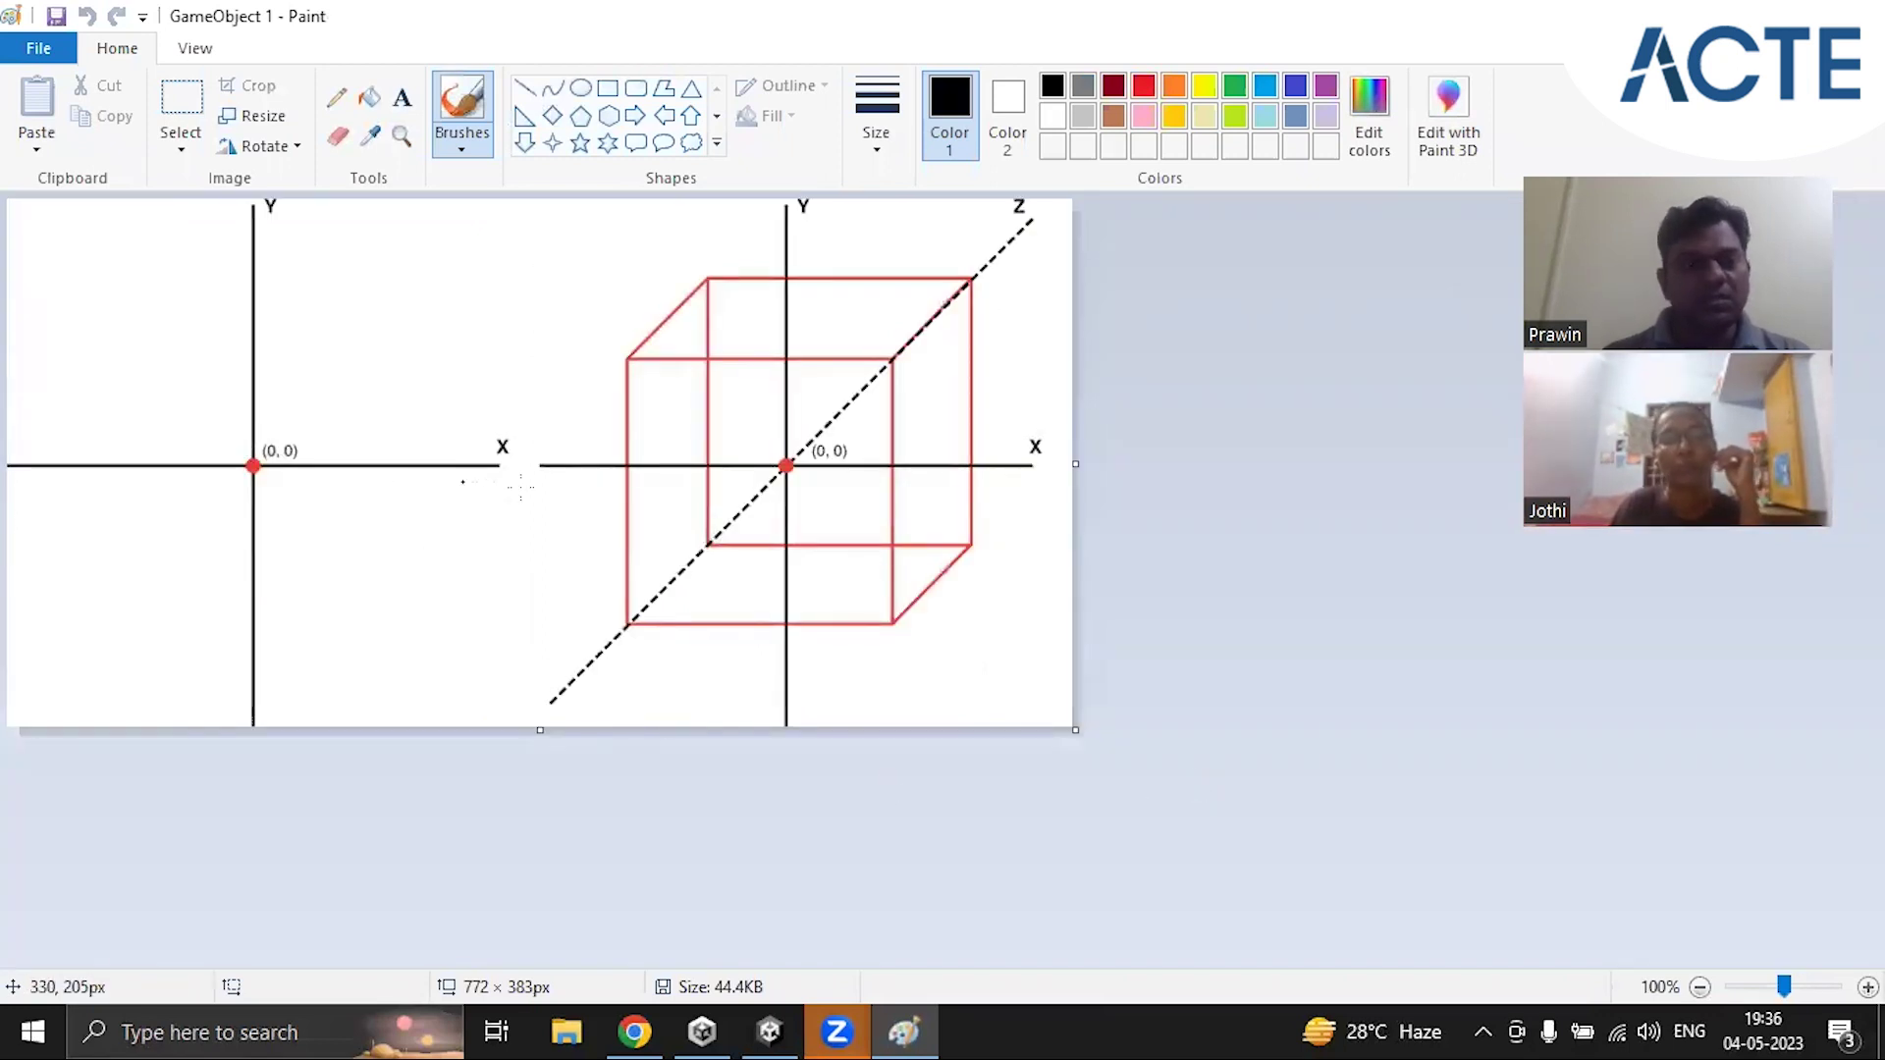
Step: Draw short line tick marks across the 2D diagram's X axis, three on each side of the origin
click(581, 87)
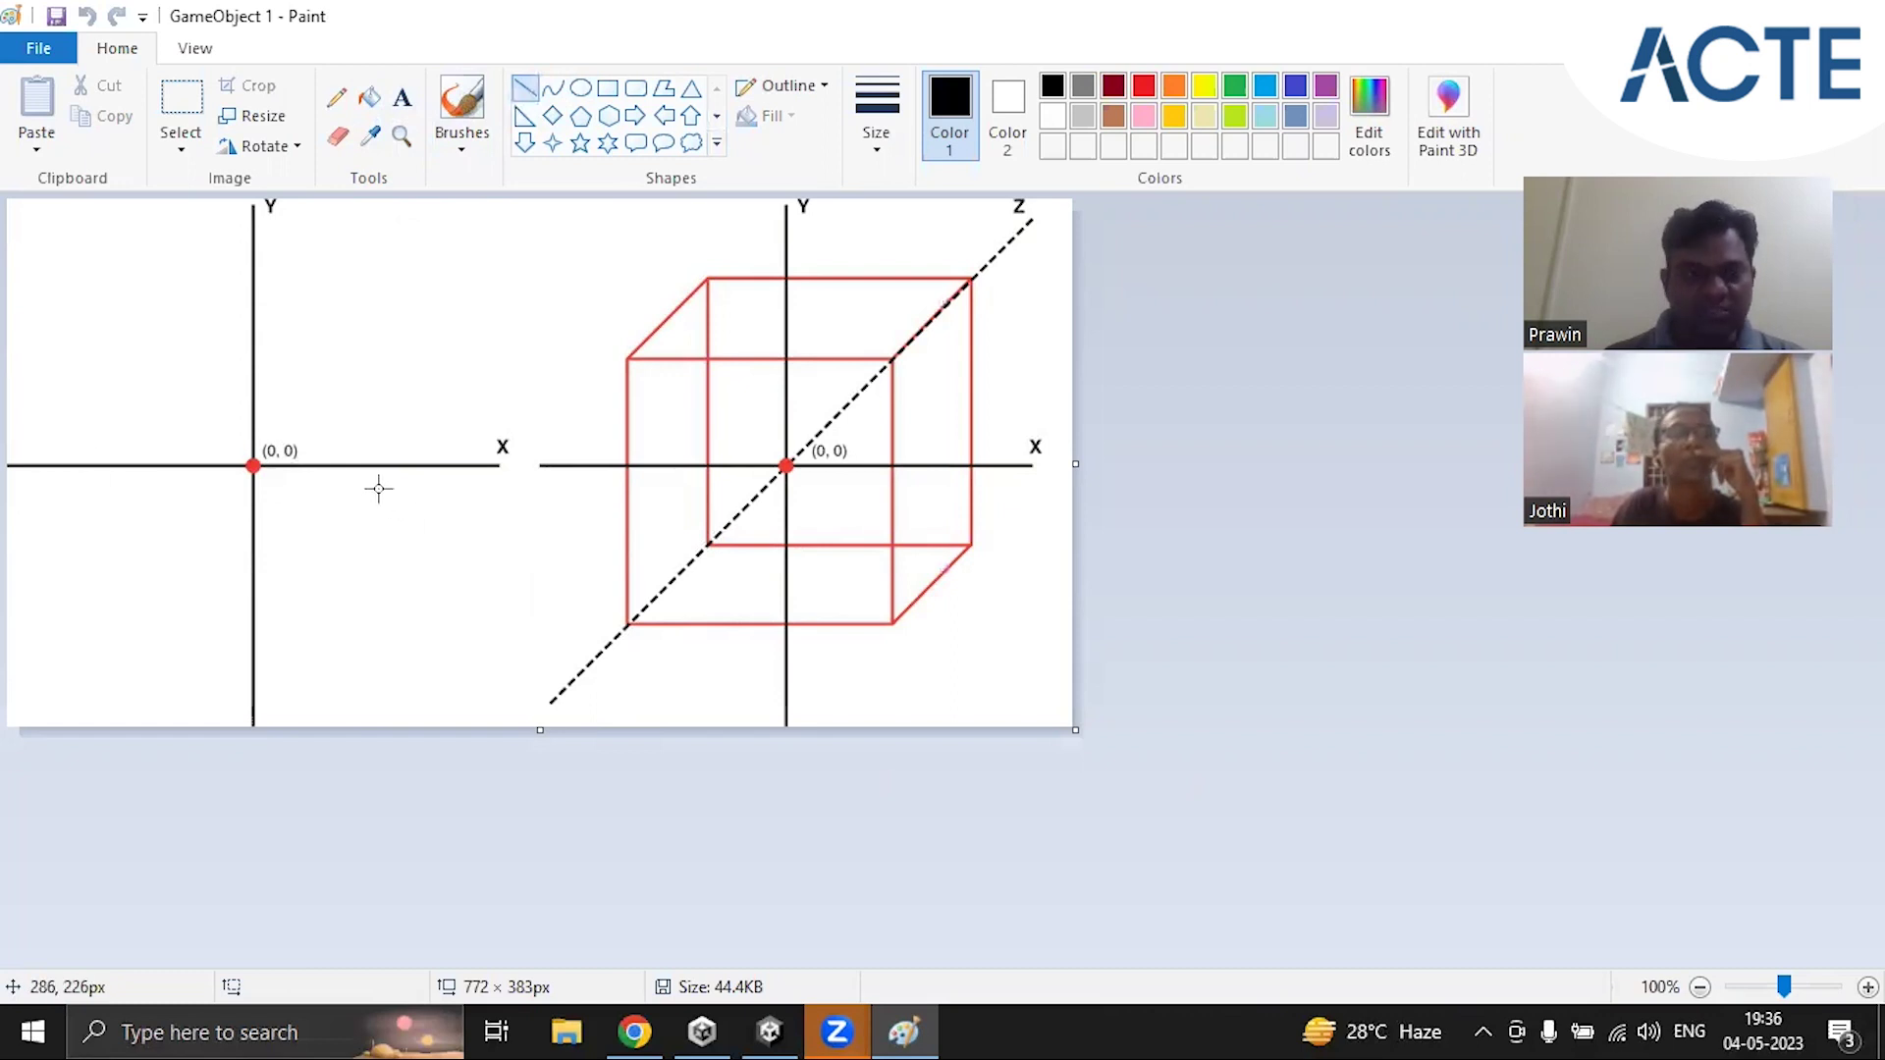
mouse_move(310, 457)
mouse_down()
mouse_move(312, 474)
mouse_move(416, 468)
mouse_up()
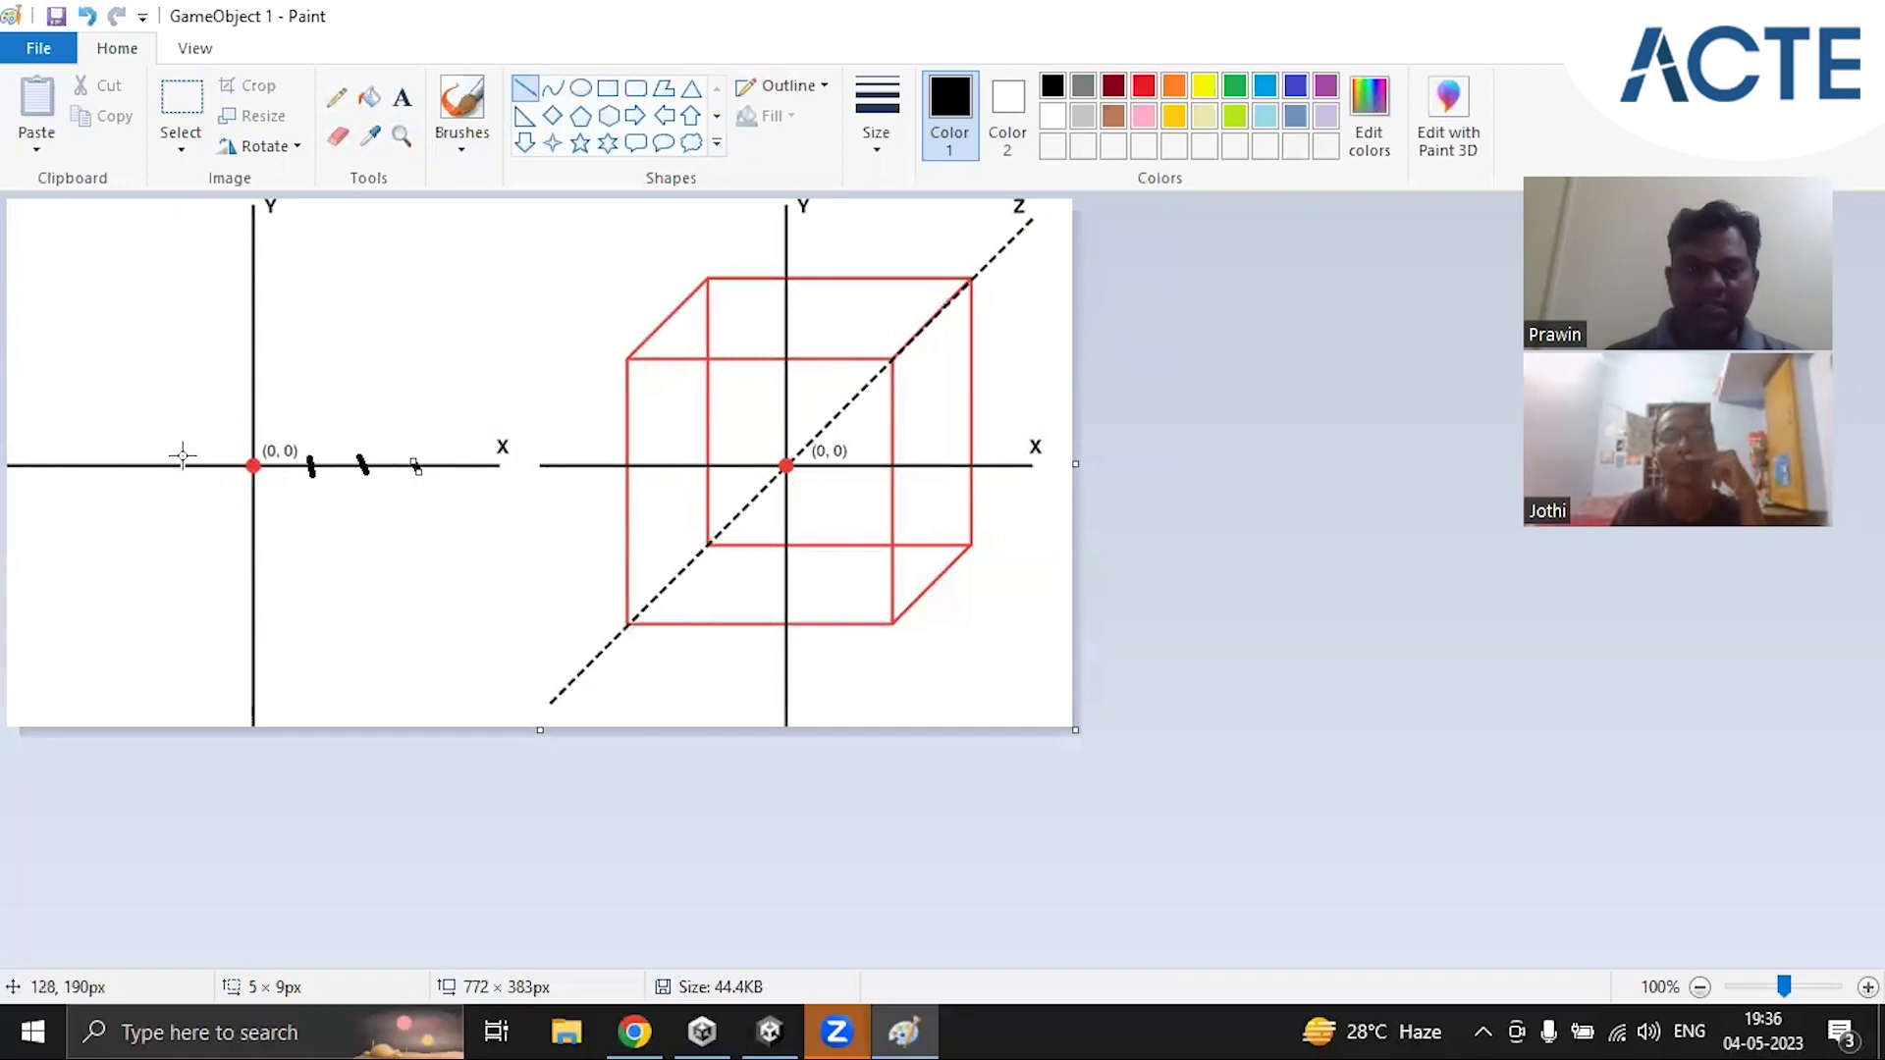
drag(184, 462, 57, 472)
click(338, 613)
Step: Start a text box near the X axis ticks and set its font size to 18
click(402, 98)
click(414, 491)
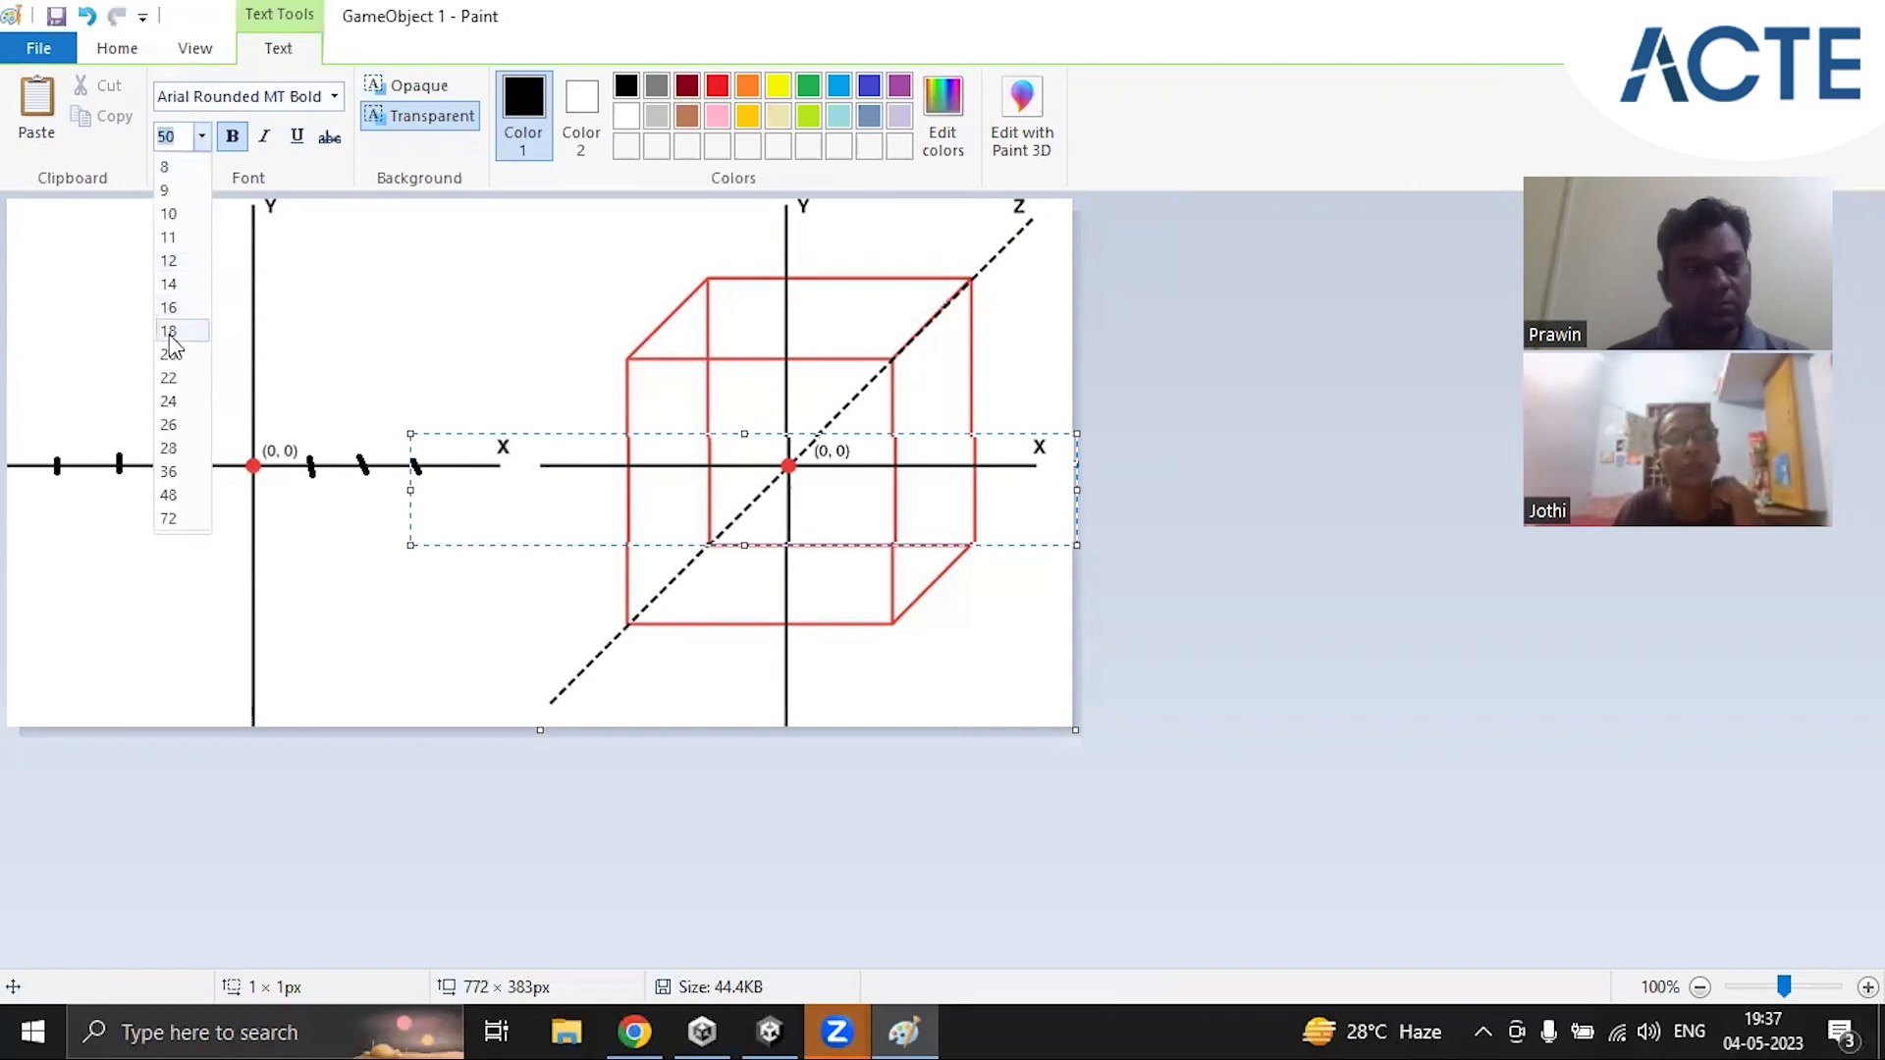
click(168, 331)
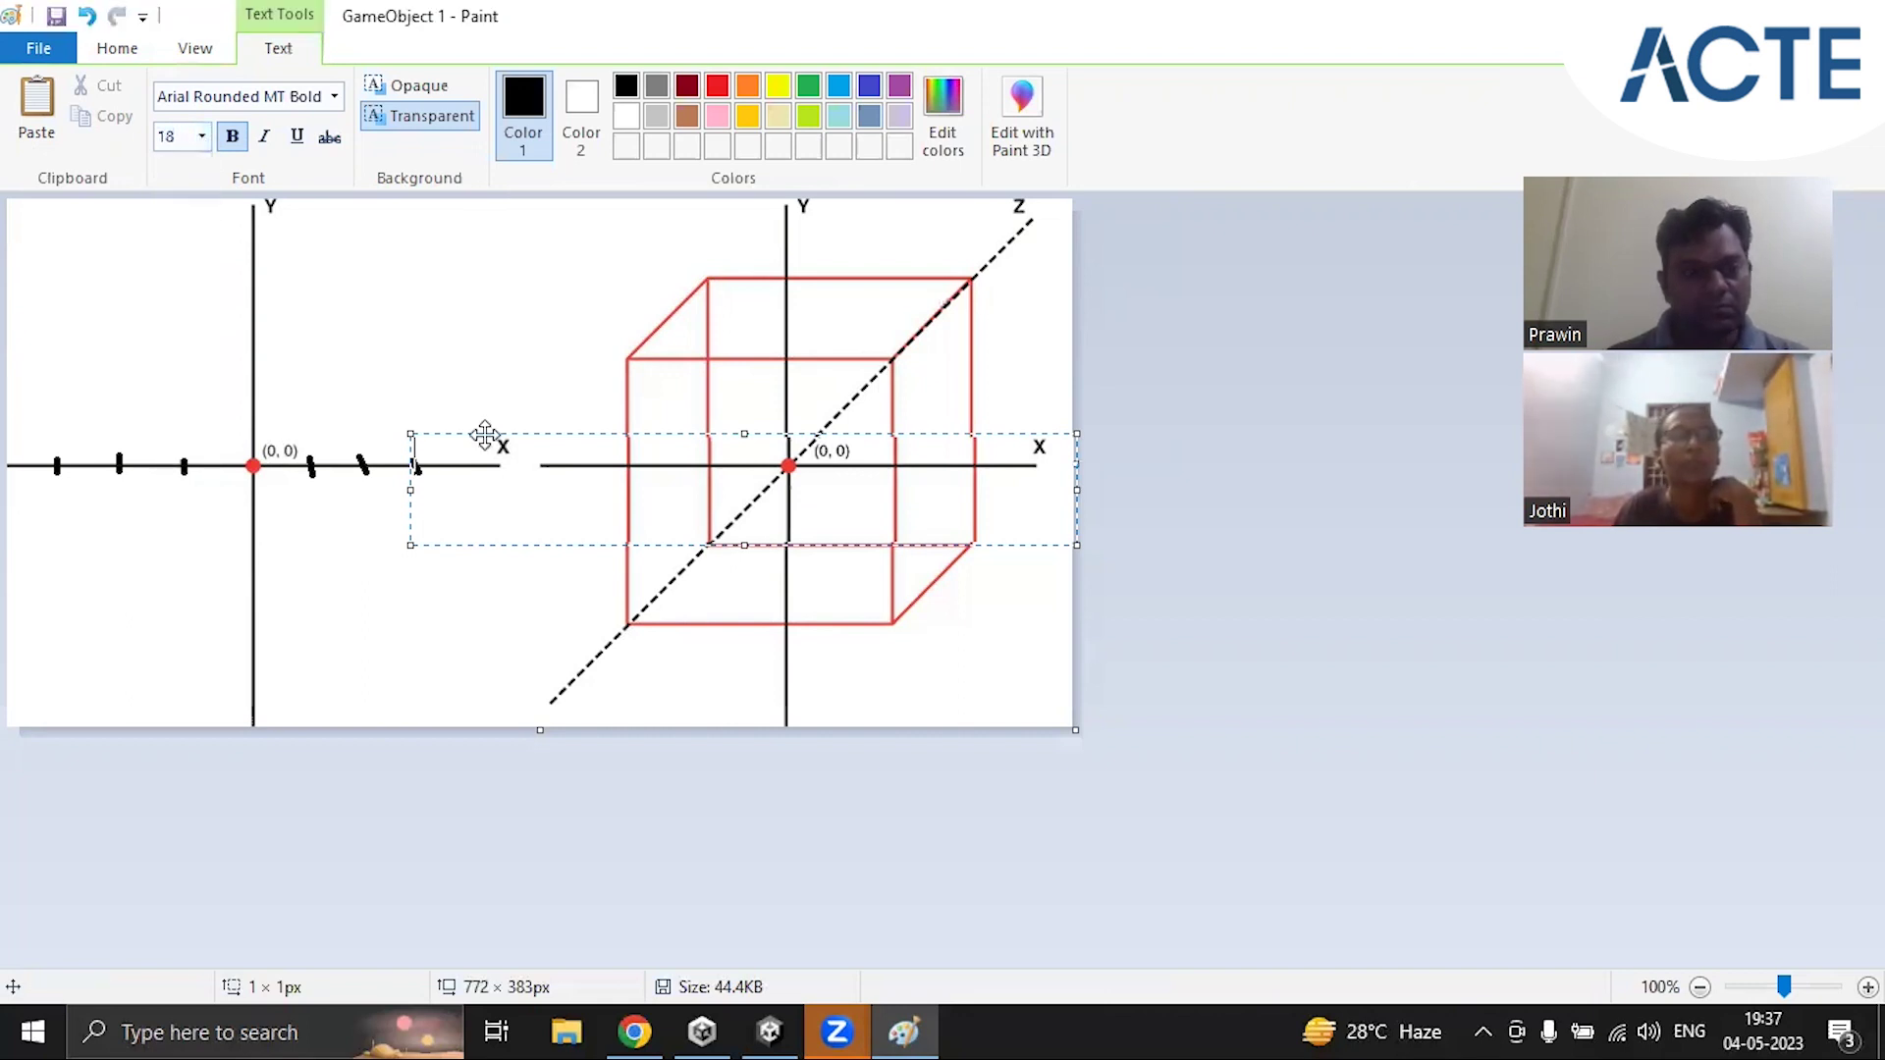
Step: Try labelling the outermost positive X-axis tick with 1 and undo that label
drag(488, 432, 463, 489)
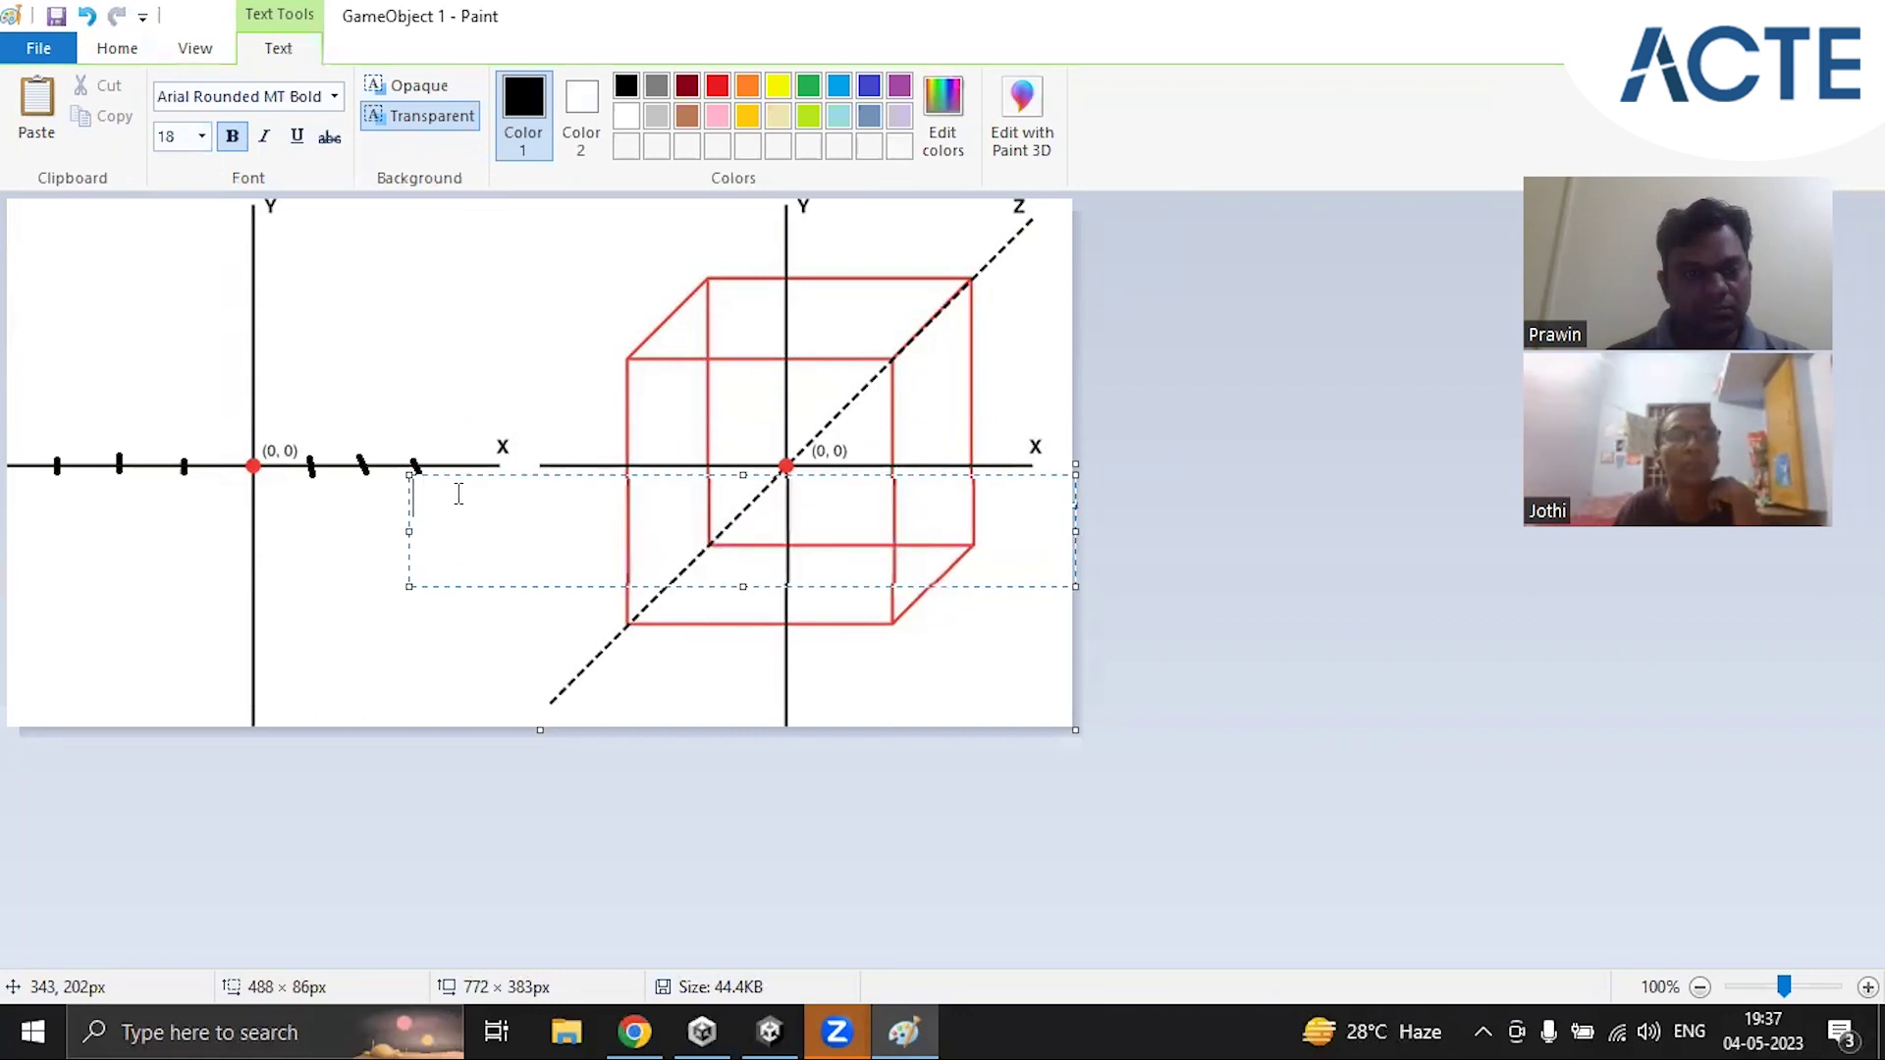
text(1)
click(396, 469)
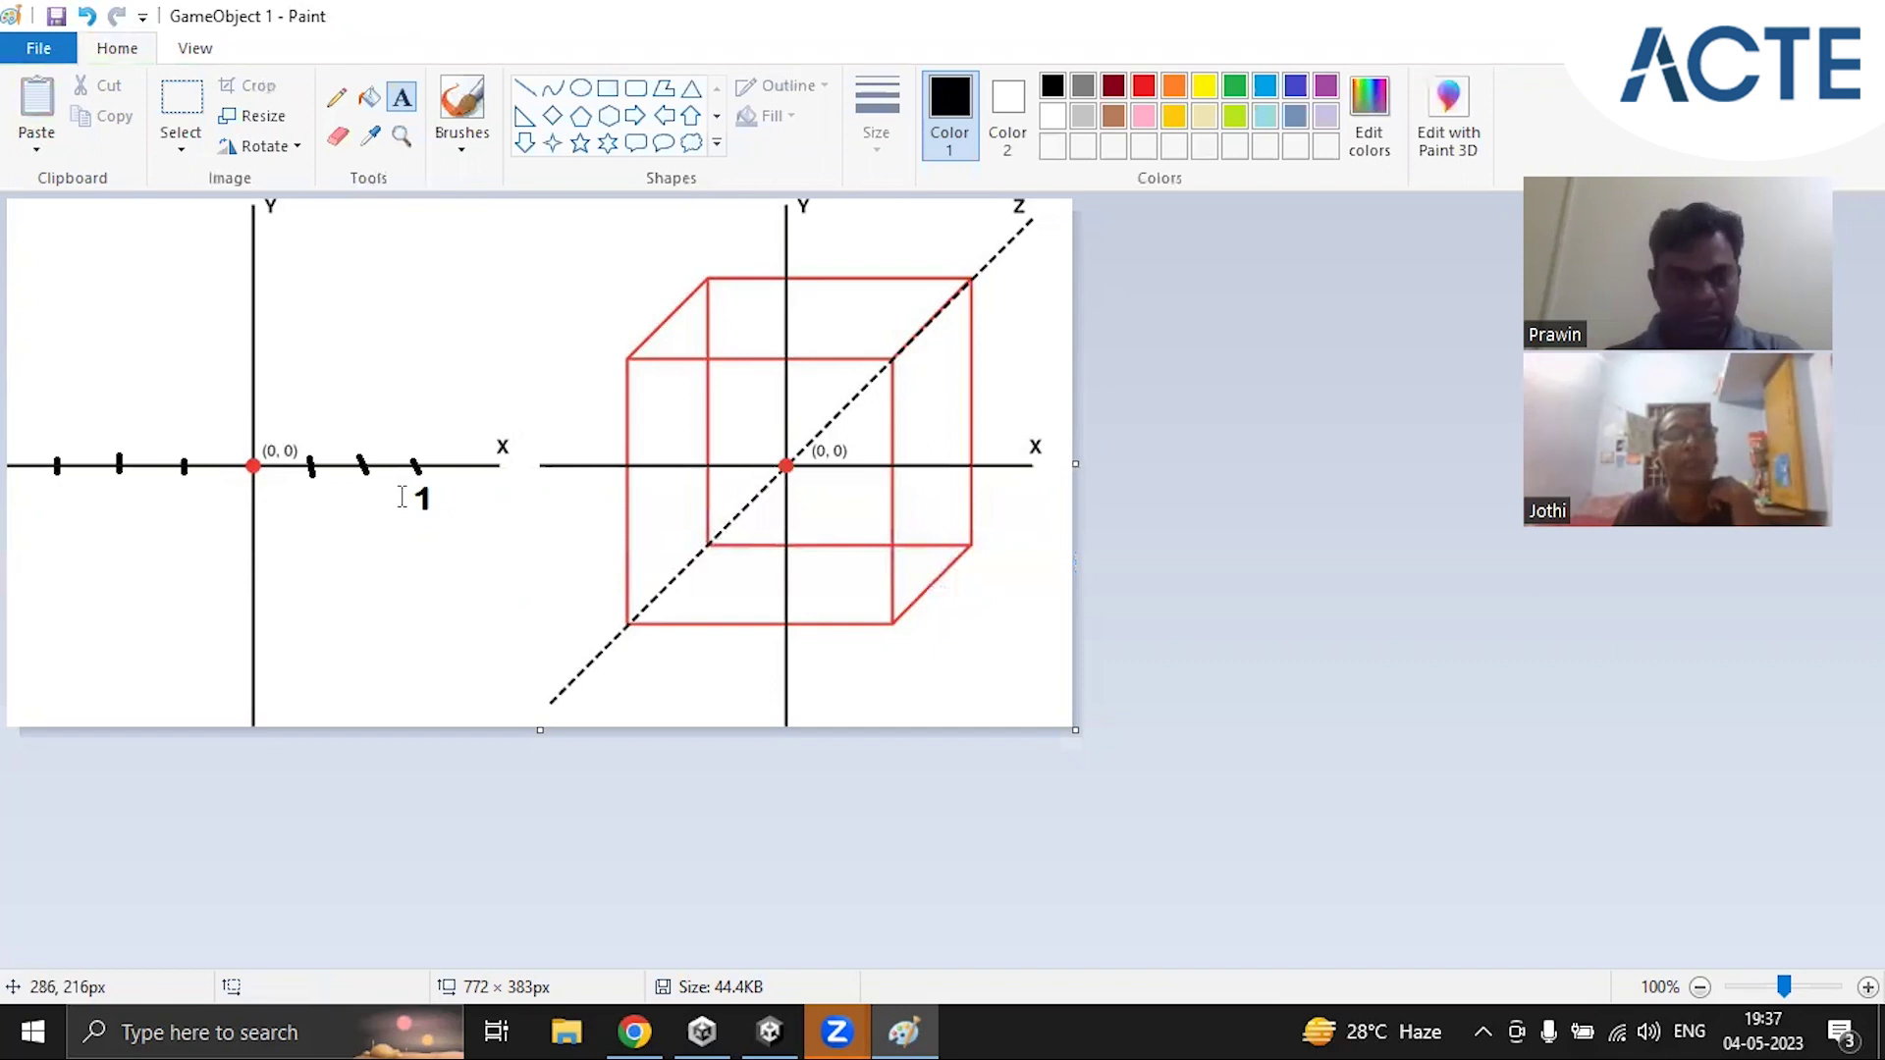
key(ctrl+z)
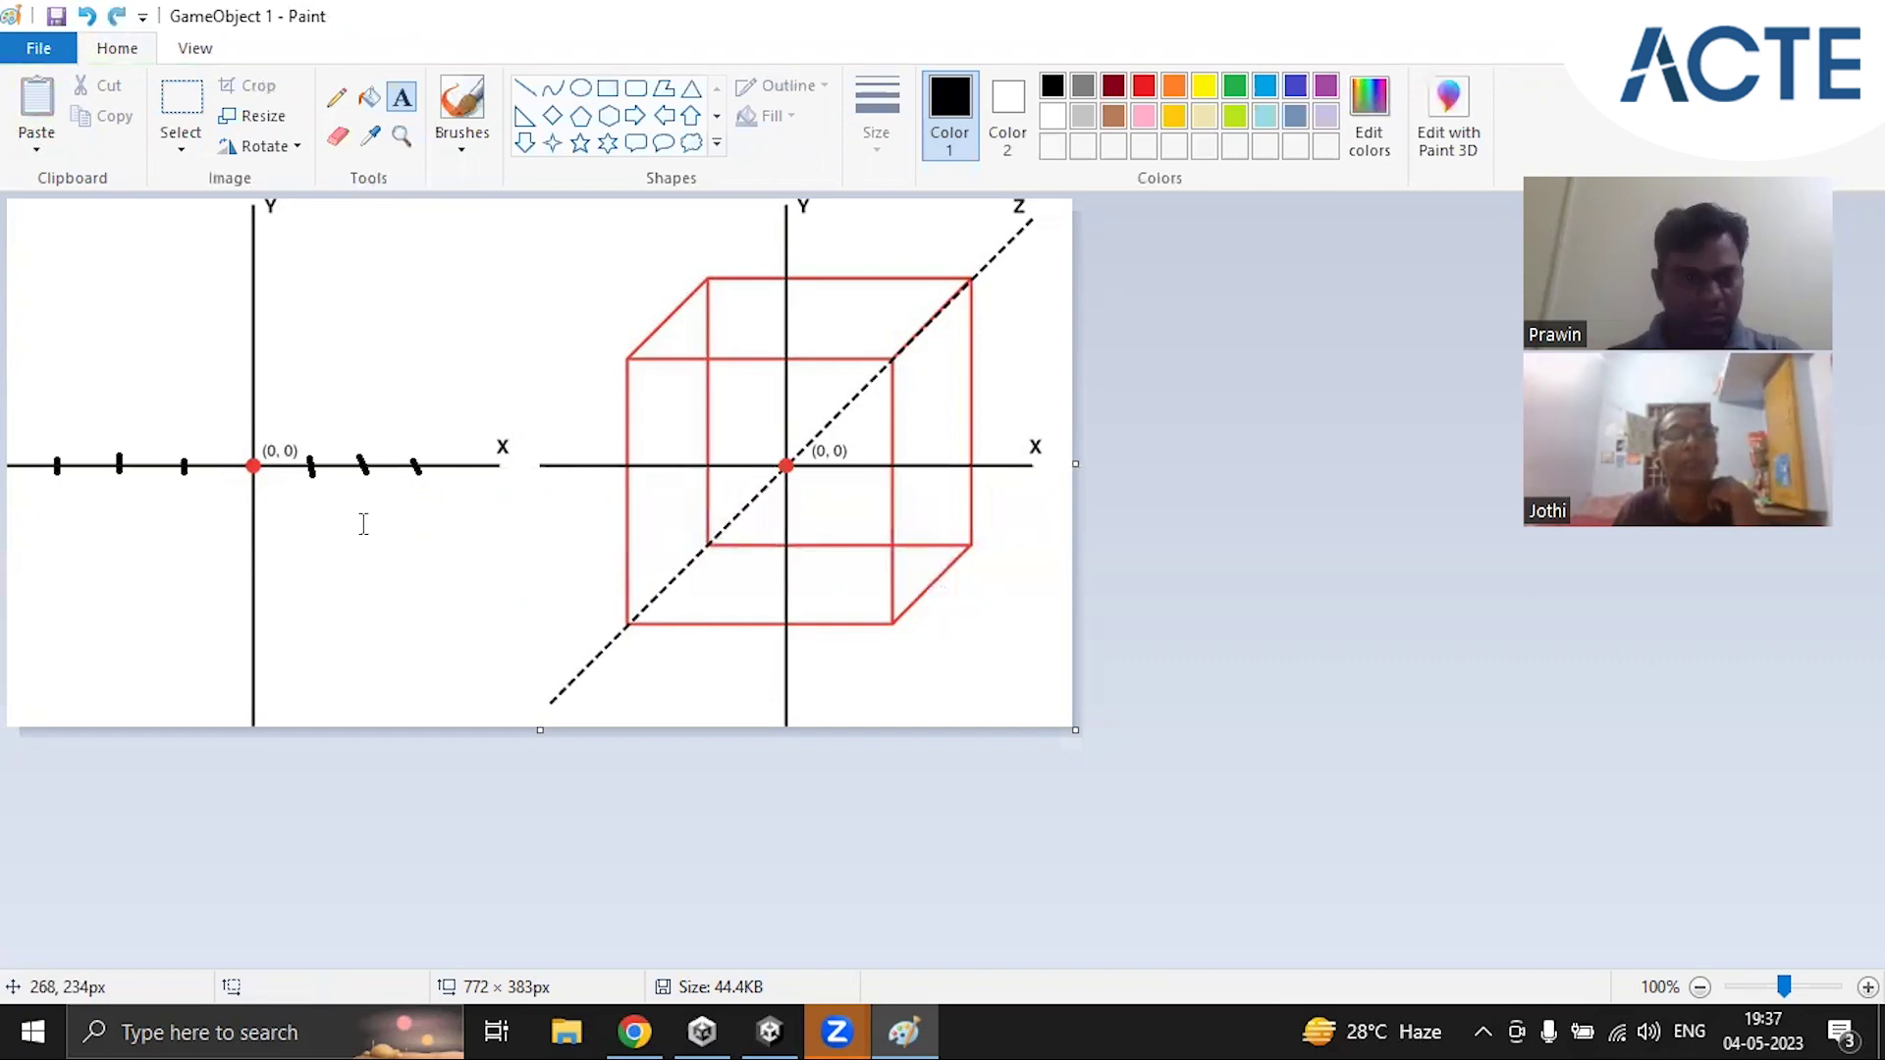
Step: Label the positive X-axis ticks 1, 2 and 3 outward from the origin, below the axis
click(300, 473)
text(1)
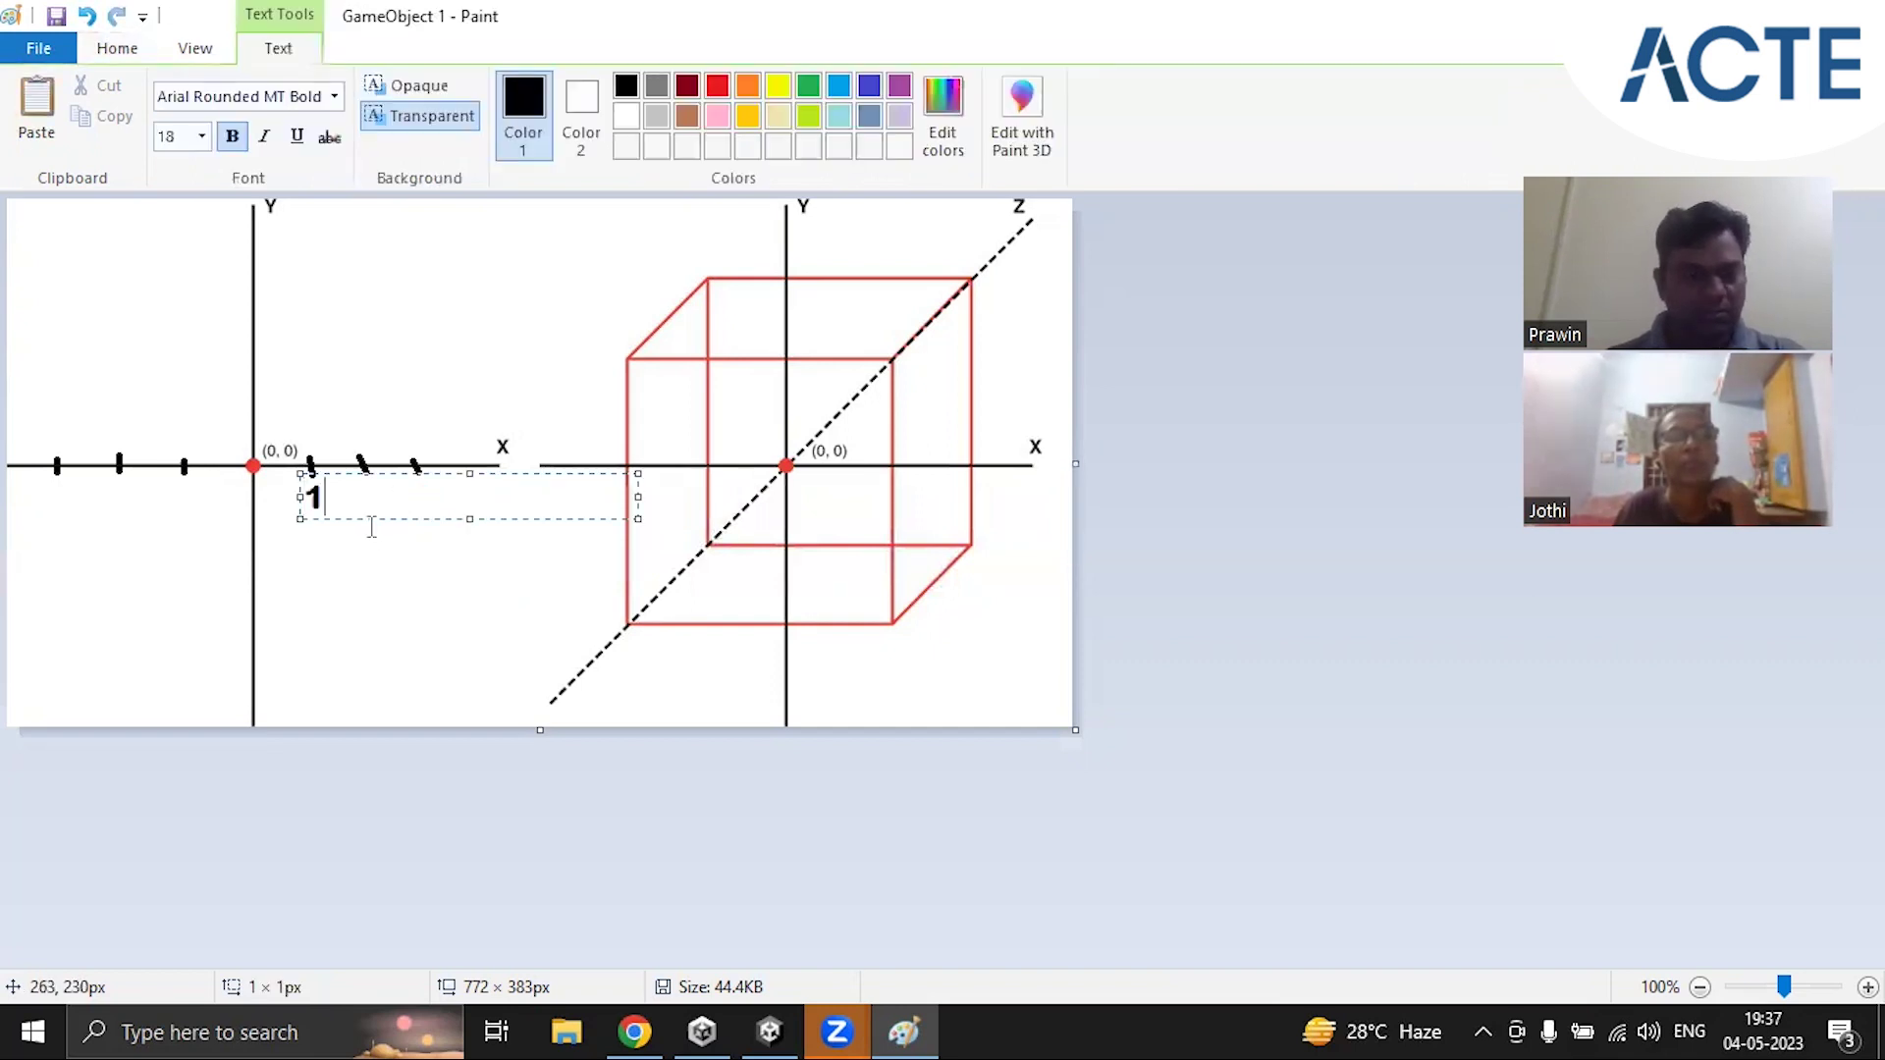
click(344, 597)
click(366, 490)
text(2)
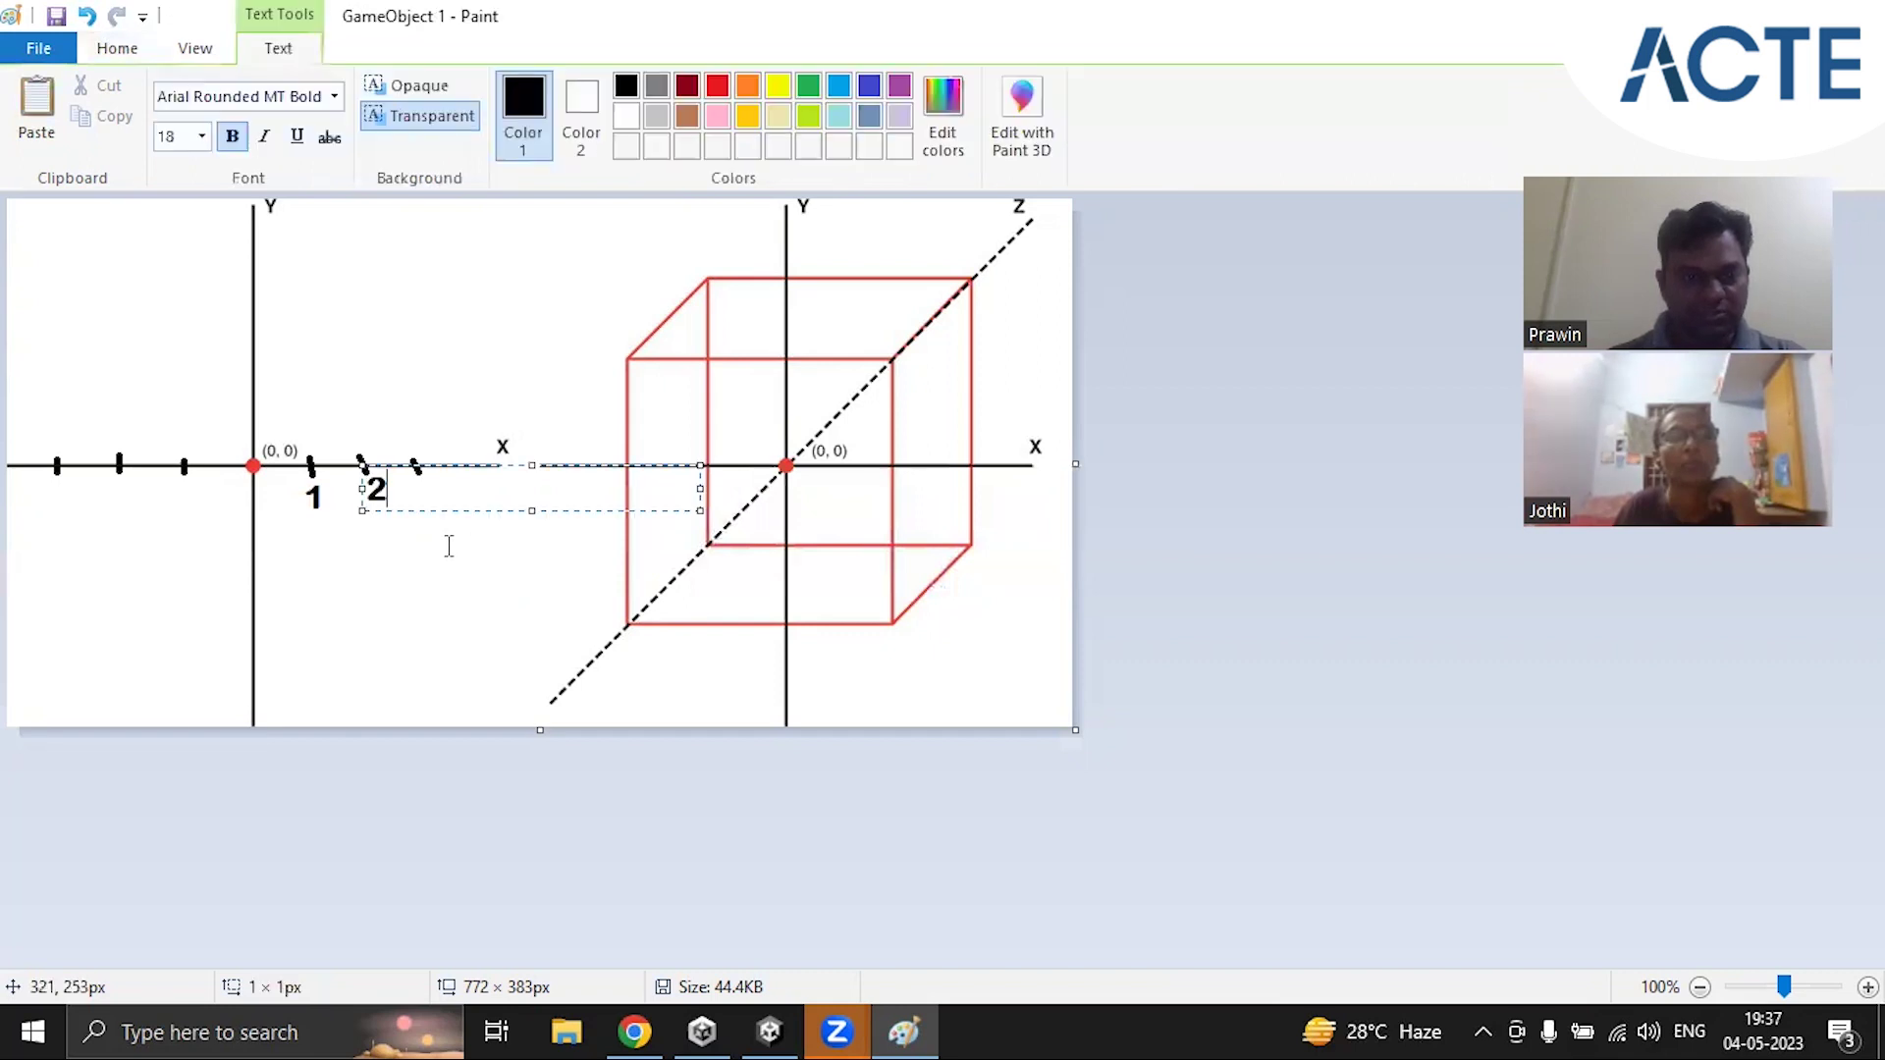
click(433, 491)
click(416, 491)
text(3)
click(432, 596)
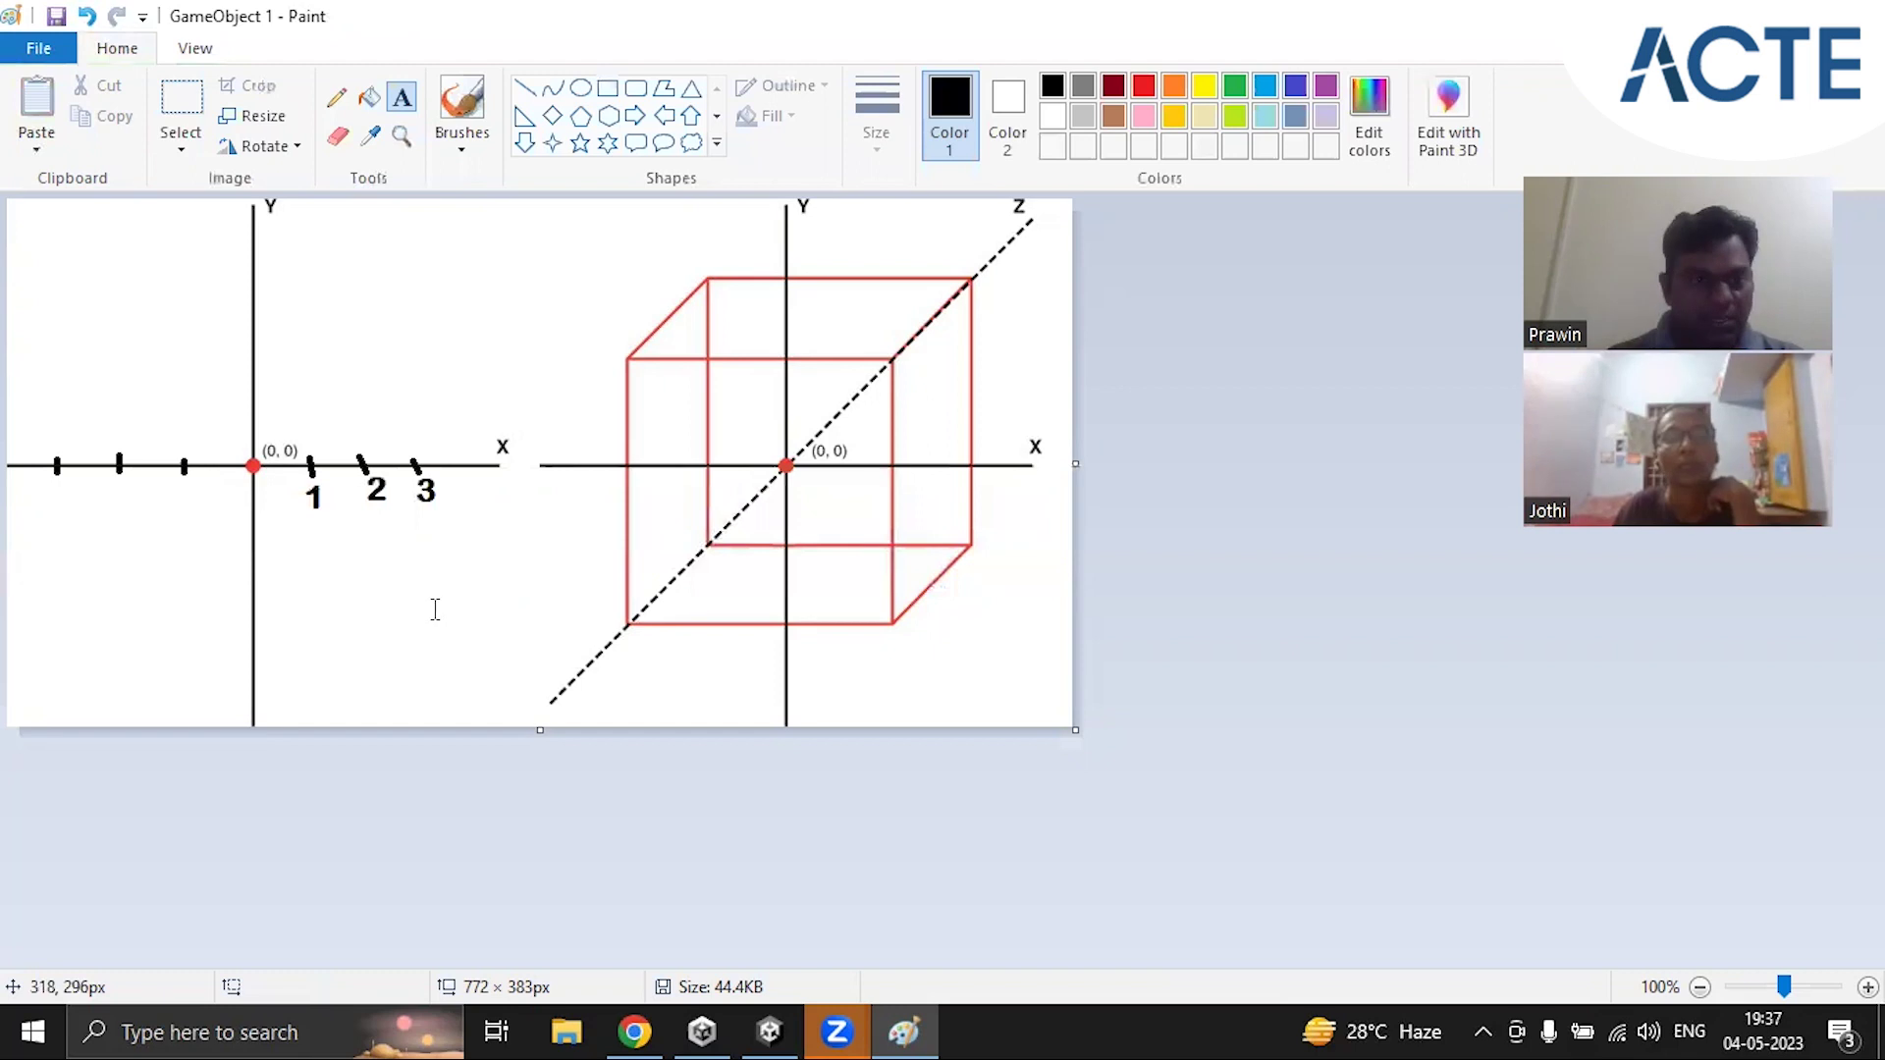
Step: Label the negative X-axis ticks -1, -2 and -3 outward from the origin, below the axis
drag(168, 511, 506, 466)
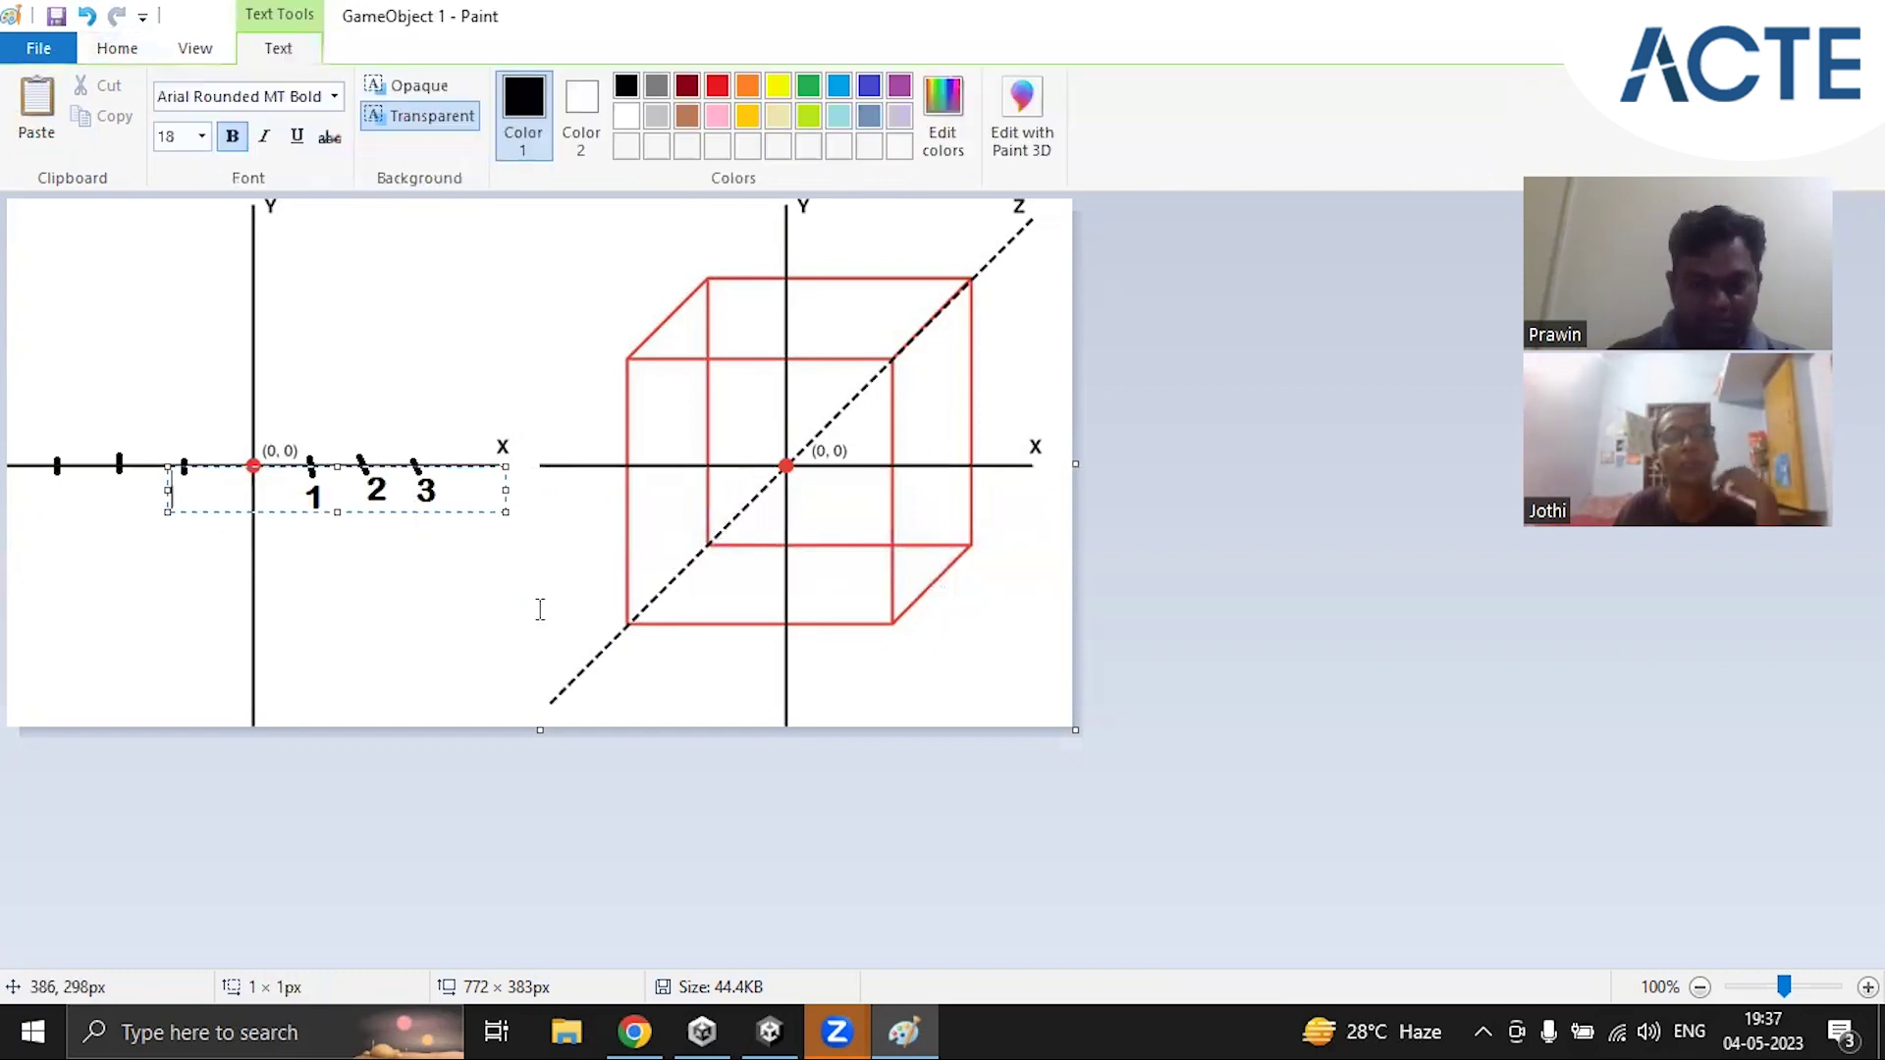
text(-1)
key(Return)
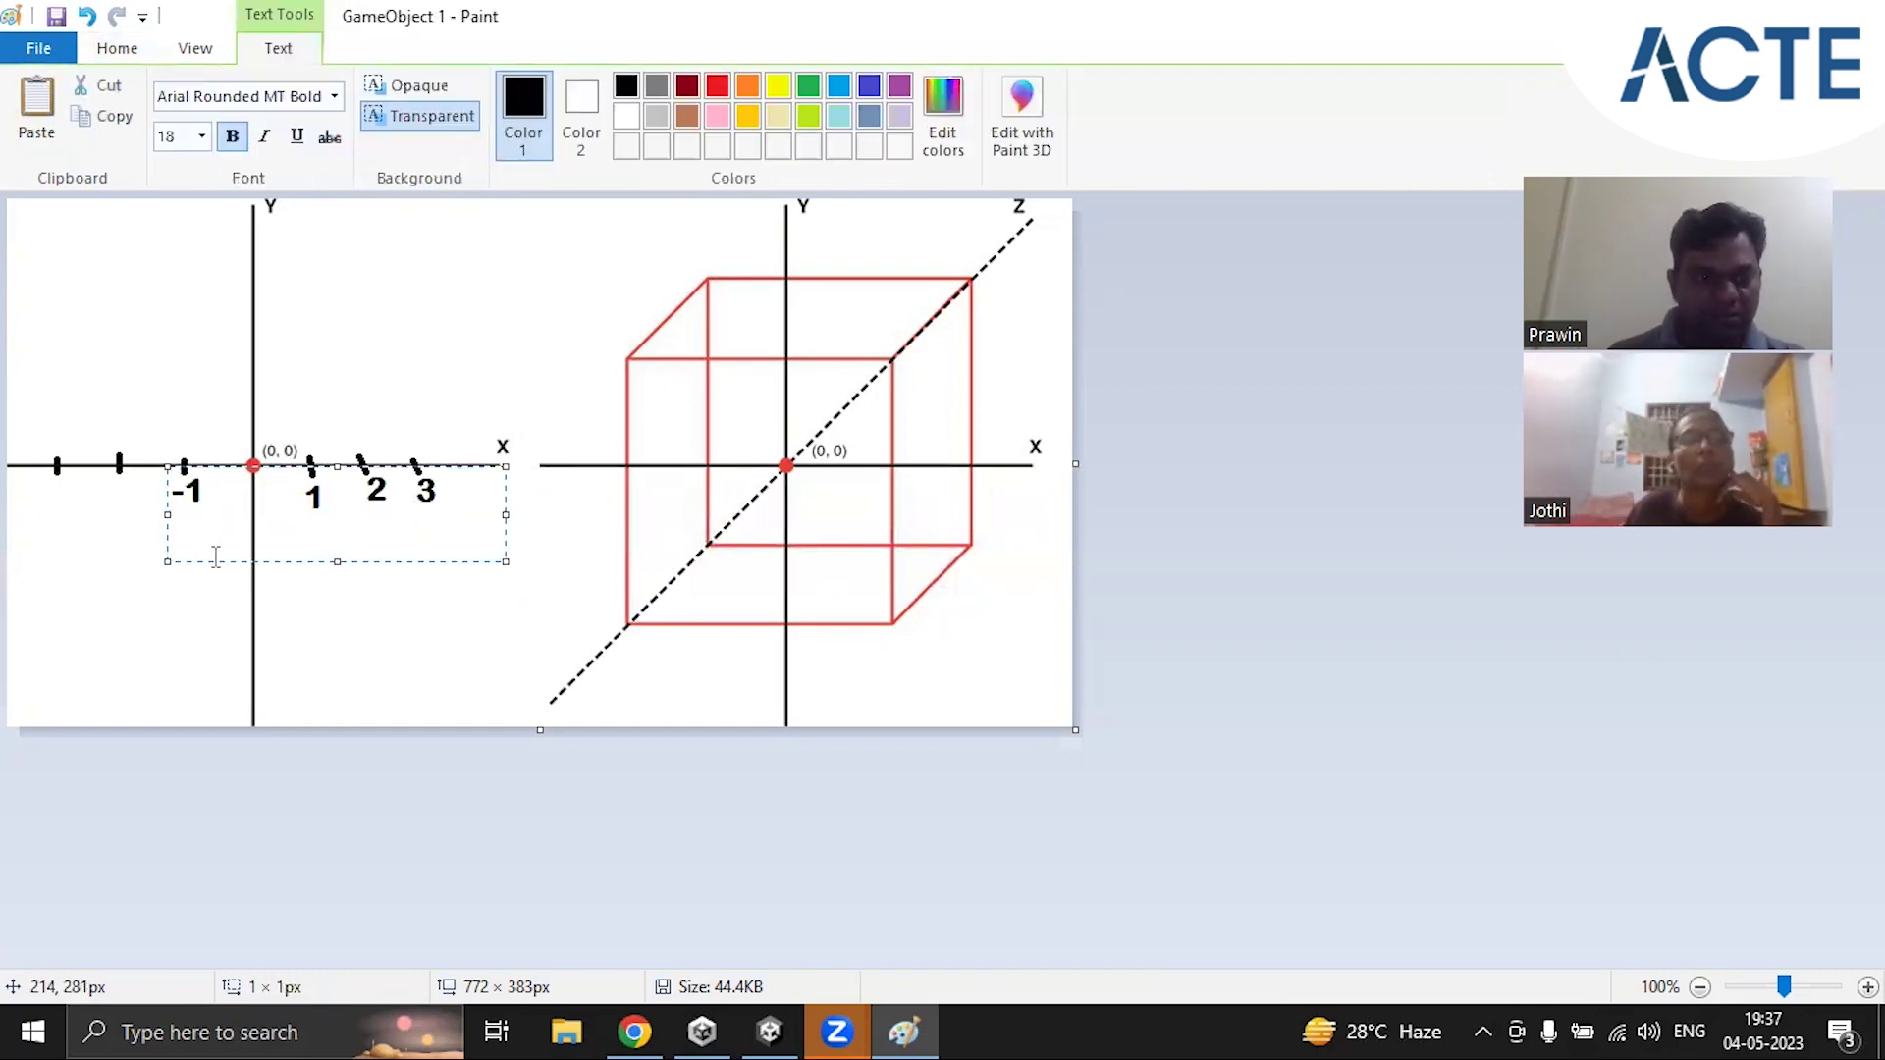
click(110, 495)
drag(105, 470, 444, 565)
text(-2)
key(Return)
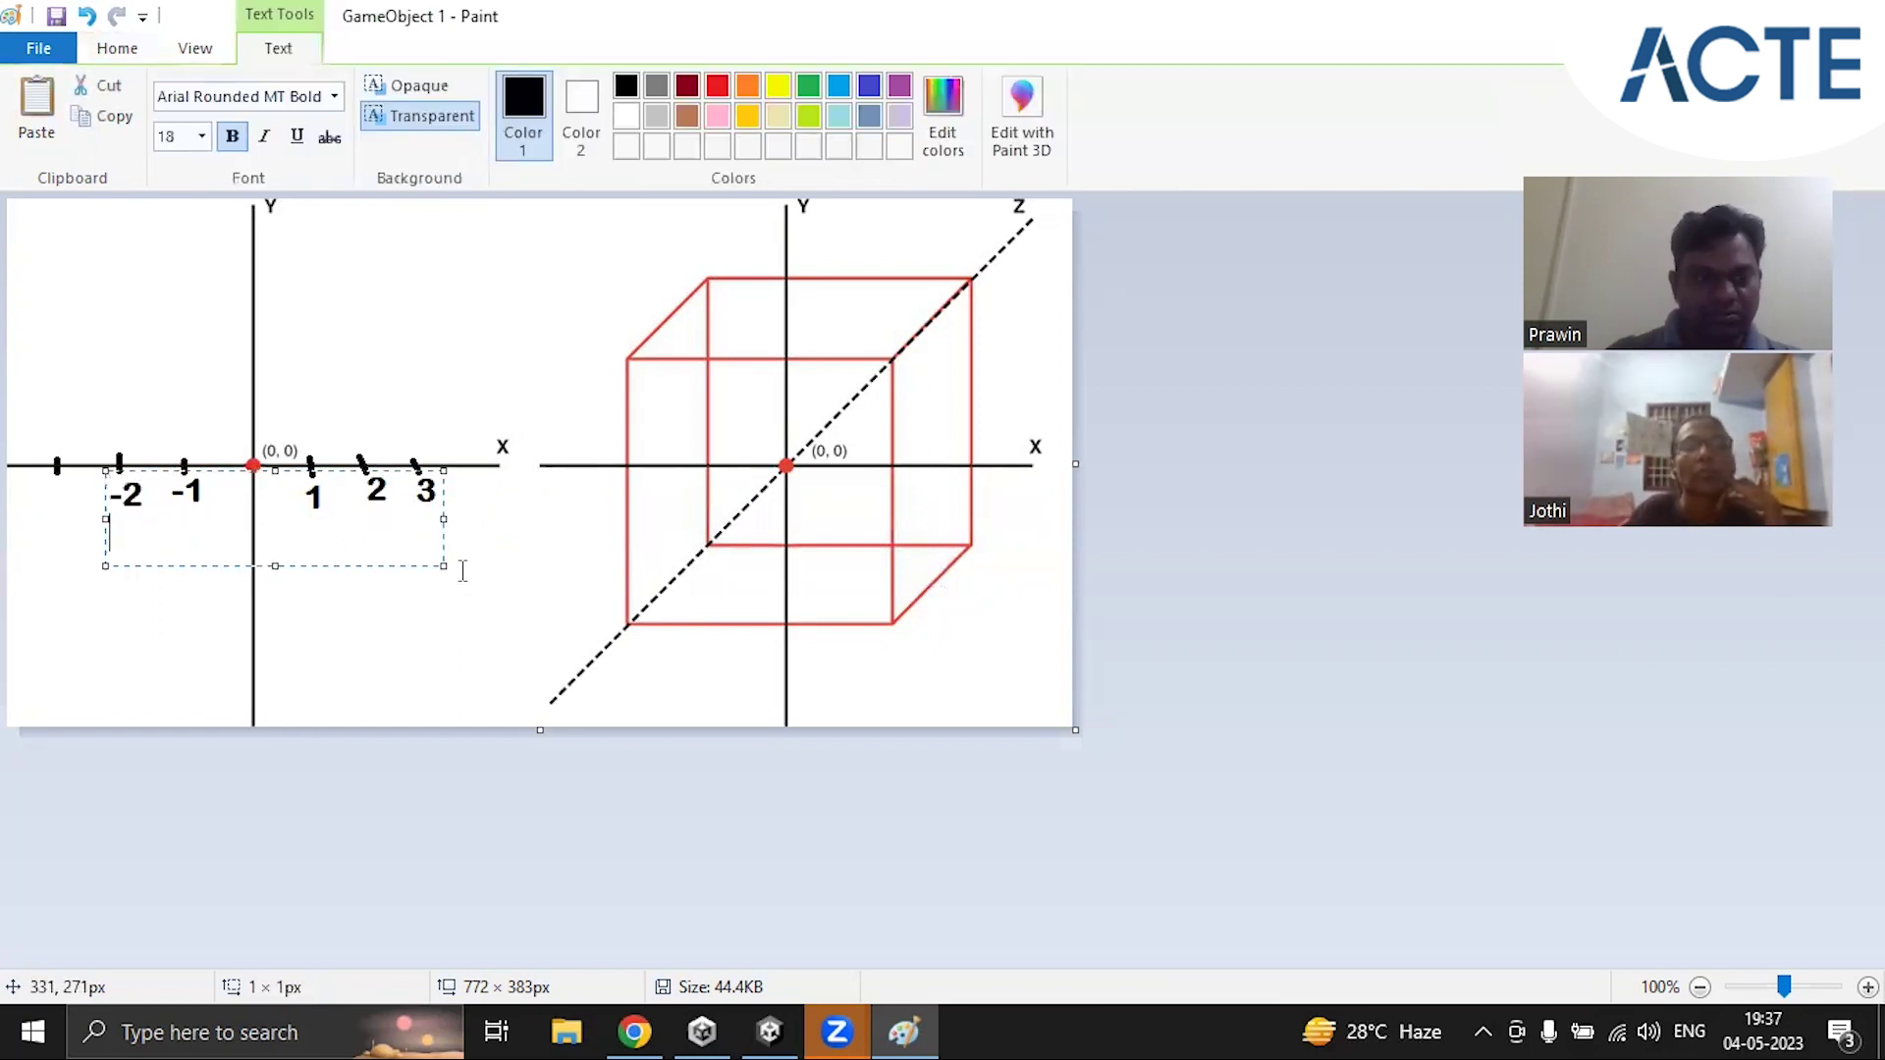
click(46, 494)
drag(41, 469, 380, 564)
text(-3)
key(Return)
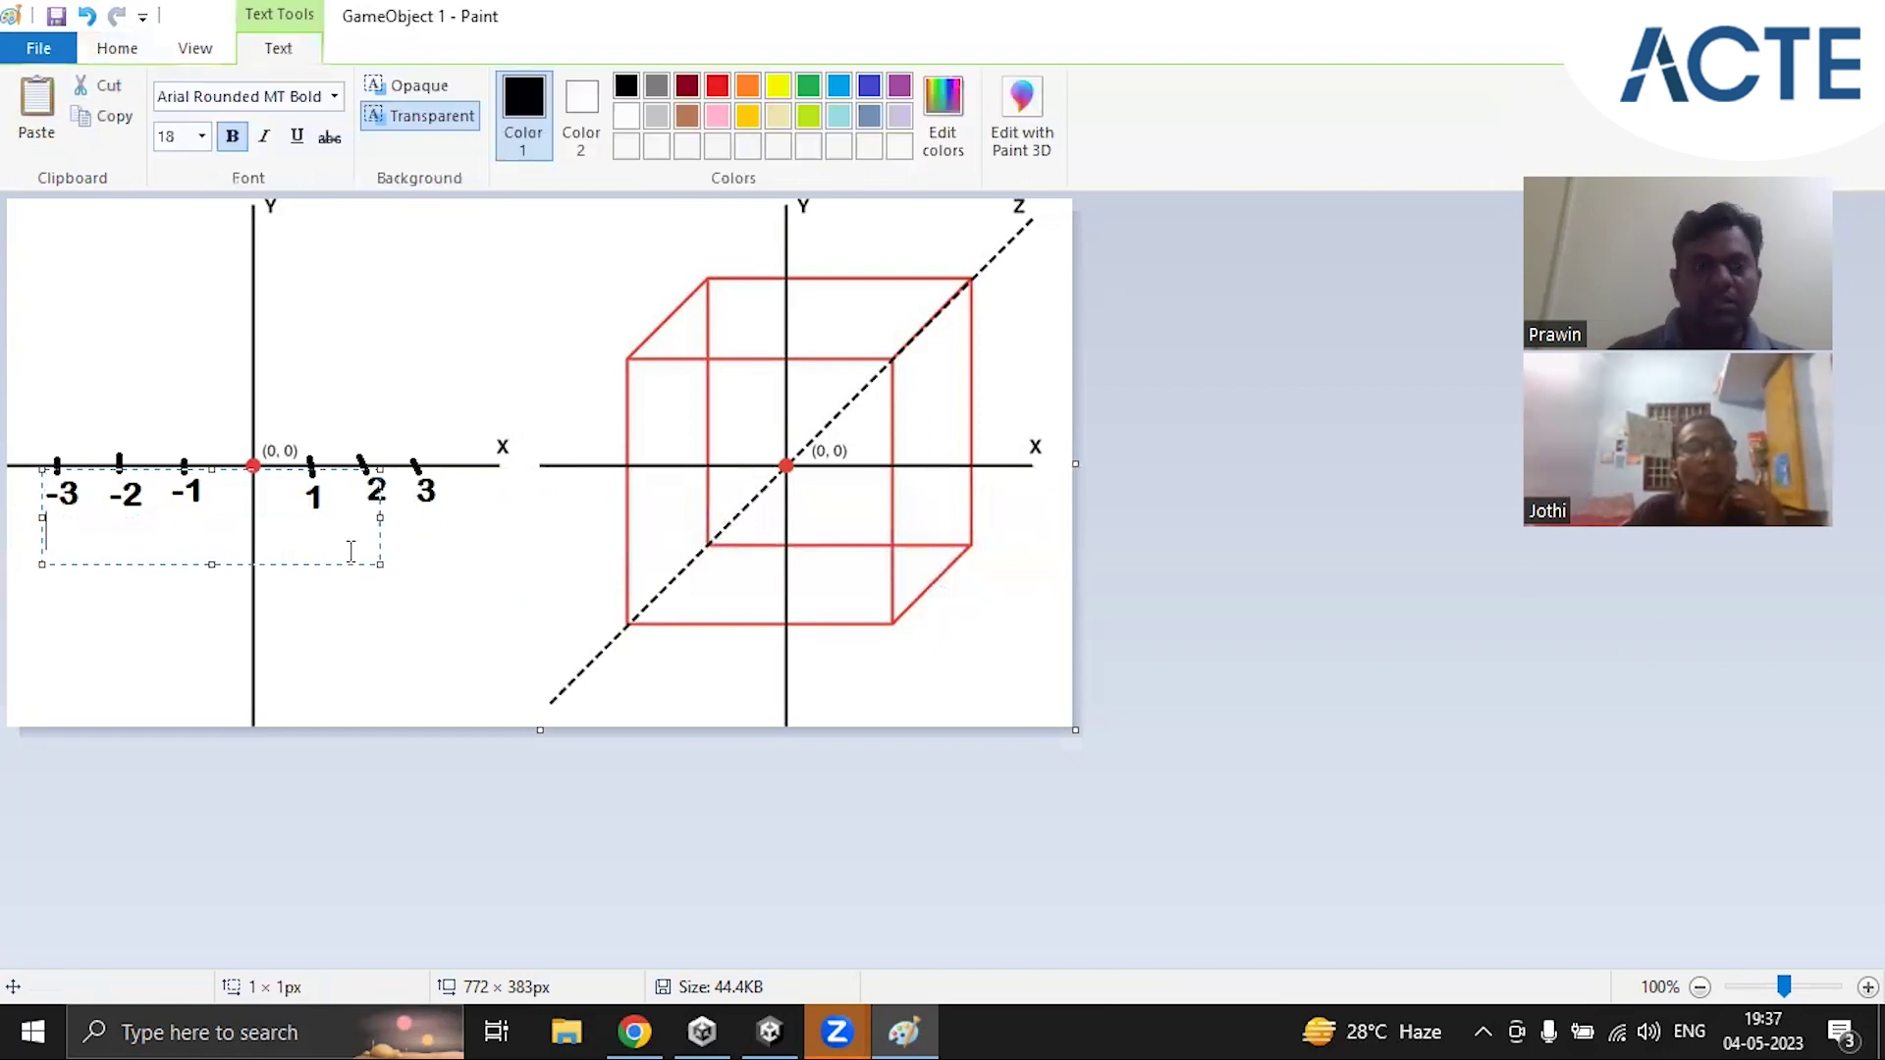
click(474, 612)
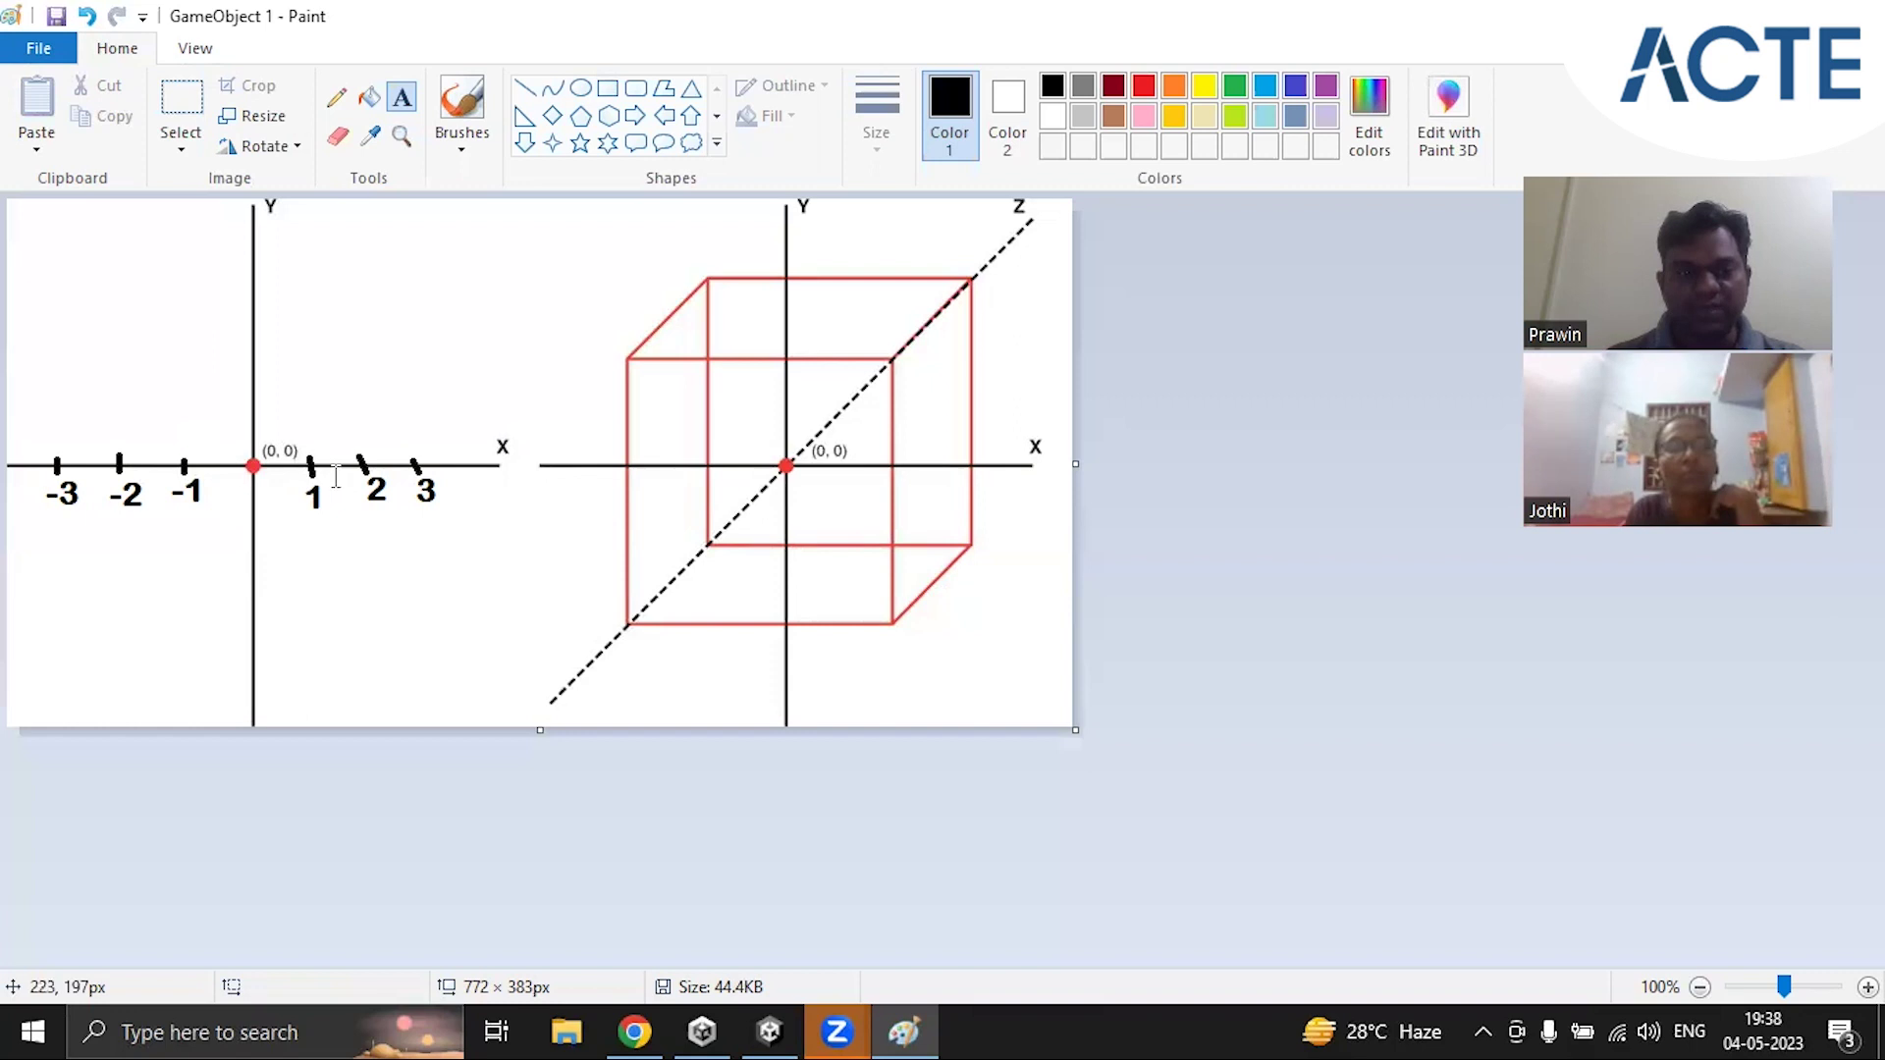
Step: Draw short line tick marks across the 2D diagram's Y axis, three above and three below the origin
drag(412, 459, 419, 473)
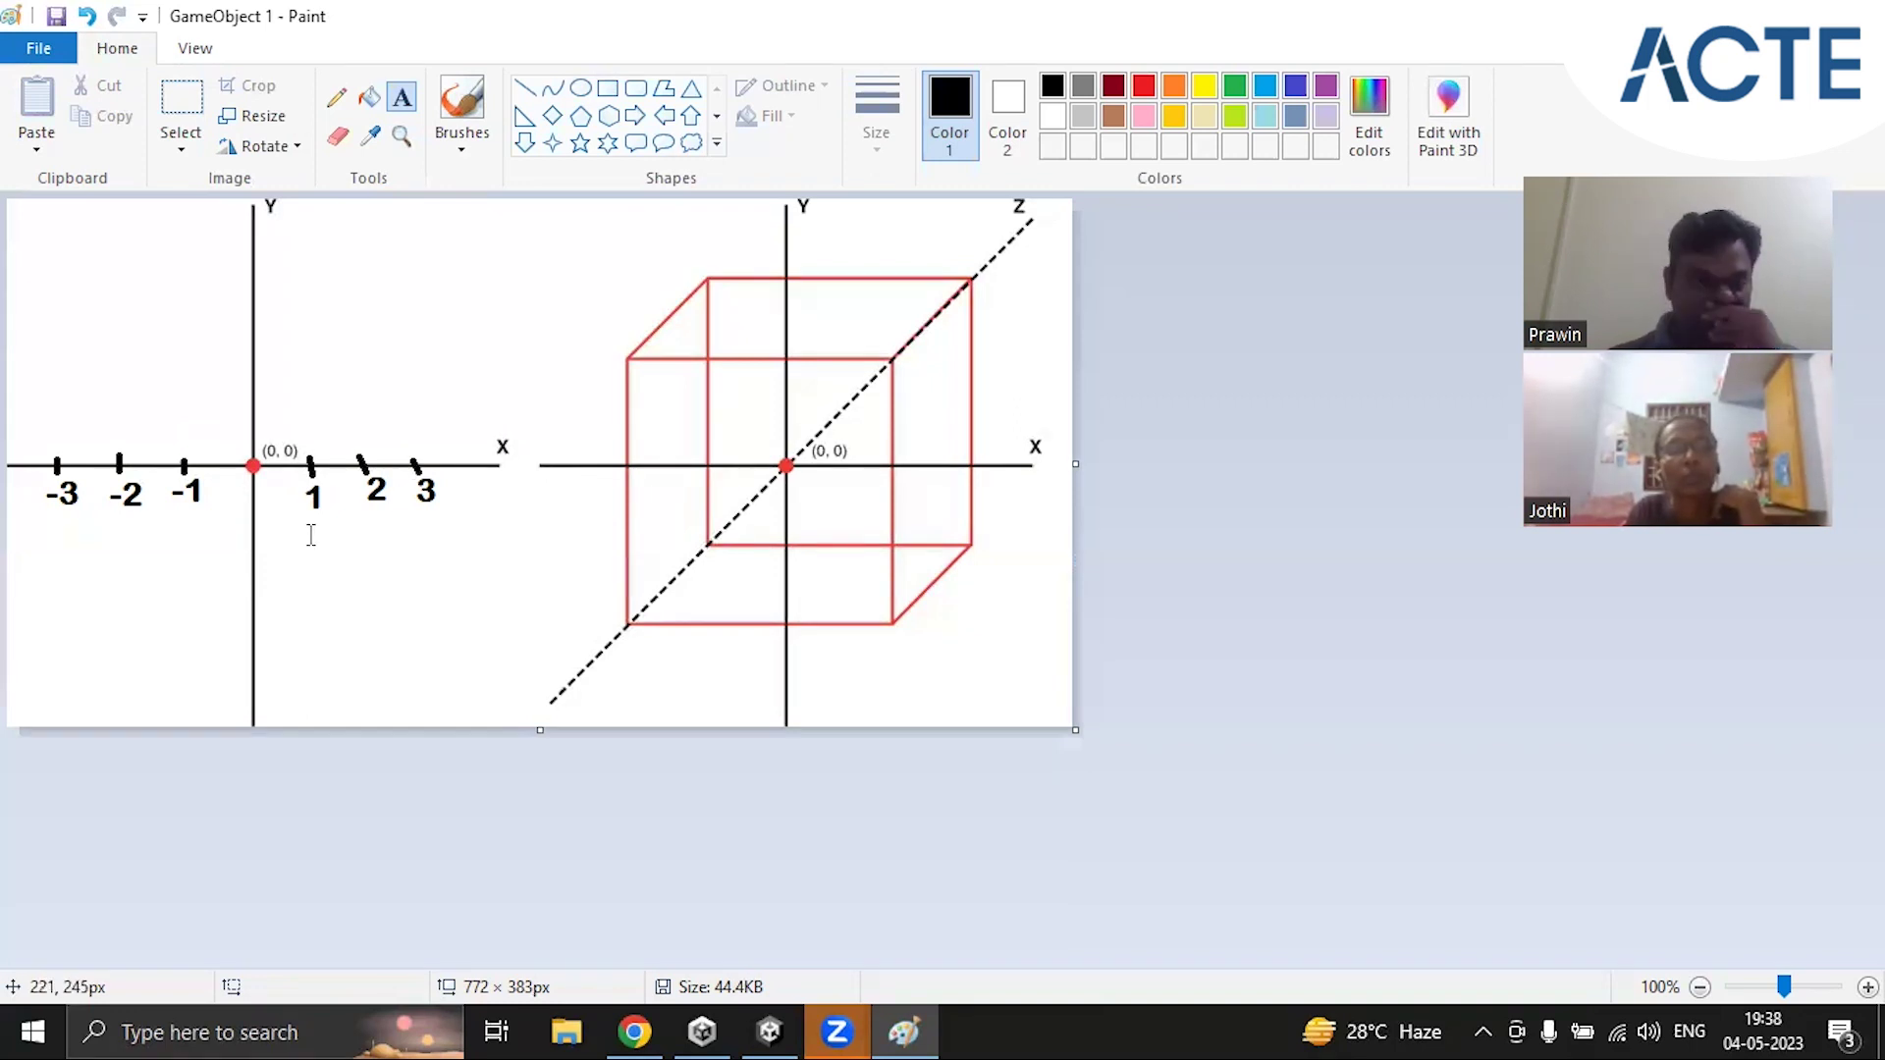
click(524, 88)
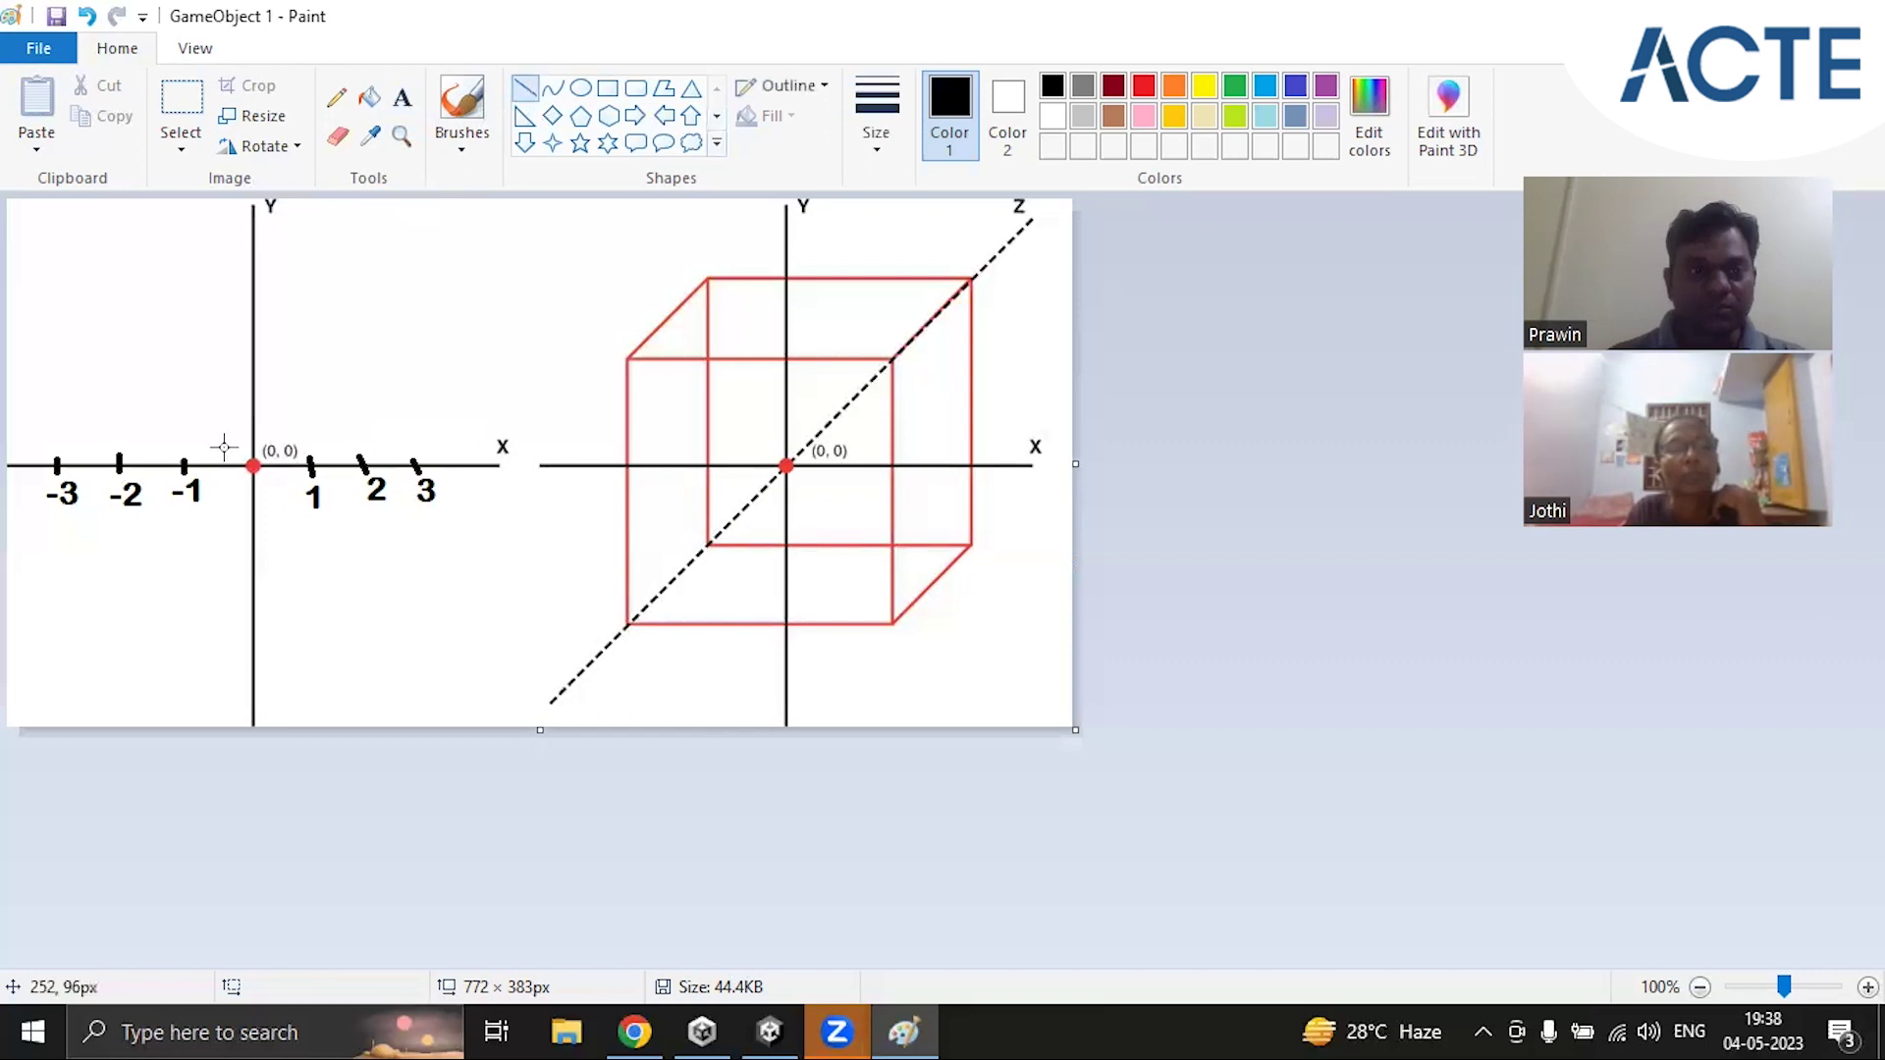
drag(250, 411, 266, 312)
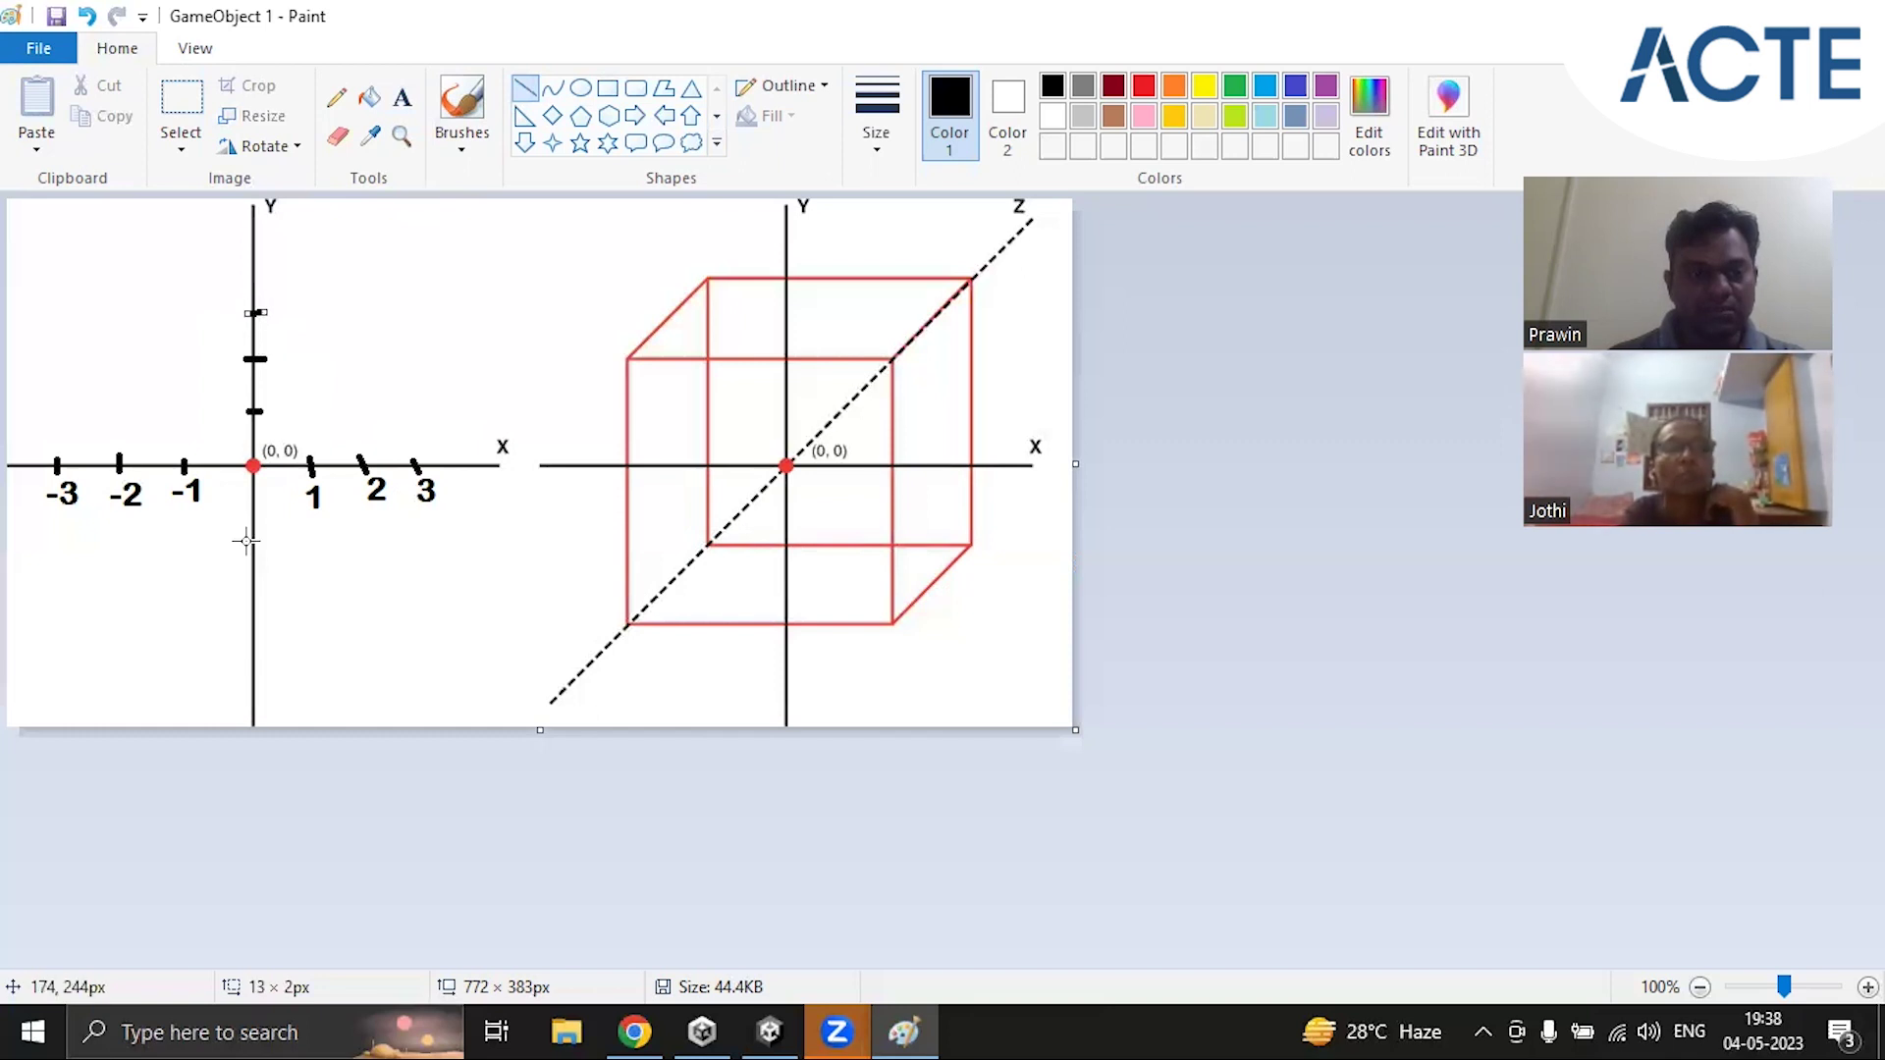
mouse_move(244, 535)
mouse_down()
mouse_move(265, 535)
mouse_move(260, 644)
mouse_up()
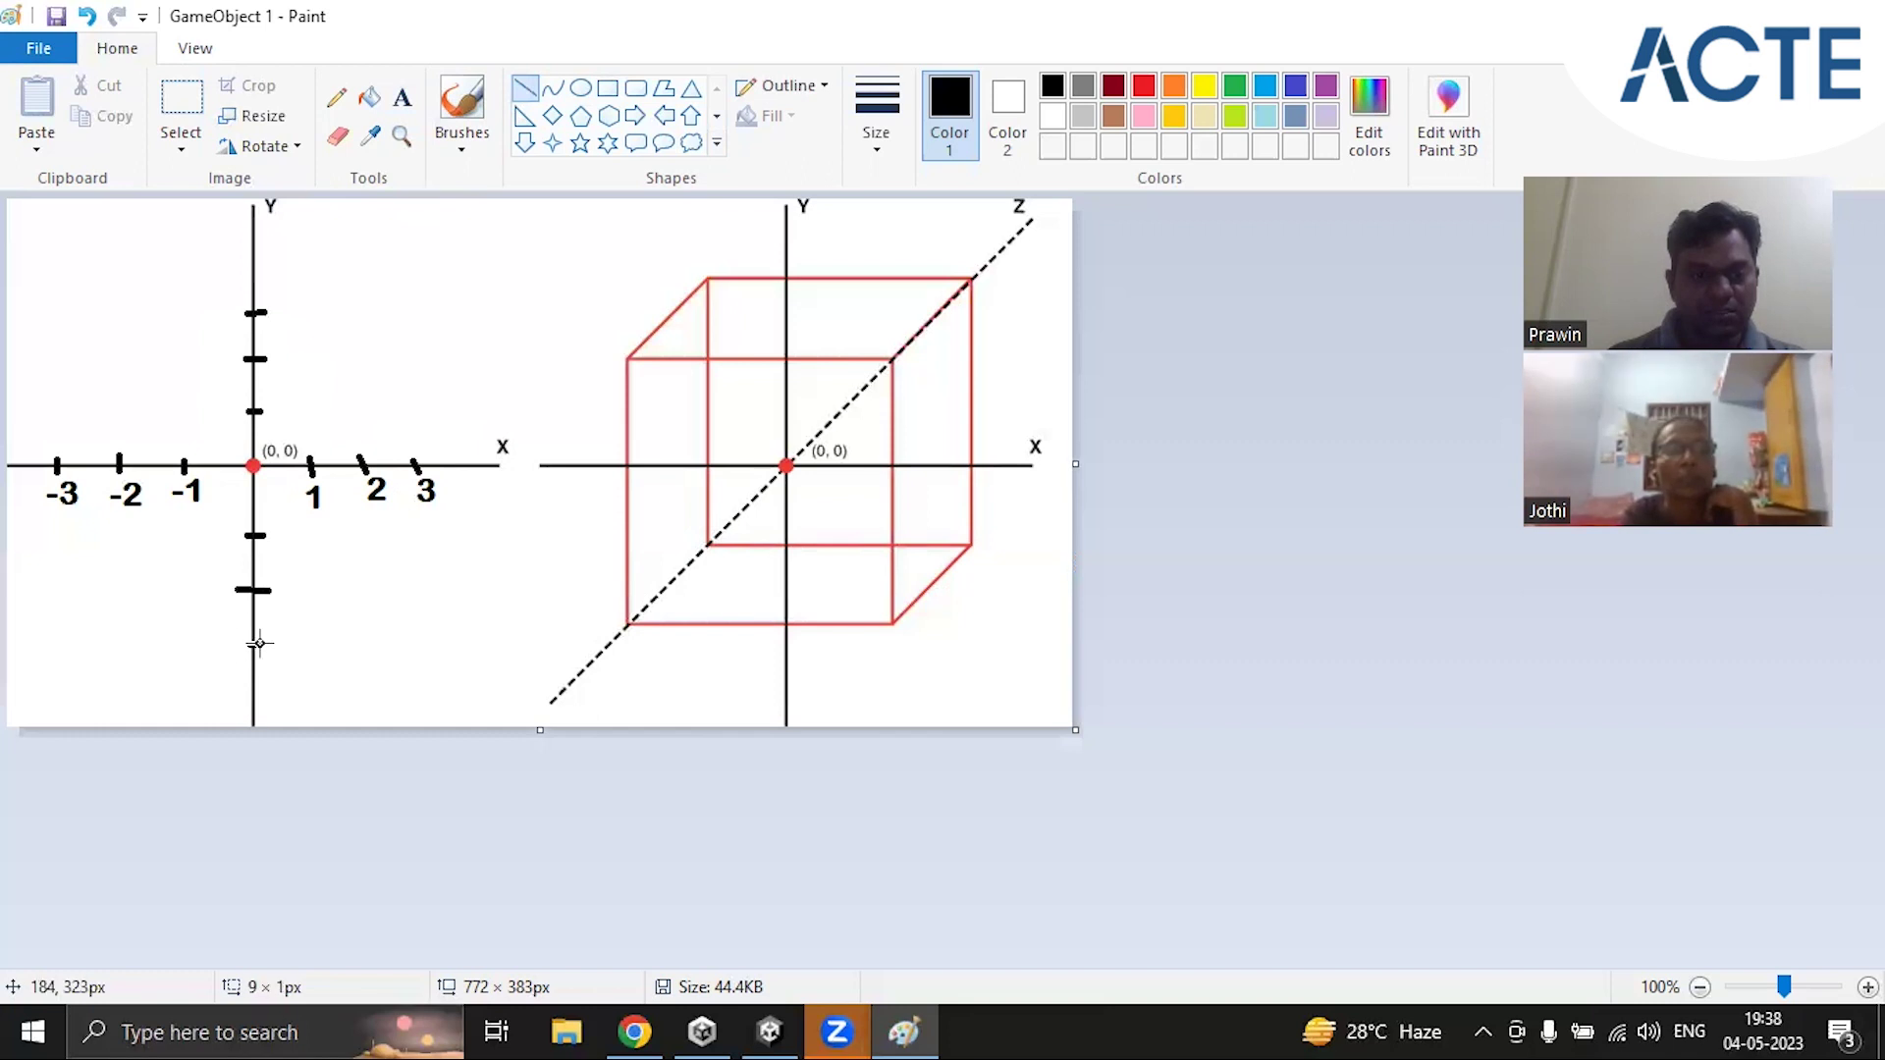
Step: Label the positive Y-axis ticks 1, 2 and 3 upward from the origin, beside the axis
click(402, 98)
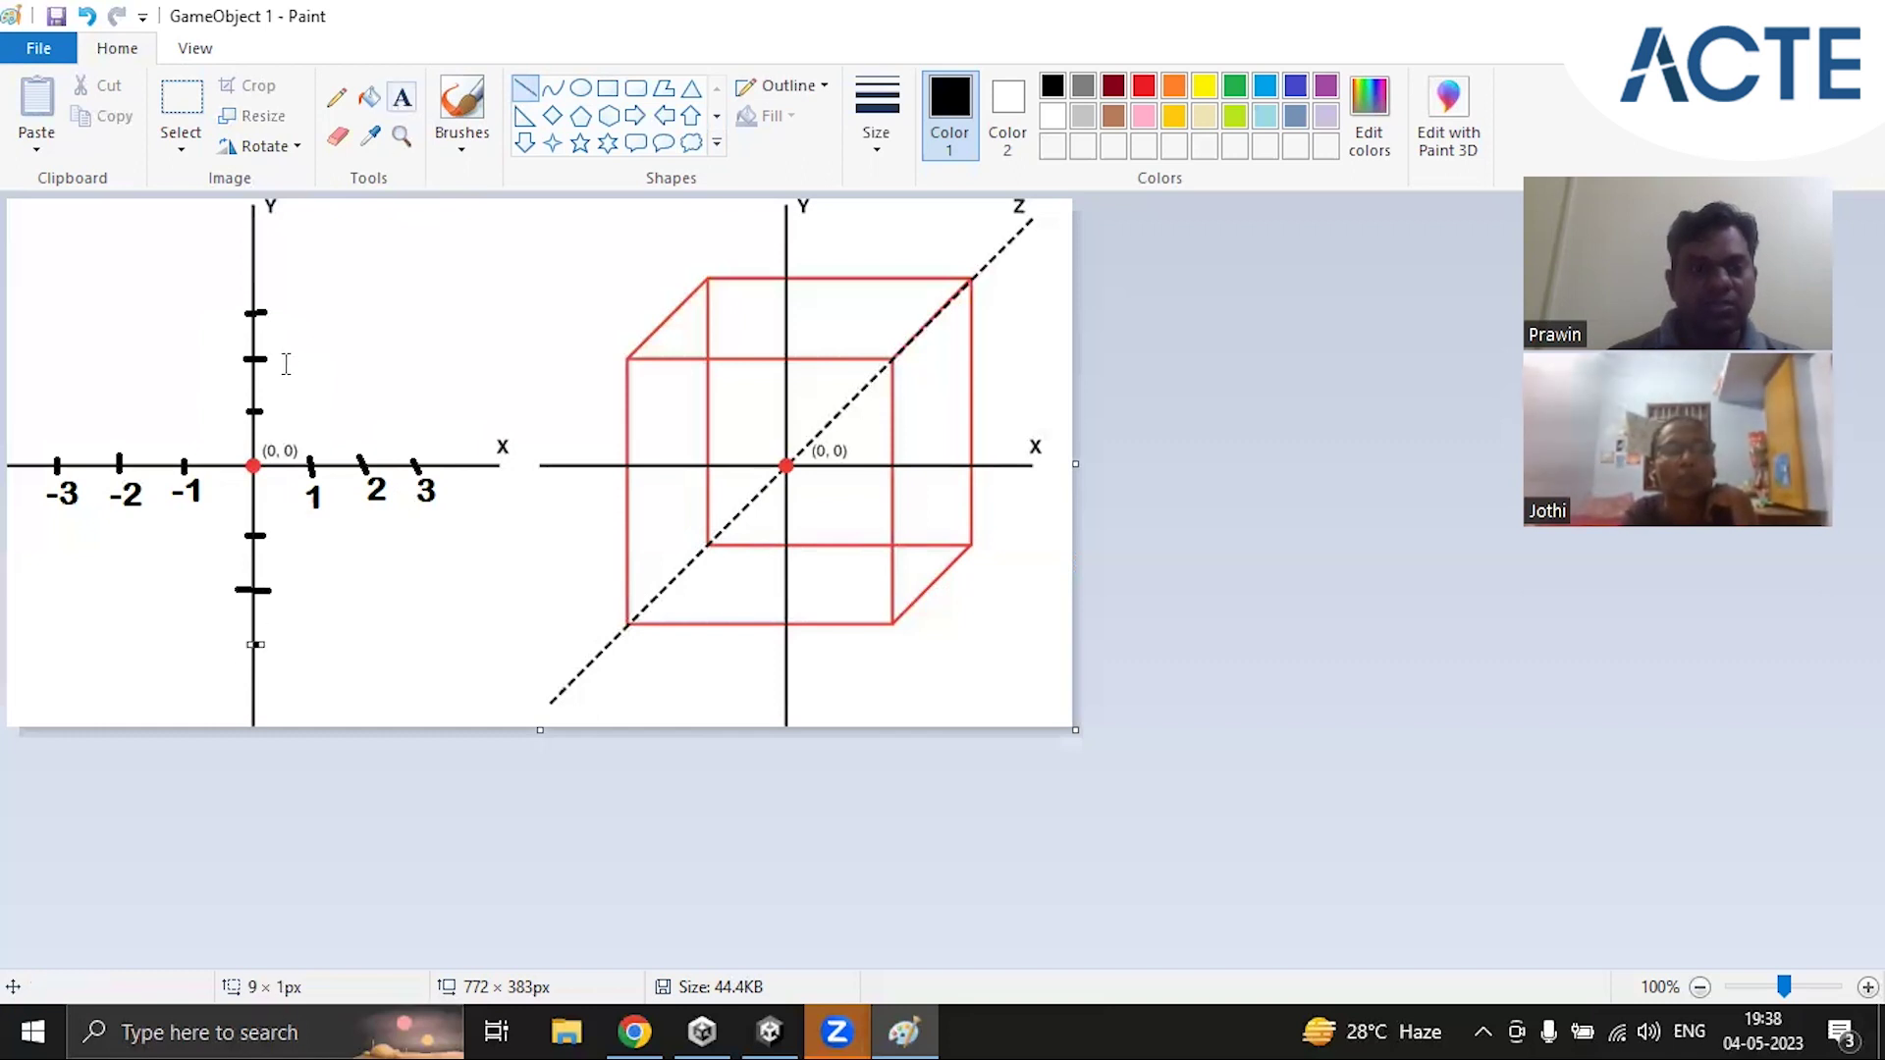
click(277, 392)
text(1)
click(333, 349)
click(276, 334)
text(2)
click(280, 308)
click(274, 285)
text(3)
click(358, 250)
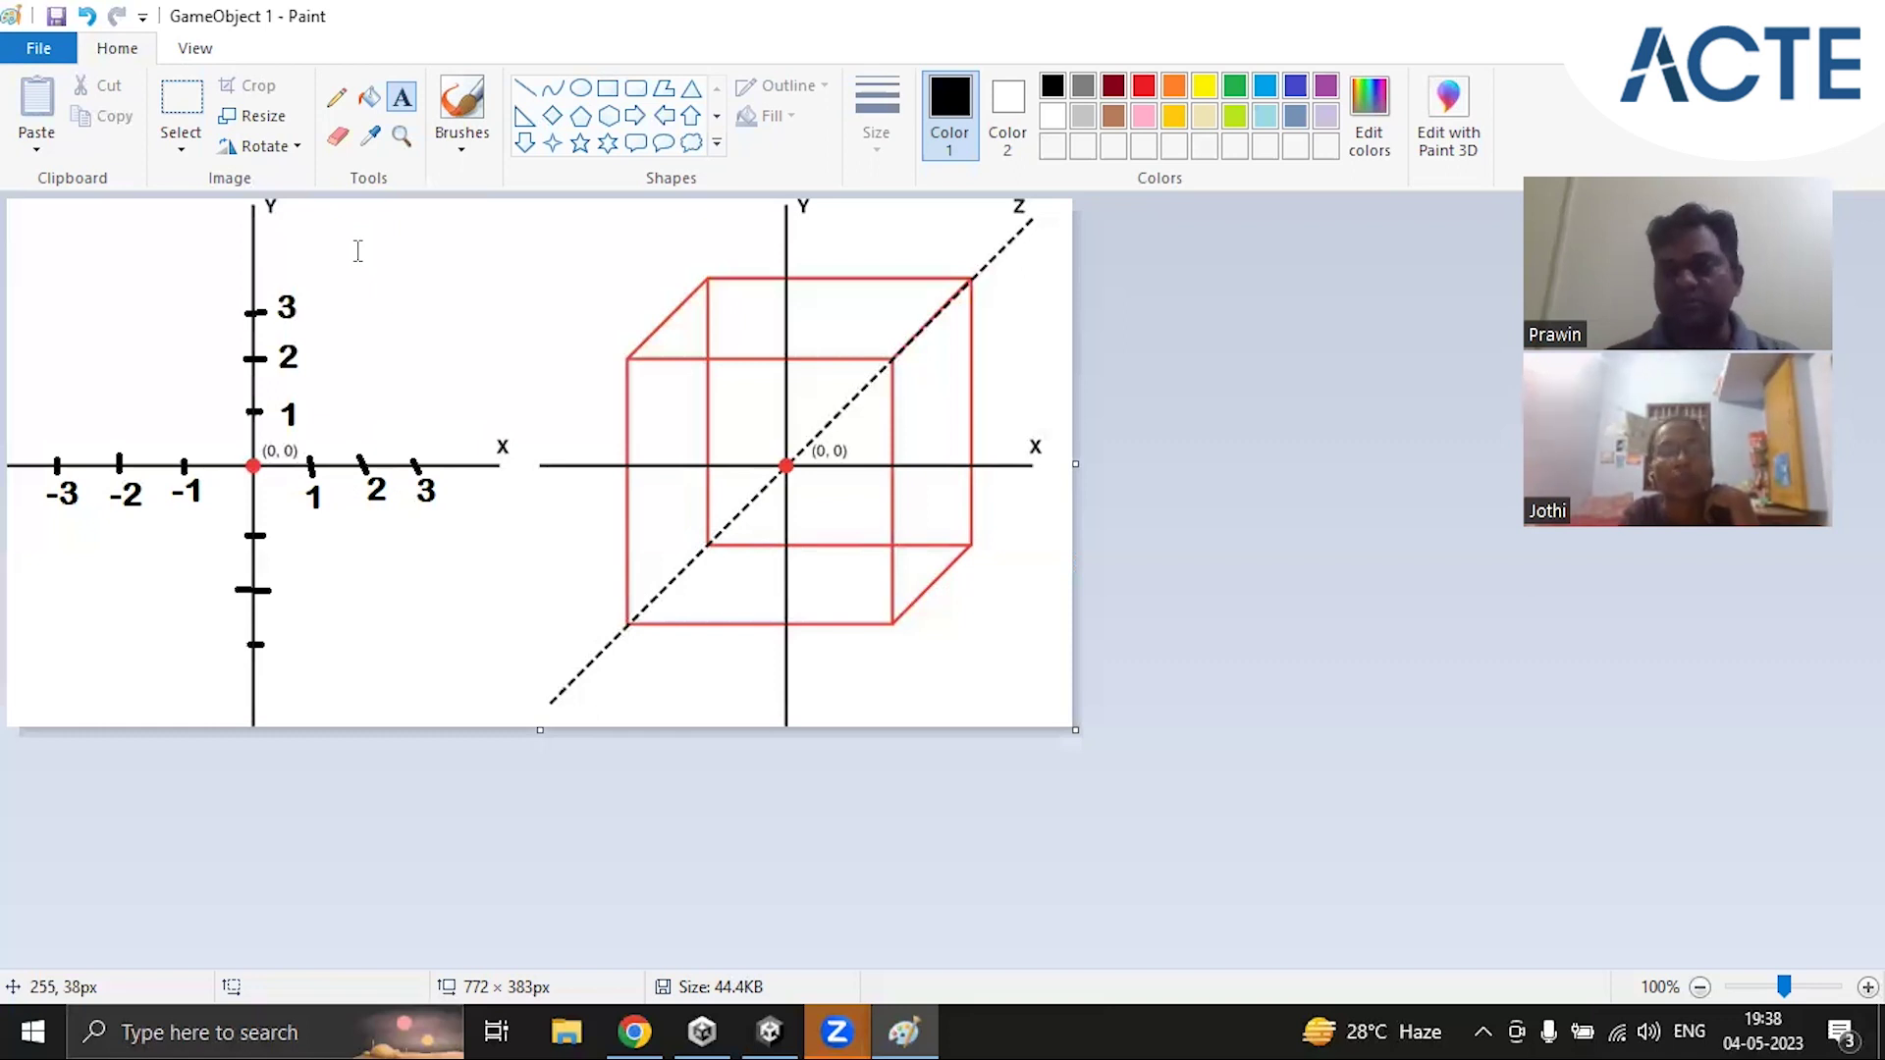
Step: Label the negative Y-axis ticks -1, -2 and -3 downward from the origin, beside the axis
click(282, 521)
text(-1)
key(Return)
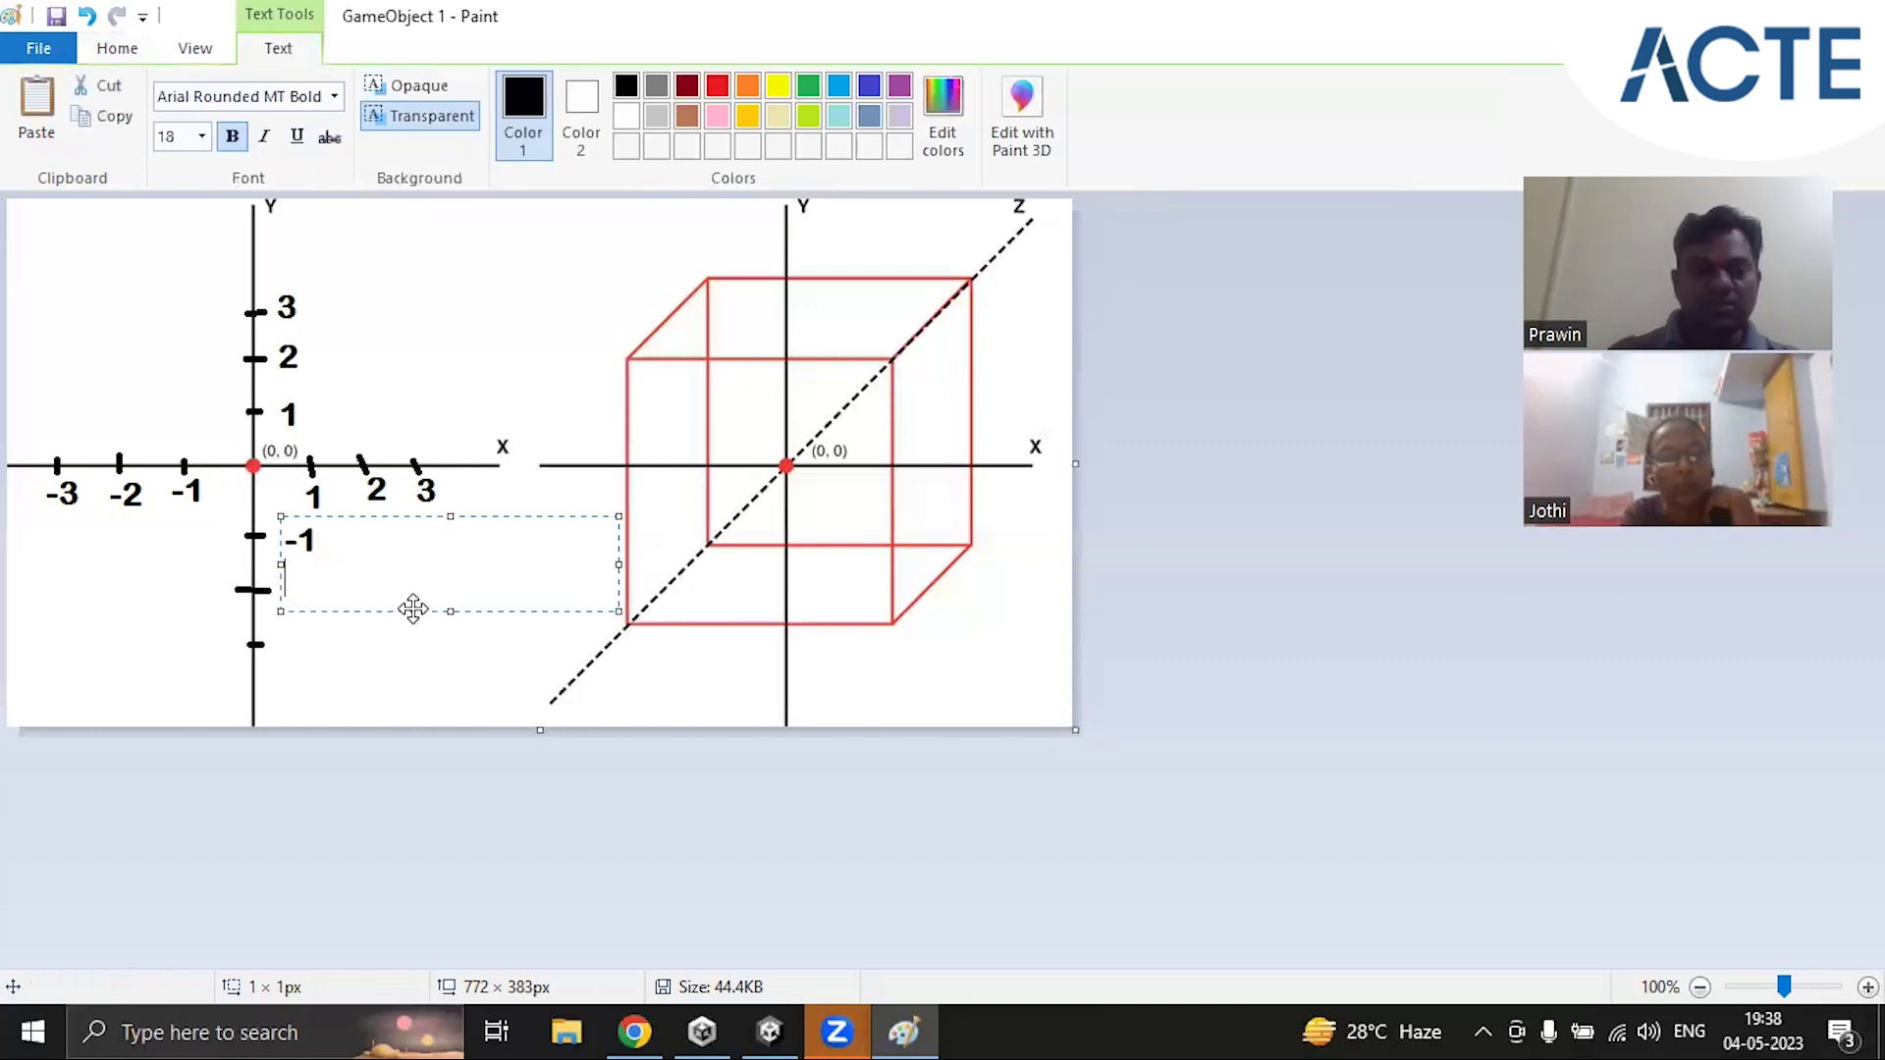
click(345, 681)
click(298, 581)
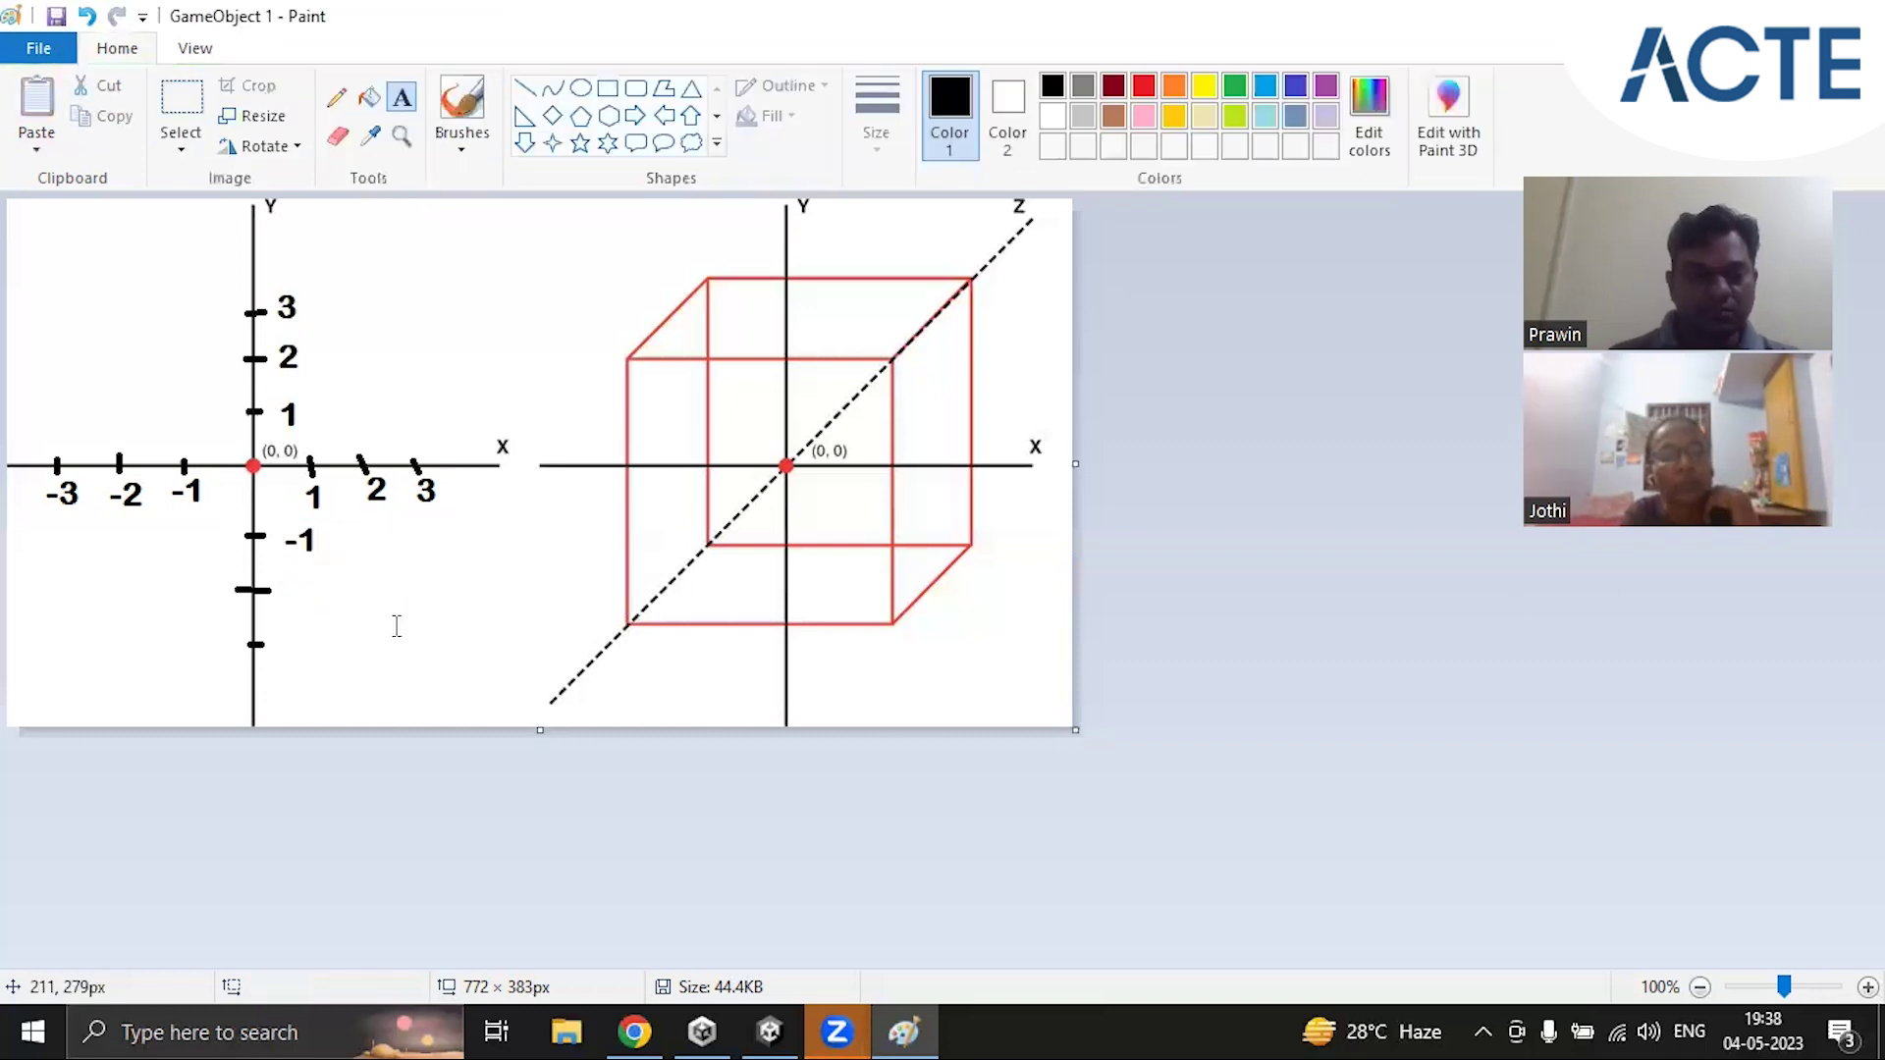
click(278, 599)
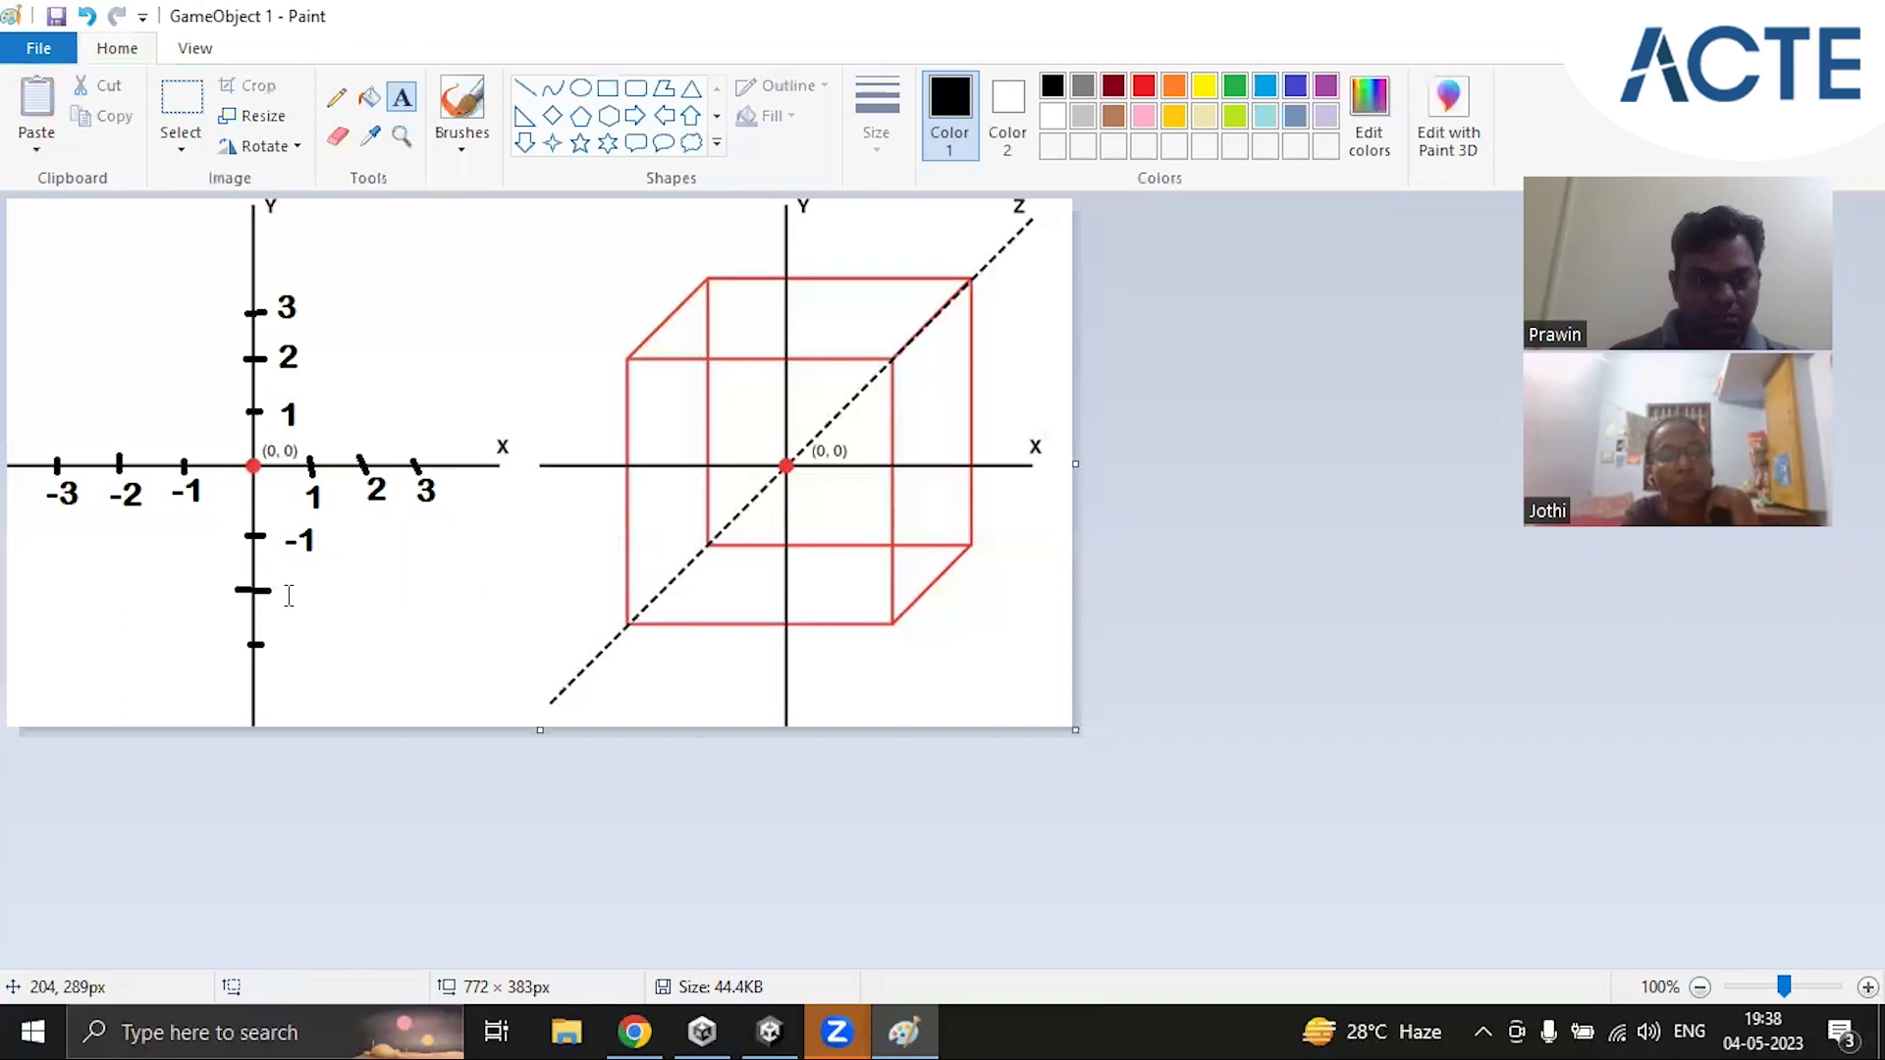
click(285, 573)
text(-2)
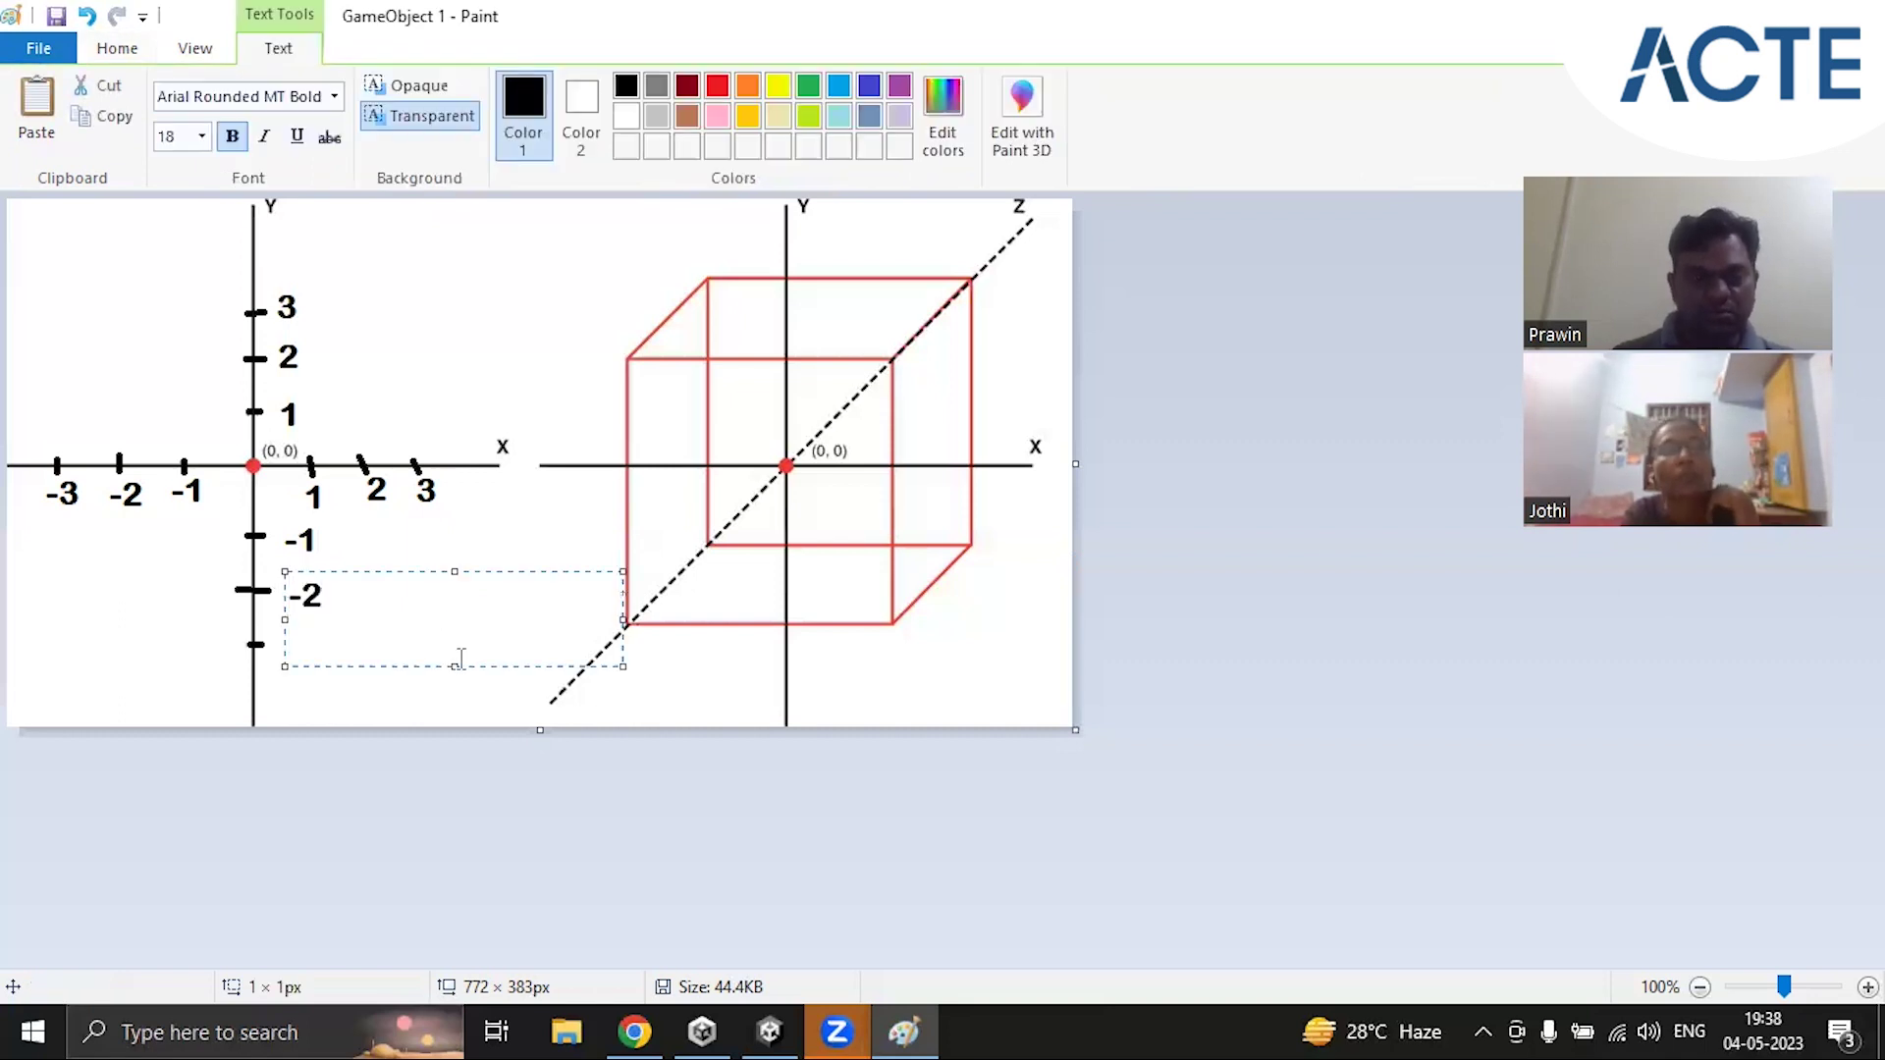
click(293, 677)
drag(288, 623, 521, 664)
text(-3)
key(Return)
click(67, 748)
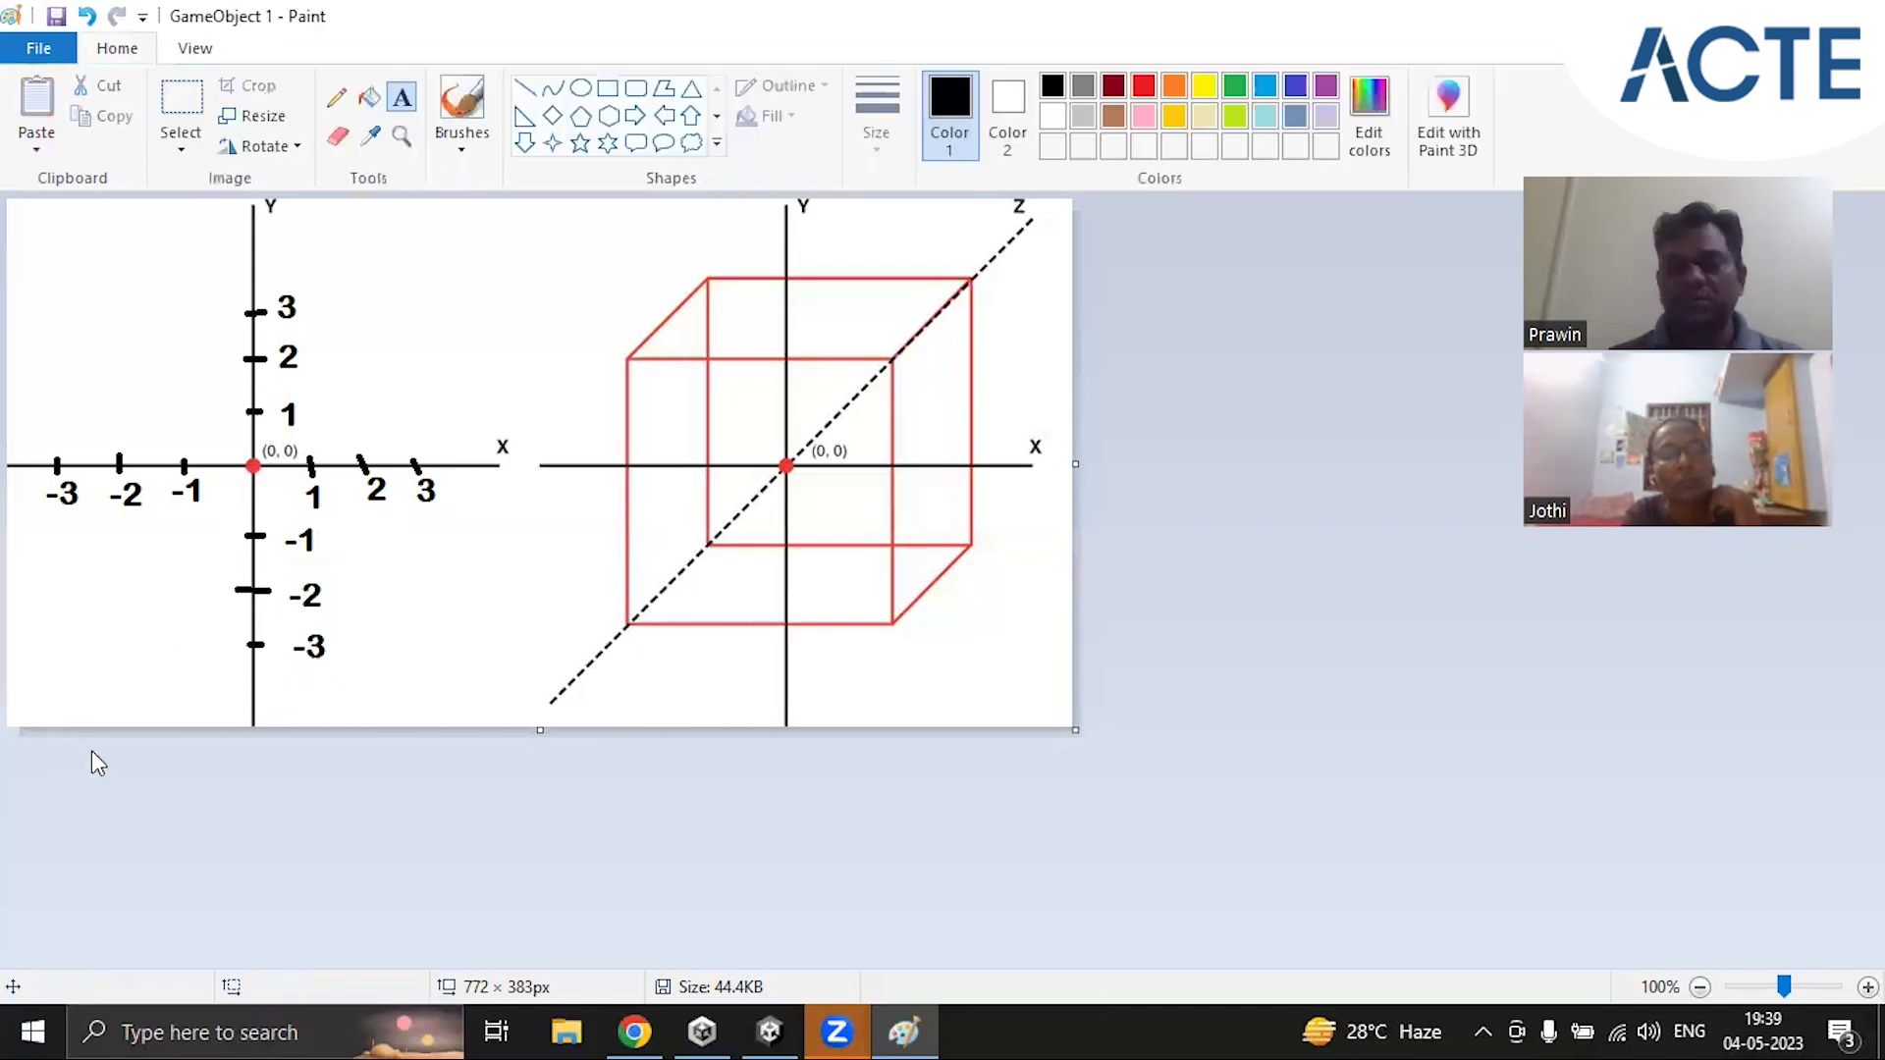
Step: Draw a small red ellipse as a point at X 3, Y 3 on the 2D diagram
click(579, 88)
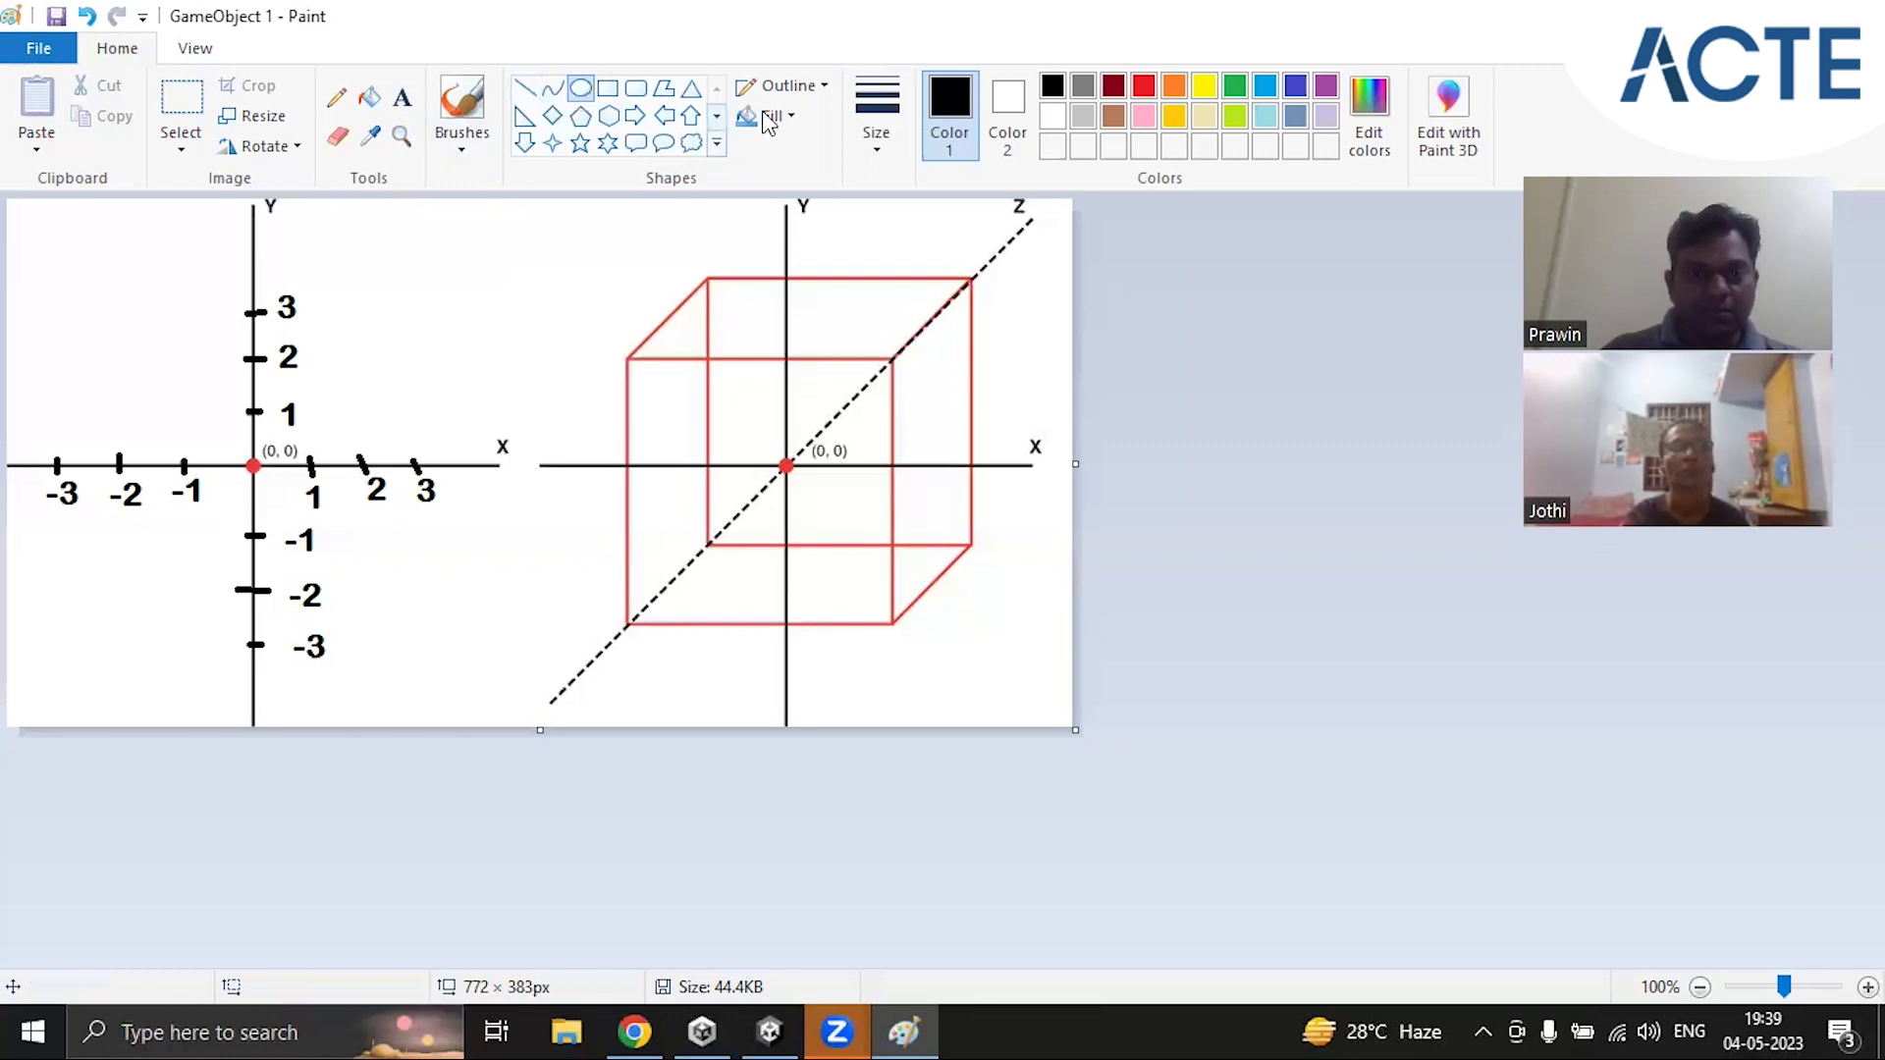
click(1143, 87)
drag(410, 302, 423, 321)
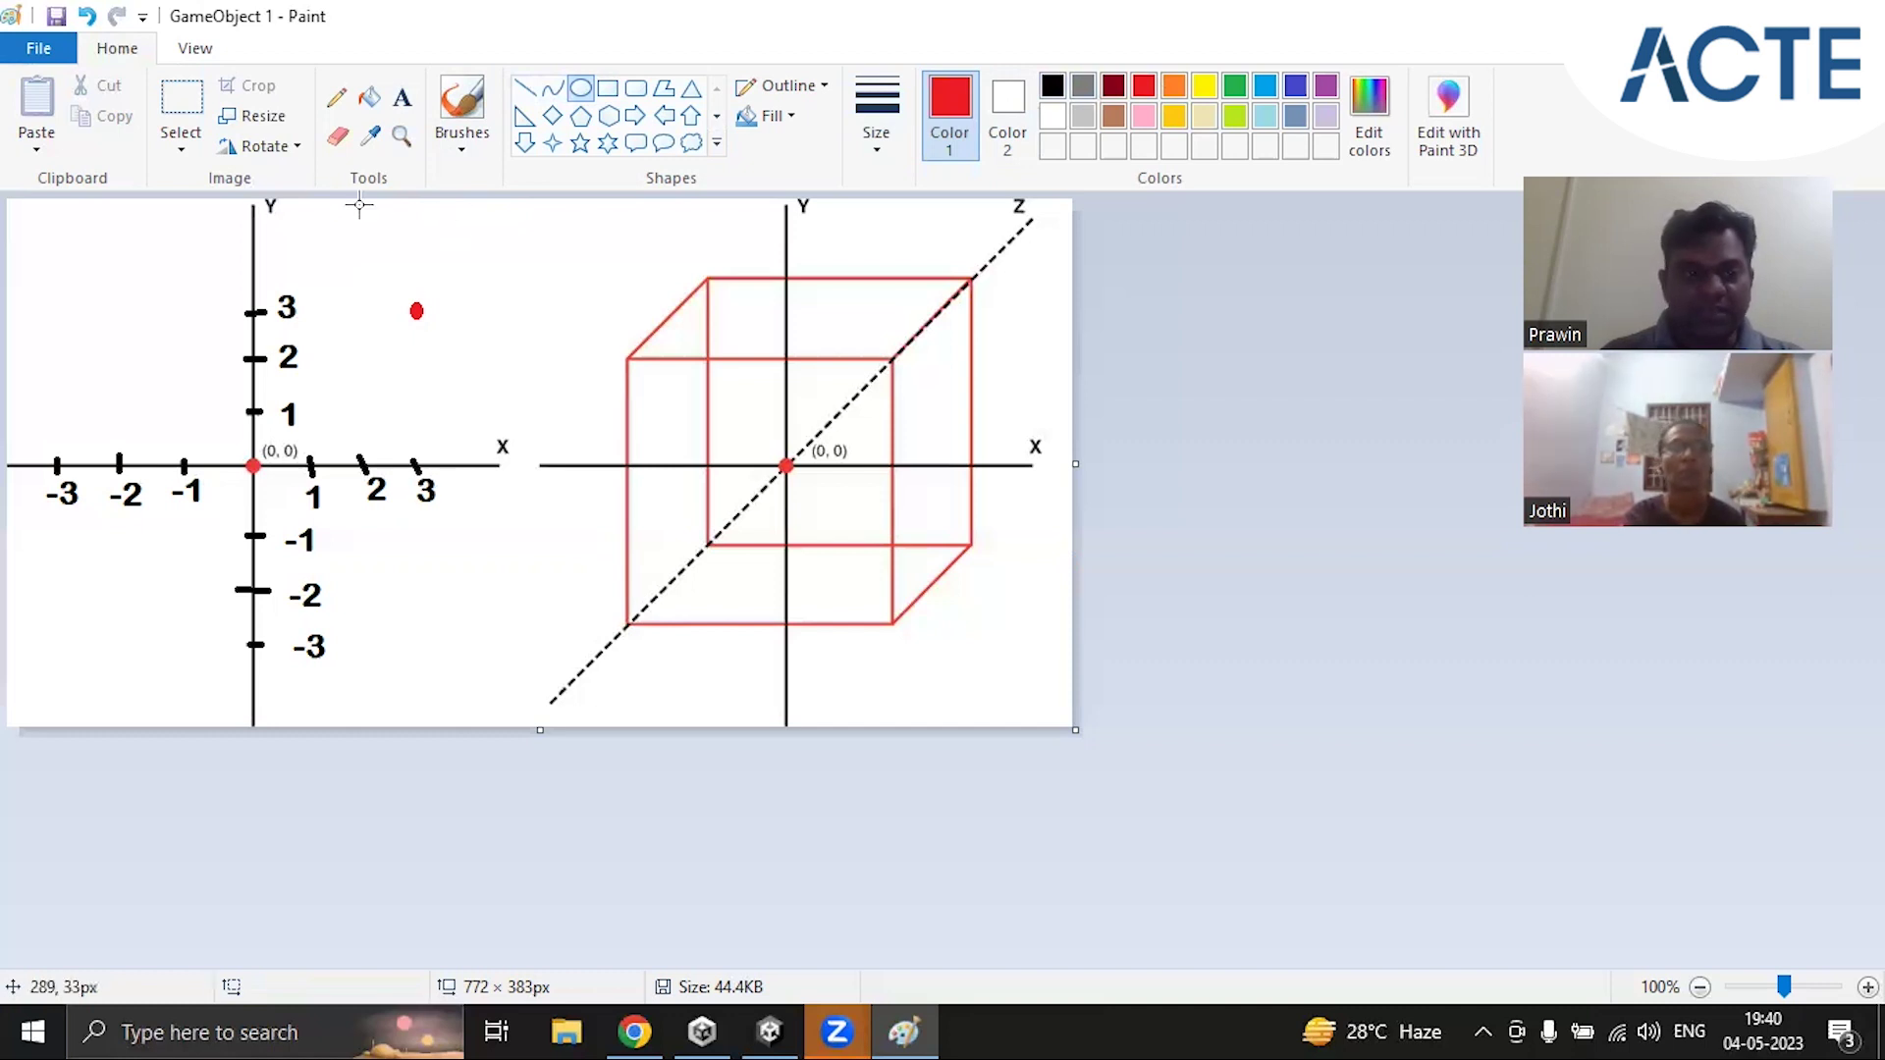
Step: Label the red point in the 2D diagram's upper-right quadrant with the red text (3,3)
click(401, 97)
click(441, 314)
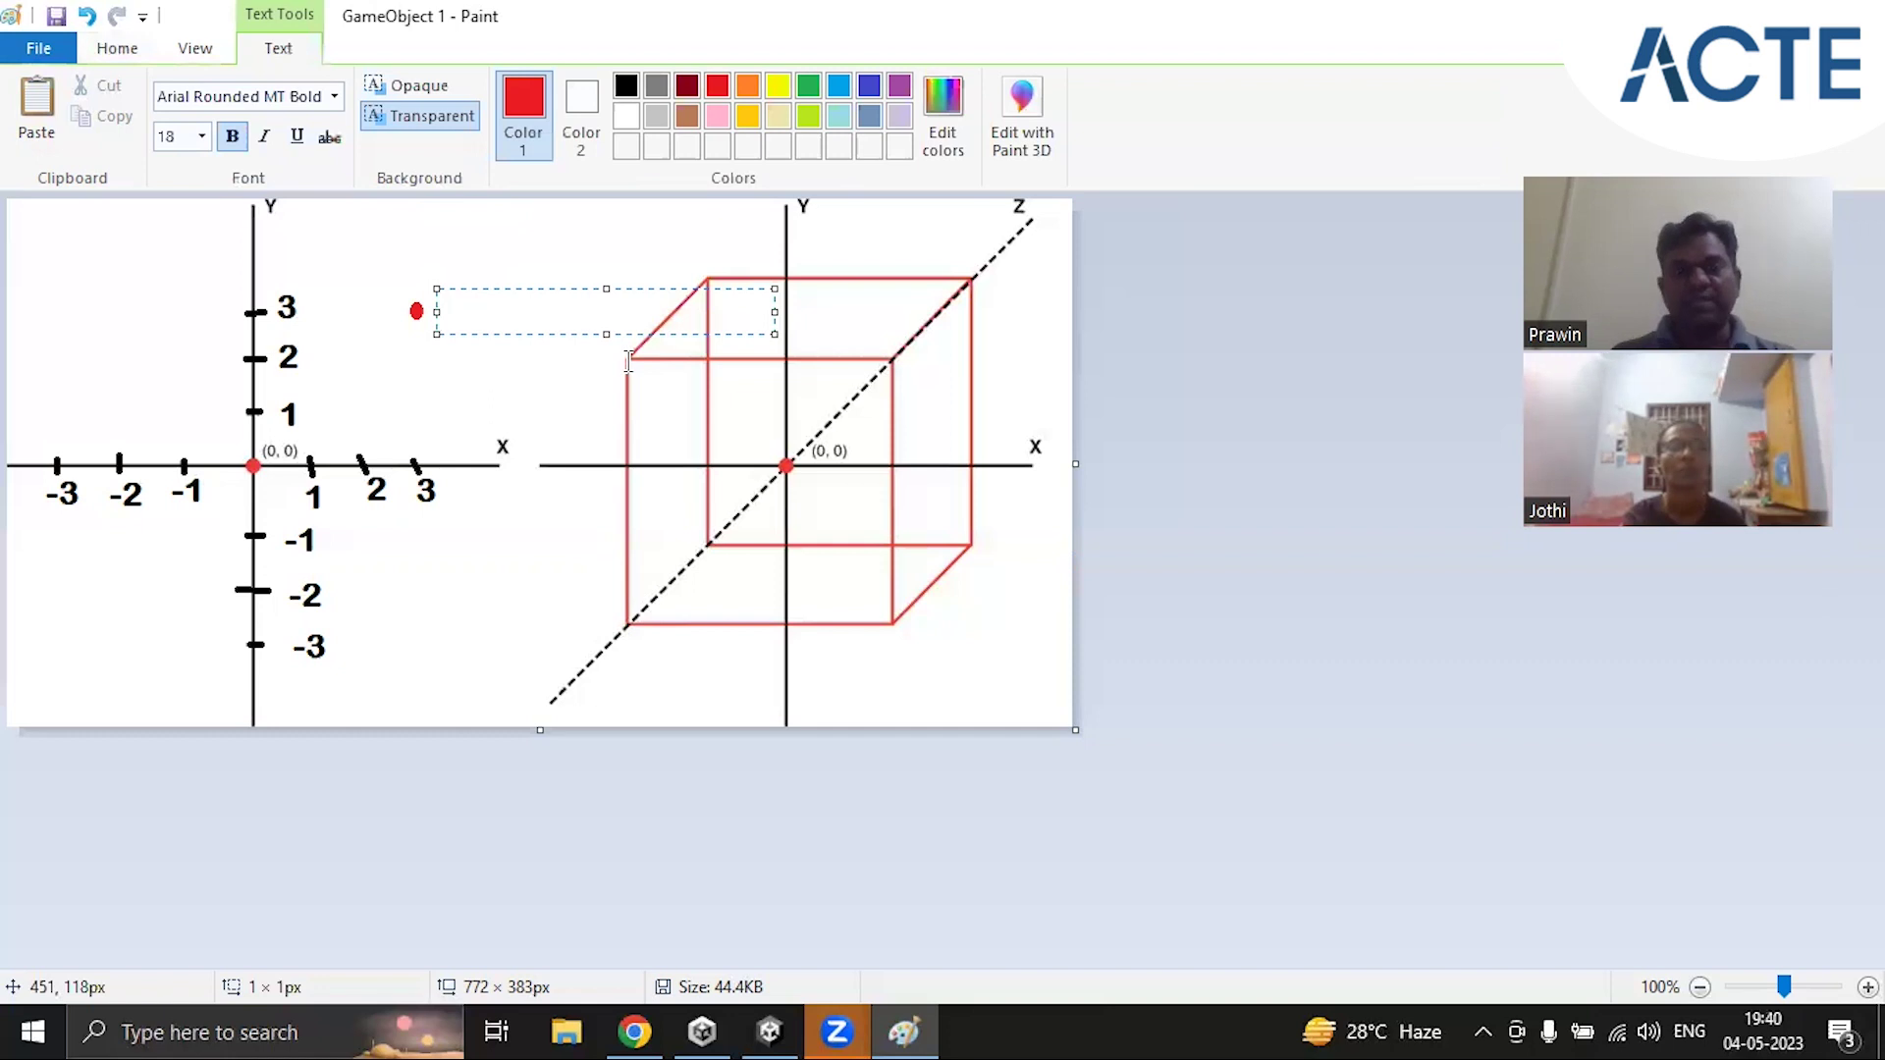
text(()
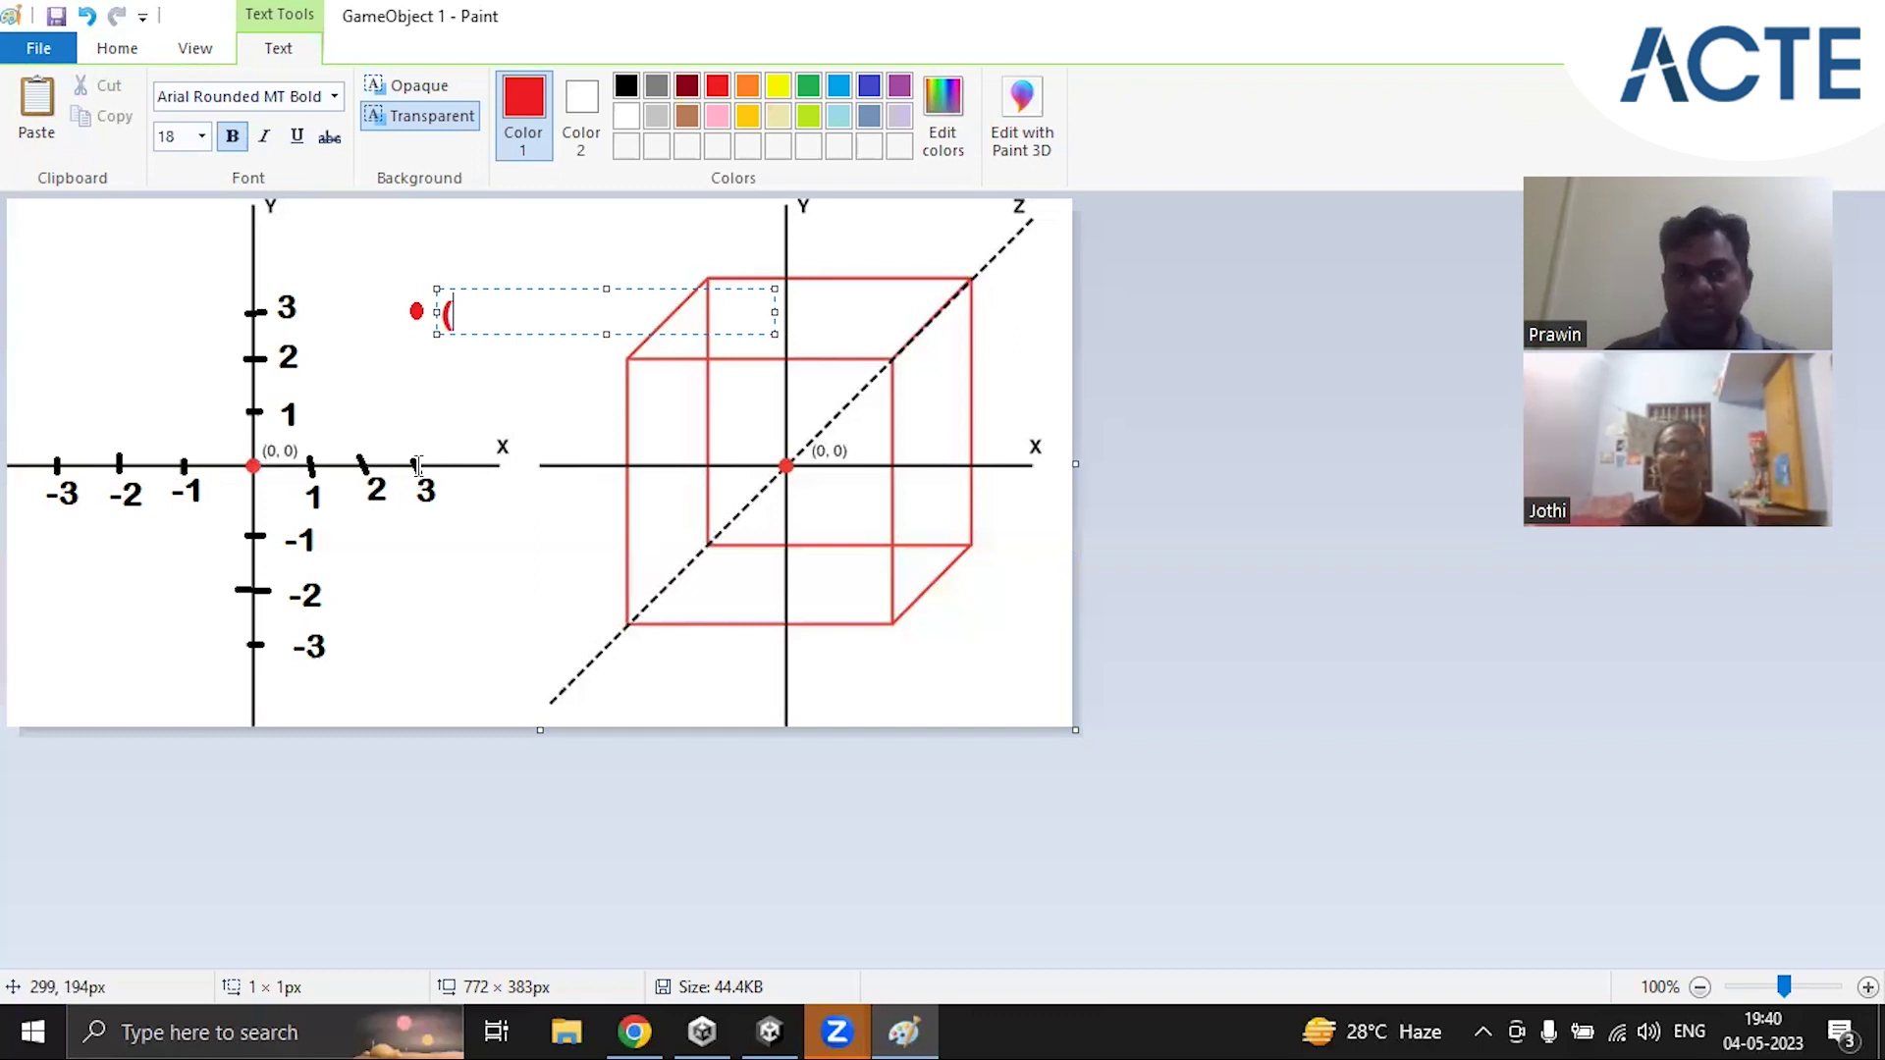
text(3,)
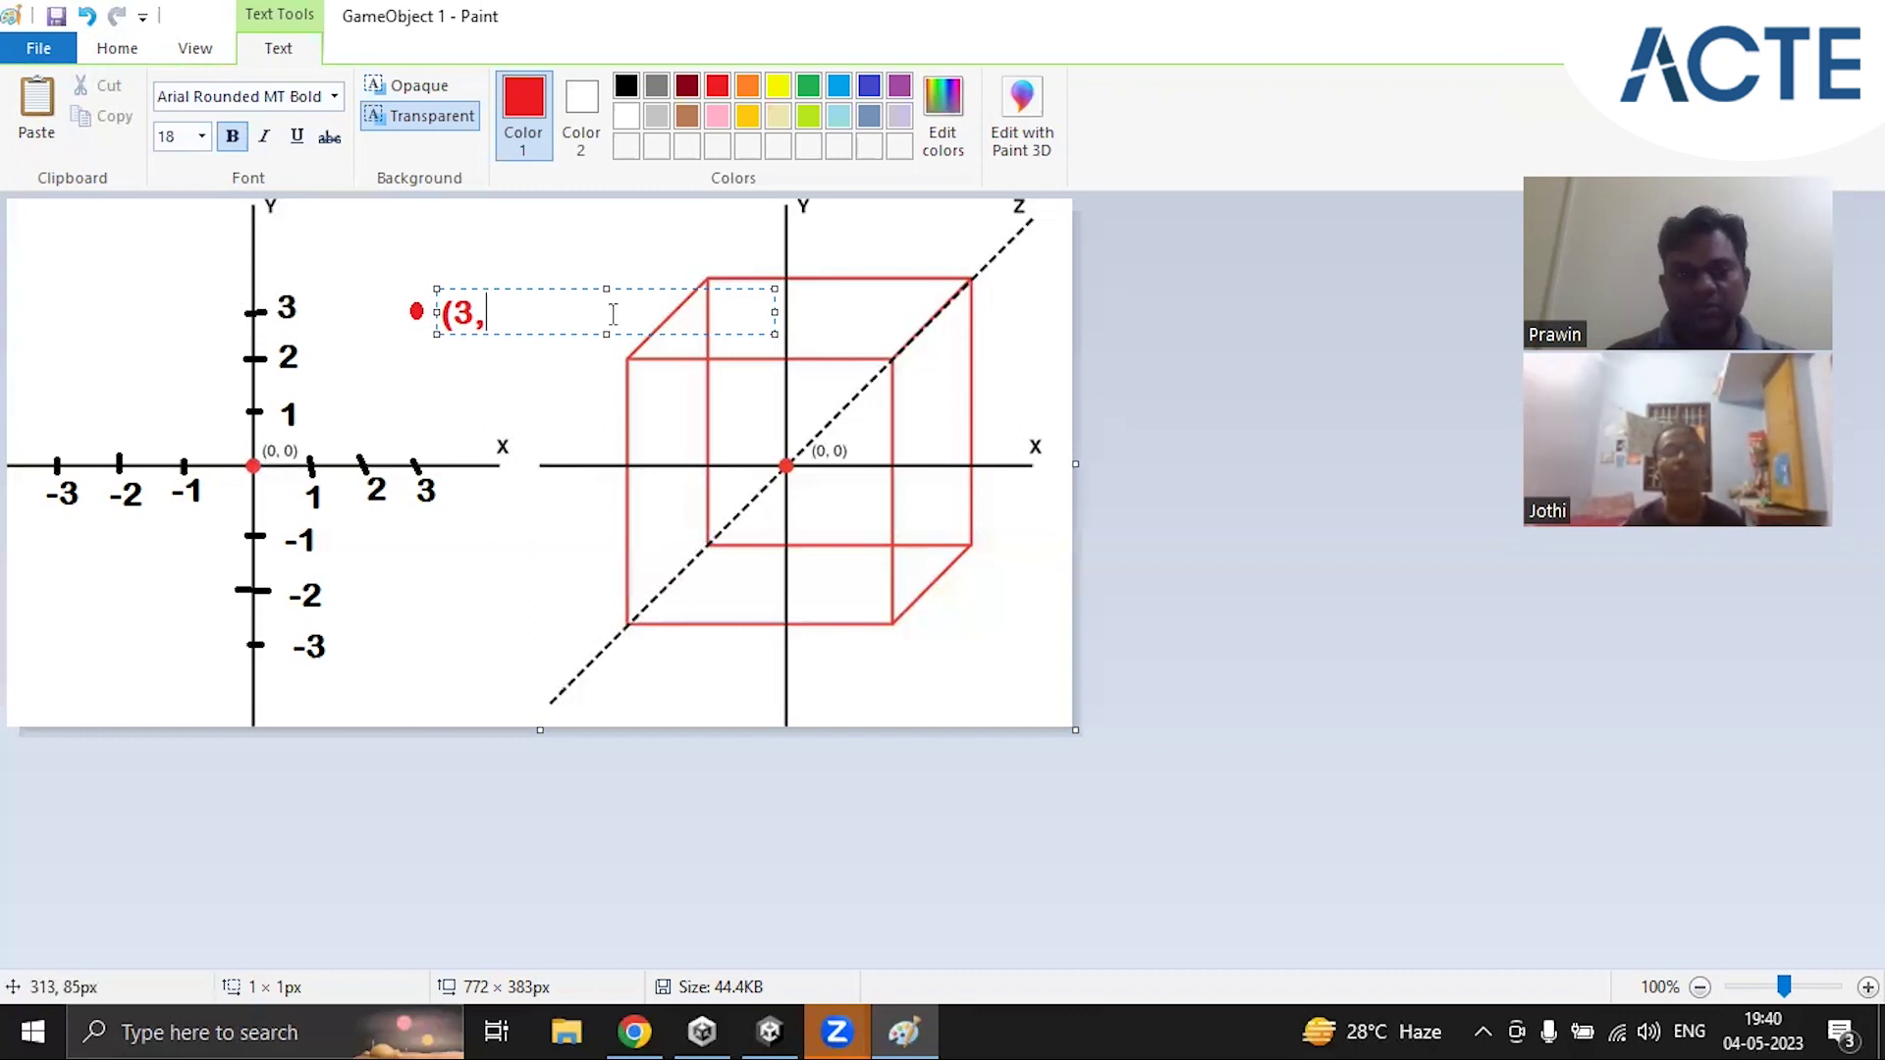
text(3))
key(Return)
click(519, 253)
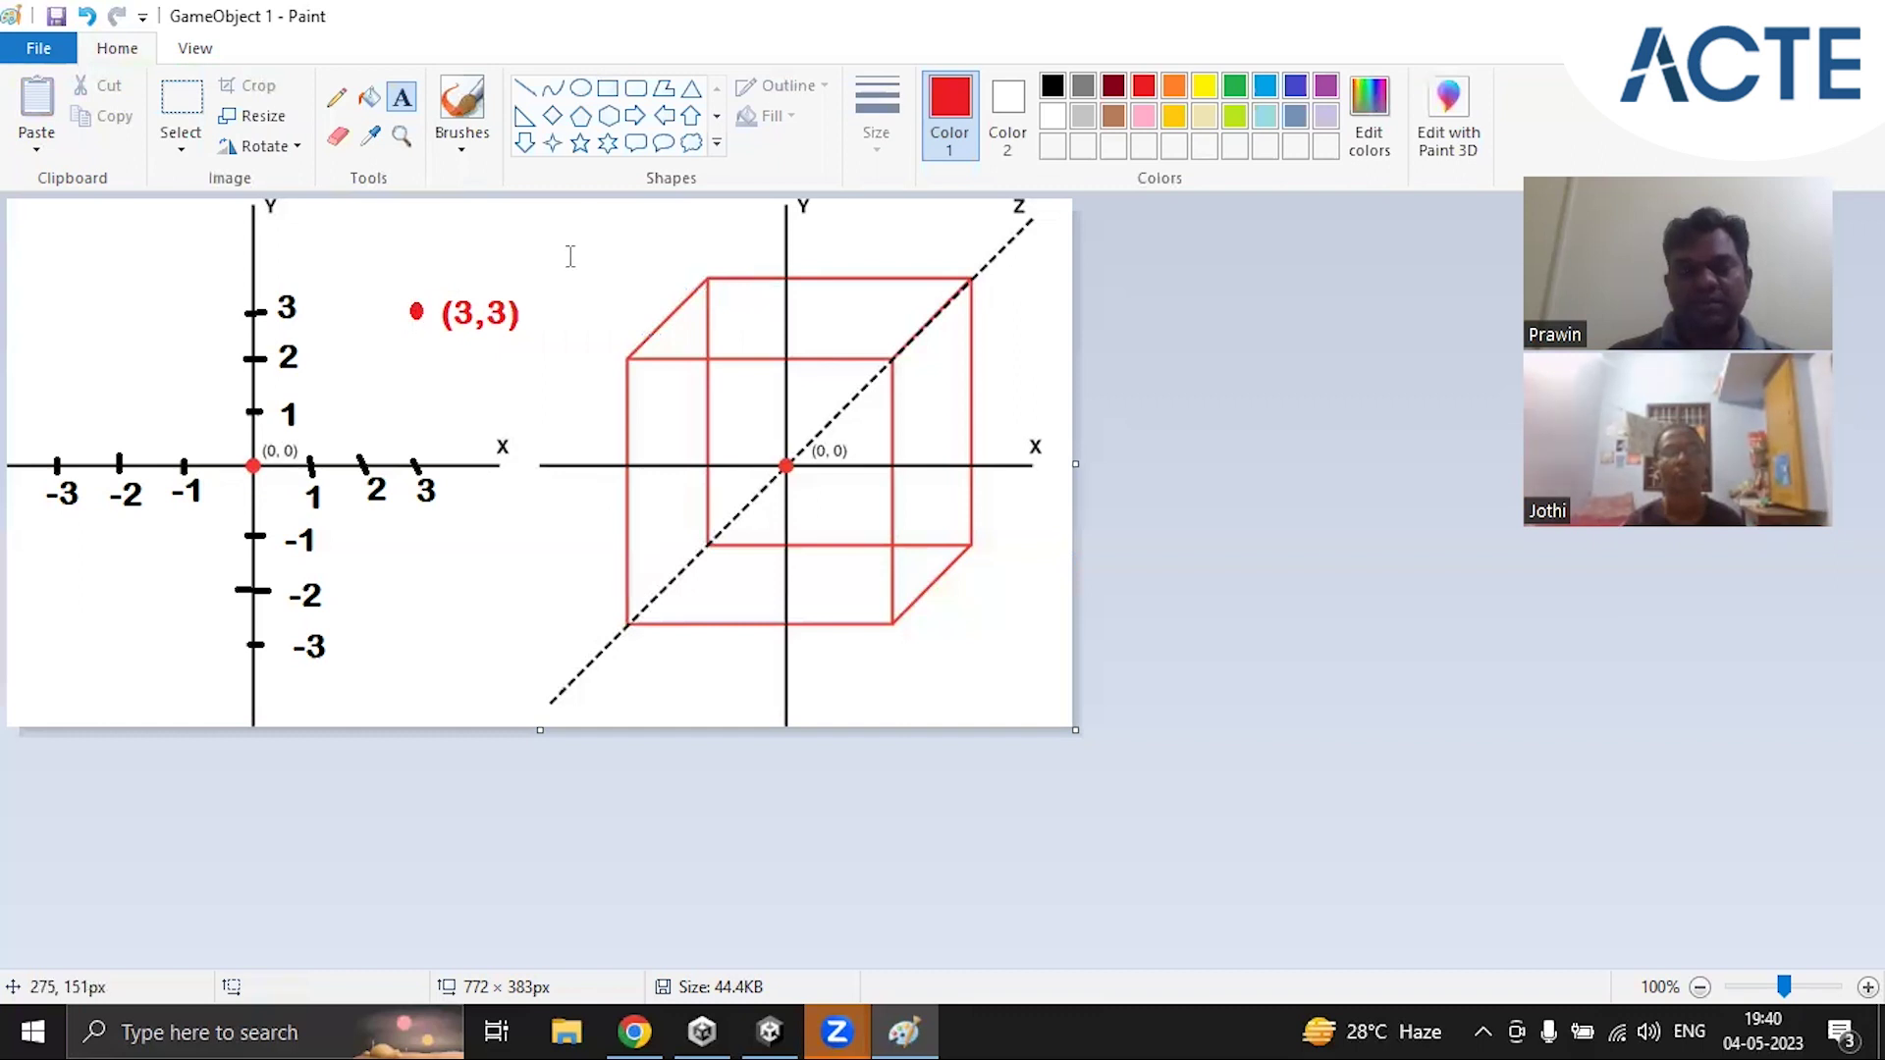
Step: Draw a small red ellipse as a point at X -2, Y -1 on the 2D diagram
click(577, 92)
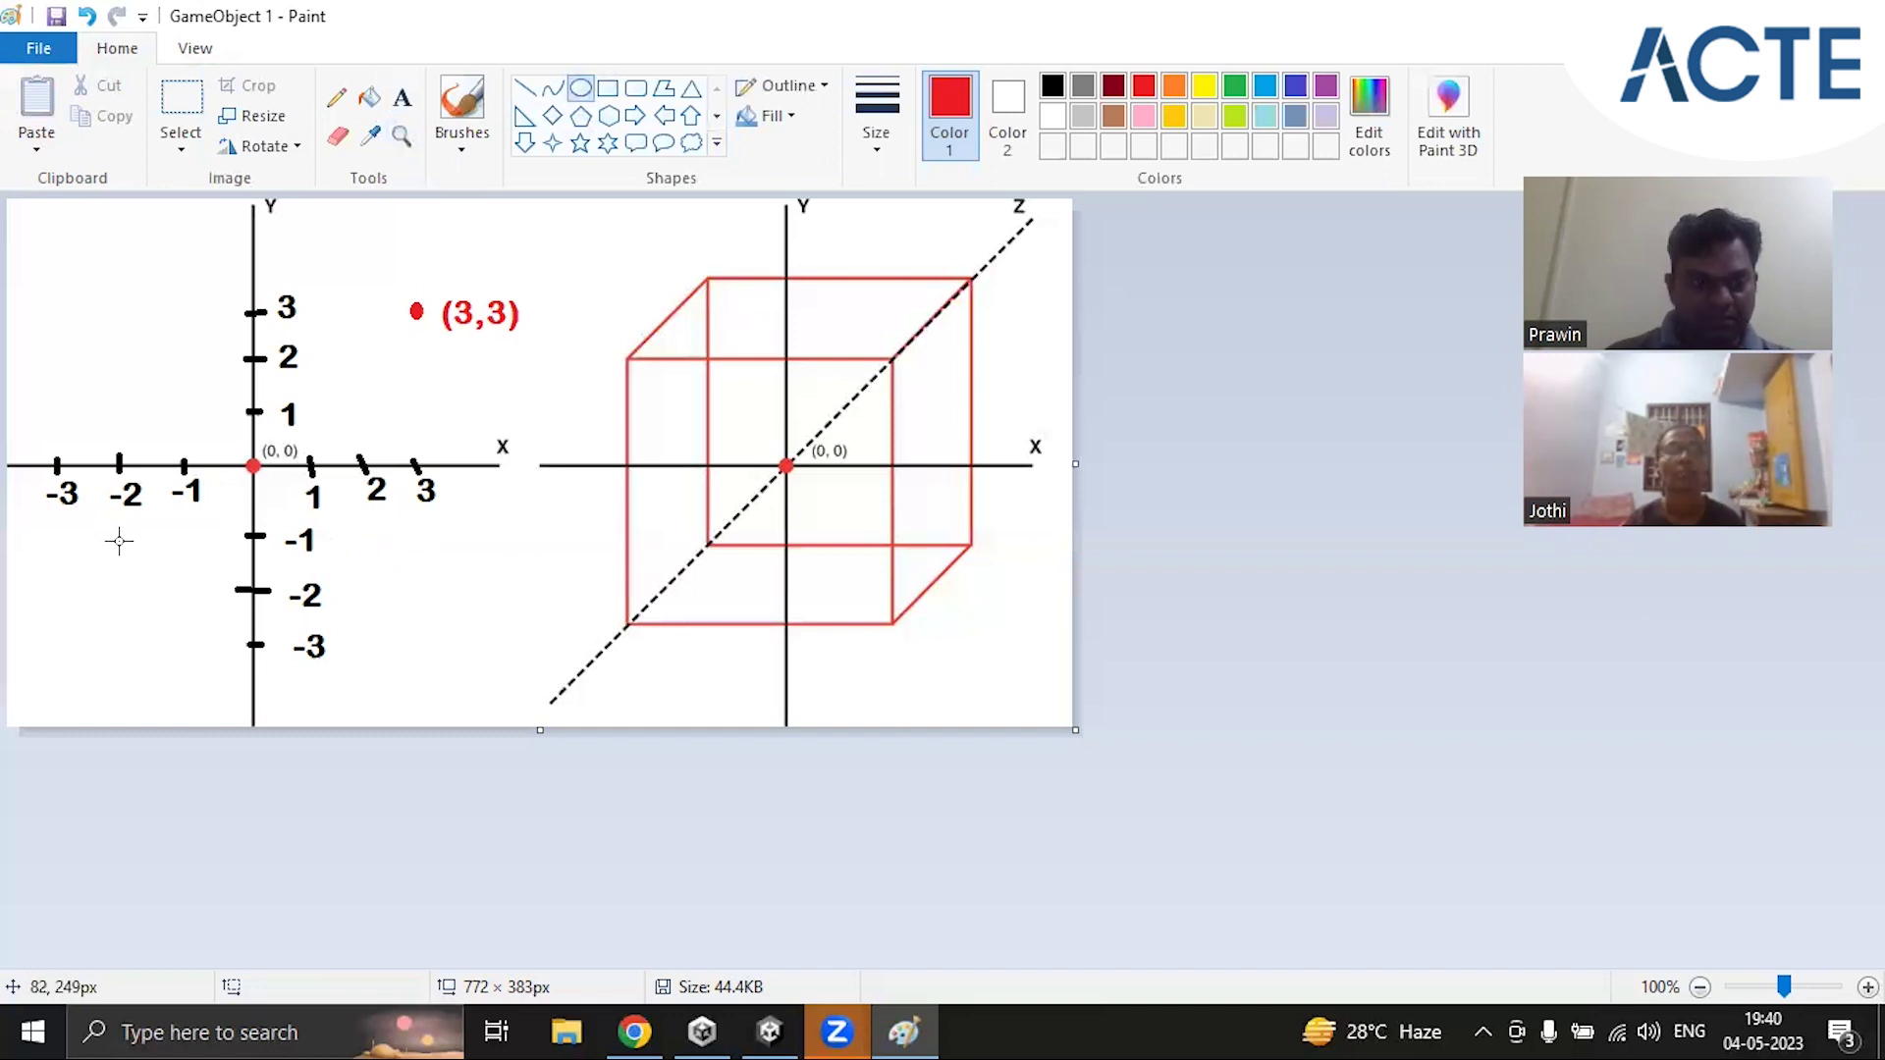
drag(117, 536, 125, 542)
click(950, 668)
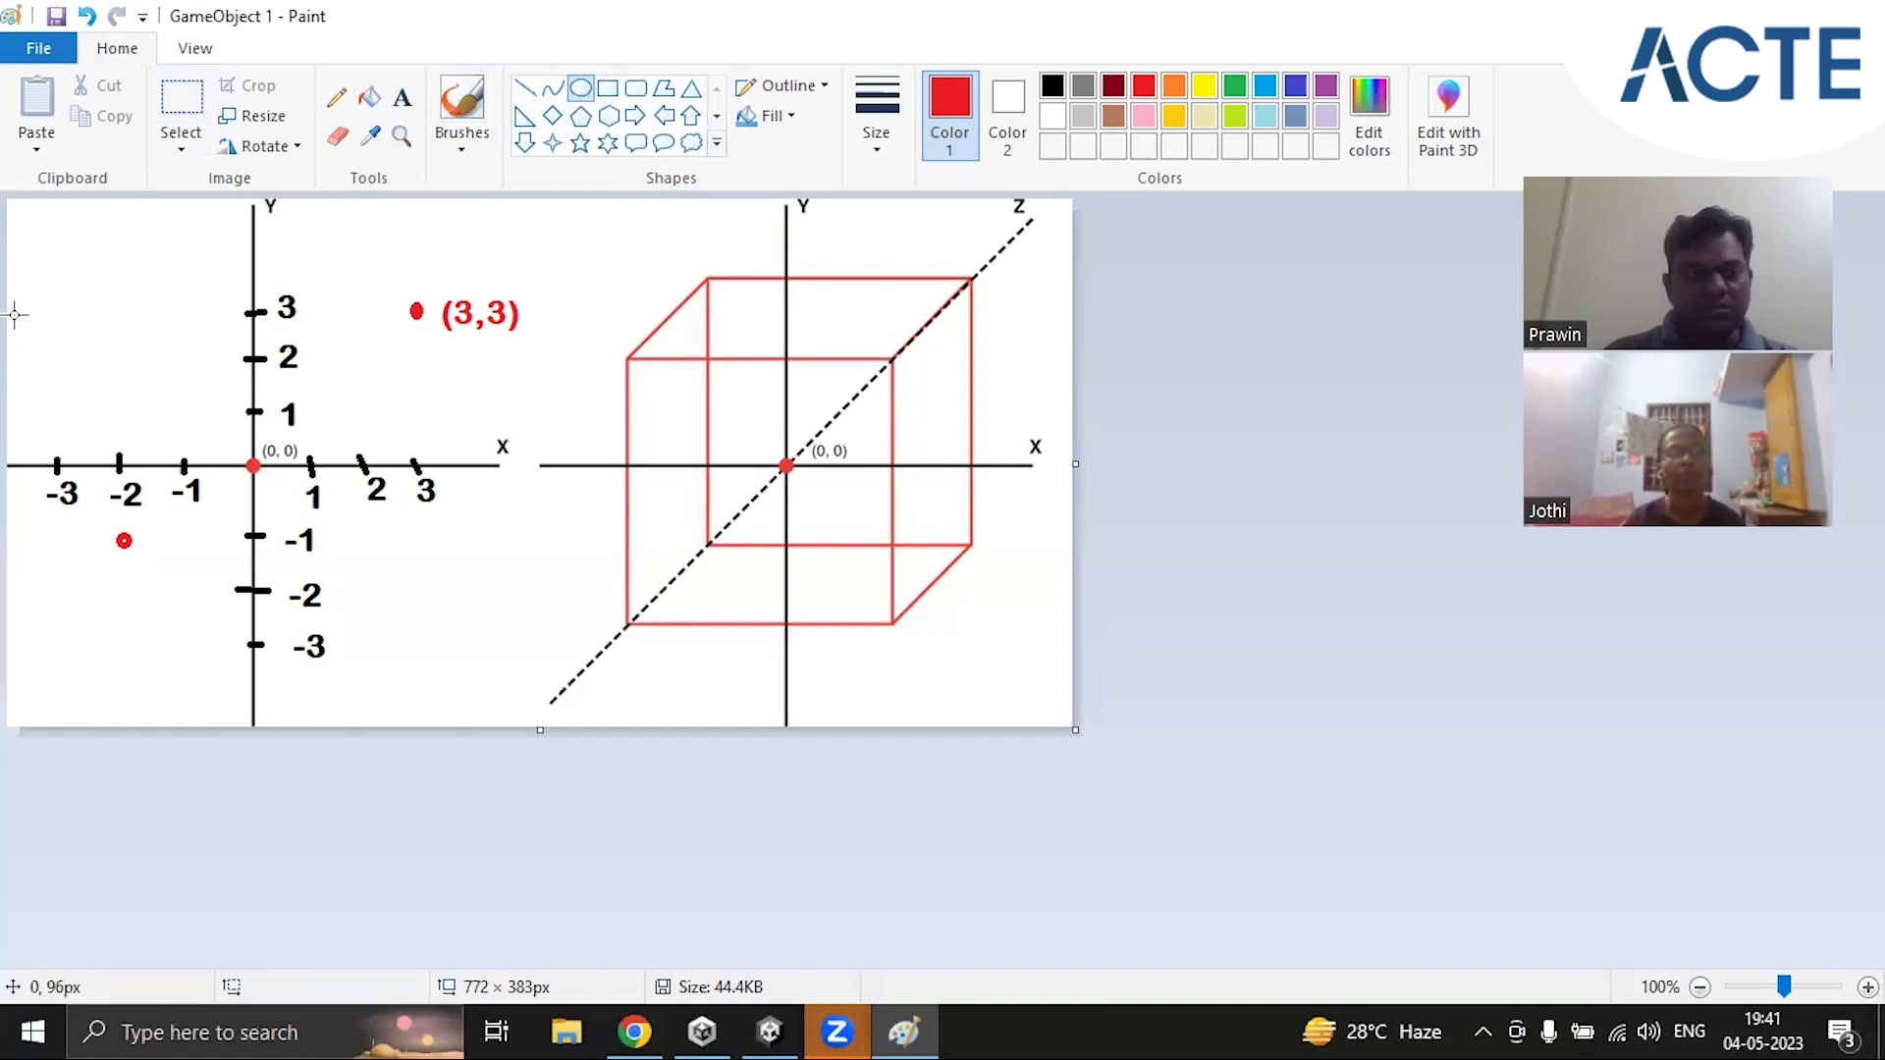
Step: Circle the whole 2D axis diagram with a red ellipse of about 382 × 352 px and undo it
drag(13, 217, 538, 699)
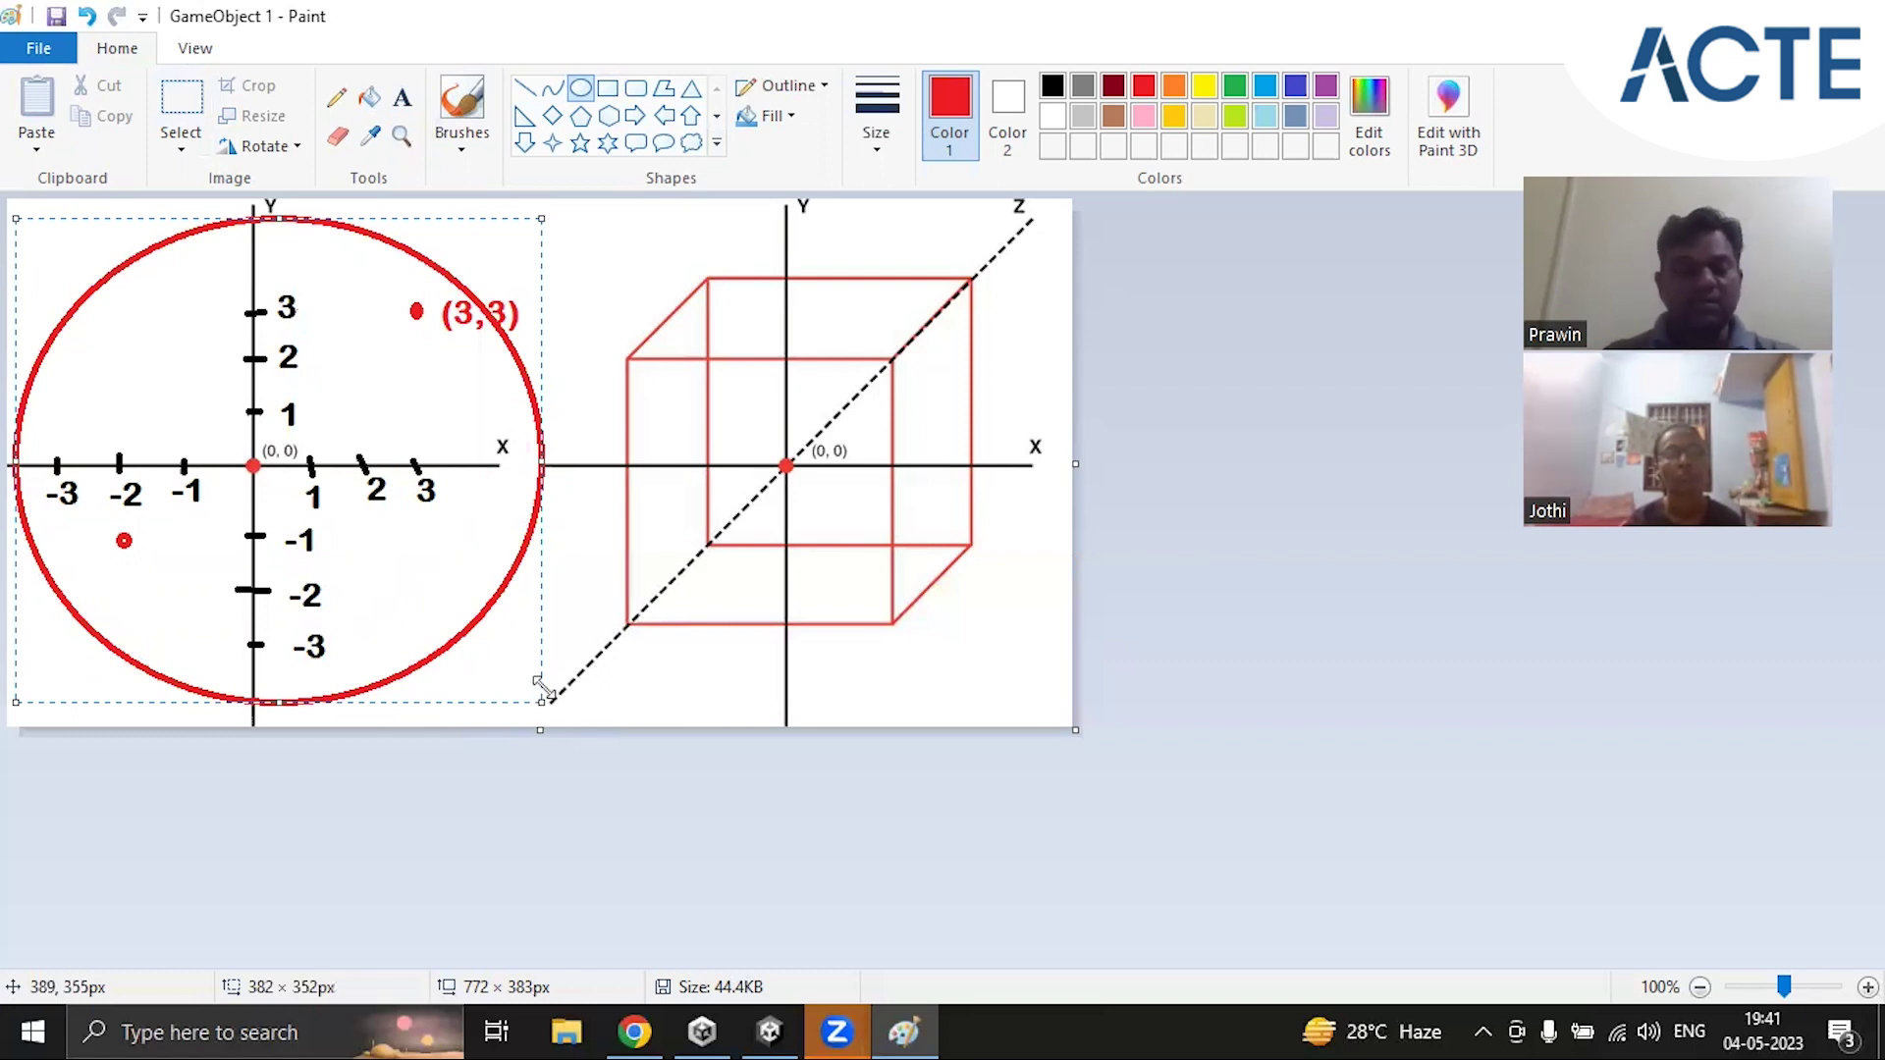
key(ctrl+z)
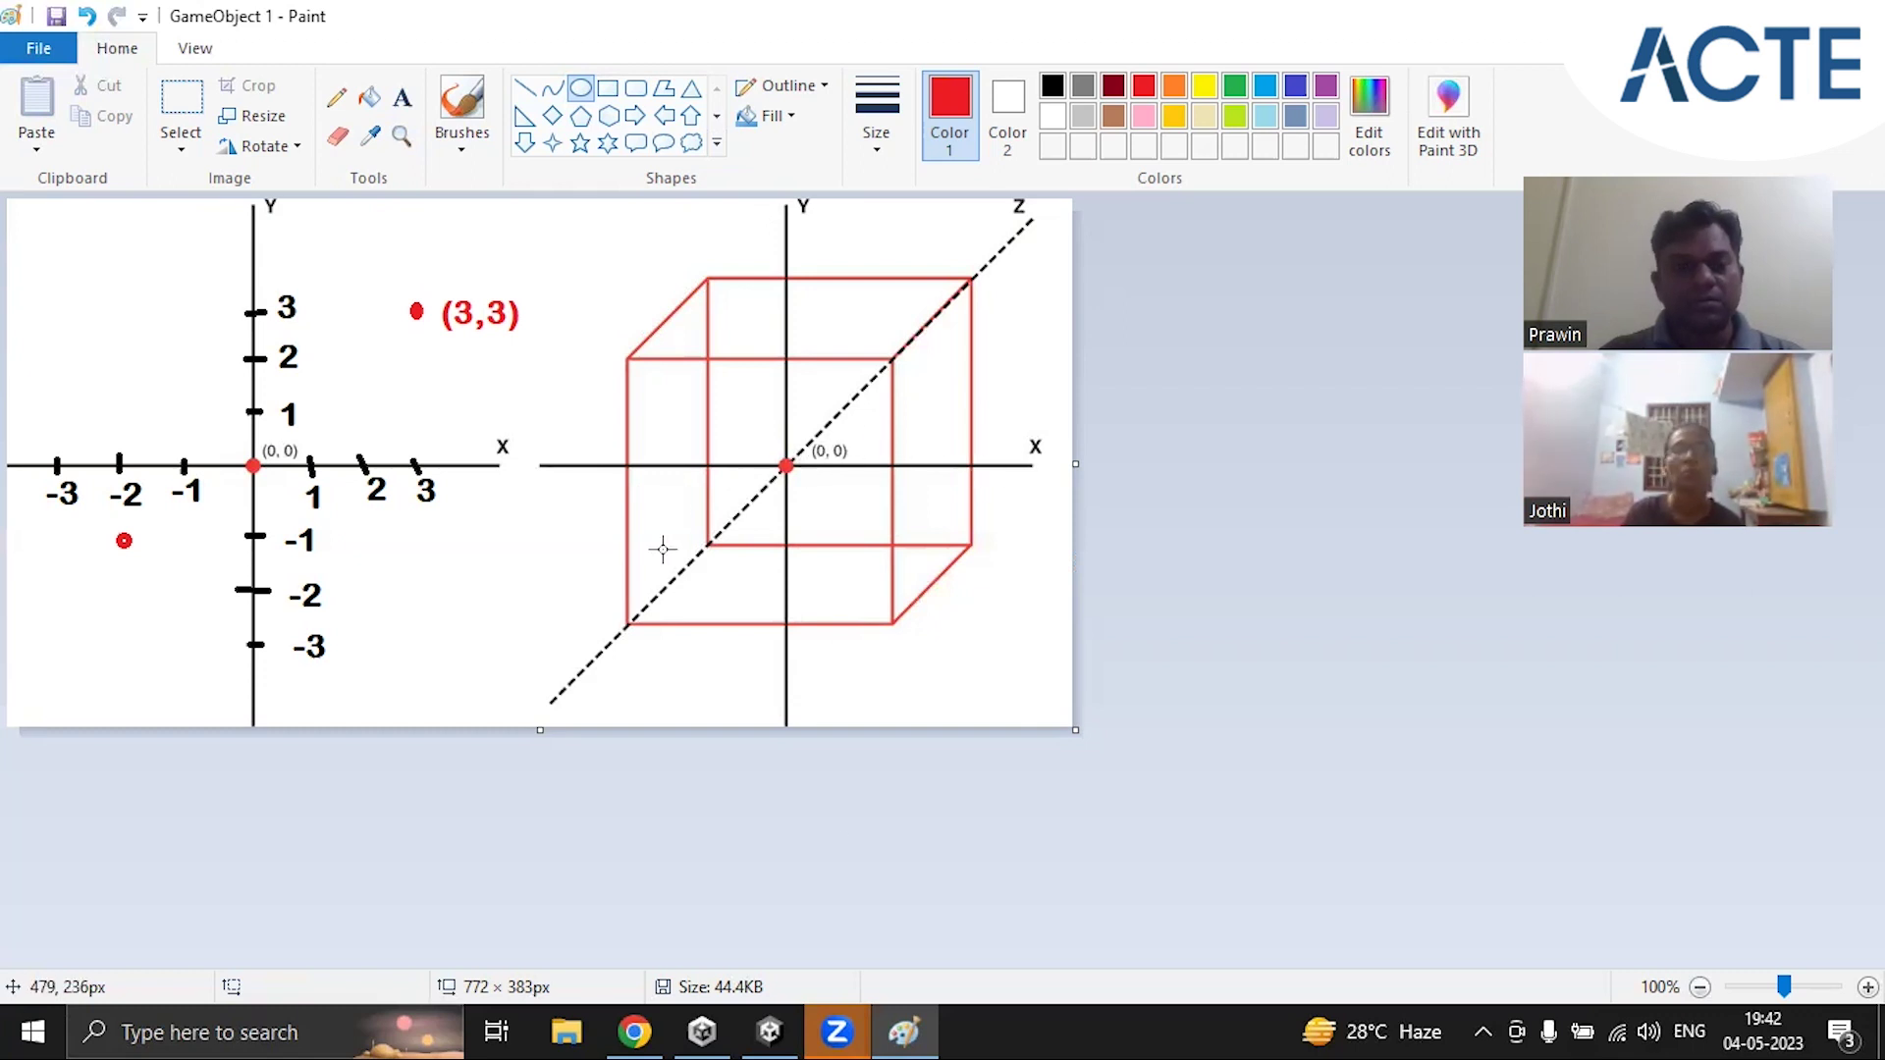
click(841, 1030)
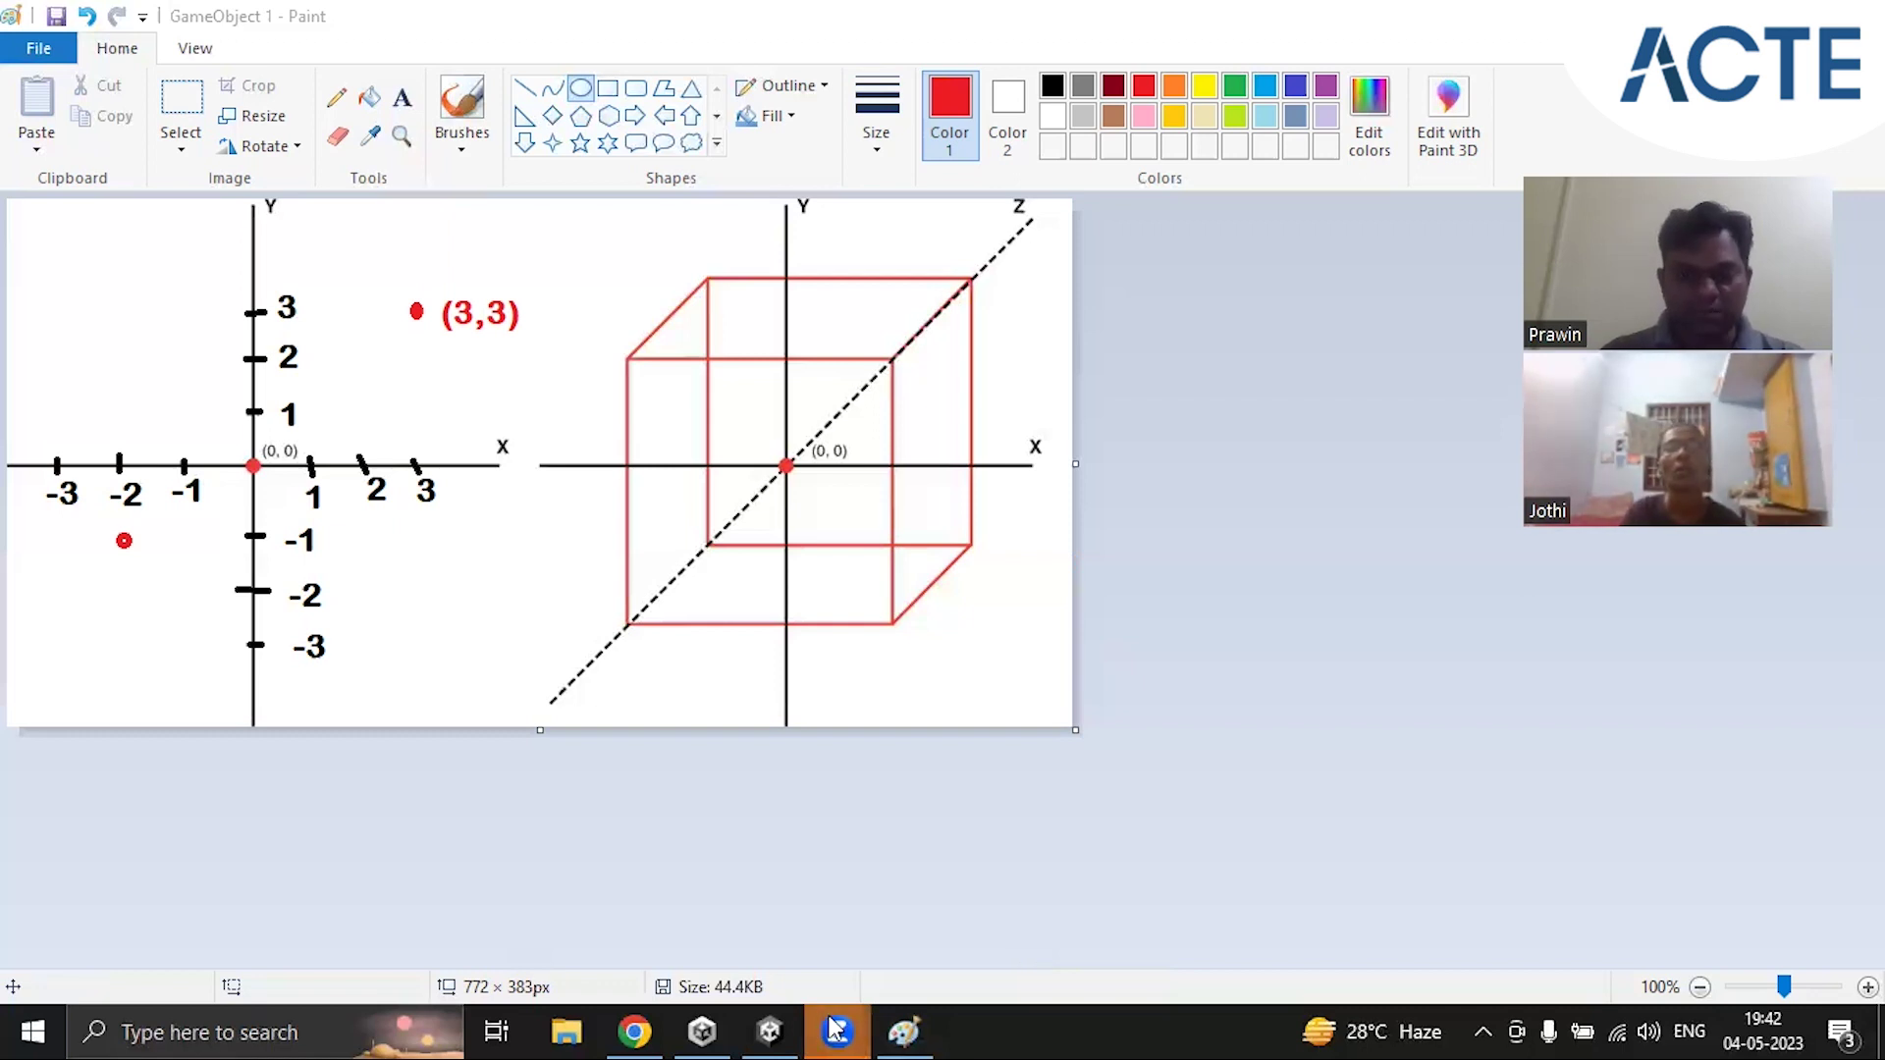
click(912, 1030)
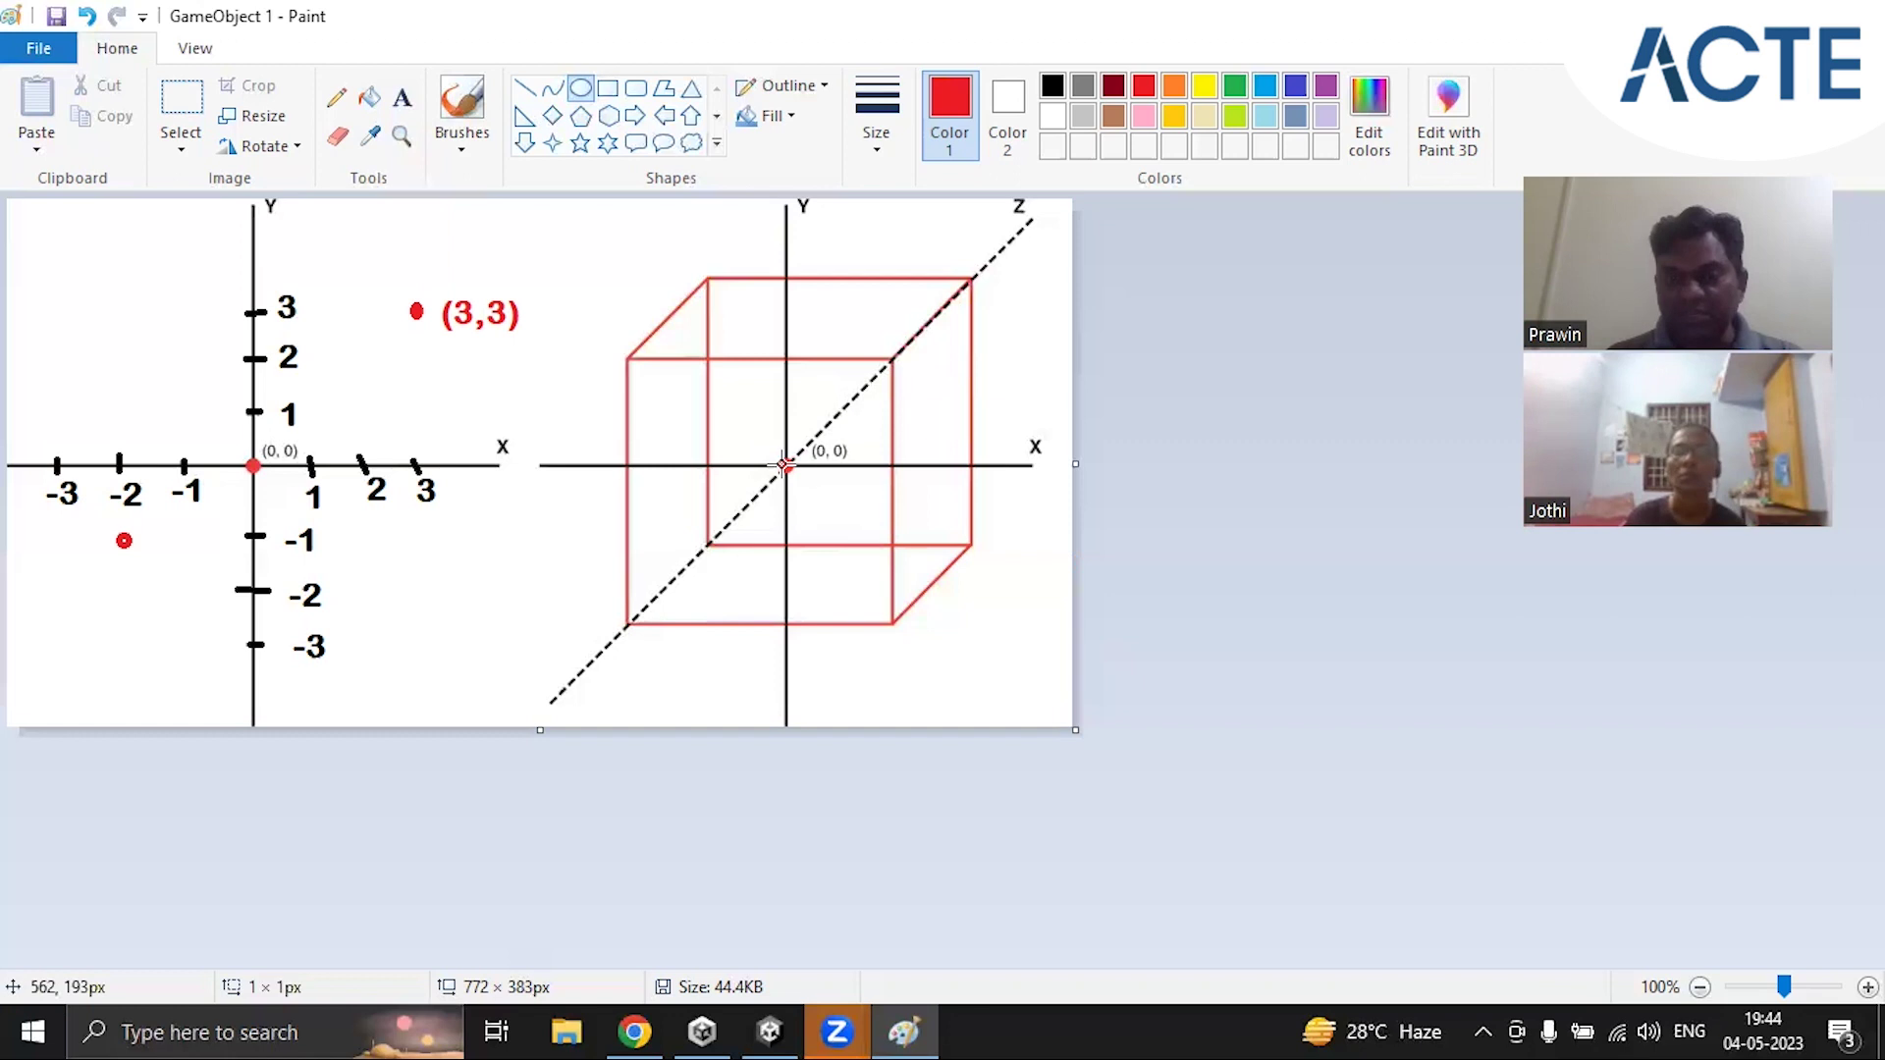
Step: Trace the 3D diagram's positive Z axis with a red line from the origin outward and remove it again
drag(780, 461, 858, 396)
key(ctrl+z)
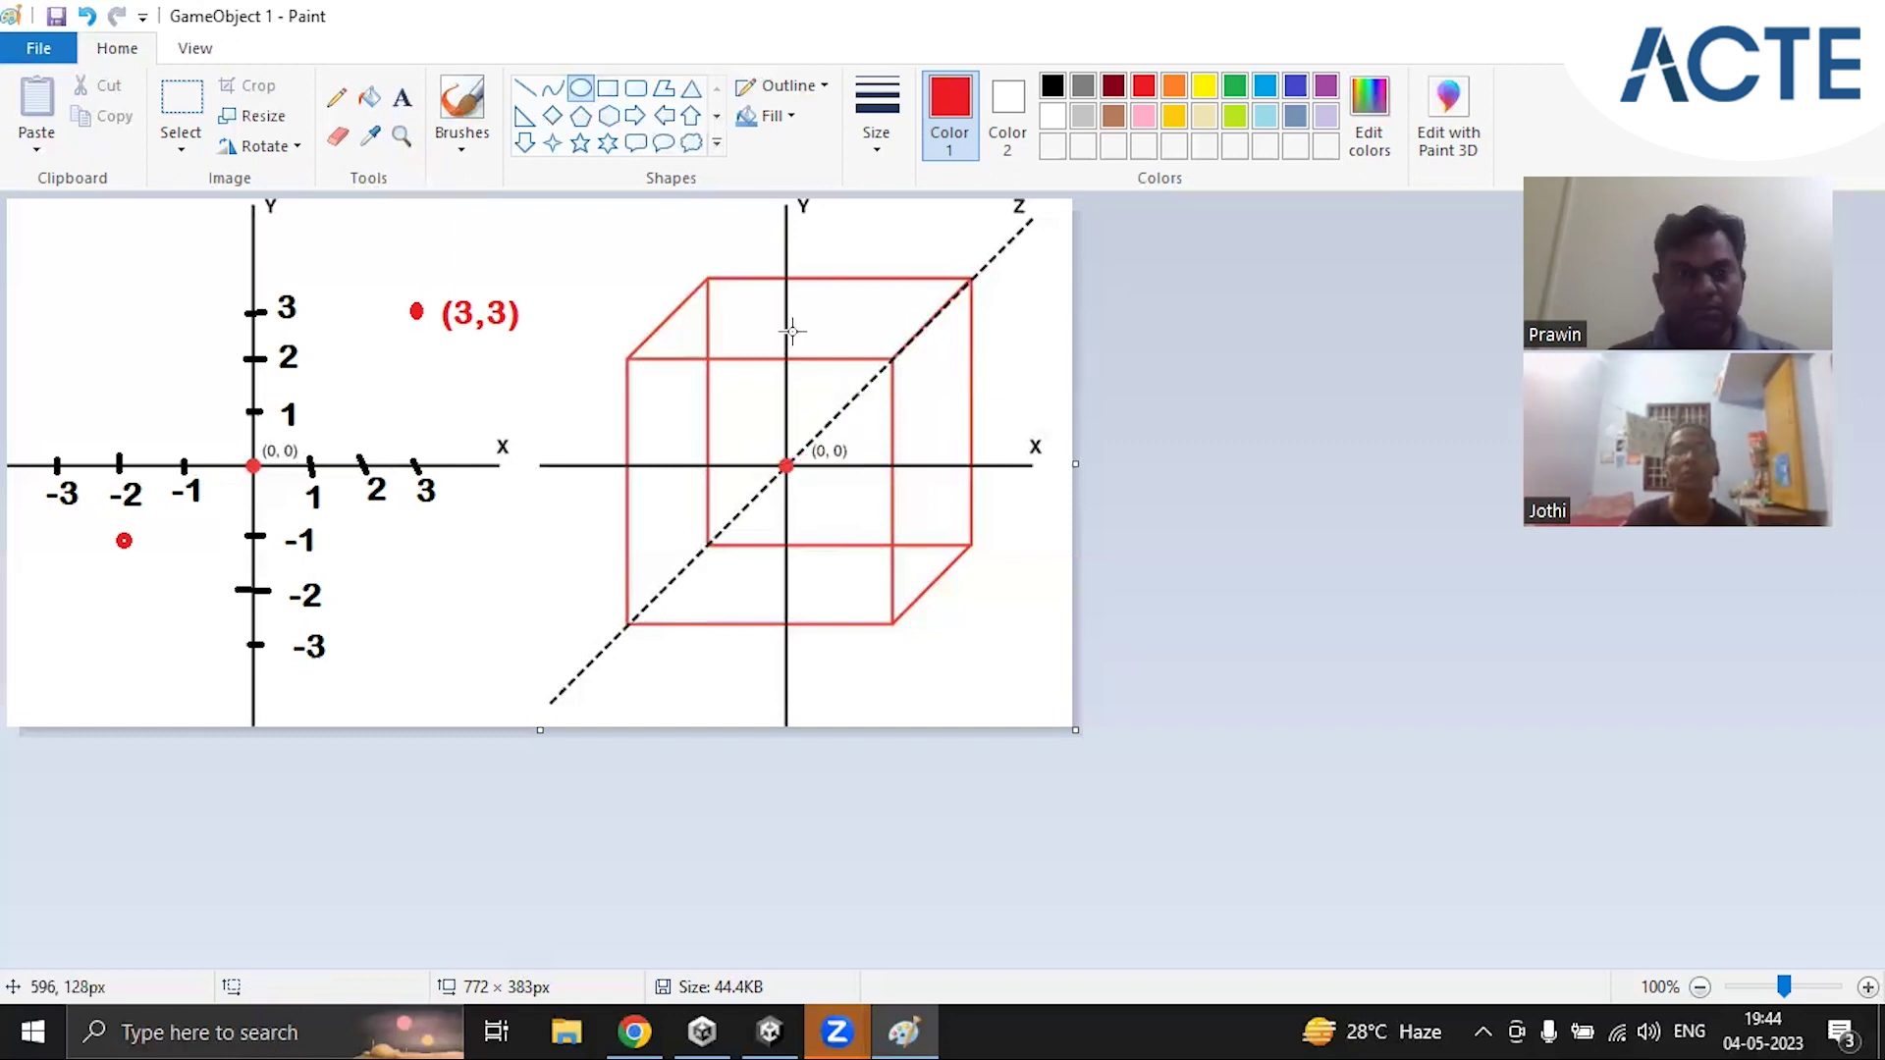
click(525, 90)
drag(786, 464, 1028, 225)
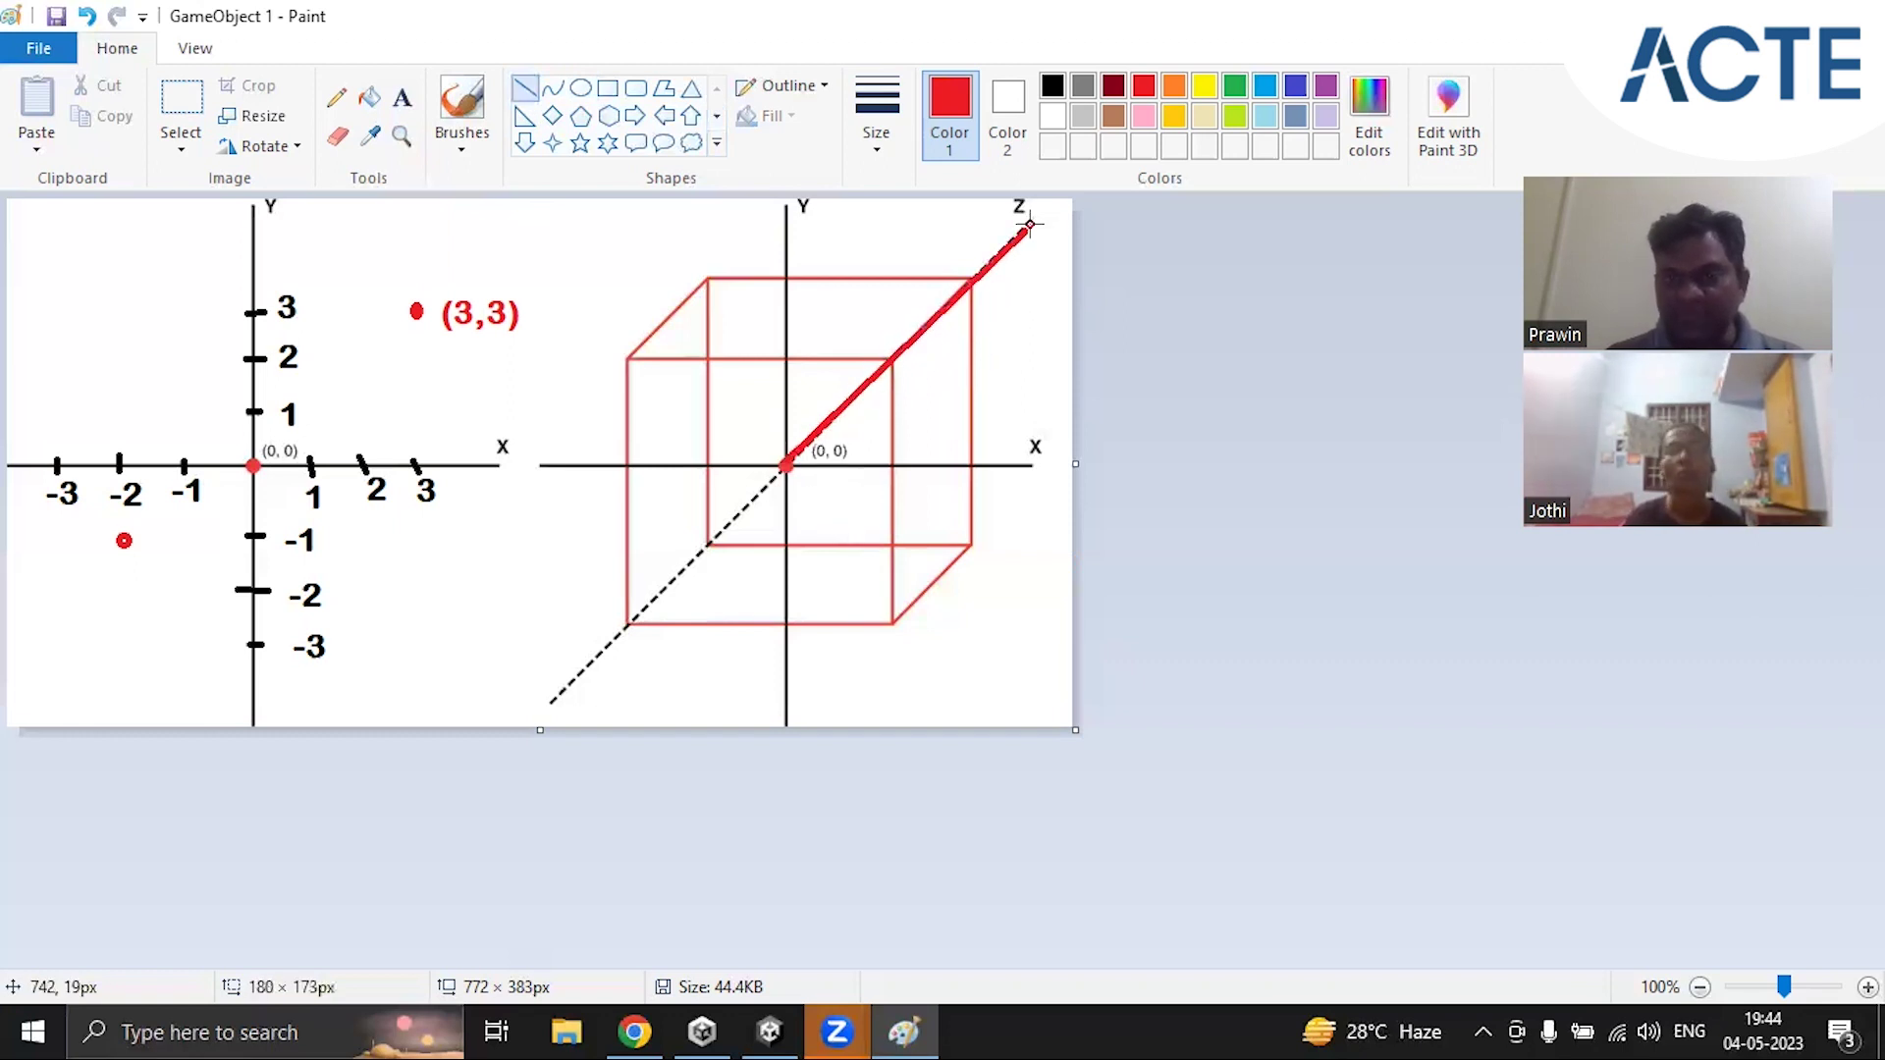
drag(1028, 224, 786, 467)
click(1159, 547)
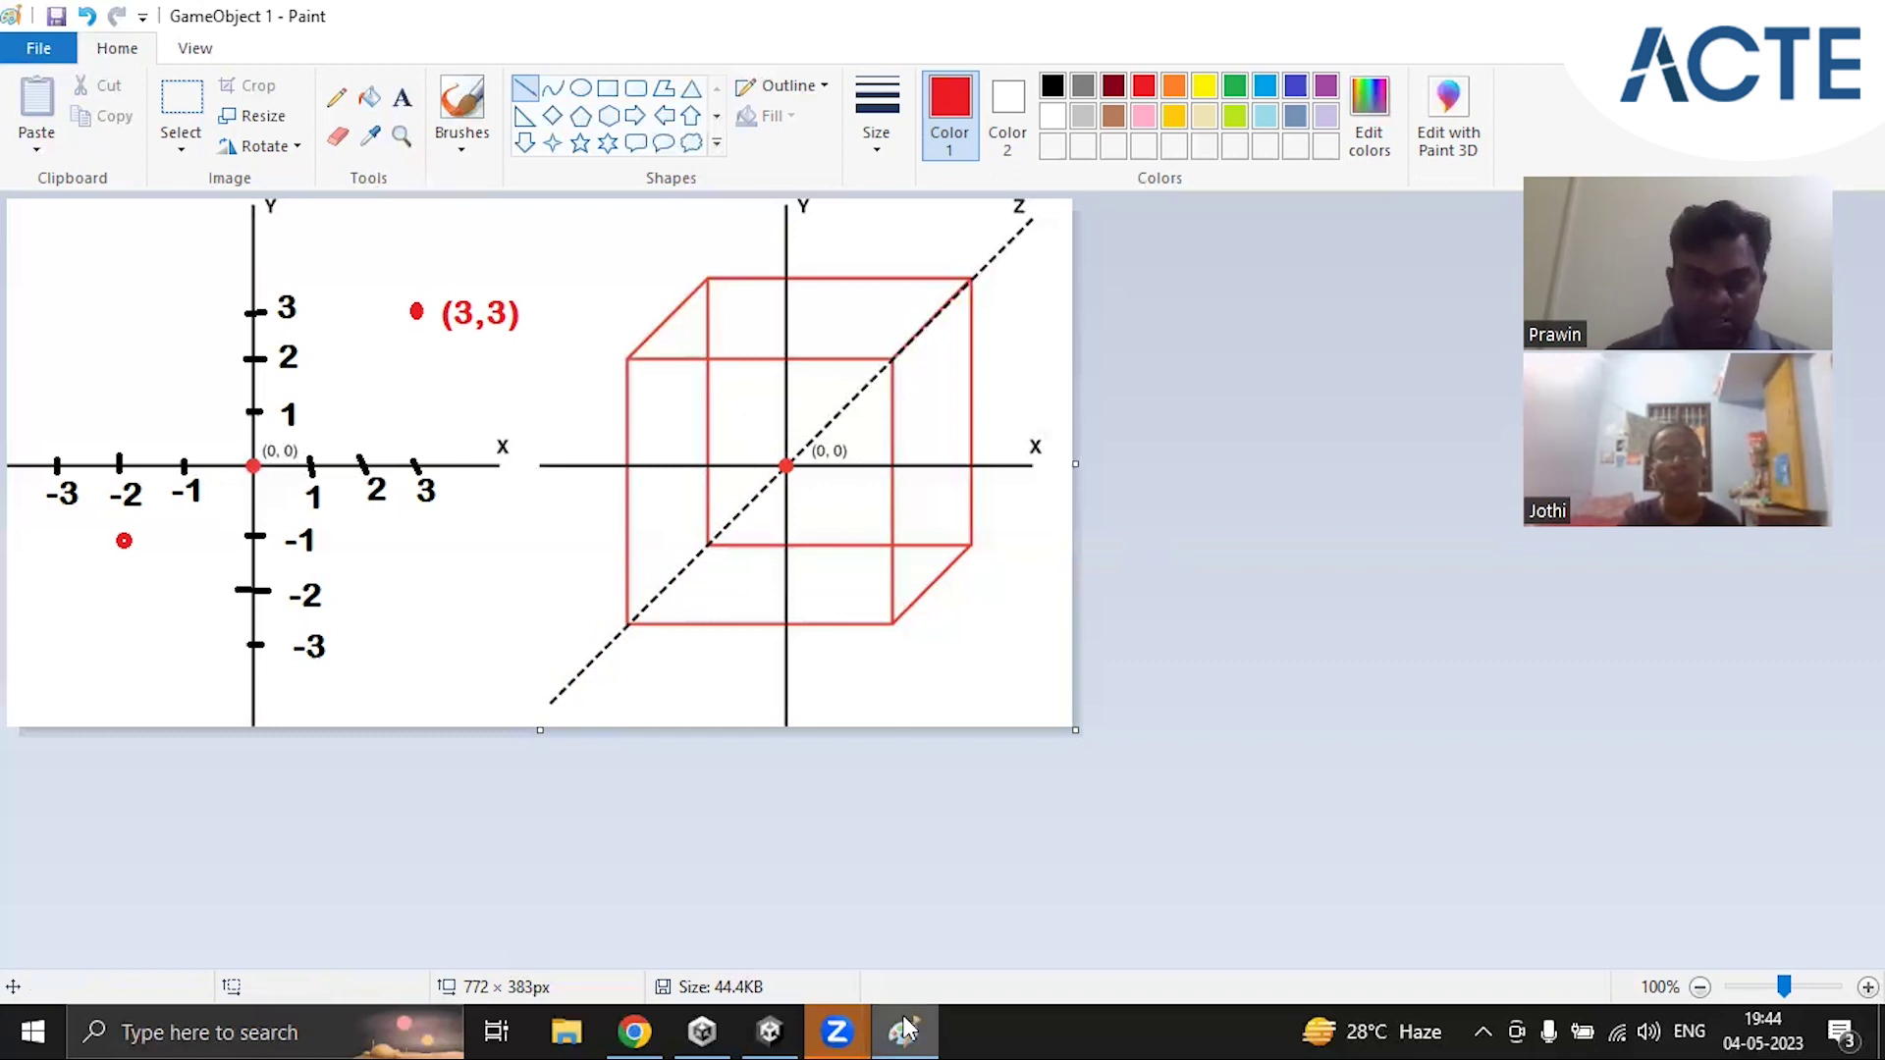
Step: Switch to the Unity editor, widen the Project window's folder tree and show the contents of the Assets folder
click(775, 1029)
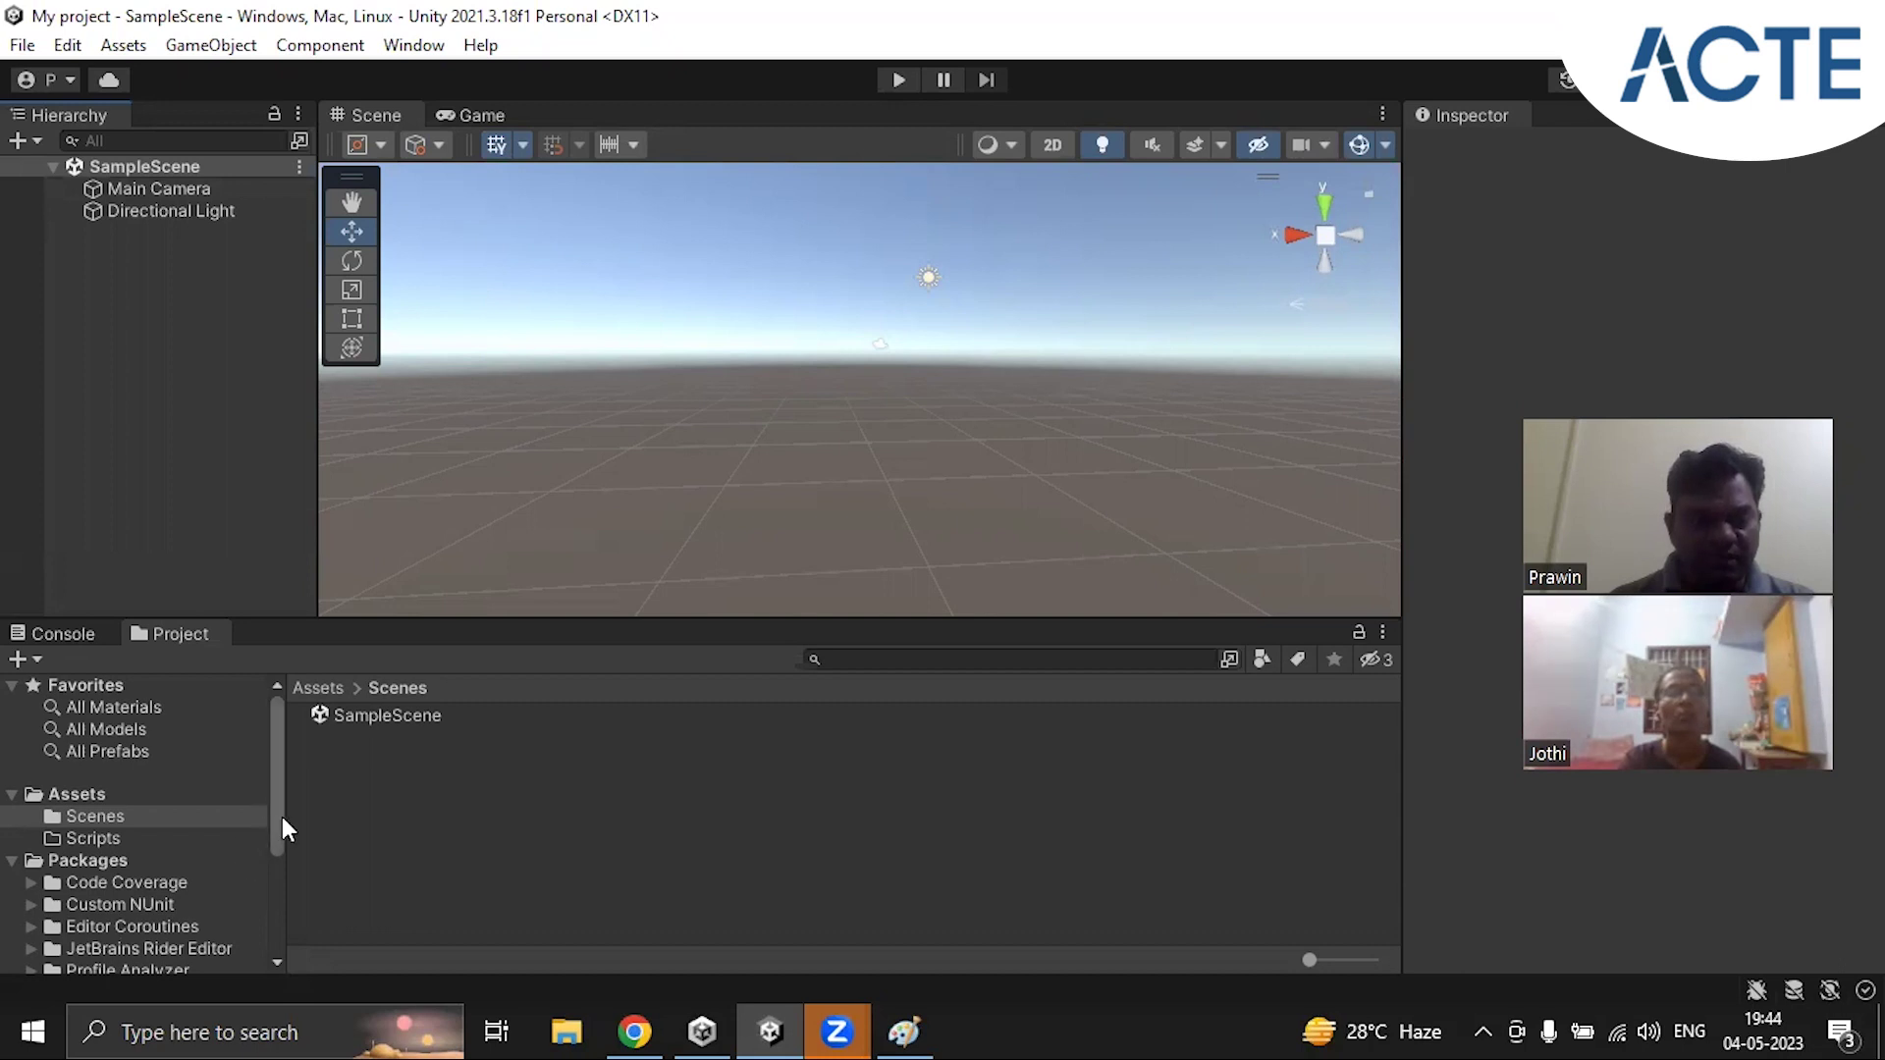
drag(284, 819, 498, 823)
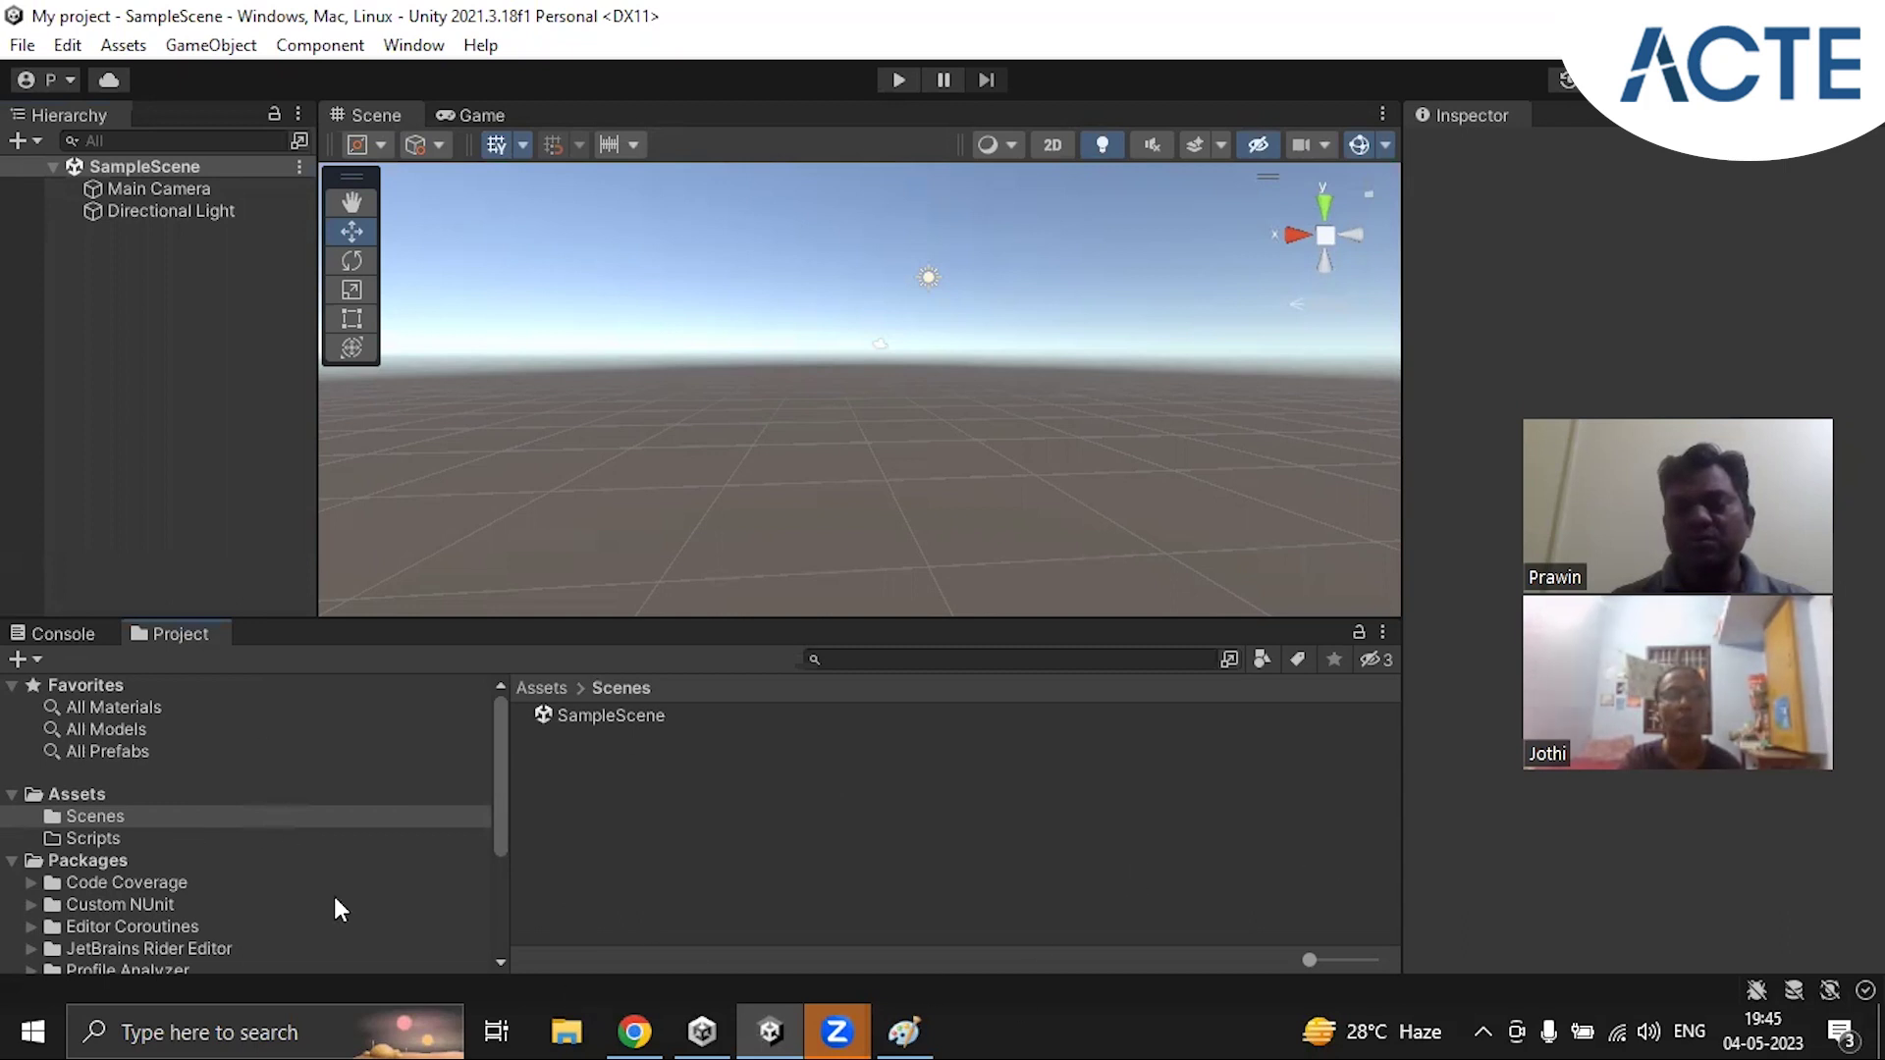
click(540, 687)
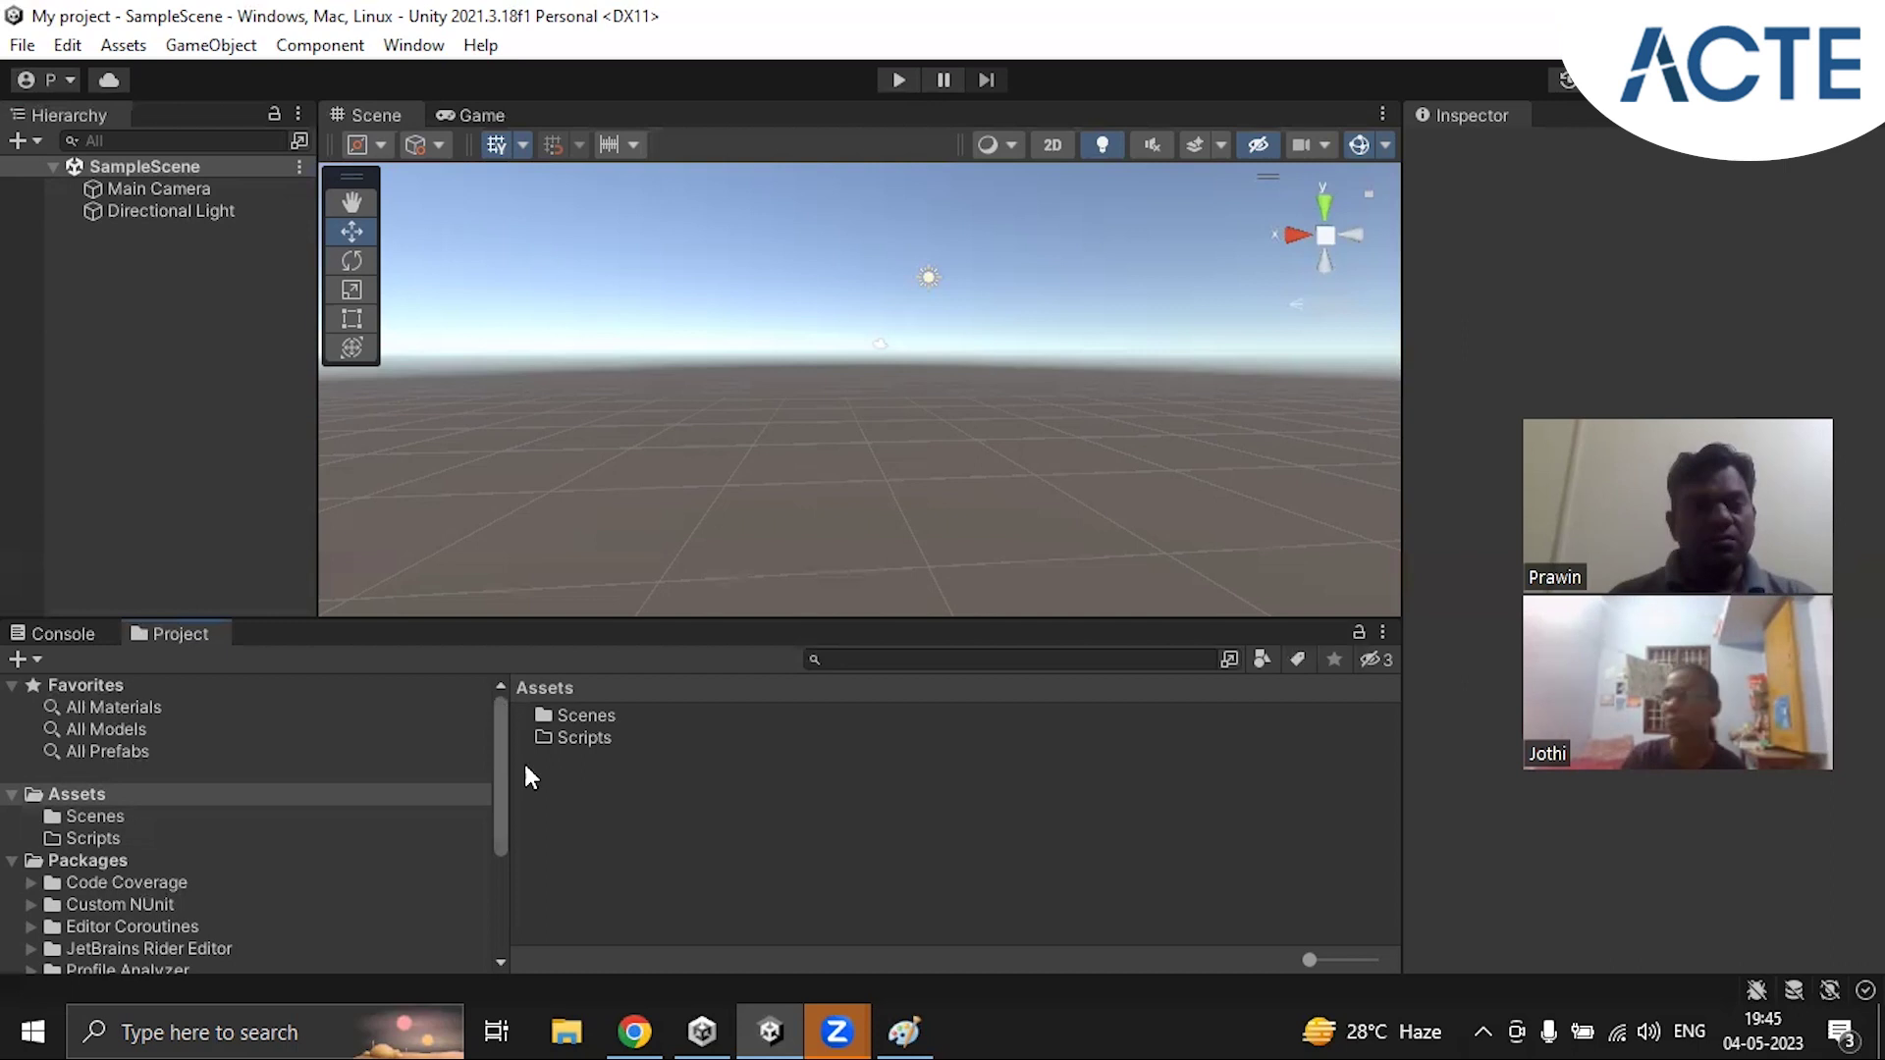
Step: Select the Directional Light in the SampleScene hierarchy and examine its properties in the Inspector
click(98, 114)
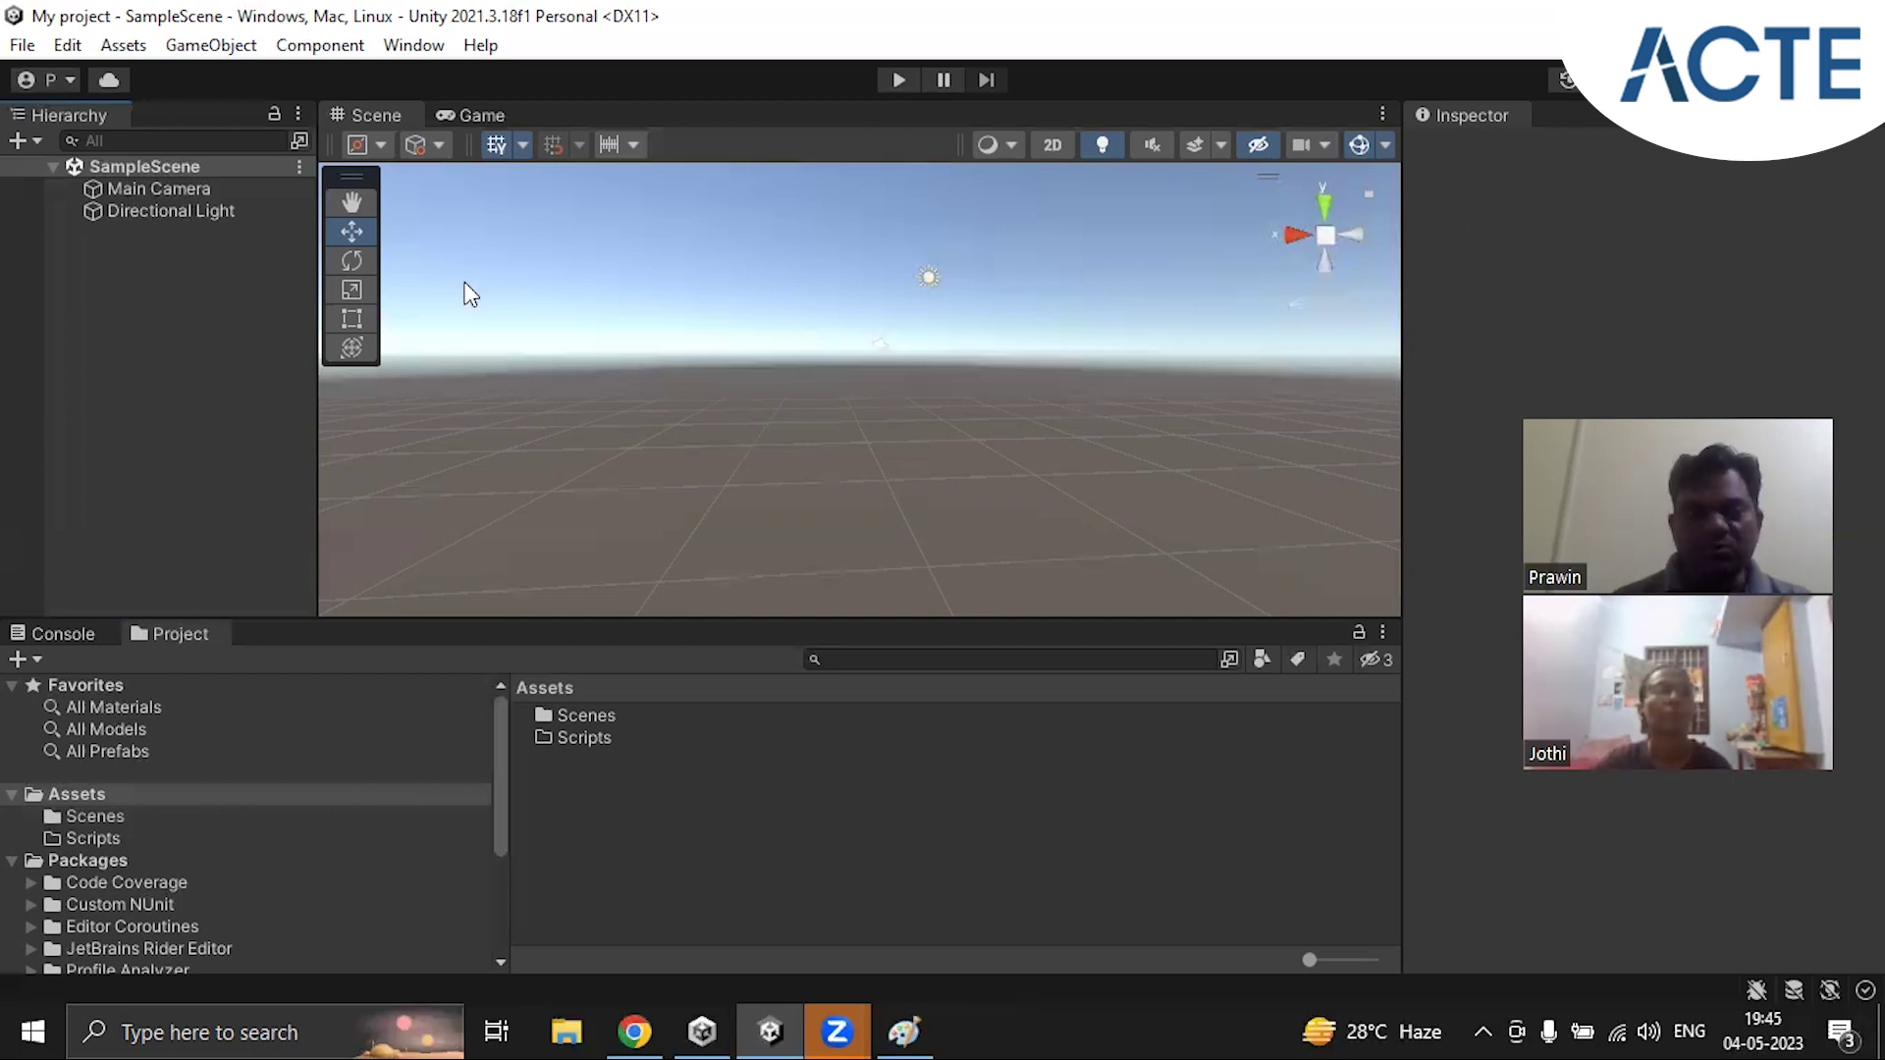
click(145, 212)
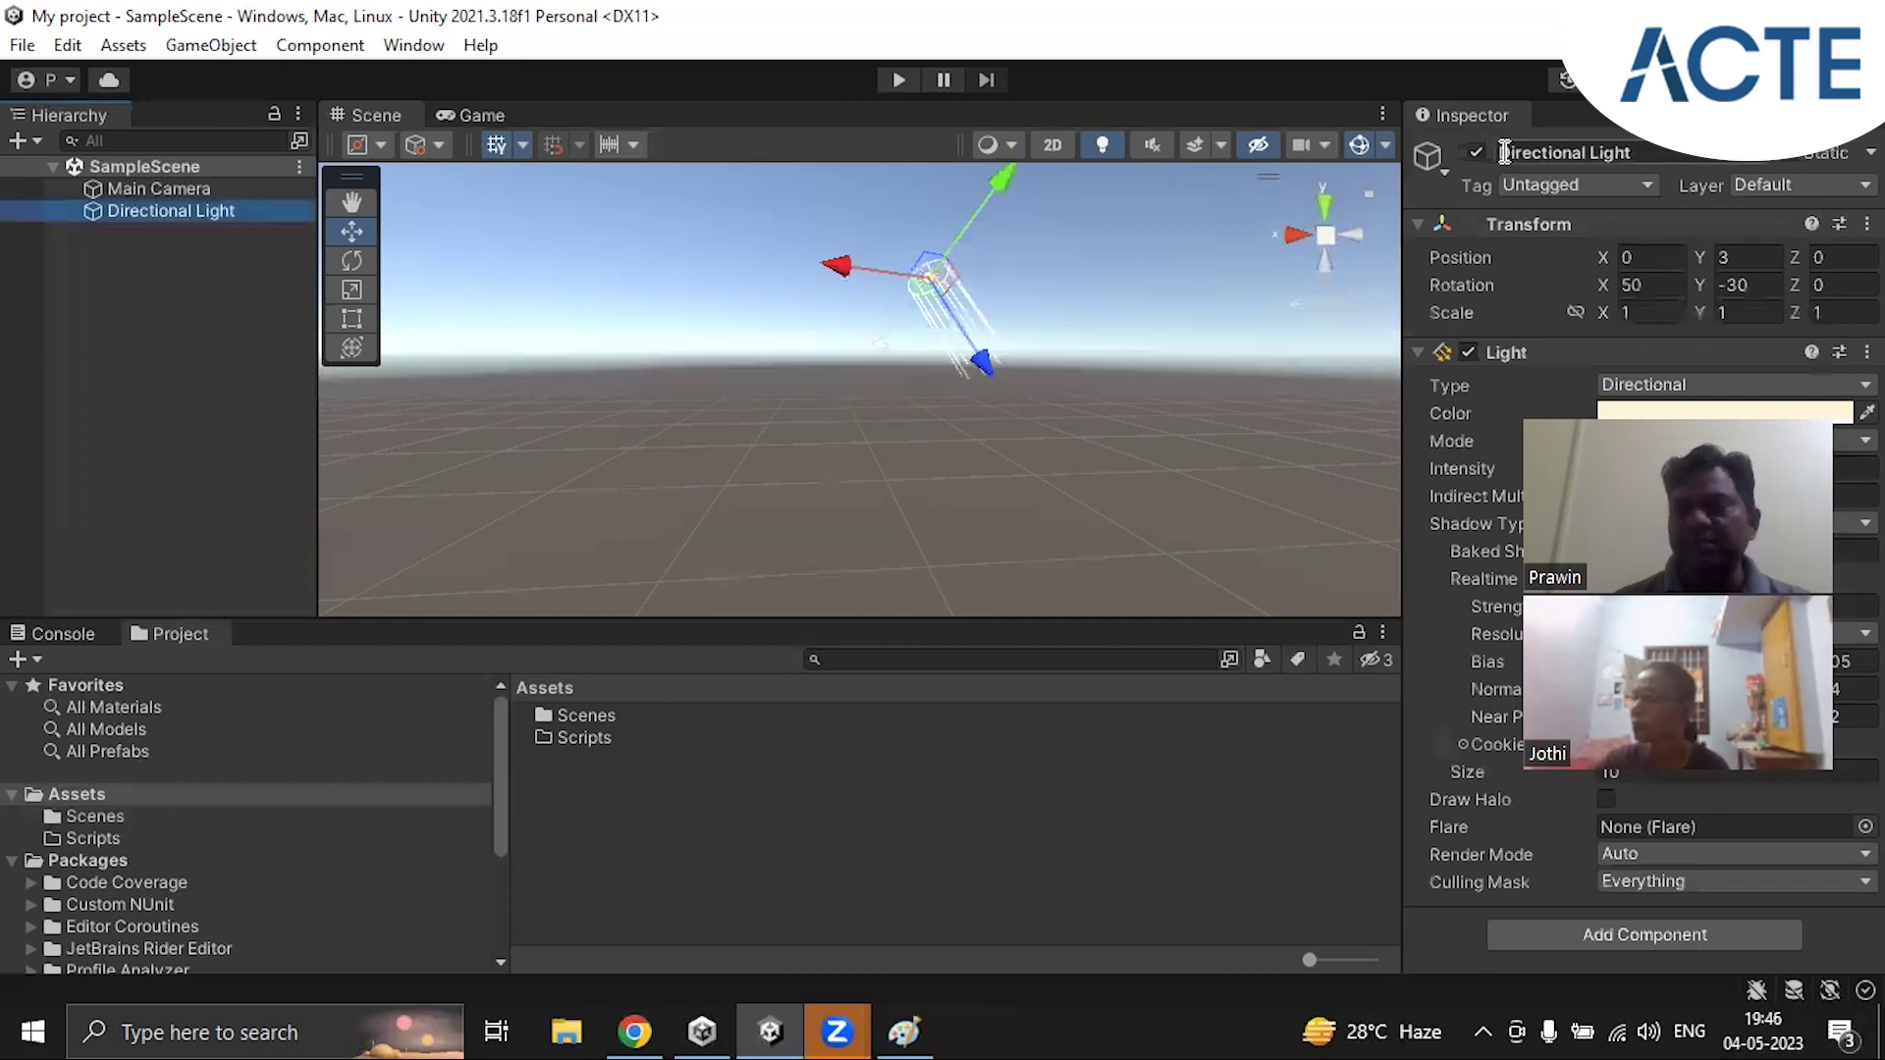
click(1471, 114)
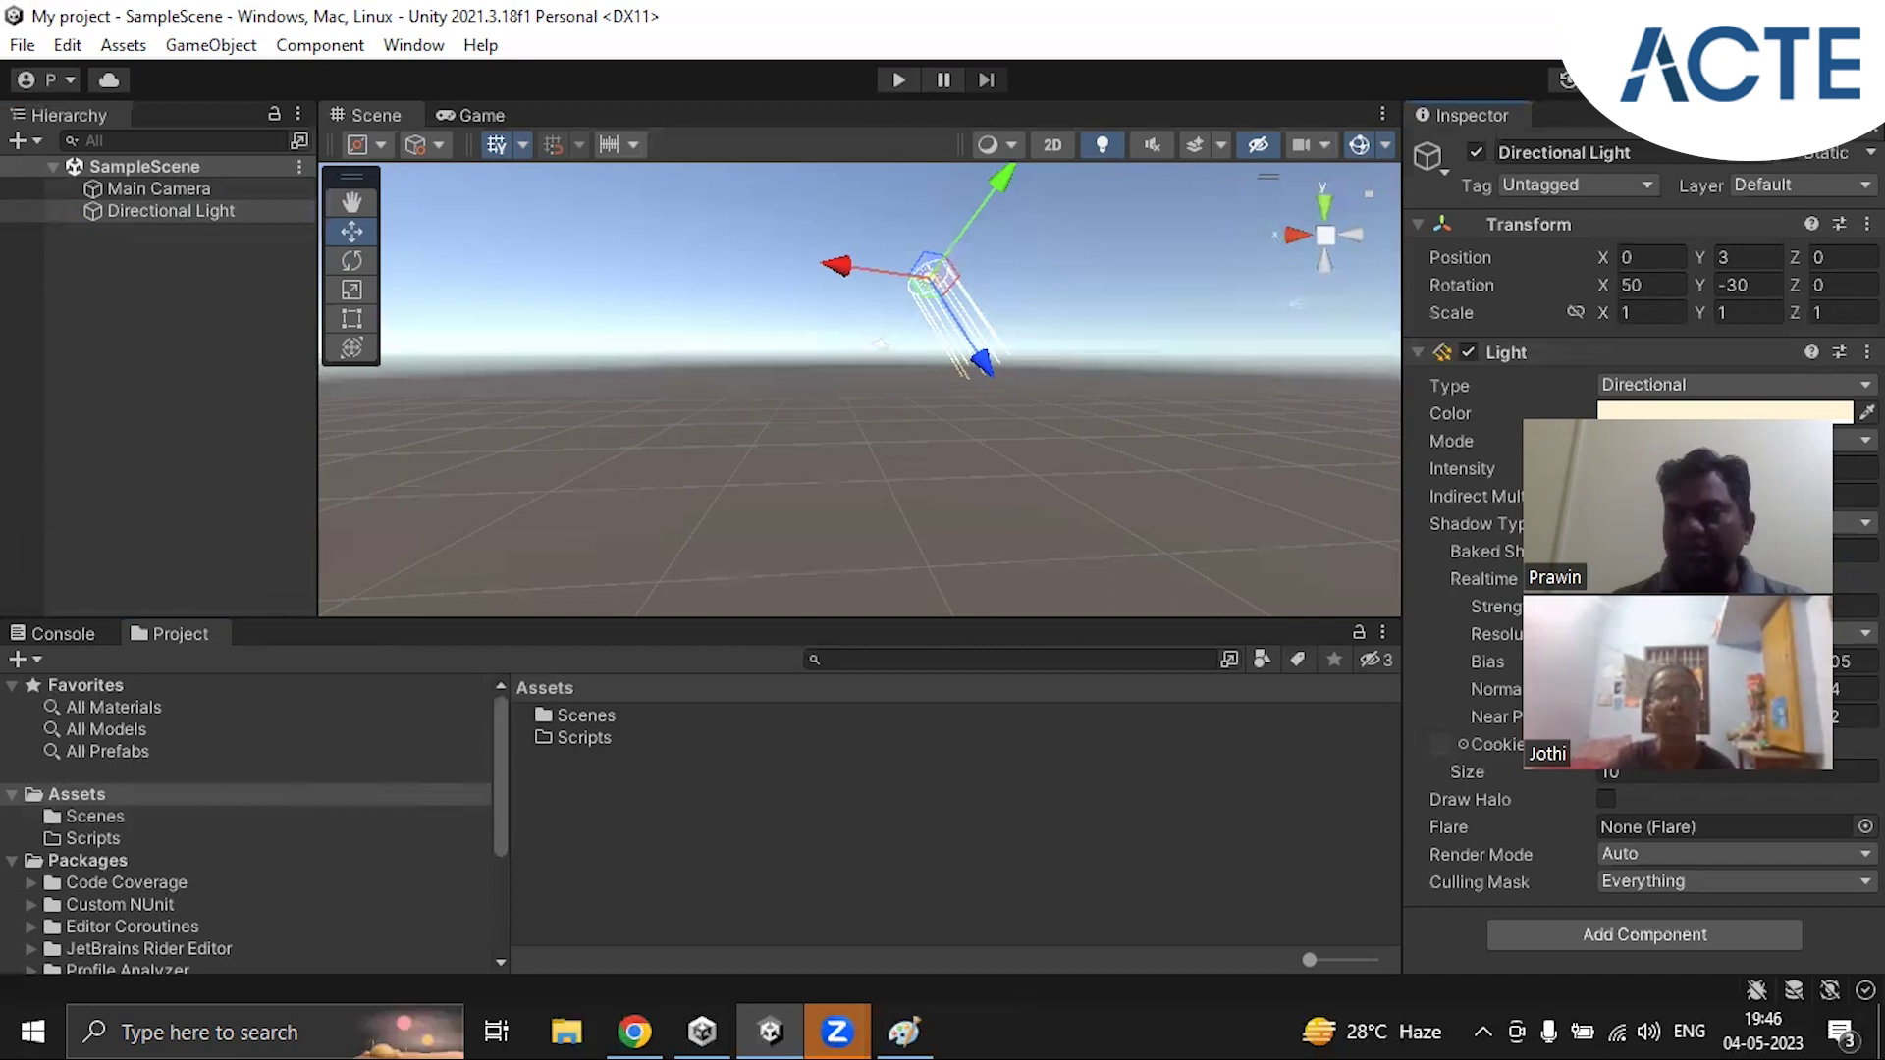
Step: Apply the Tall editor layout, narrow the Scene view and widen the Project window's folder tree
click(1822, 80)
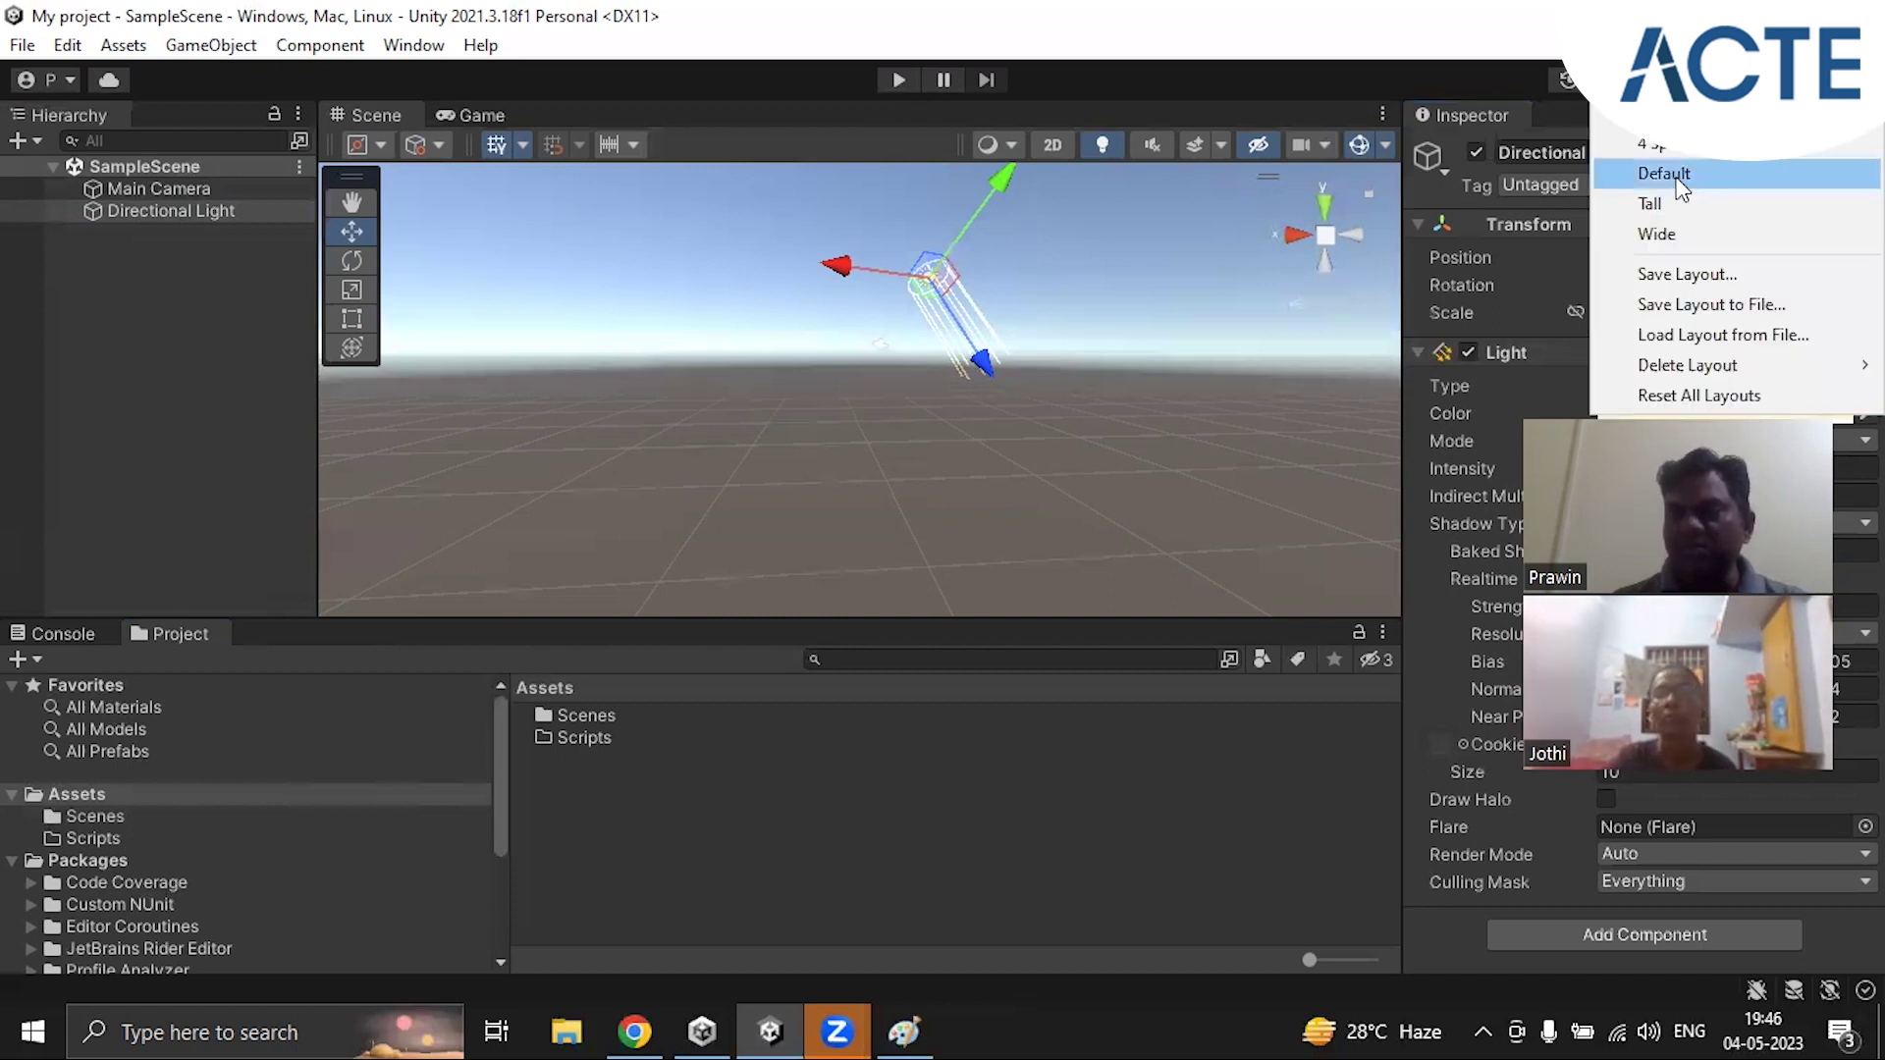
click(1670, 208)
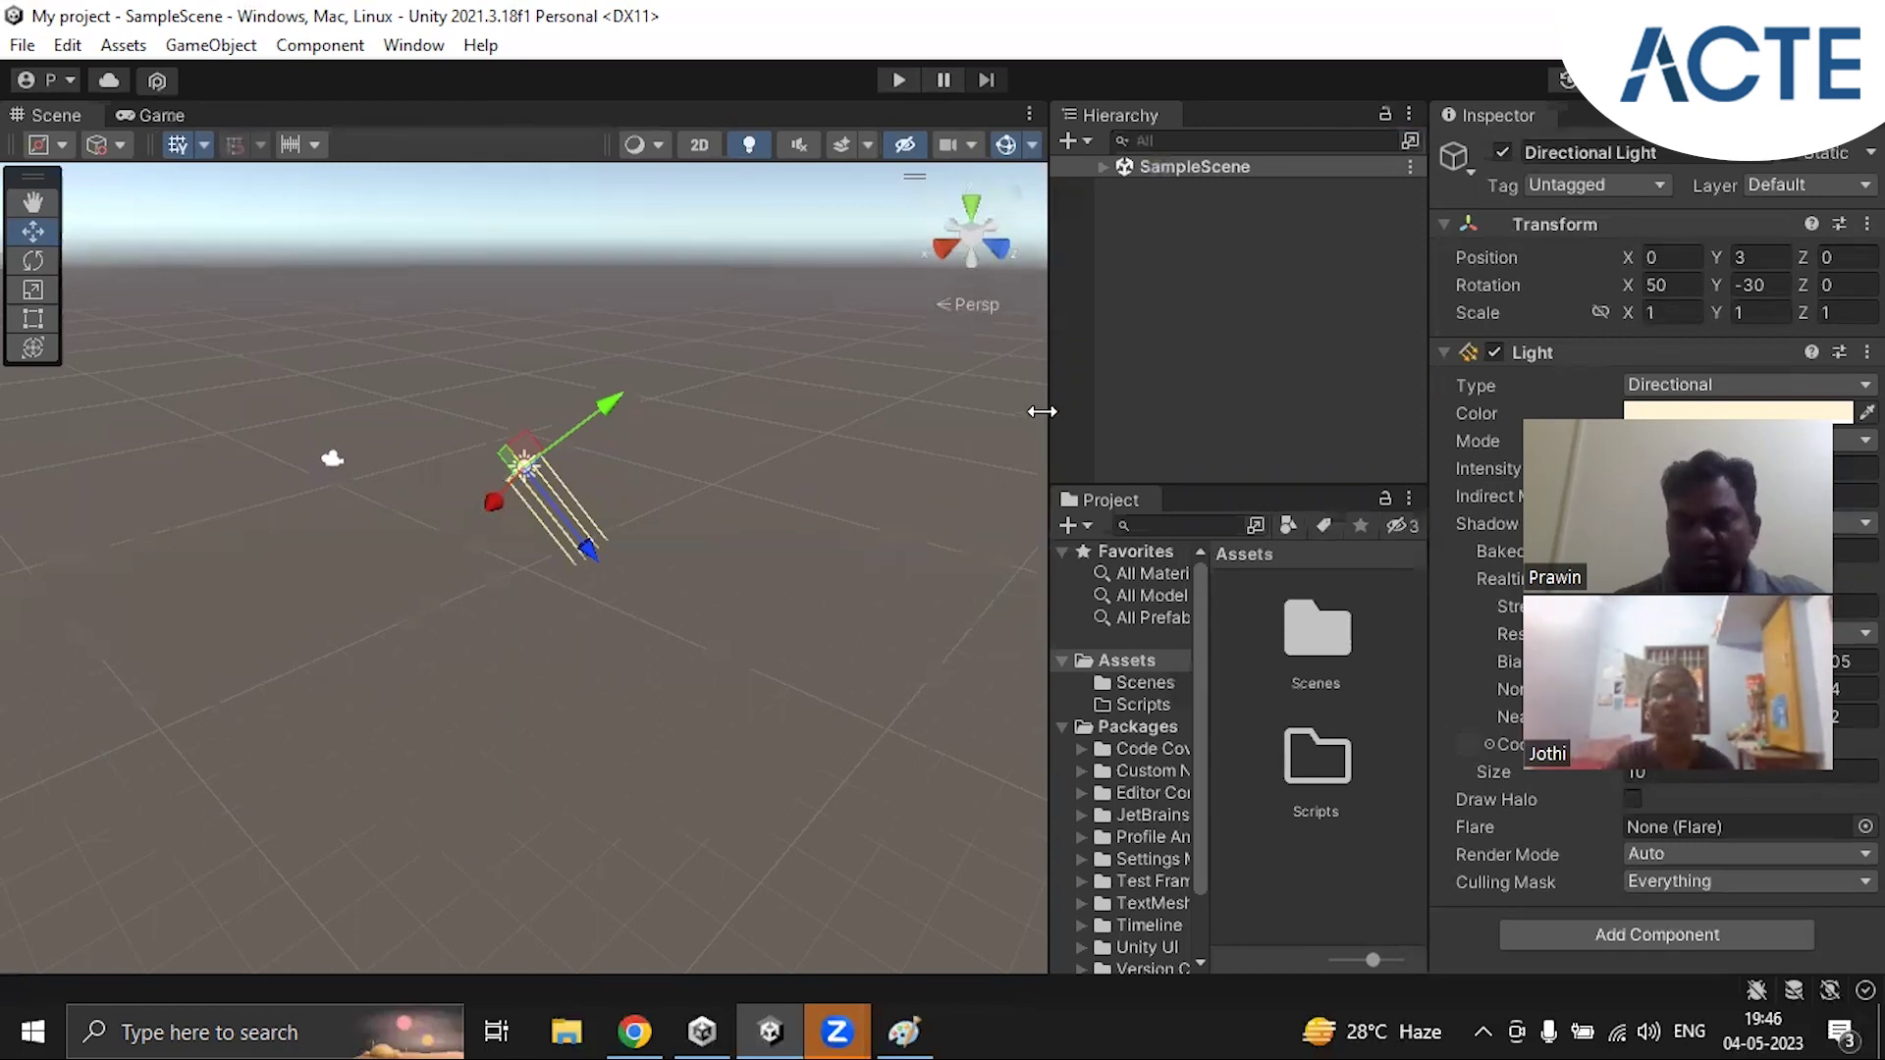
drag(387, 398, 822, 426)
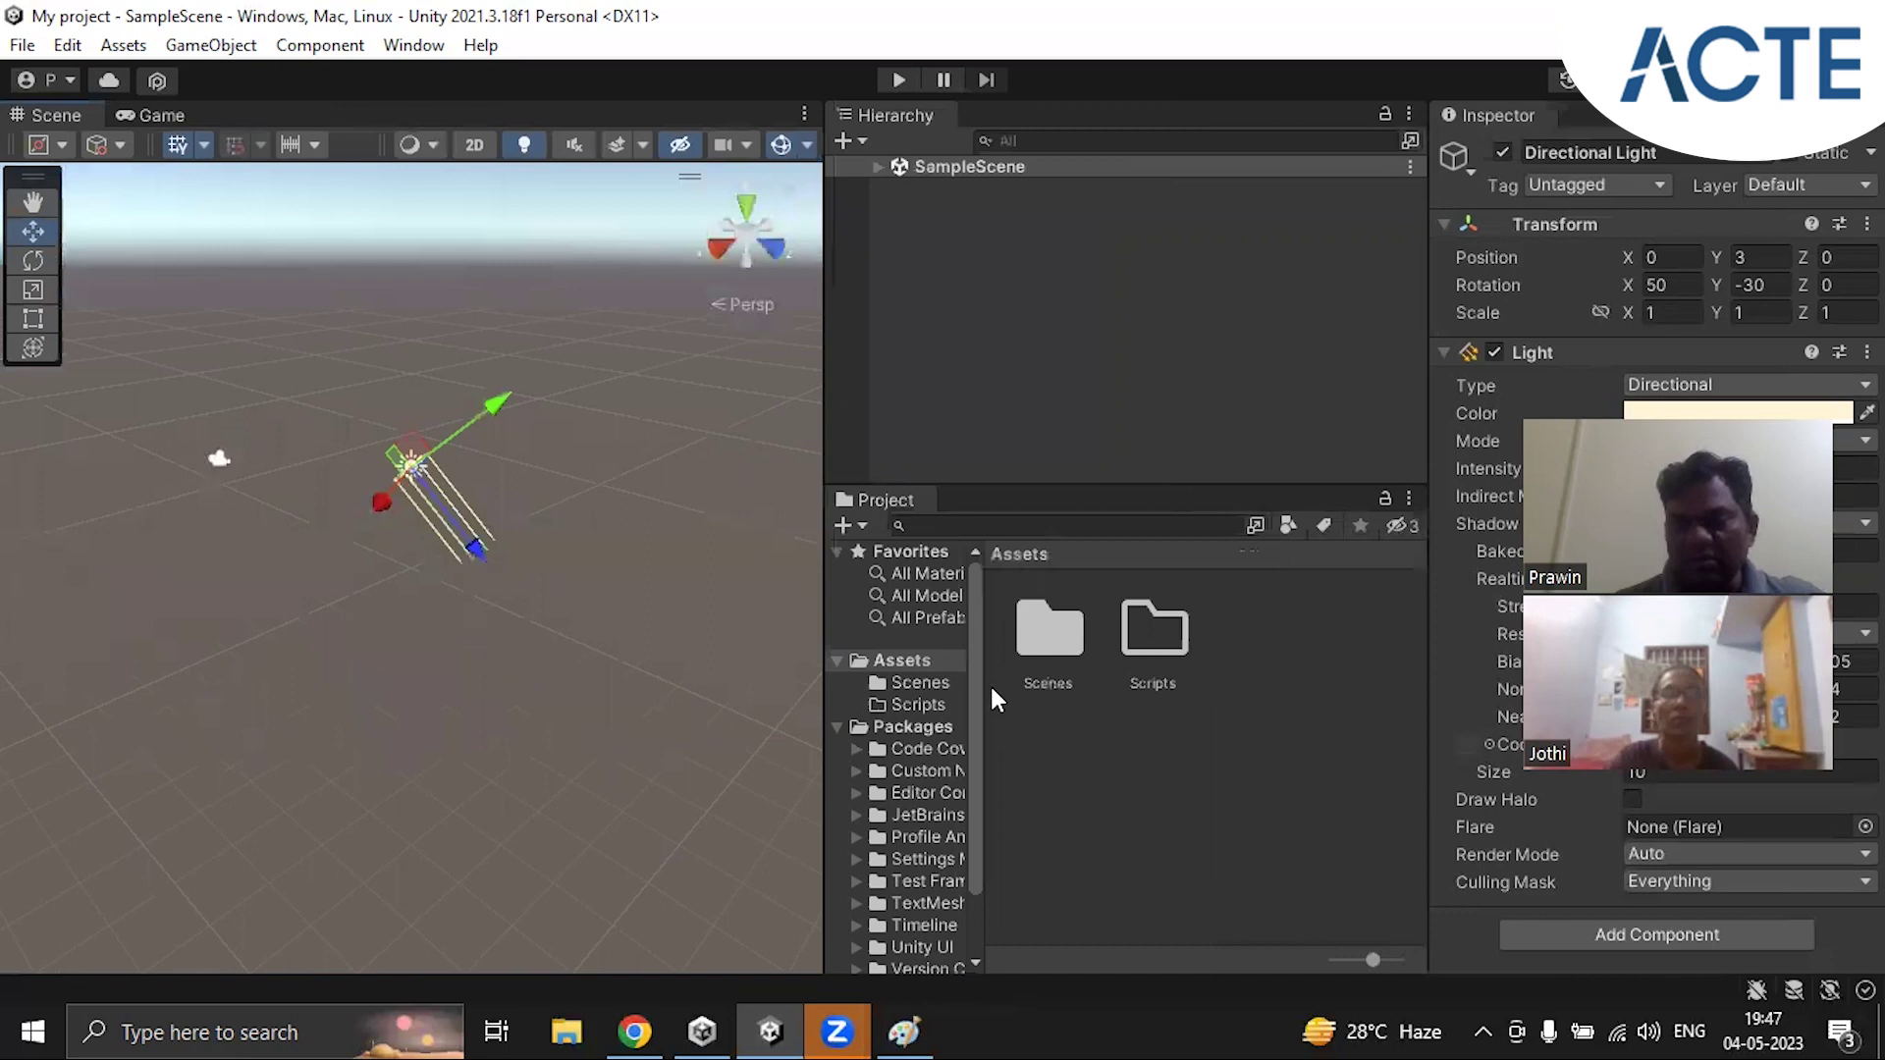
drag(990, 687, 1137, 688)
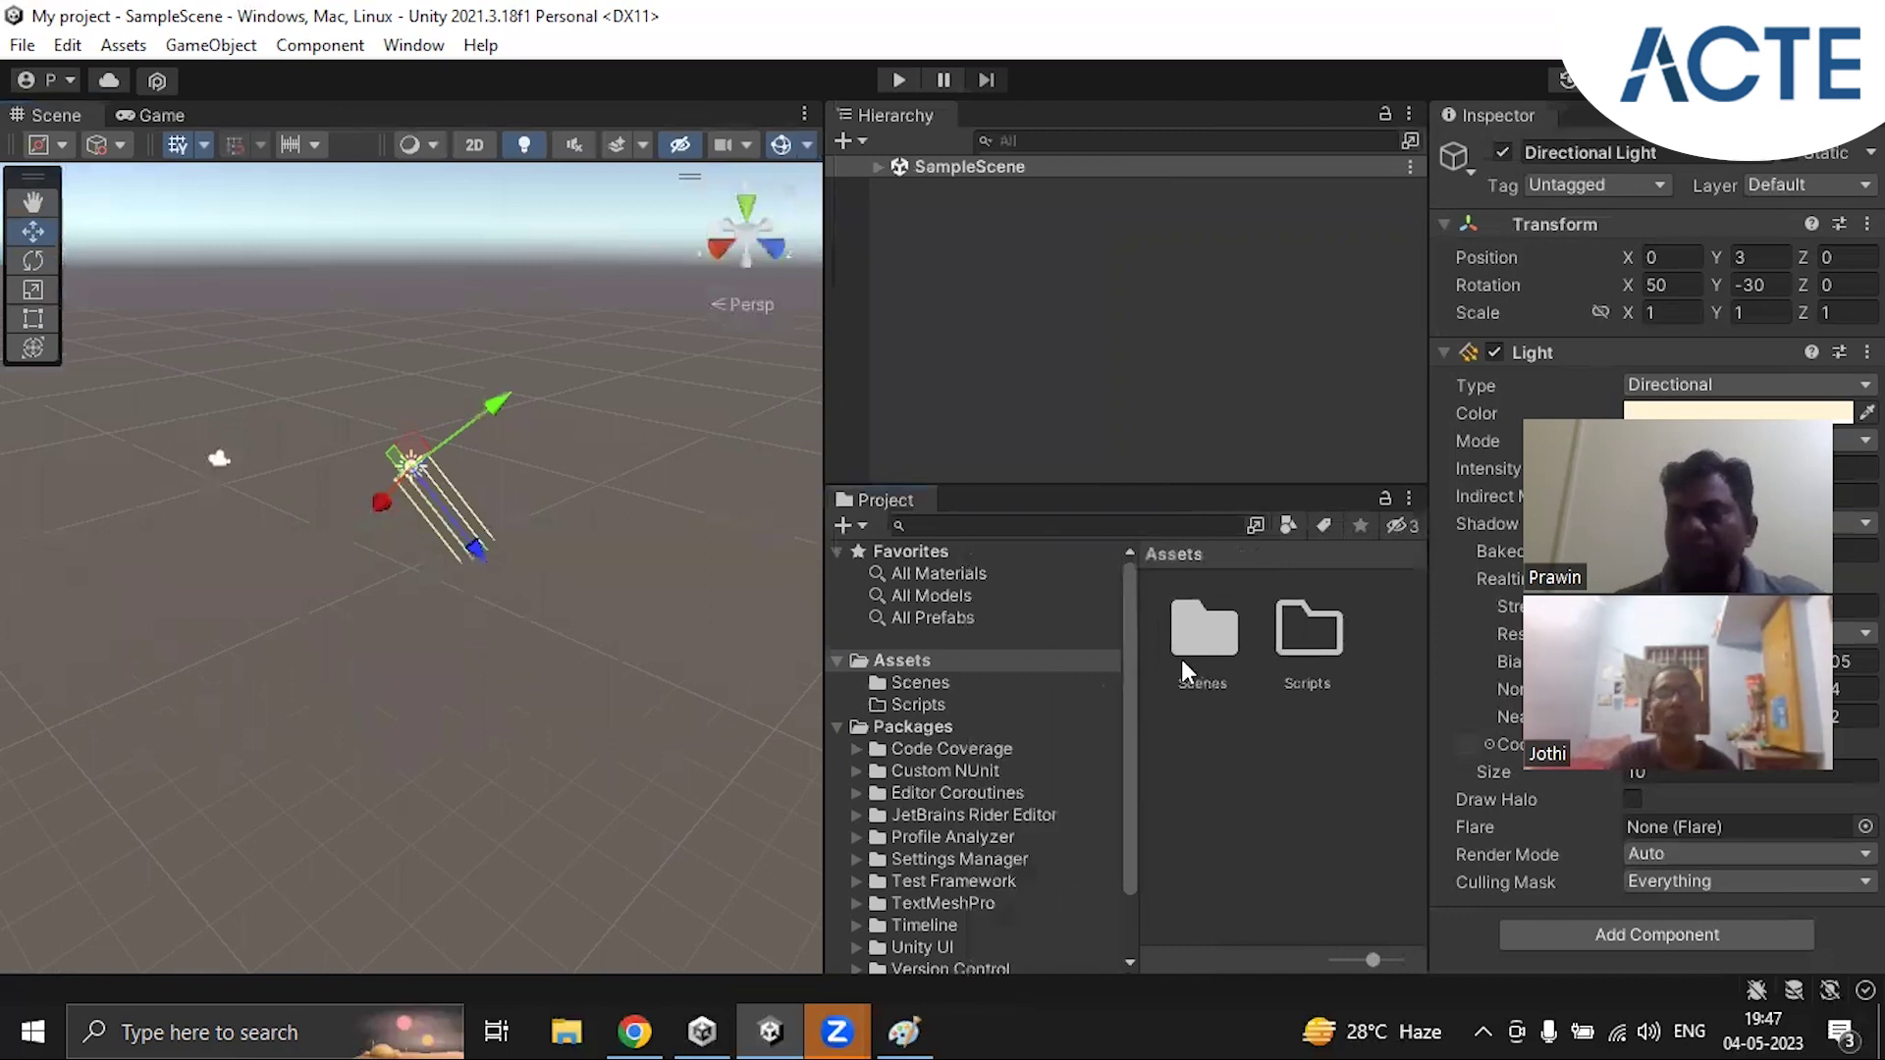
Step: Apply the layout that stacks the Scene view above the Game view, and widen the Project window and its folder tree
click(1832, 80)
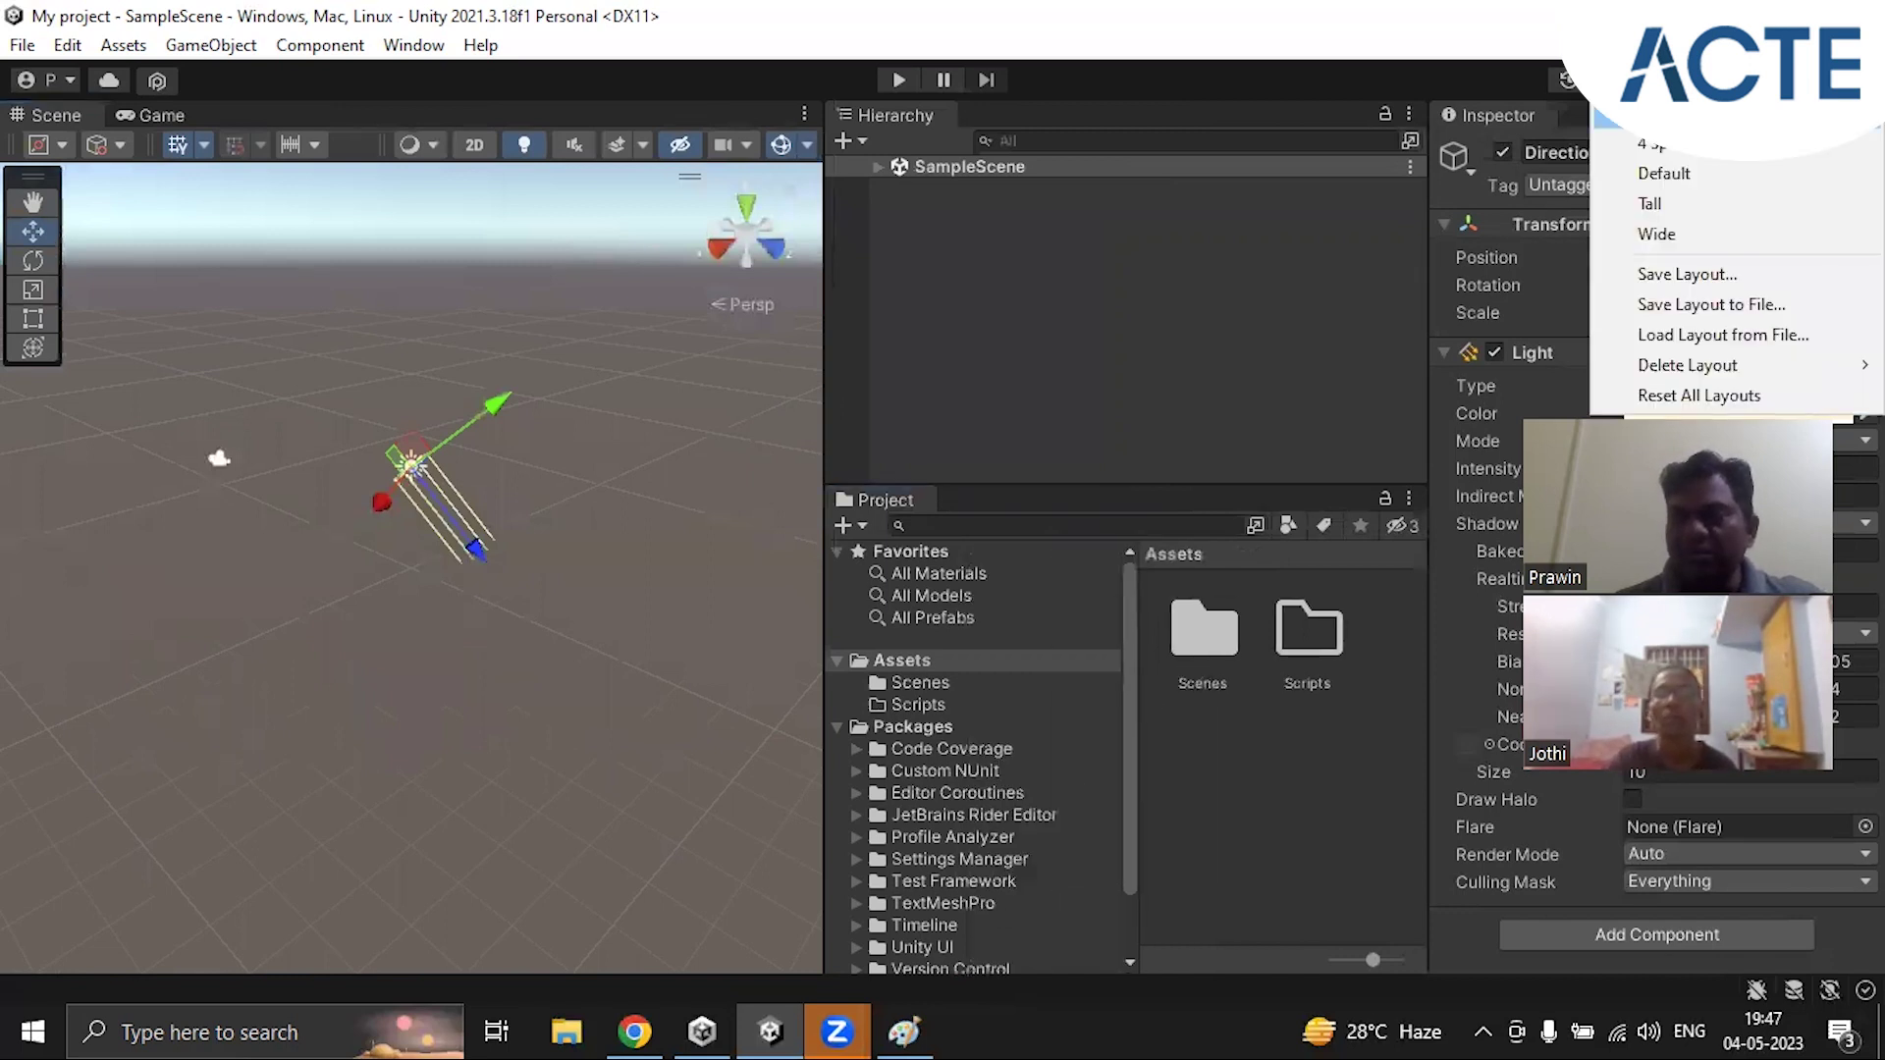
click(1723, 114)
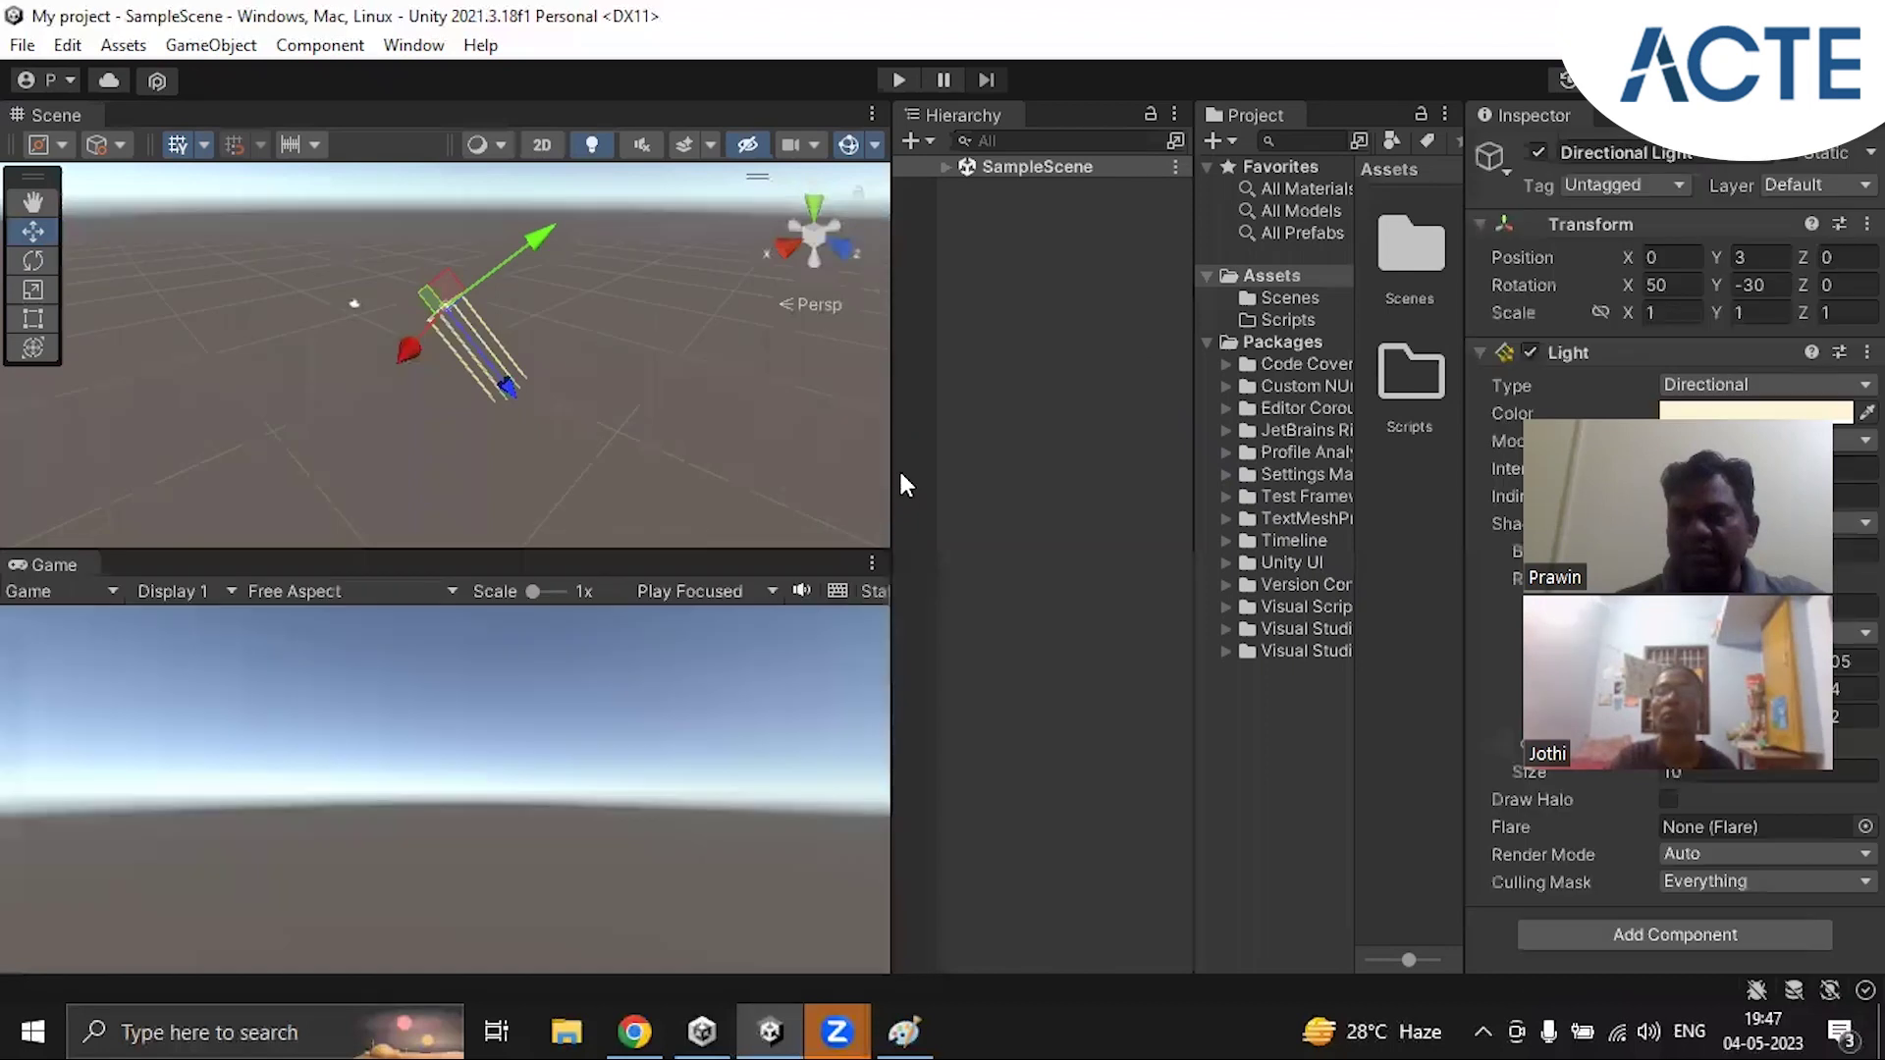
drag(886, 469, 622, 467)
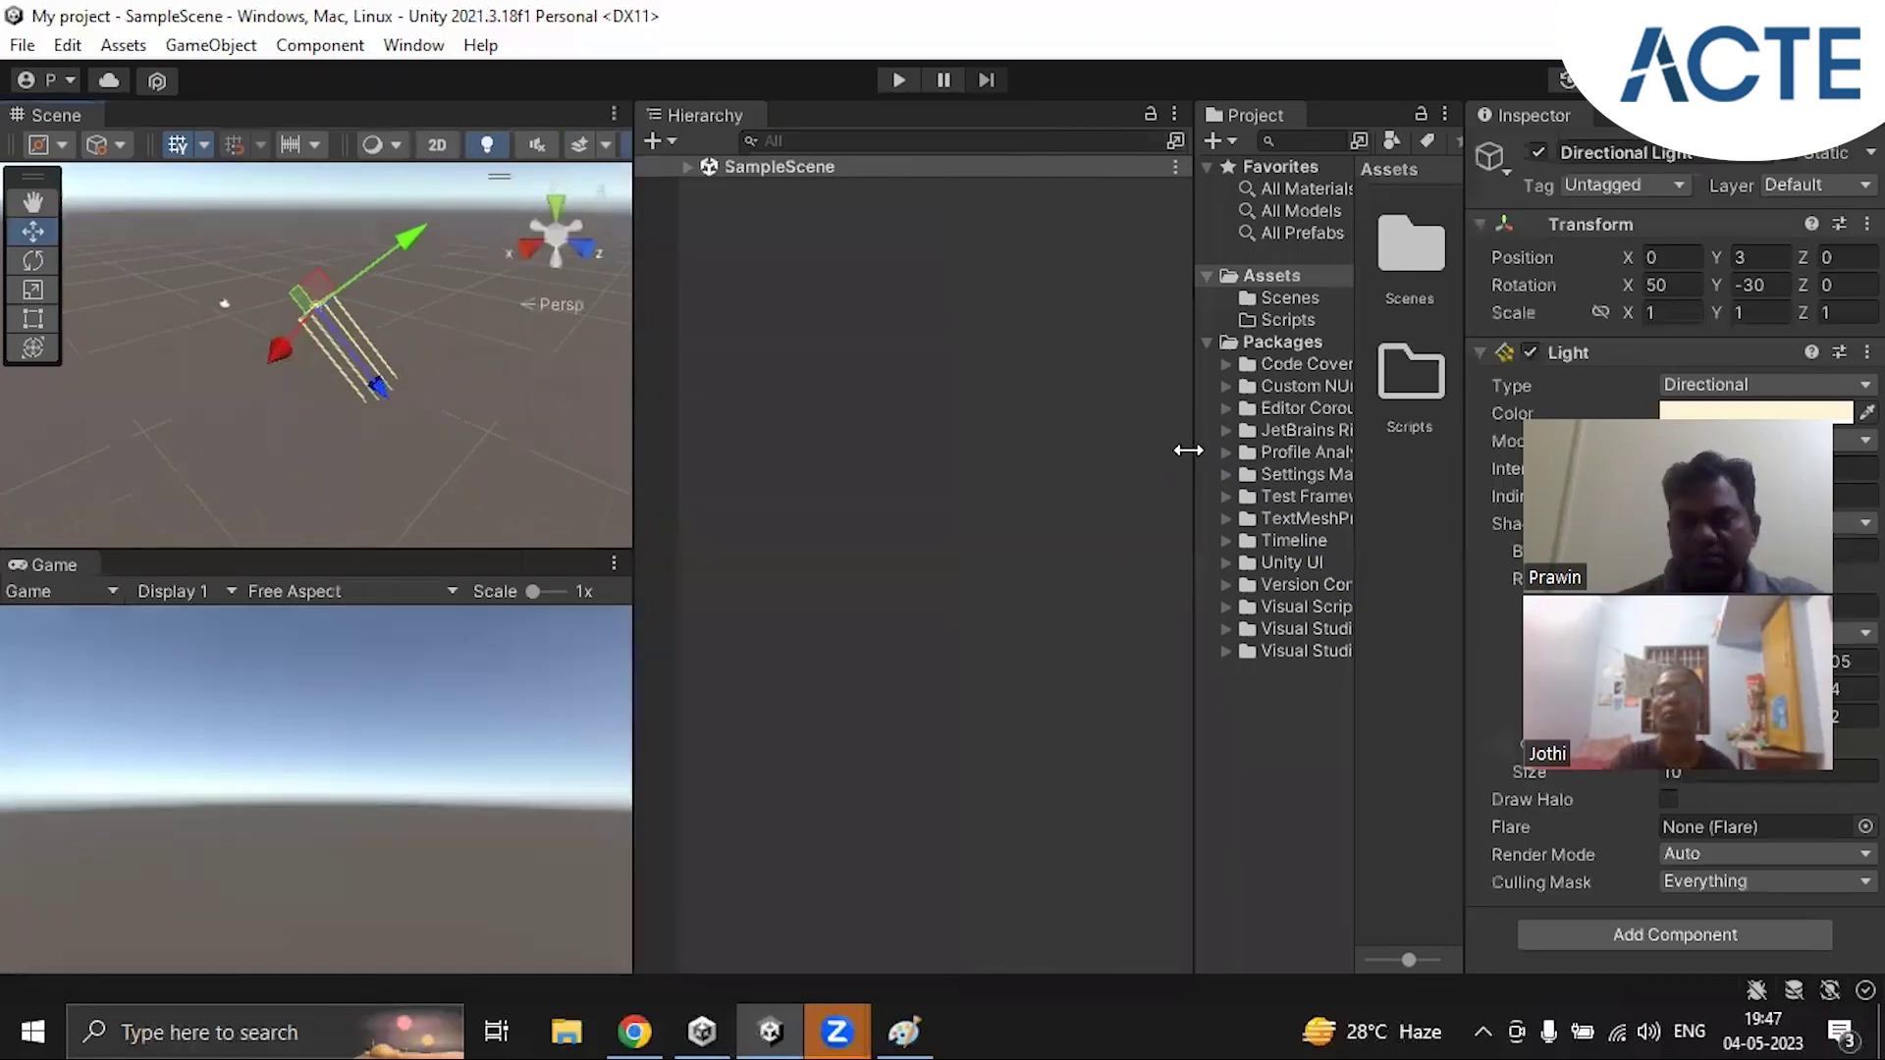
drag(1031, 447, 1017, 447)
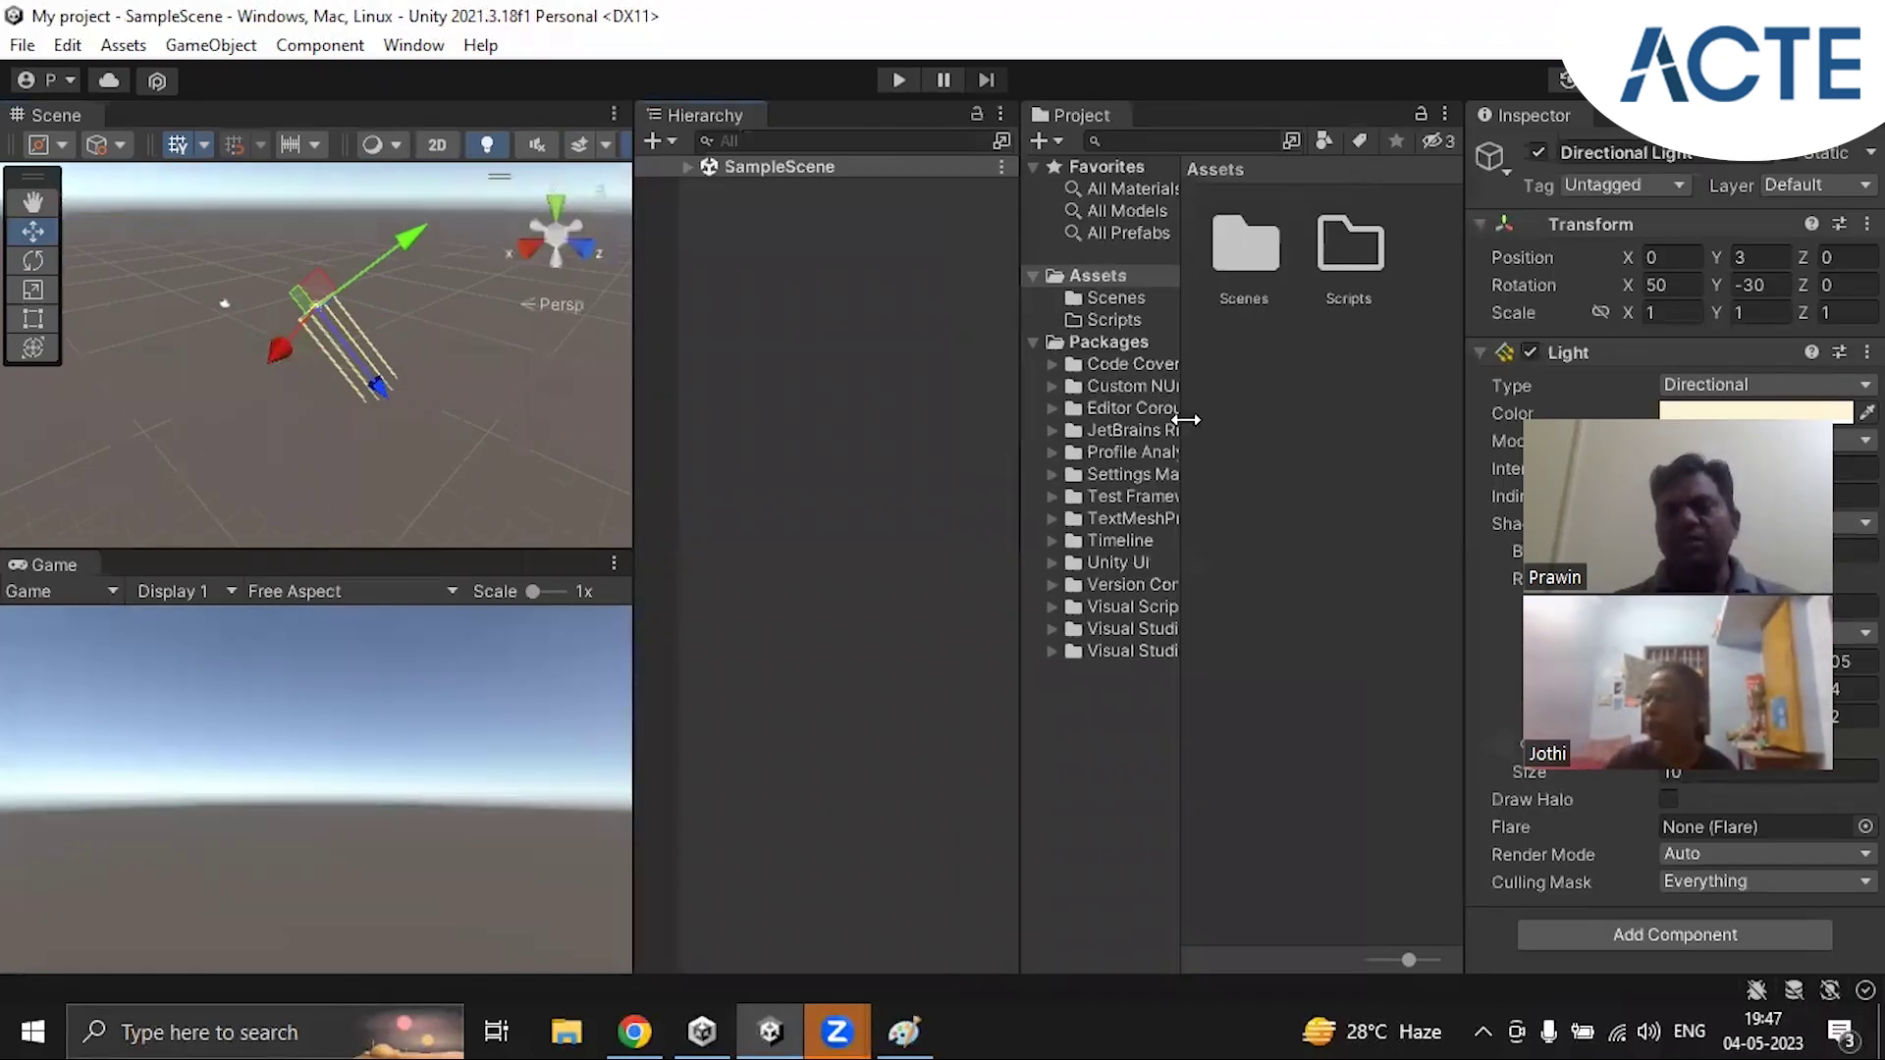
drag(1183, 416, 1233, 416)
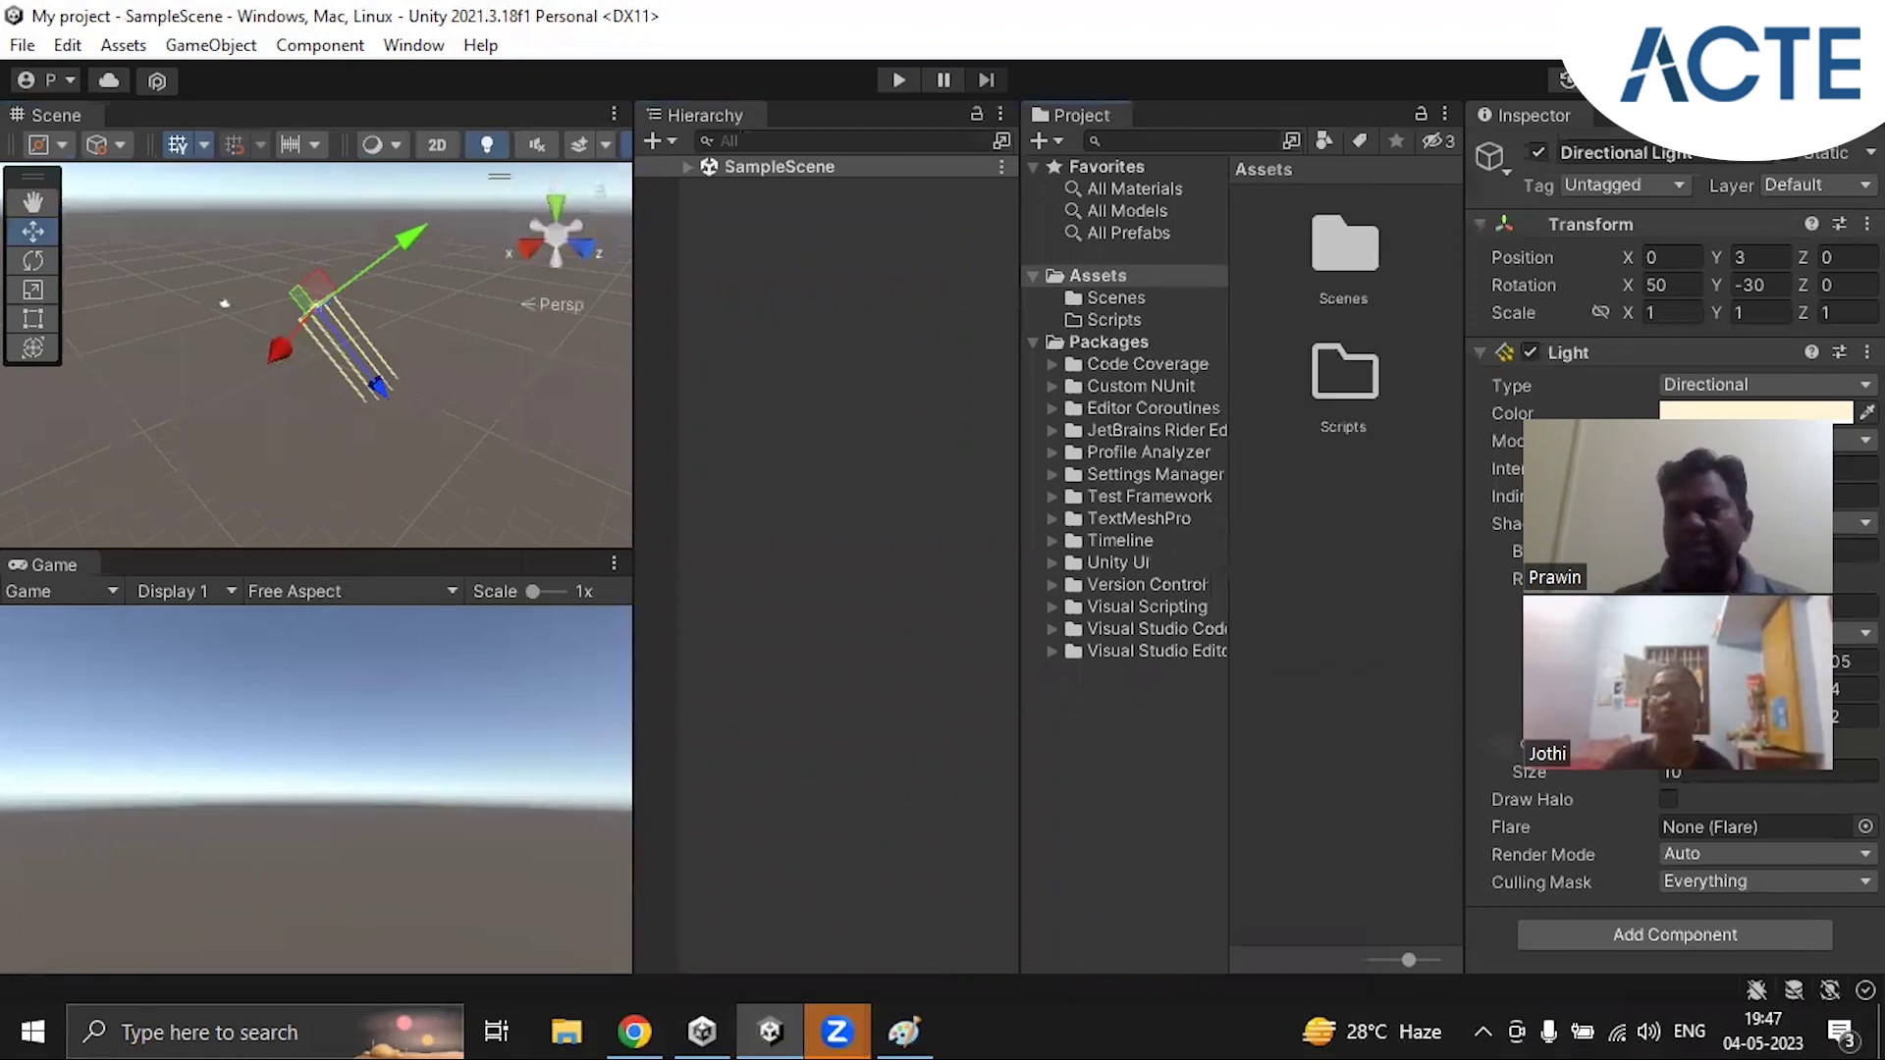
Step: Apply the Default editor layout and widen the Hierarchy window
click(1835, 80)
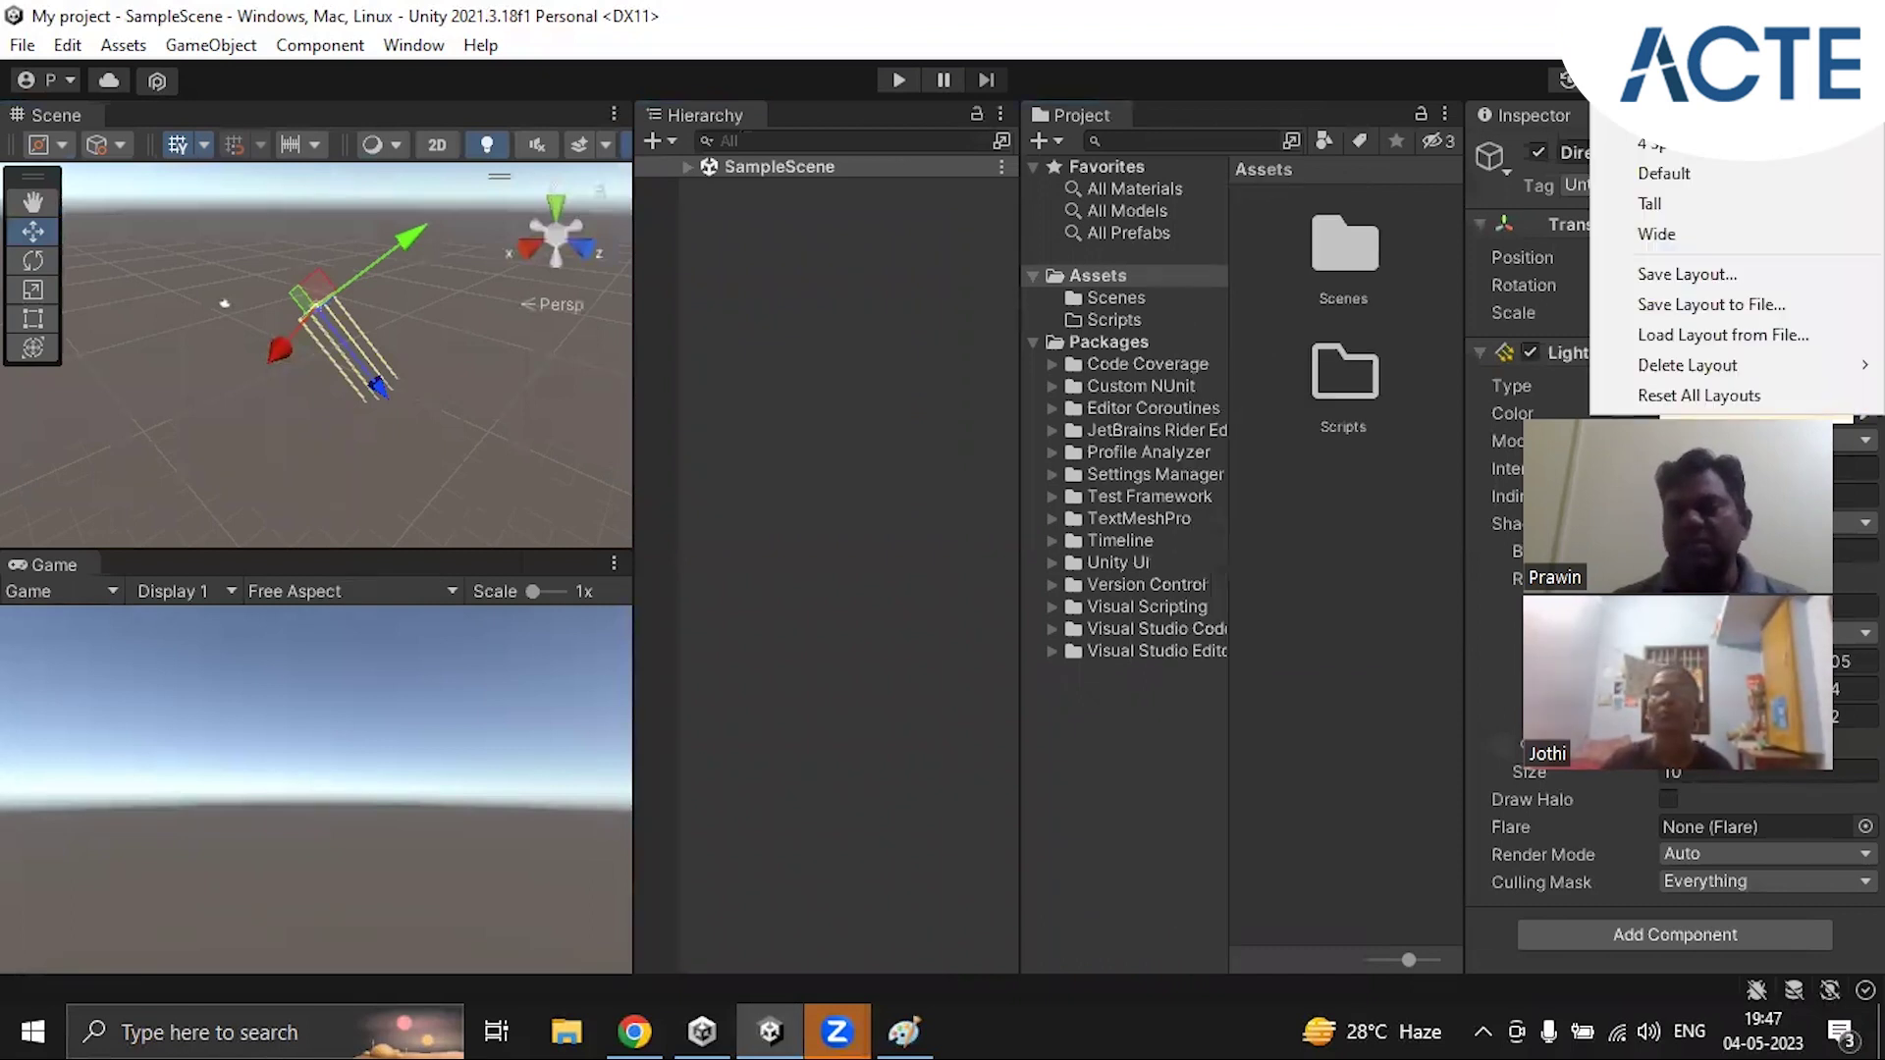
click(1666, 175)
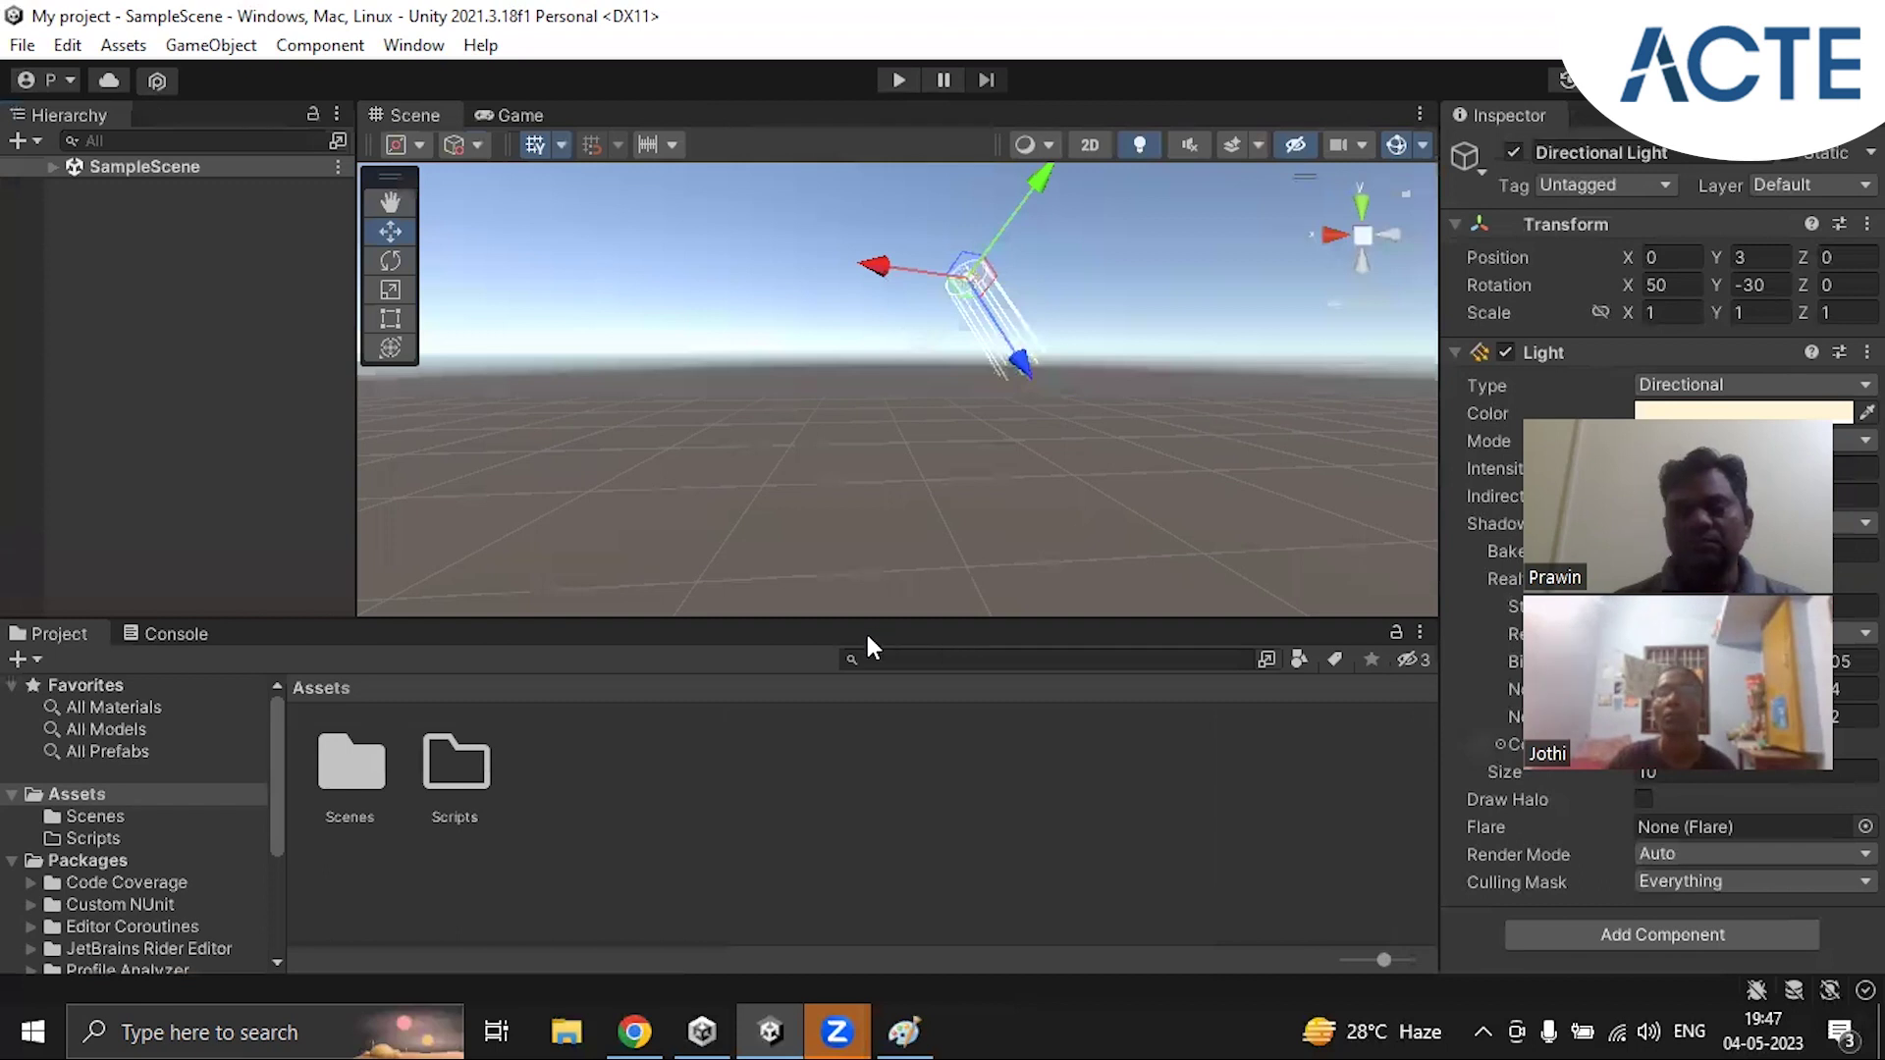
drag(355, 449, 473, 442)
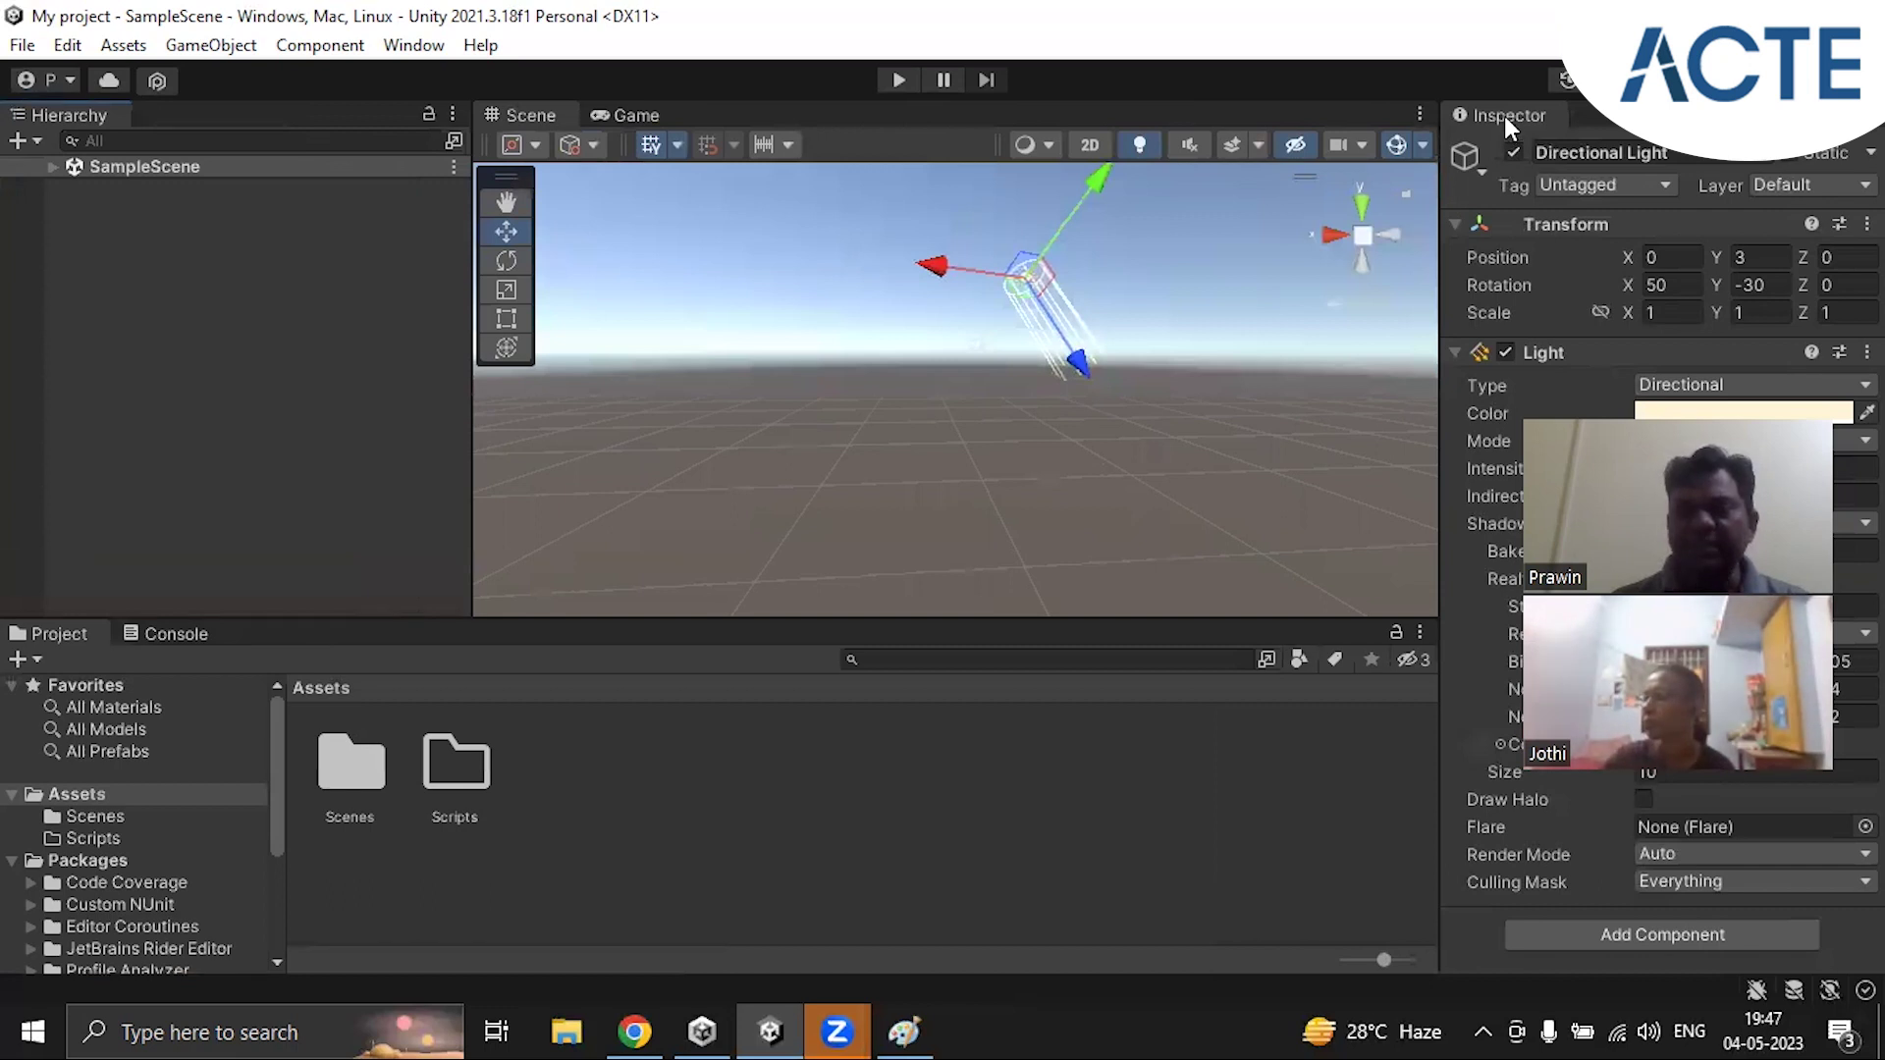
click(78, 106)
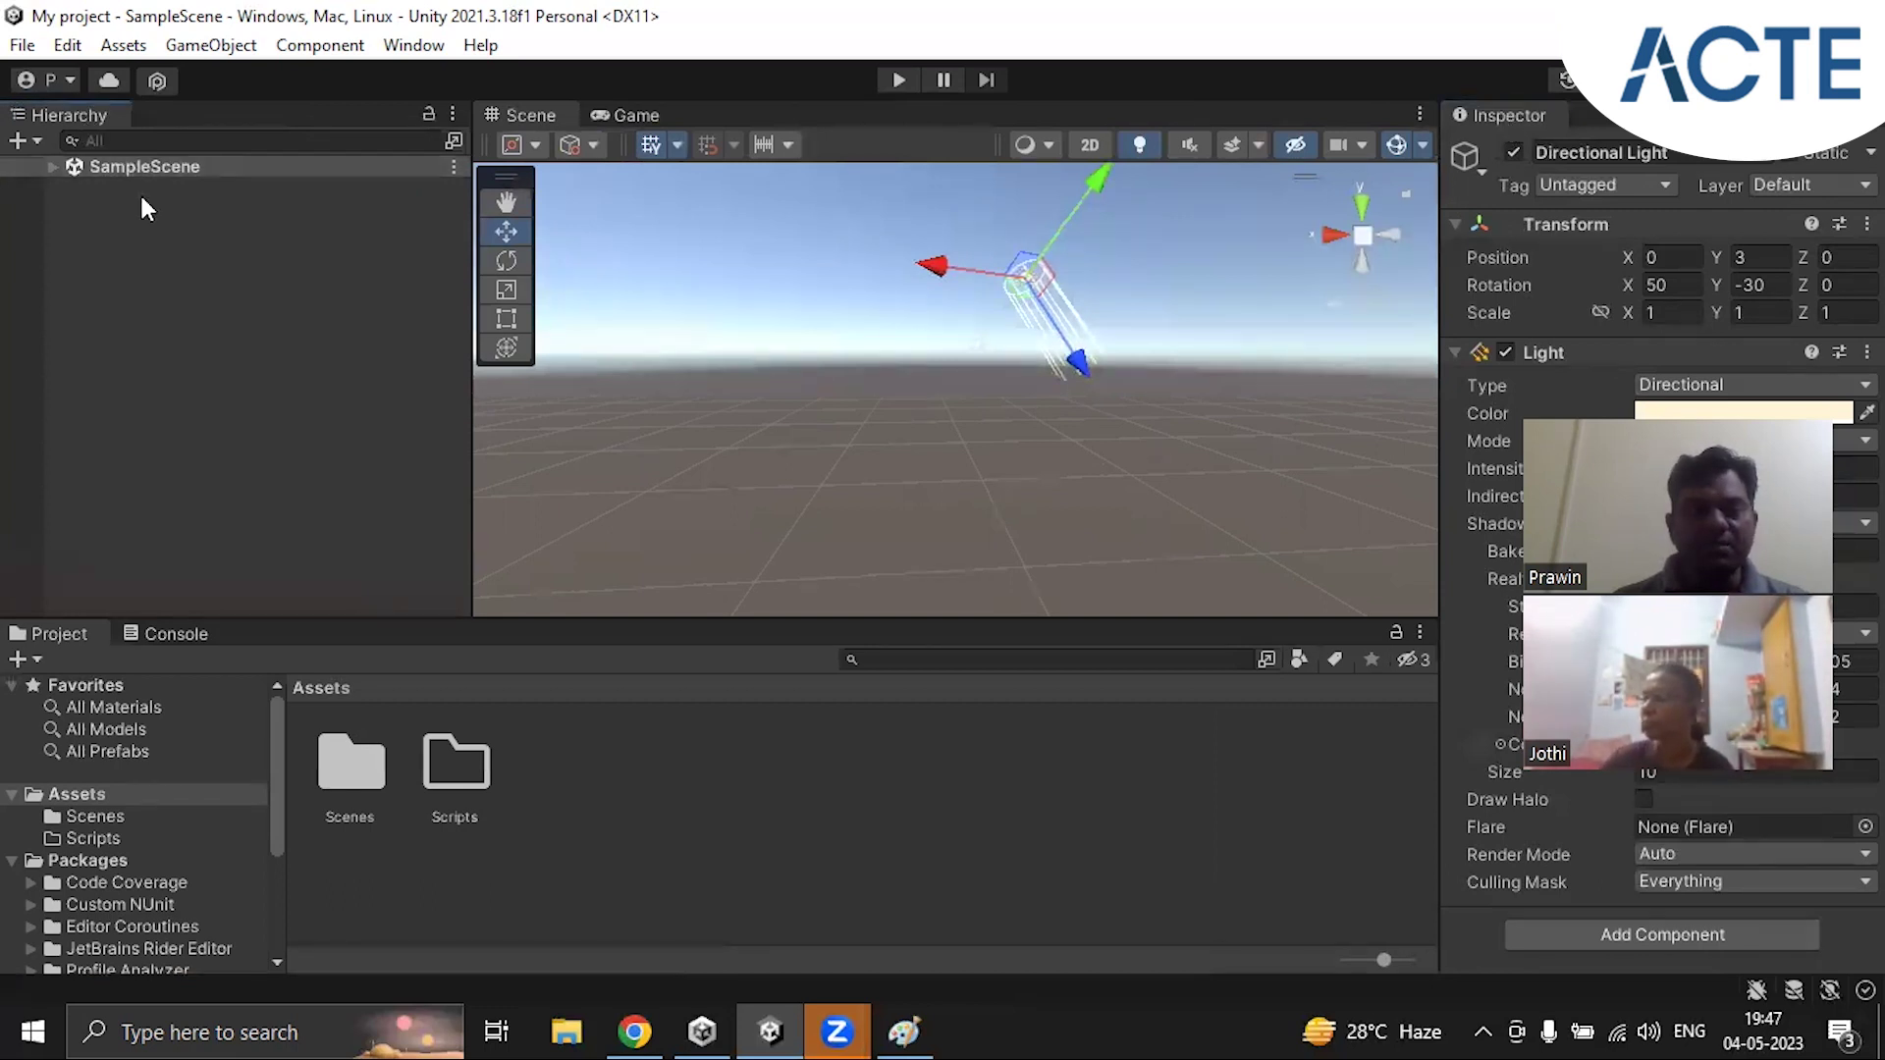
Step: Compare the Hand, Move, Rotate, Scale and Rect tools' gizmos on the Directional Light in the Scene view
click(508, 204)
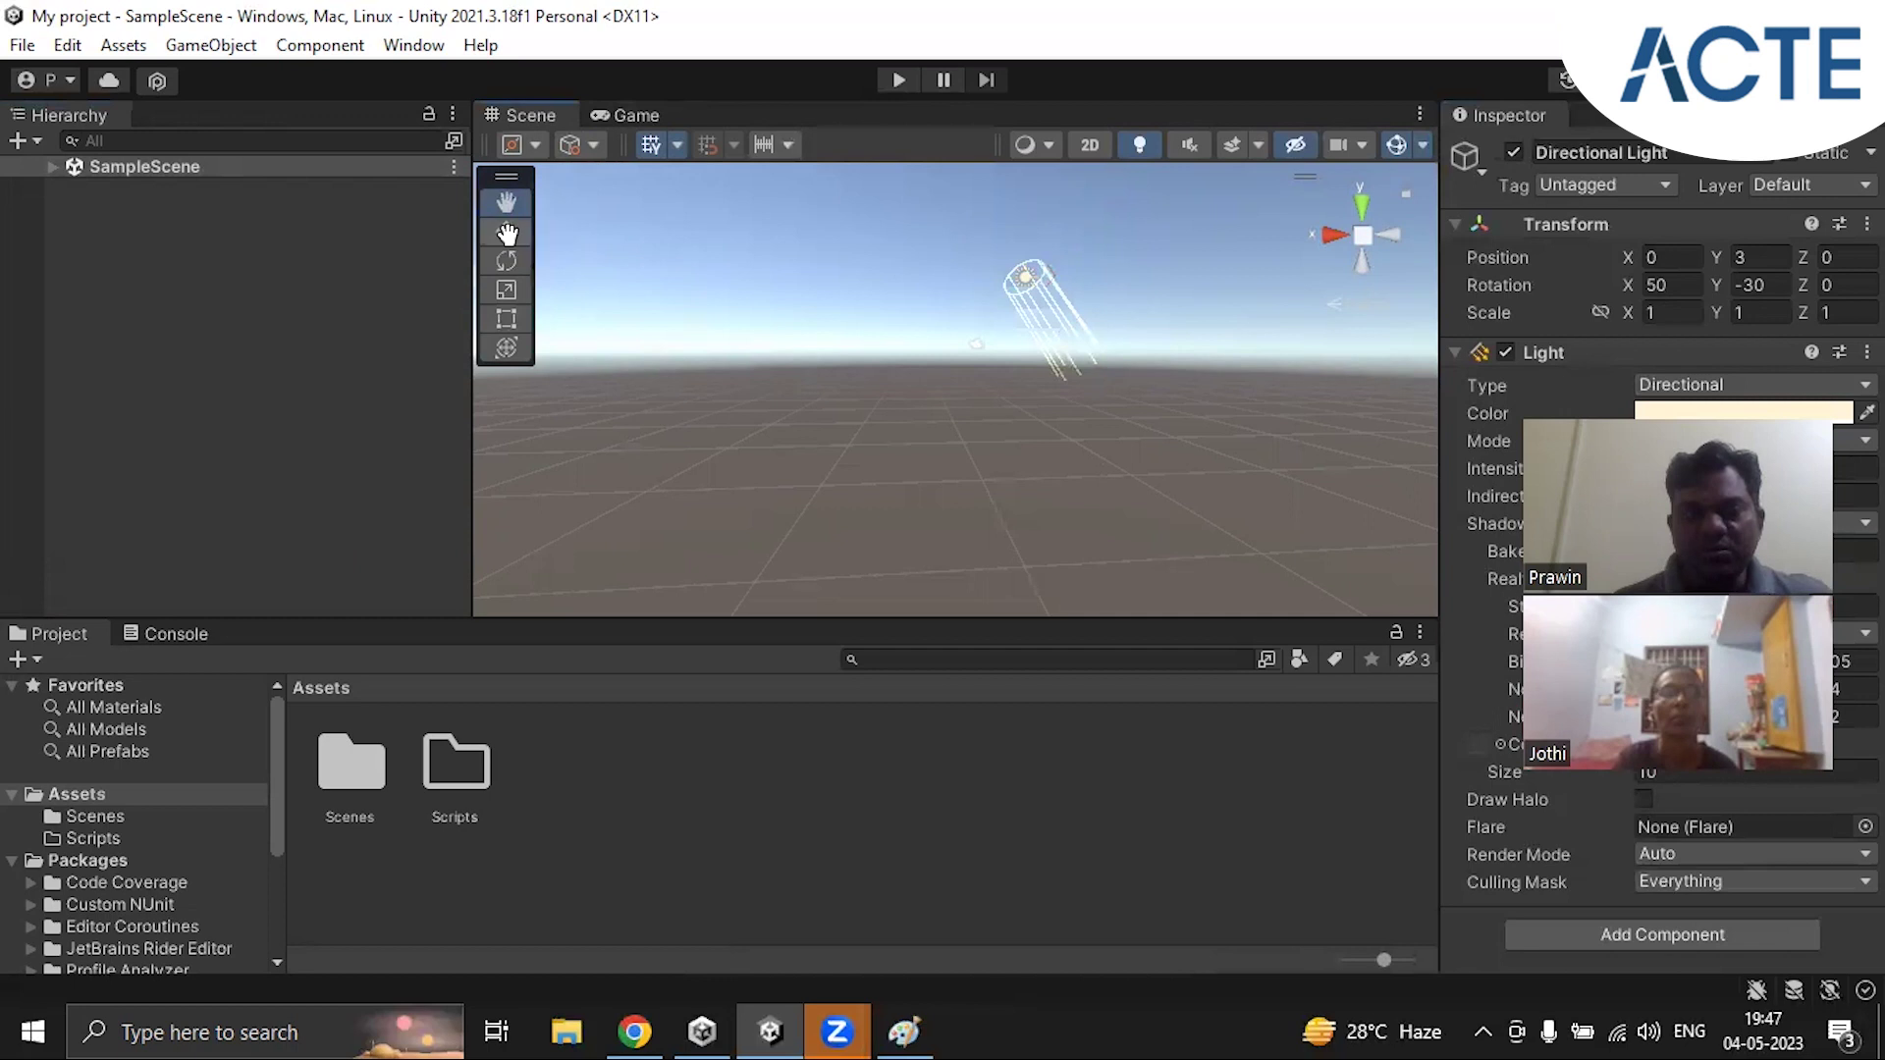
click(507, 232)
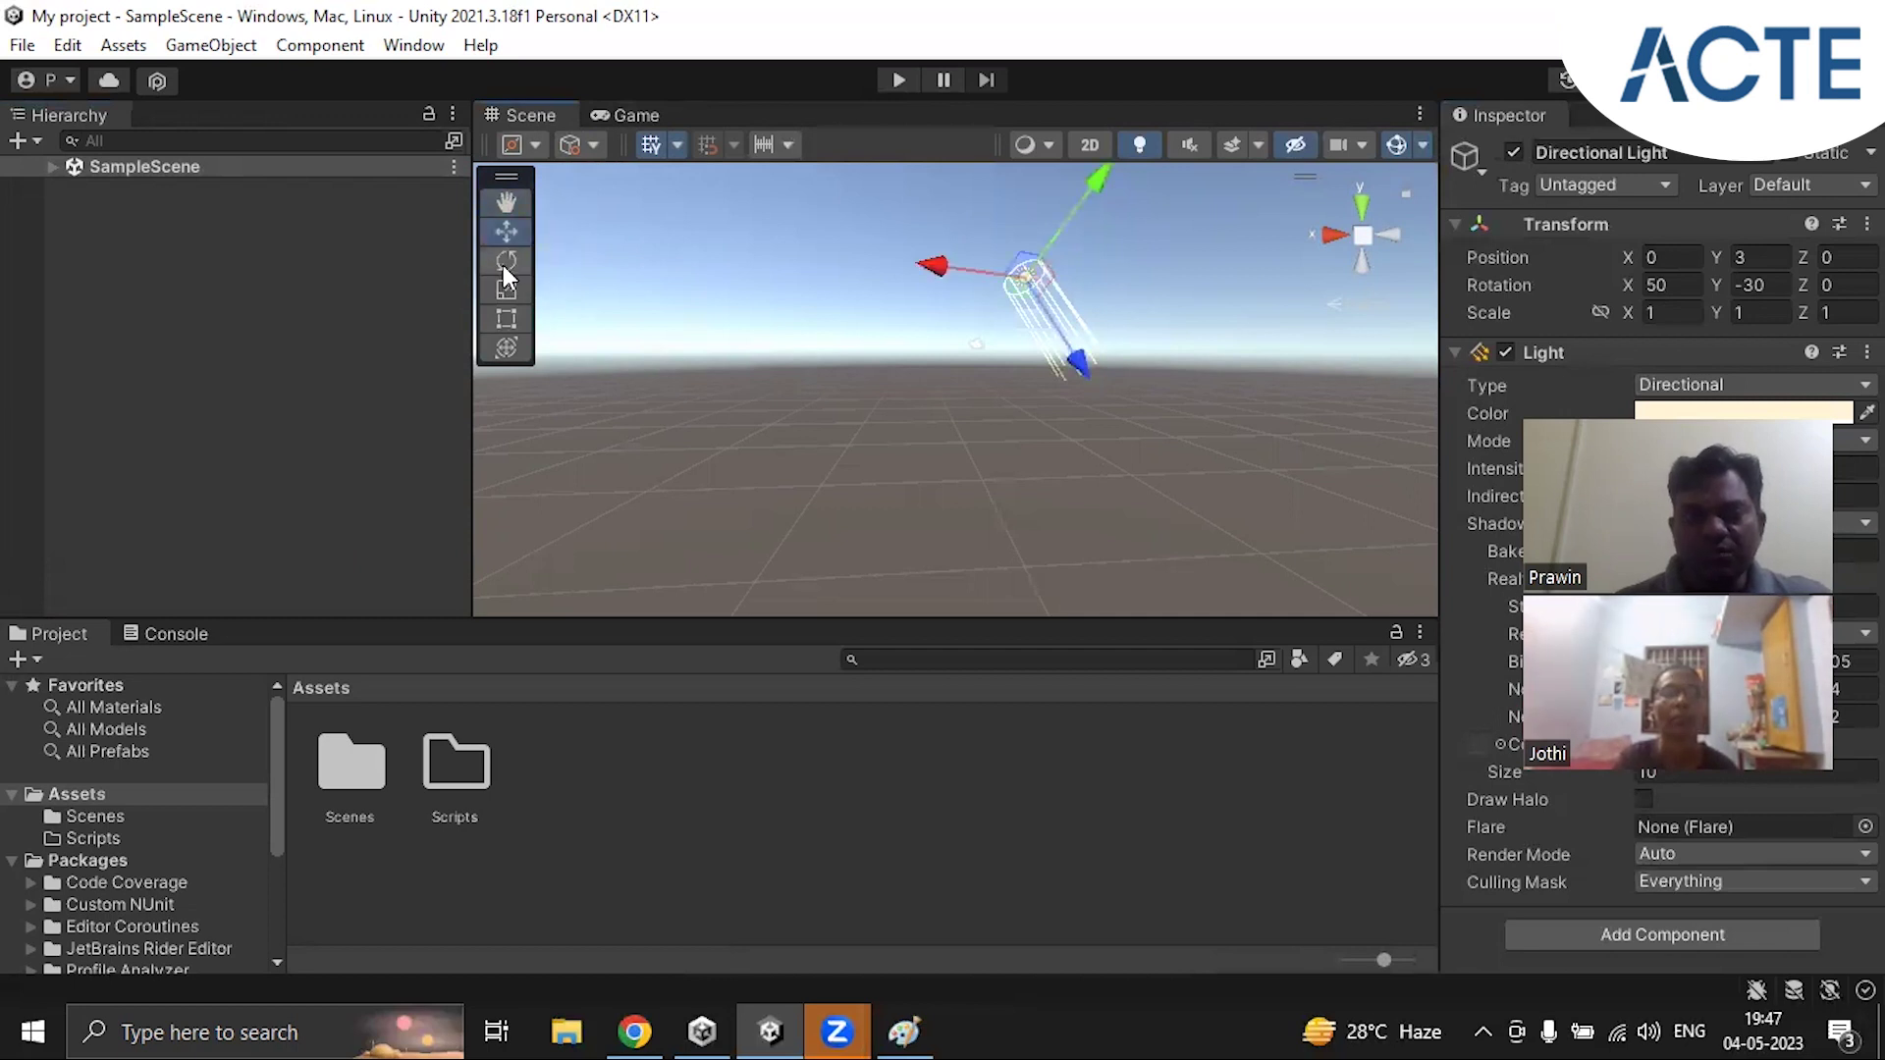
click(502, 262)
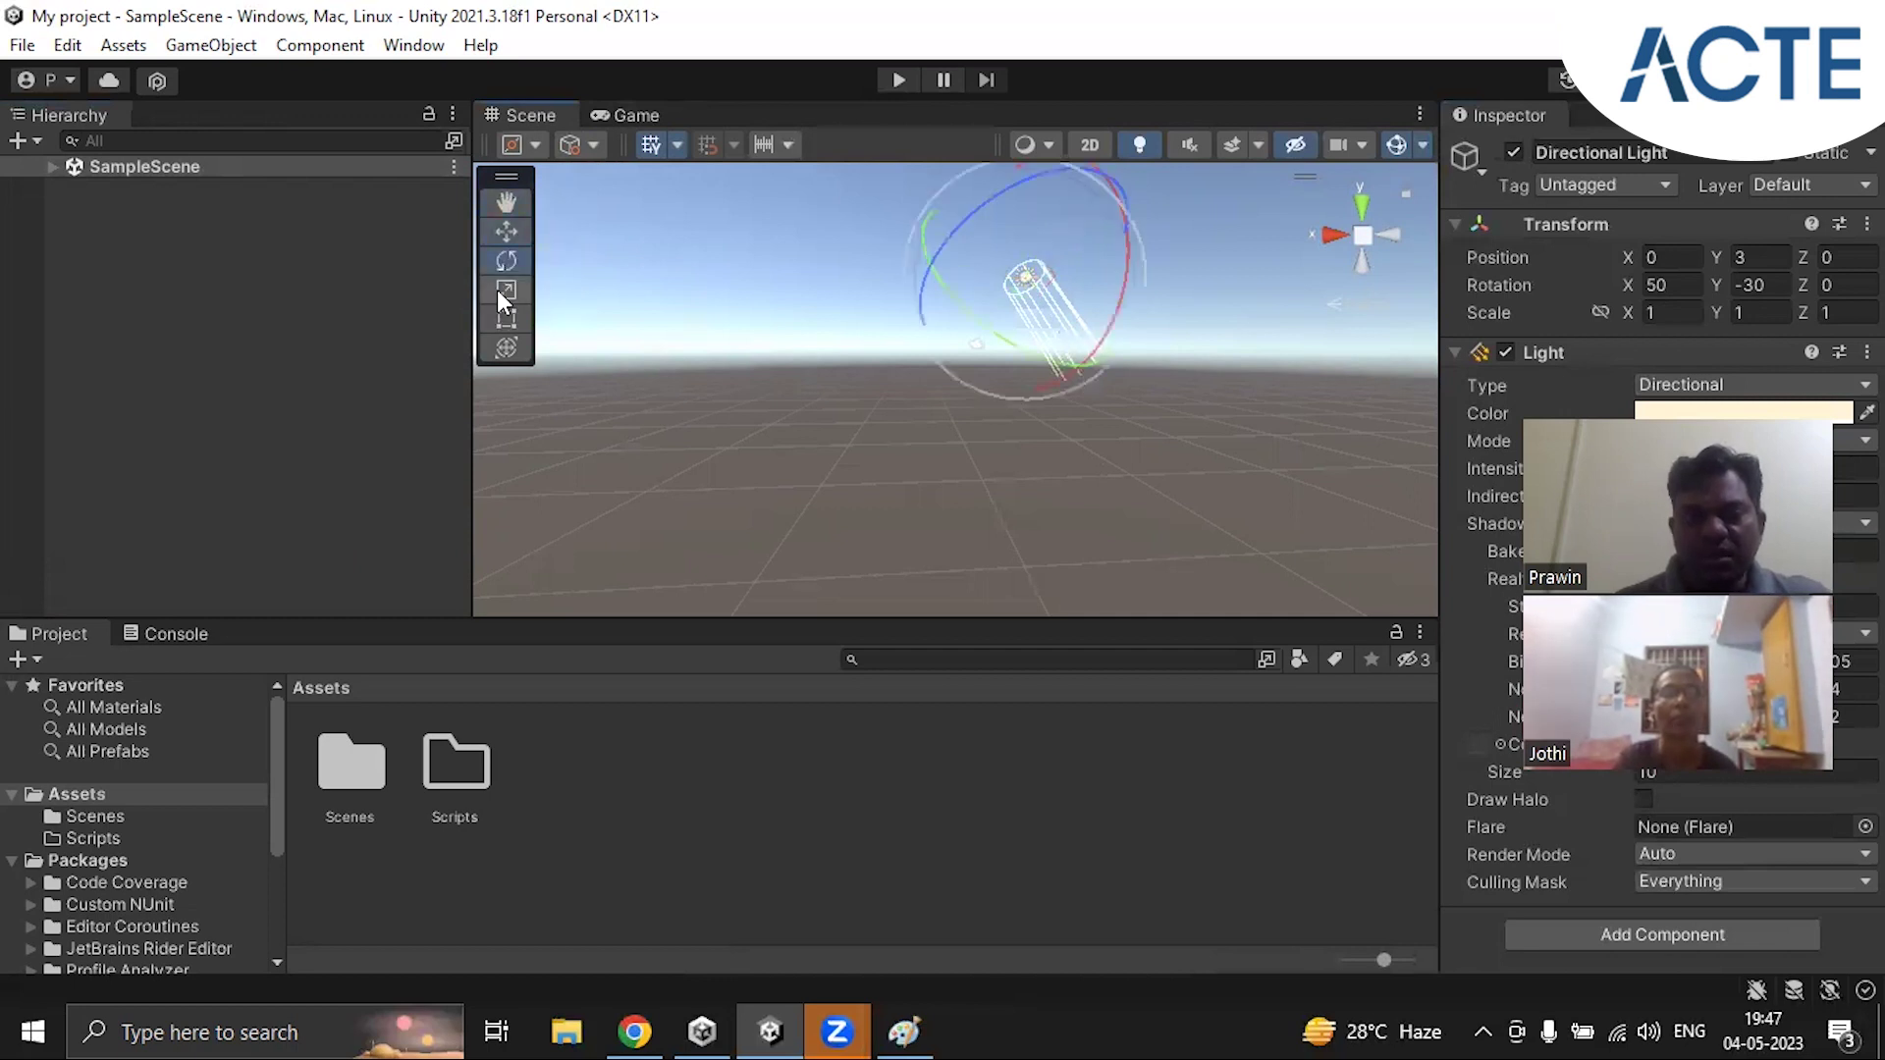
click(504, 291)
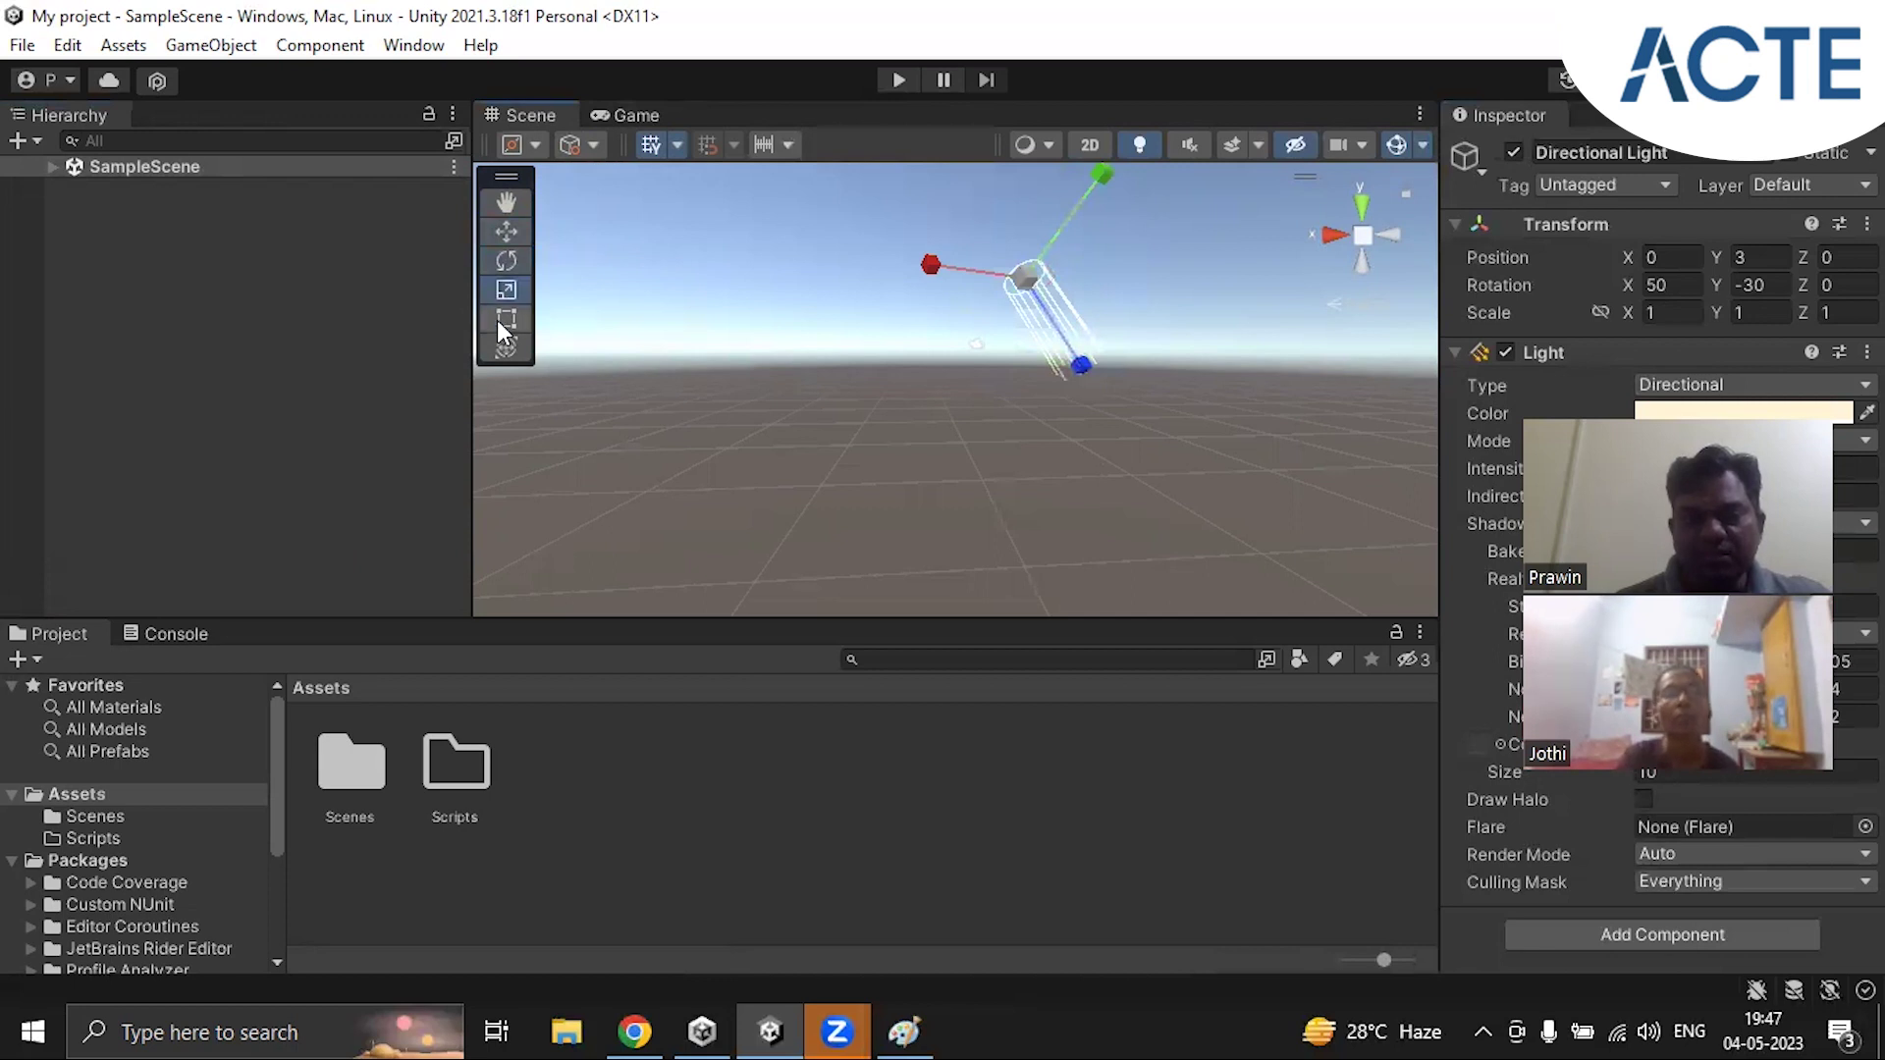
click(496, 320)
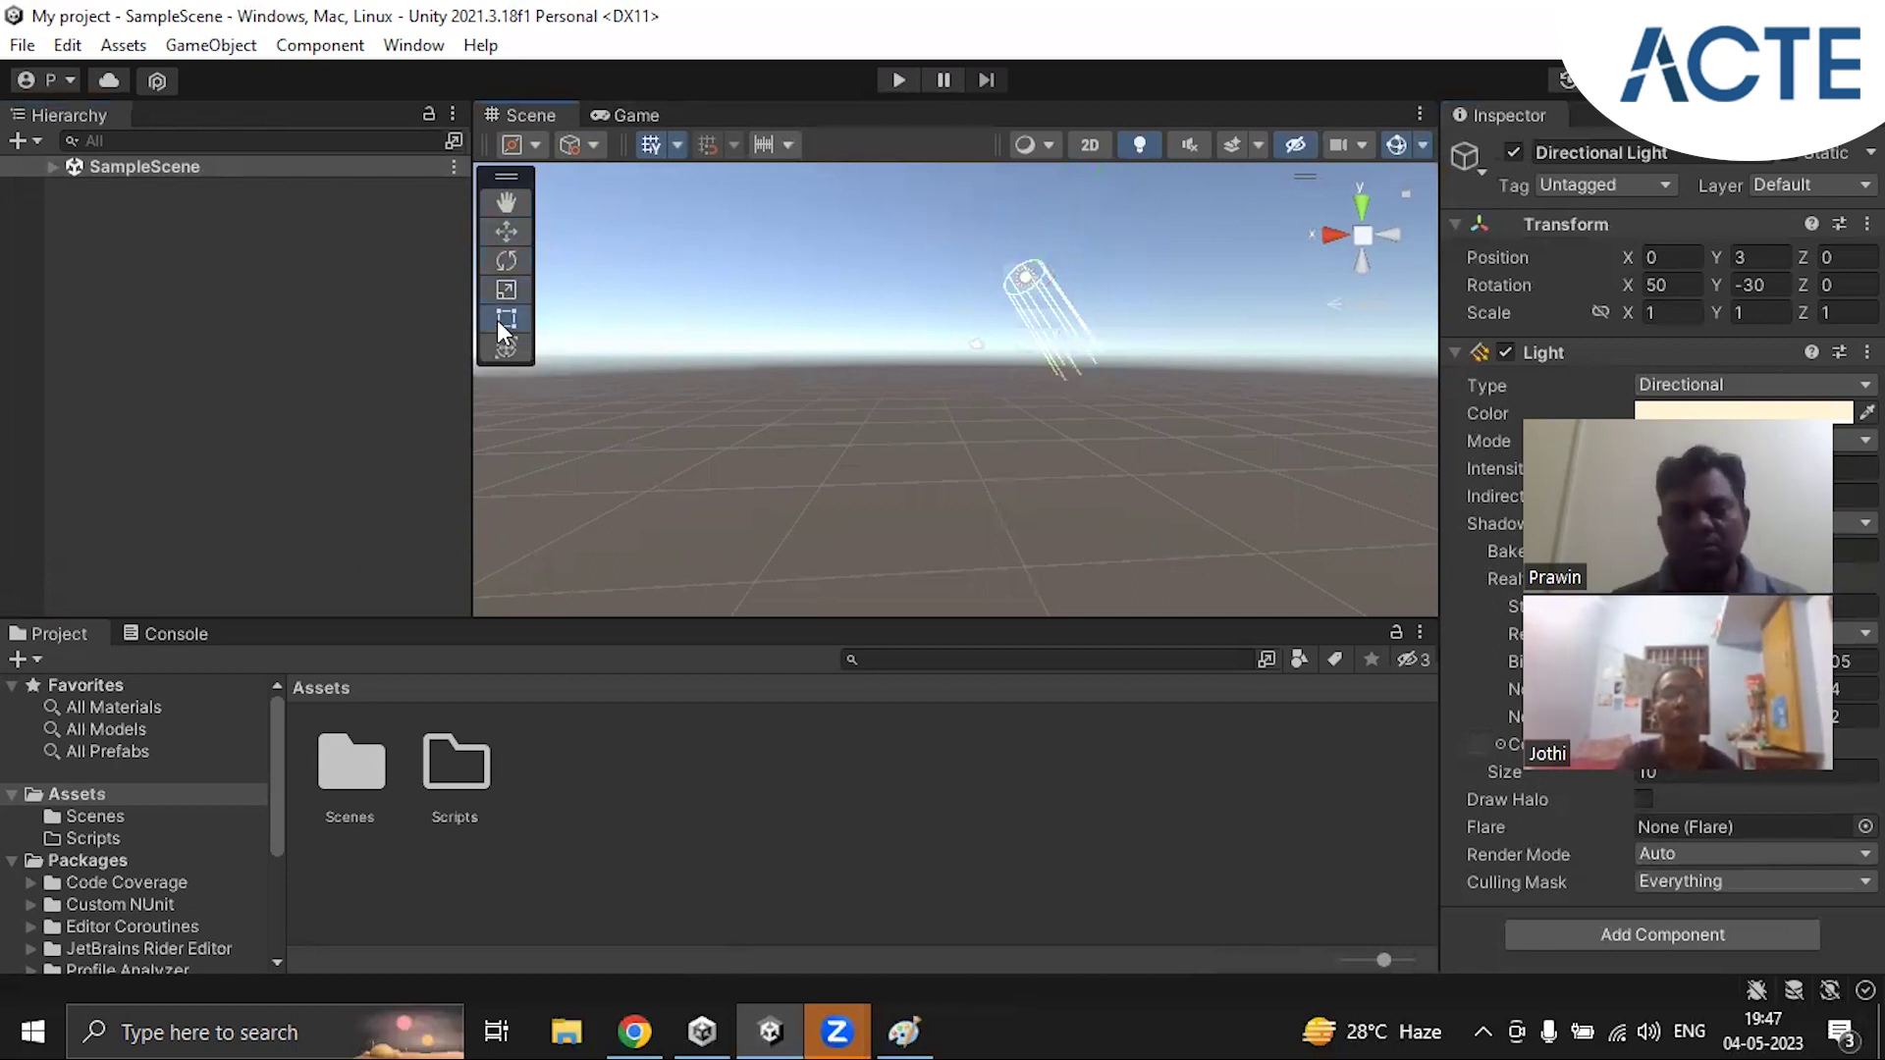
click(505, 231)
click(506, 261)
click(506, 291)
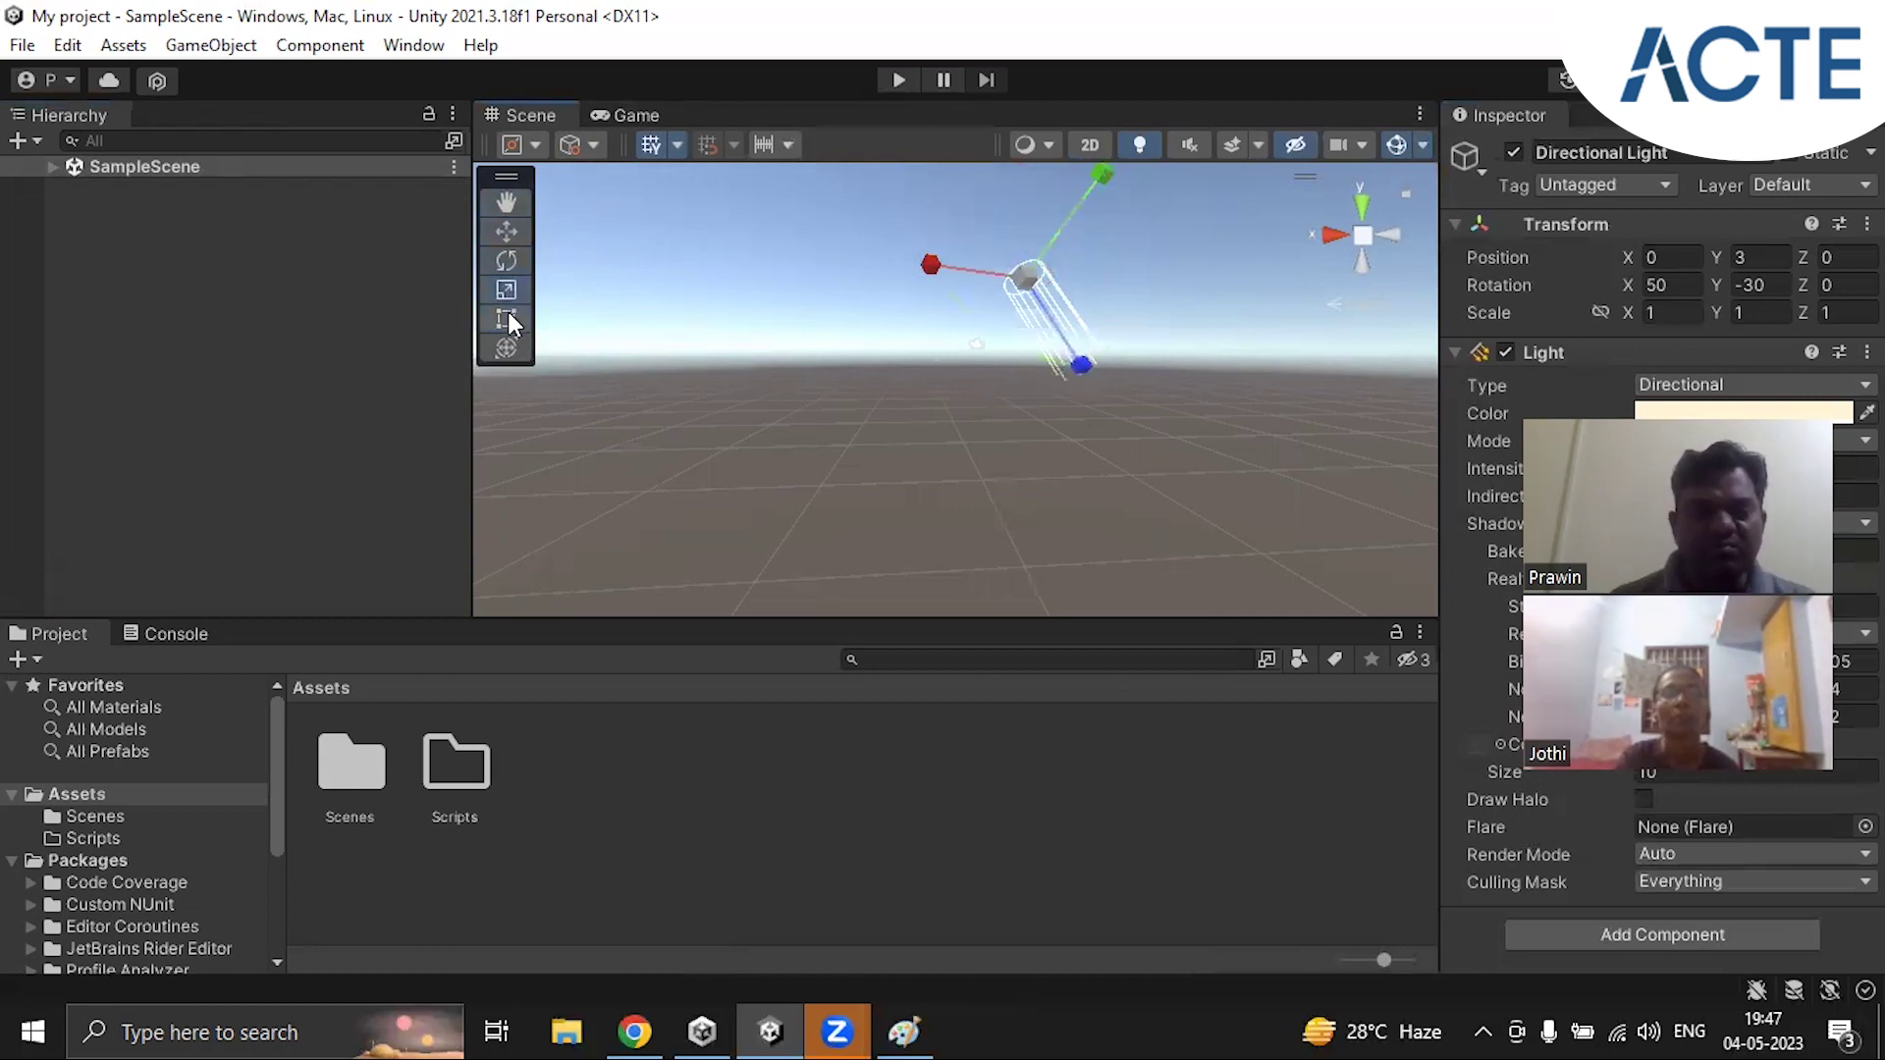
click(508, 322)
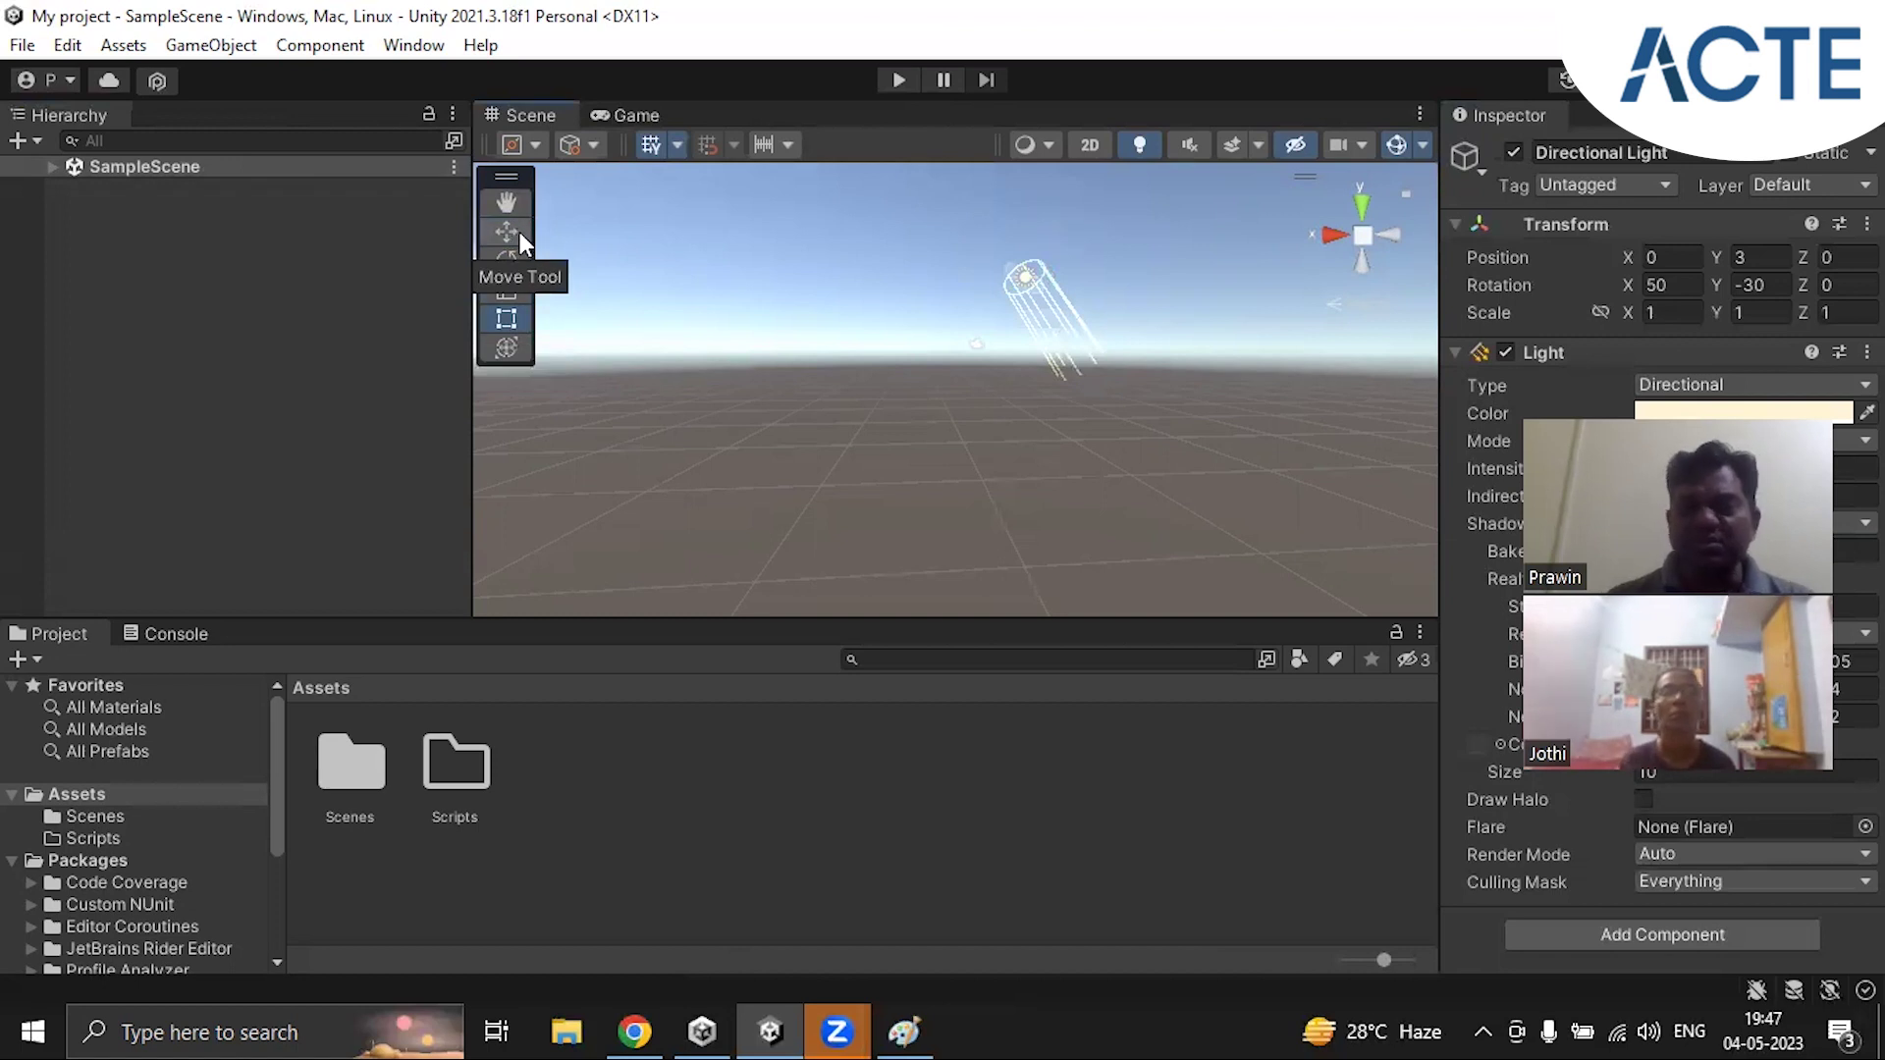
Step: Widen the Inspector and Hierarchy windows and expand SampleScene to list its objects
drag(1439, 332, 1283, 326)
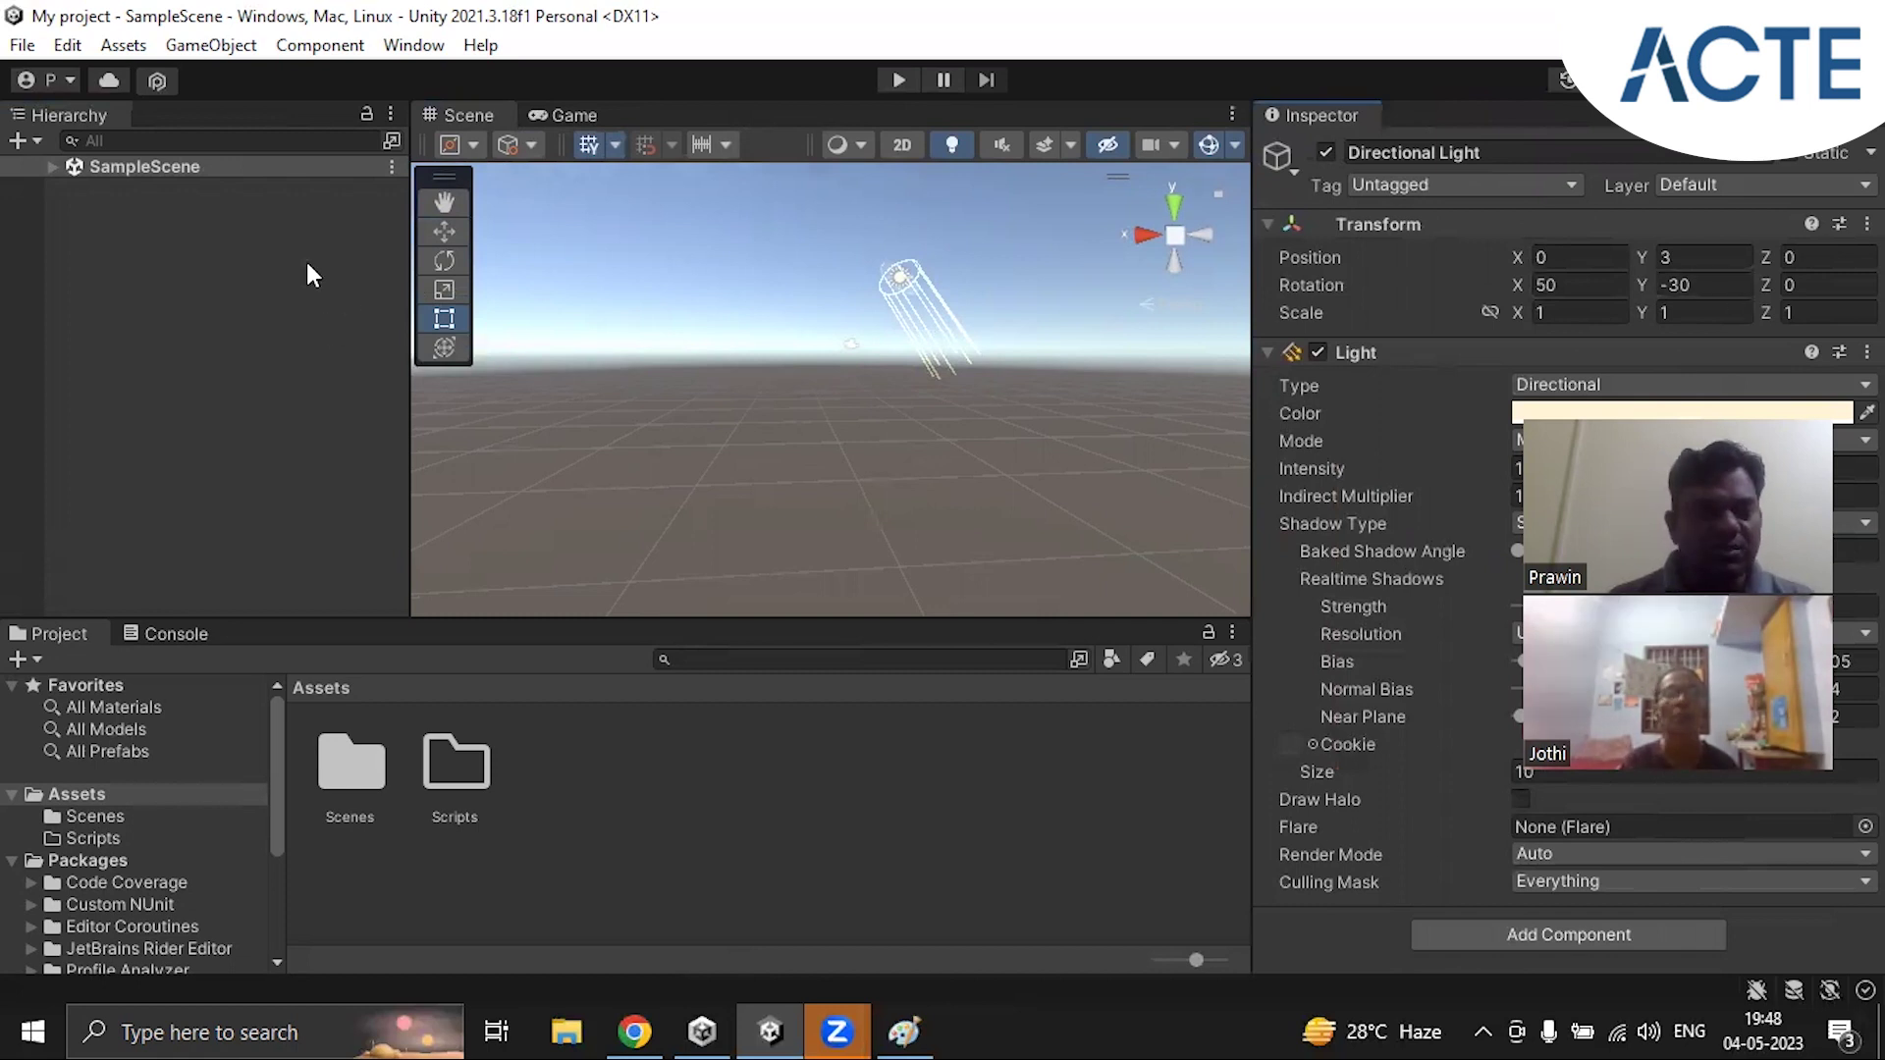
click(54, 167)
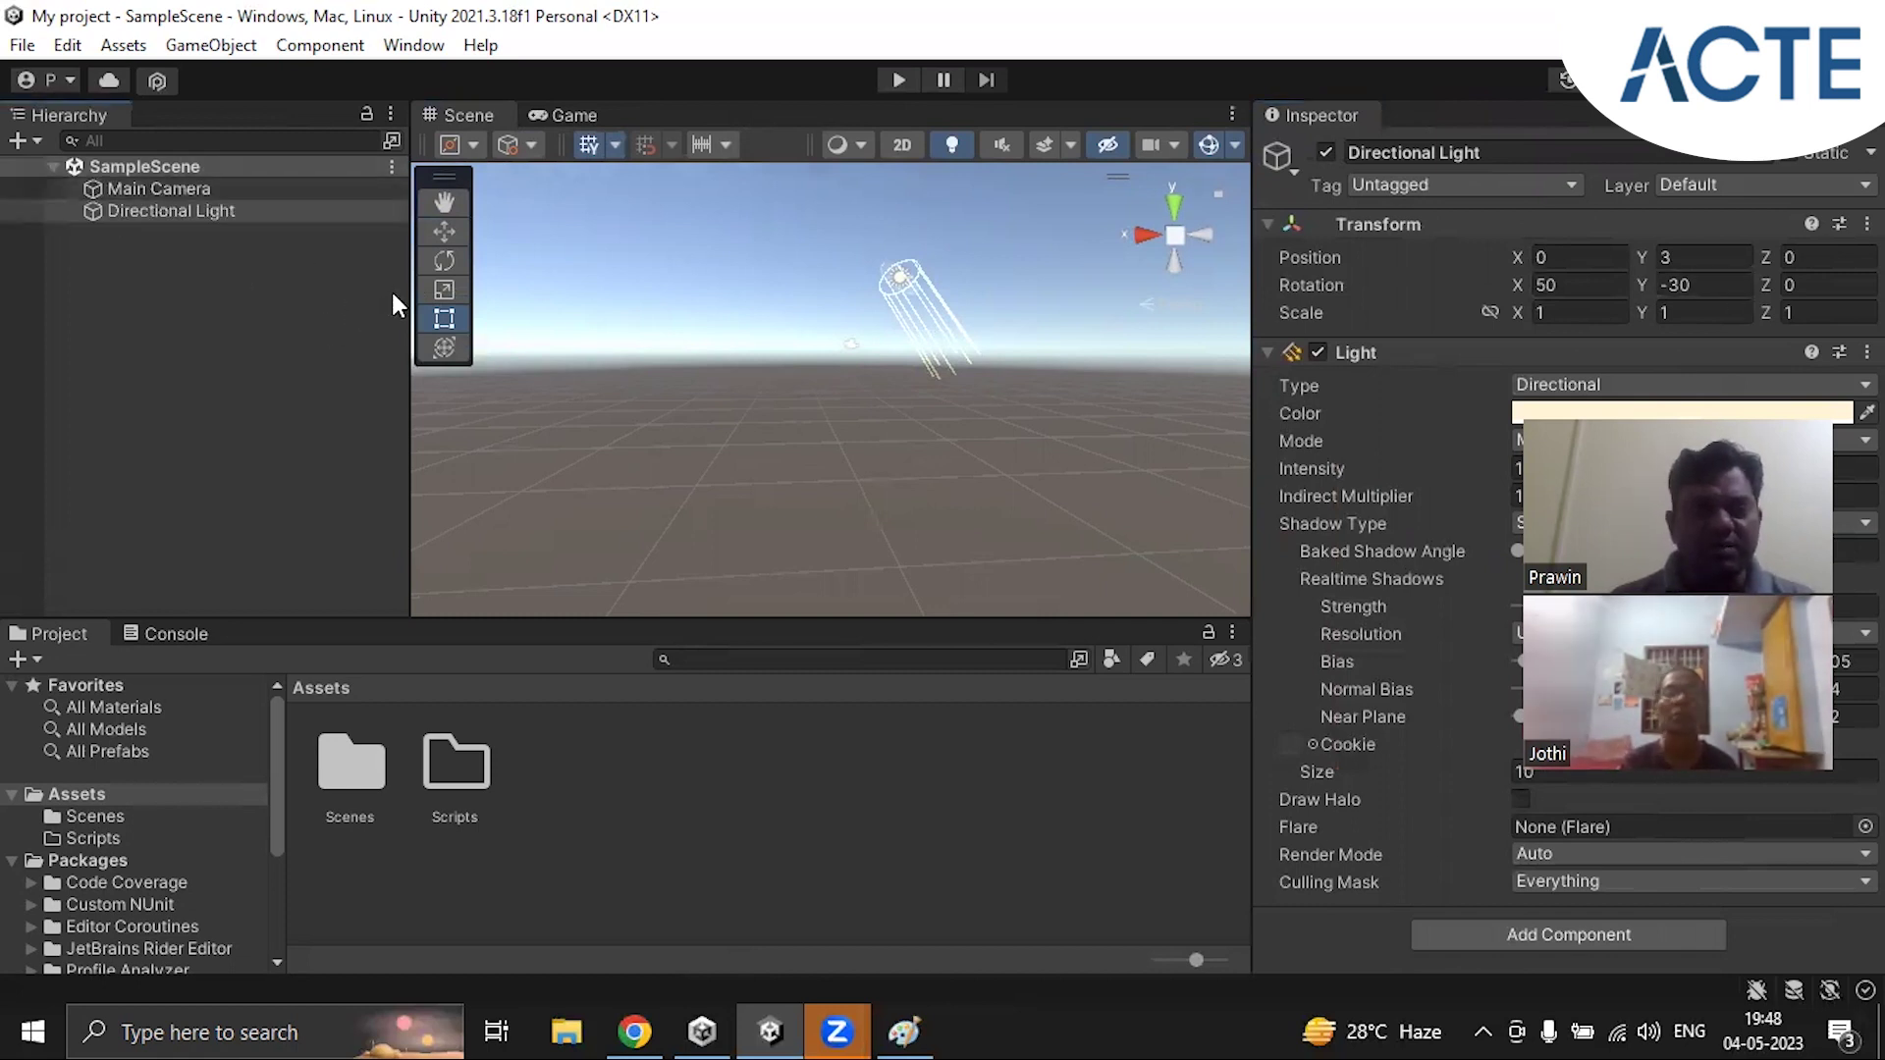
drag(410, 302, 495, 304)
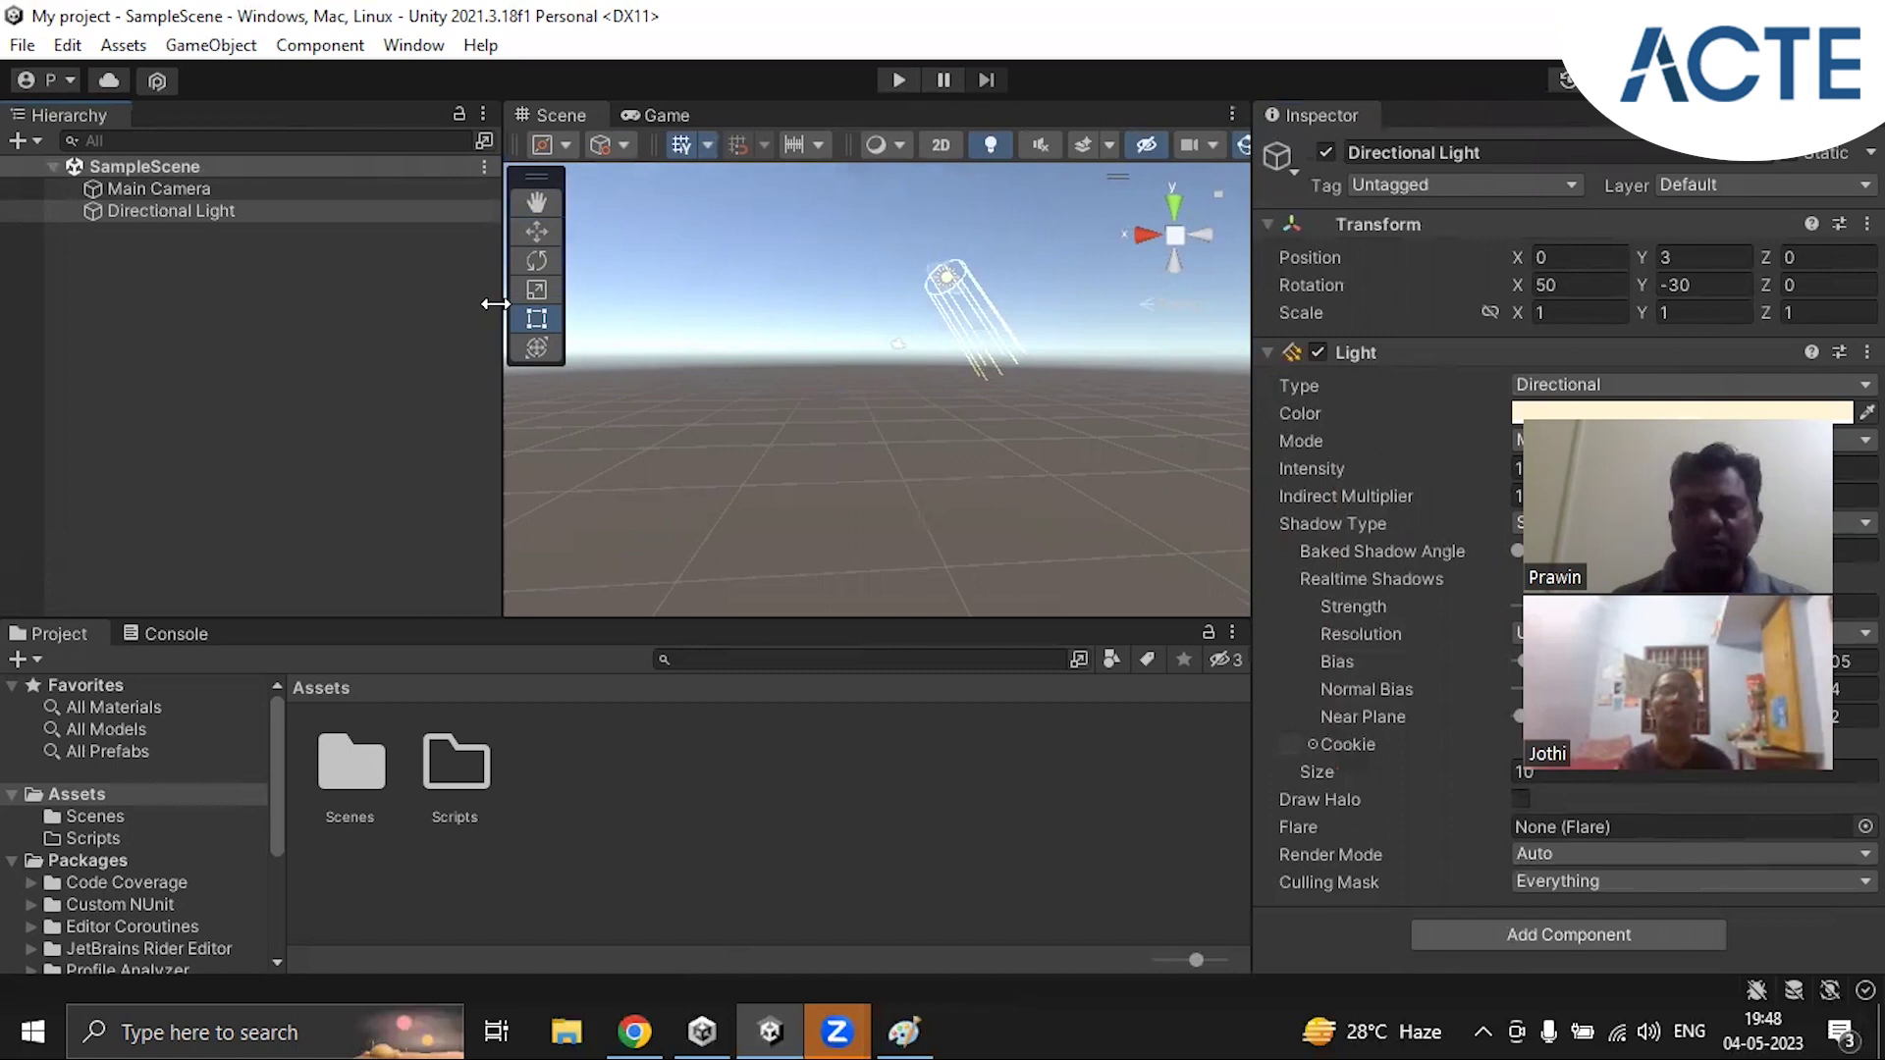
click(333, 331)
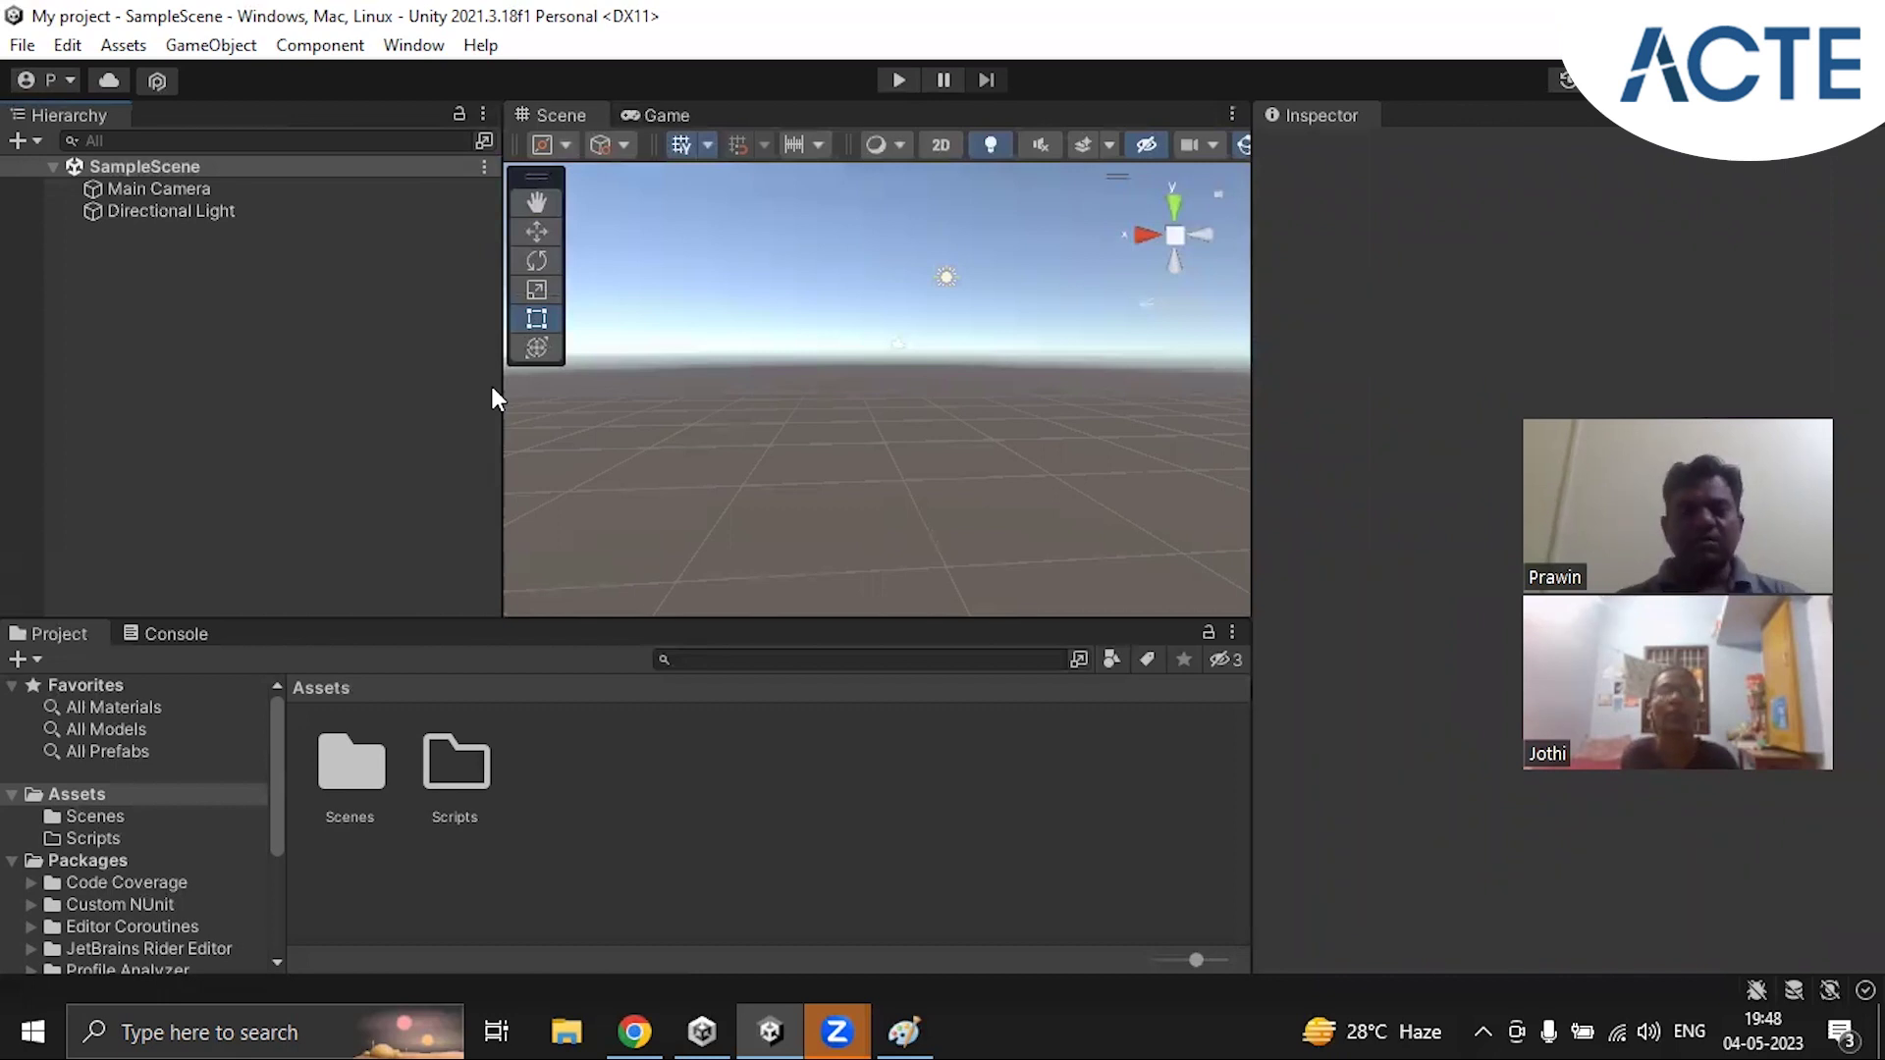
drag(504, 406, 449, 409)
Step: Add a 3D Cube object to SampleScene alongside the Main Camera and Directional Light
click(162, 220)
click(174, 189)
click(177, 280)
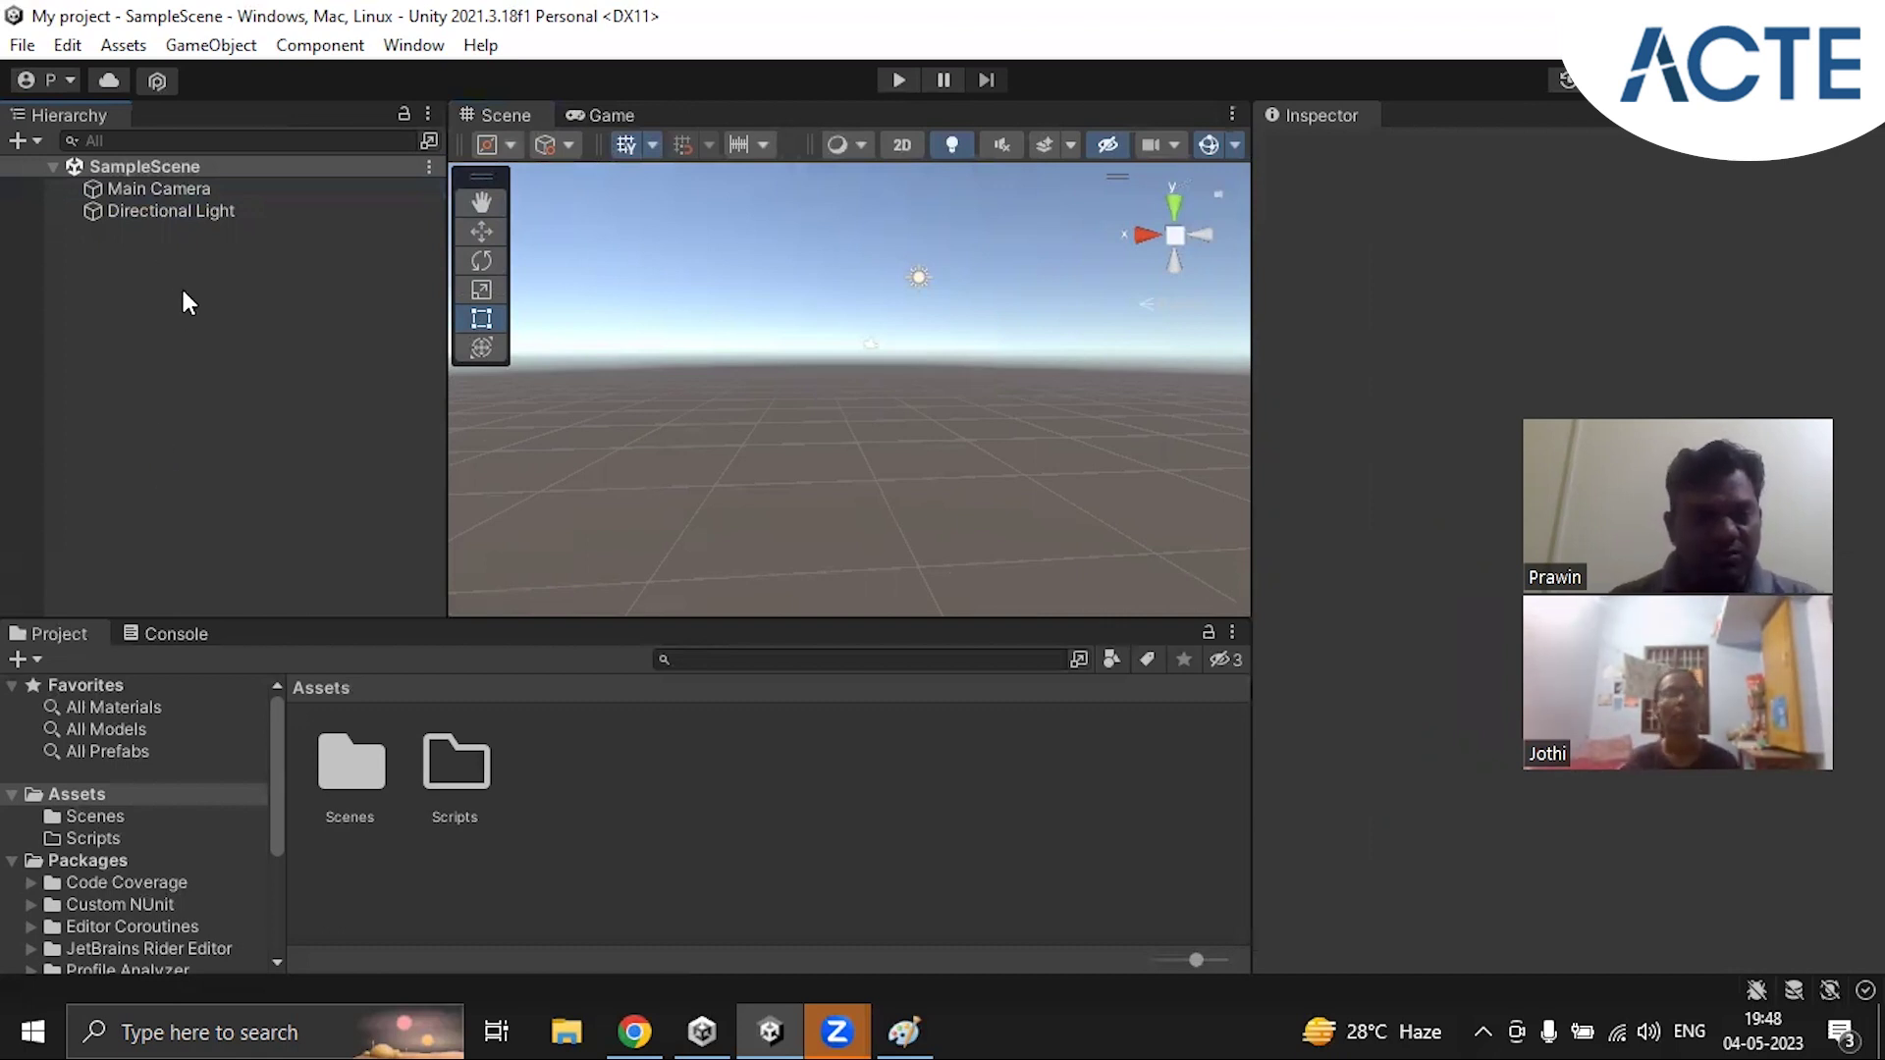
right_click(184, 292)
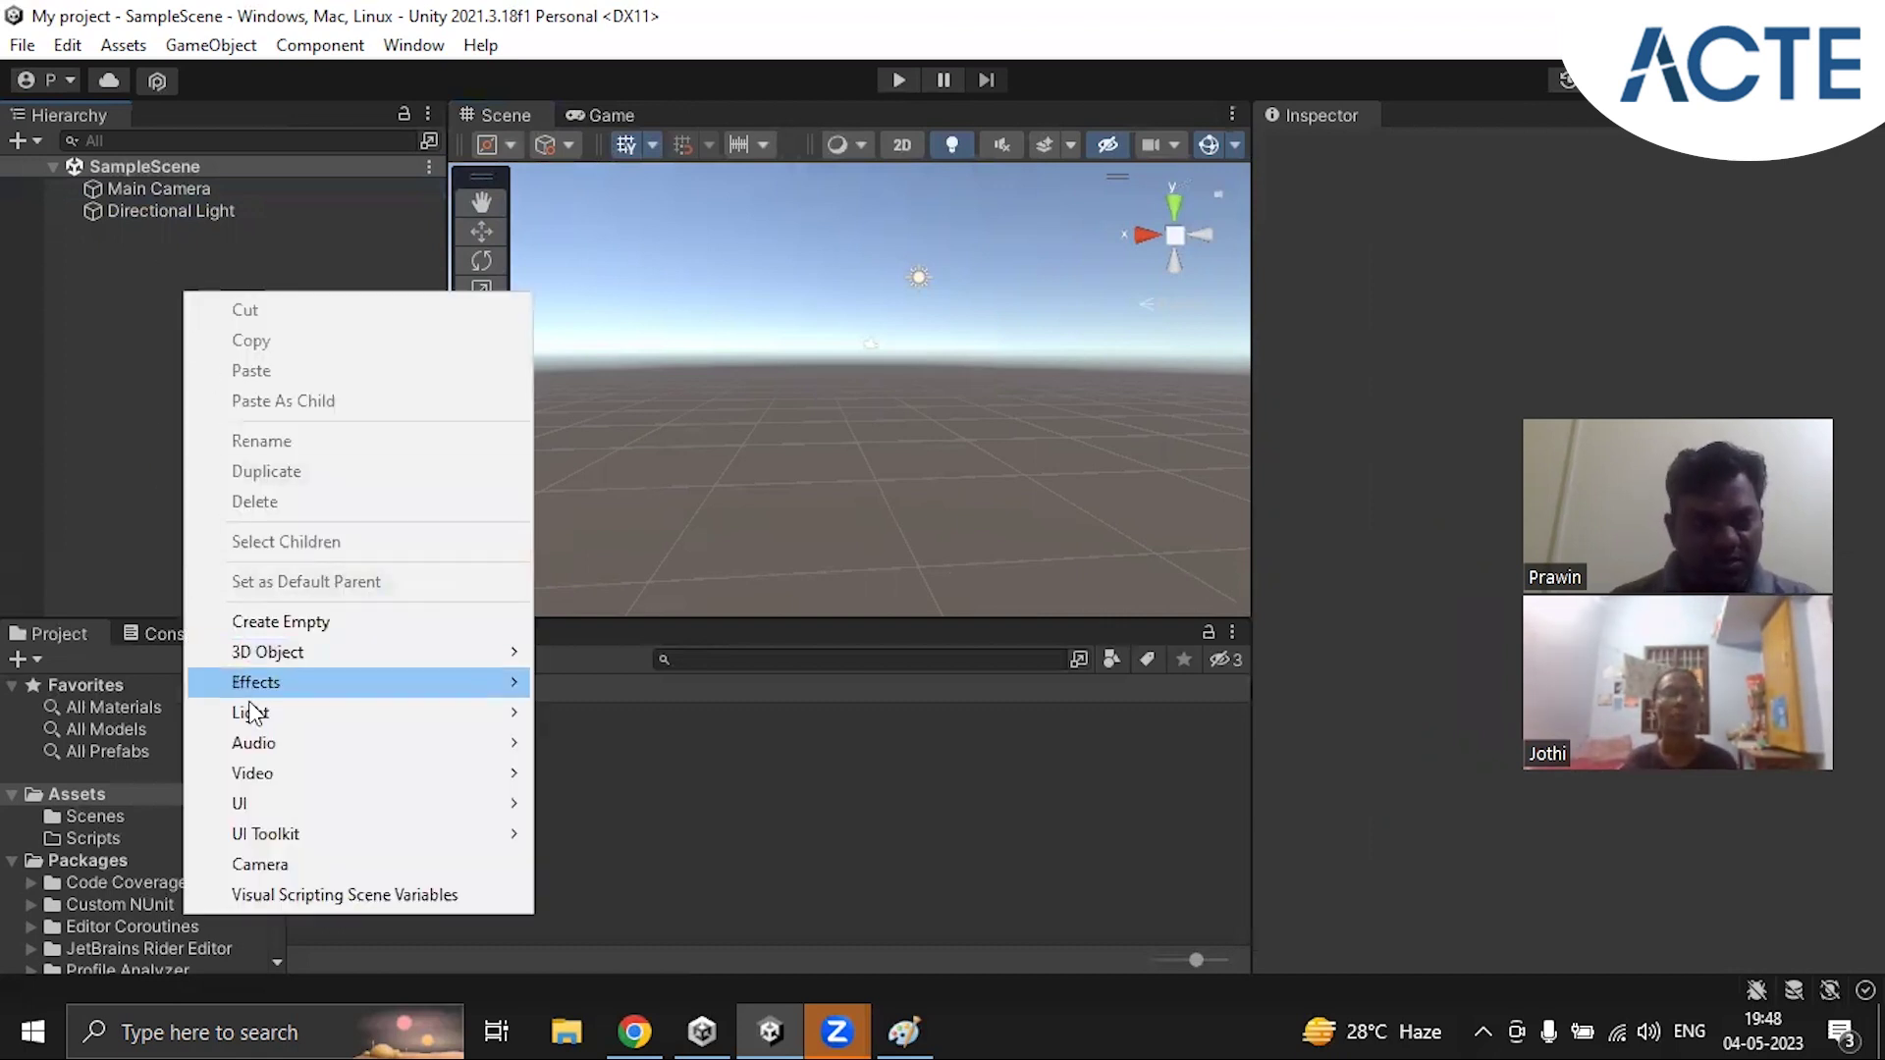
mouse_move(383, 660)
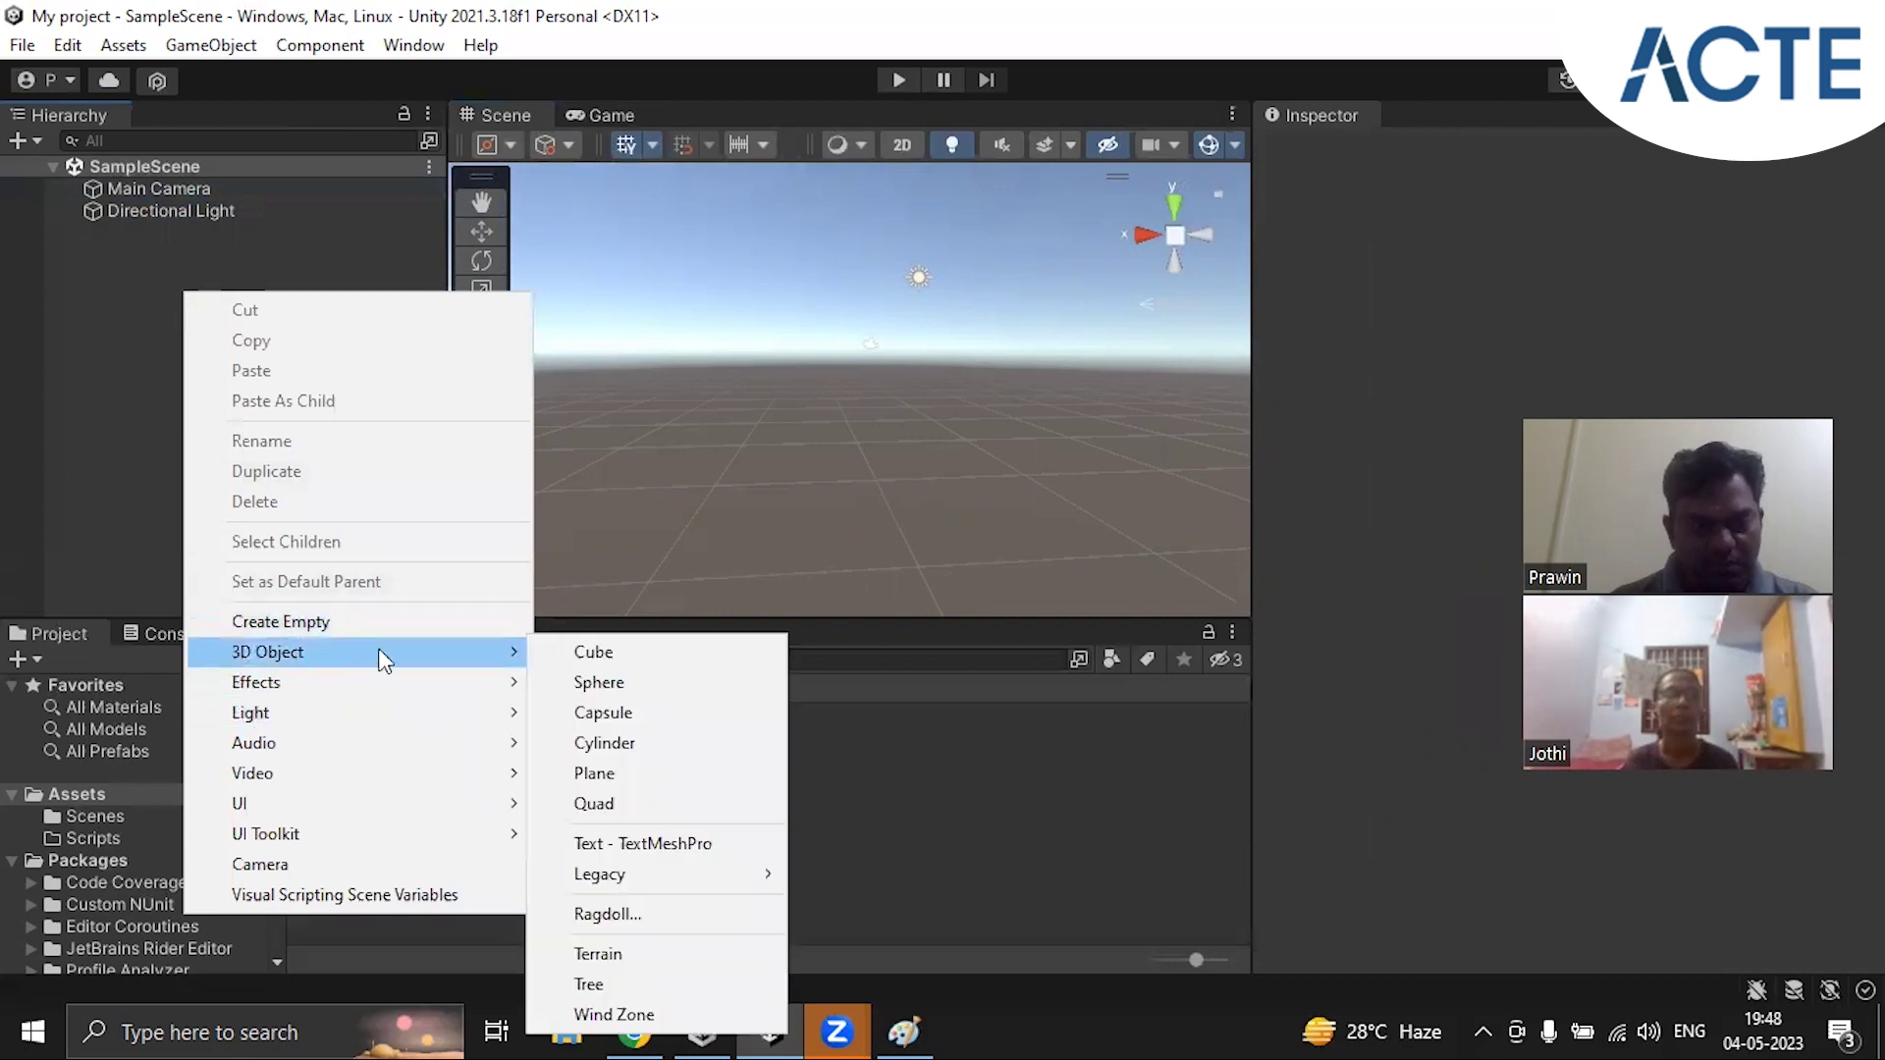
click(592, 650)
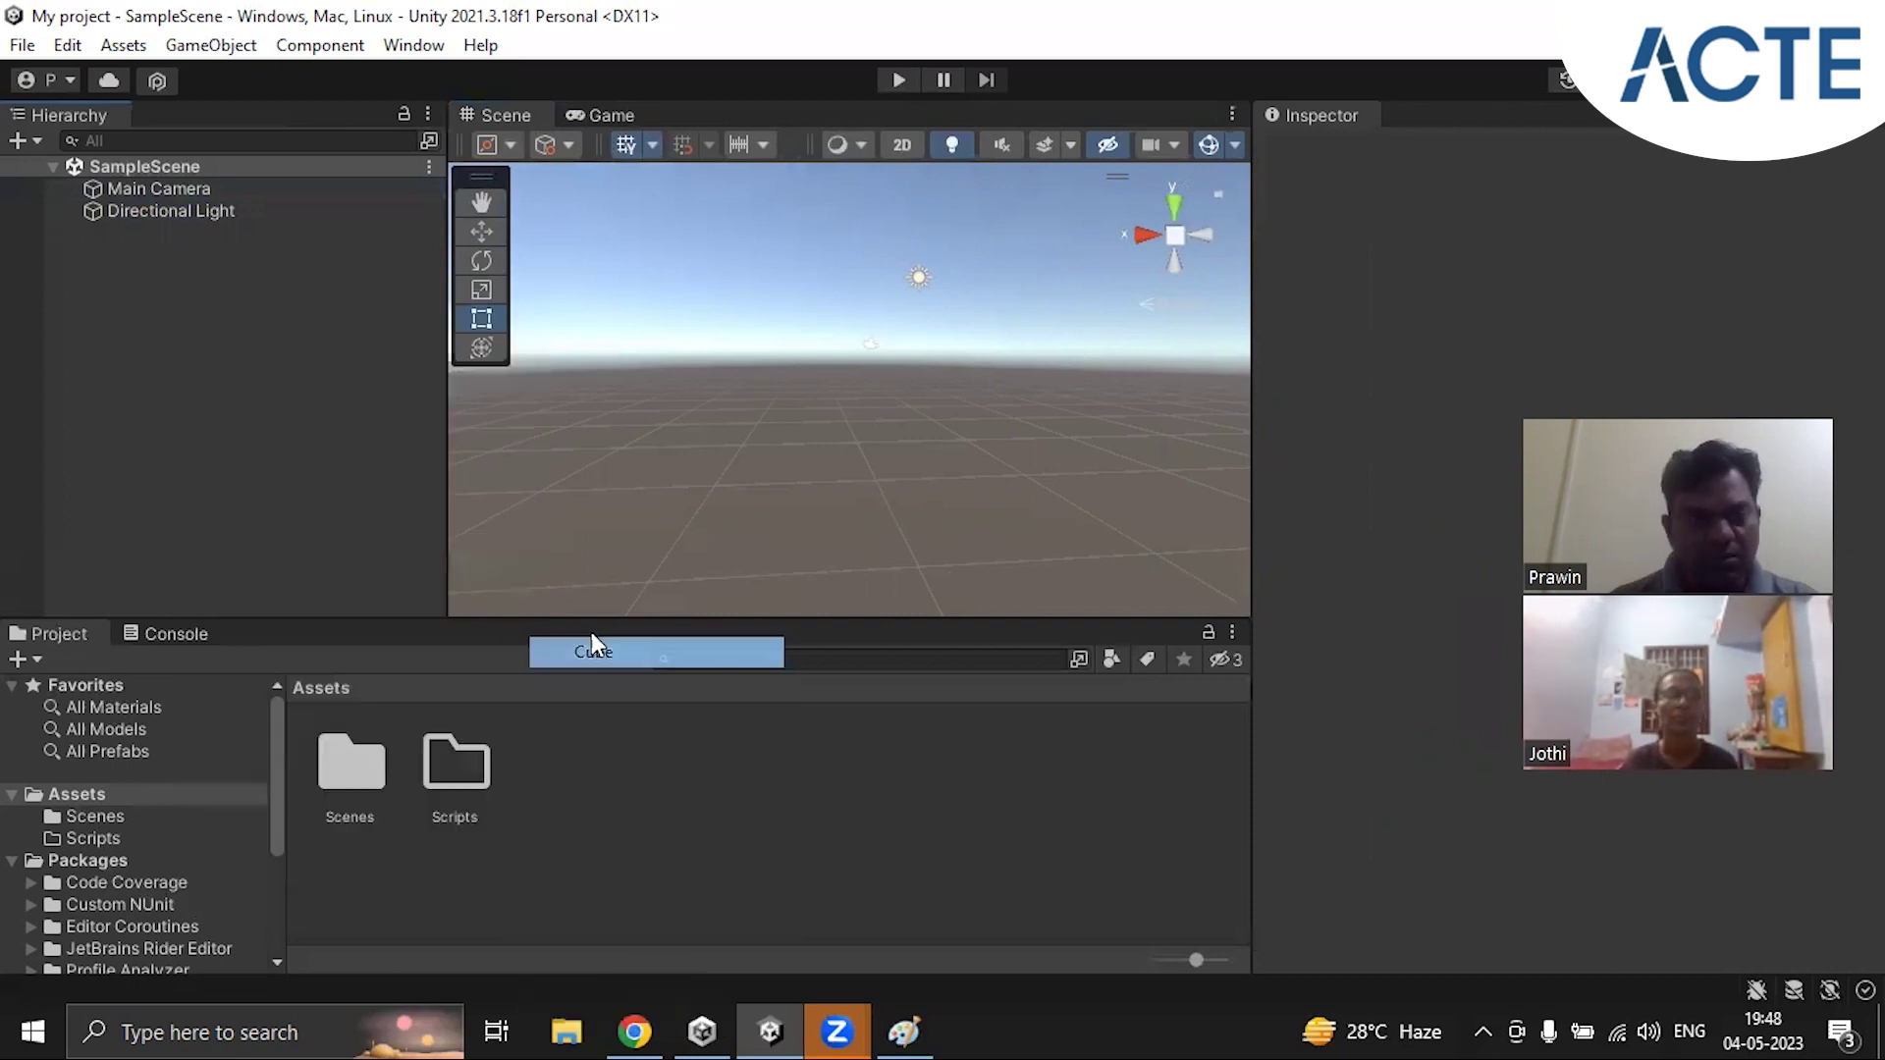
click(284, 348)
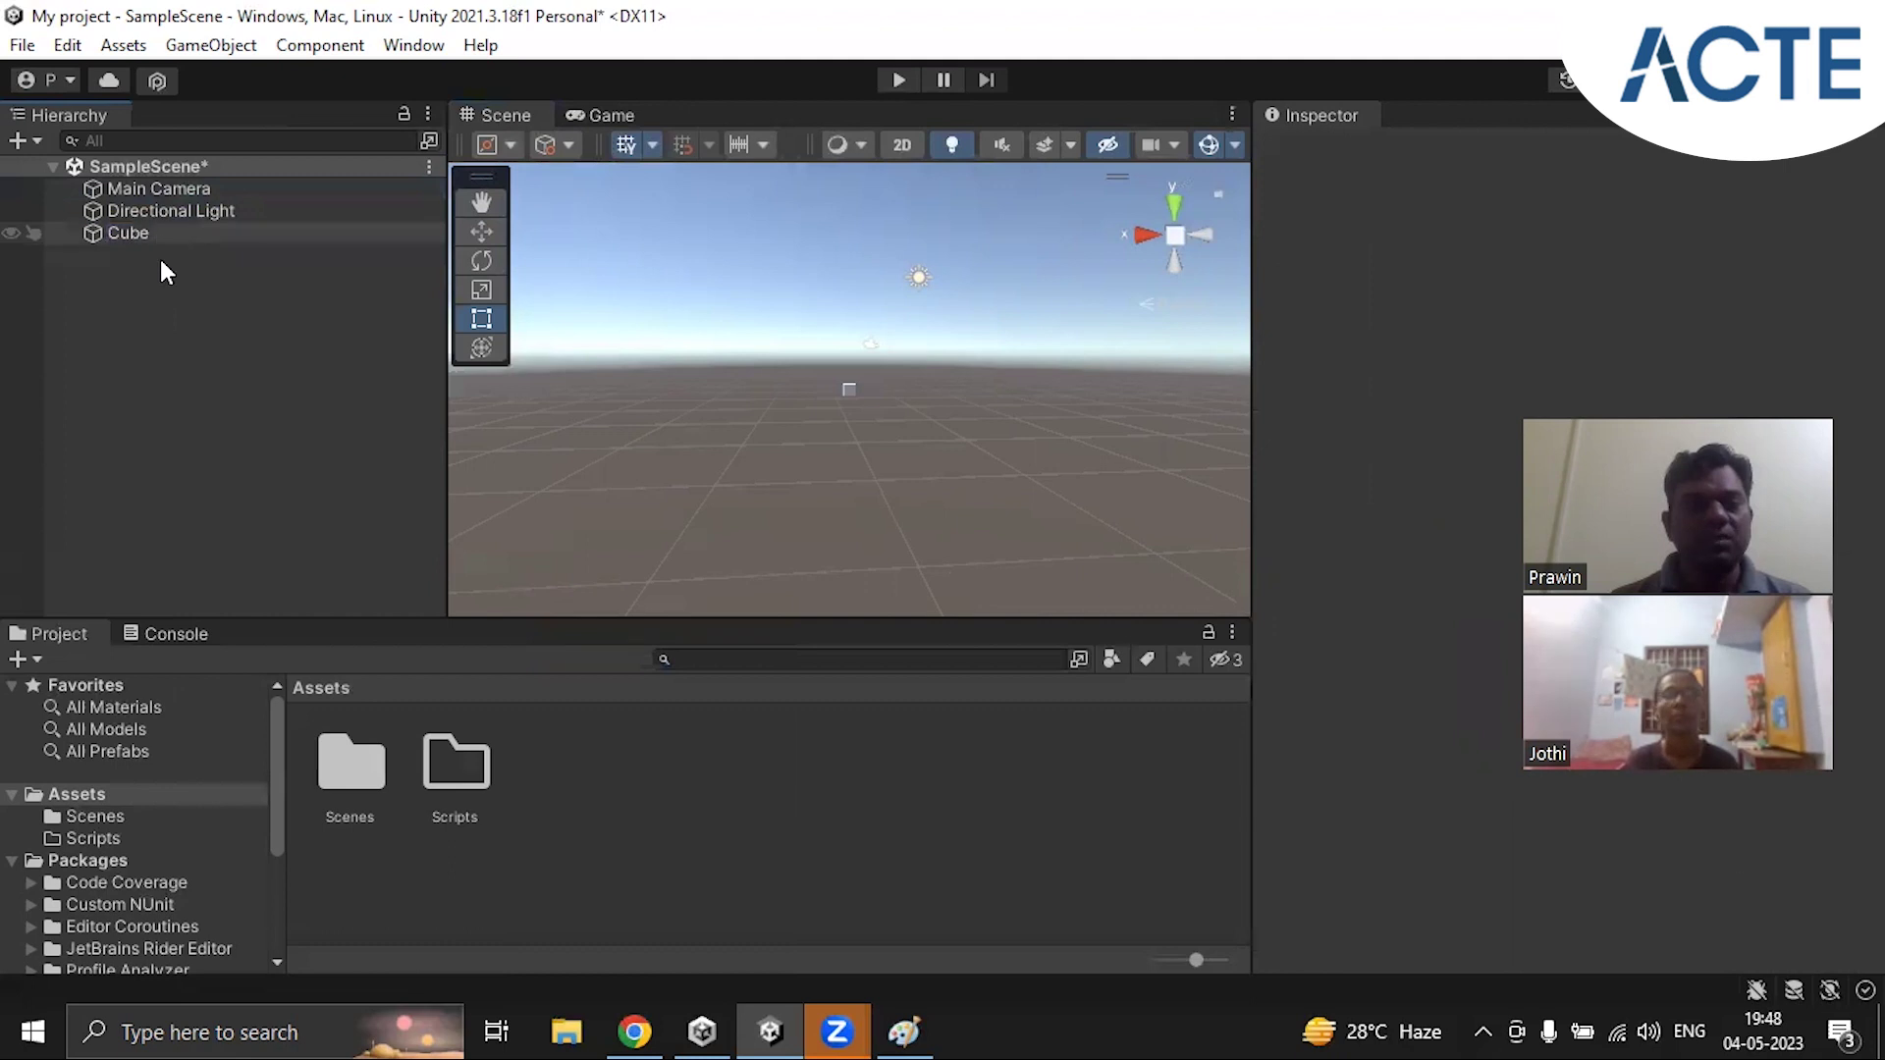
Step: Frame the Cube in the Scene view and show its components in the Inspector
click(121, 234)
key(f)
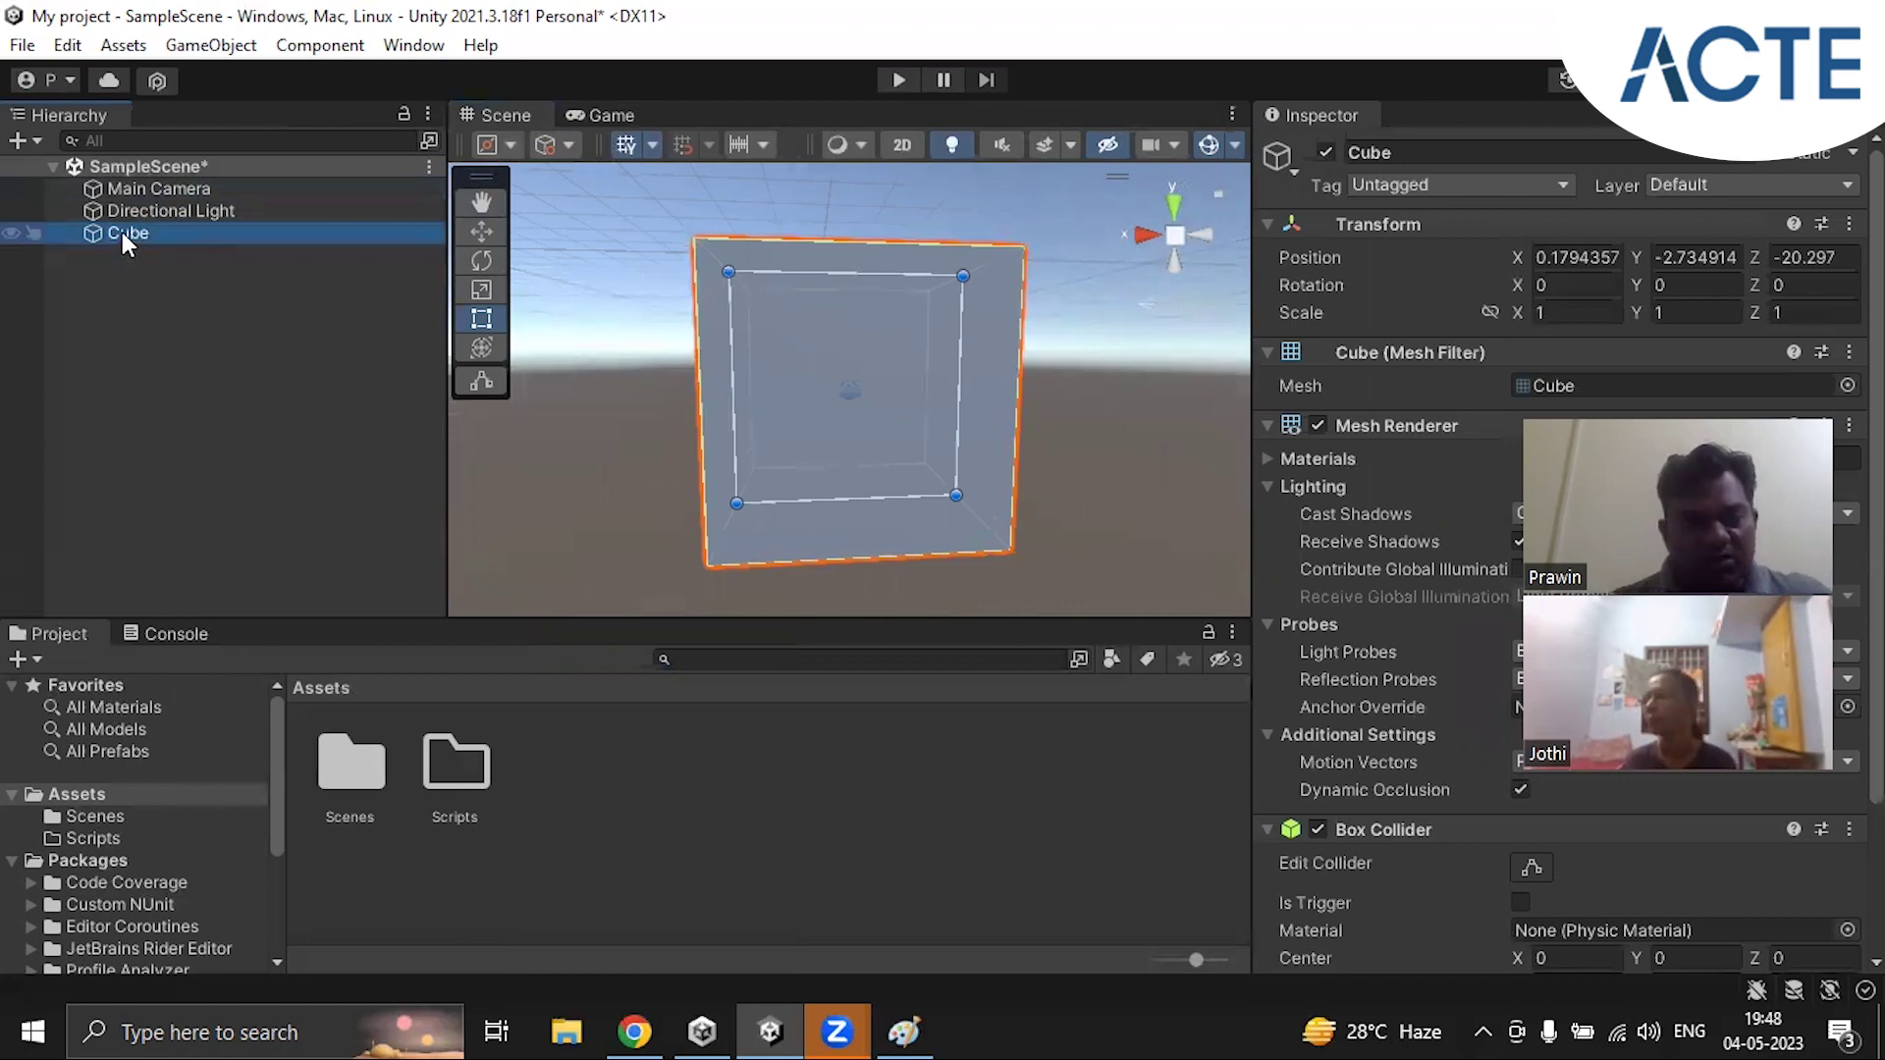
click(115, 297)
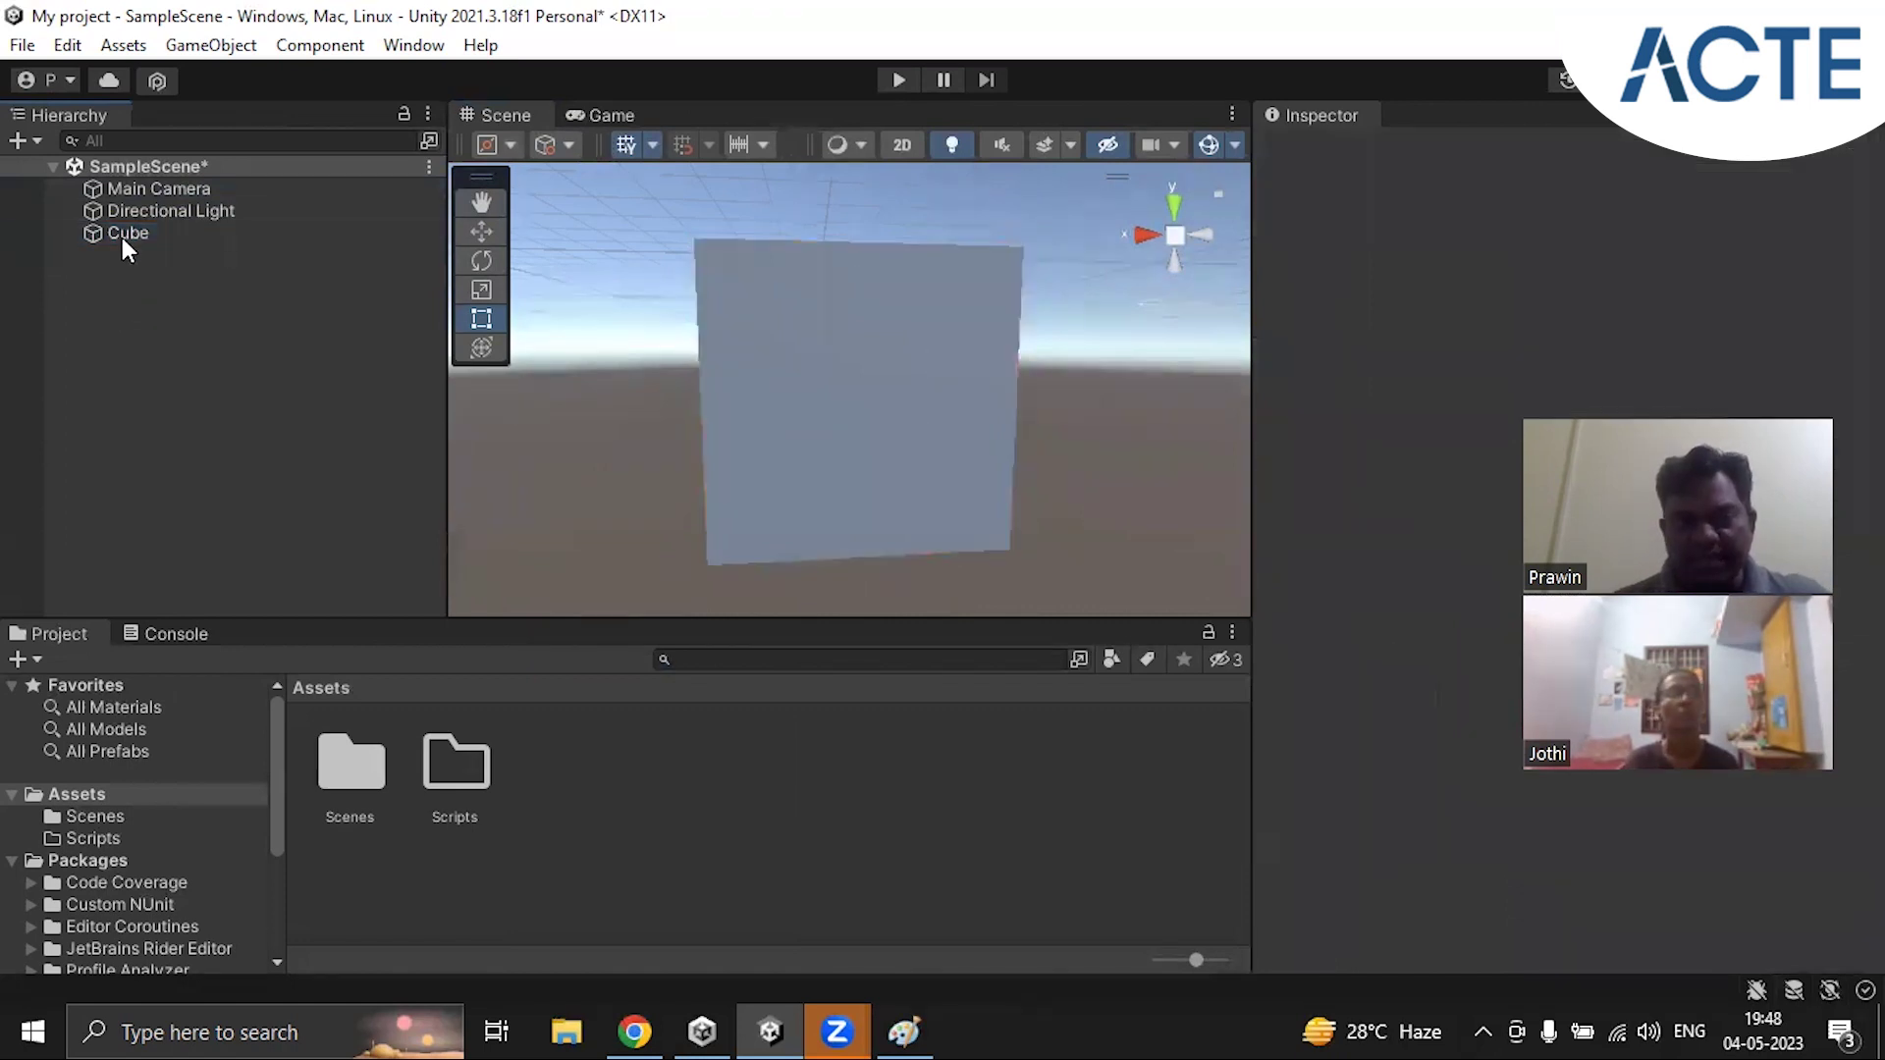
click(122, 237)
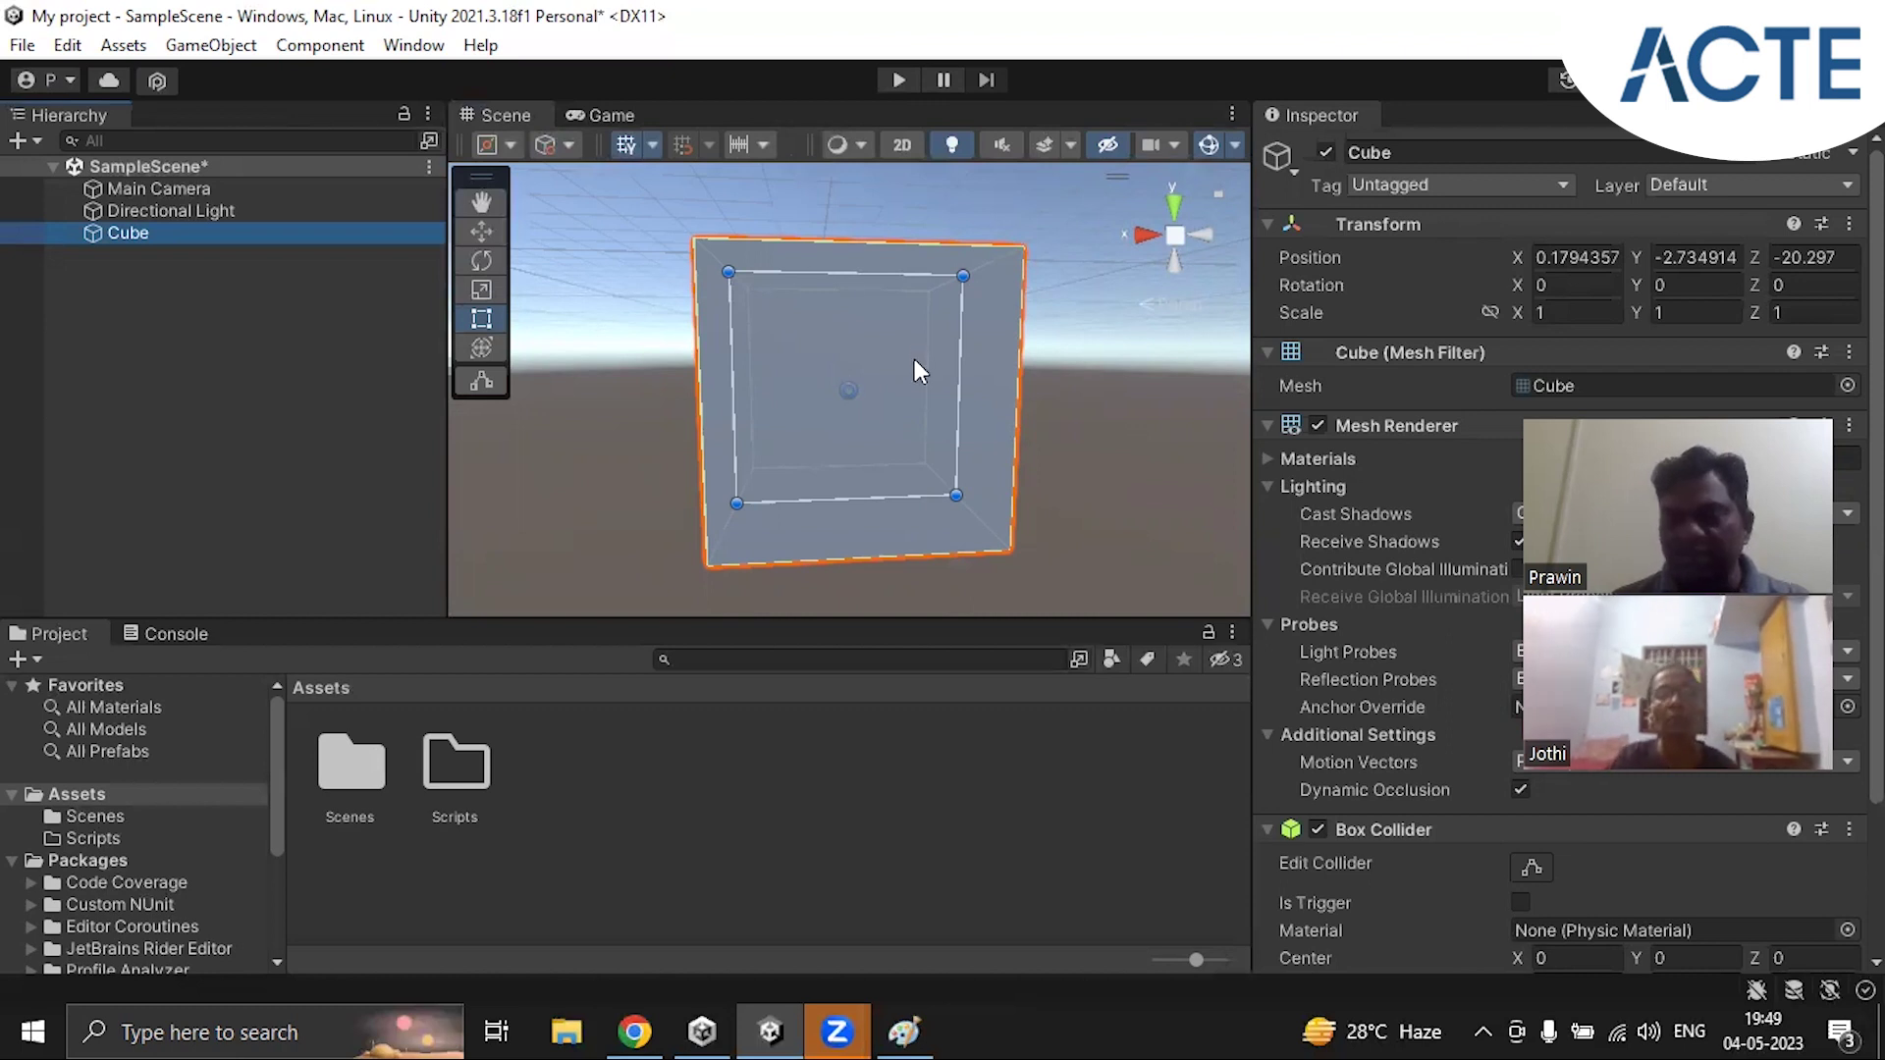
Step: Examine the selected cube at different distances and from an angle that shows its top and side faces
scroll(915, 351, down, 3)
scroll(913, 359, down, 2)
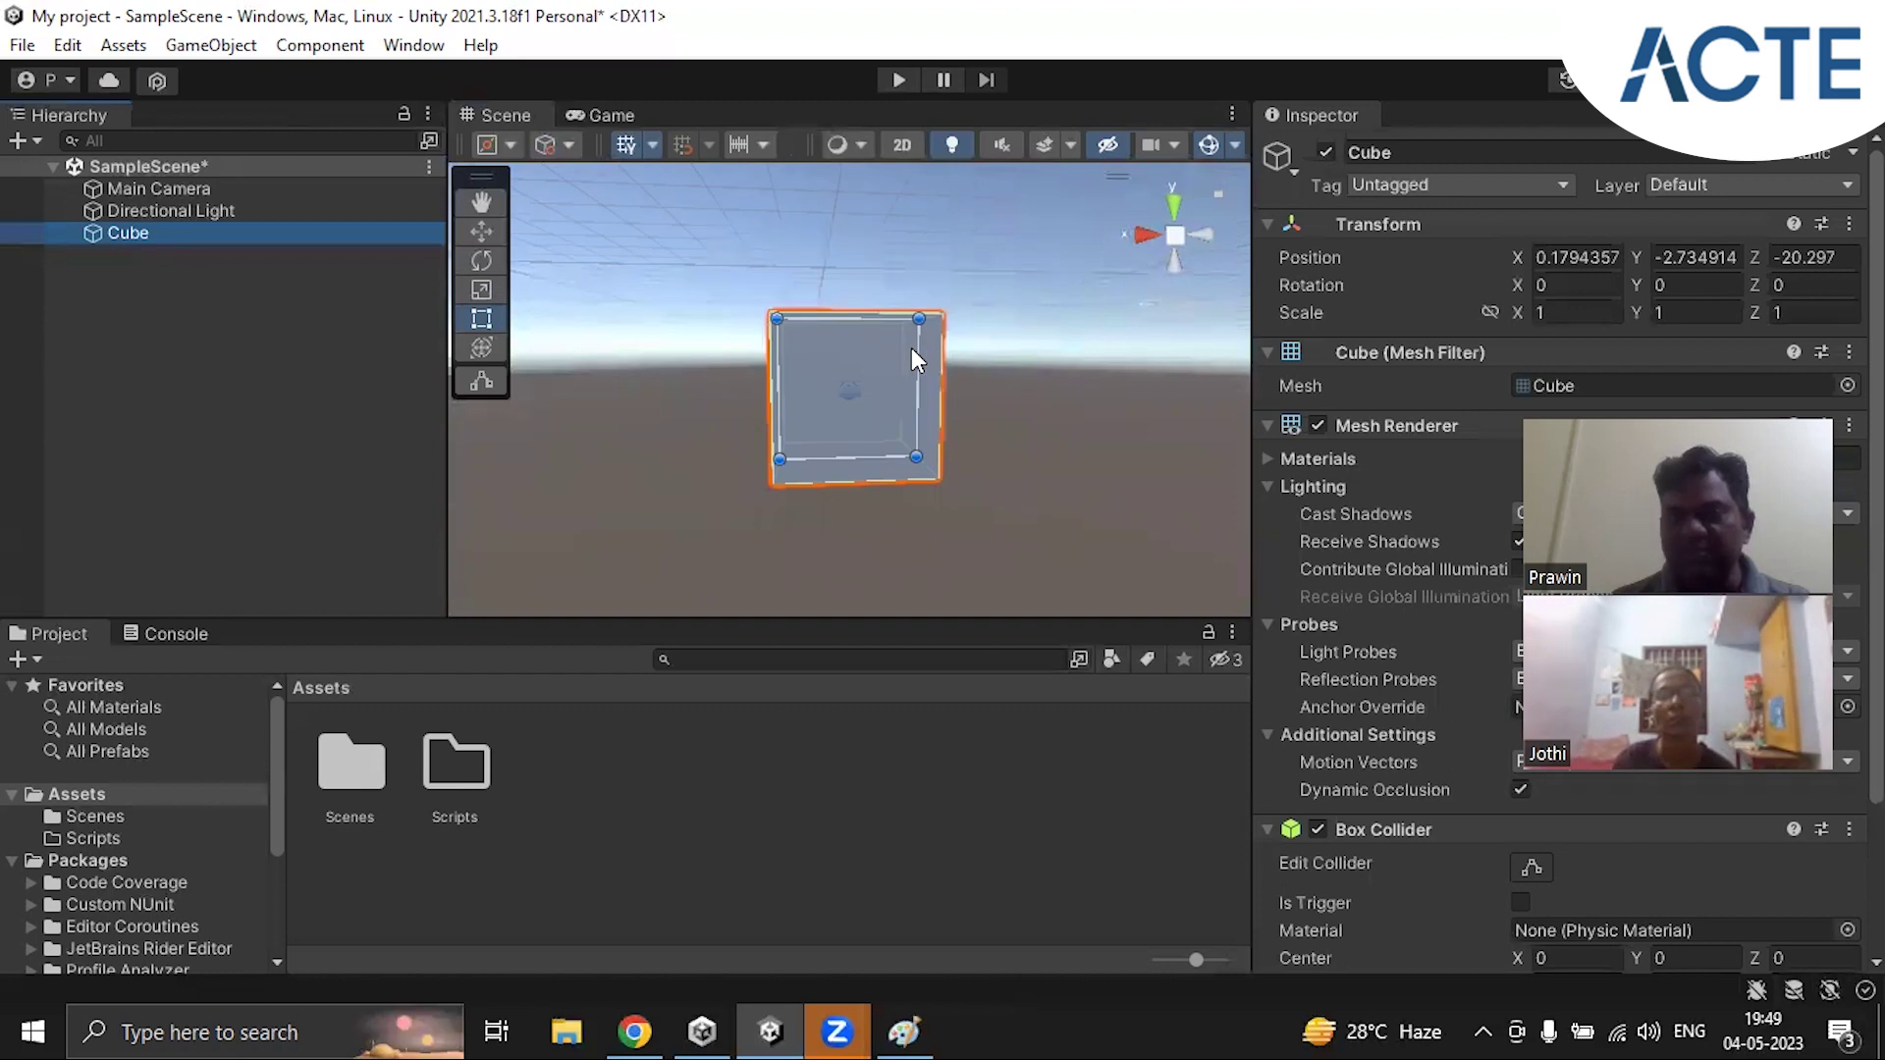
scroll(868, 310, up, 3)
scroll(868, 309, up, 2)
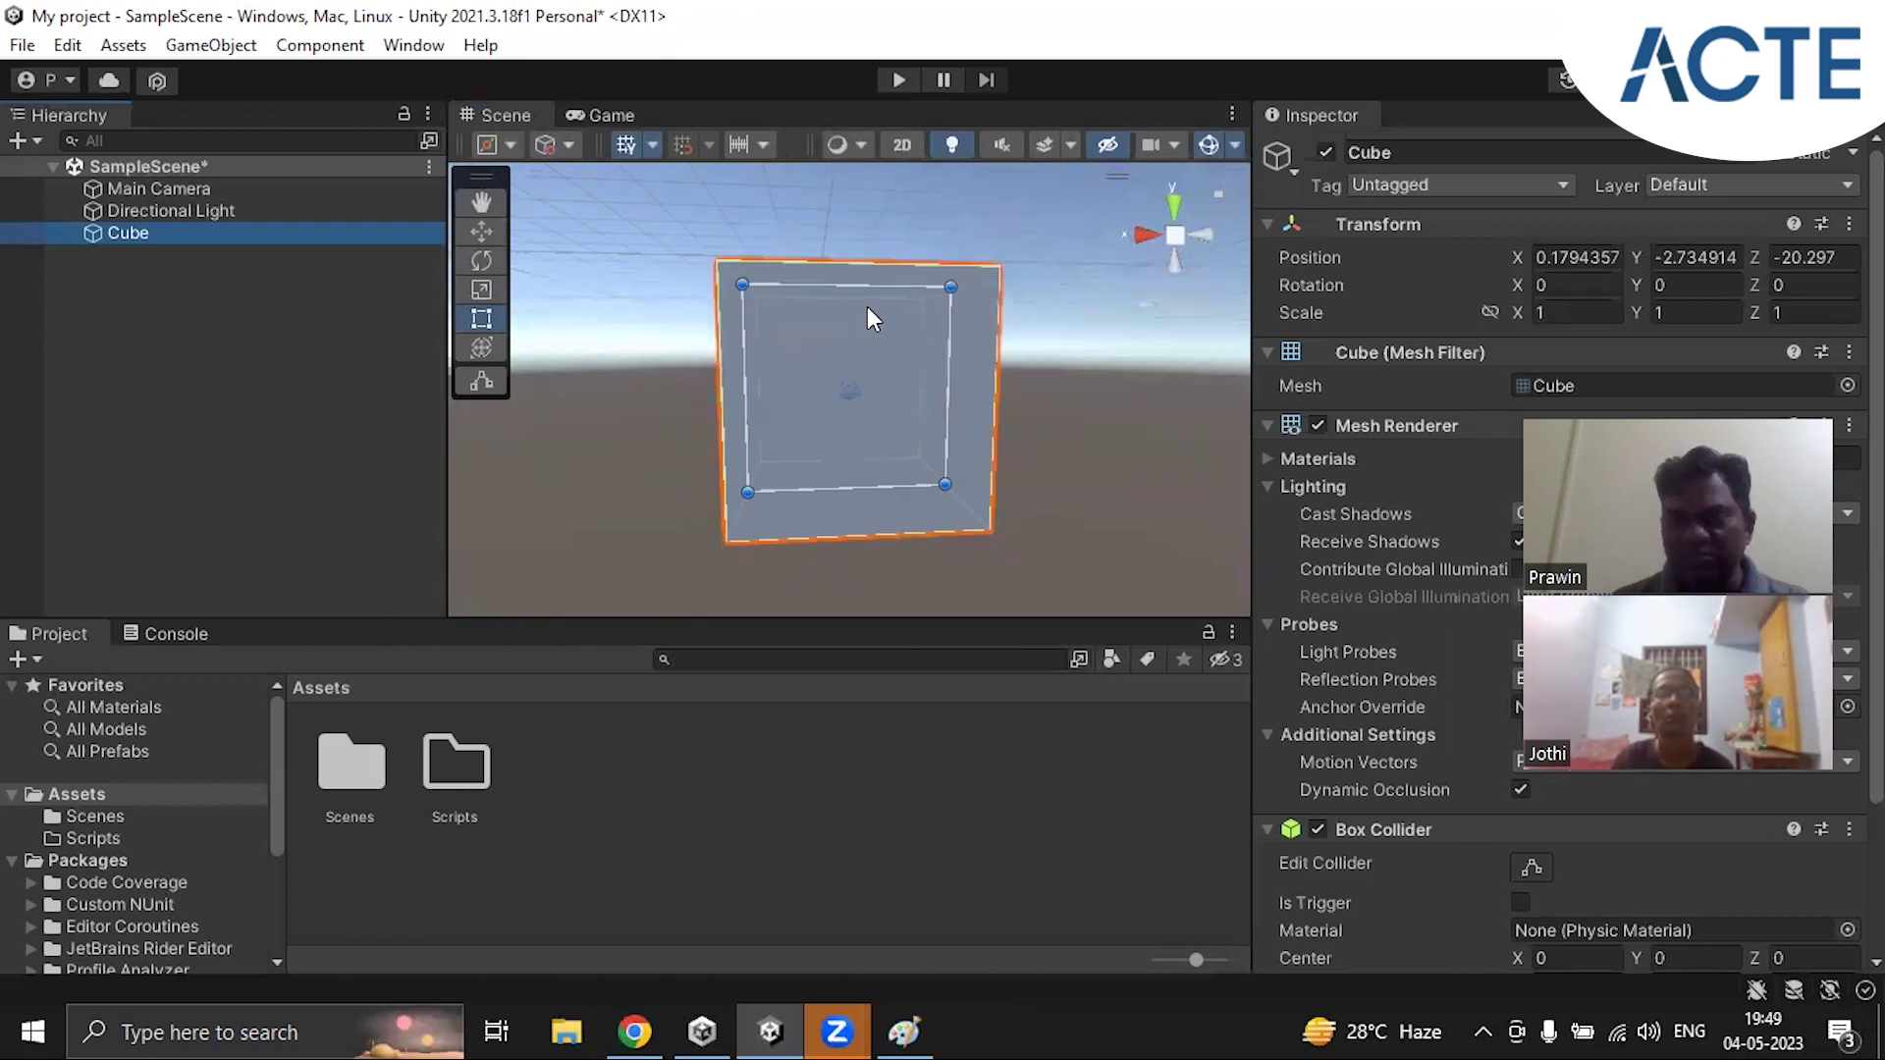
scroll(868, 307, down, 1)
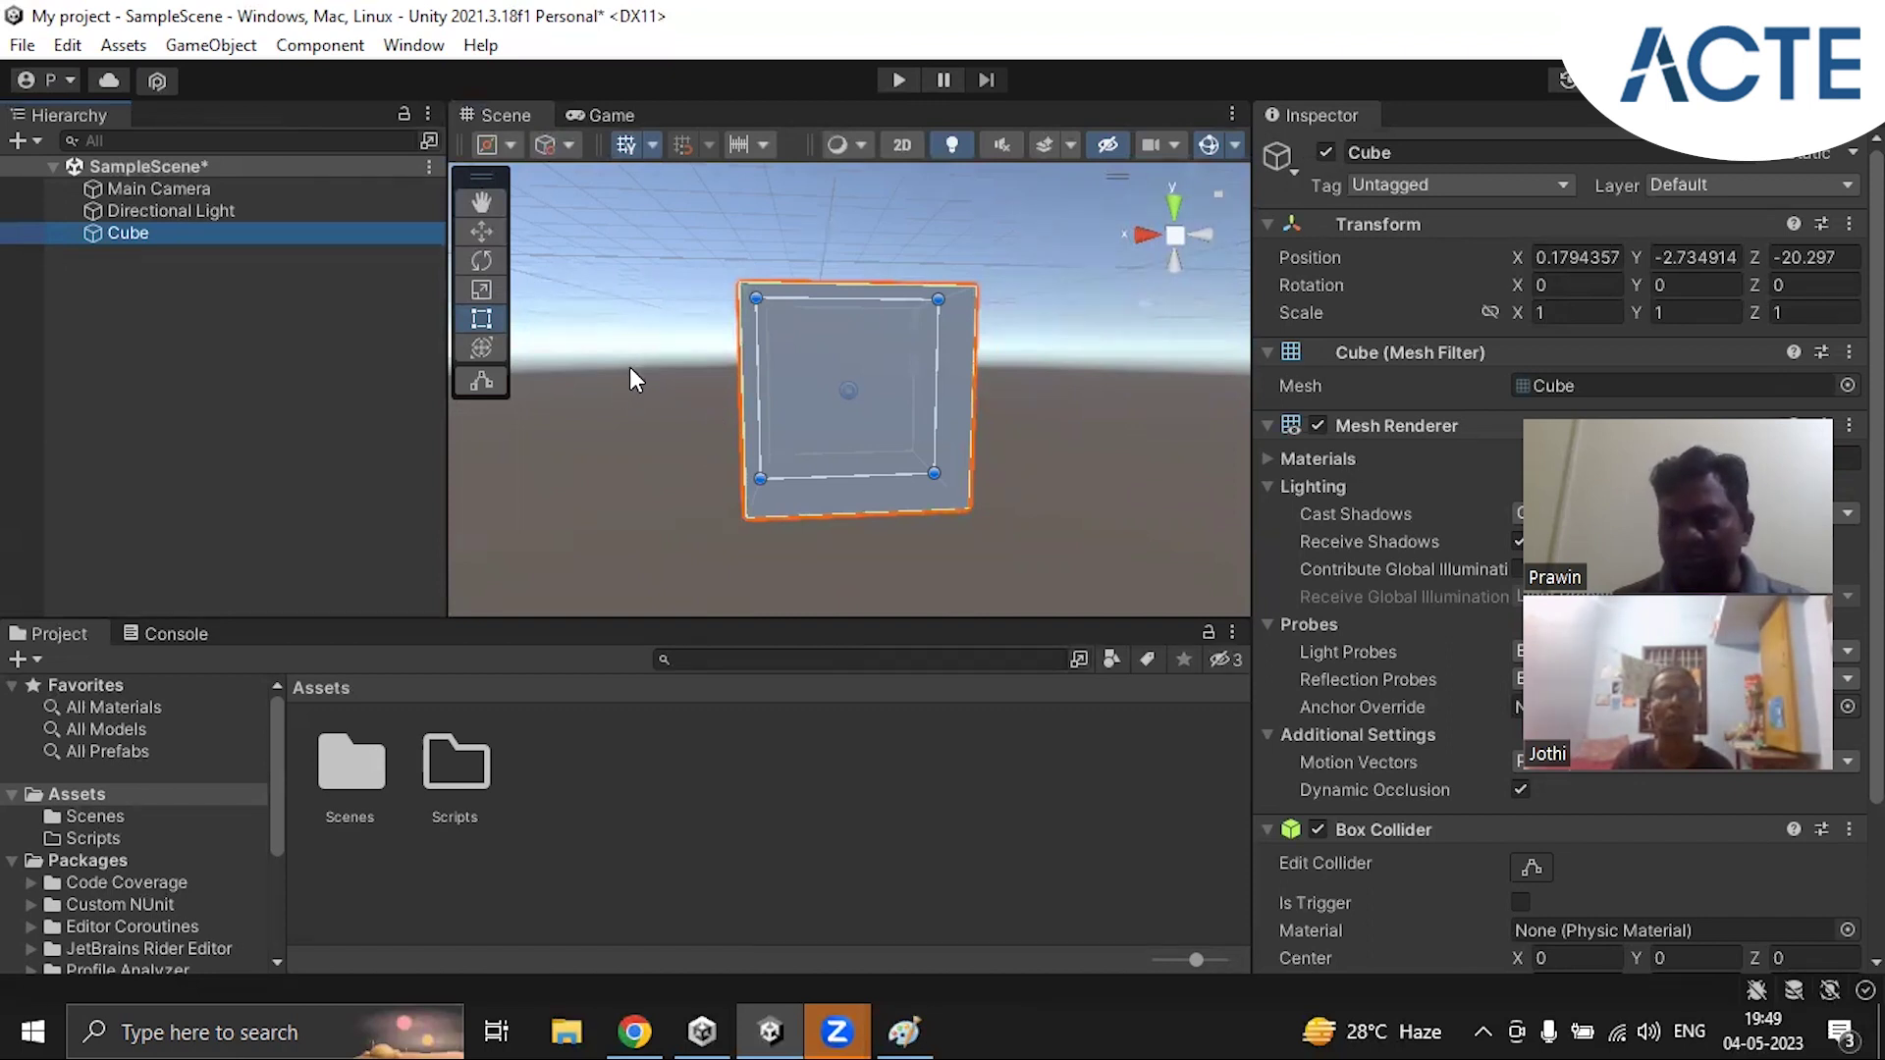
alt+drag(631, 370, 686, 392)
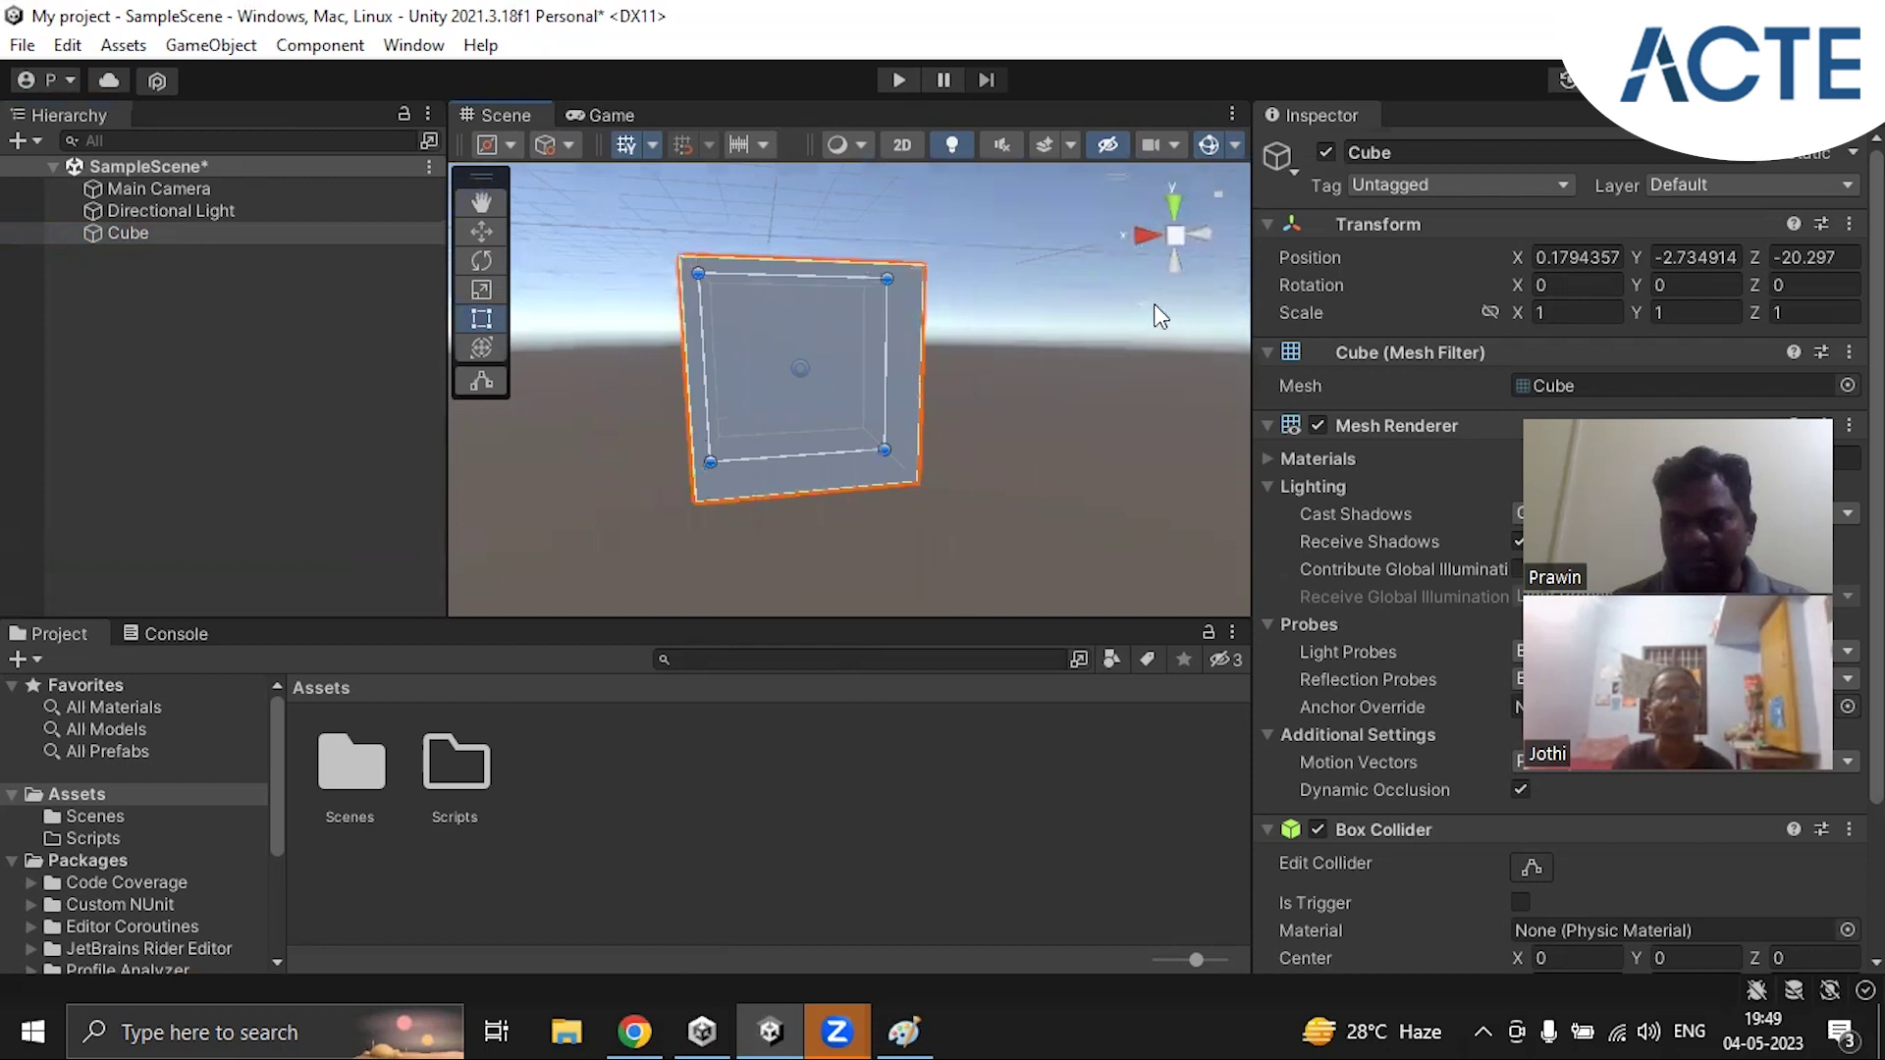
alt+drag(1066, 271, 1157, 340)
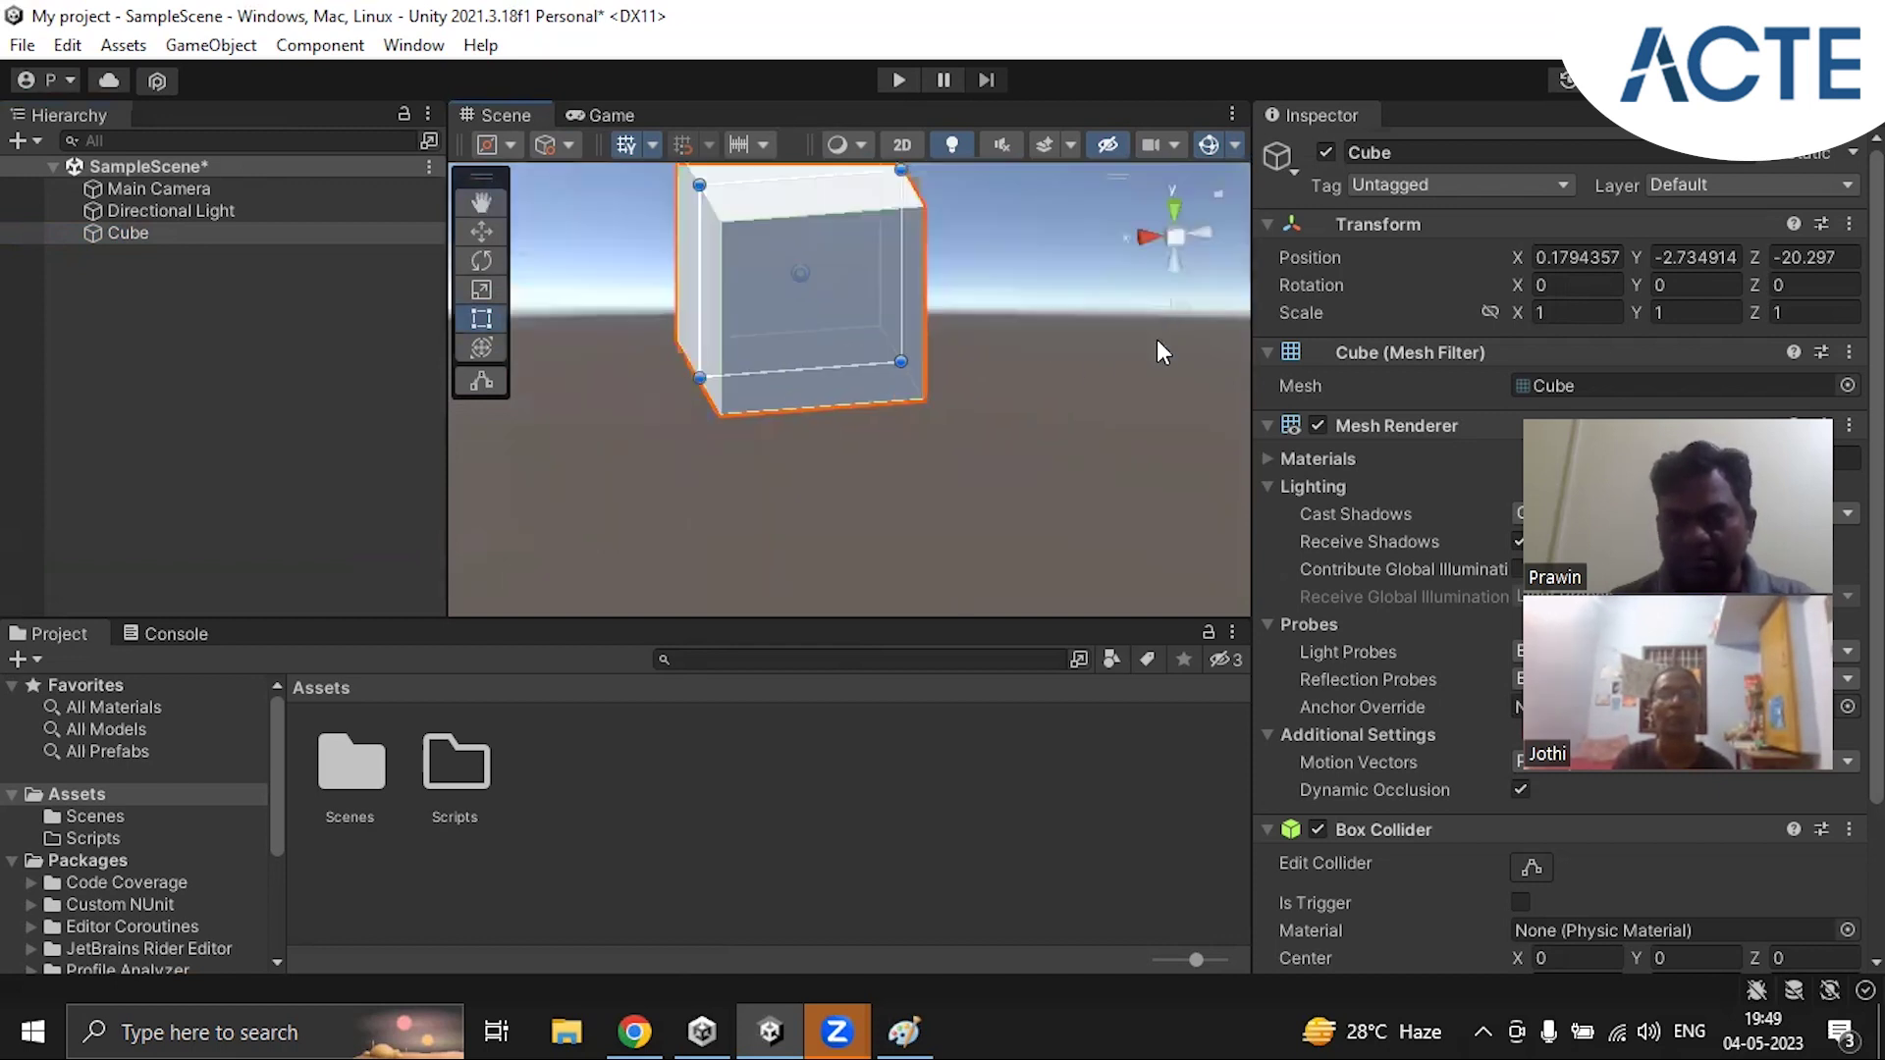
alt+drag(823, 398, 854, 484)
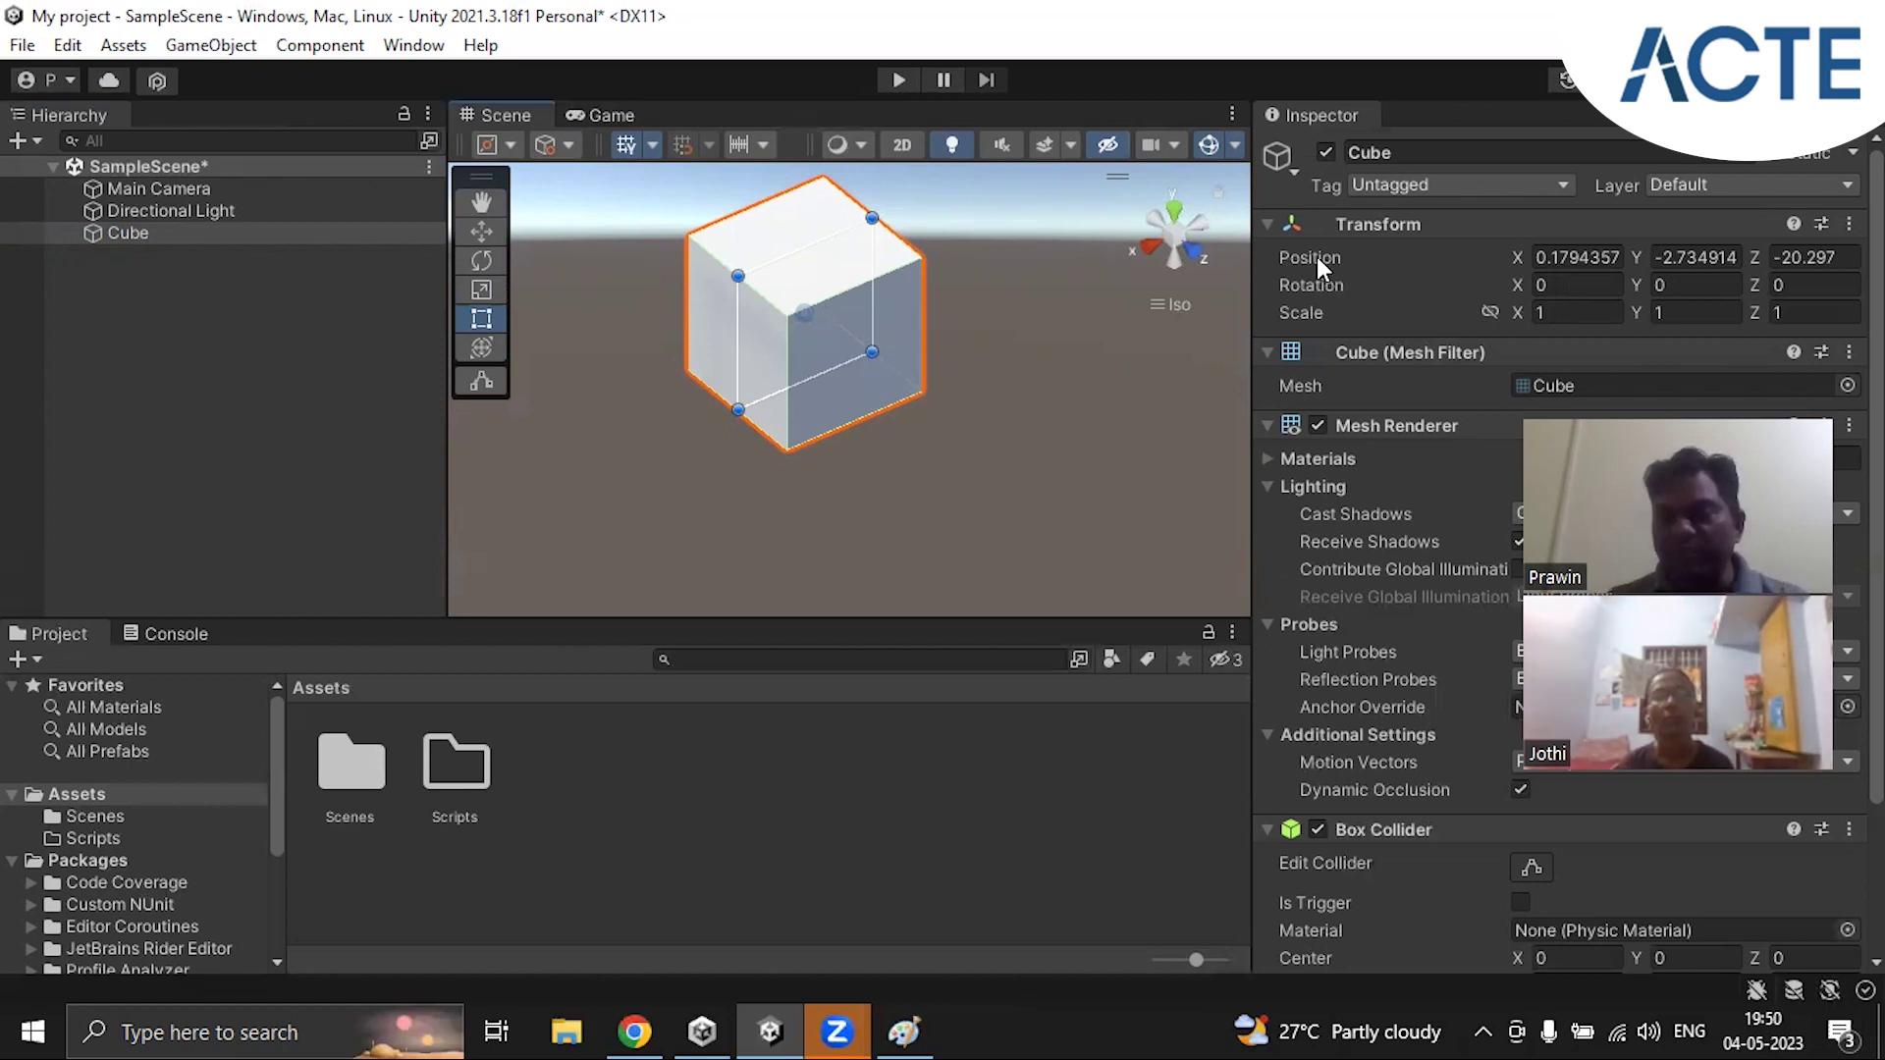
Step: Set the Cube's position to X 0, Y 0, Z 0 and frame it in the Scene view again
click(1574, 259)
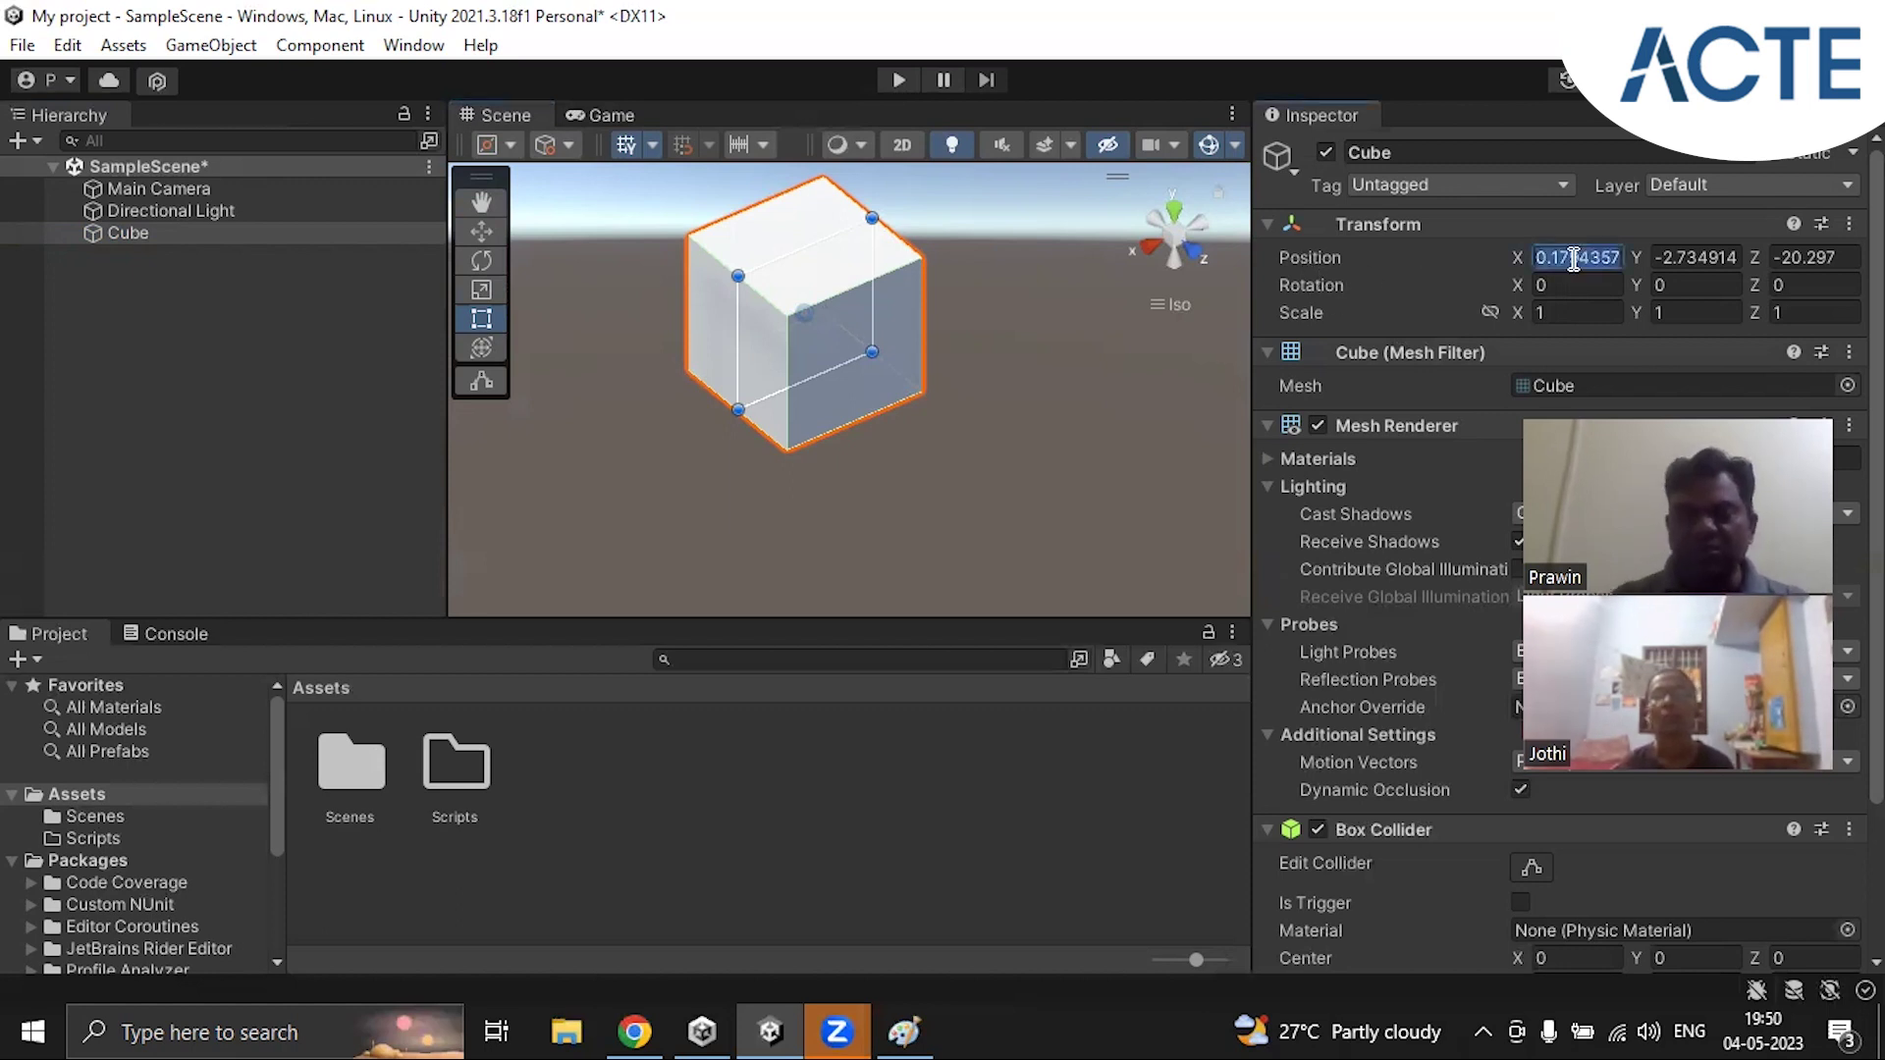
text(0)
key(Tab)
text(0)
key(Tab)
text(0)
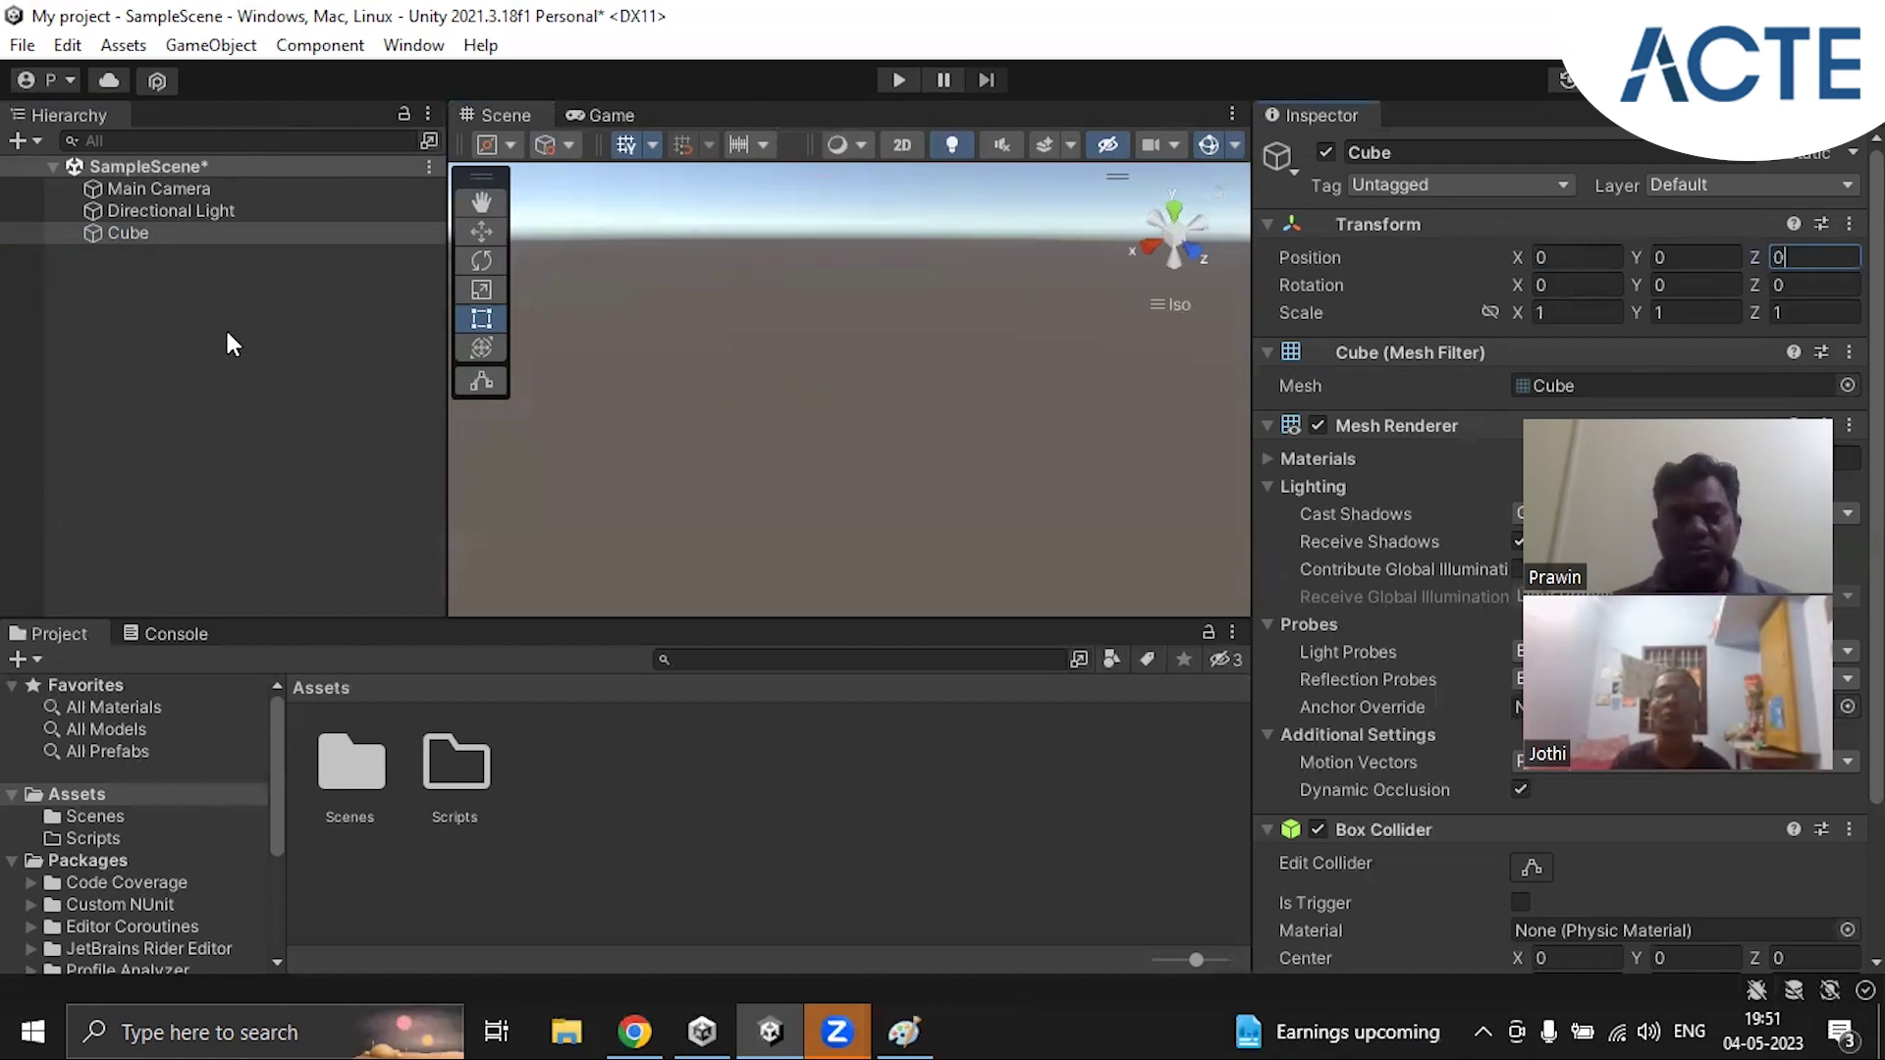
click(132, 233)
key(f)
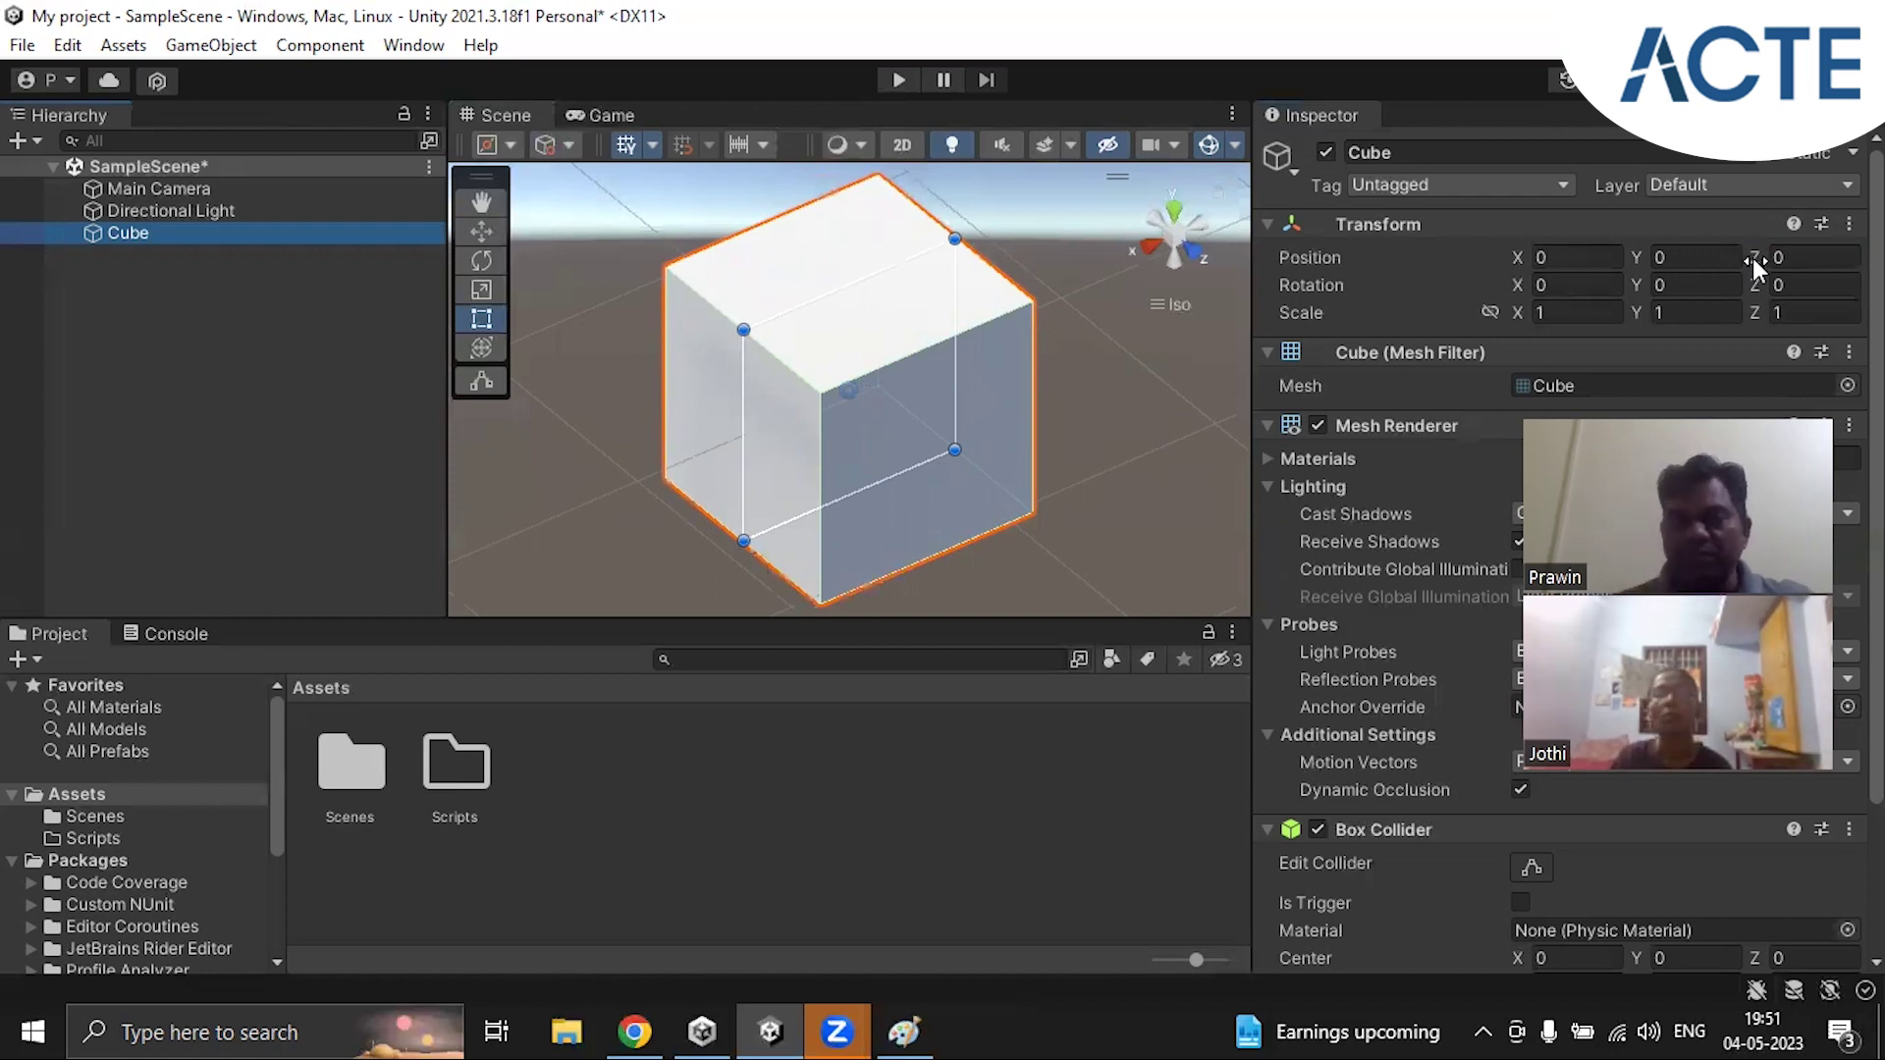
Step: Activate the Move tool on the Cube and view its X, Y and Z axis handles from a corner angle
click(481, 232)
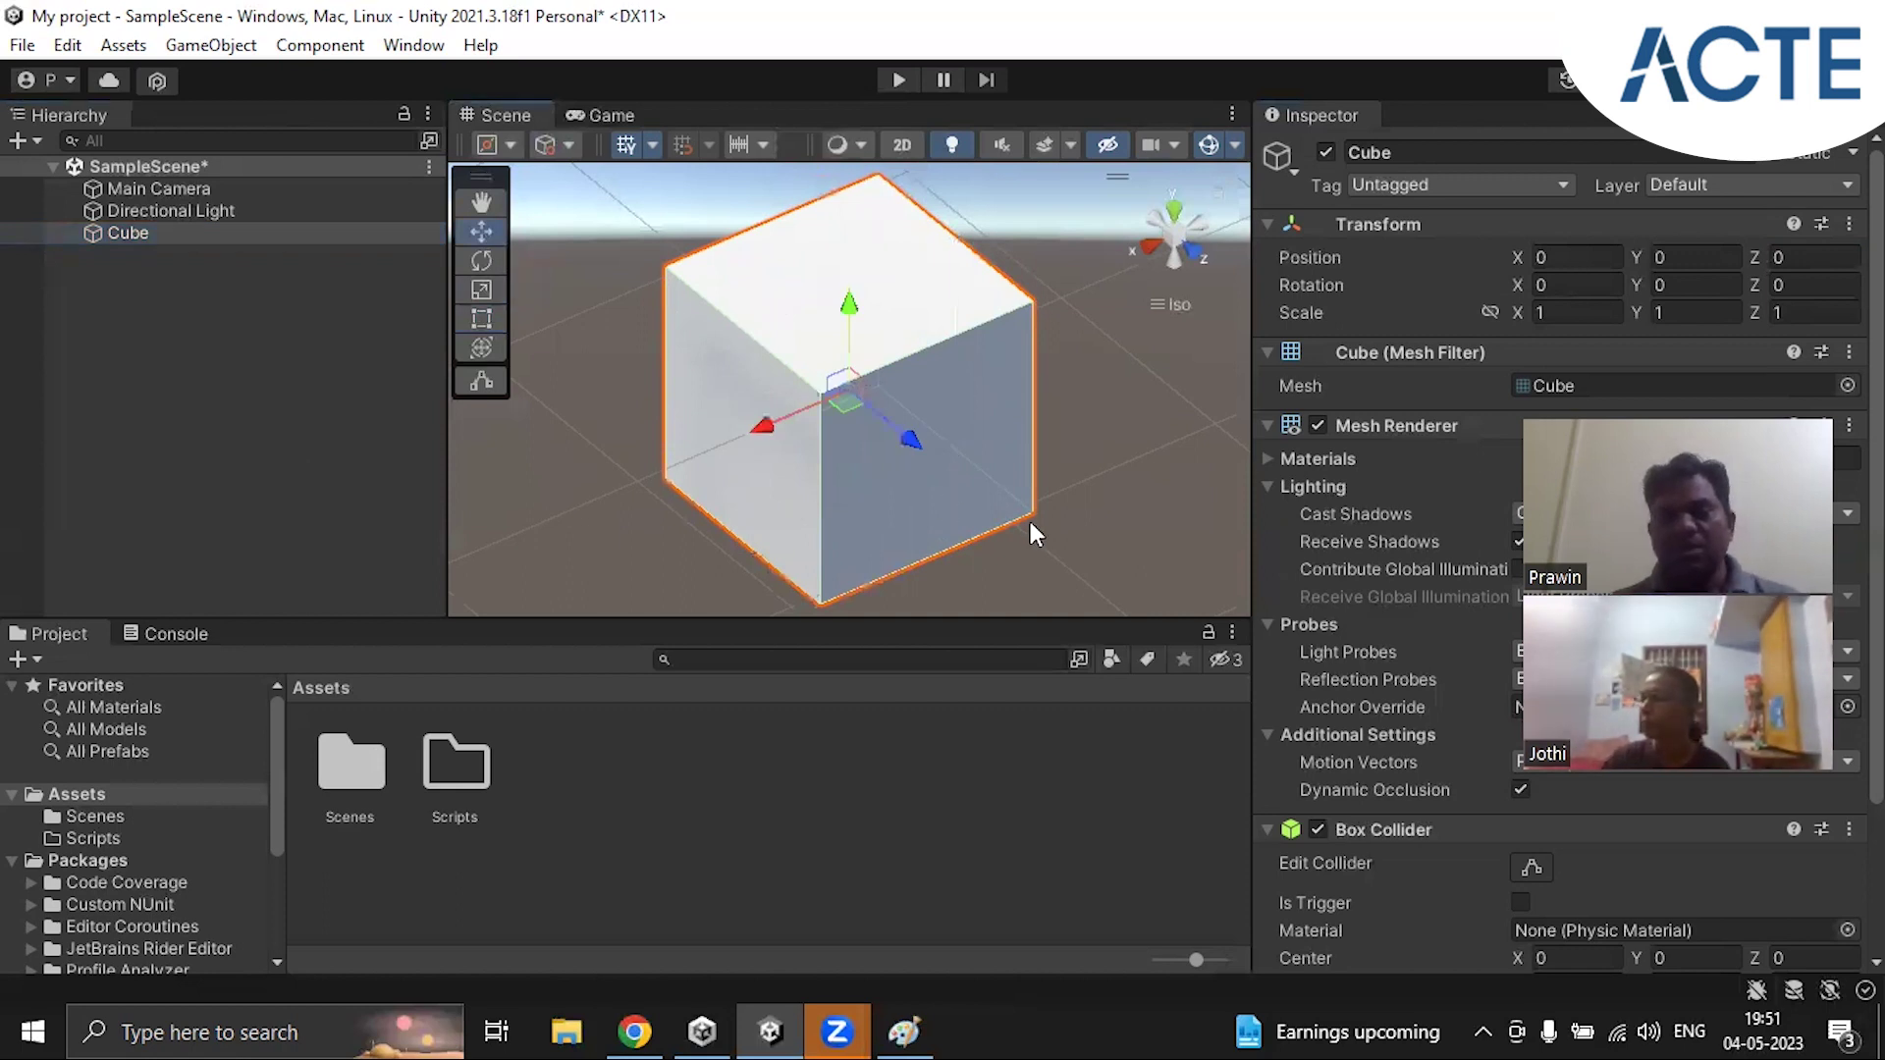
scroll(1044, 538, down, 2)
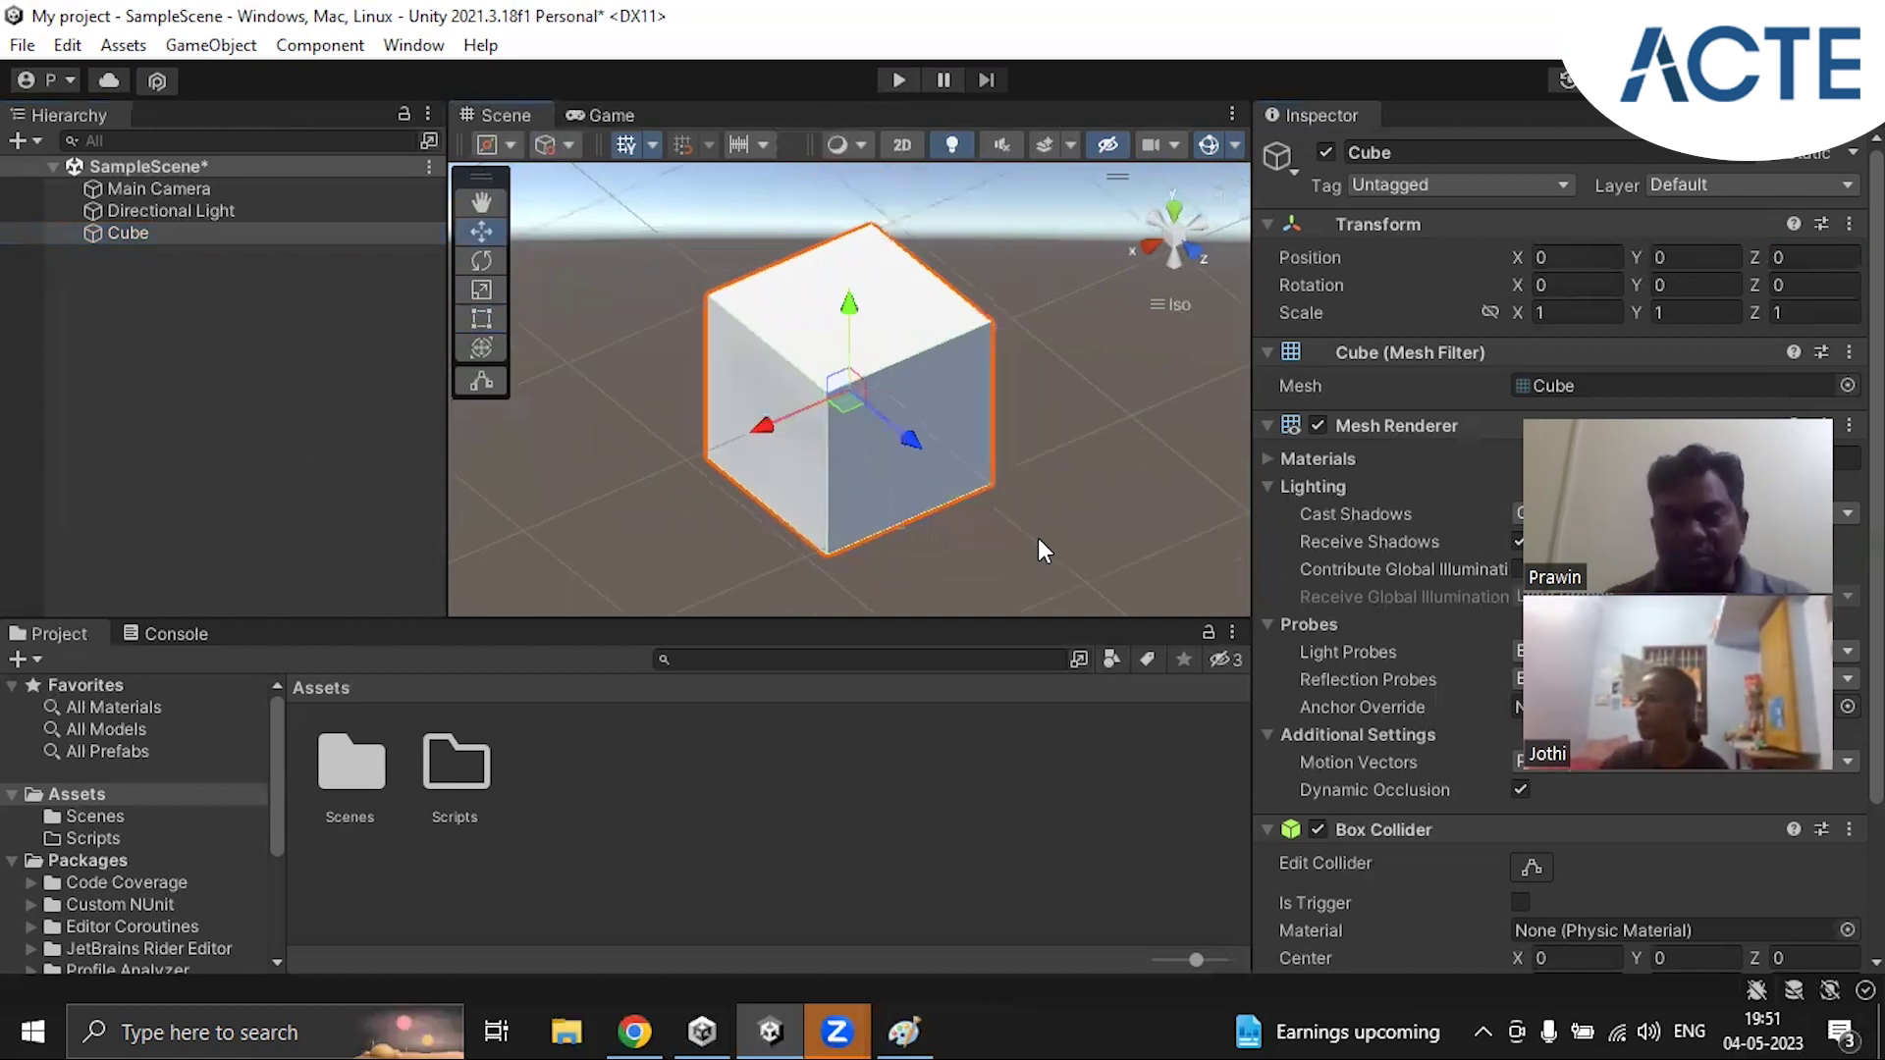
alt+drag(980, 521, 1110, 481)
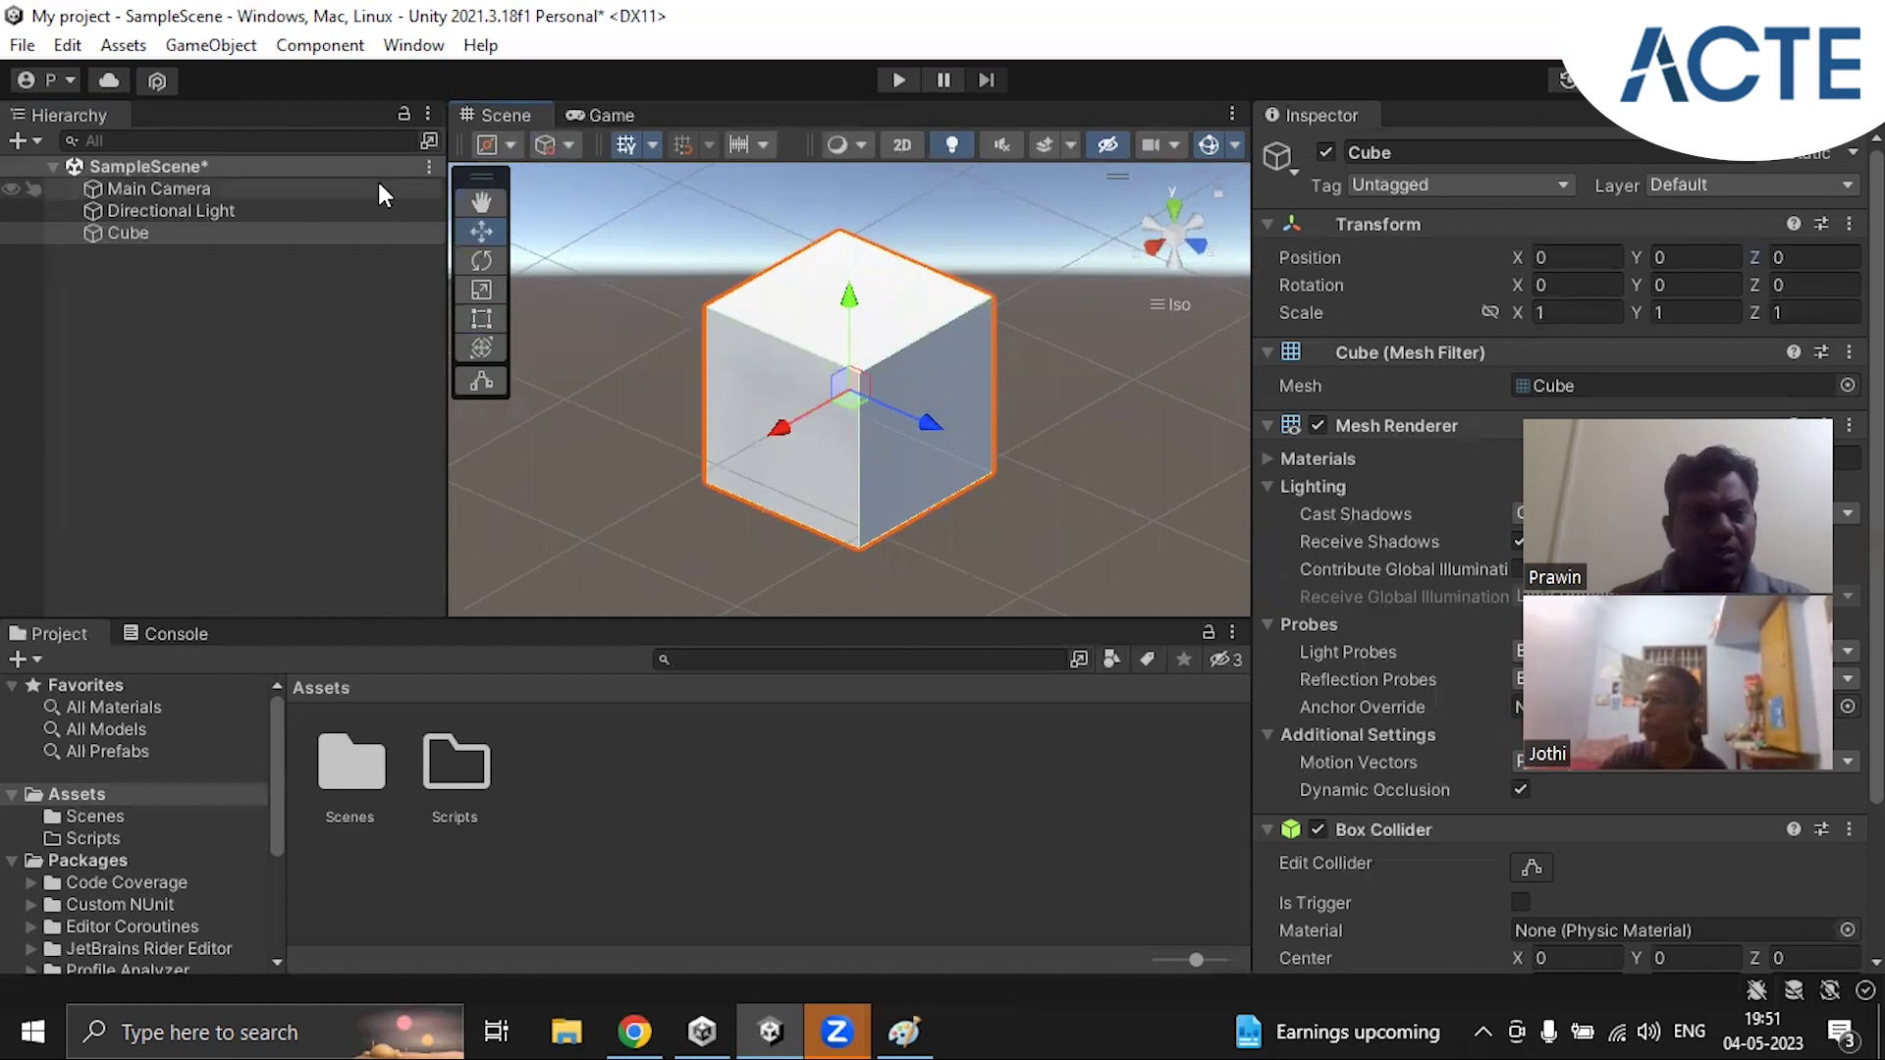
Step: Save the changes to SampleScene
click(429, 166)
click(509, 221)
click(520, 270)
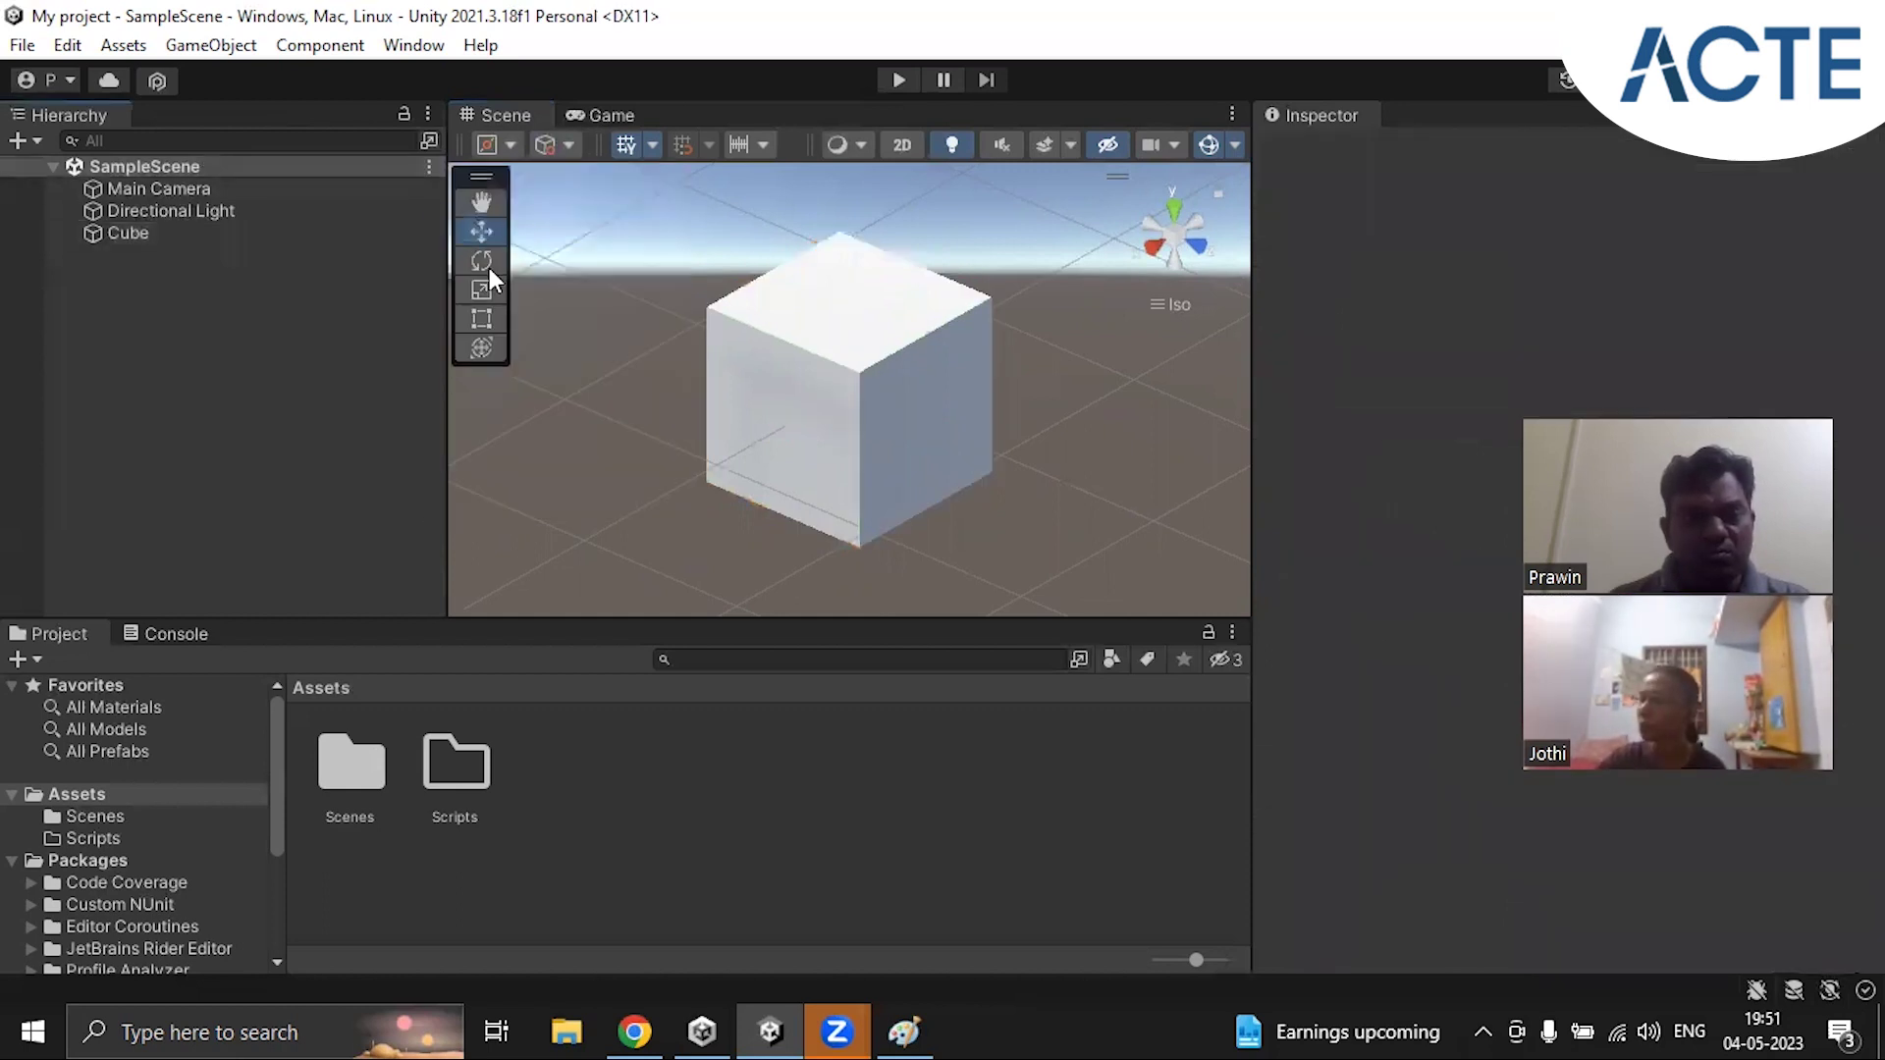
Step: Frame the Cube in the Scene view at a greater distance and adjust the height of the Project window
double_click(134, 234)
scroll(827, 468, down, 3)
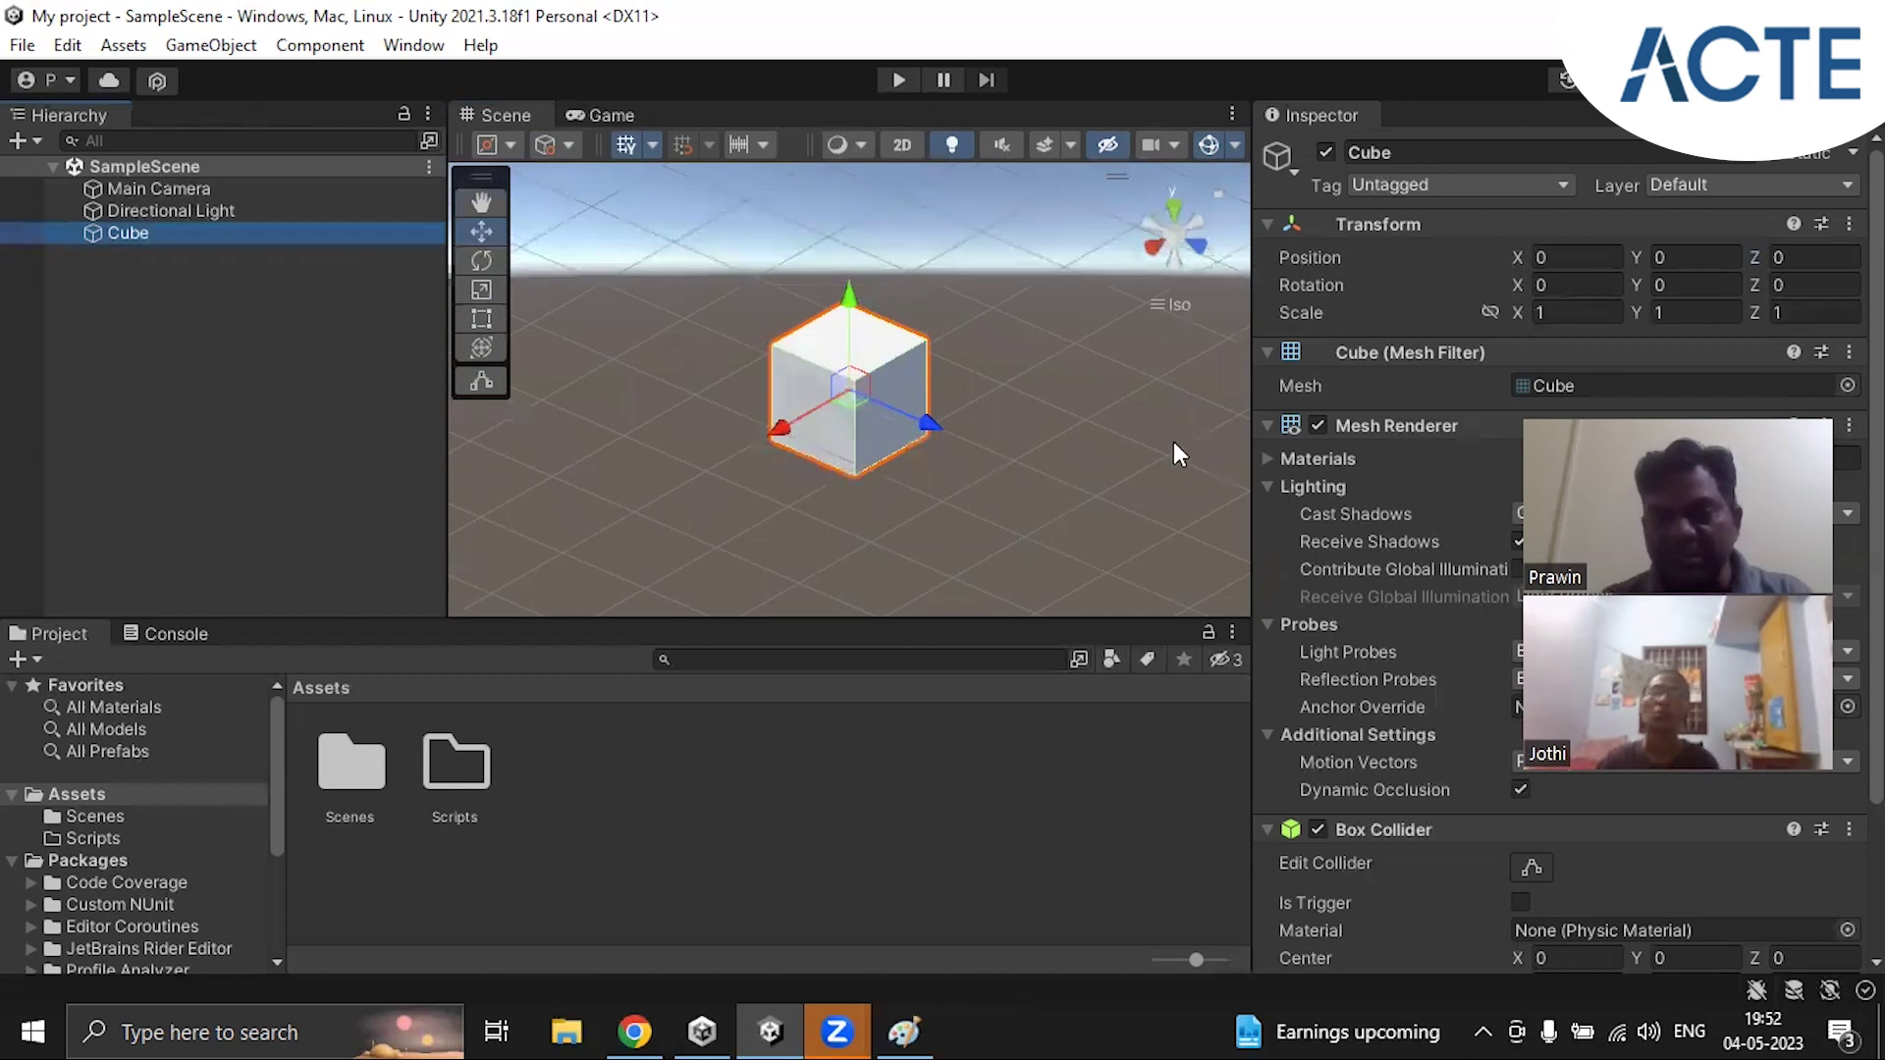
drag(1099, 621, 1096, 706)
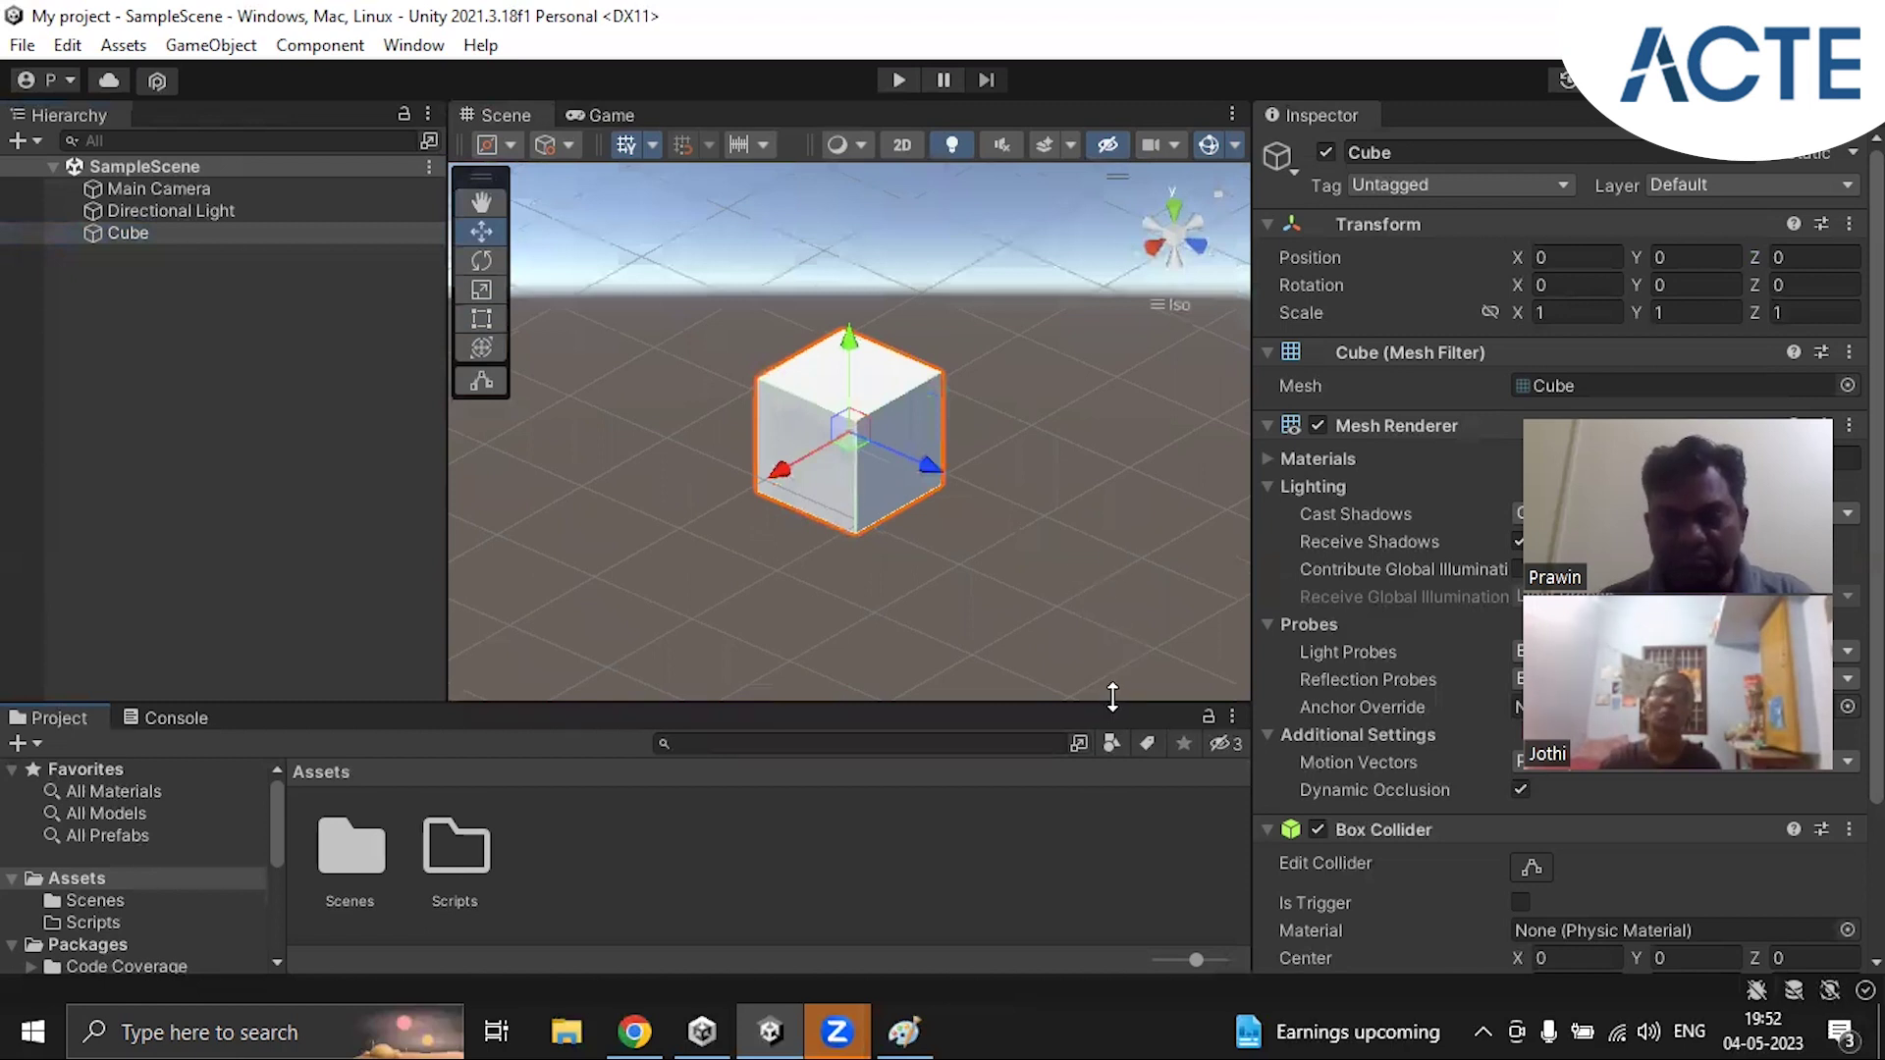
drag(1113, 696, 1114, 601)
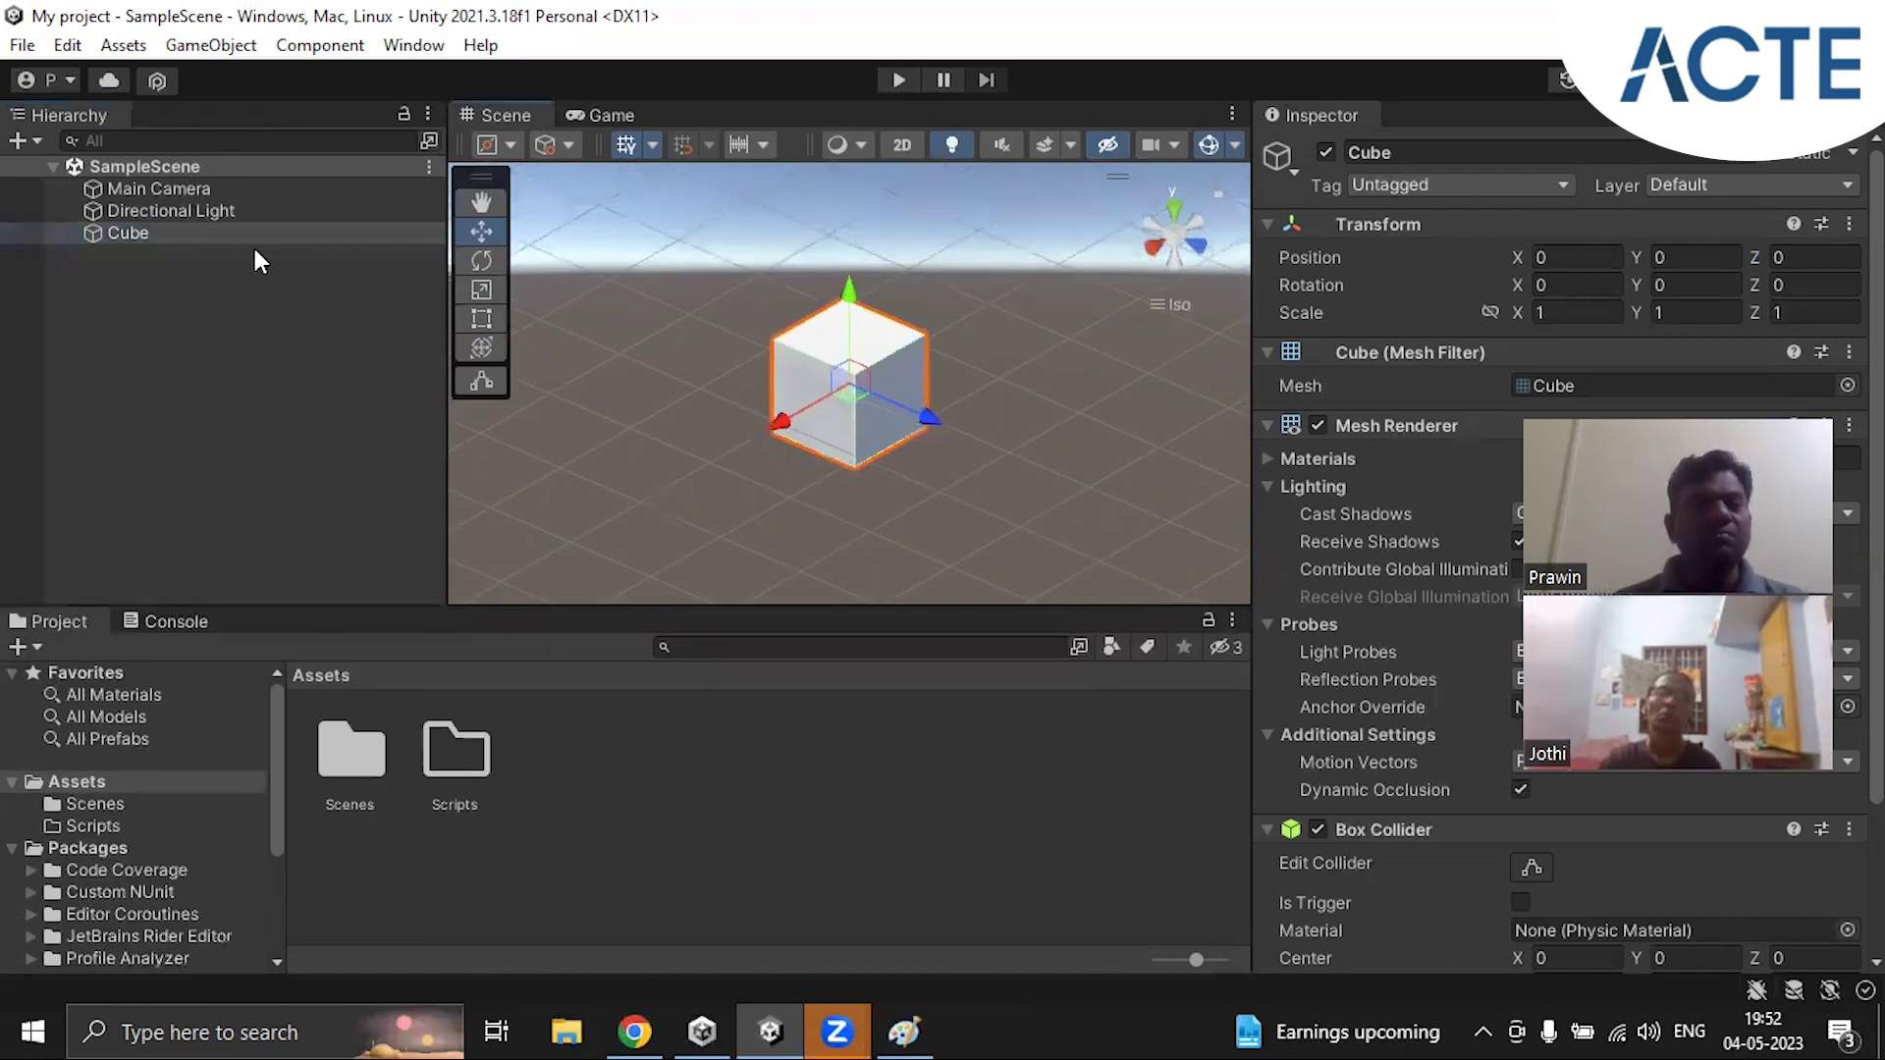
Step: Set the Main Camera's Clear Flags to Solid Color
click(174, 186)
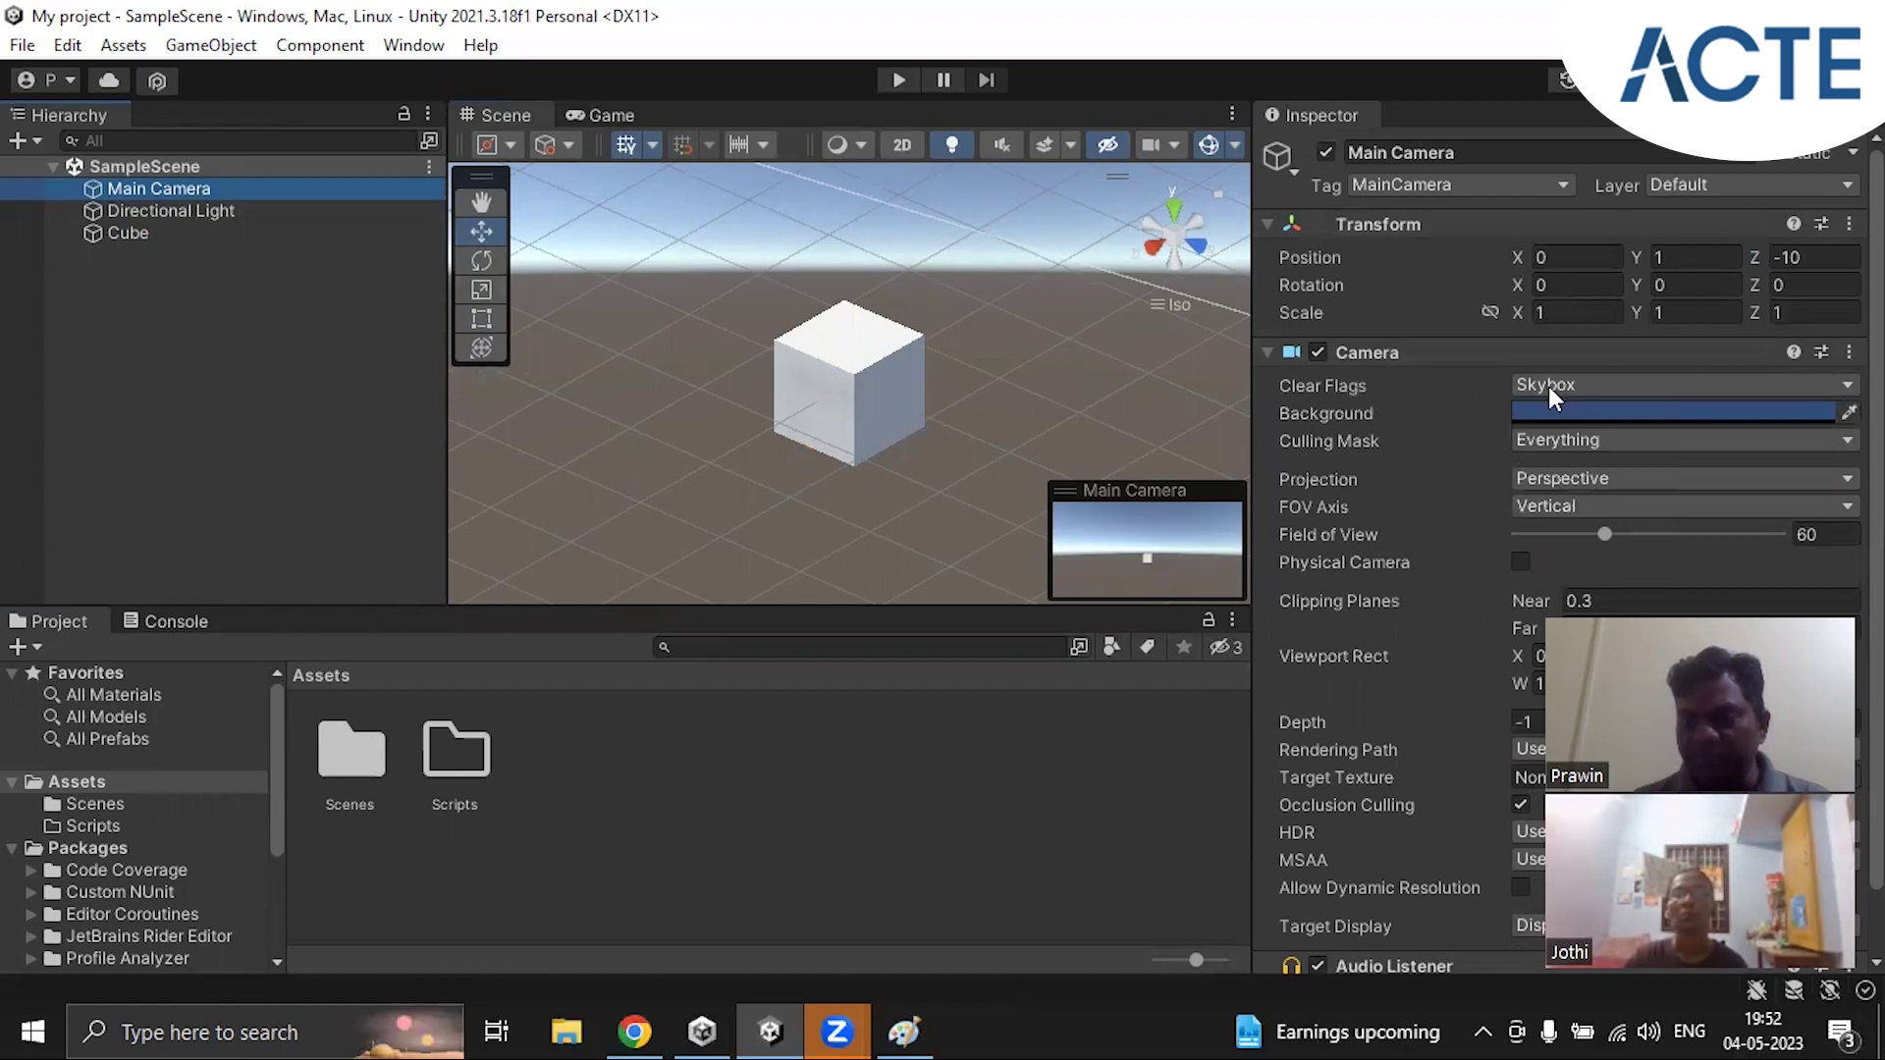
click(1599, 383)
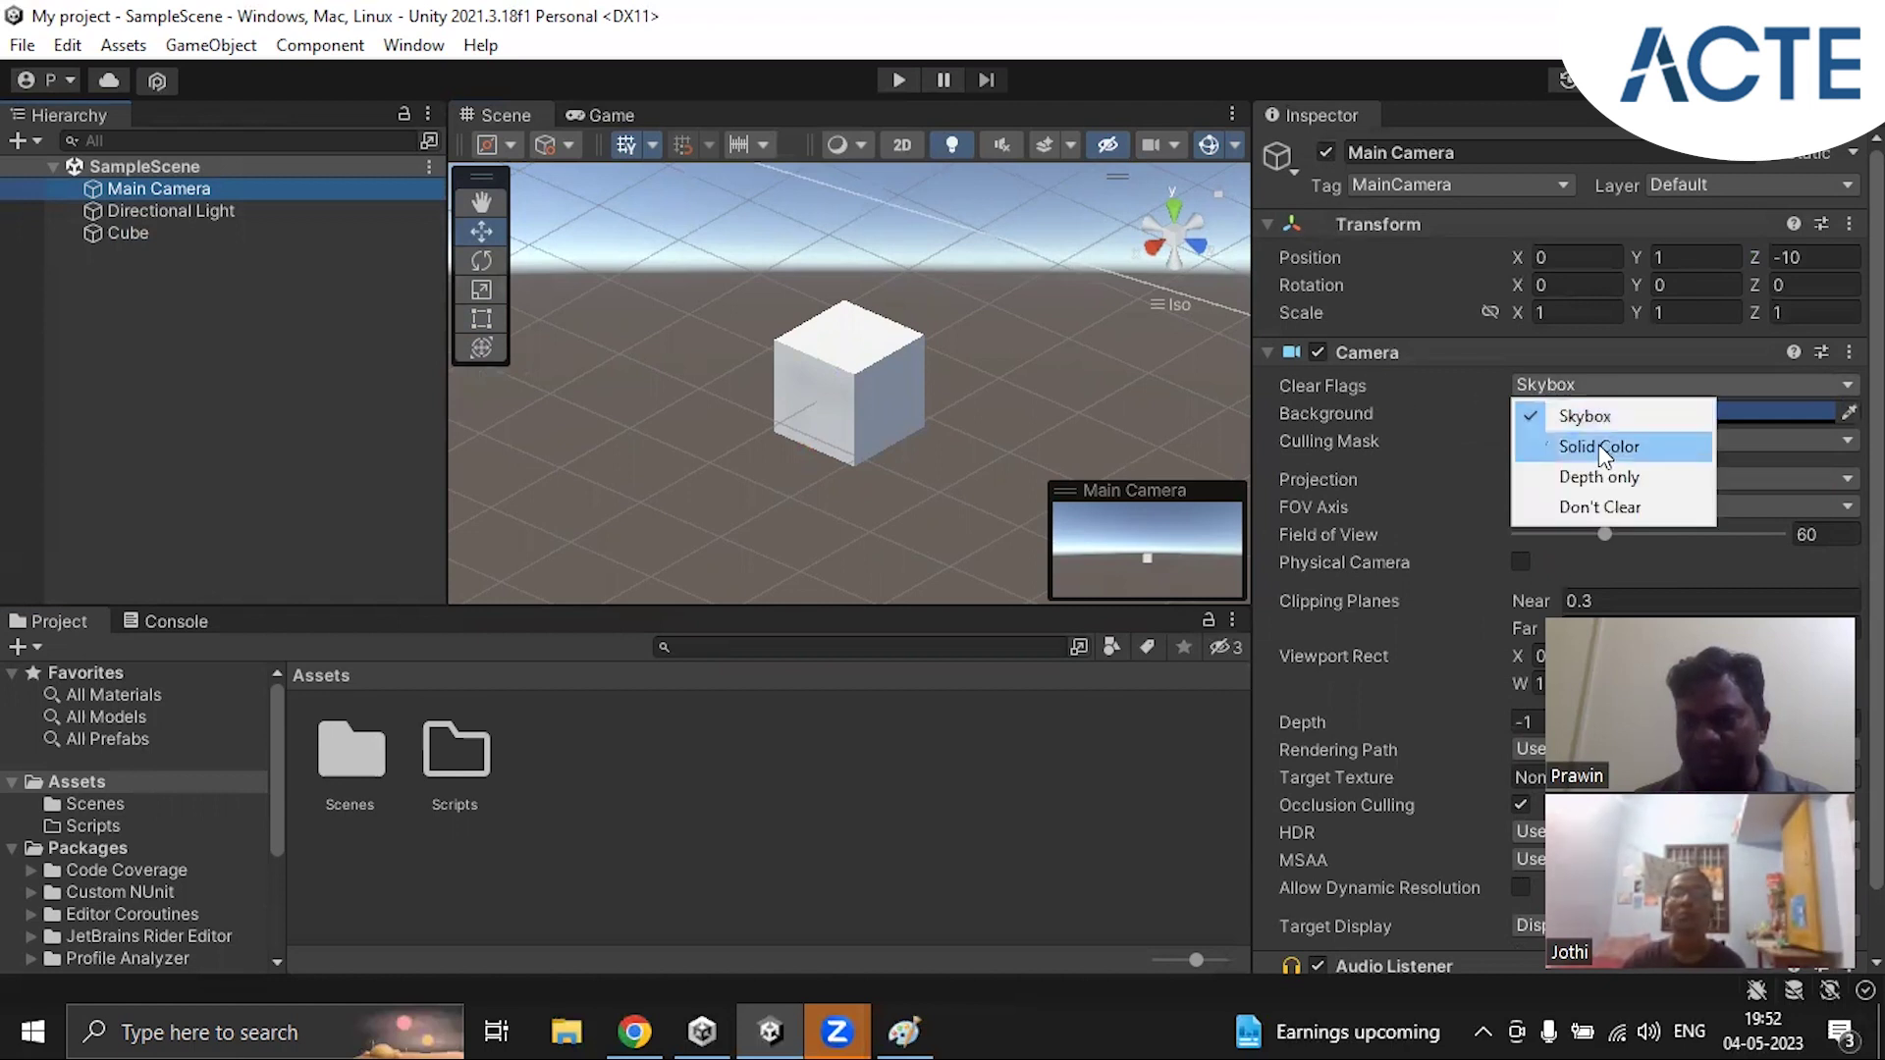
click(1599, 446)
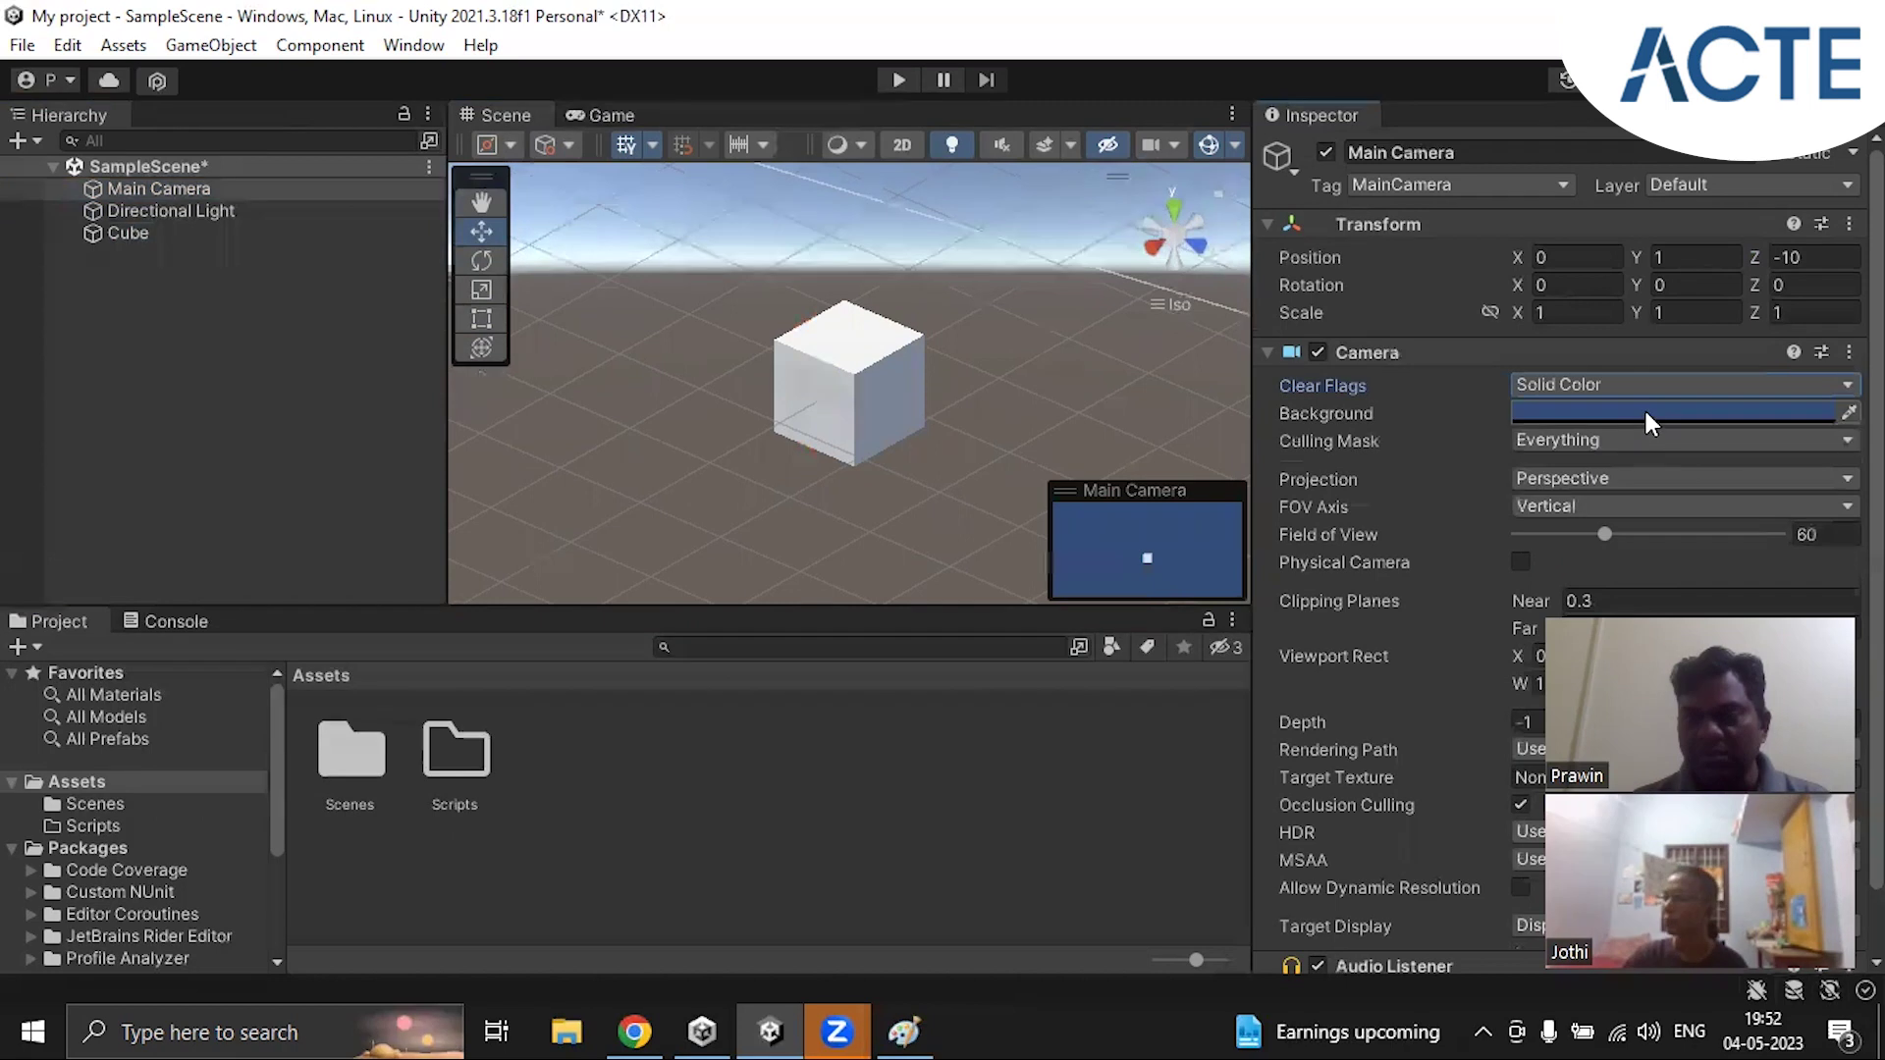
Step: Change the Main Camera's background to a deeper, more saturated dark blue
click(1593, 410)
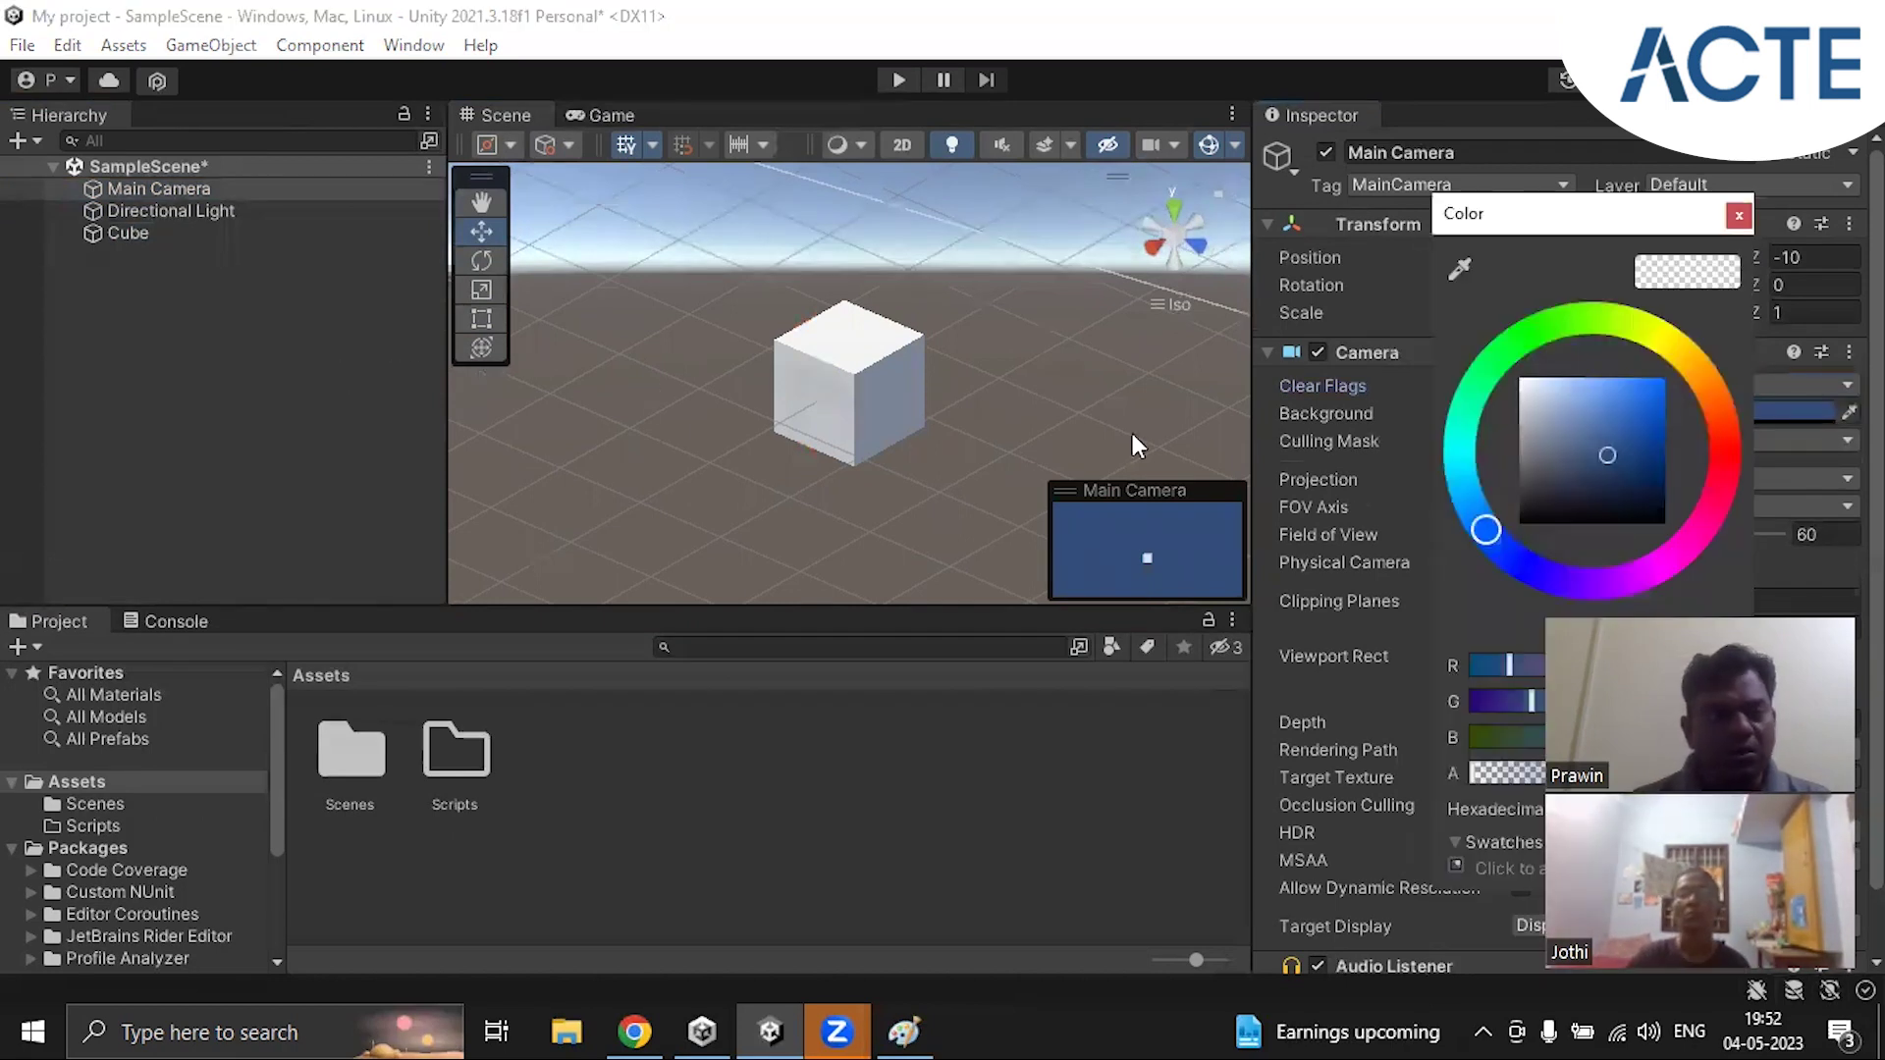
click(1620, 419)
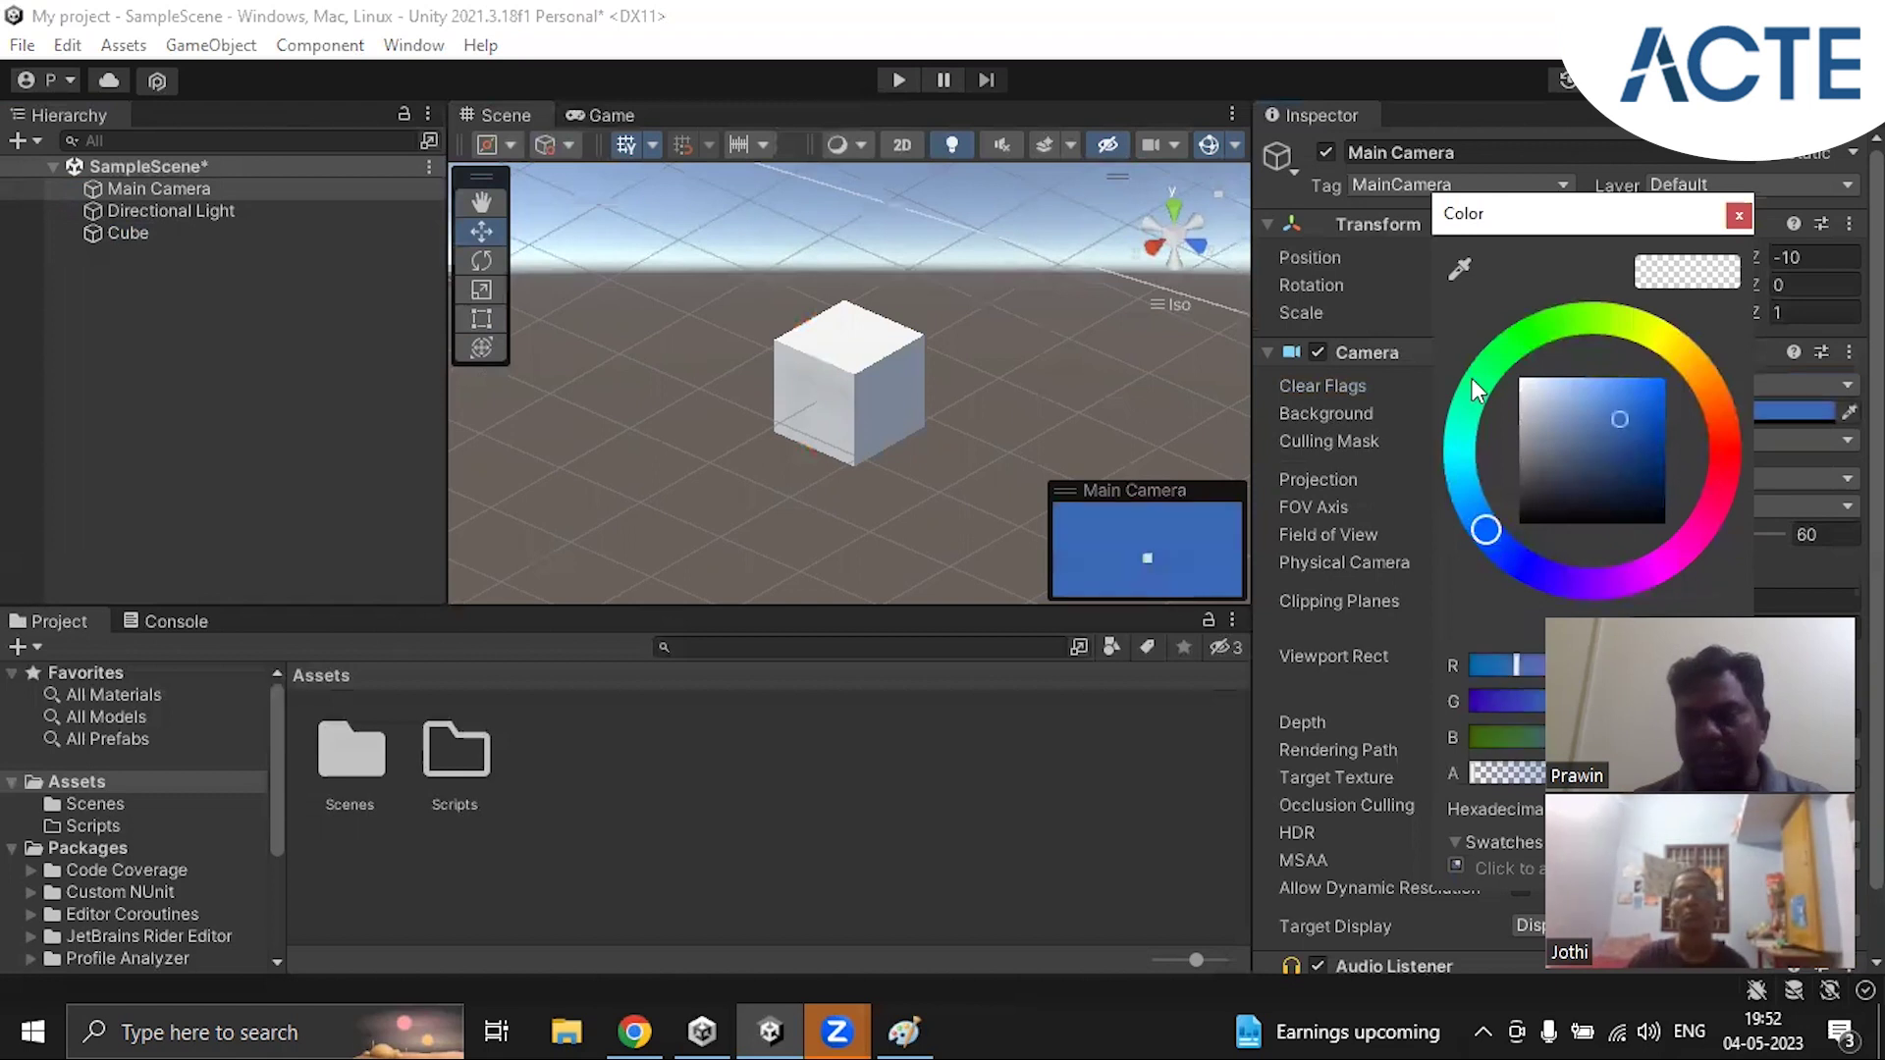
drag(1623, 415, 1657, 451)
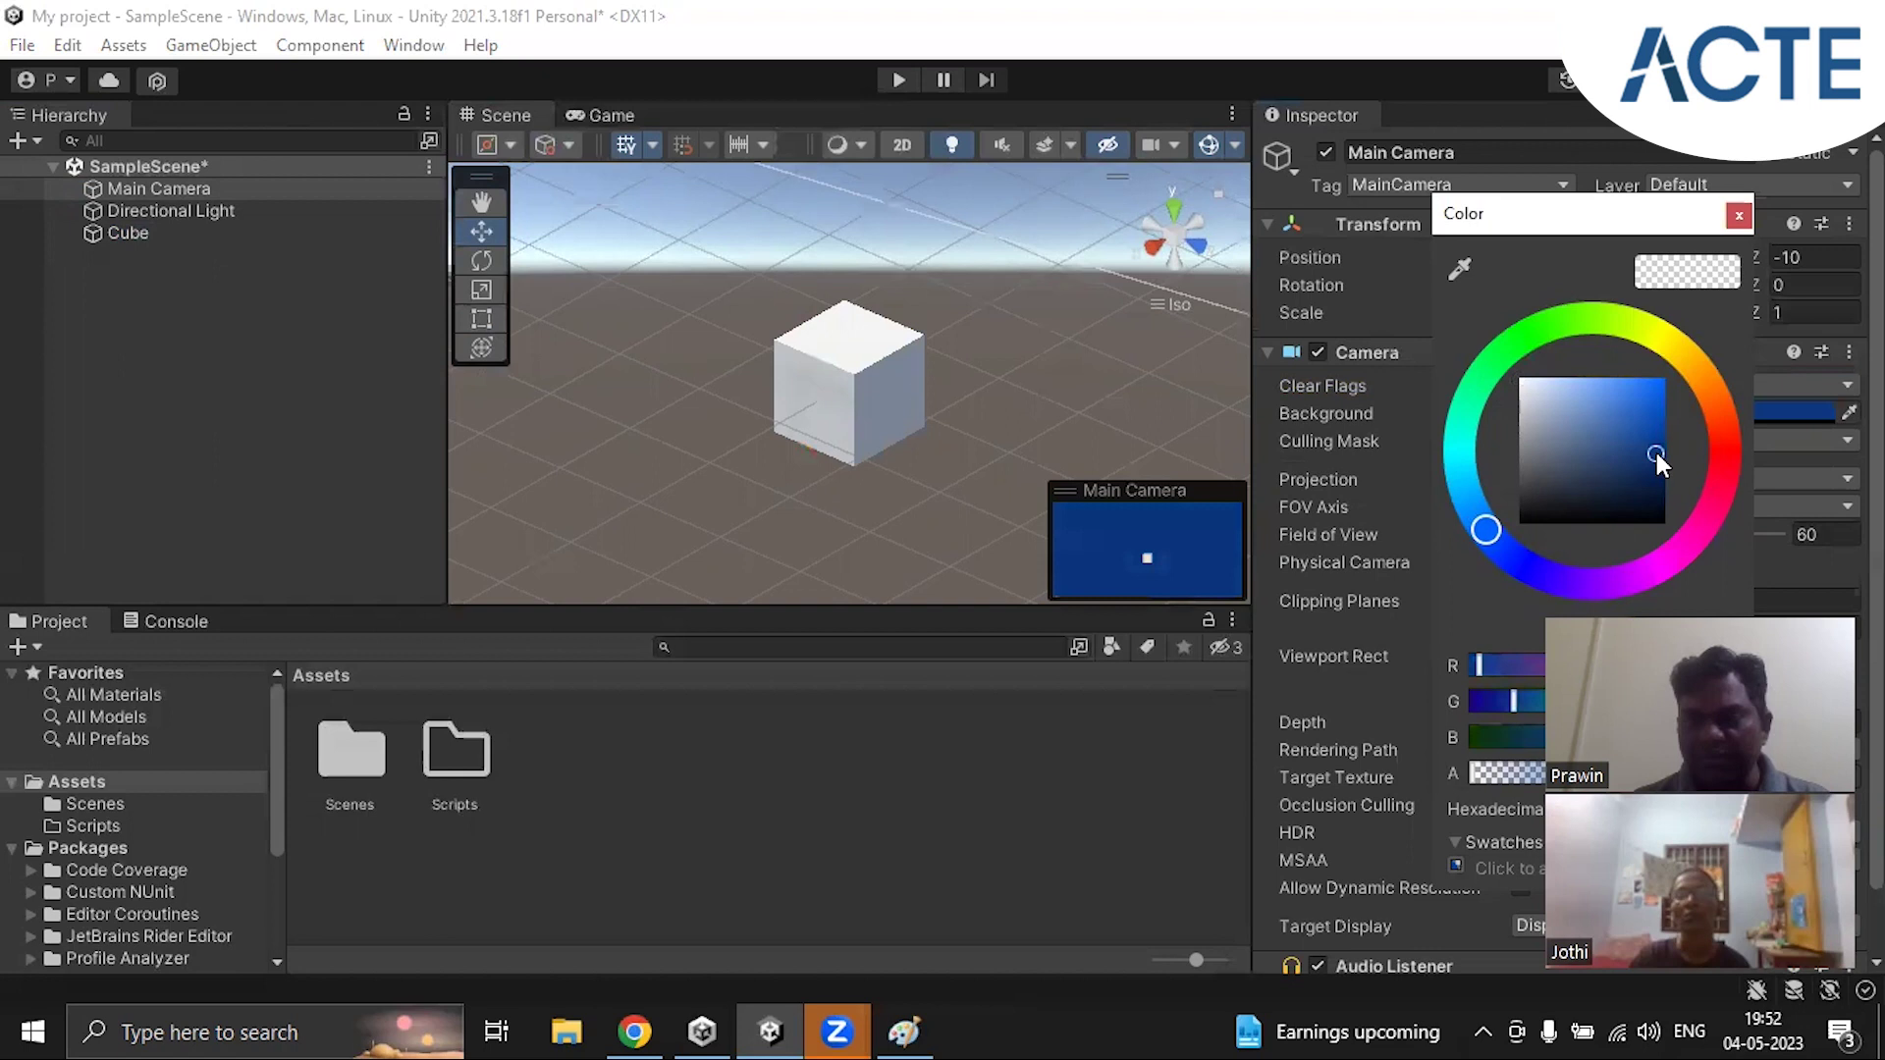
click(1739, 215)
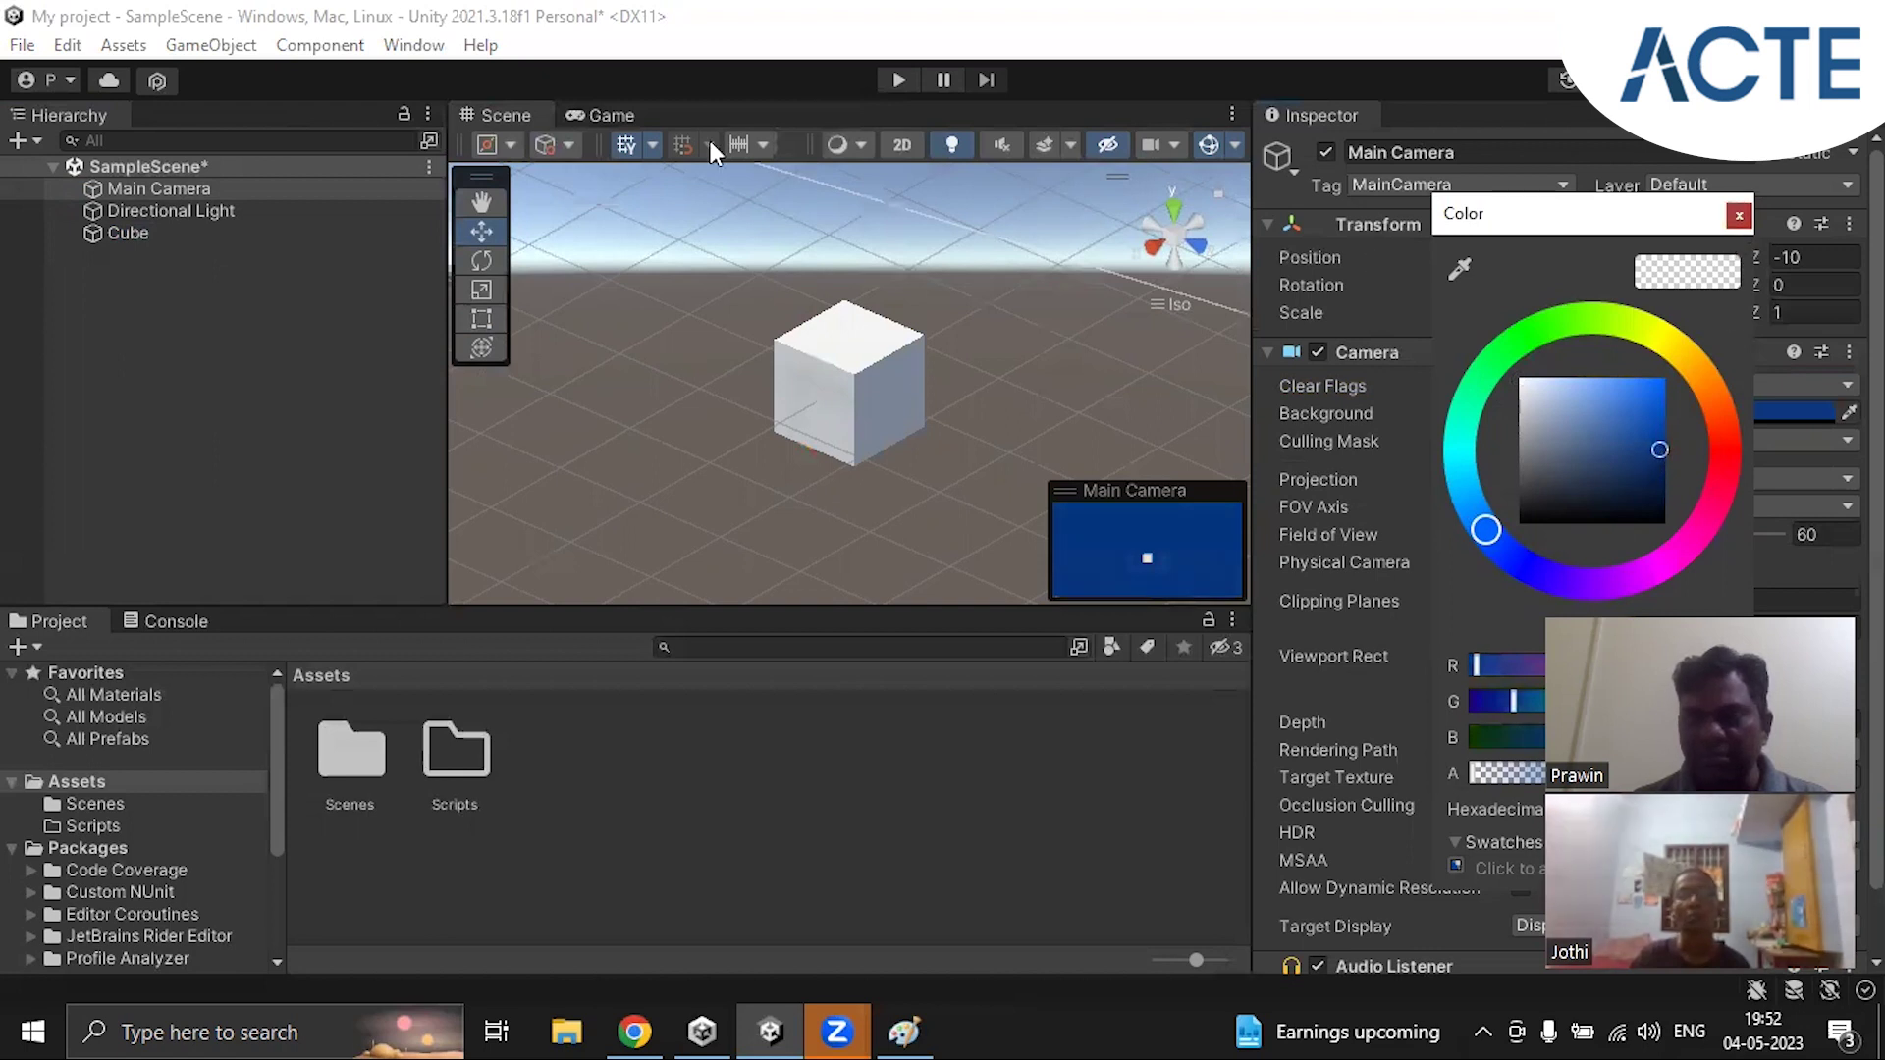
Step: Compare the camera's rendered output in the Game view with the Scene view
click(613, 115)
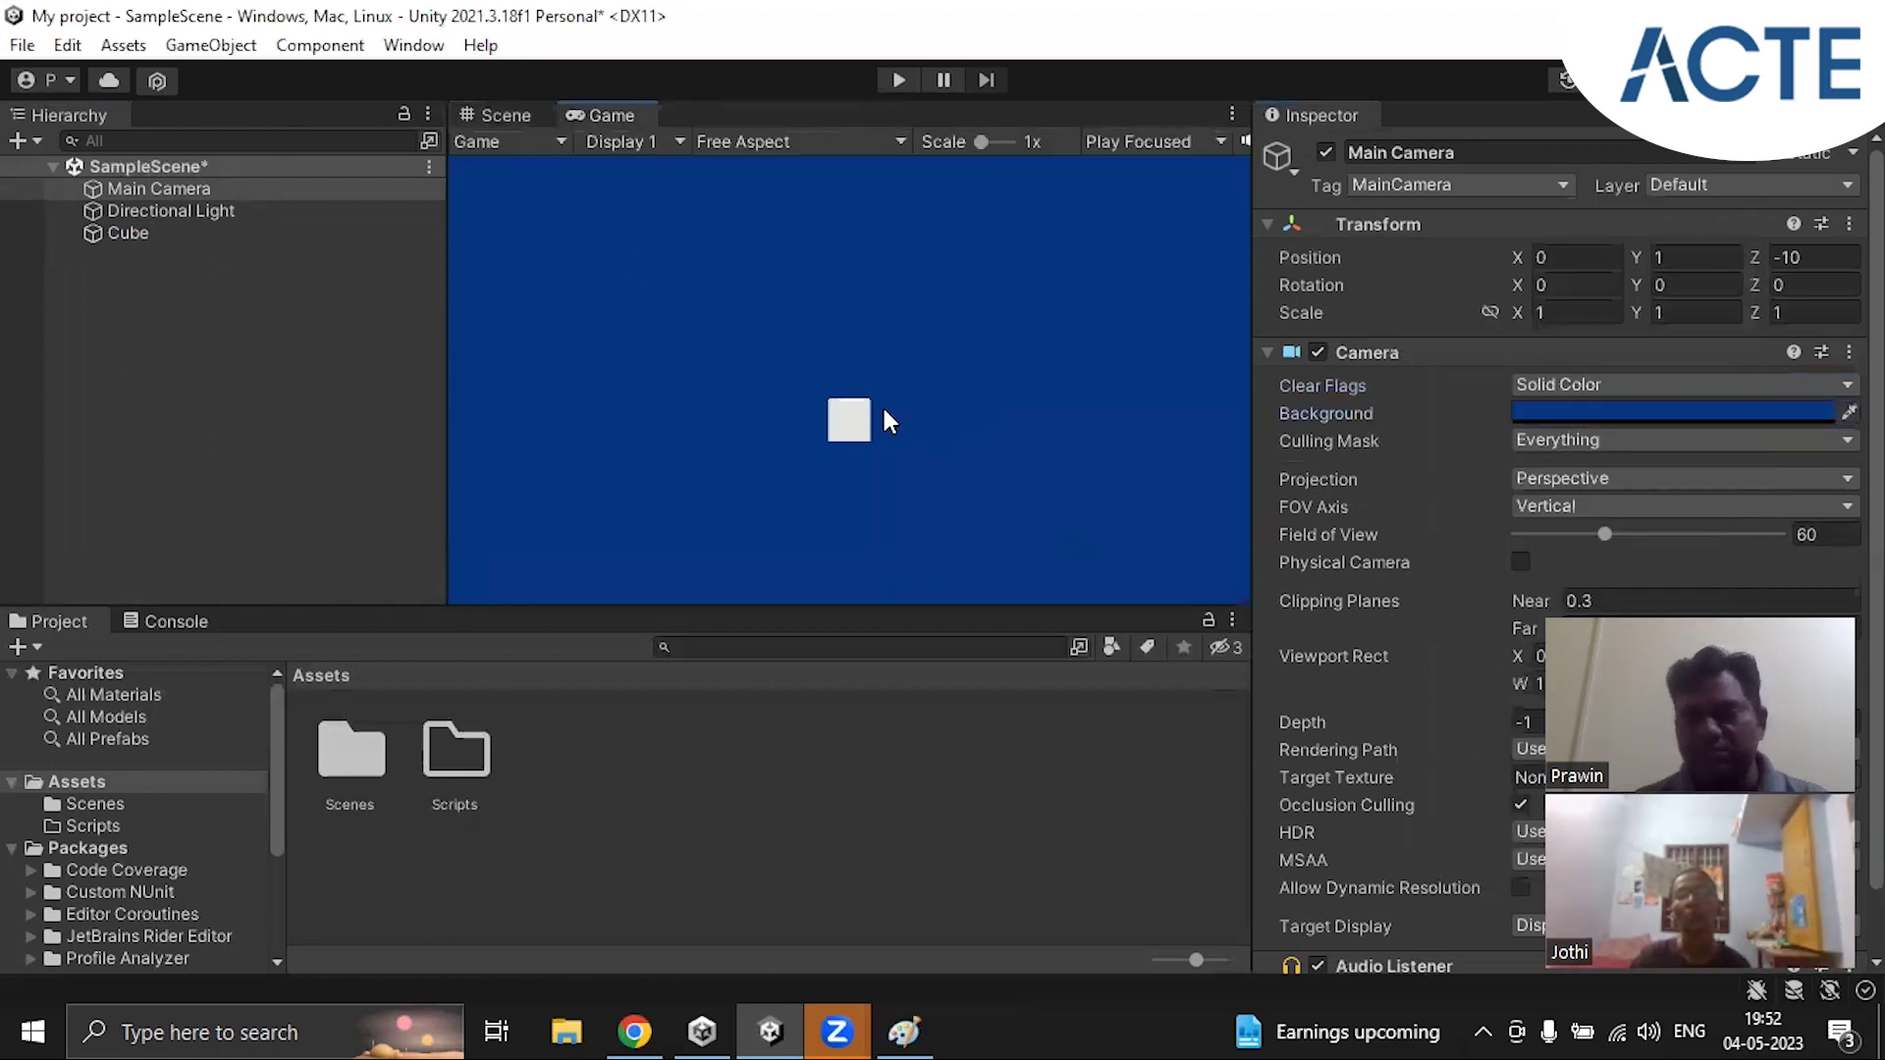
click(473, 115)
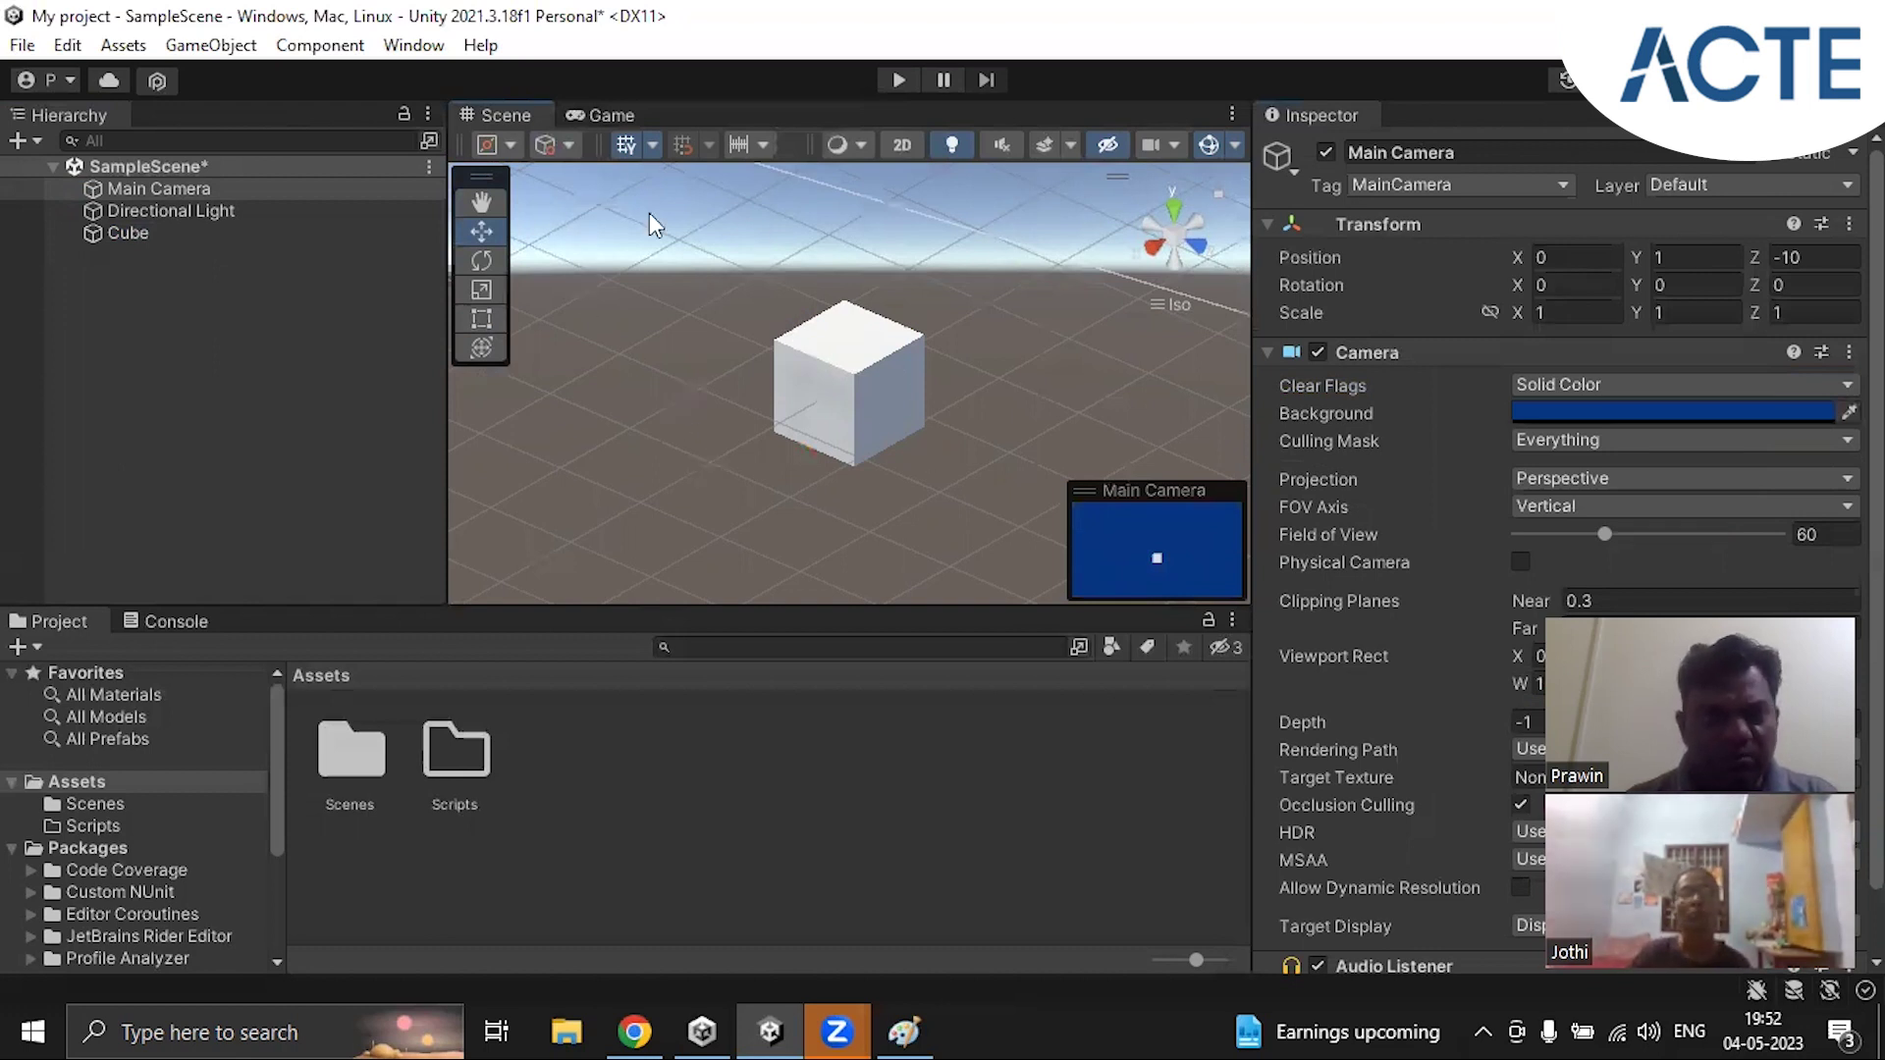
click(621, 114)
click(499, 114)
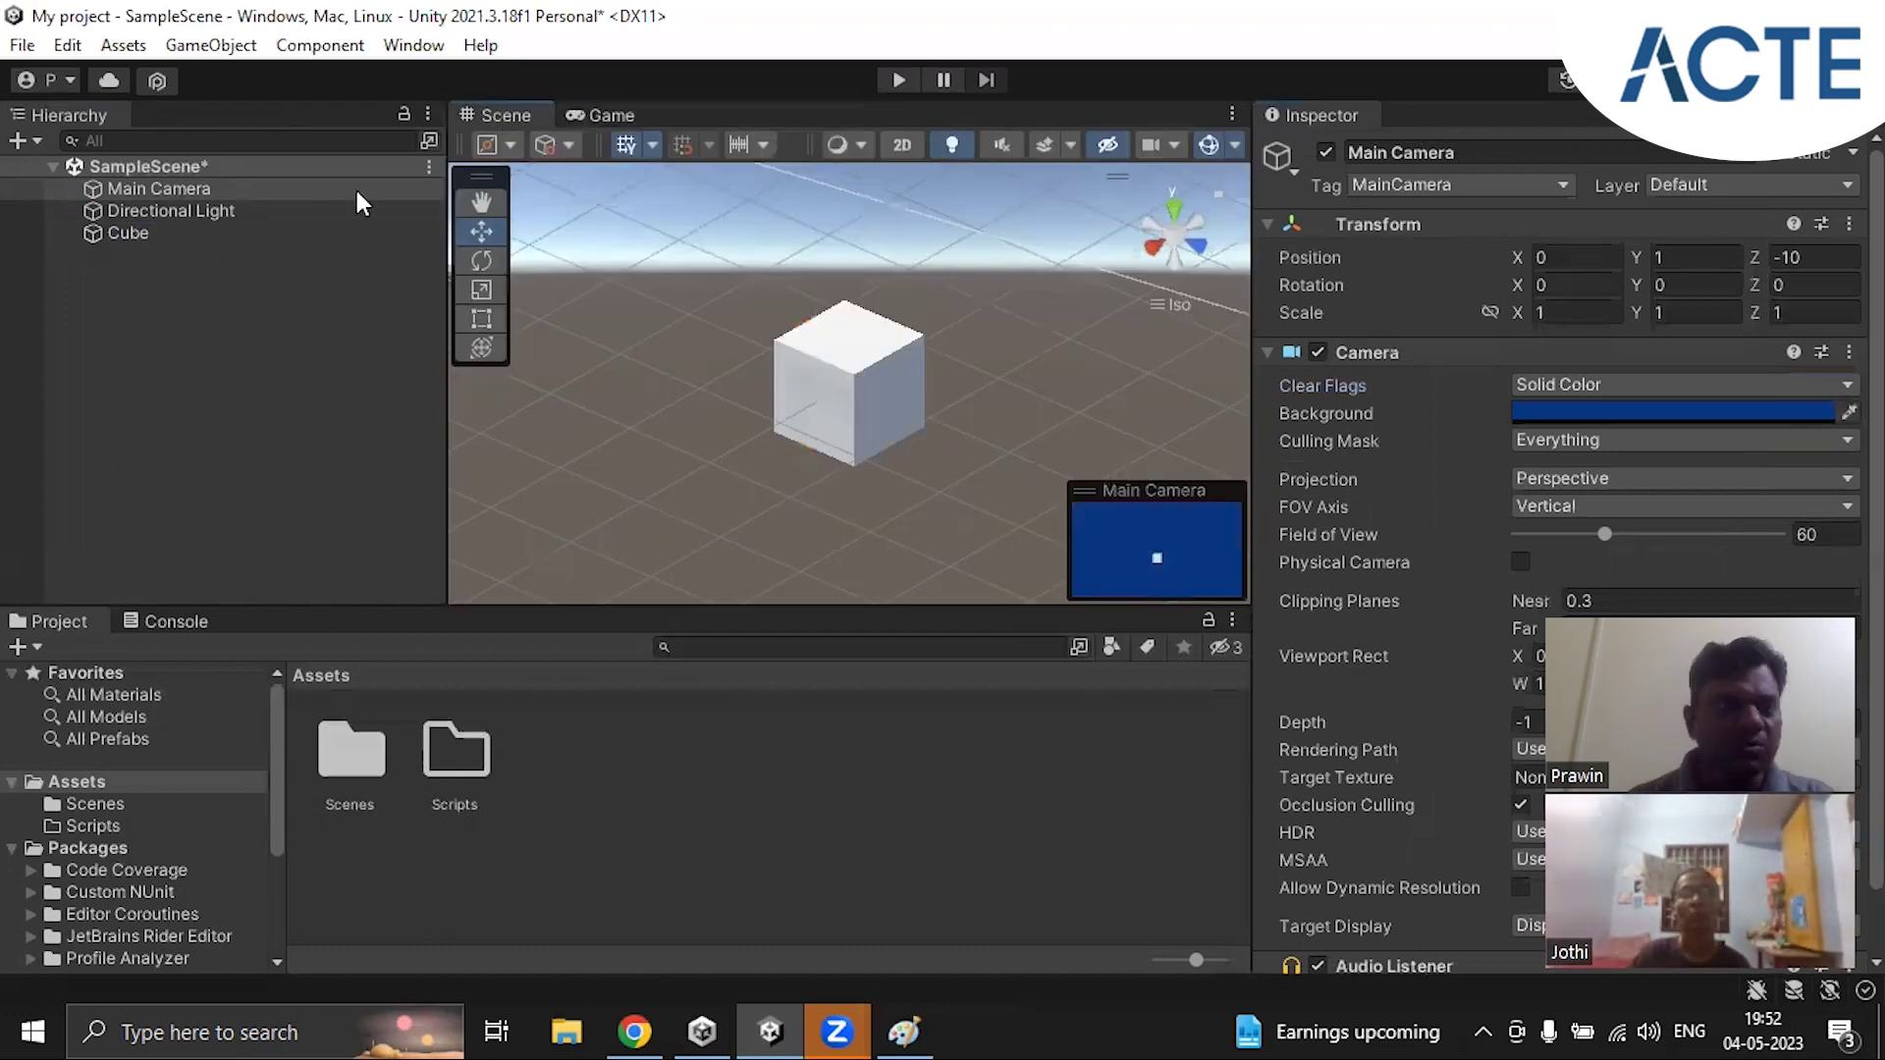
Step: Move the Cube along the X axis to about 1.12 and set its X position back to 0
click(132, 234)
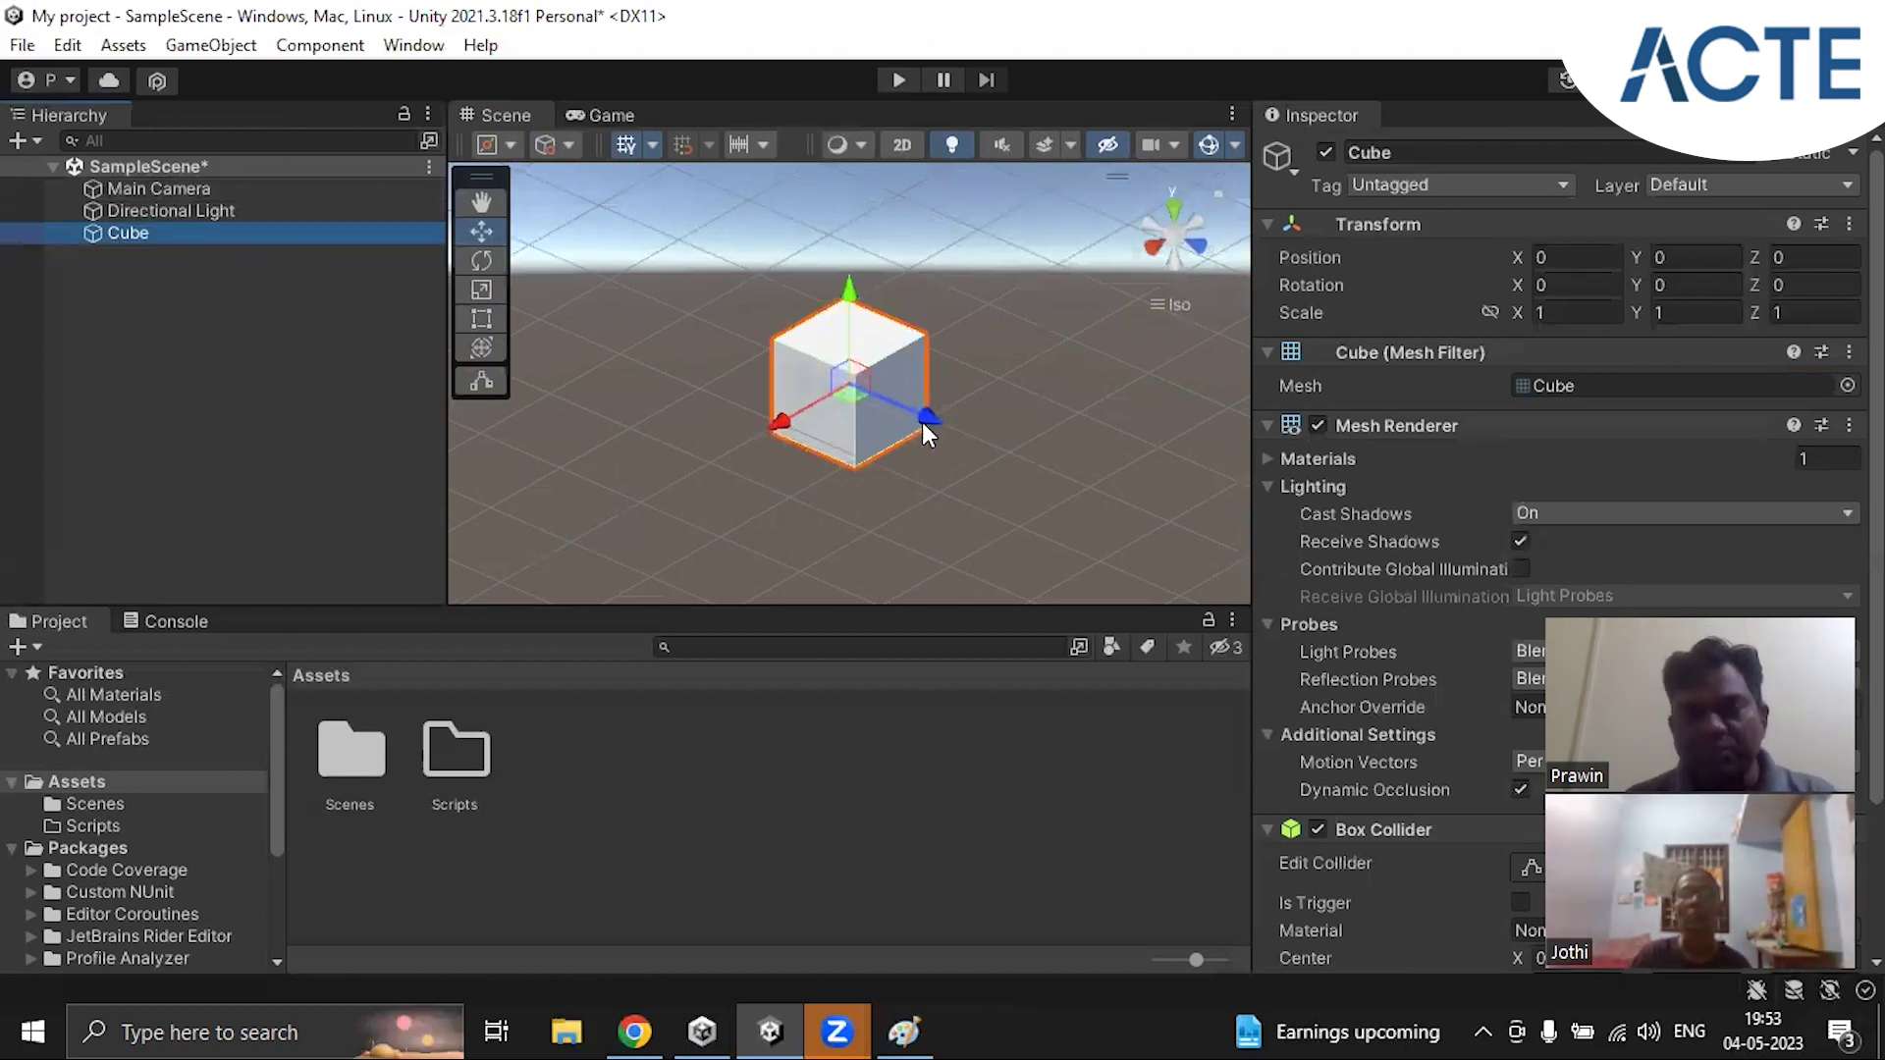
alt+drag(781, 513, 922, 480)
alt+drag(1063, 480, 732, 488)
mouse_move(930, 480)
alt+mouse_down()
mouse_move(815, 479)
mouse_move(1022, 463)
mouse_move(959, 471)
mouse_move(900, 539)
mouse_move(1000, 486)
mouse_move(943, 463)
alt+mouse_up()
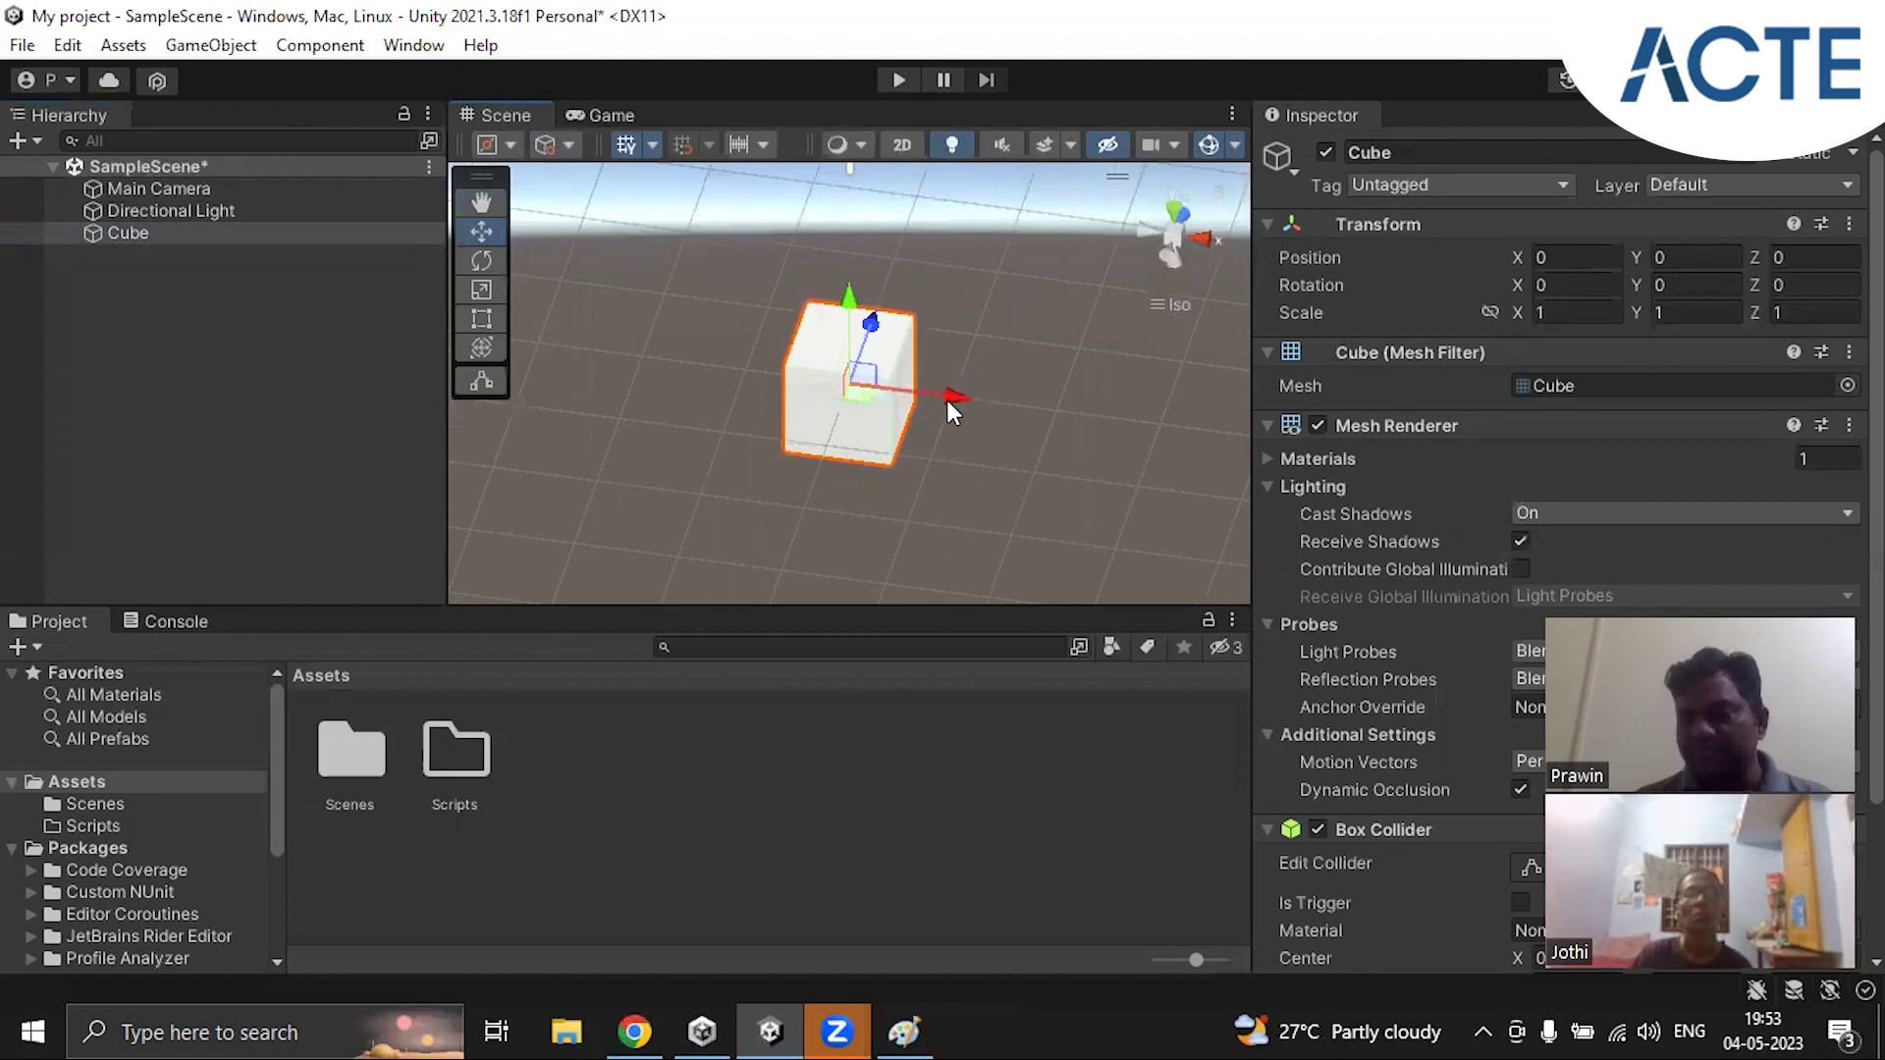
drag(956, 399, 1043, 420)
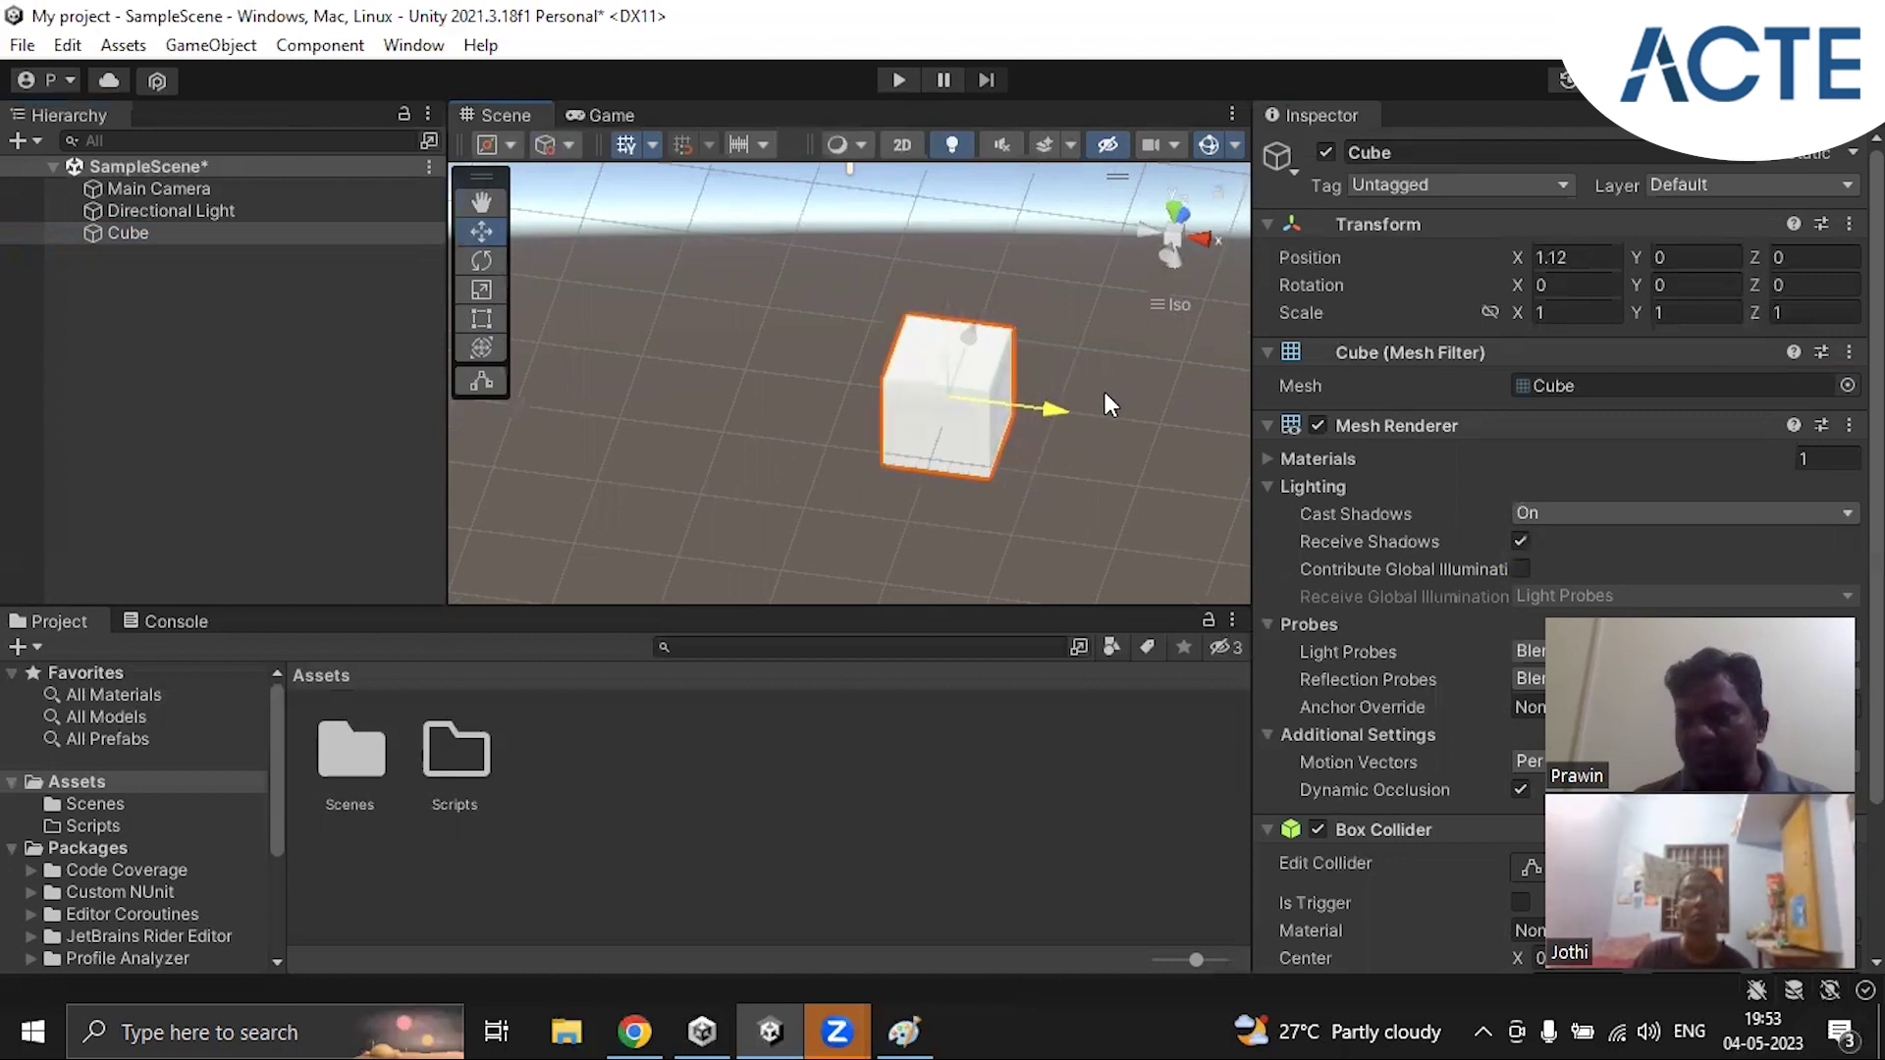
click(1553, 255)
text(0)
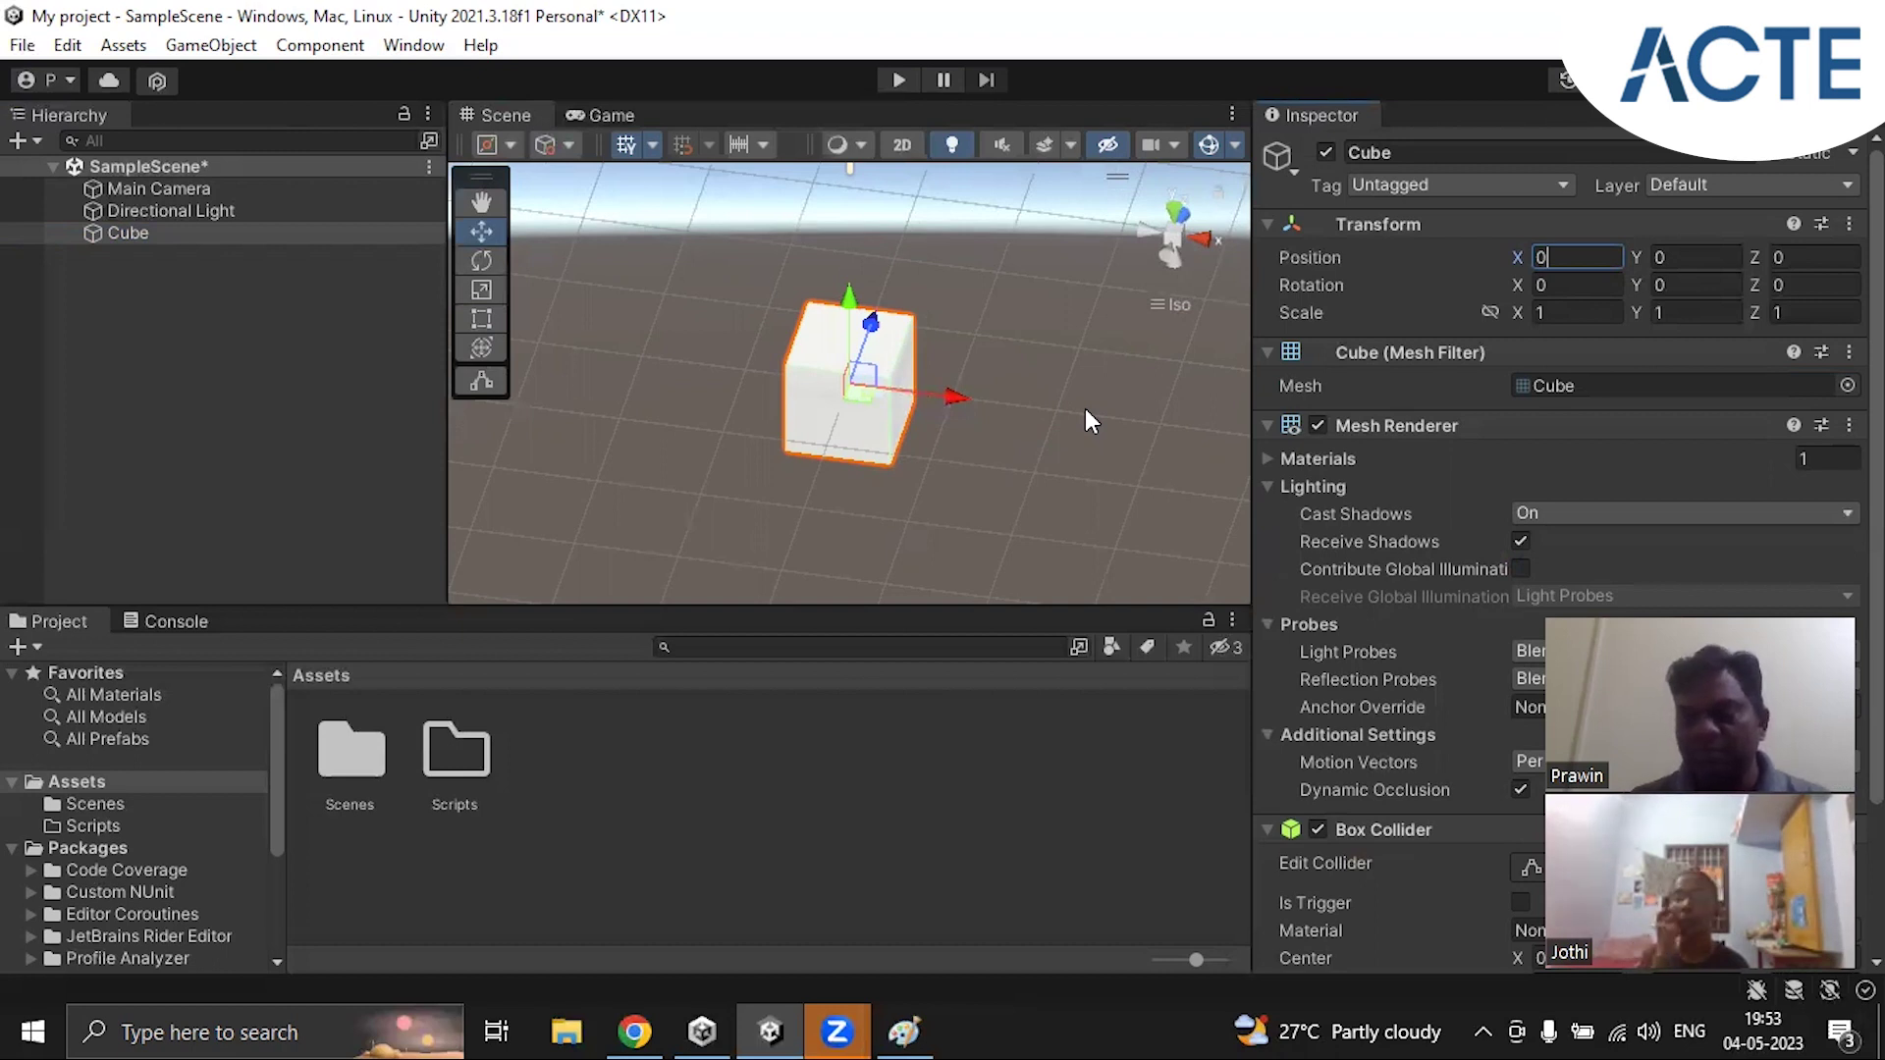
Step: Switch the Scene view to 2D and move the Cube along X to about 0.81 and back to 0
click(908, 145)
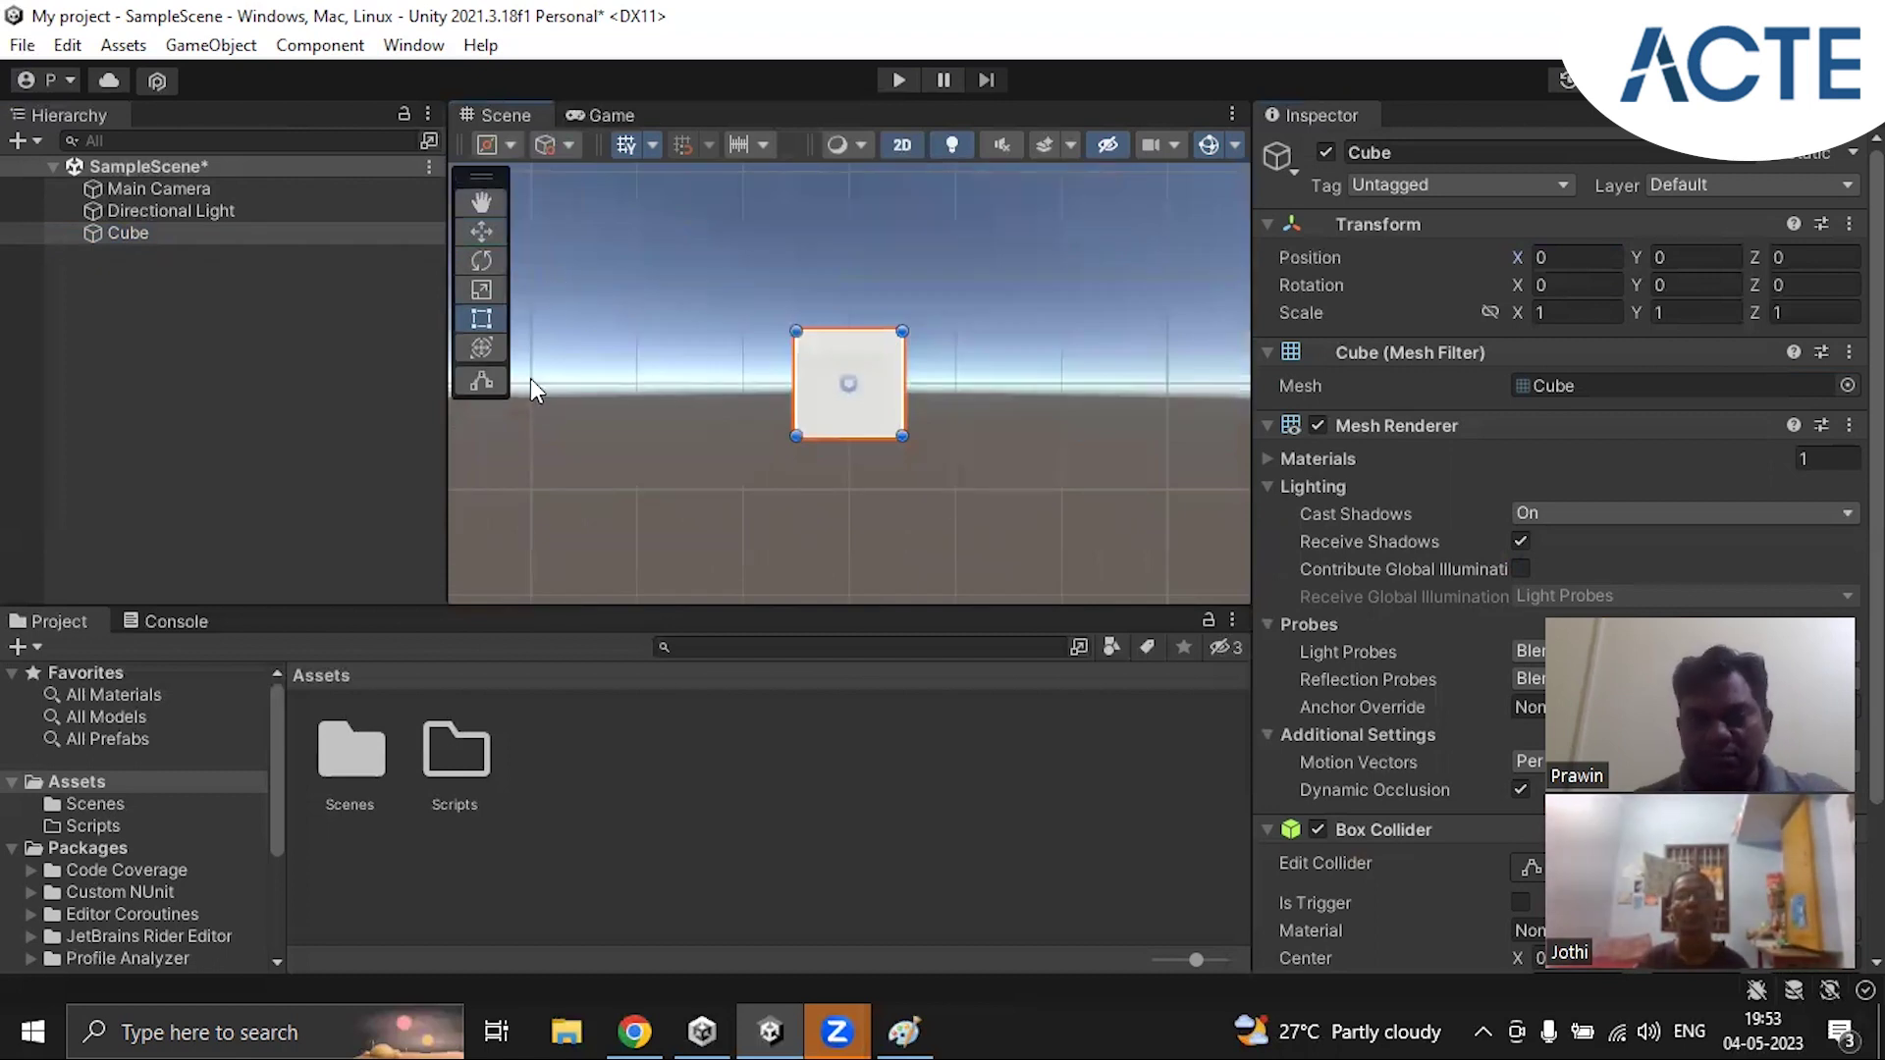
click(472, 229)
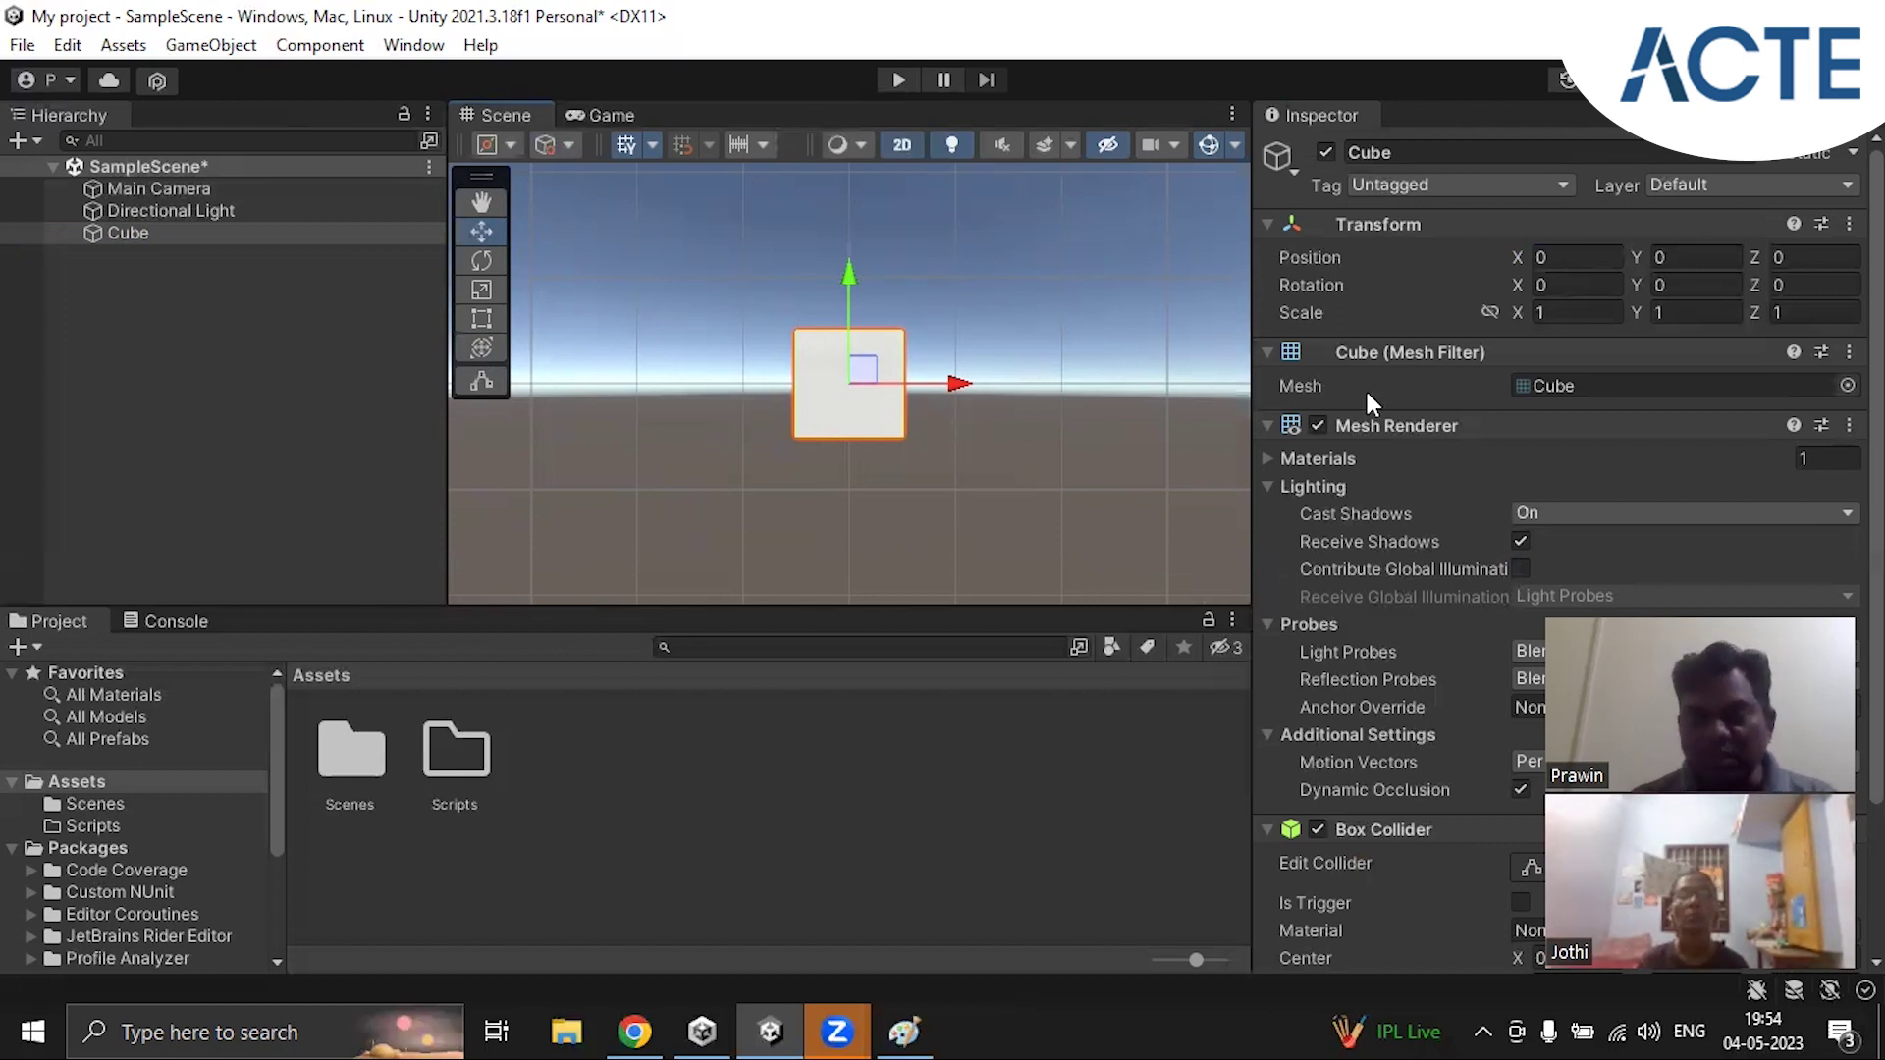
click(952, 385)
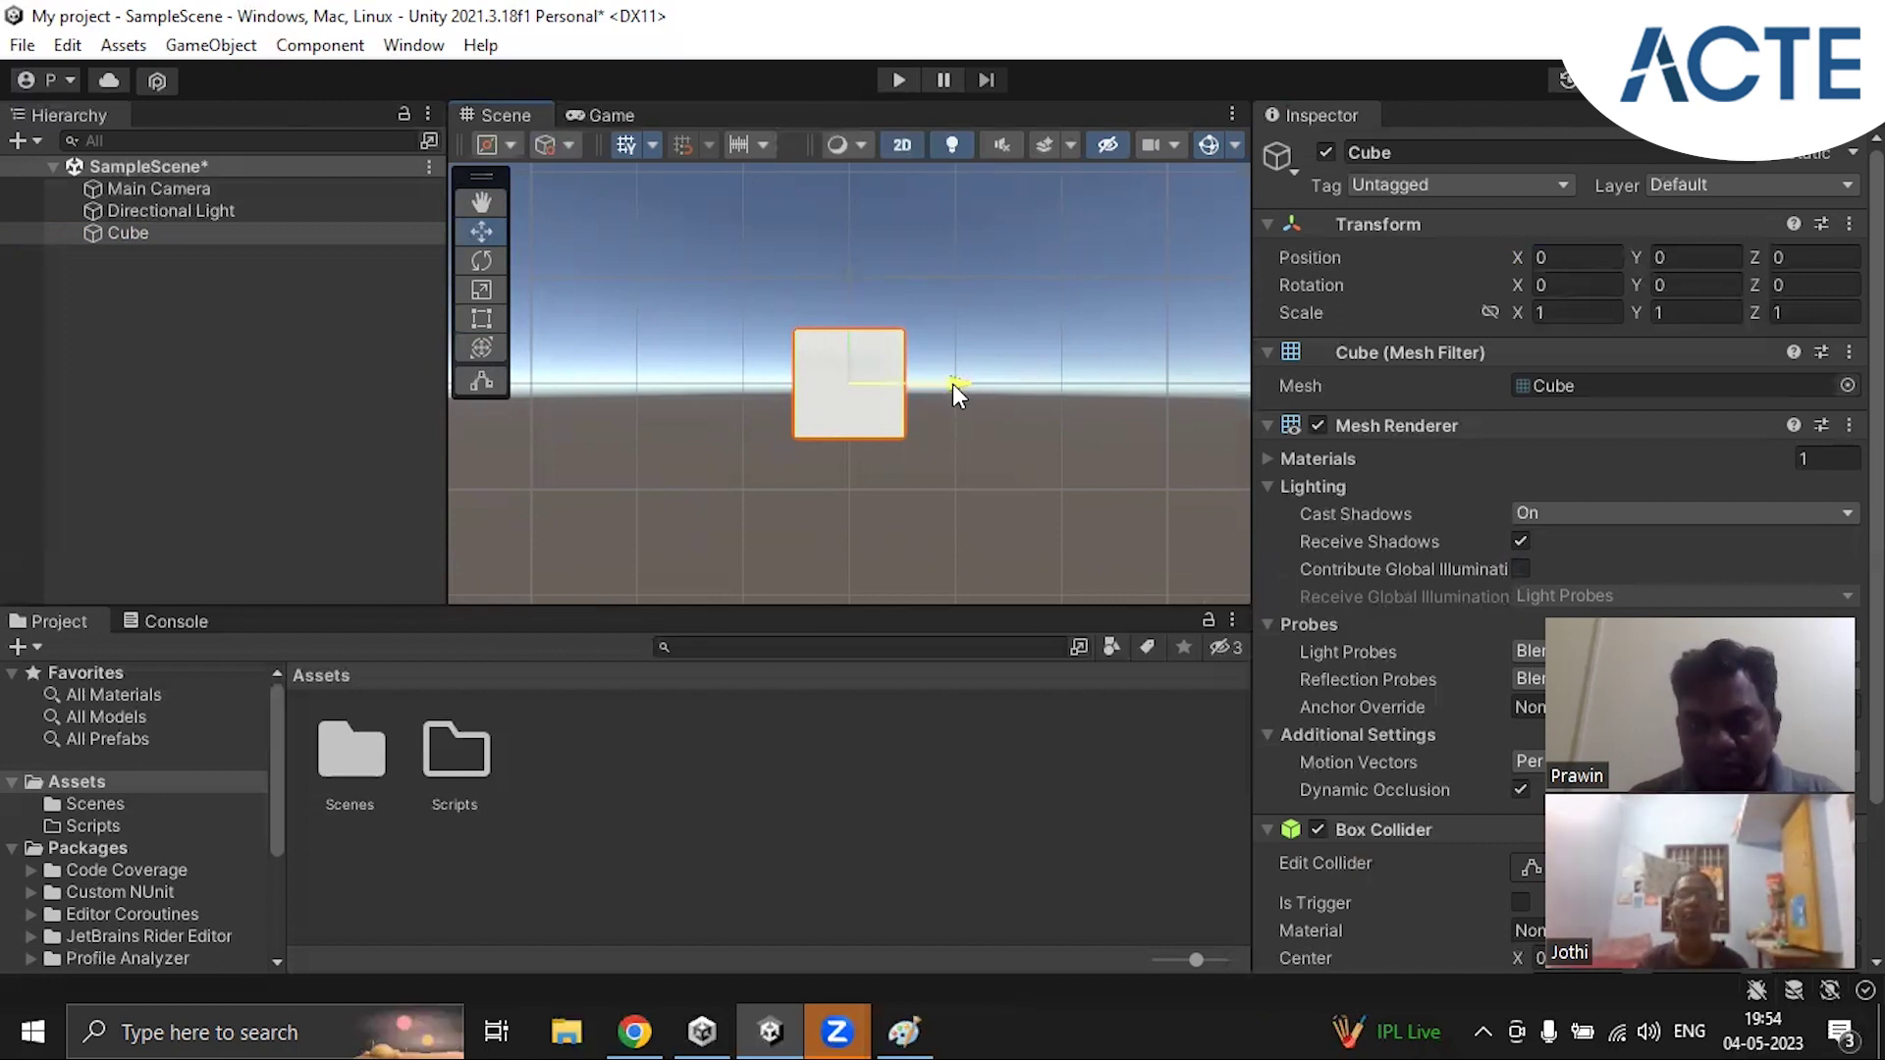
drag(962, 384, 1046, 385)
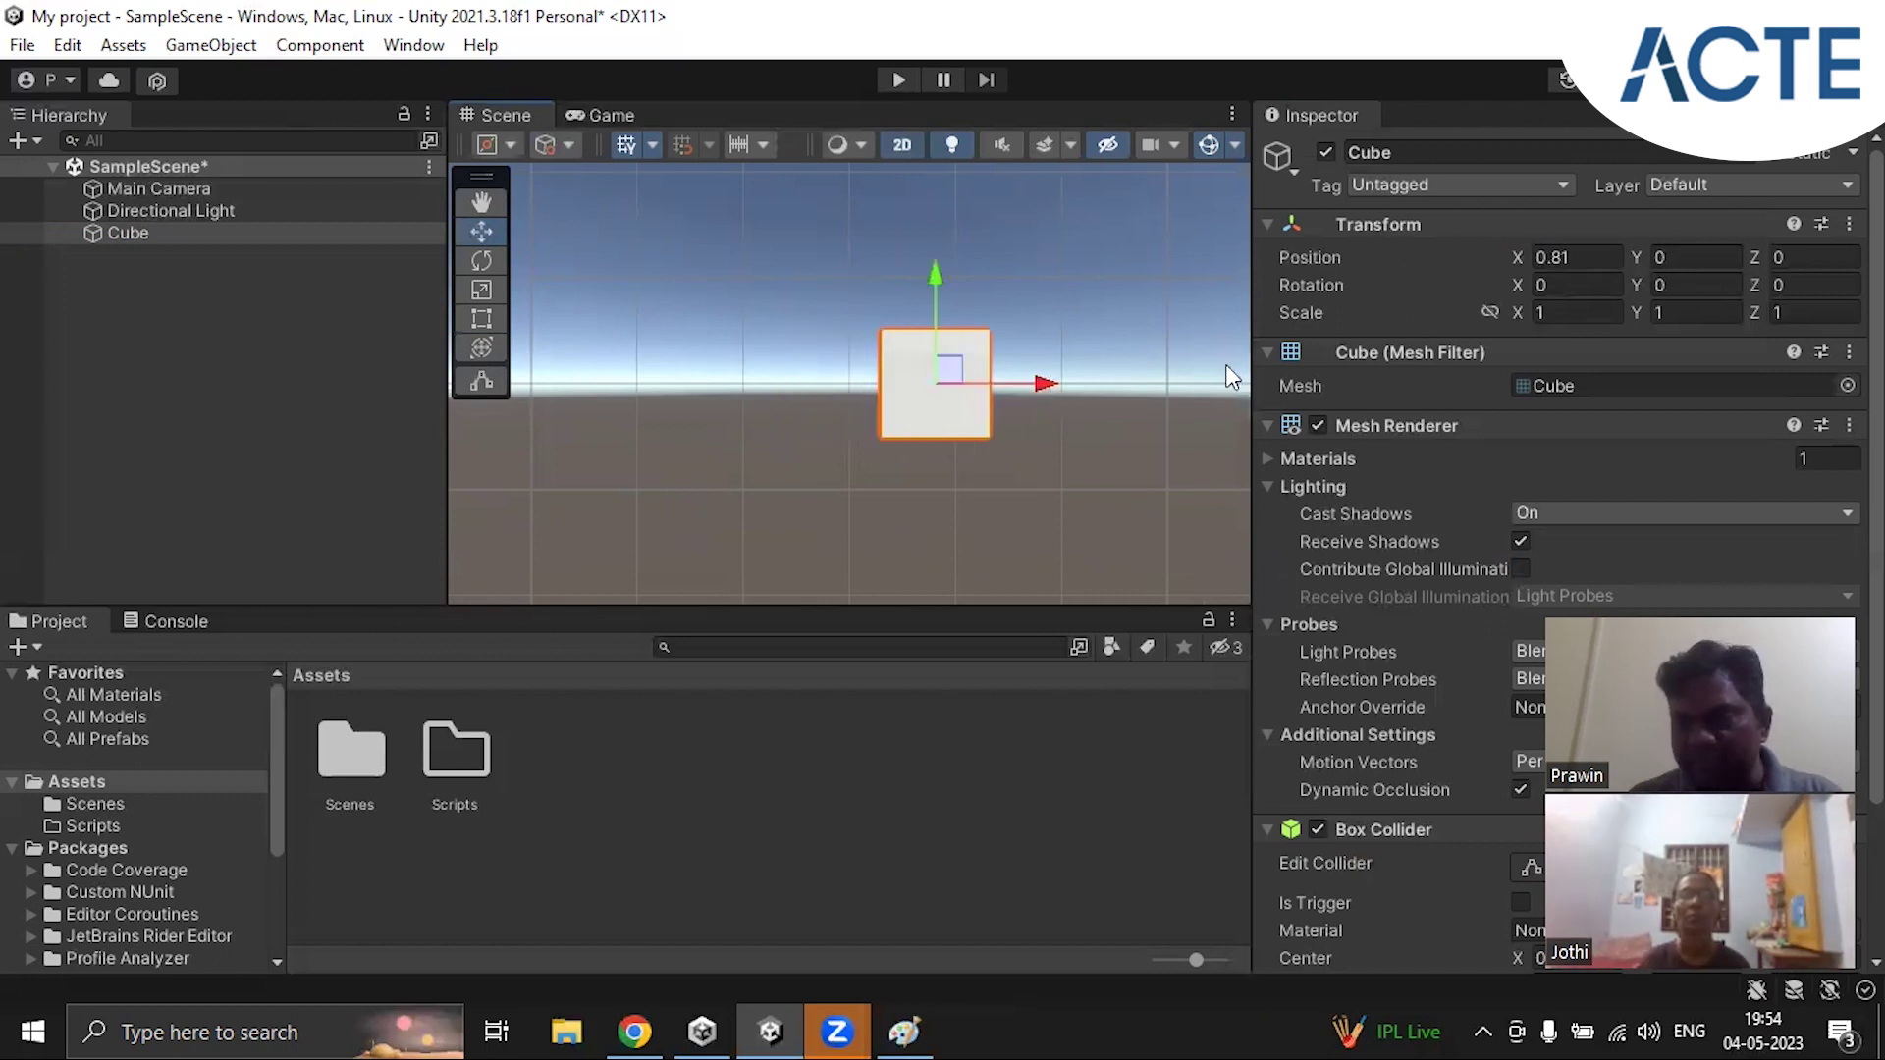
drag(1039, 381, 952, 385)
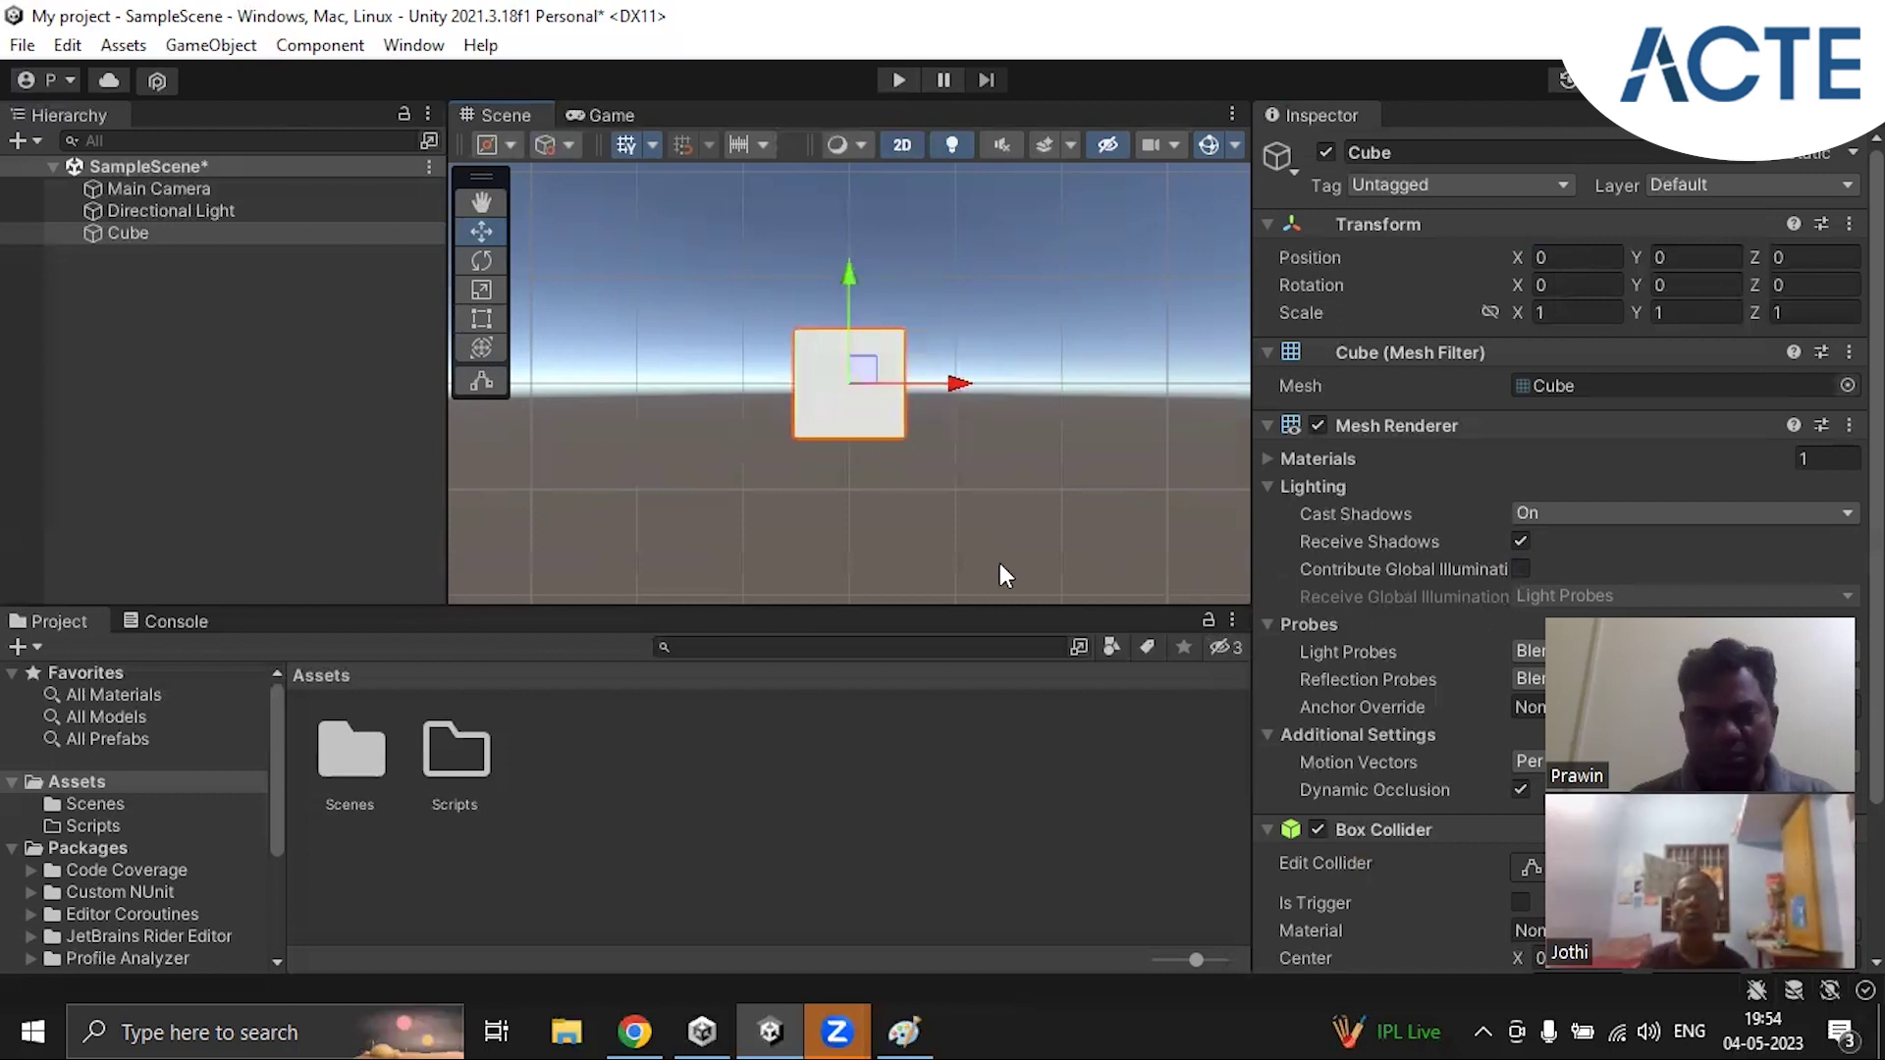
mouse_move(960, 386)
mouse_down()
mouse_move(732, 373)
mouse_move(962, 381)
mouse_up()
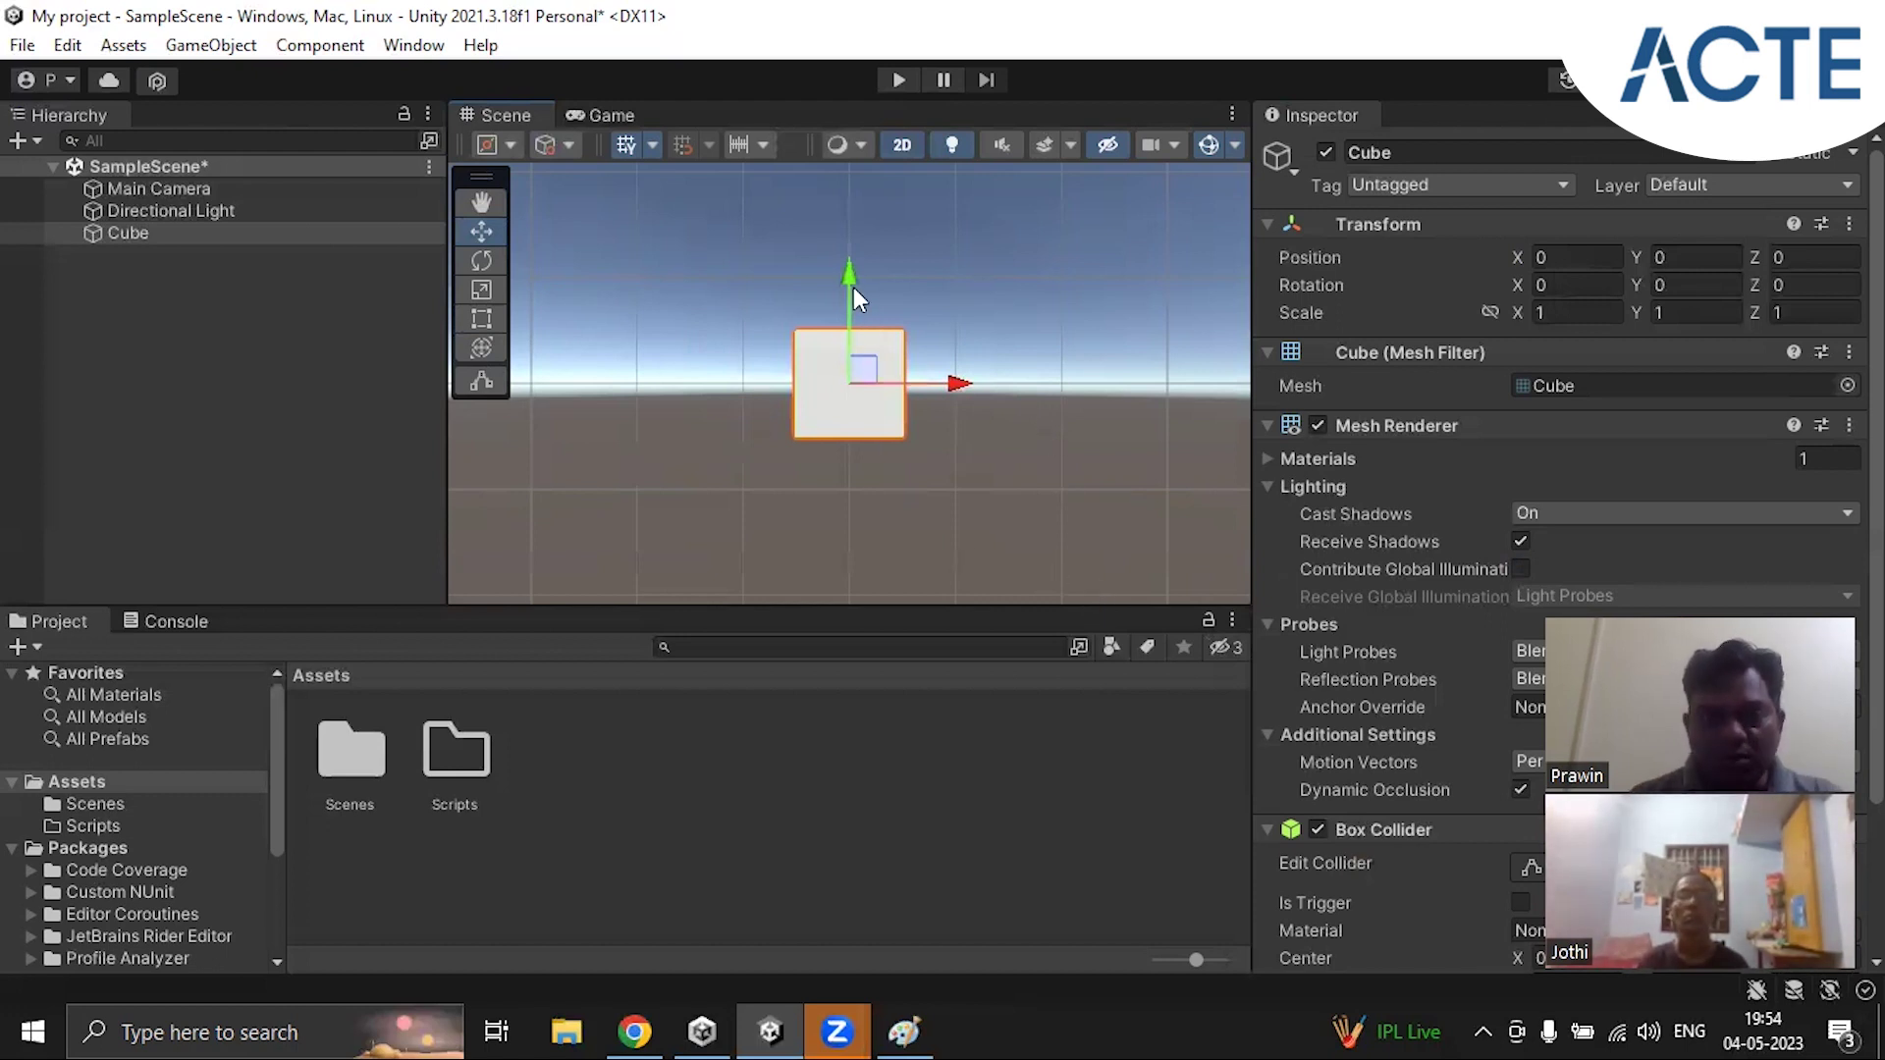
Step: Move the Cube along Y to about 0.59 and down to about -1.04, and reset its Transform
drag(852, 275, 856, 214)
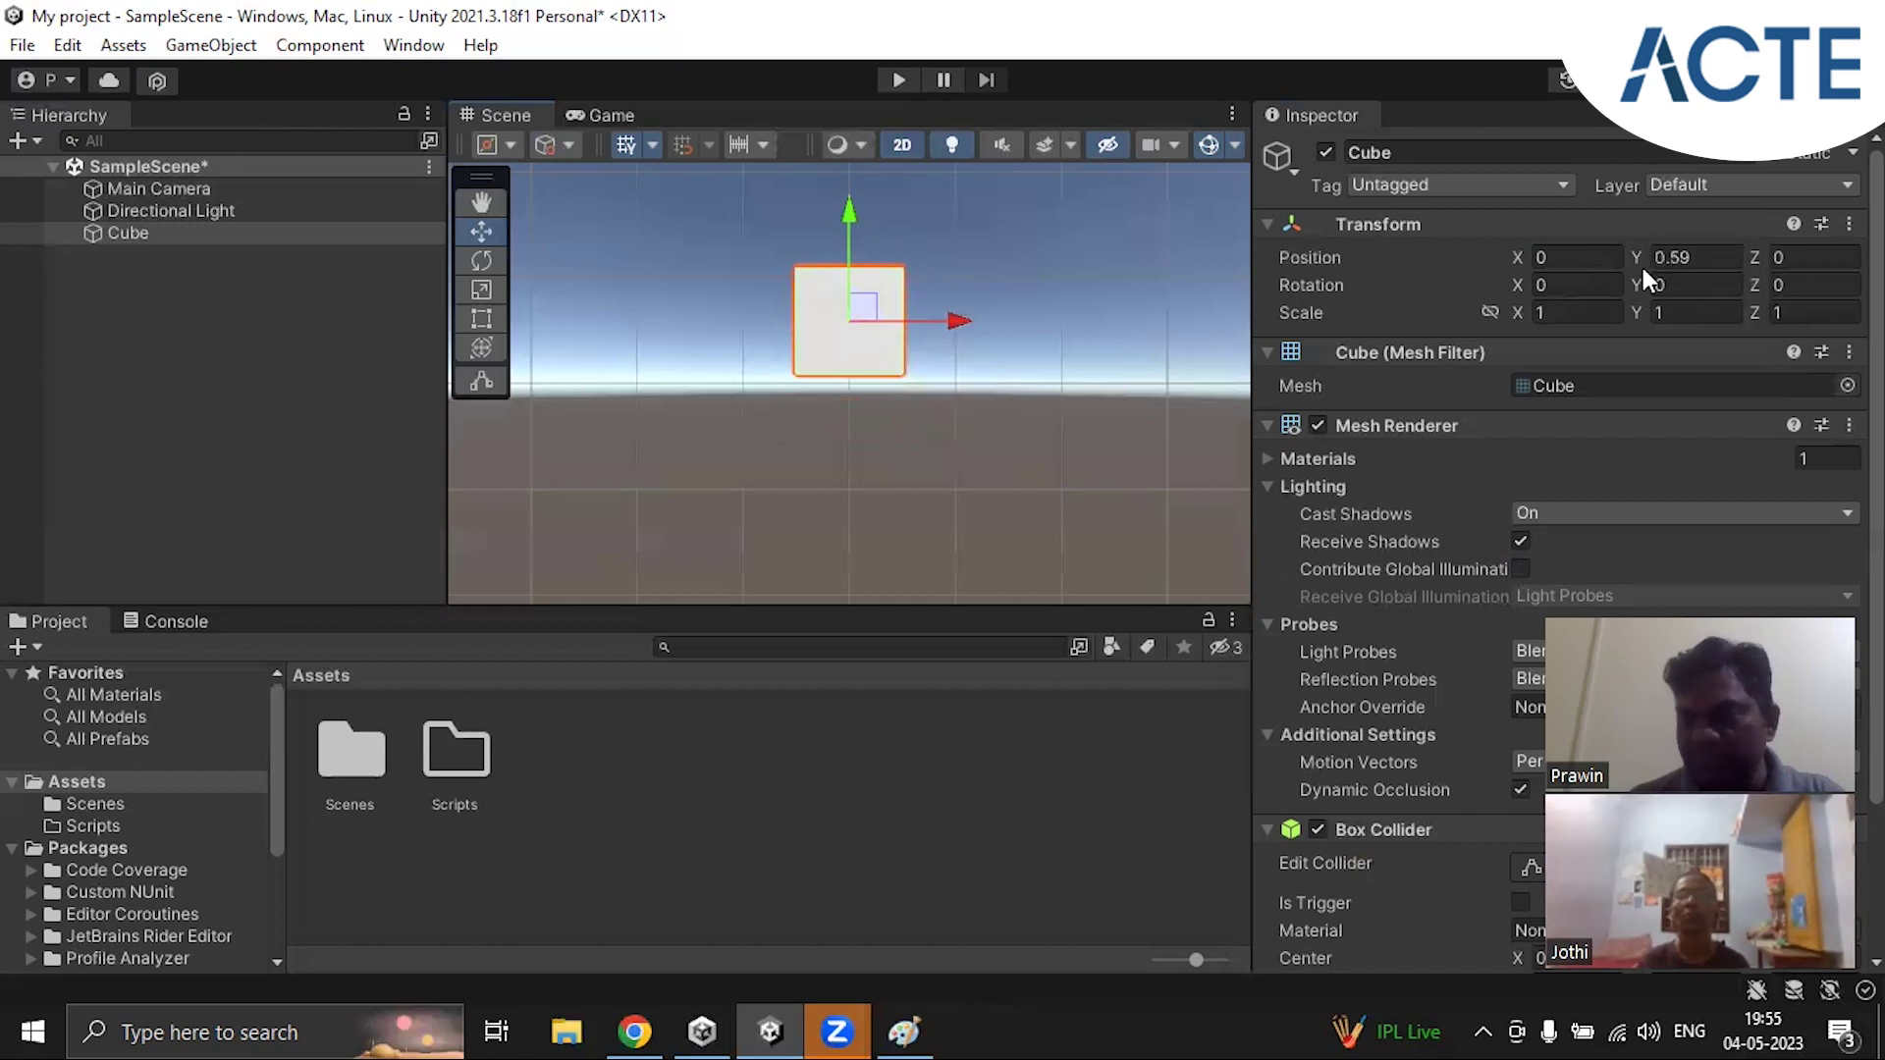
drag(849, 224, 844, 383)
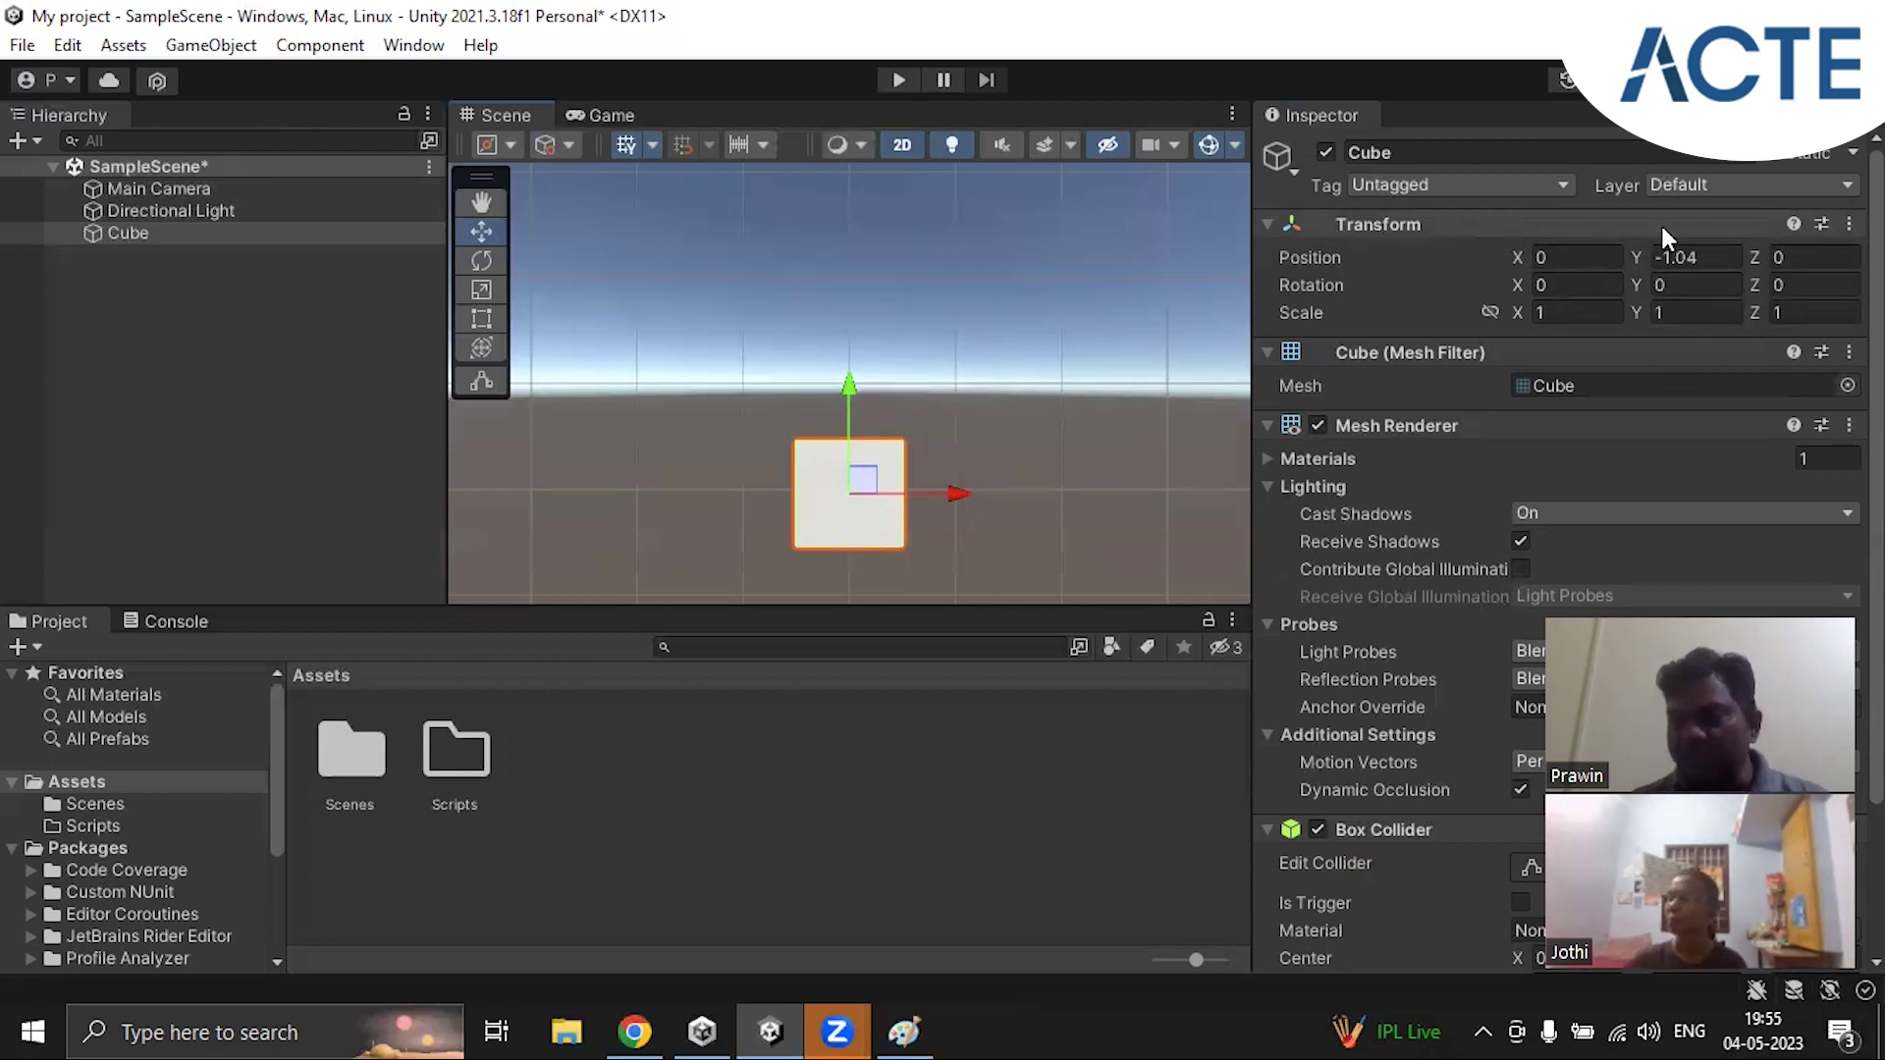
click(1849, 223)
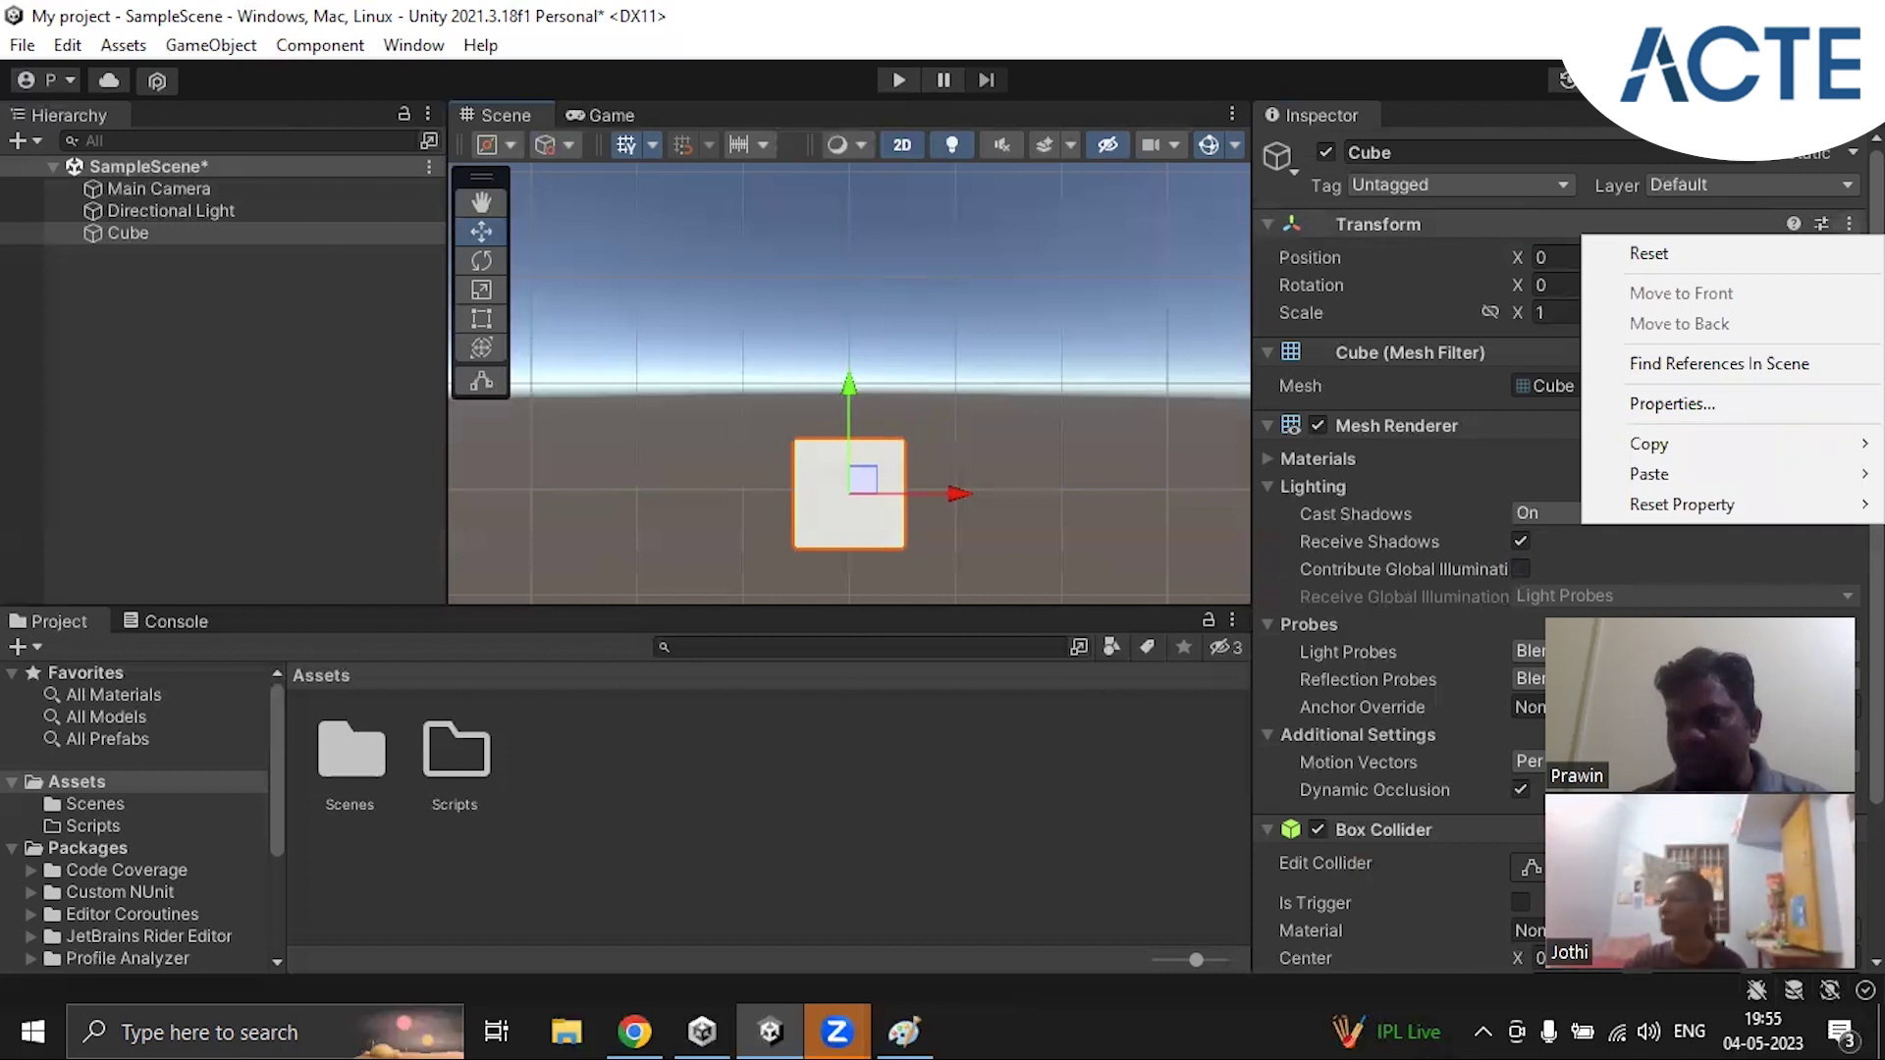
click(1640, 257)
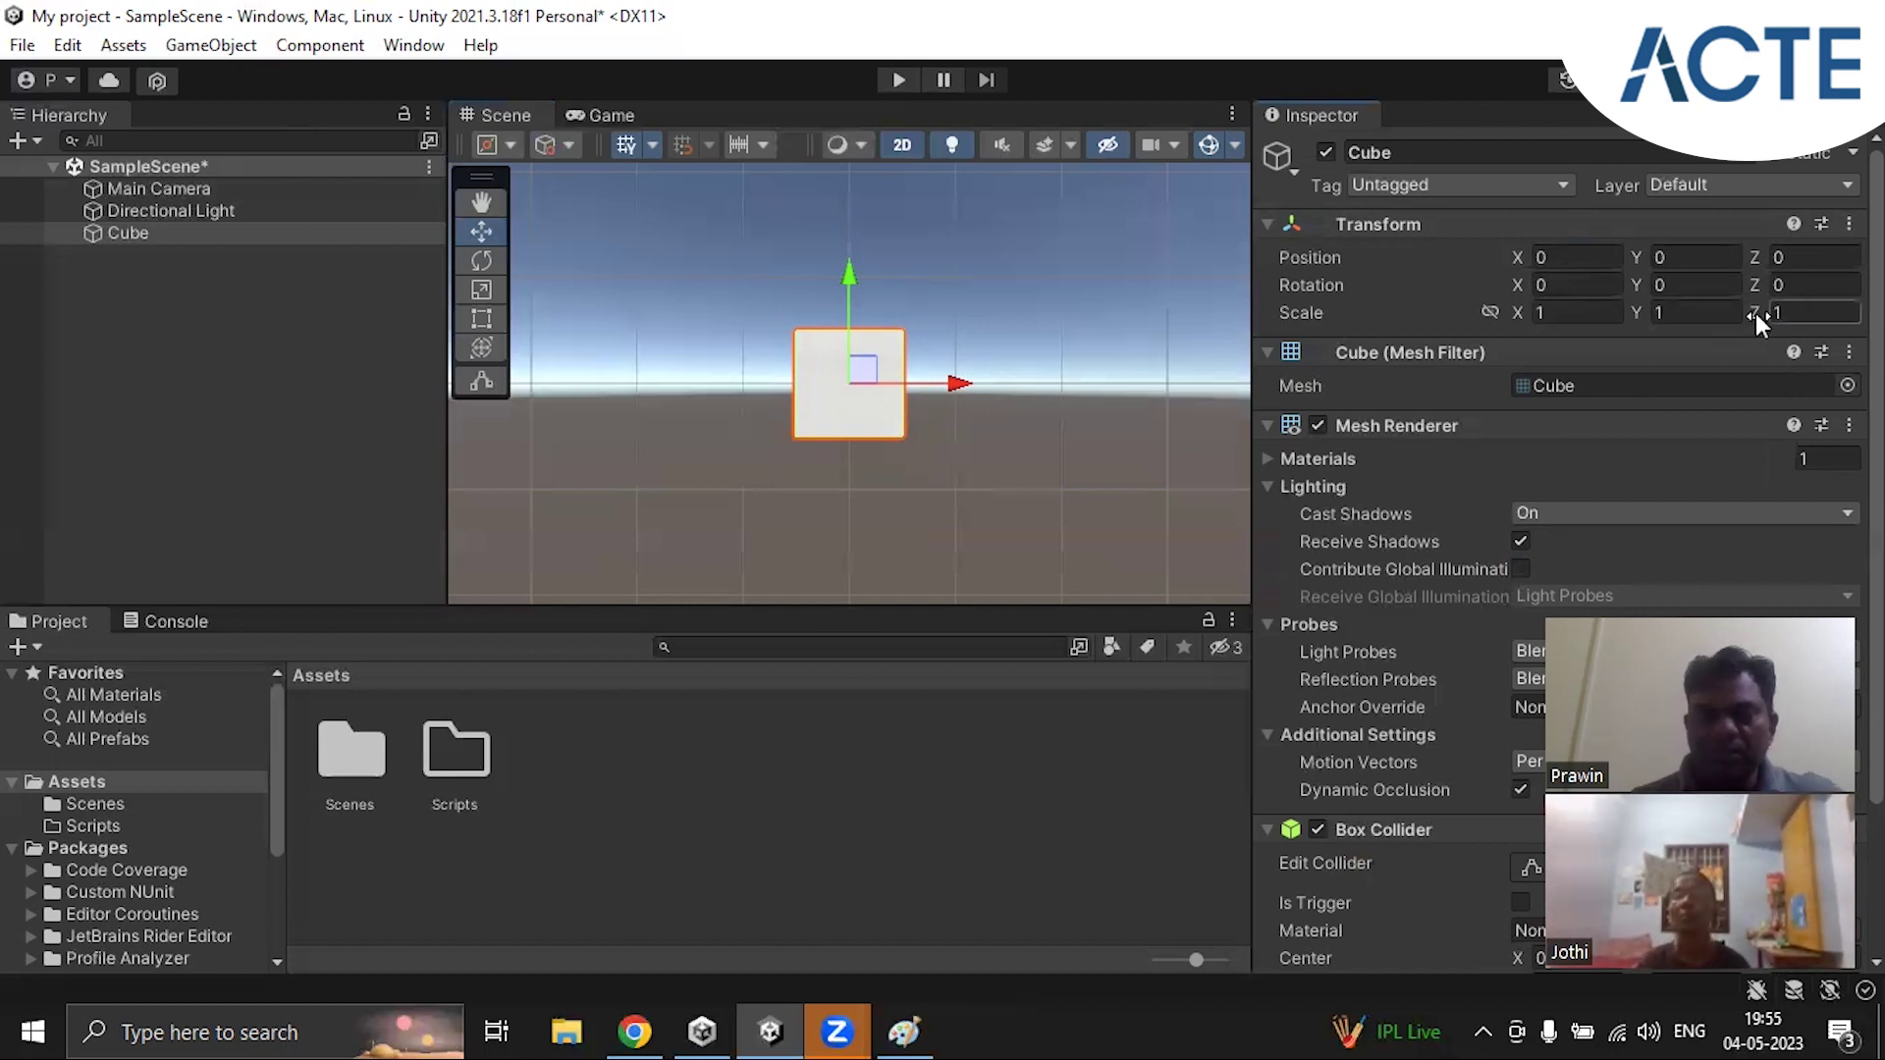
Step: Return the Scene view to 3D and examine the Cube's Z axis handle from several angles
click(900, 146)
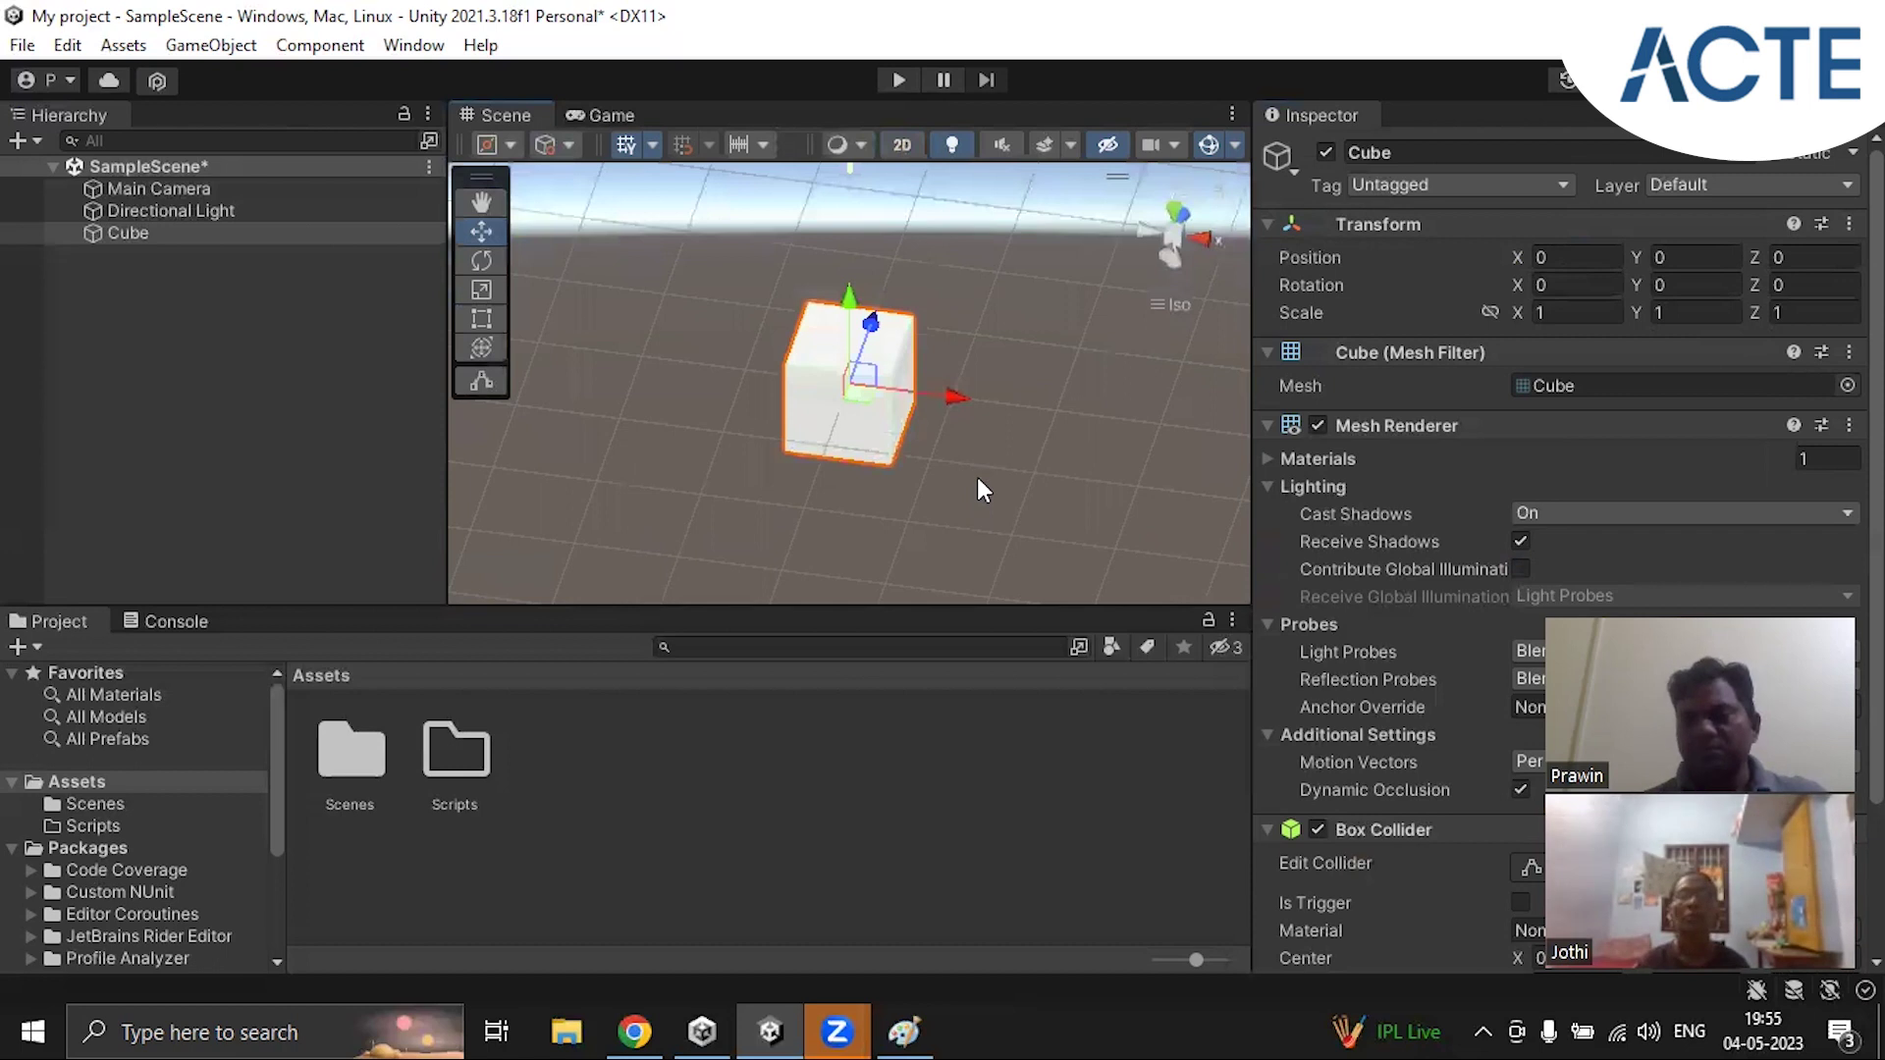
alt+drag(987, 466, 972, 334)
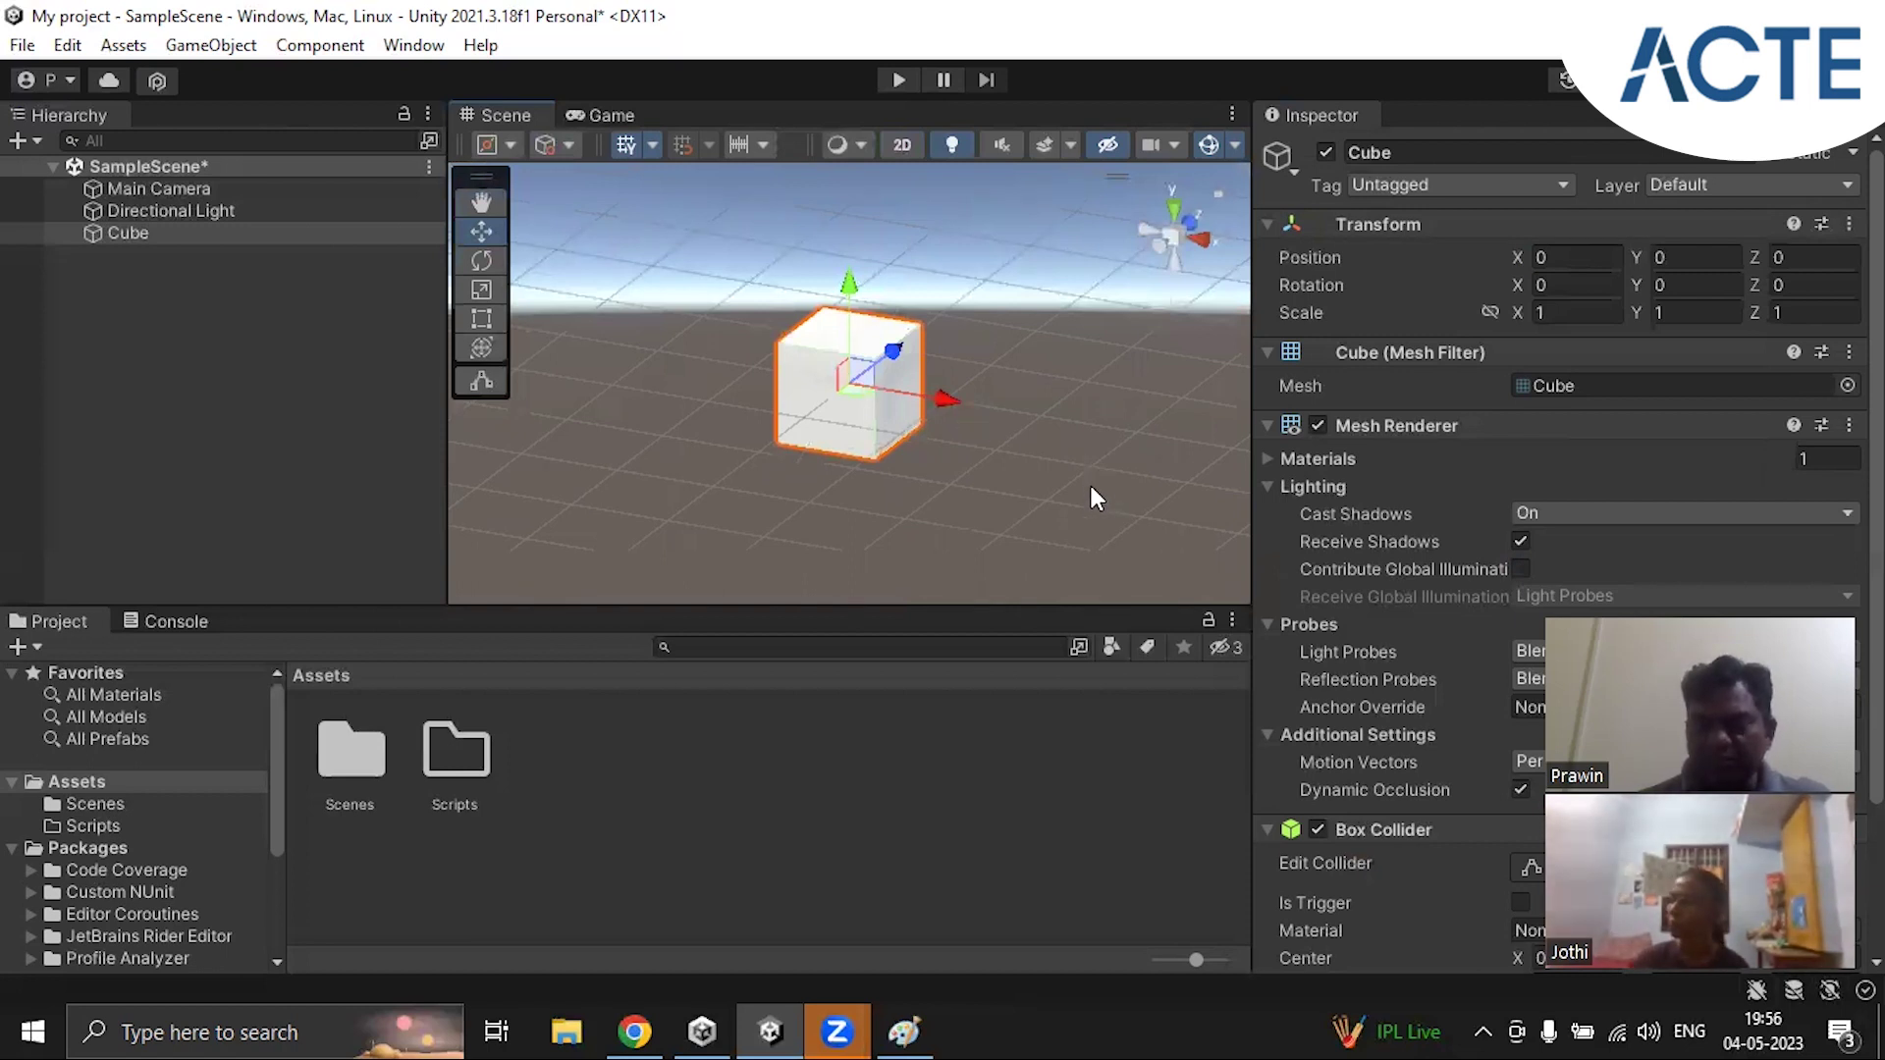
alt+drag(1063, 486, 1005, 495)
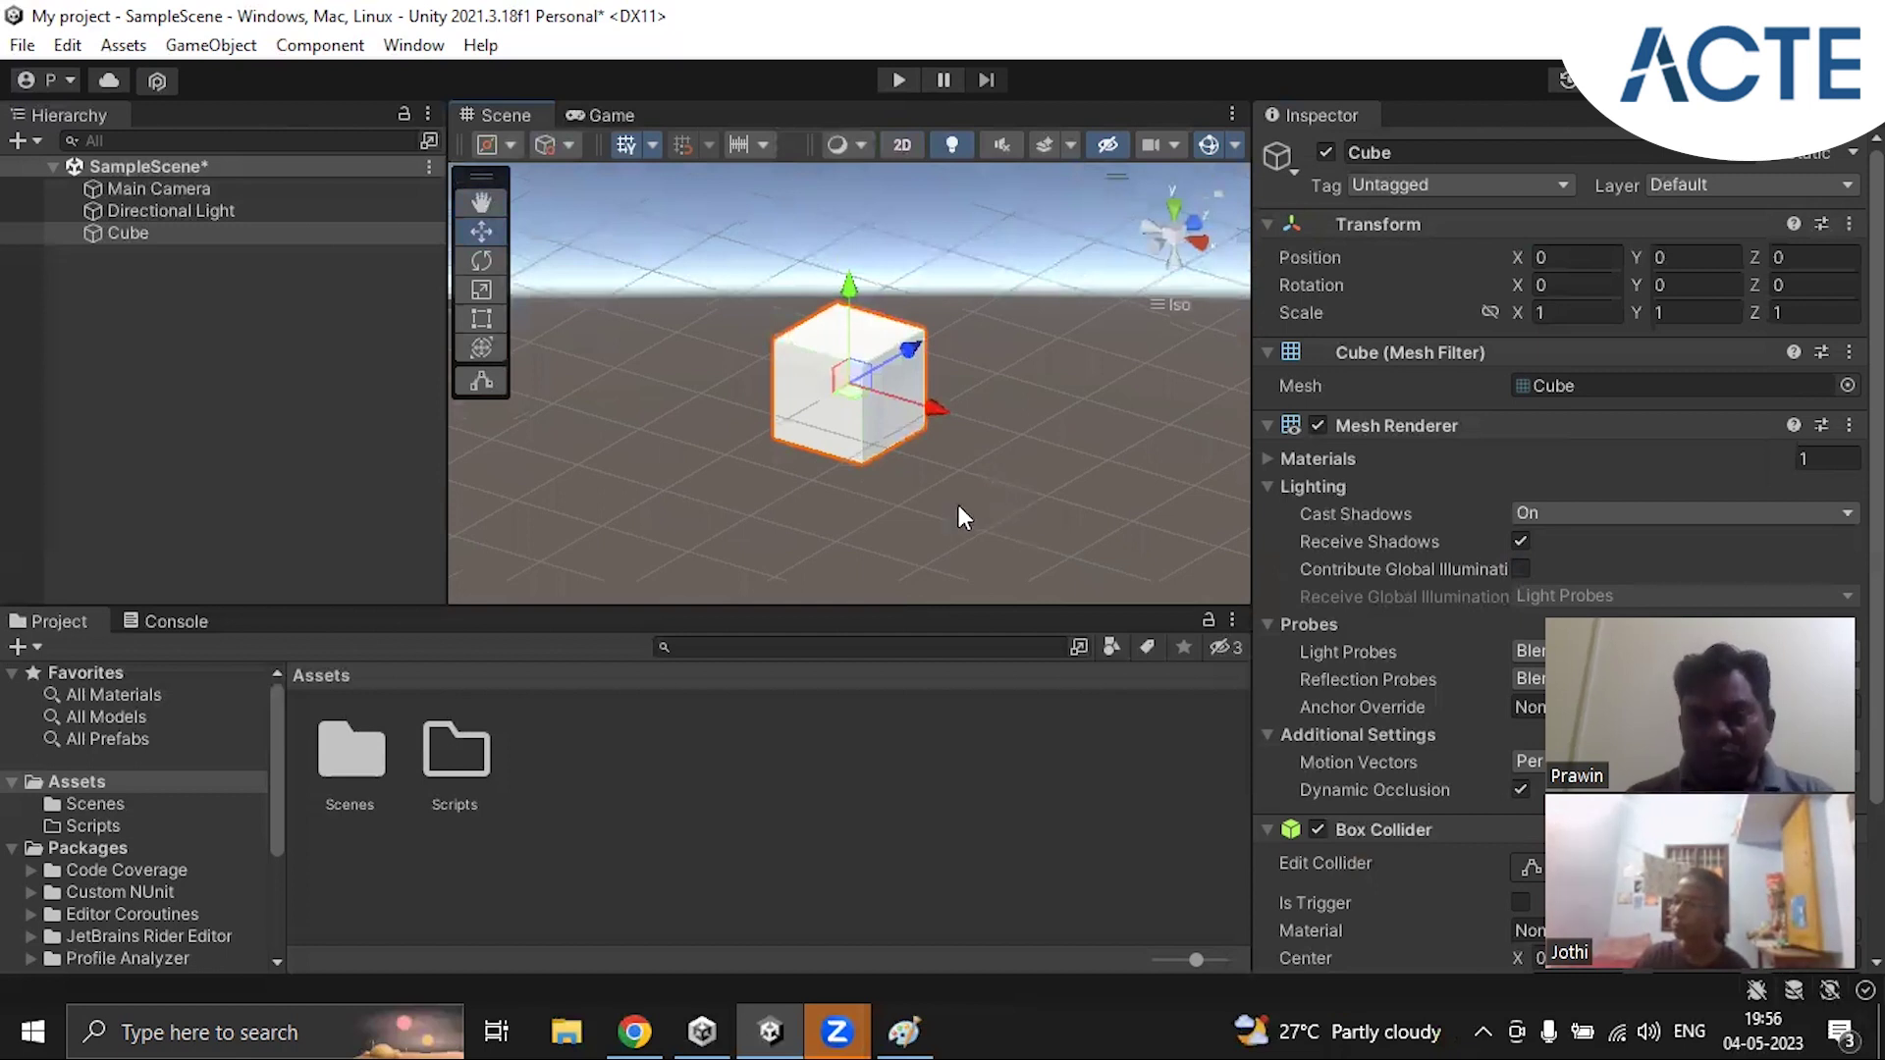
alt+drag(958, 505, 1062, 525)
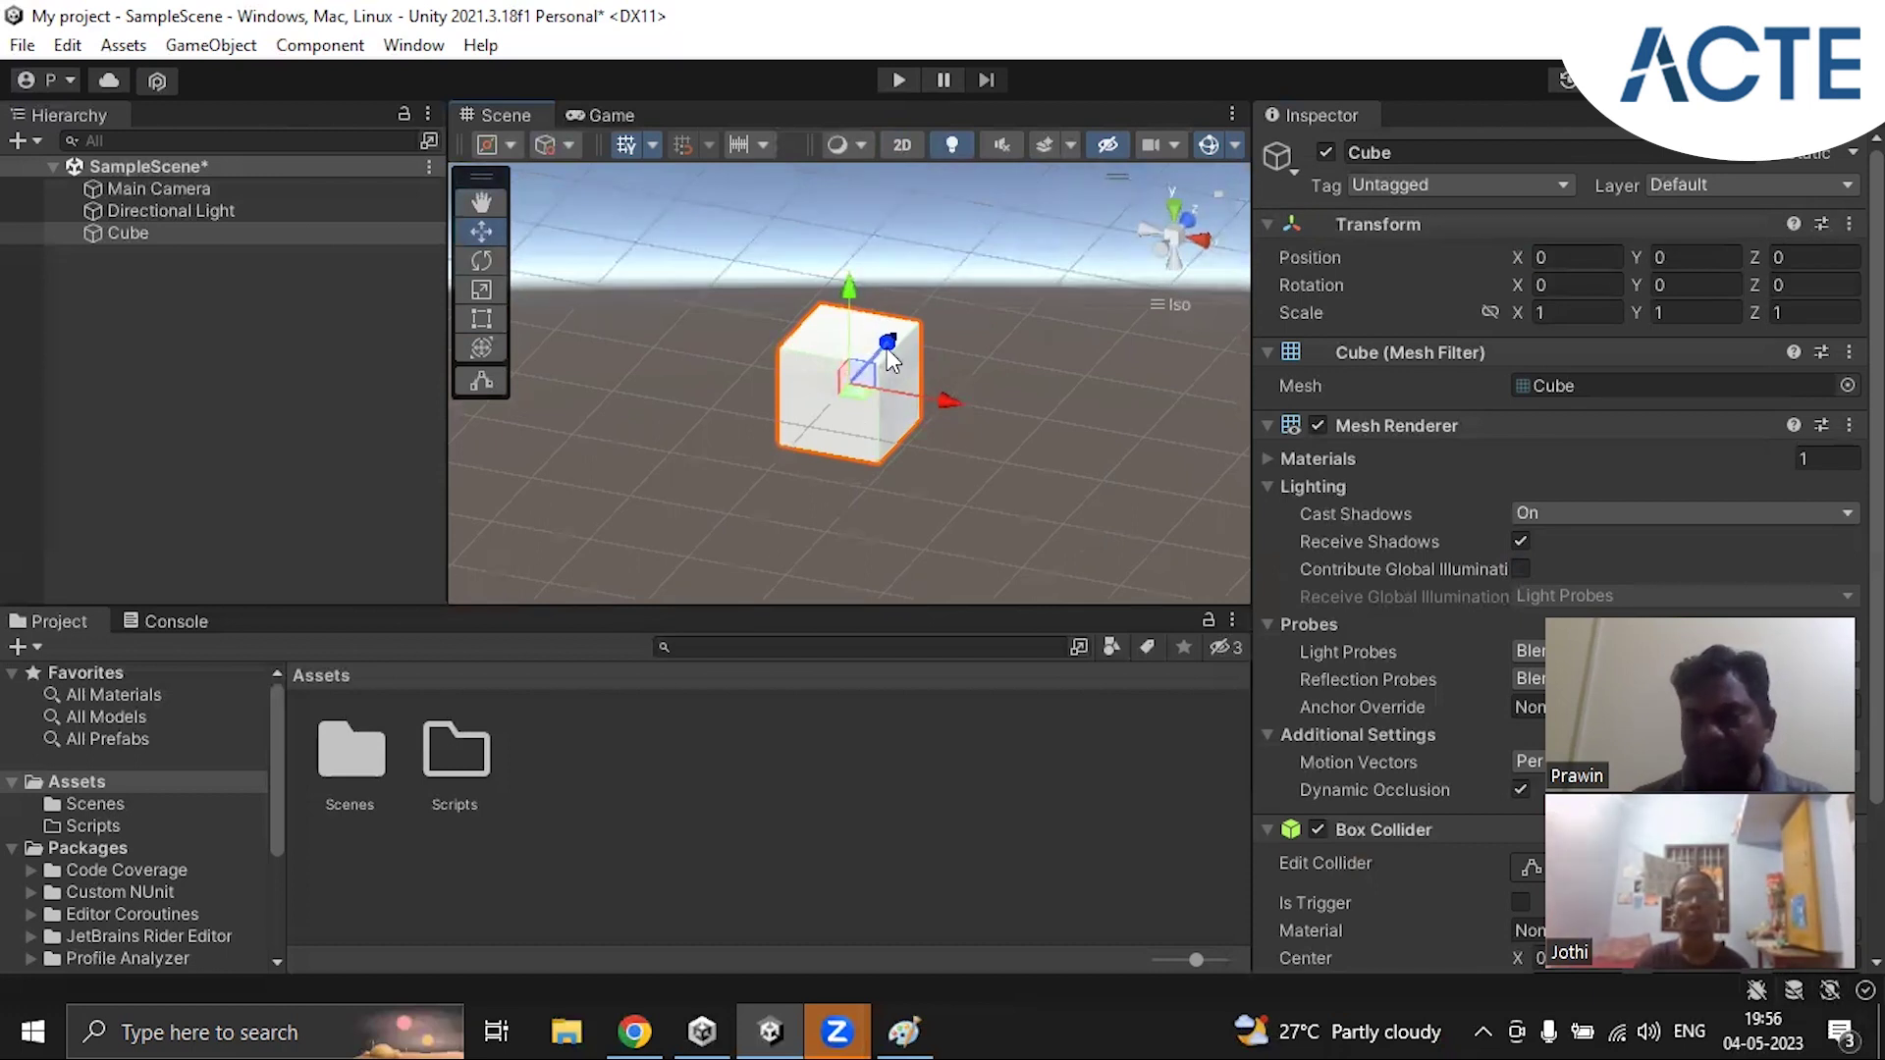
Step: Try a Z position of 10 for the Cube and change it to 1
click(1812, 259)
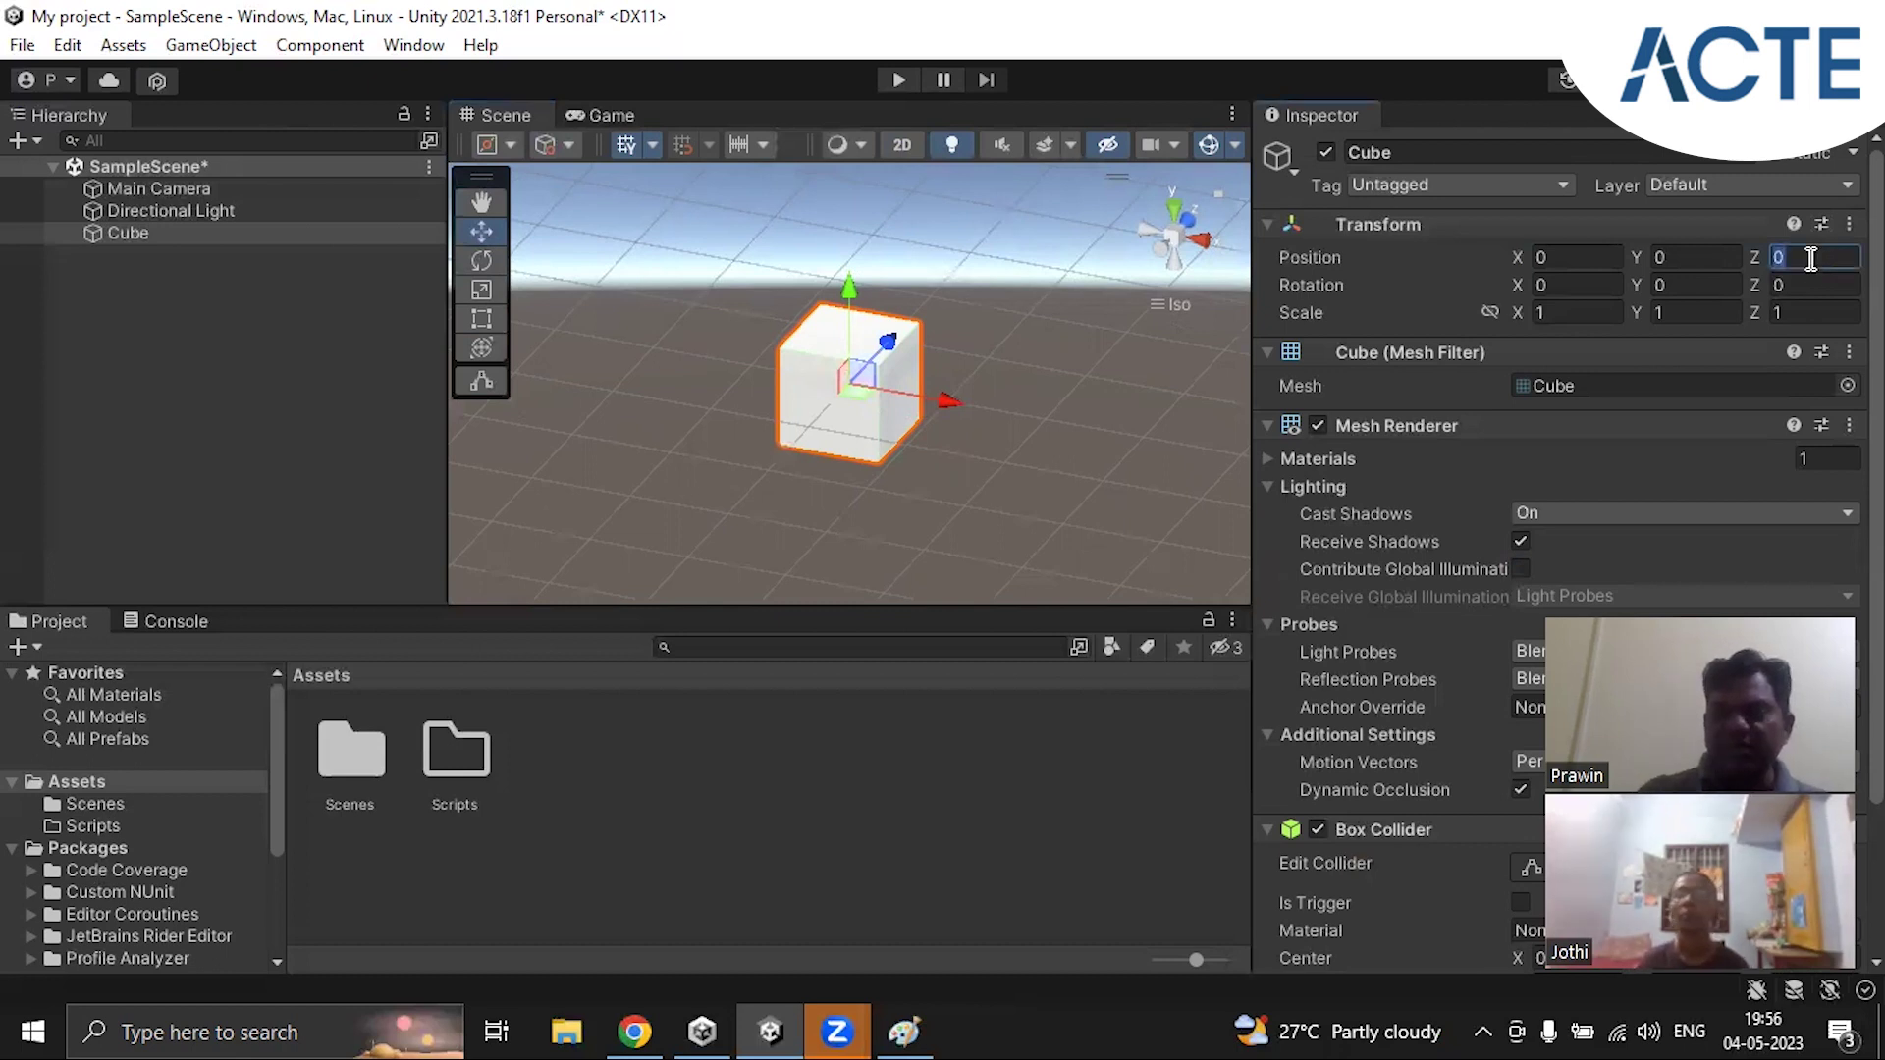
text(10)
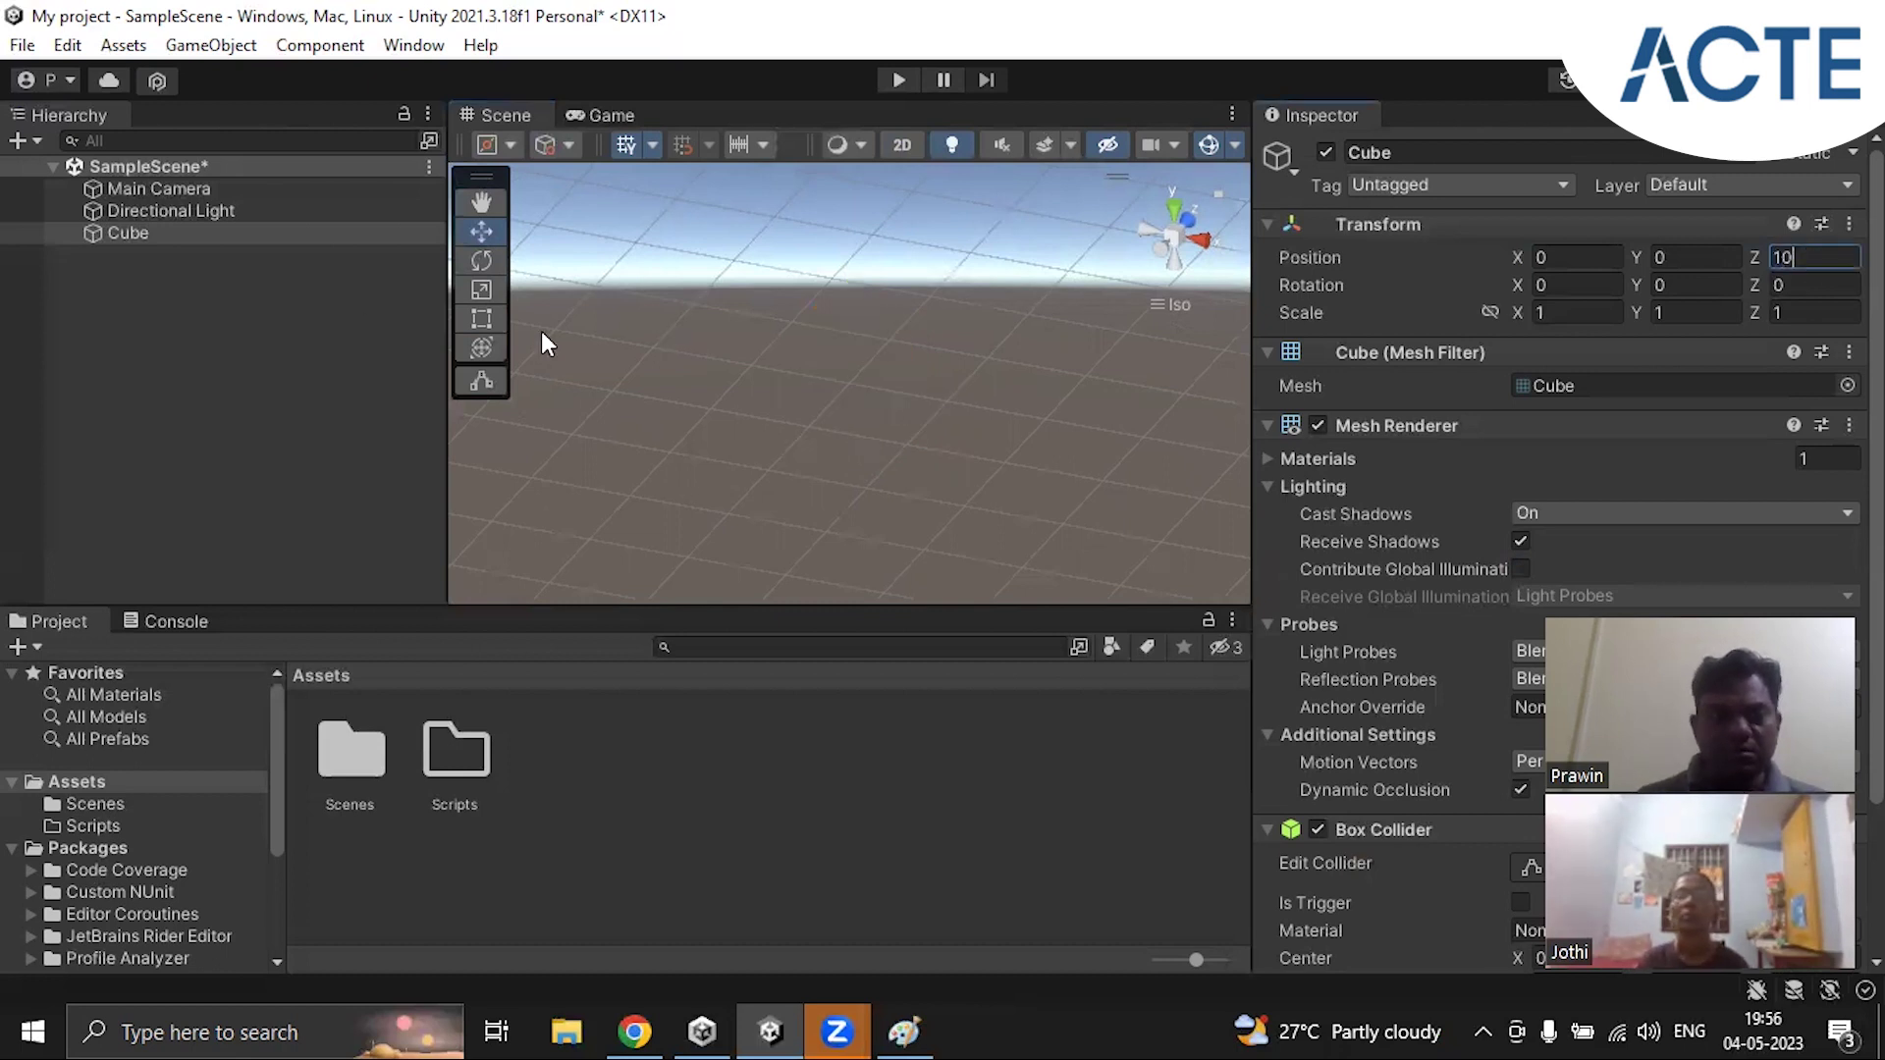
key(BackSpace)
key(BackSpace)
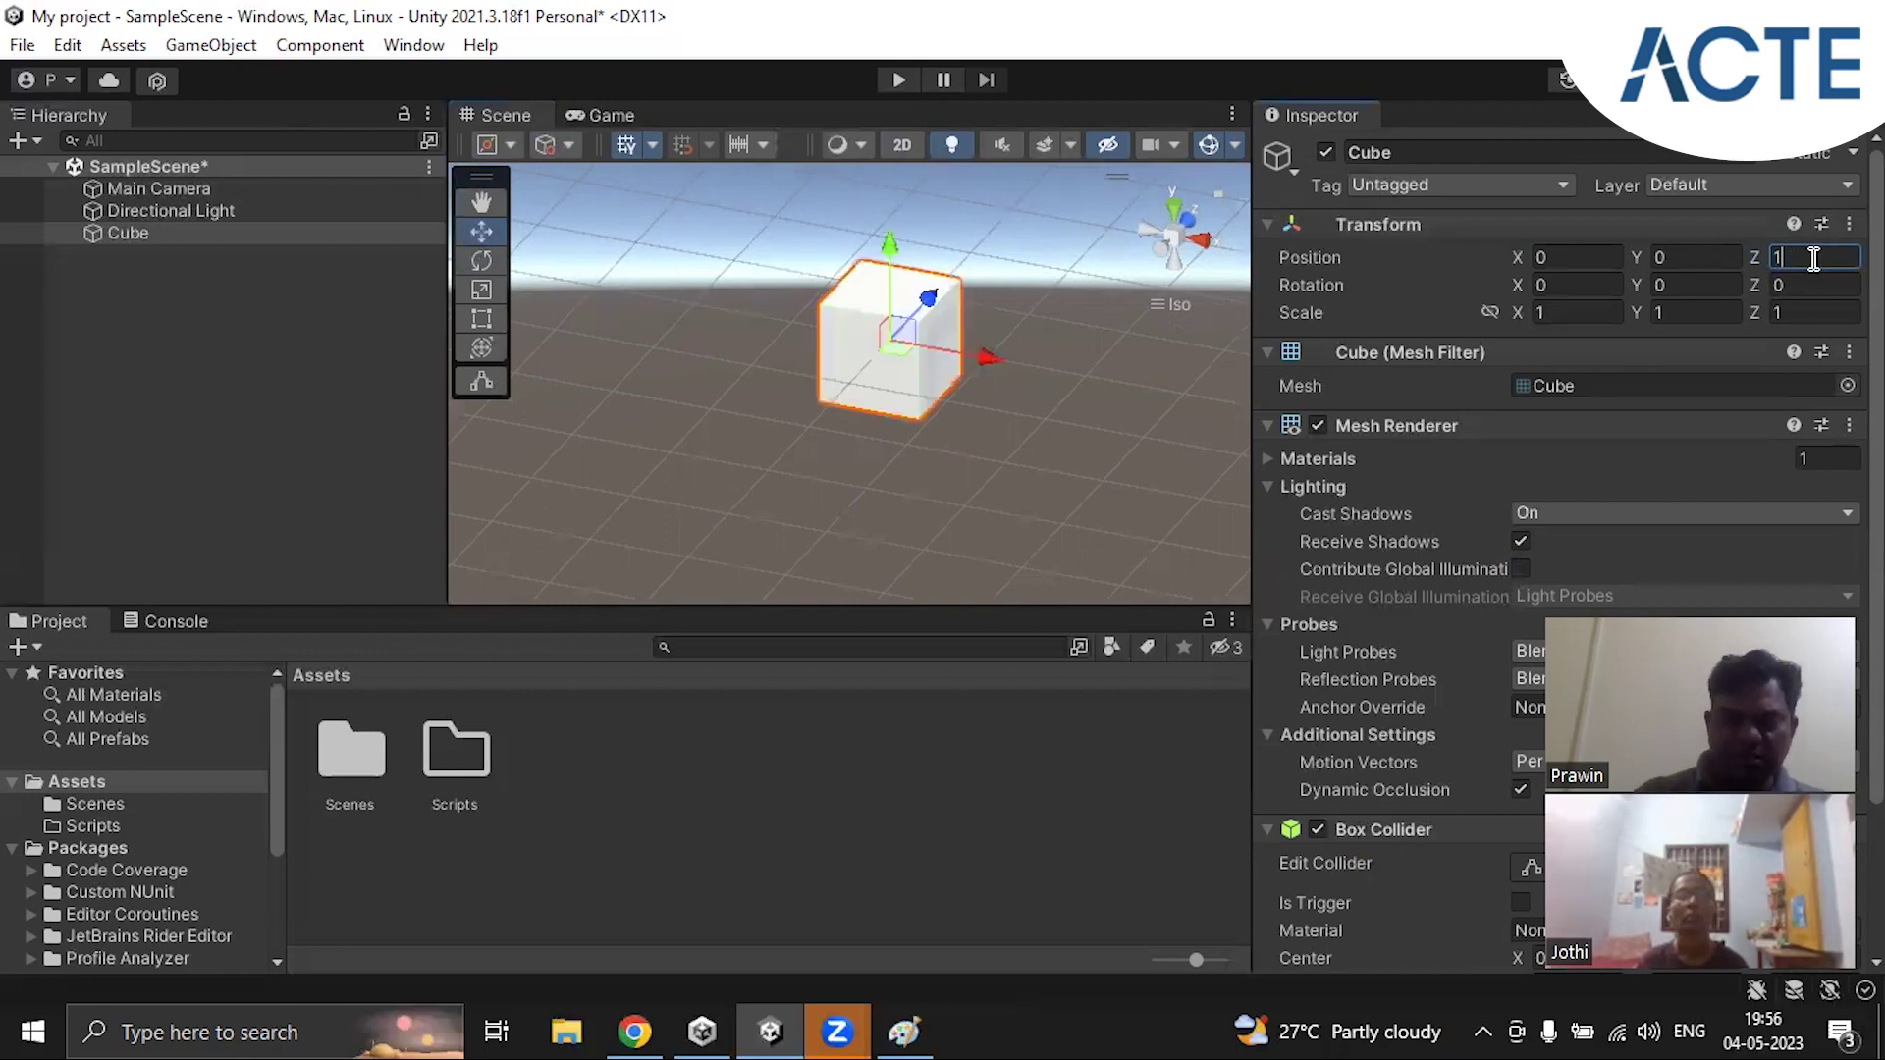
Step: Set the Cube's Z position to 0 and 2 in turn, and reset its Transform
text(0)
drag(1815, 258, 1772, 258)
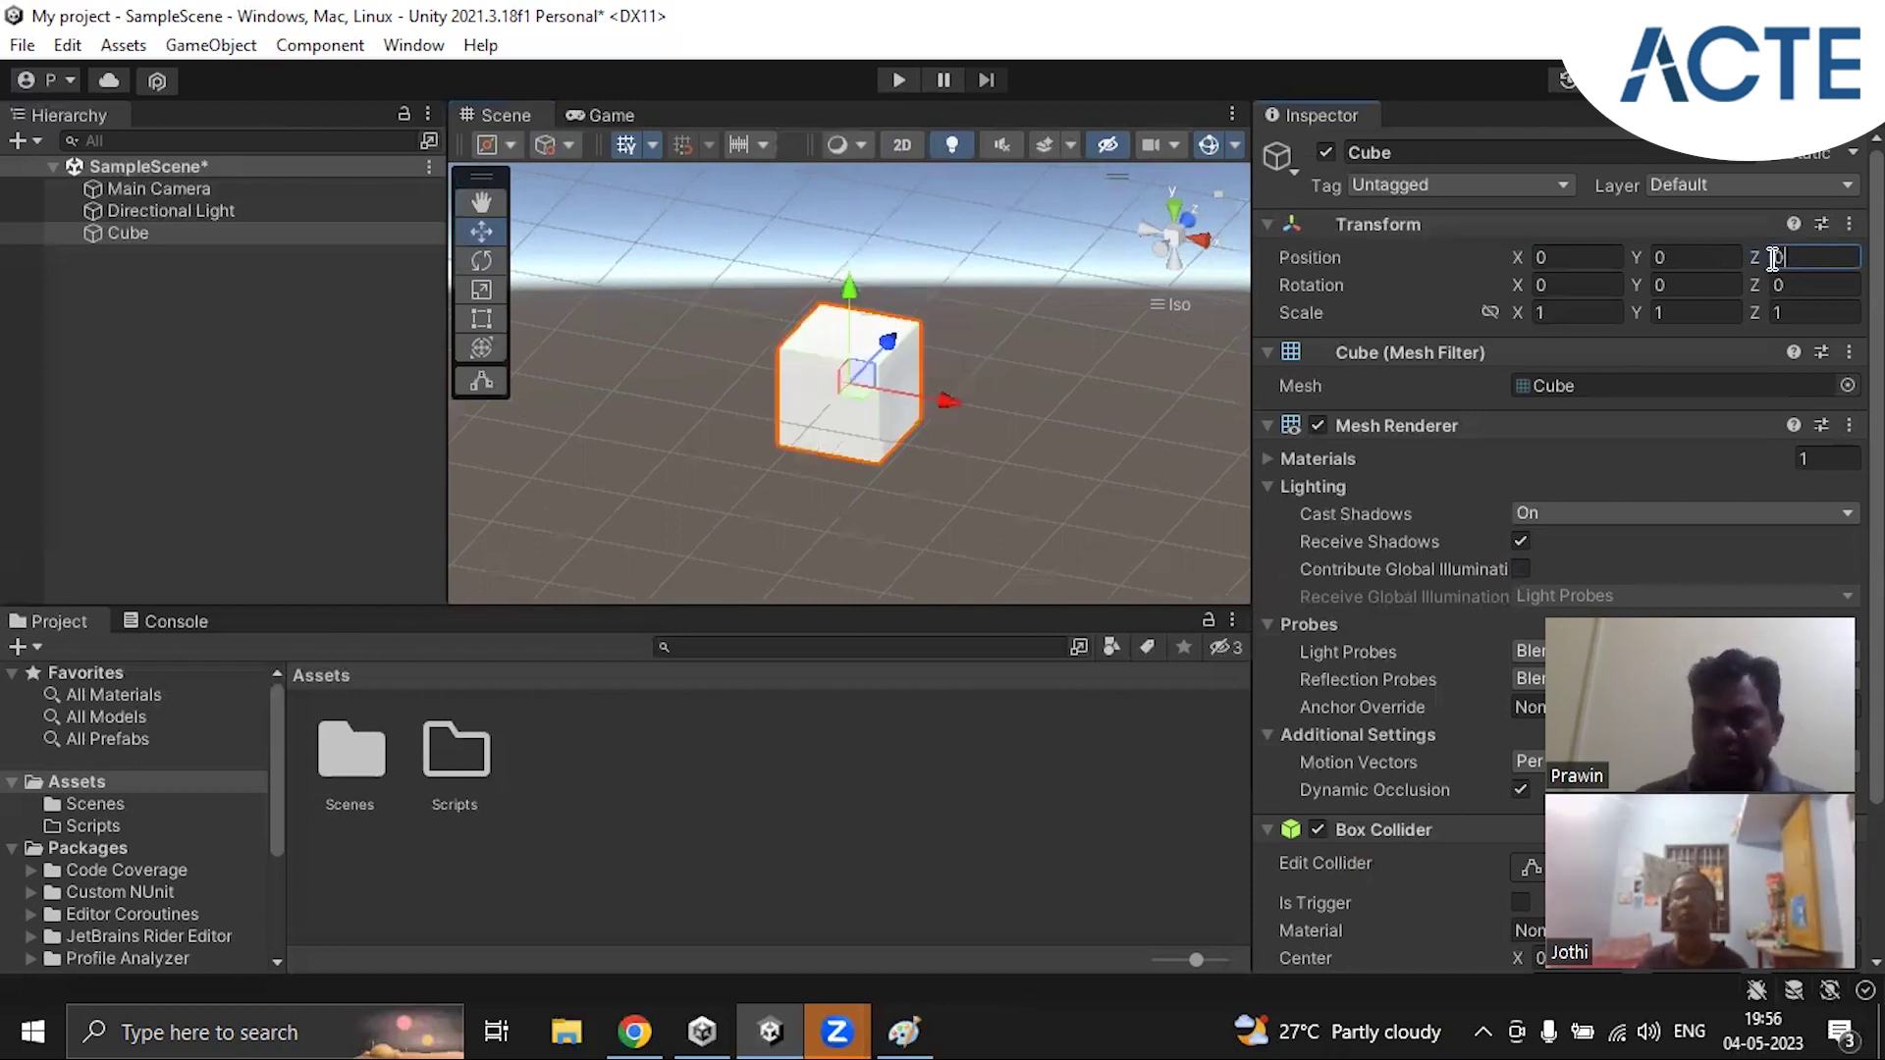
text(2)
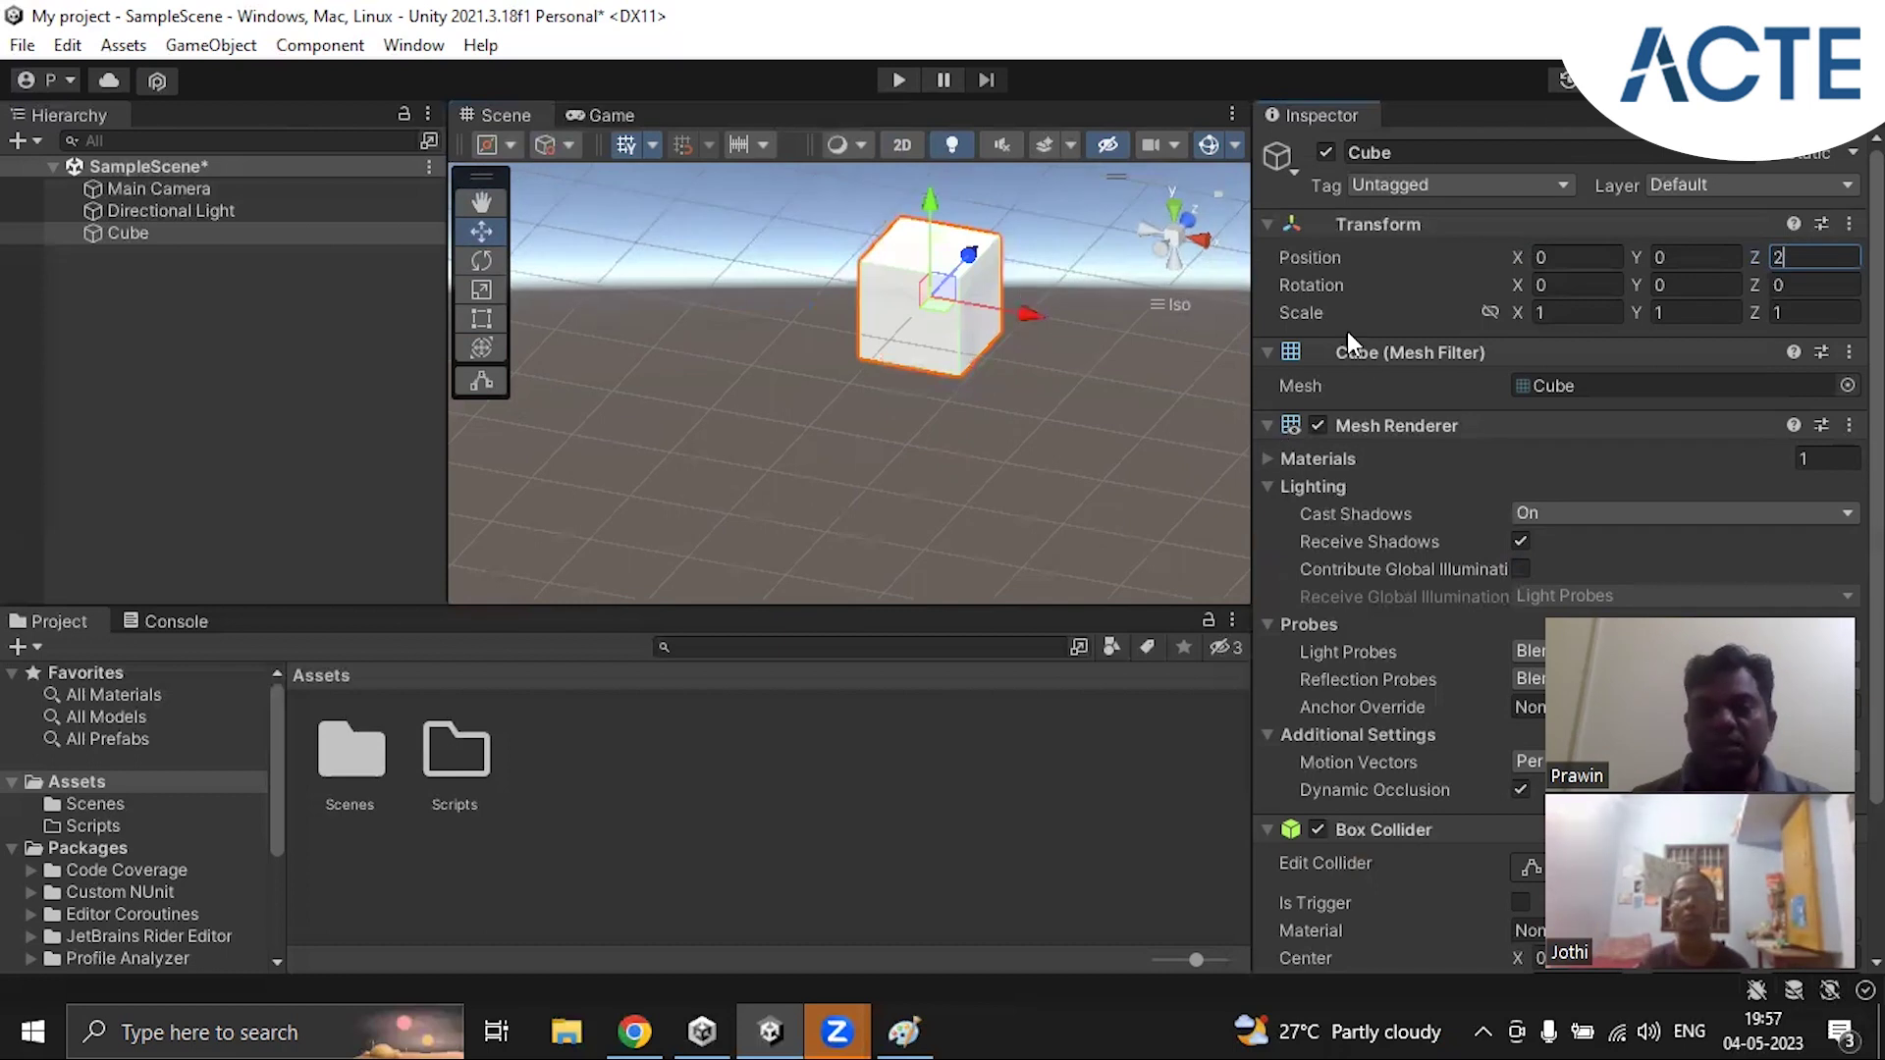
click(1850, 224)
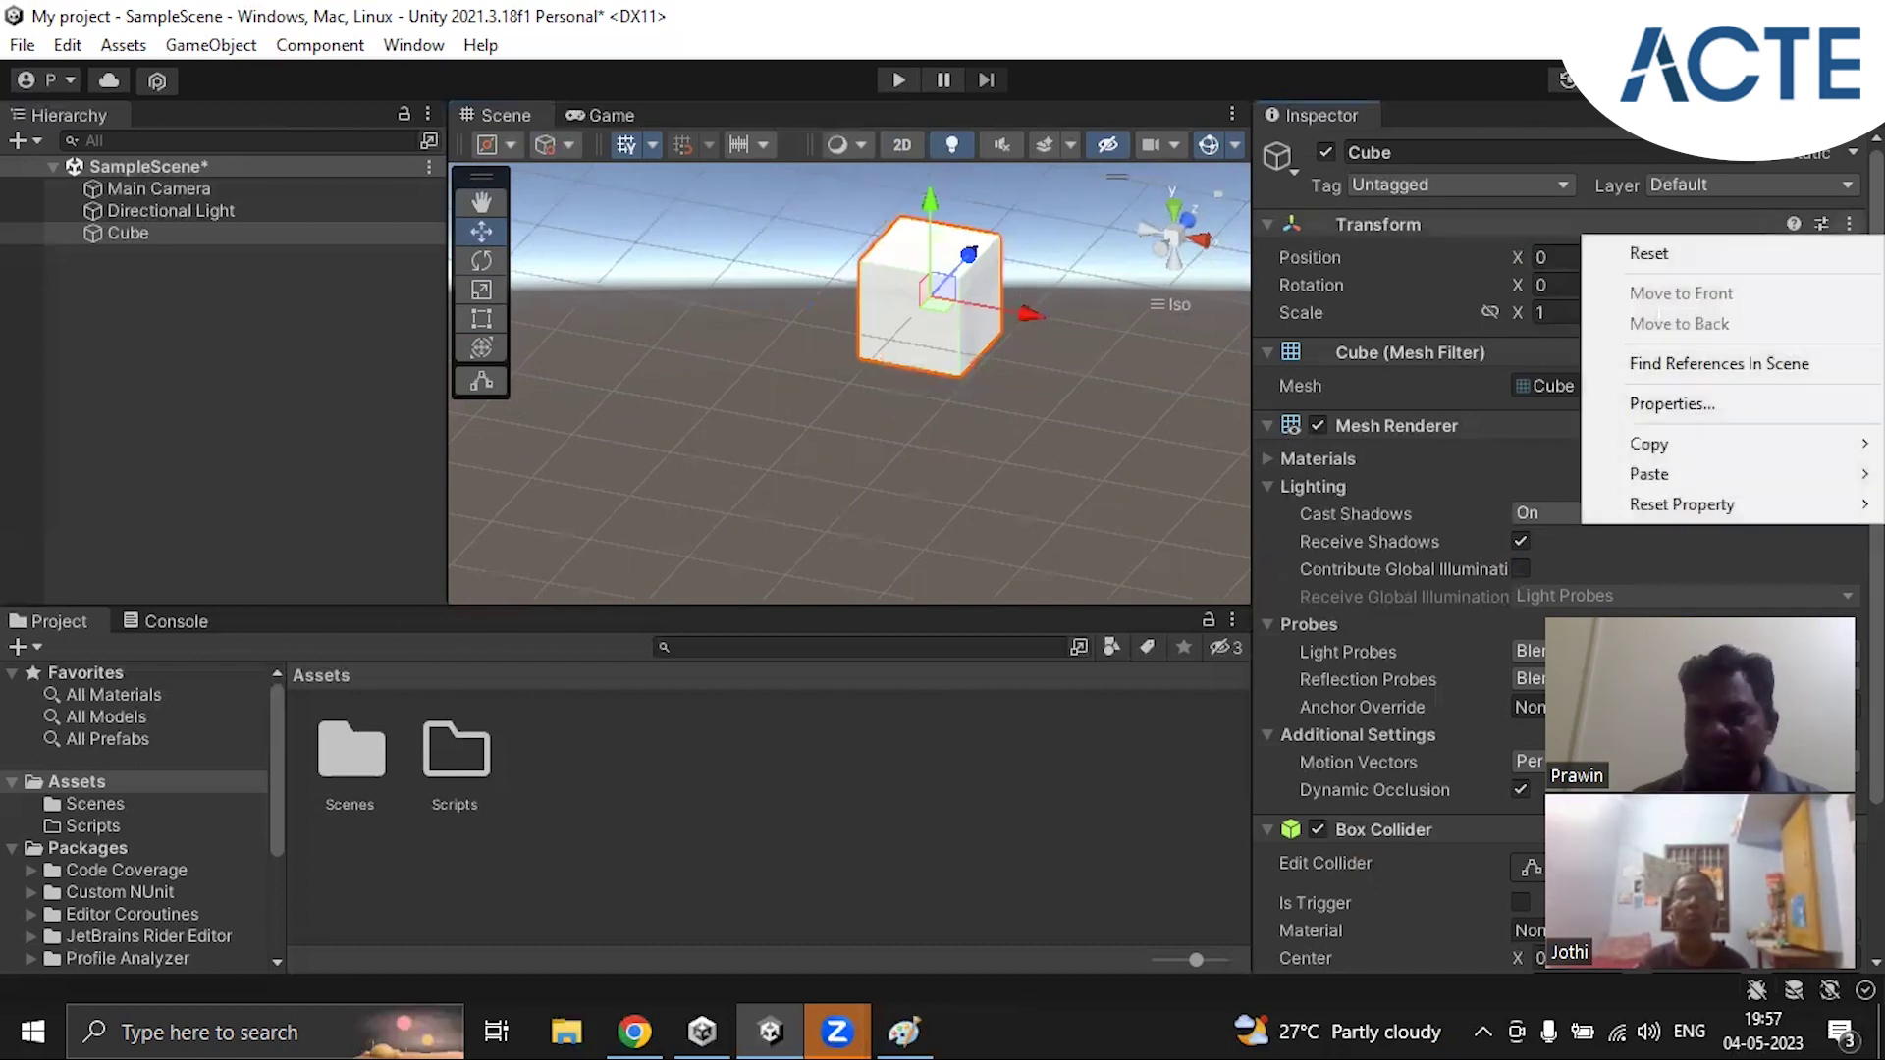
click(1713, 270)
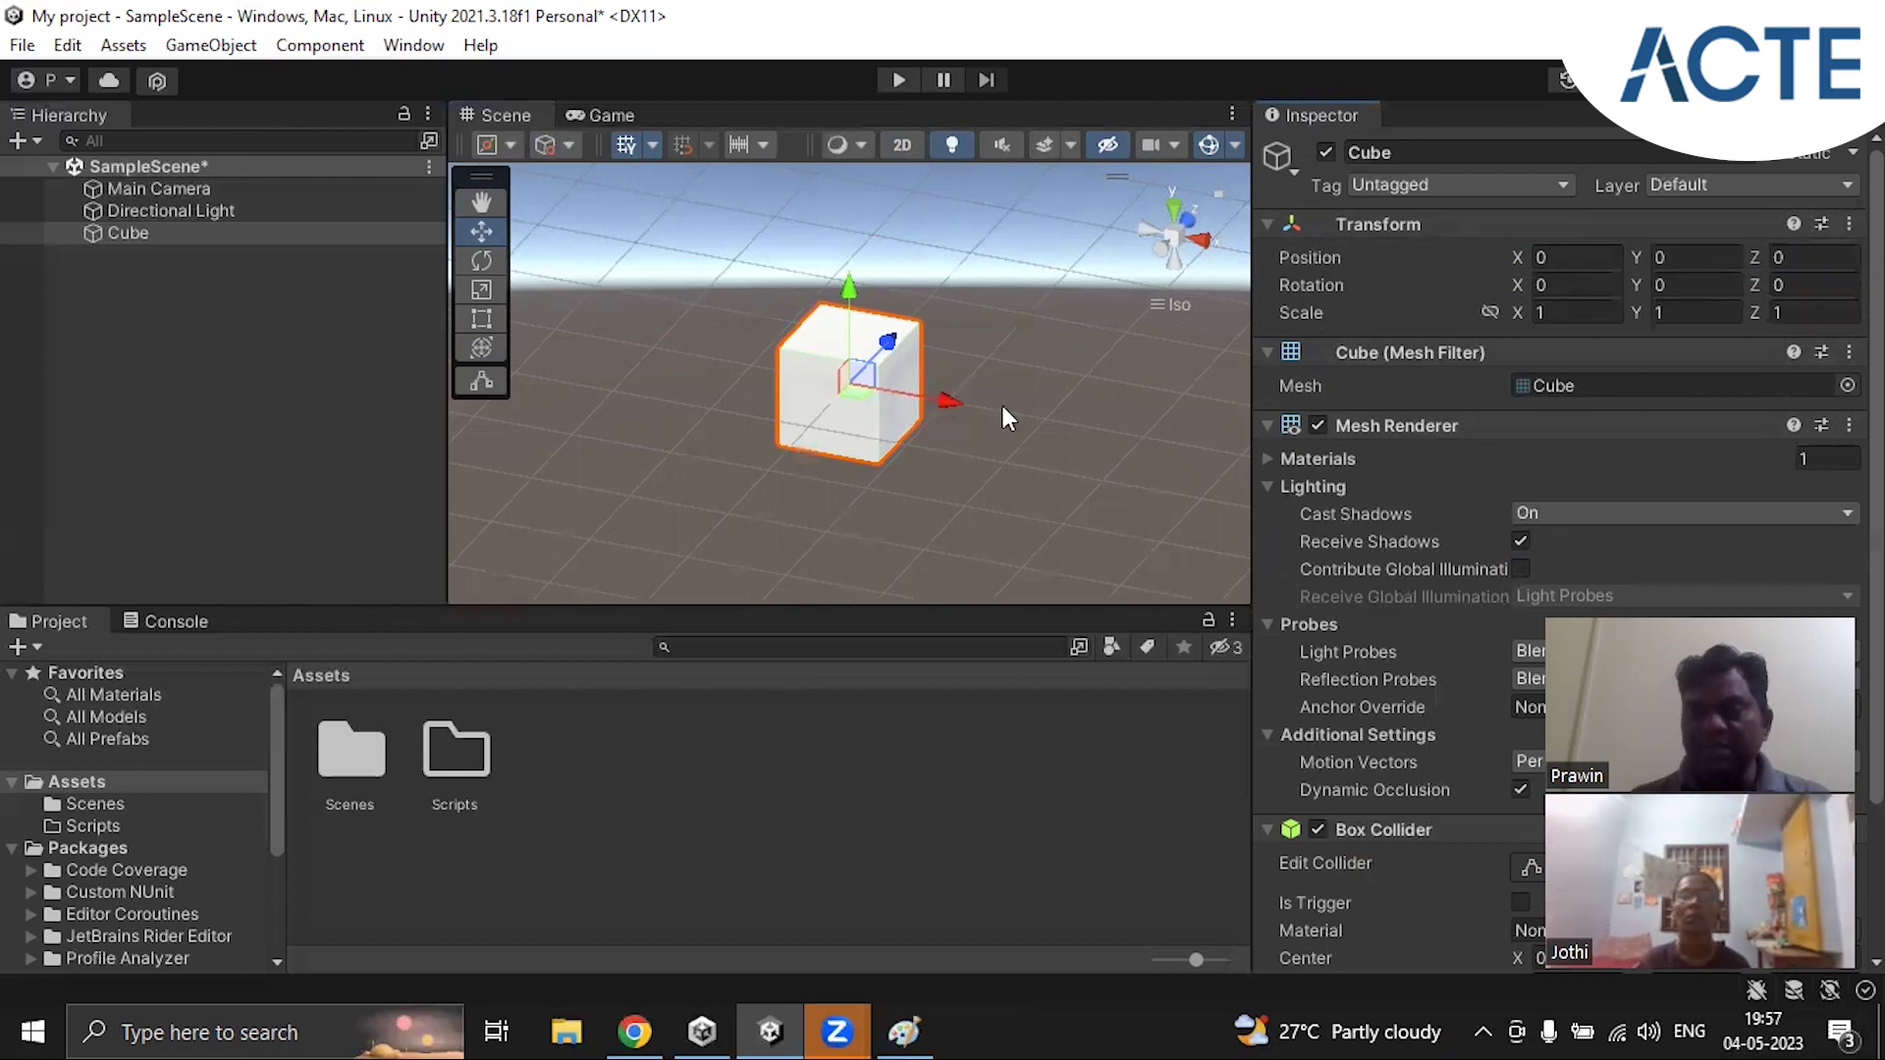
Step: Try rotating the Cube about the X axis to about 0.41 and set the X rotation back to 0
click(1514, 279)
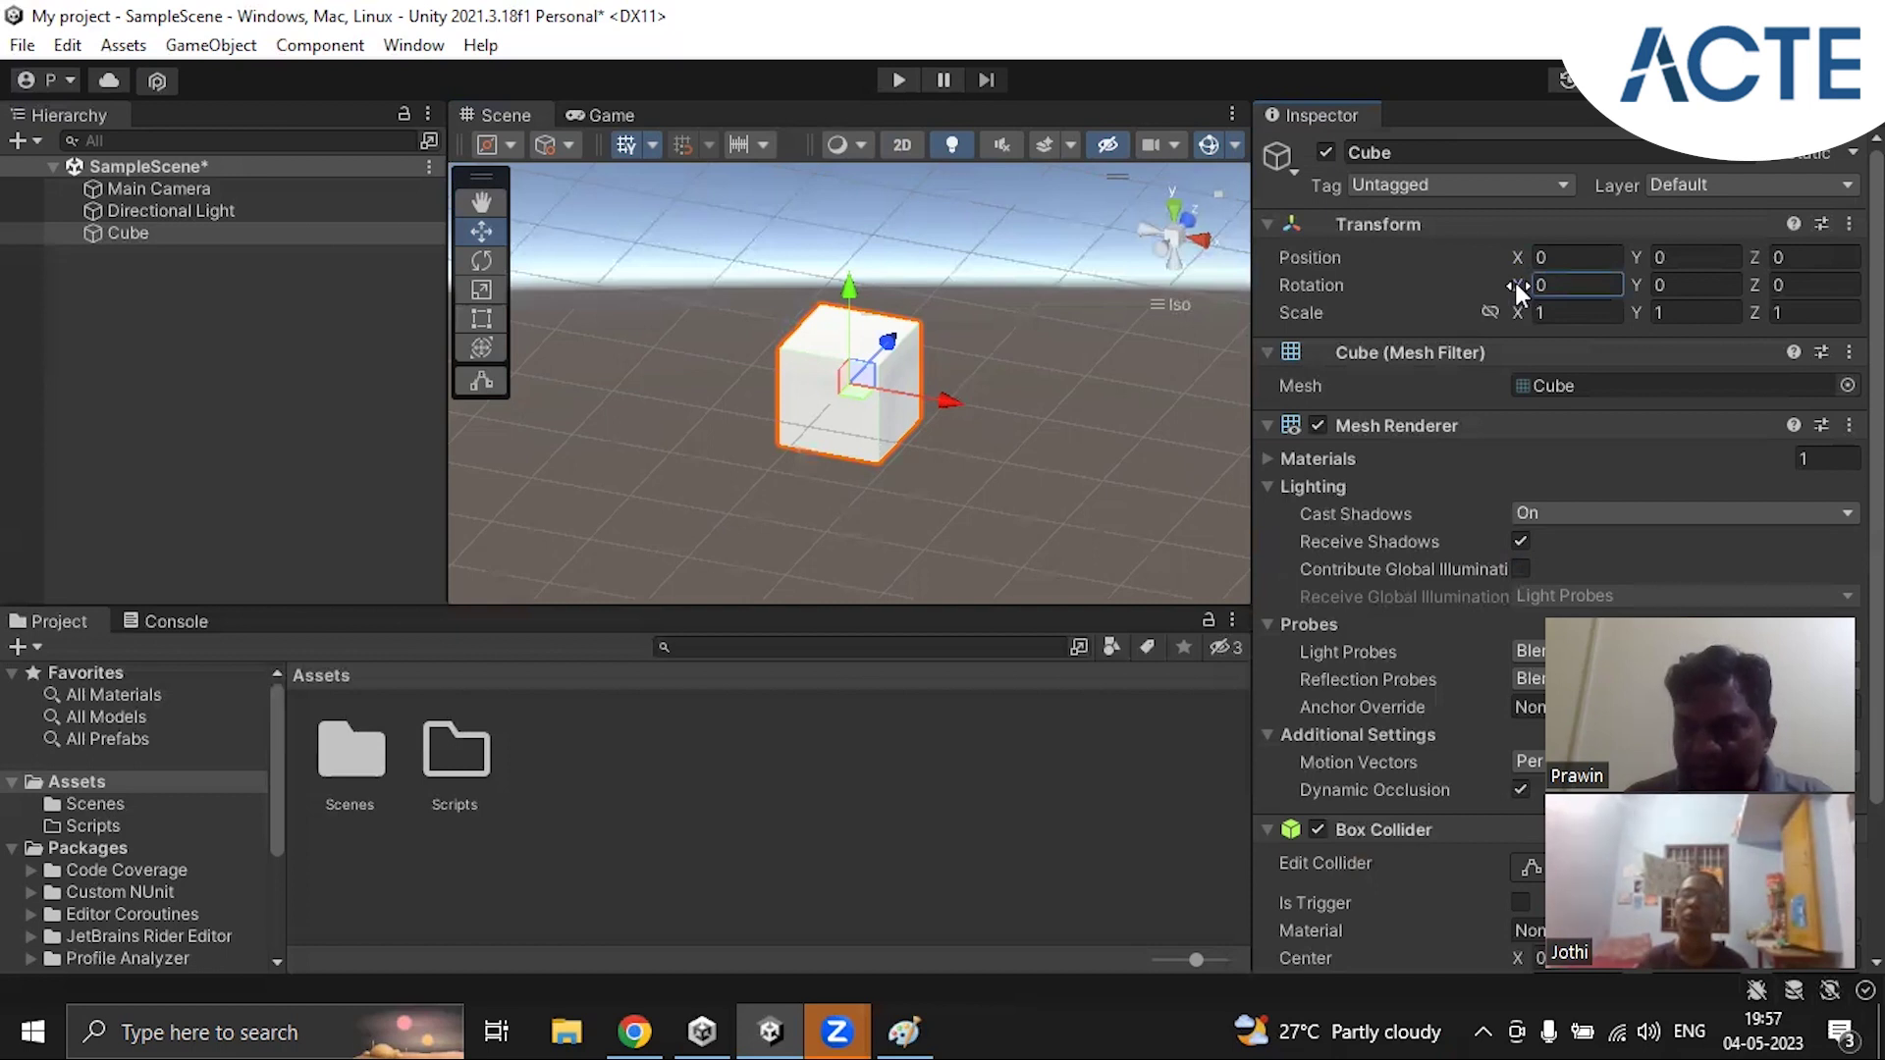
drag(1506, 280, 176, 320)
drag(411, 334, 1519, 306)
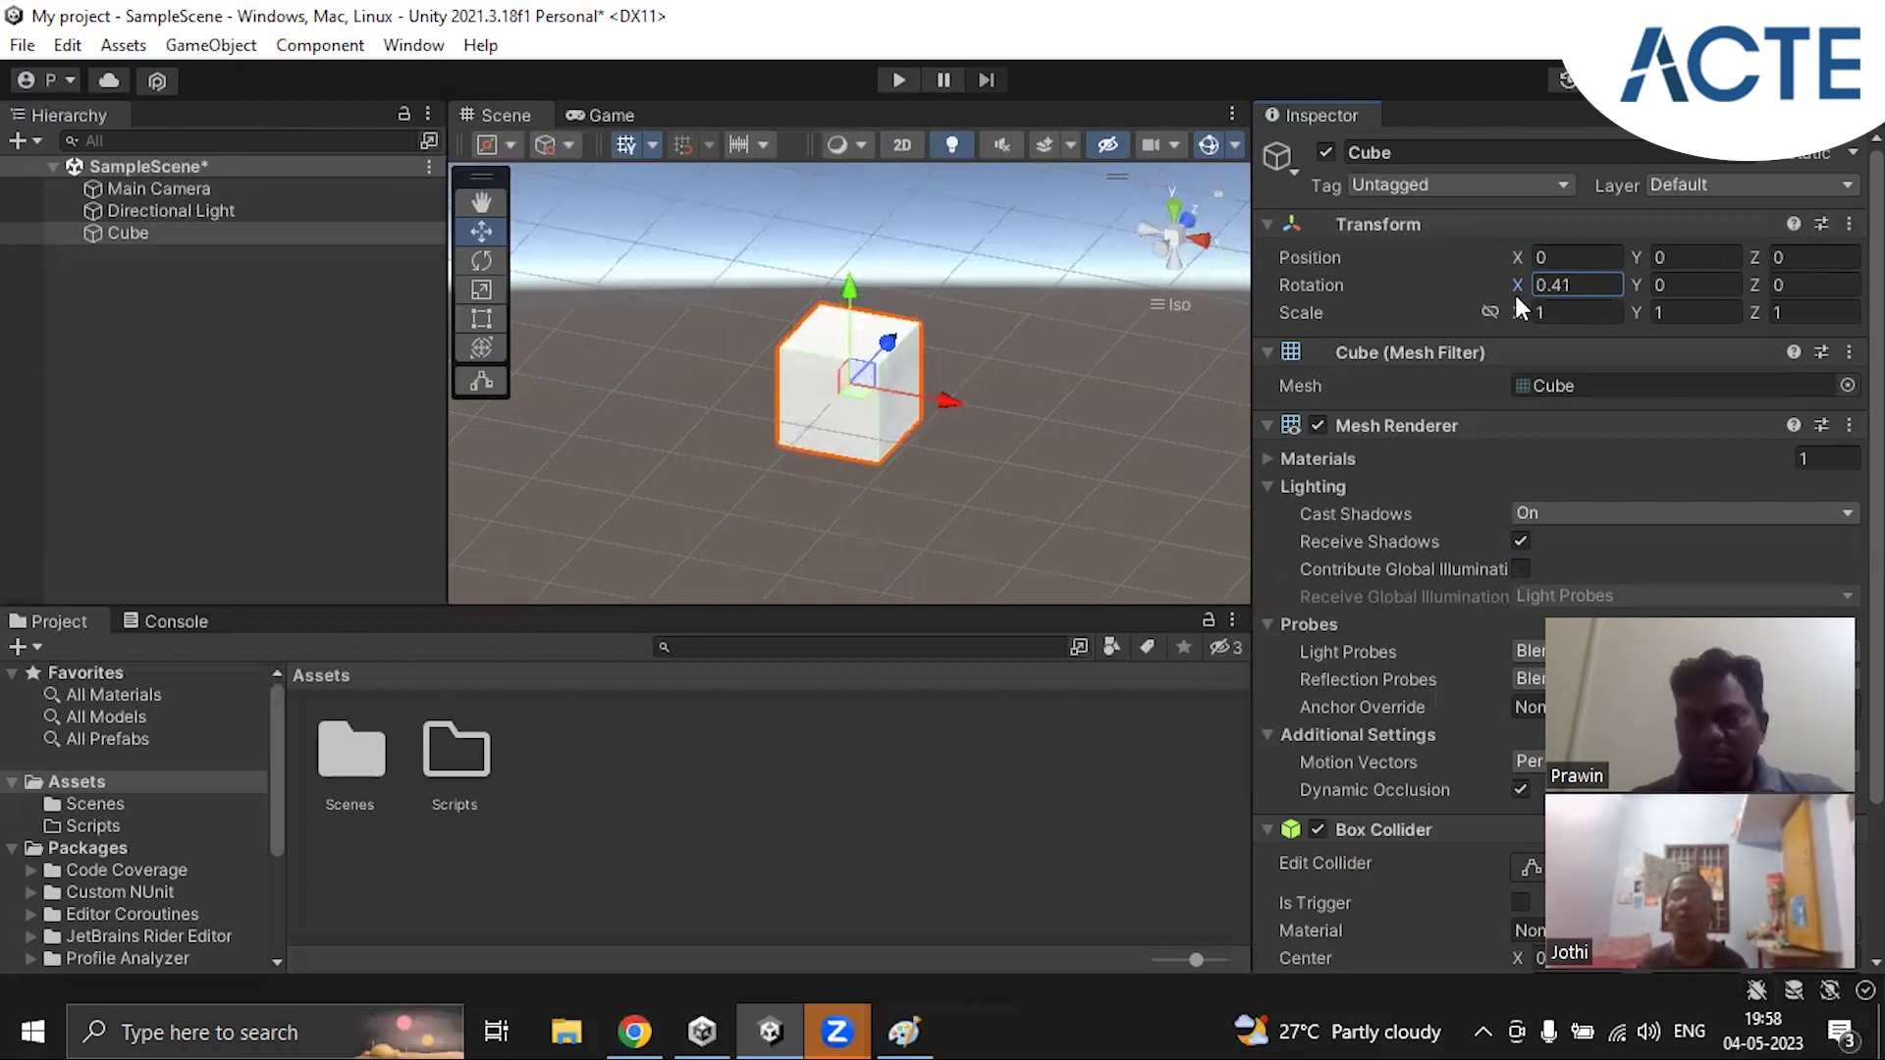
click(1565, 278)
text(0)
Step: Try rotating the Cube about the Y axis to about -171.66 and reset its Transform
click(1644, 286)
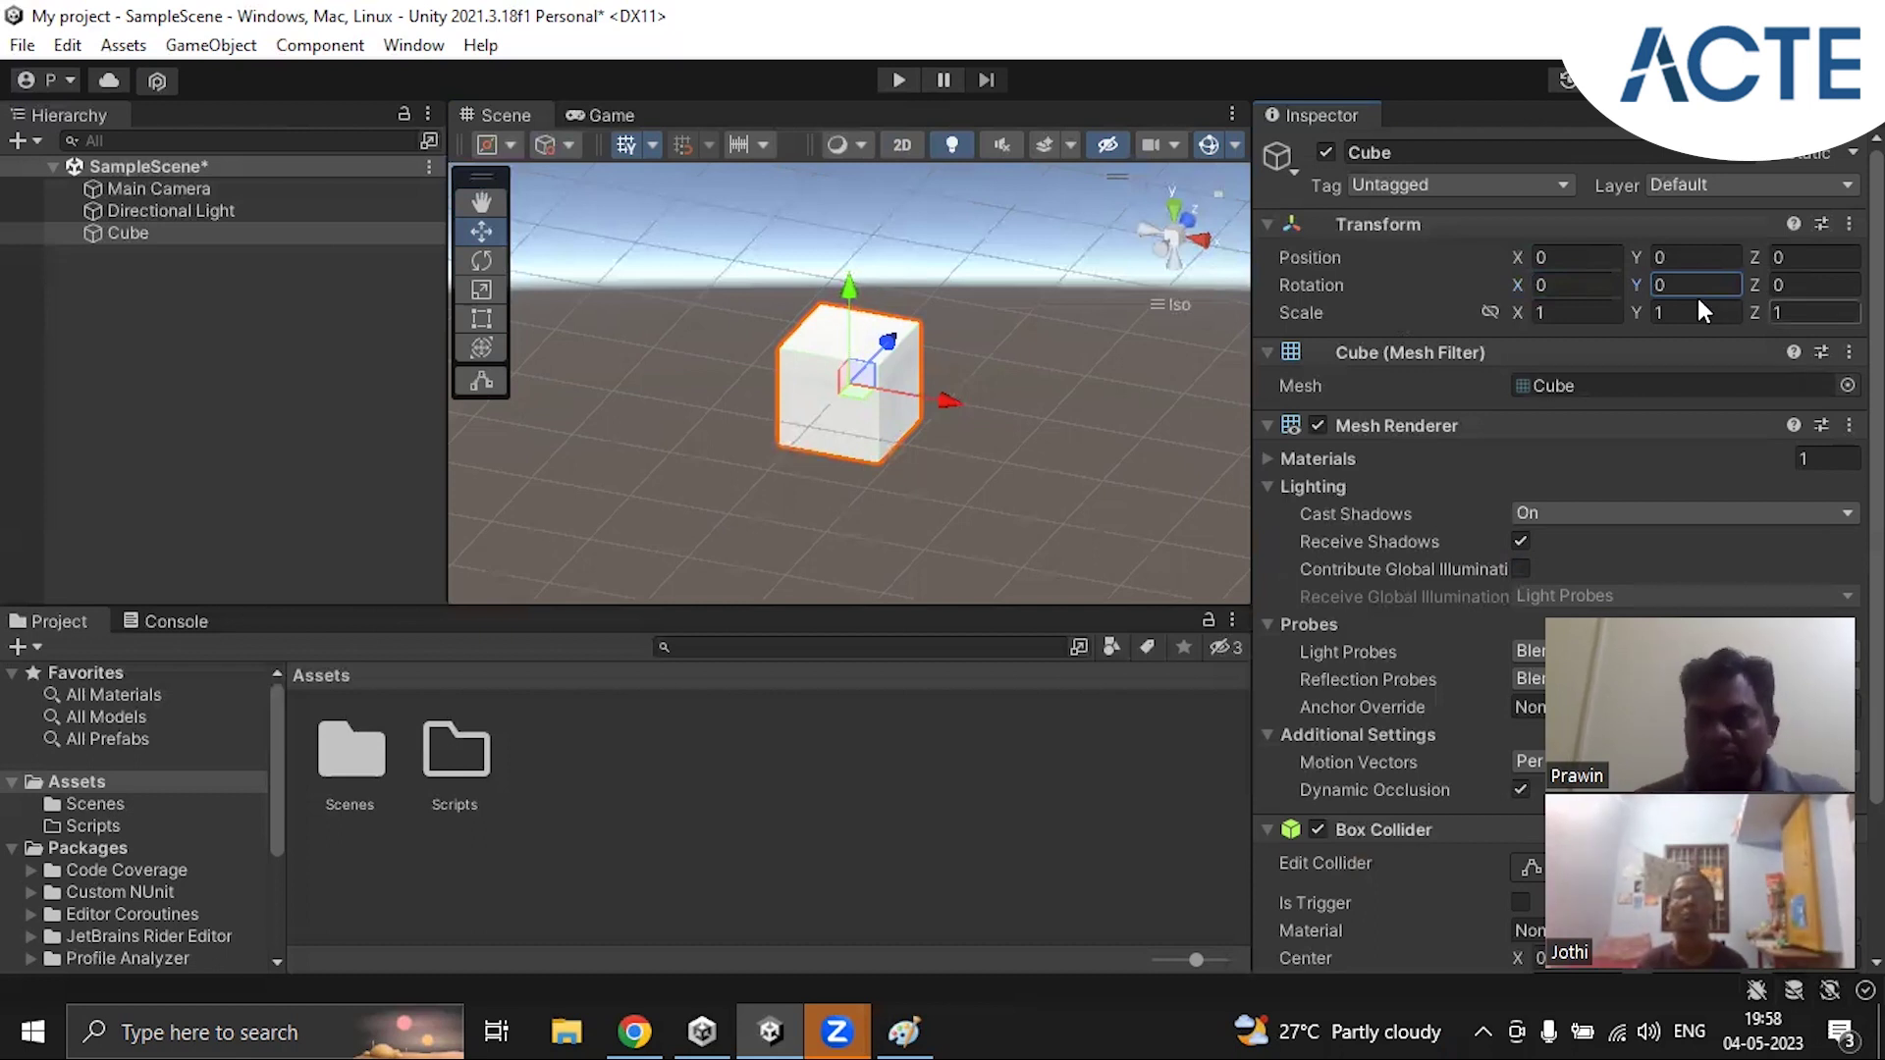
drag(1681, 284, 56, 385)
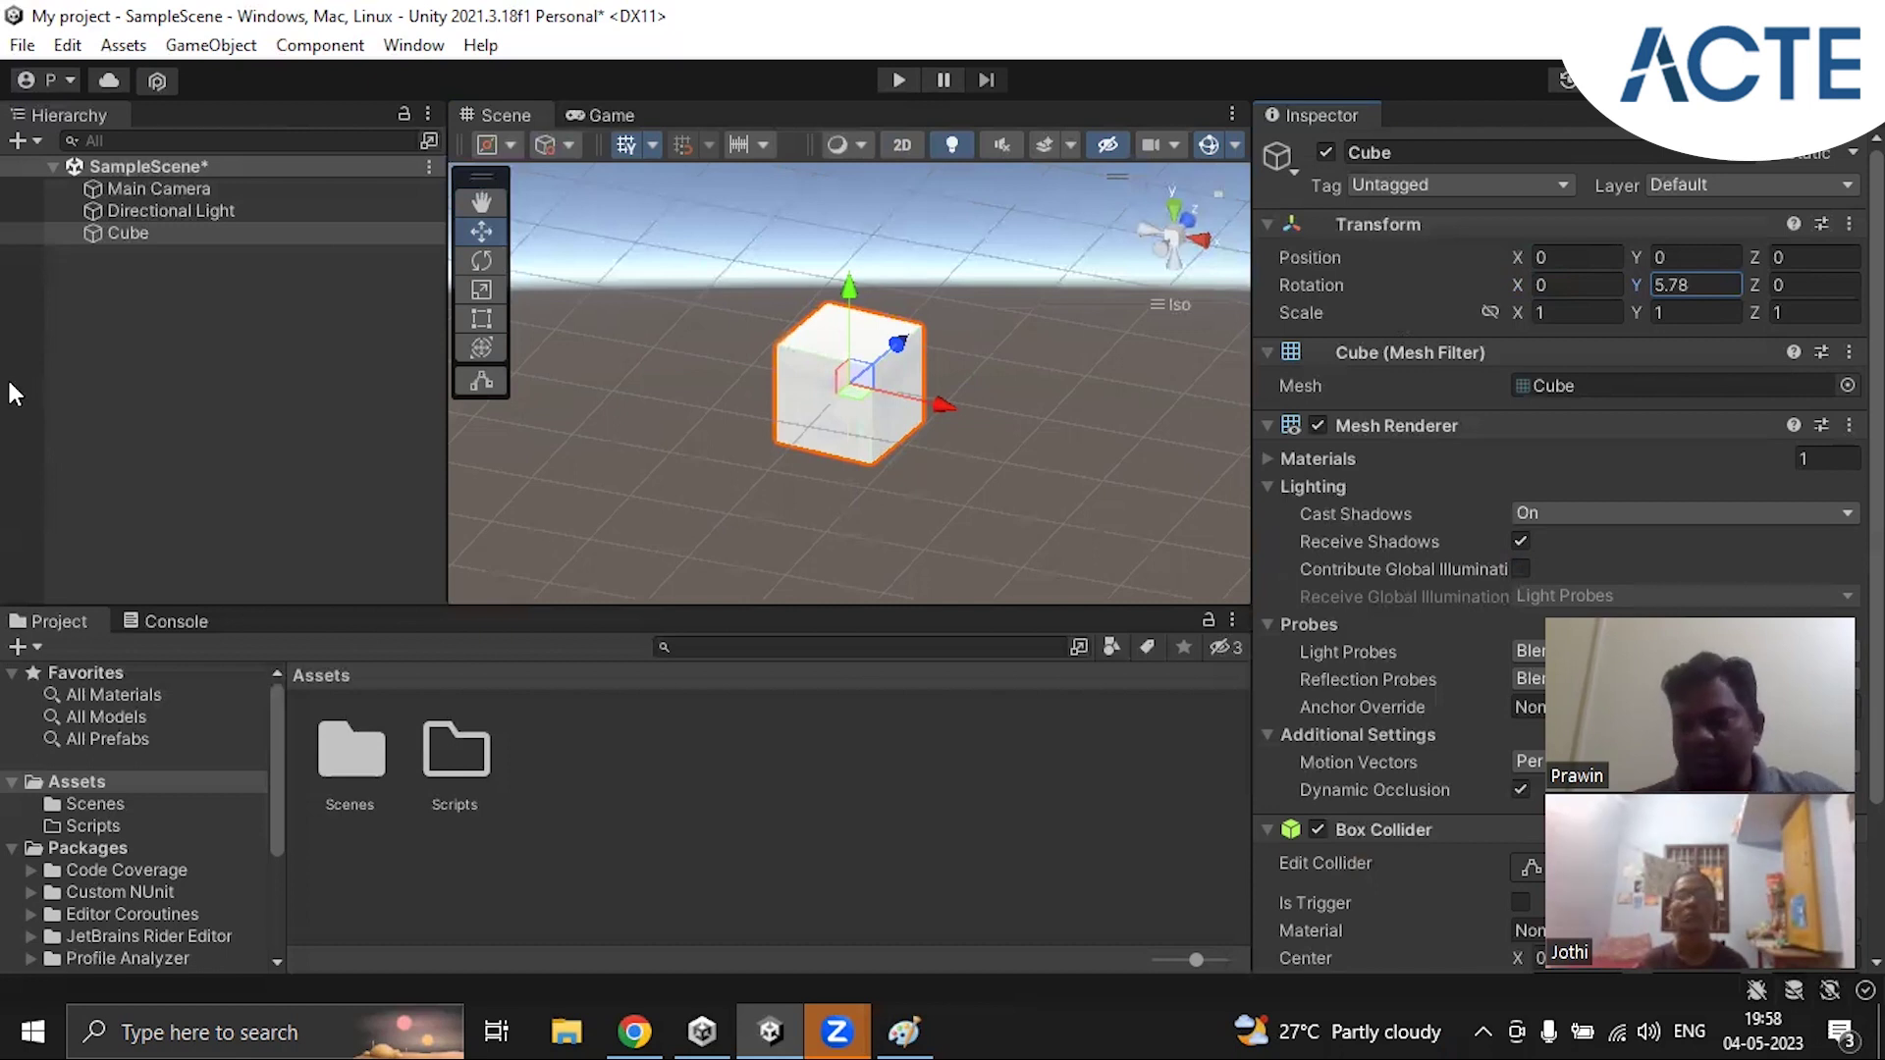
drag(10, 383, 1161, 368)
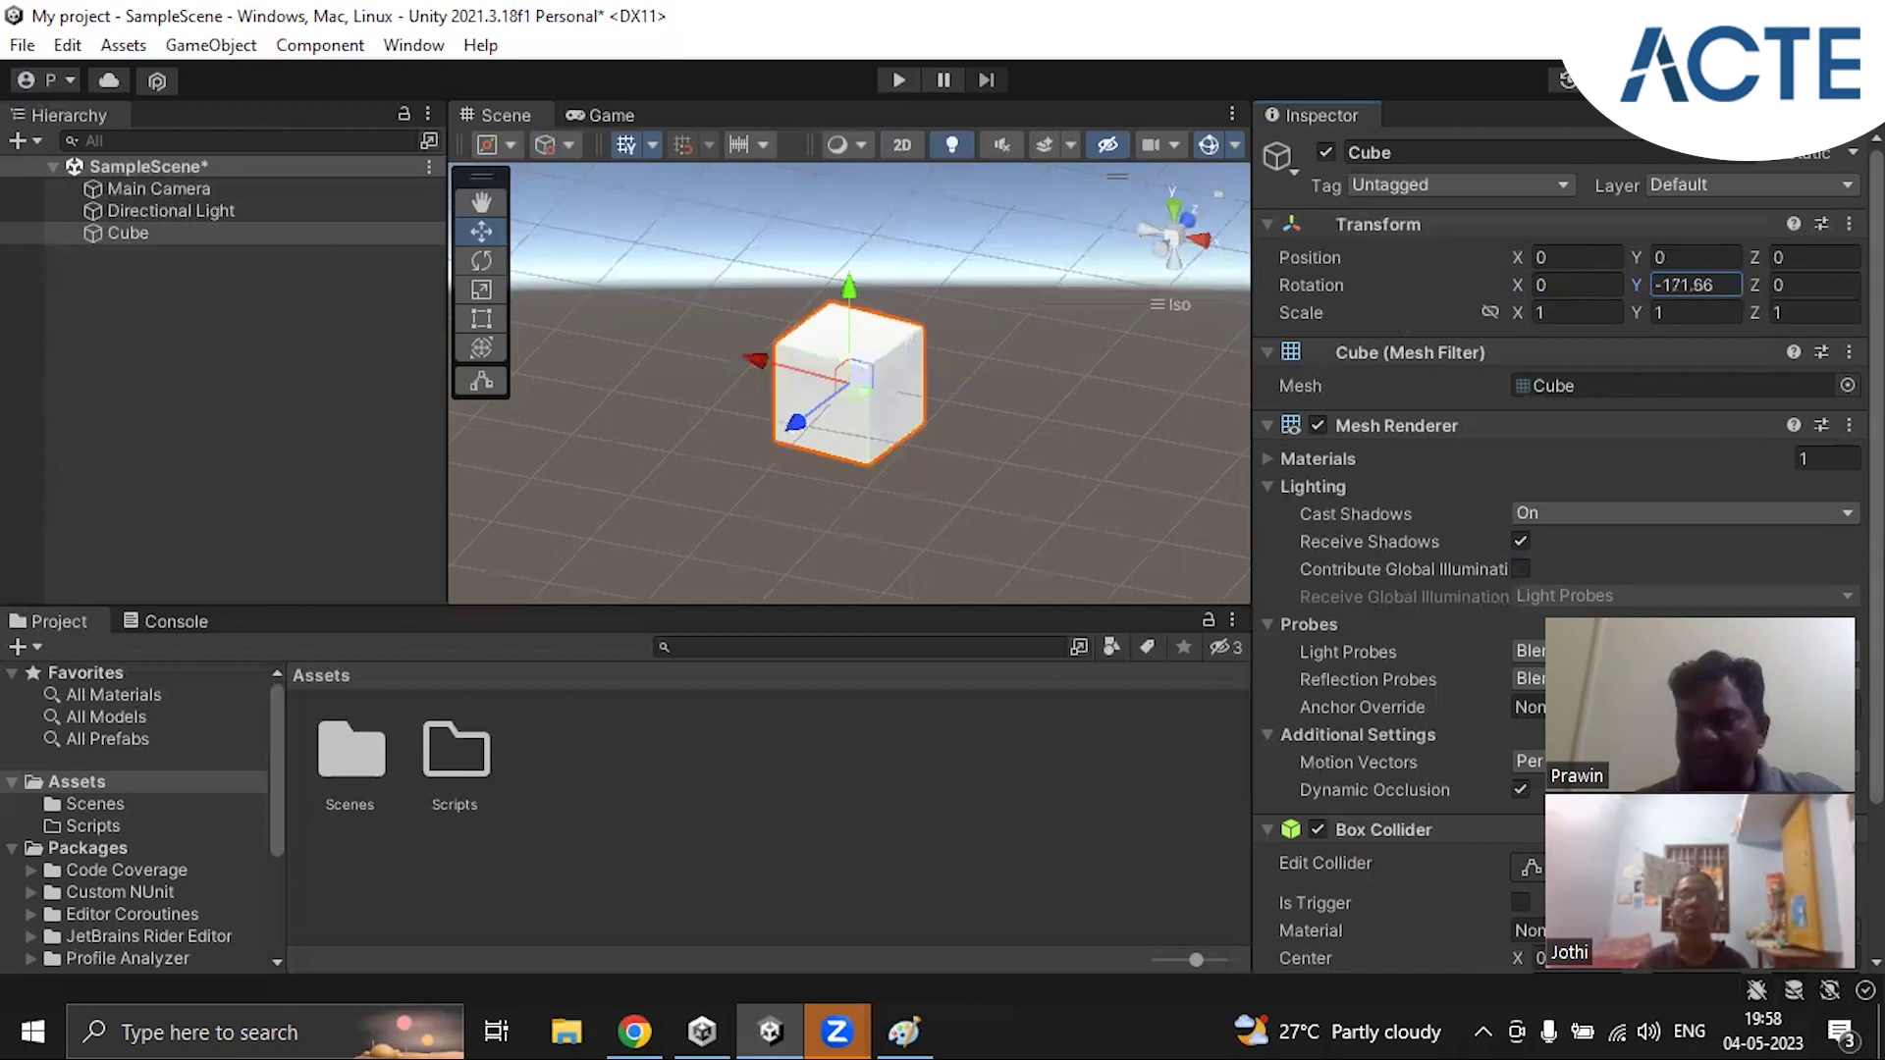
click(1848, 224)
click(1741, 256)
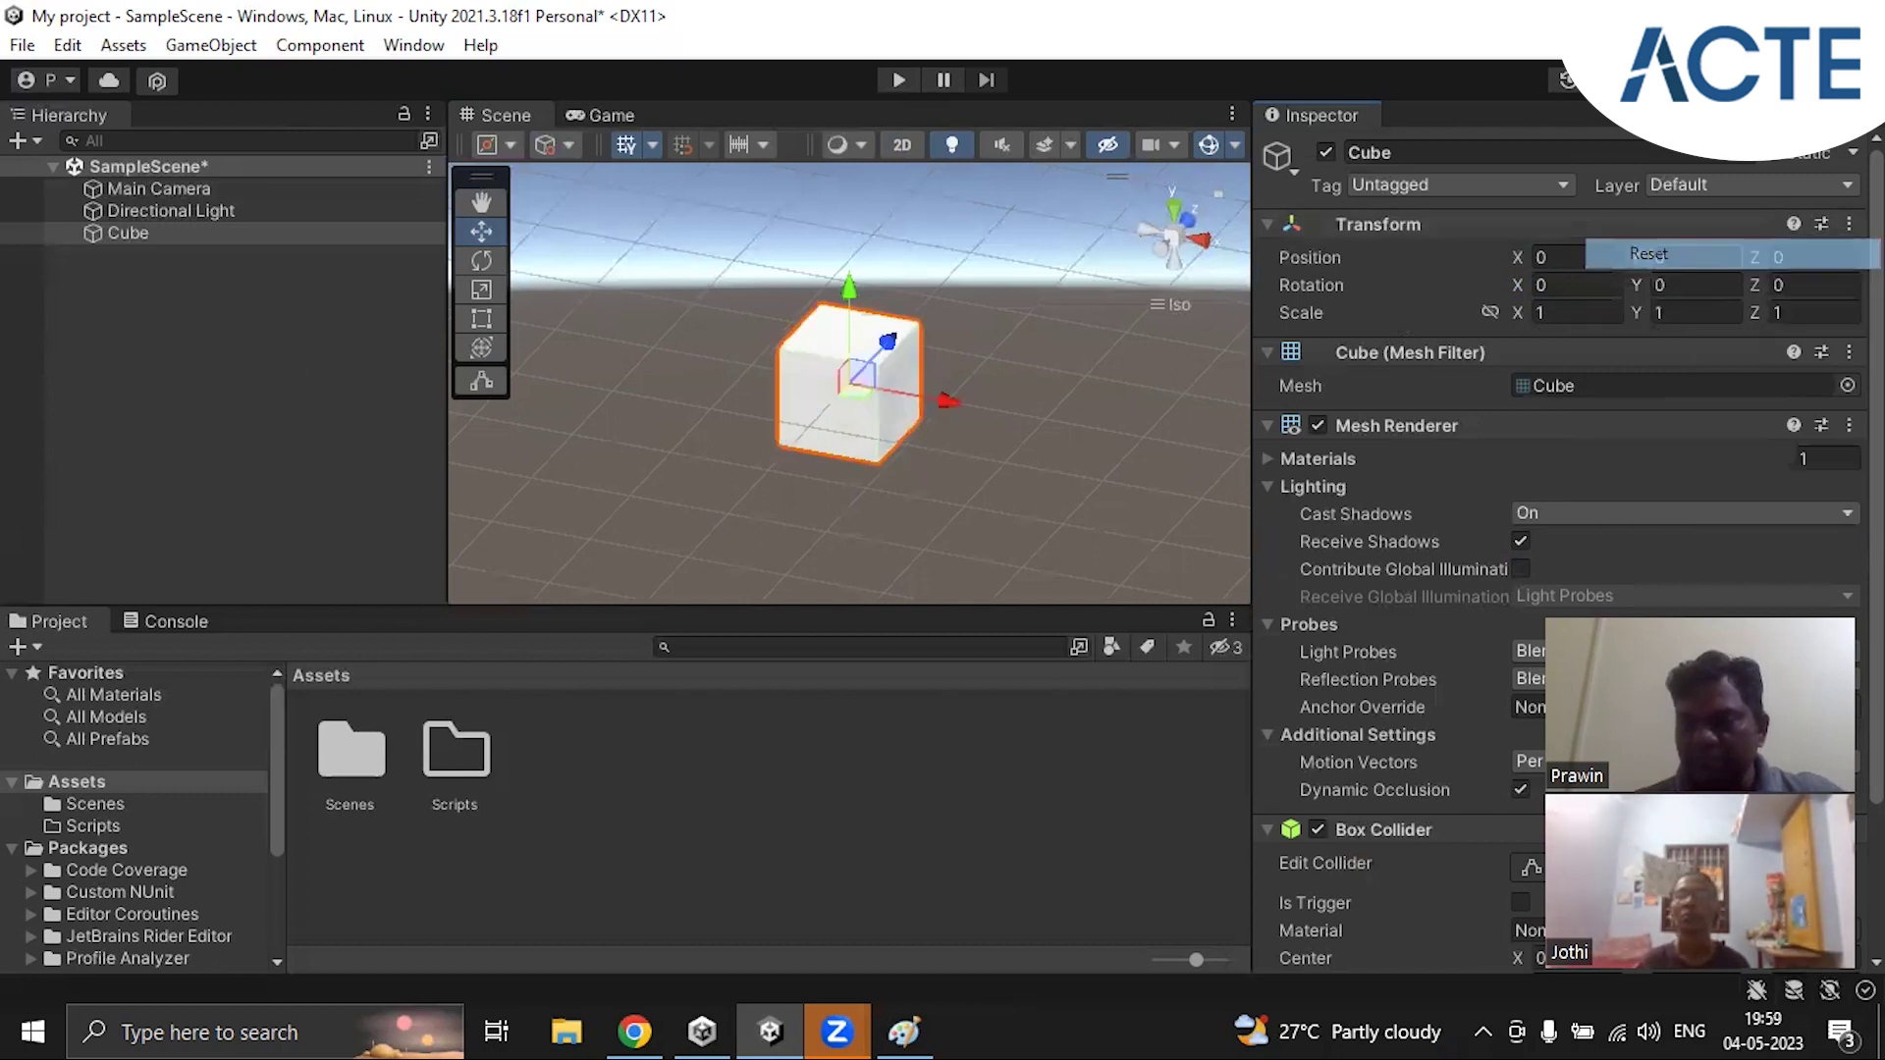
Step: Try rotating the Cube about the Z axis to about -9.78 and reset its Transform
click(1781, 285)
drag(1781, 285, 1593, 237)
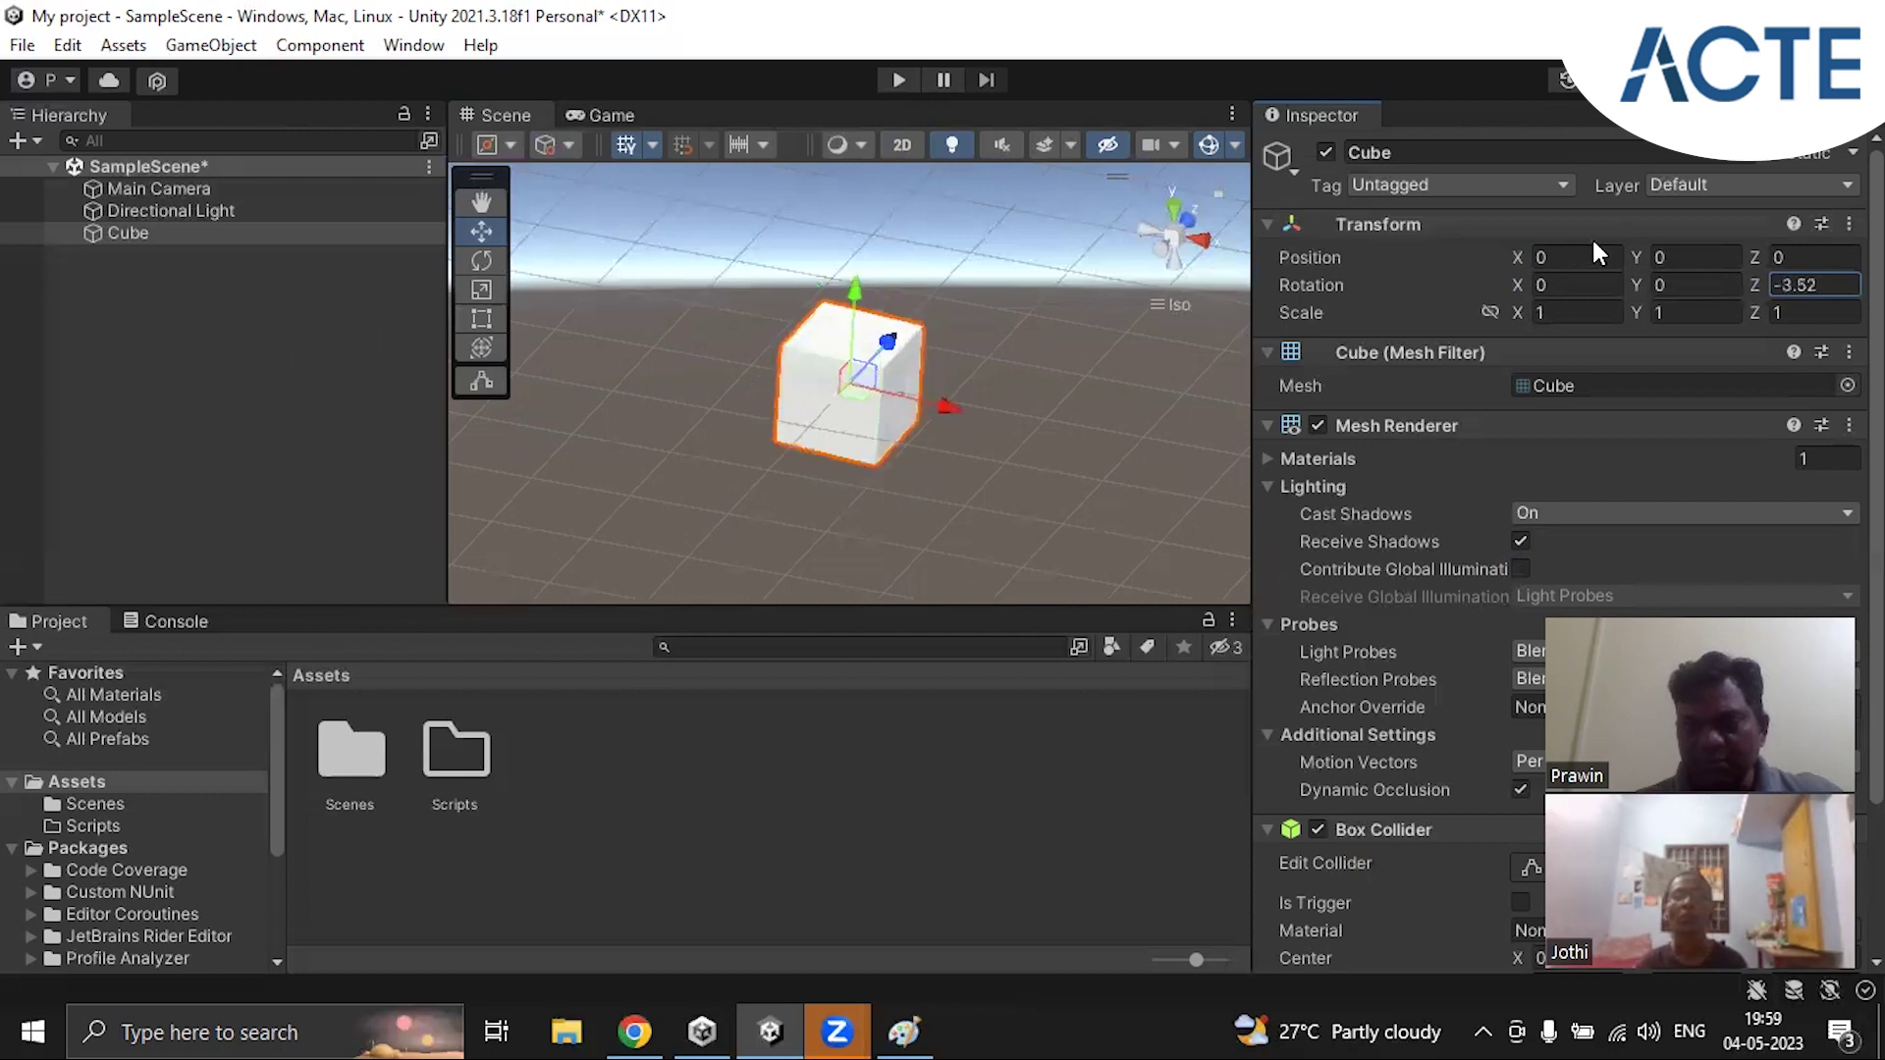
drag(1317, 272, 1310, 276)
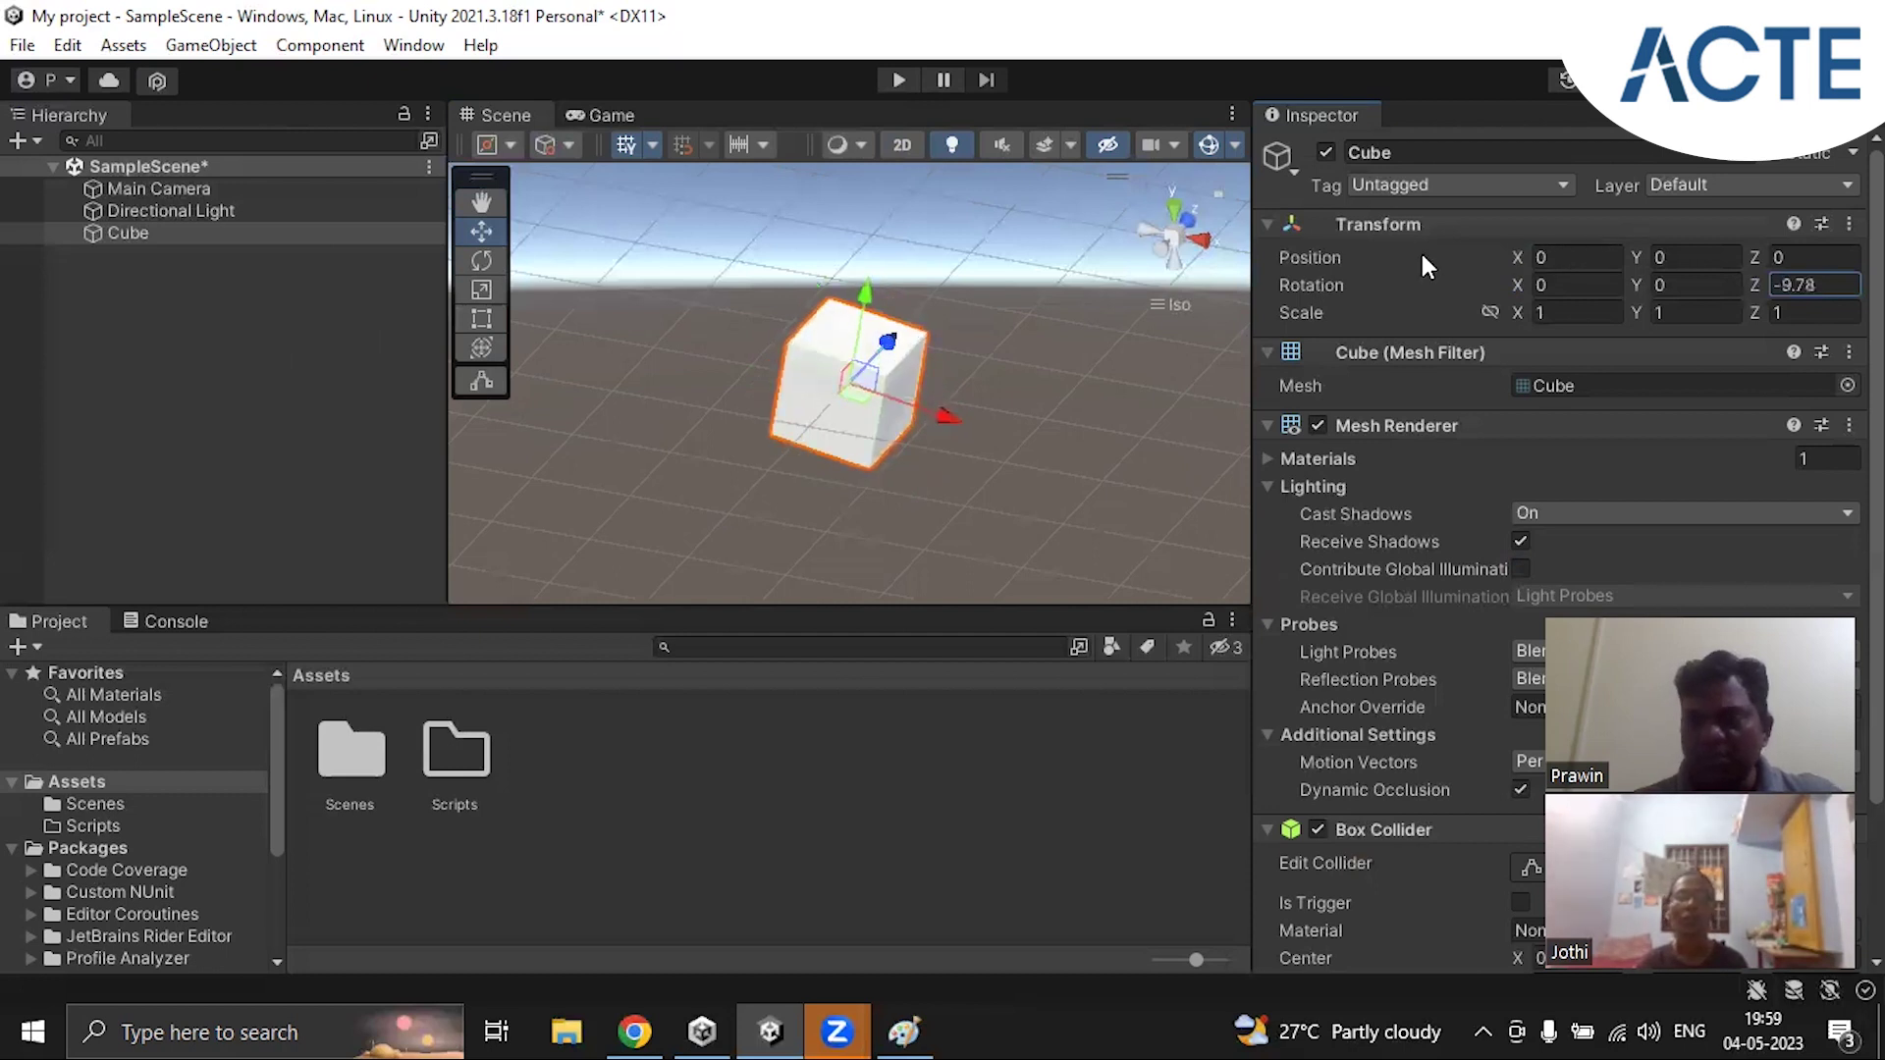
click(1849, 224)
click(1635, 254)
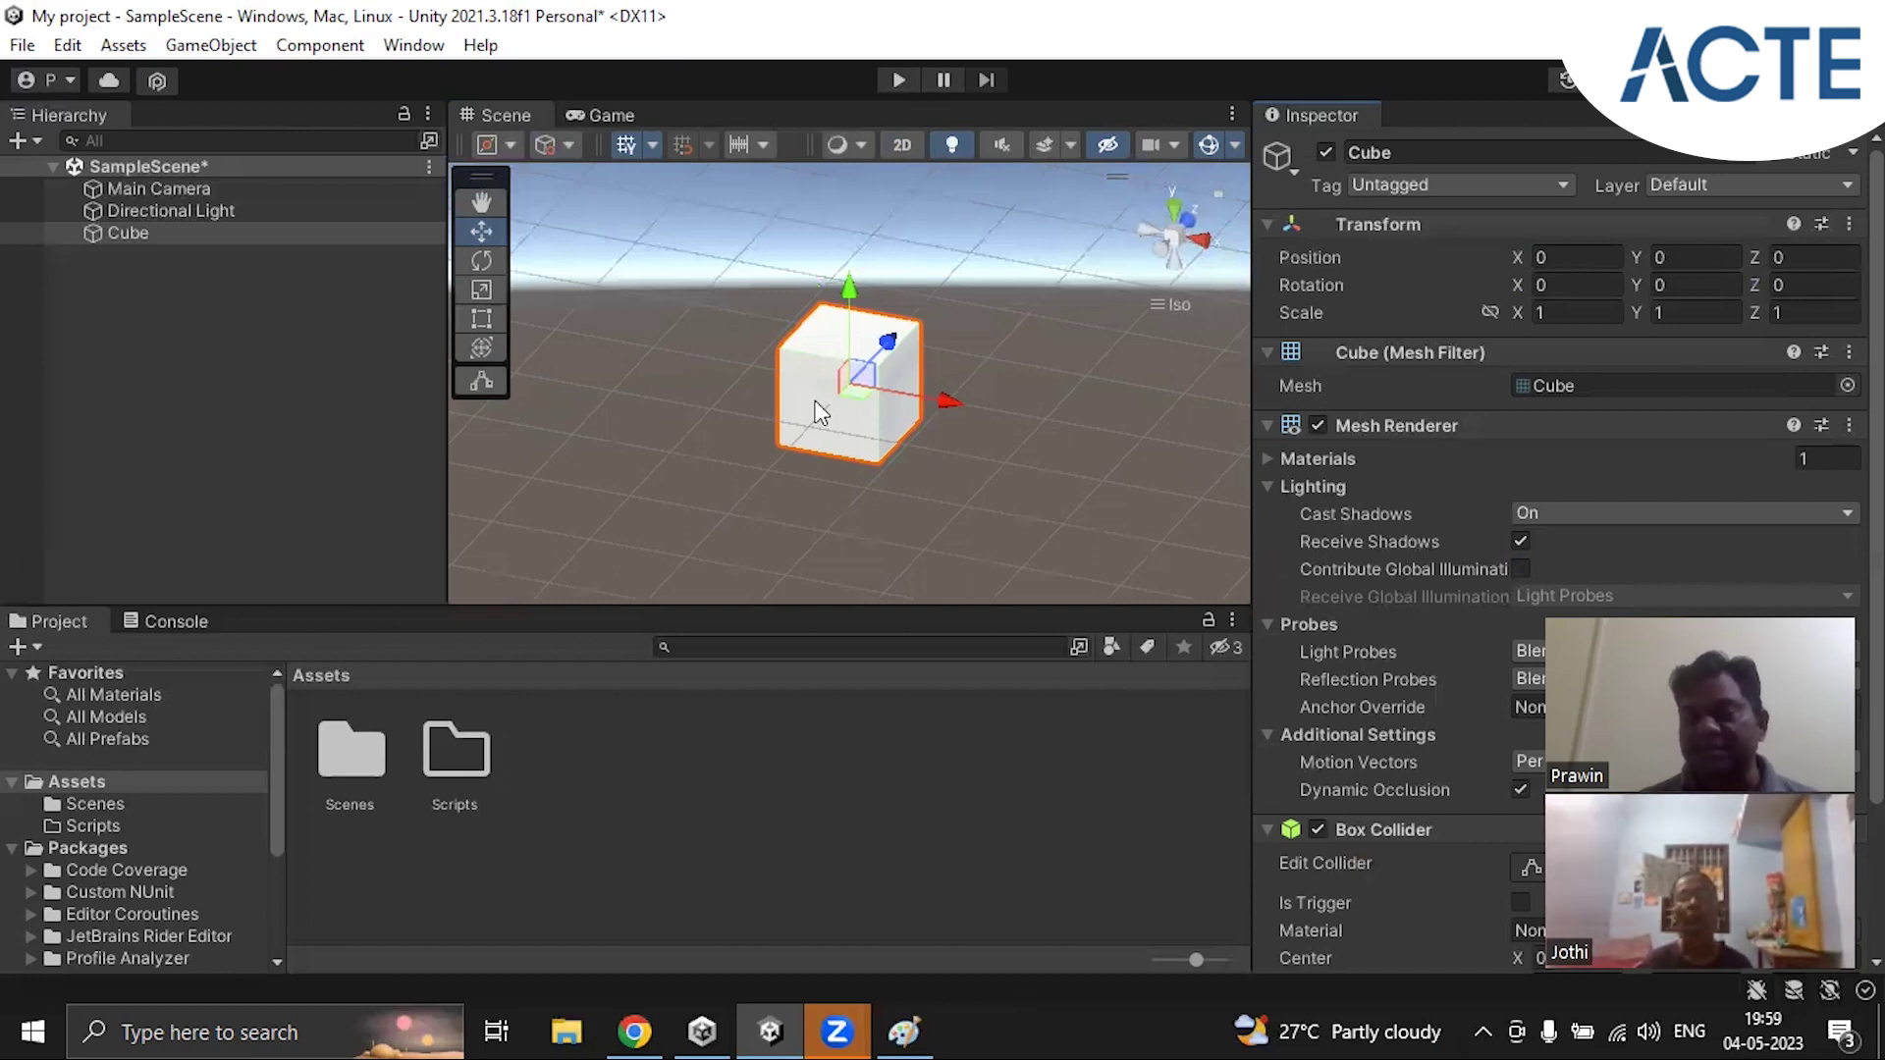
Step: Try an X scale of 2 for the Cube, reduce it to about 1.38 and return it to 1
click(1551, 315)
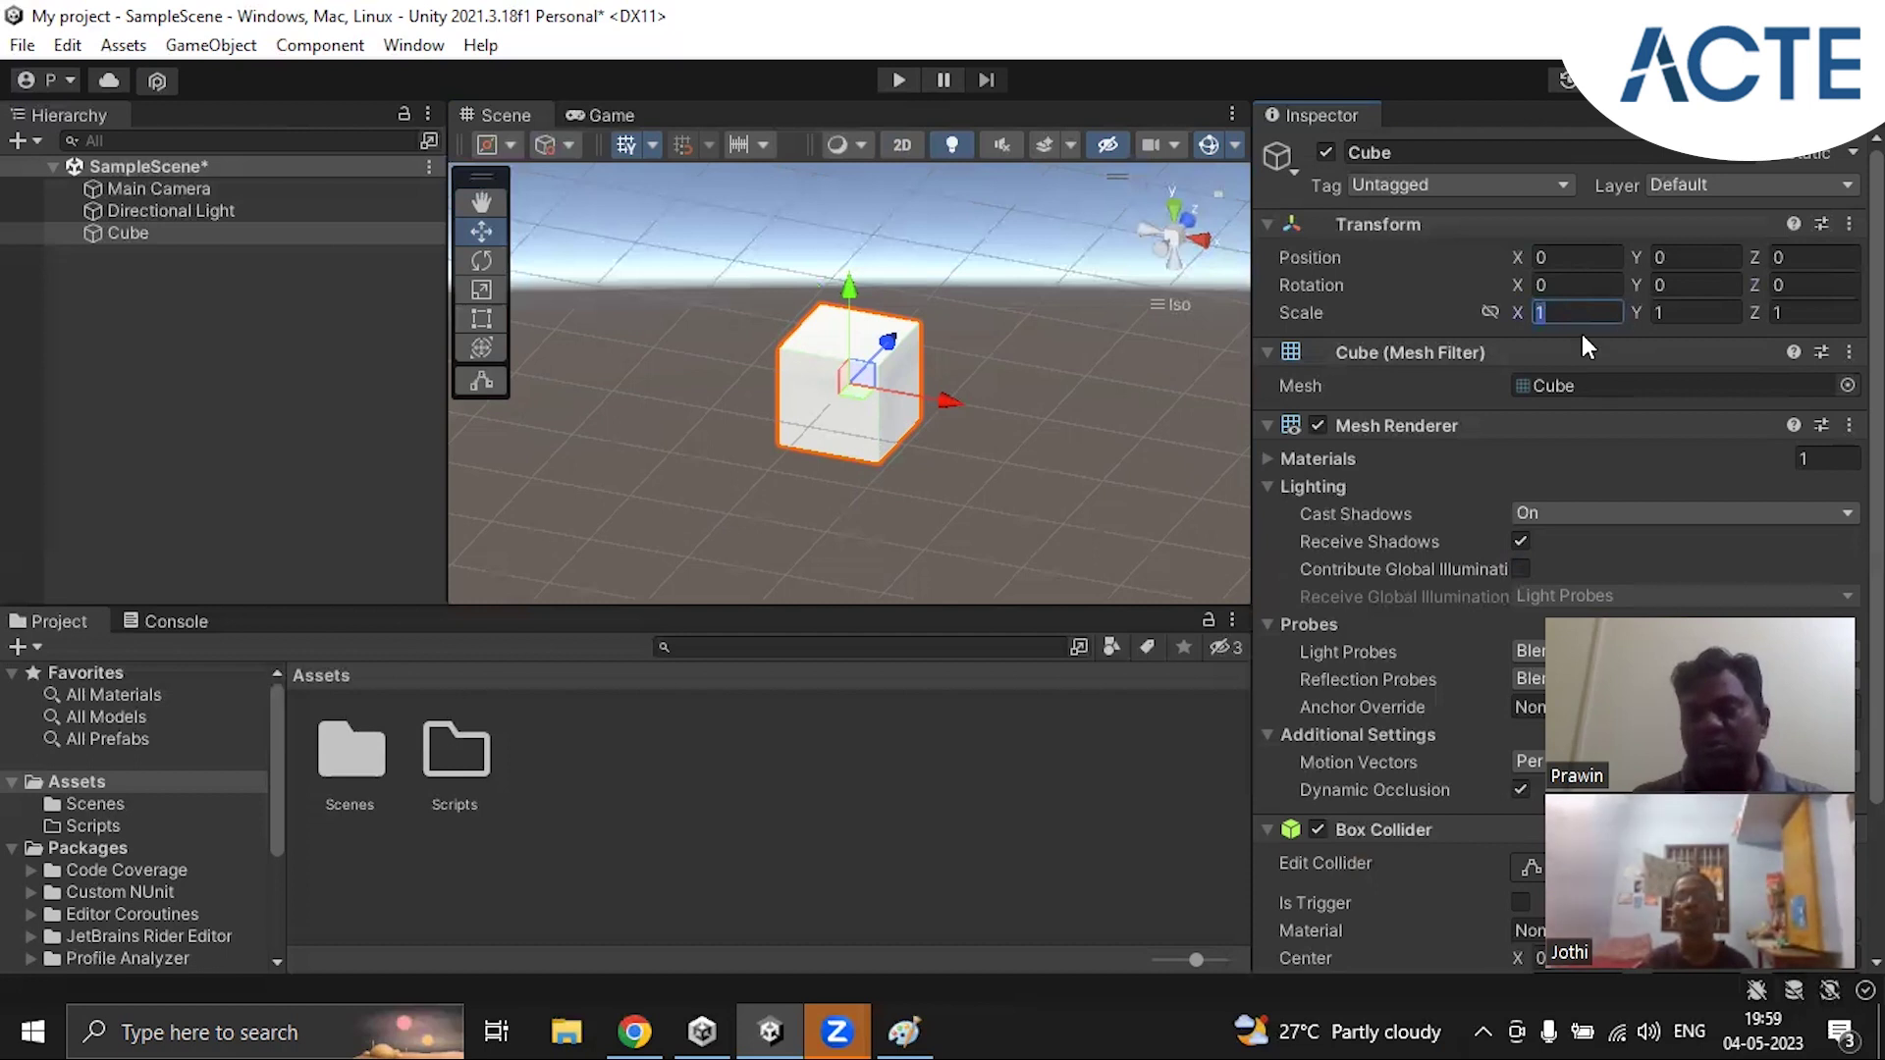
text(2)
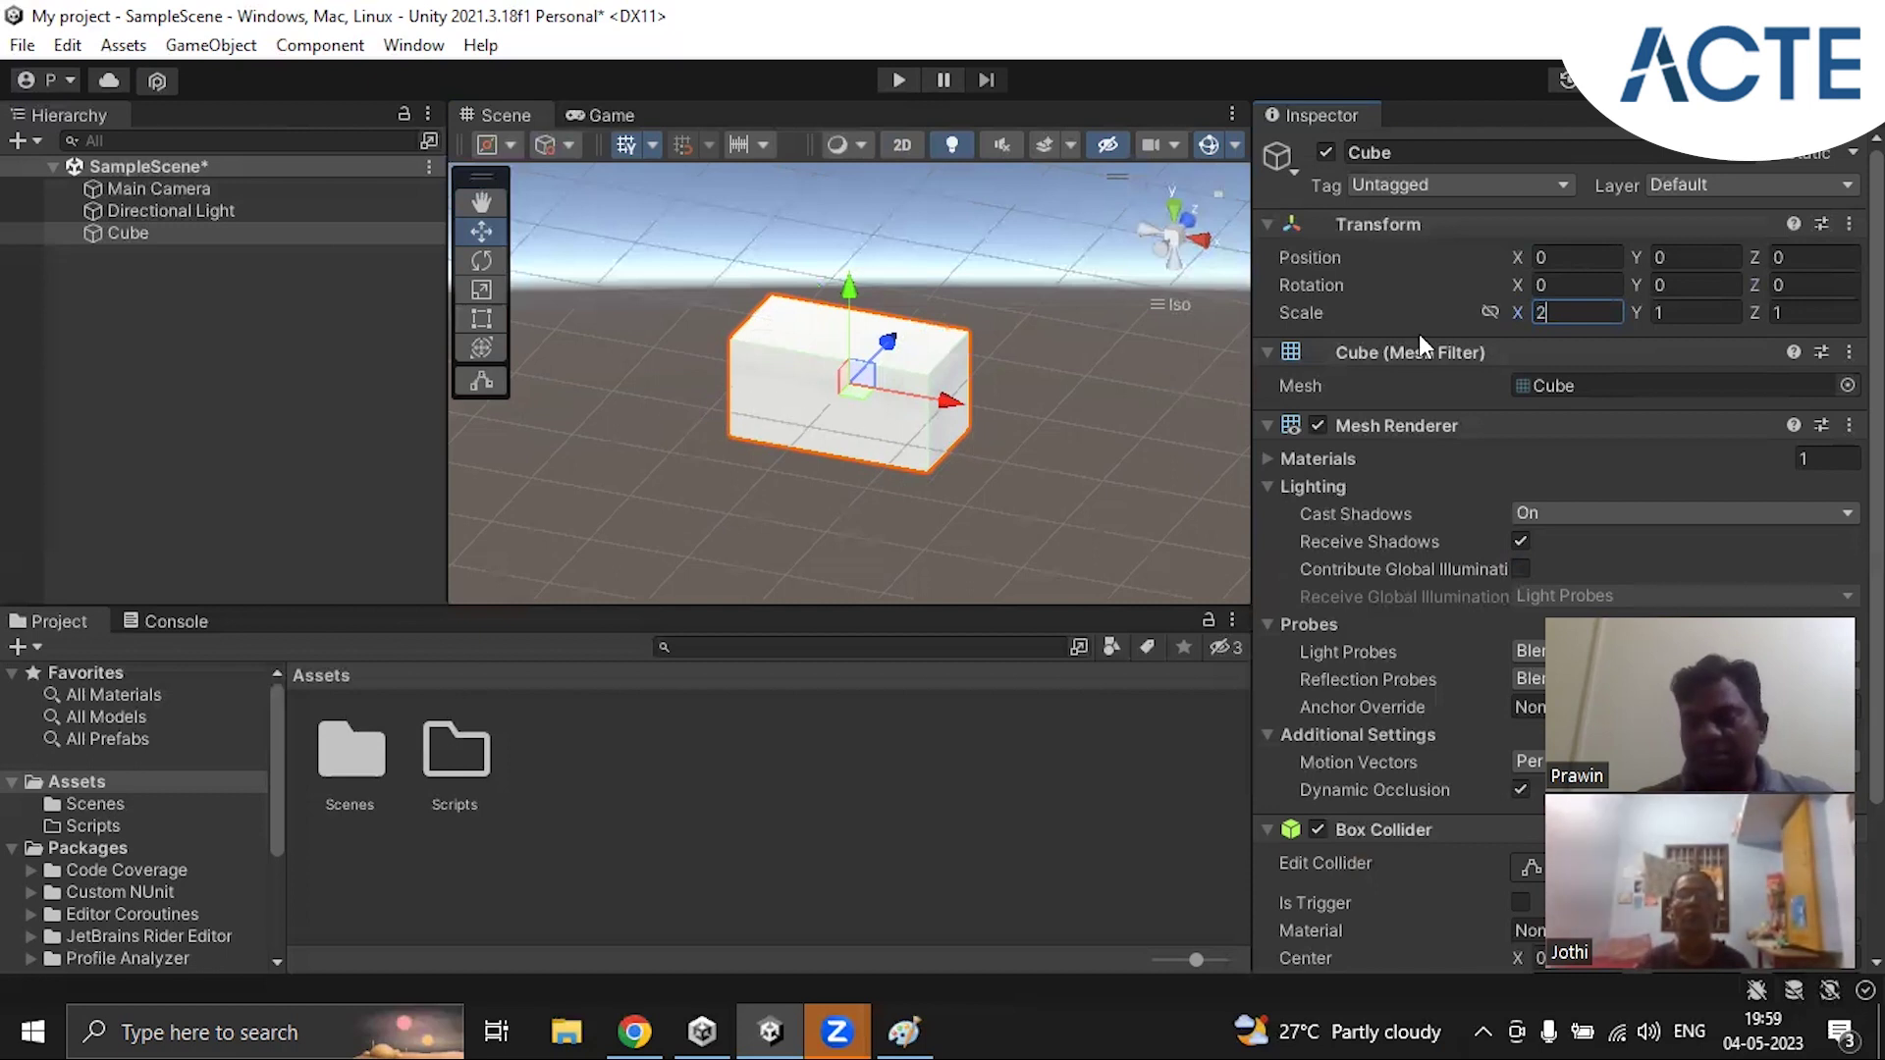
mouse_move(1522, 314)
mouse_down()
mouse_move(1657, 322)
mouse_move(1492, 317)
mouse_up()
click(1550, 314)
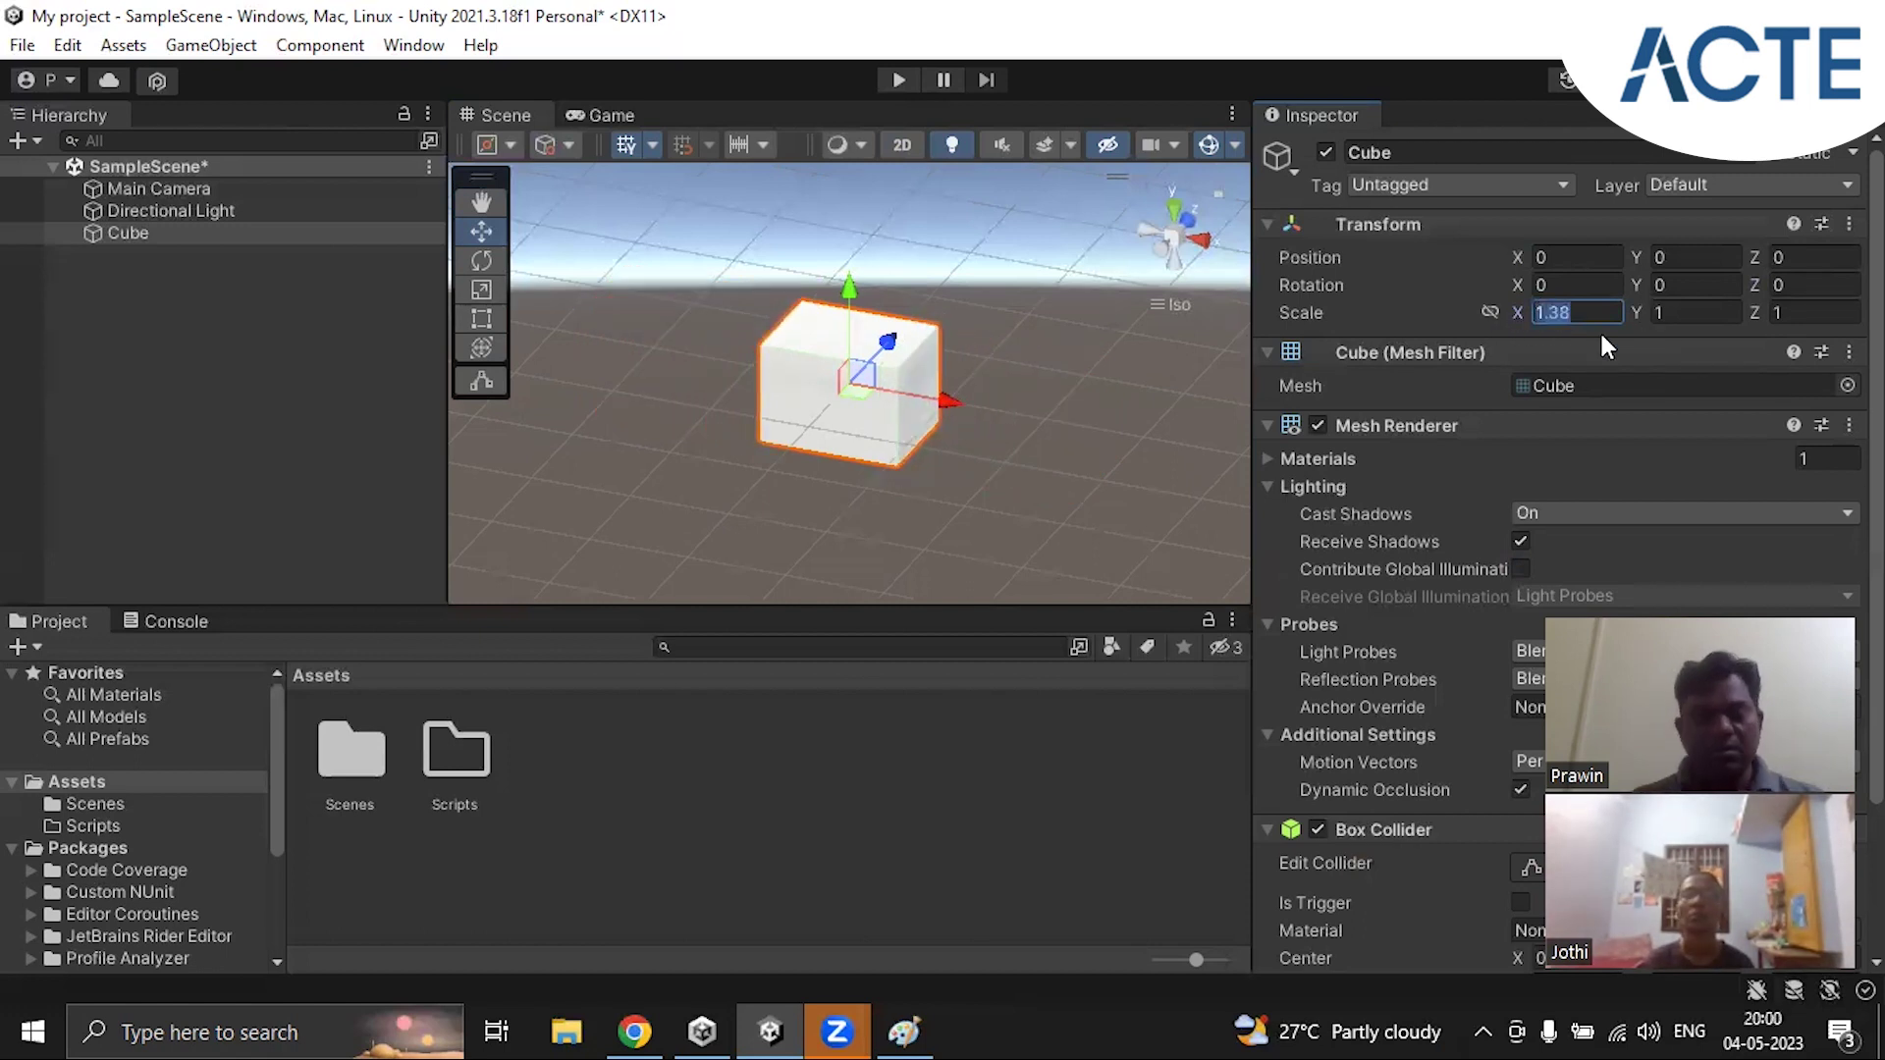
text(1)
Step: Try stretching the Cube along Y to a scale of about 1.36, and set its Y and Z scale to 1
click(1669, 286)
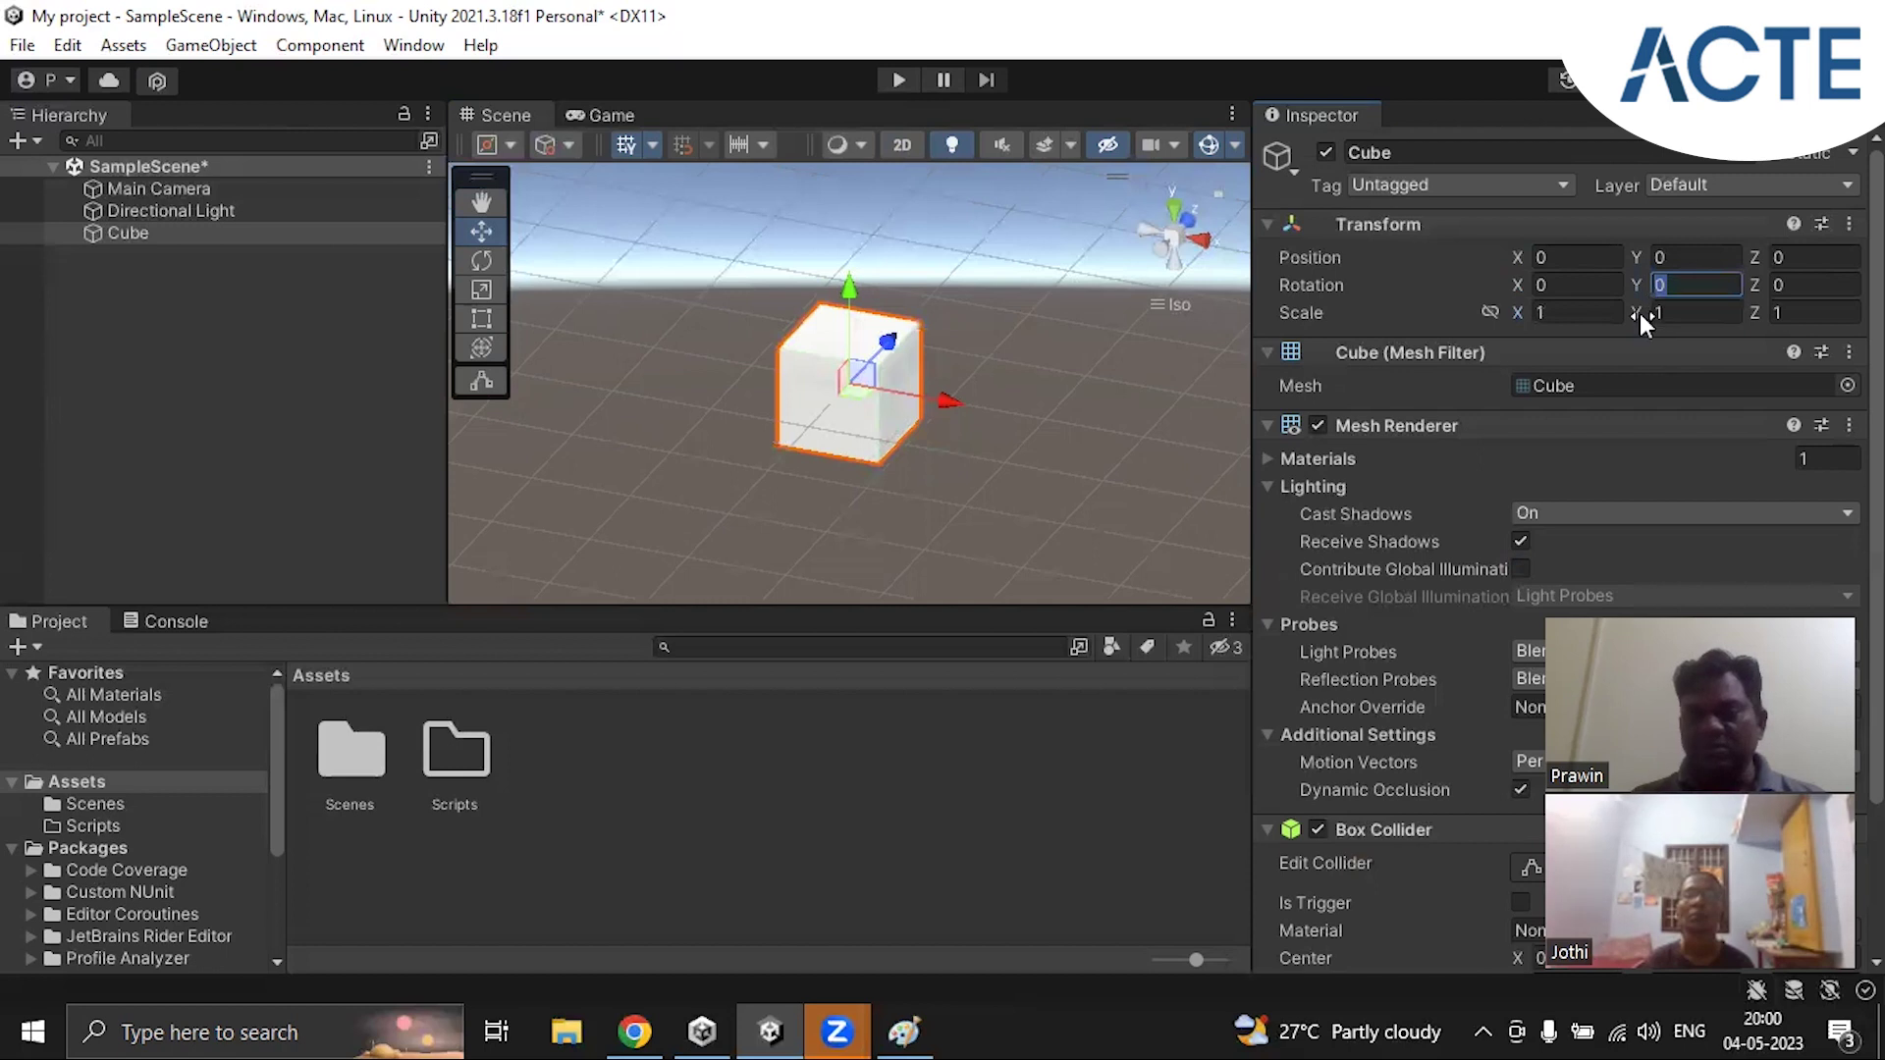
click(1675, 310)
text(2.4)
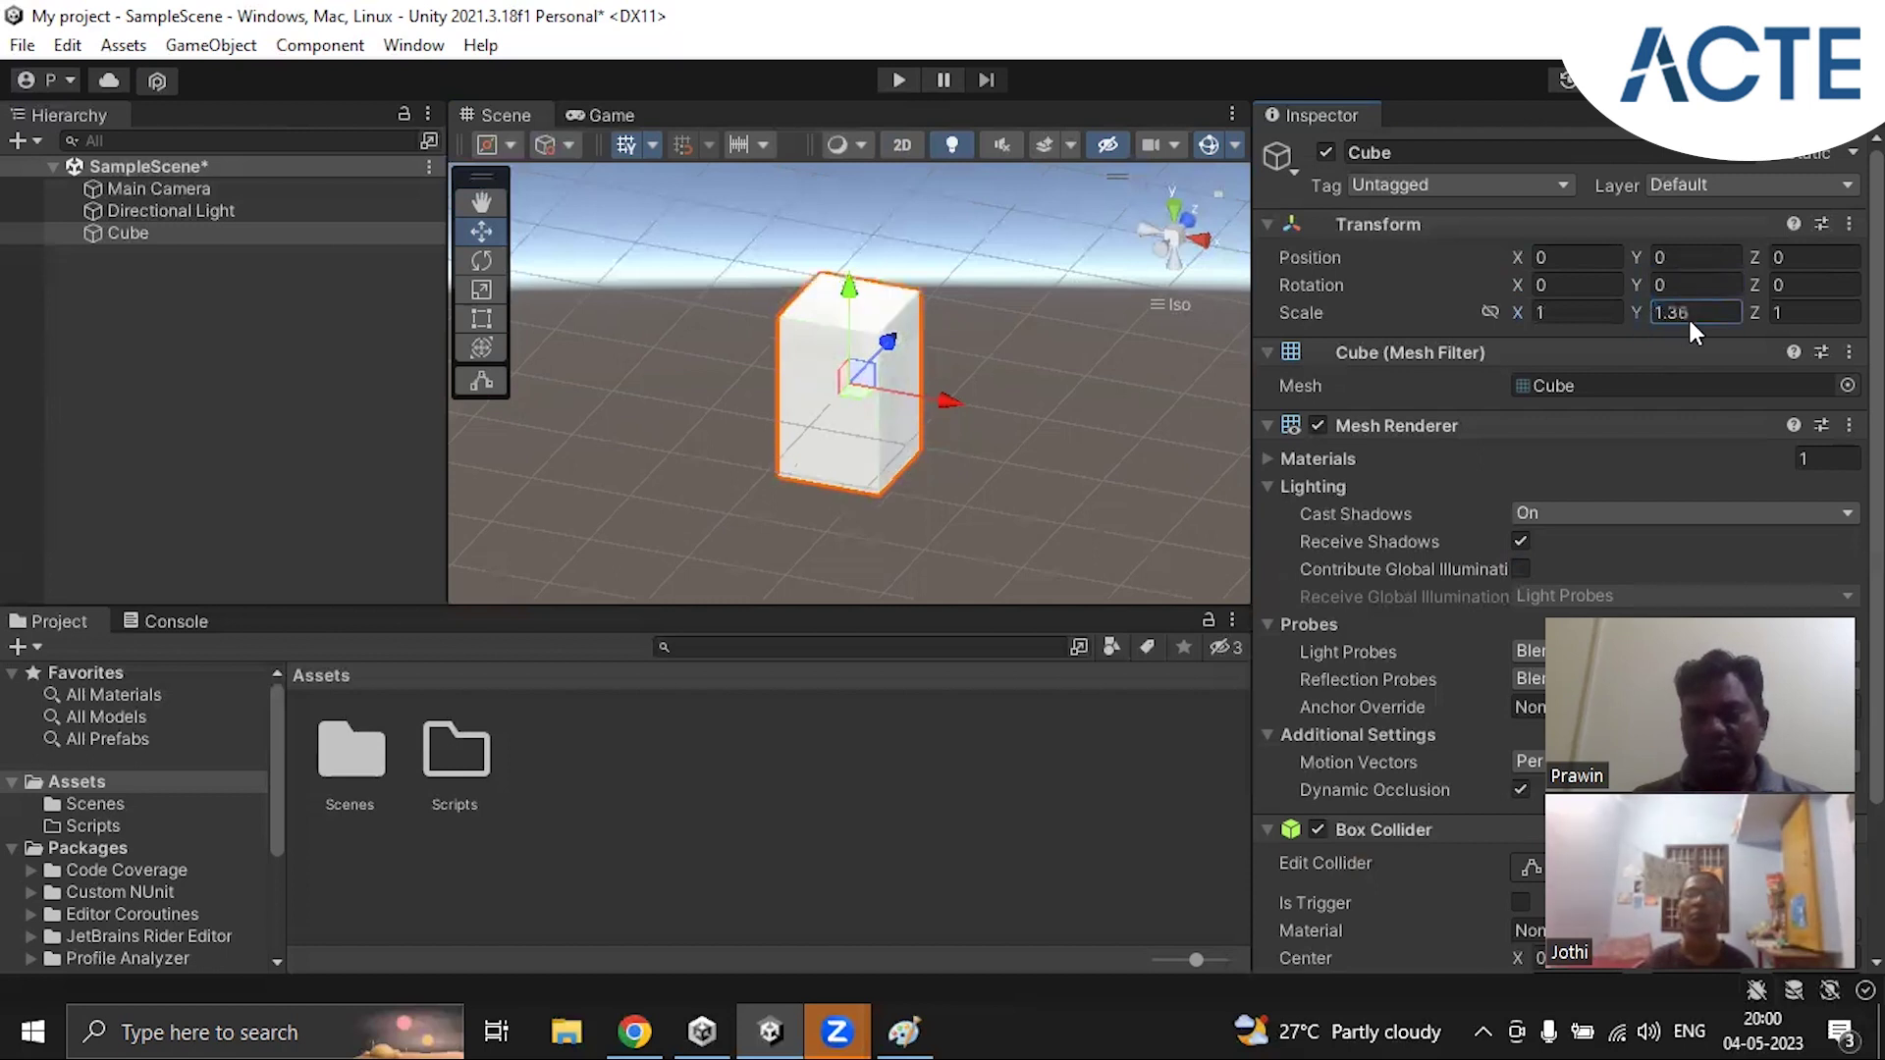
drag(1699, 320, 1788, 311)
click(1687, 314)
text(1)
text(1)
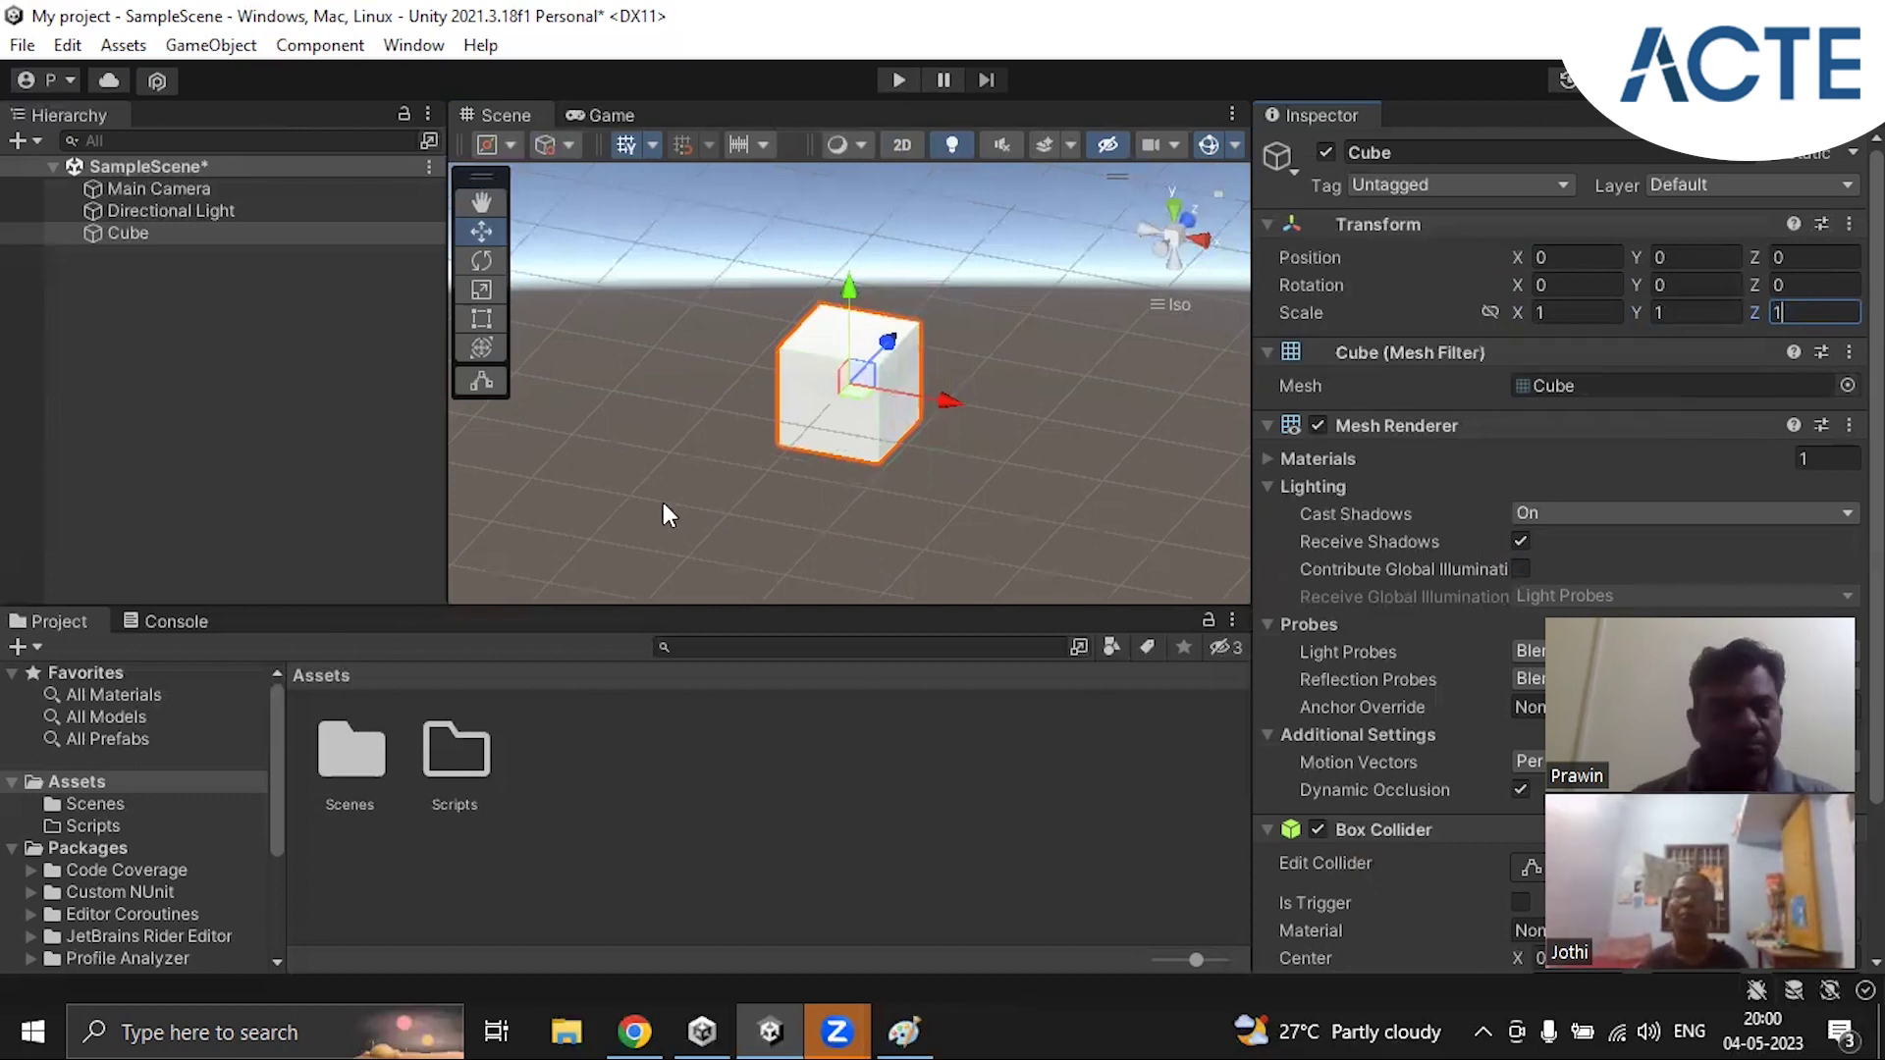
Step: Examine the scene's objects by selecting the Cube, Main Camera and Directional Light in turn and clearing the selection
click(139, 231)
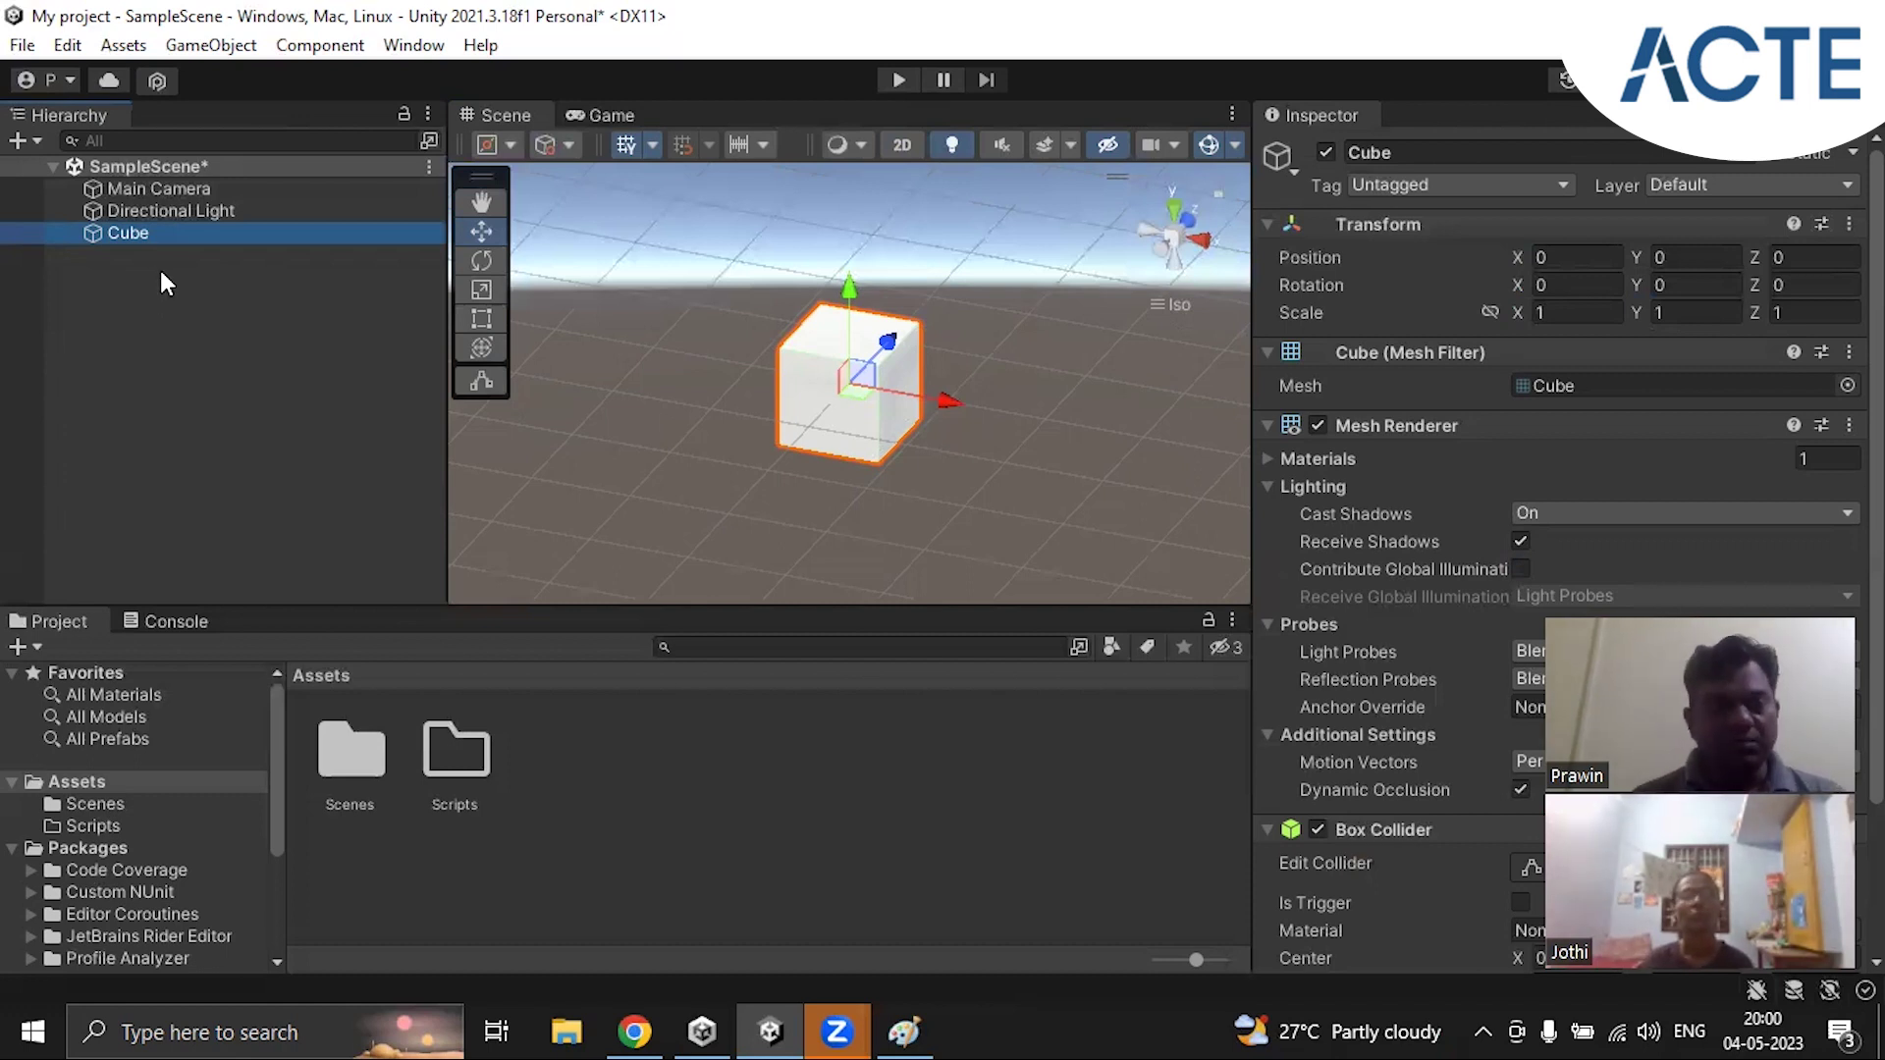
click(131, 285)
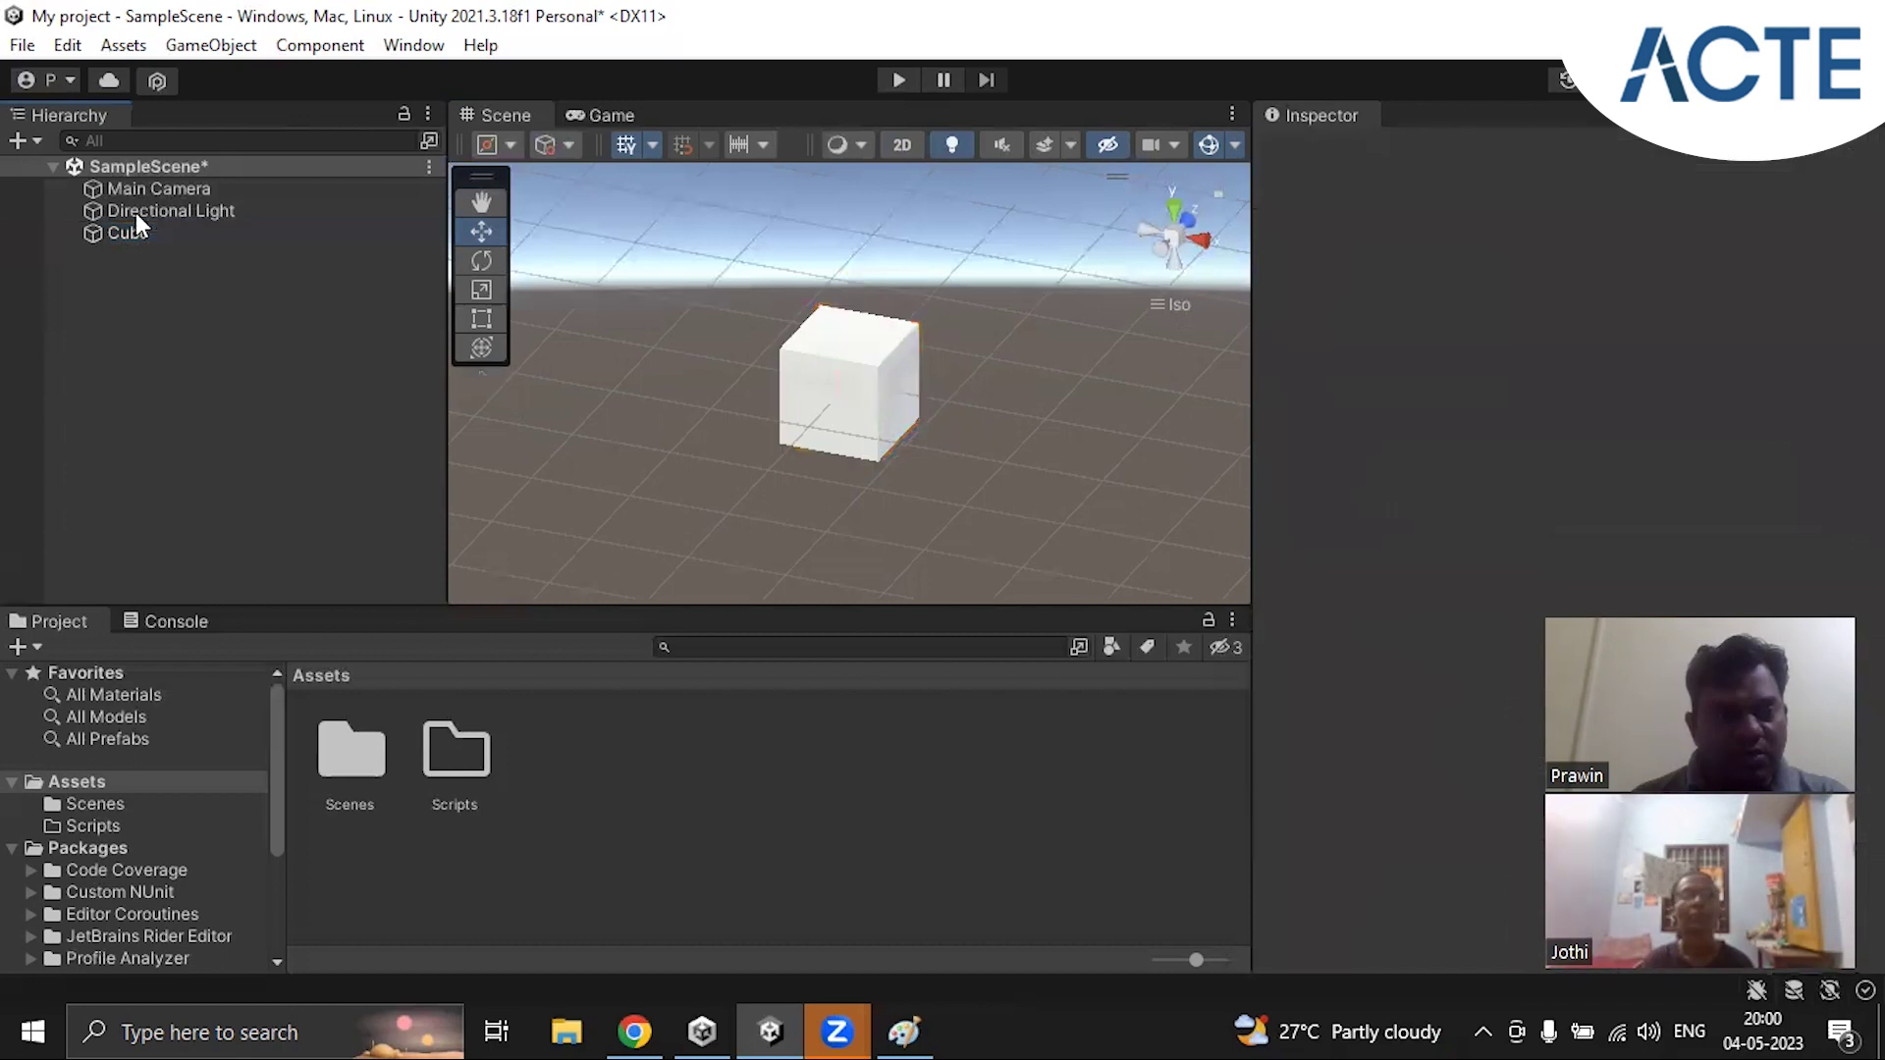
click(135, 241)
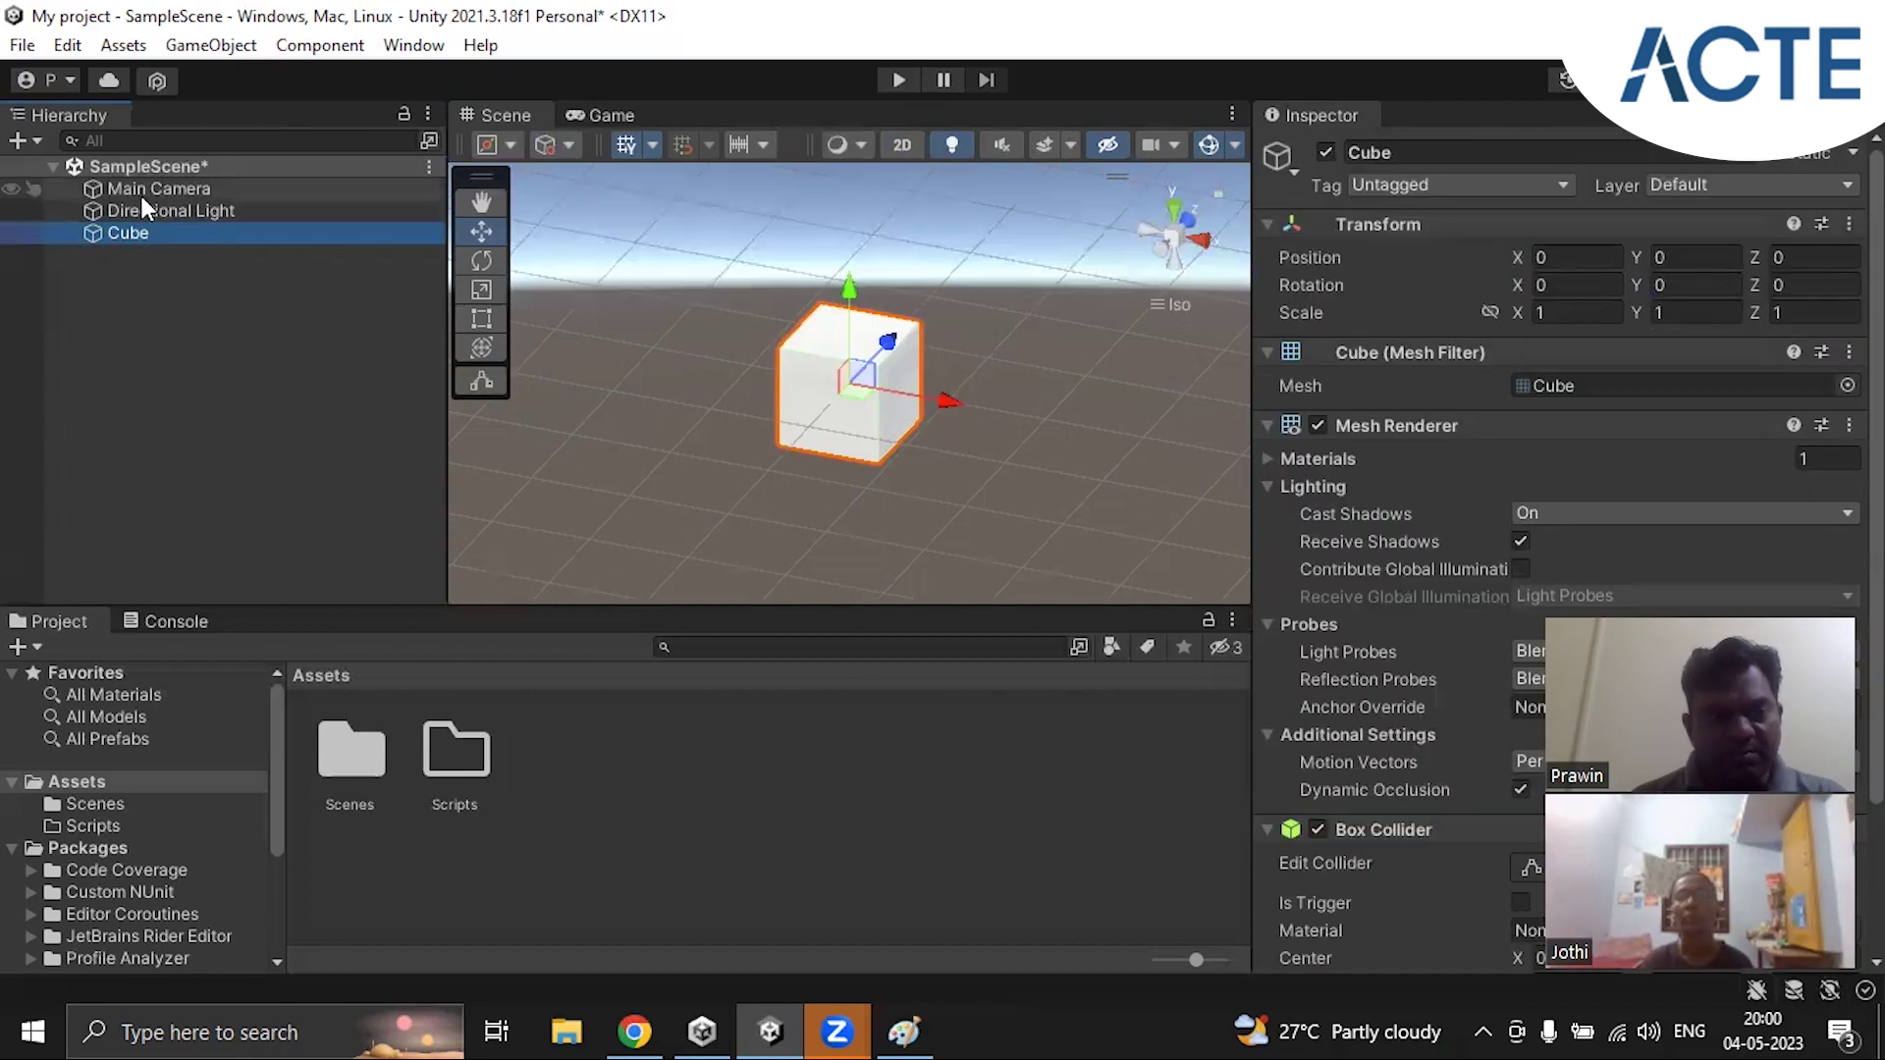
click(140, 190)
click(145, 216)
click(134, 236)
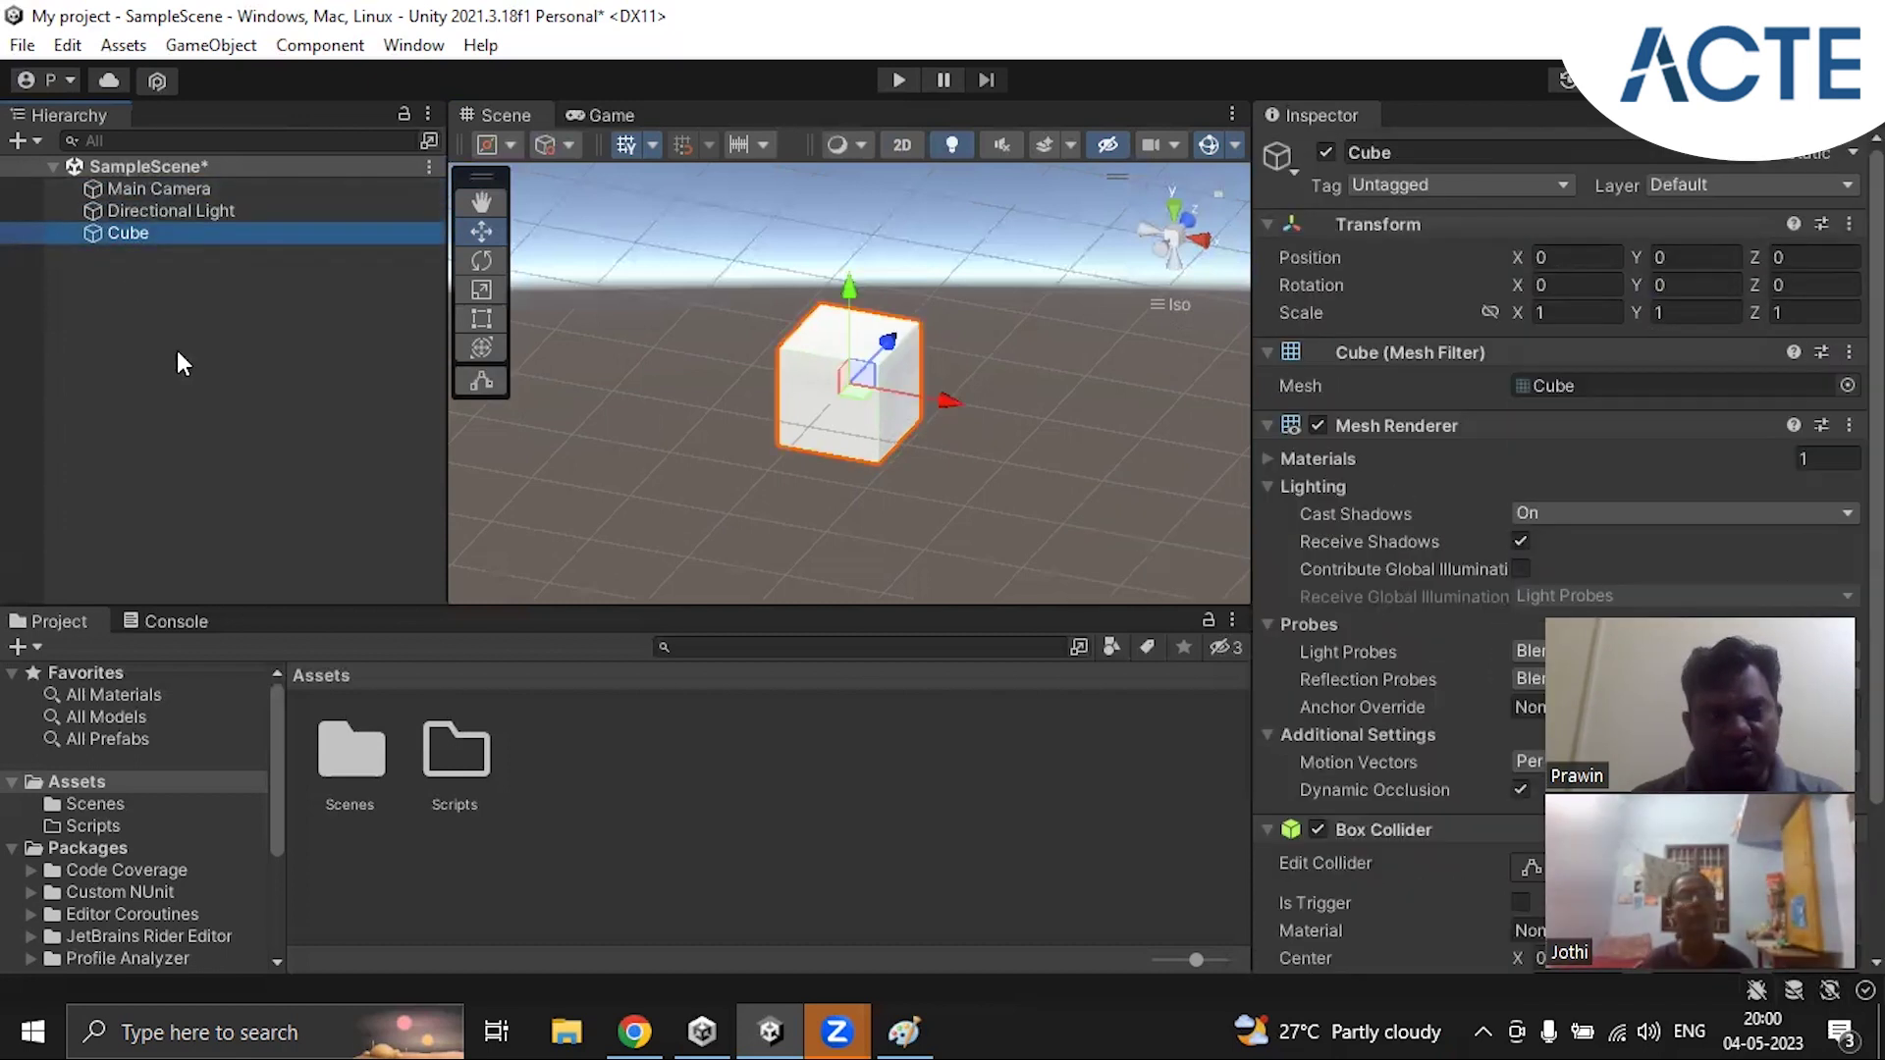
click(153, 295)
click(150, 233)
click(156, 261)
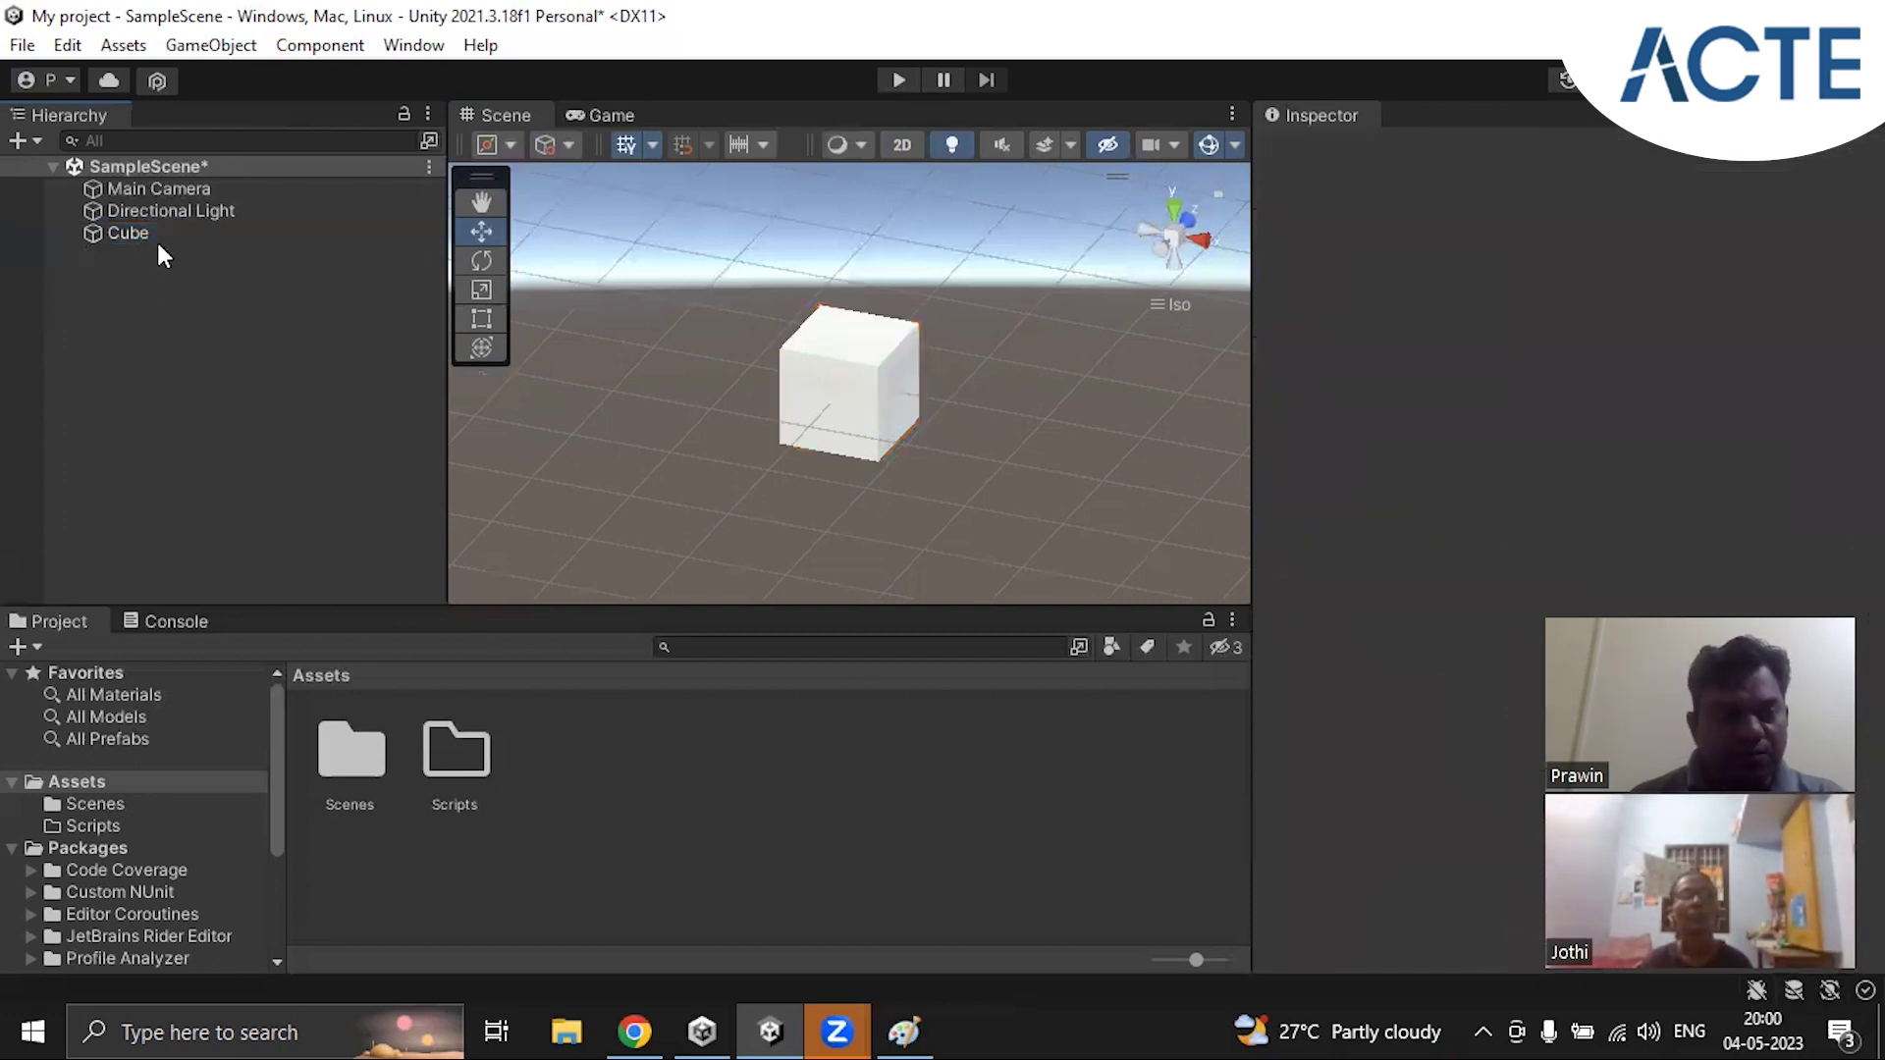
click(156, 236)
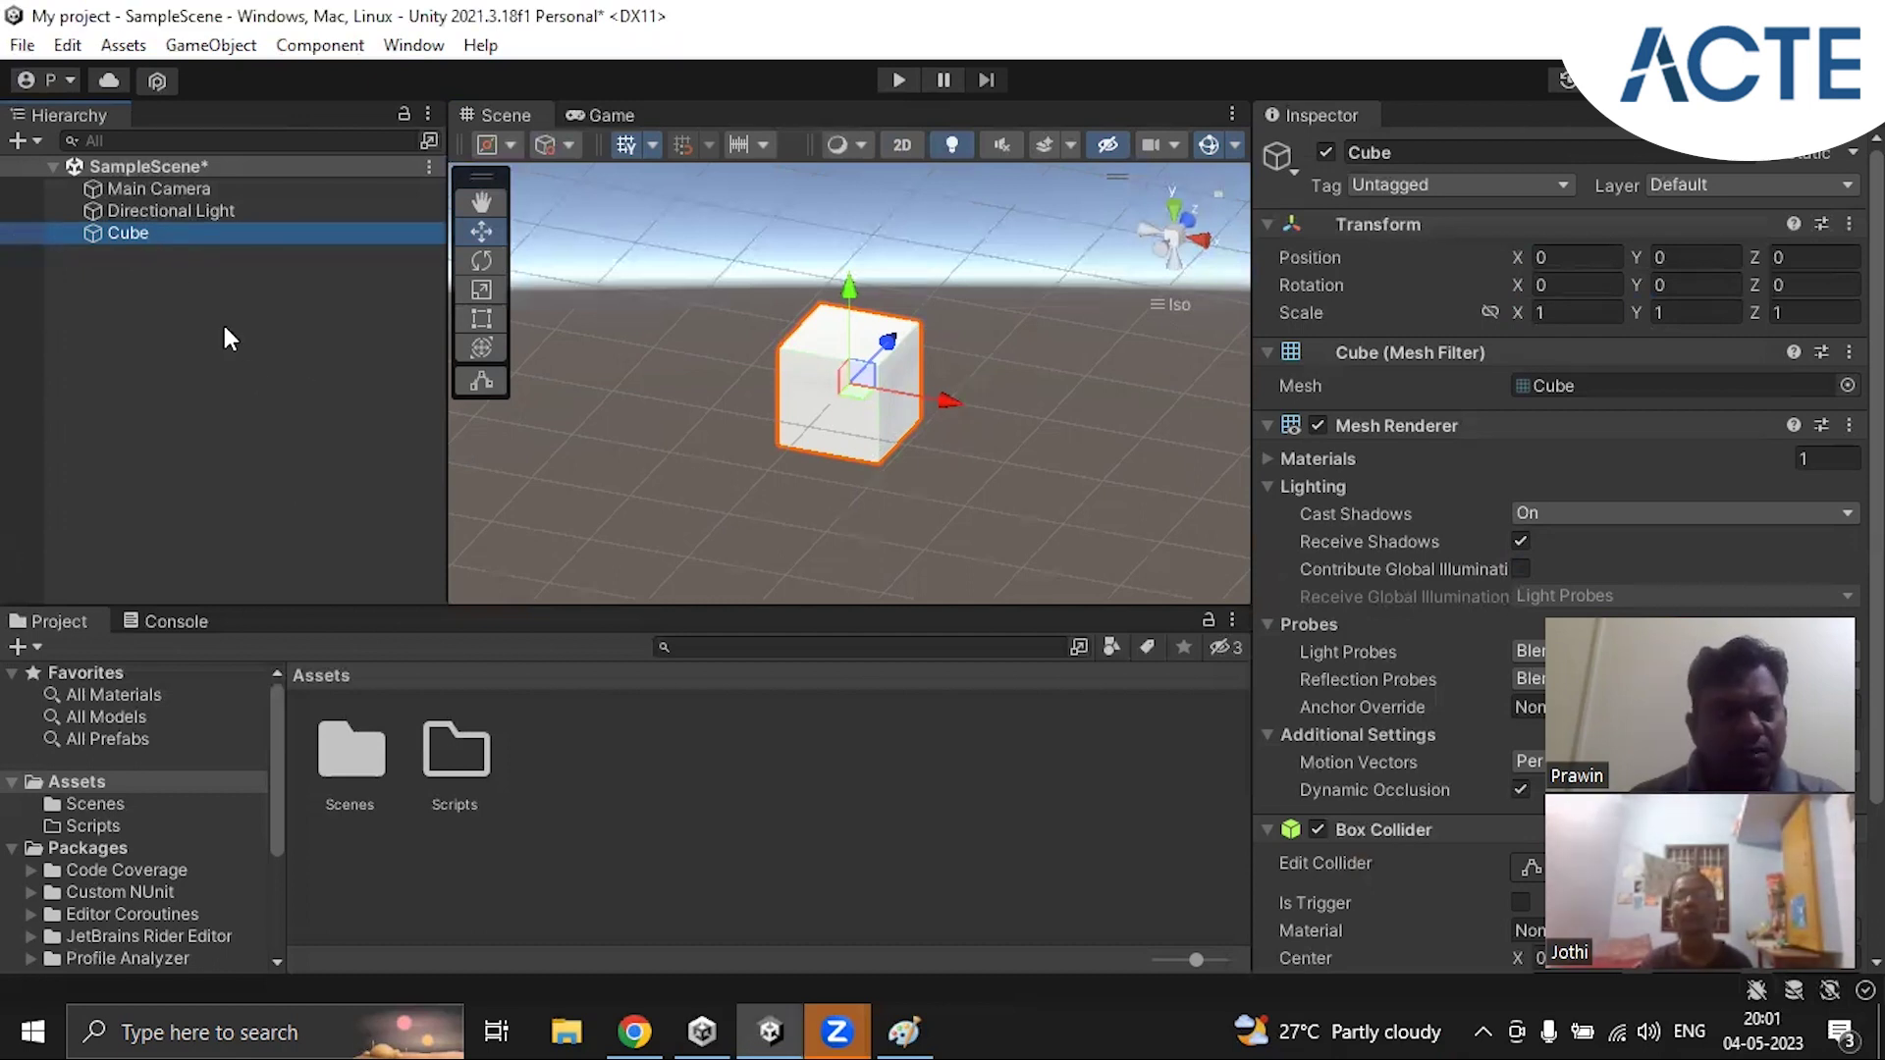
Step: Add a 3D Cylinder to the scene and set its X position to 2, beside the Cube
click(151, 324)
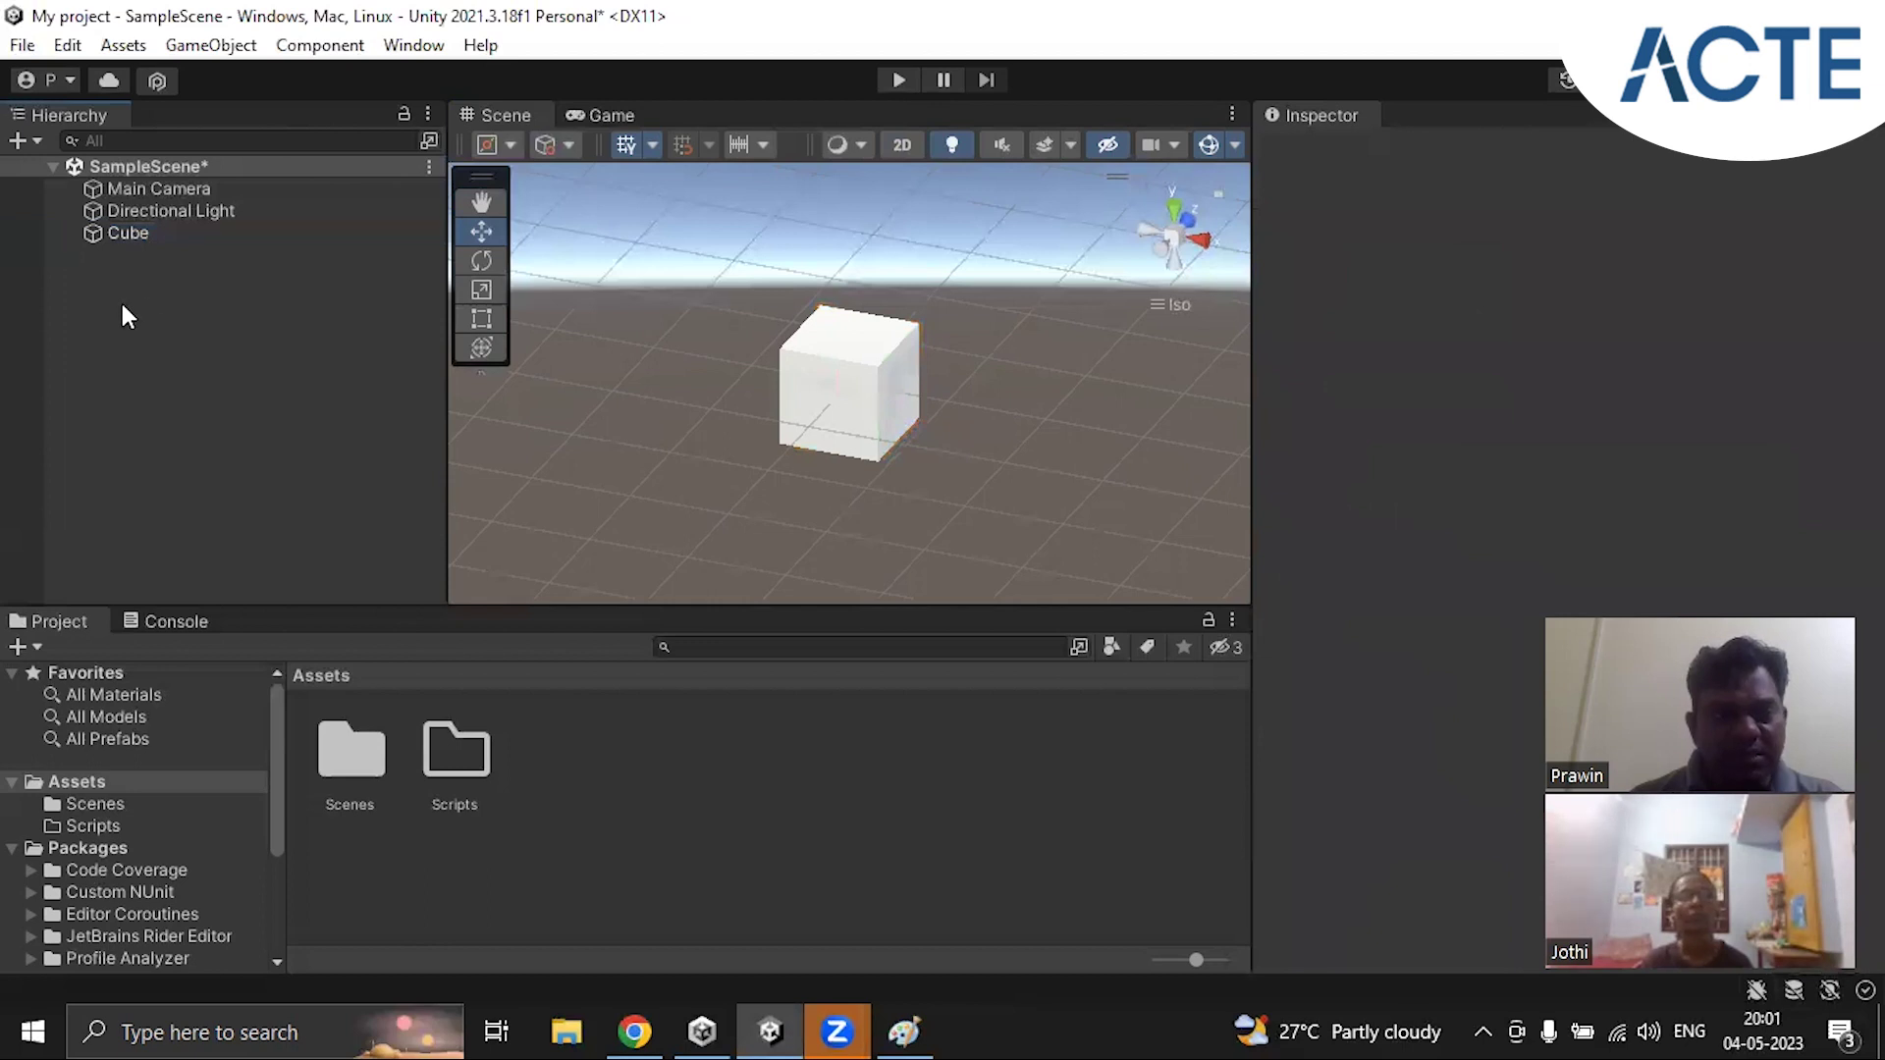
right_click(121, 304)
mouse_move(236, 679)
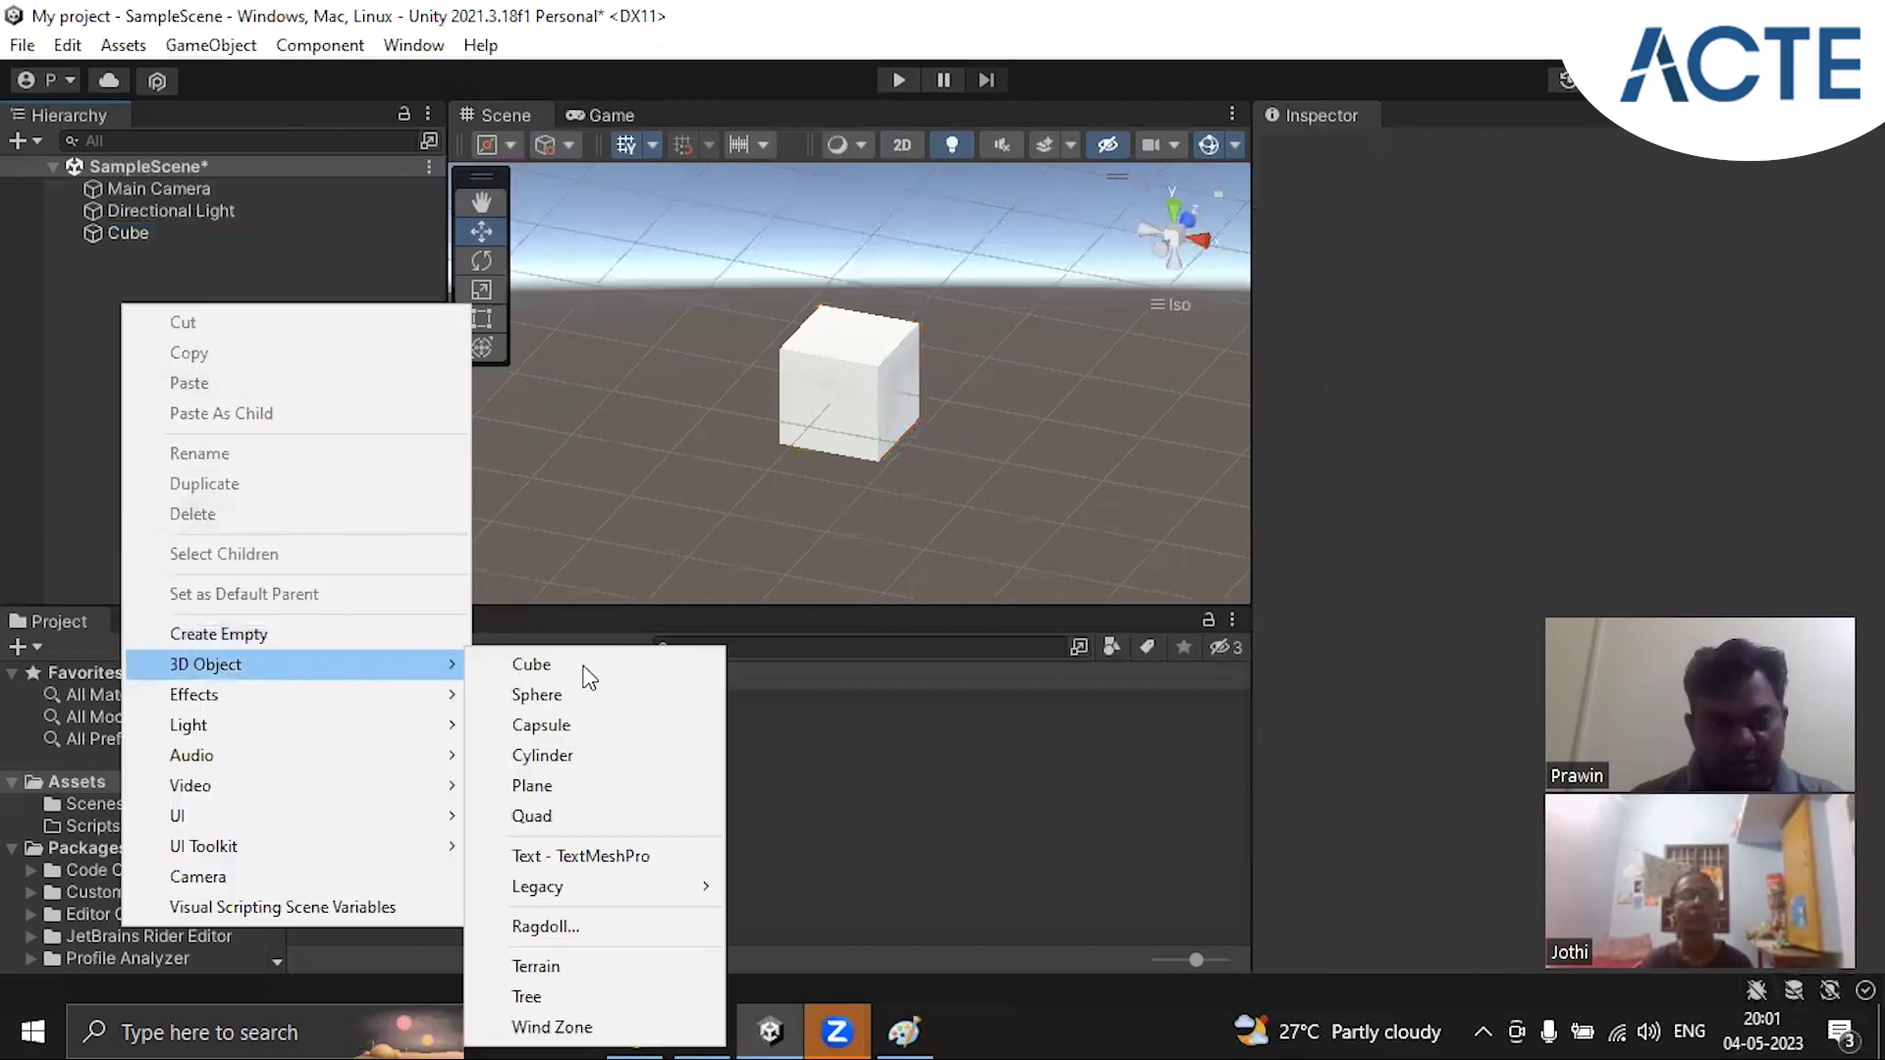
click(542, 756)
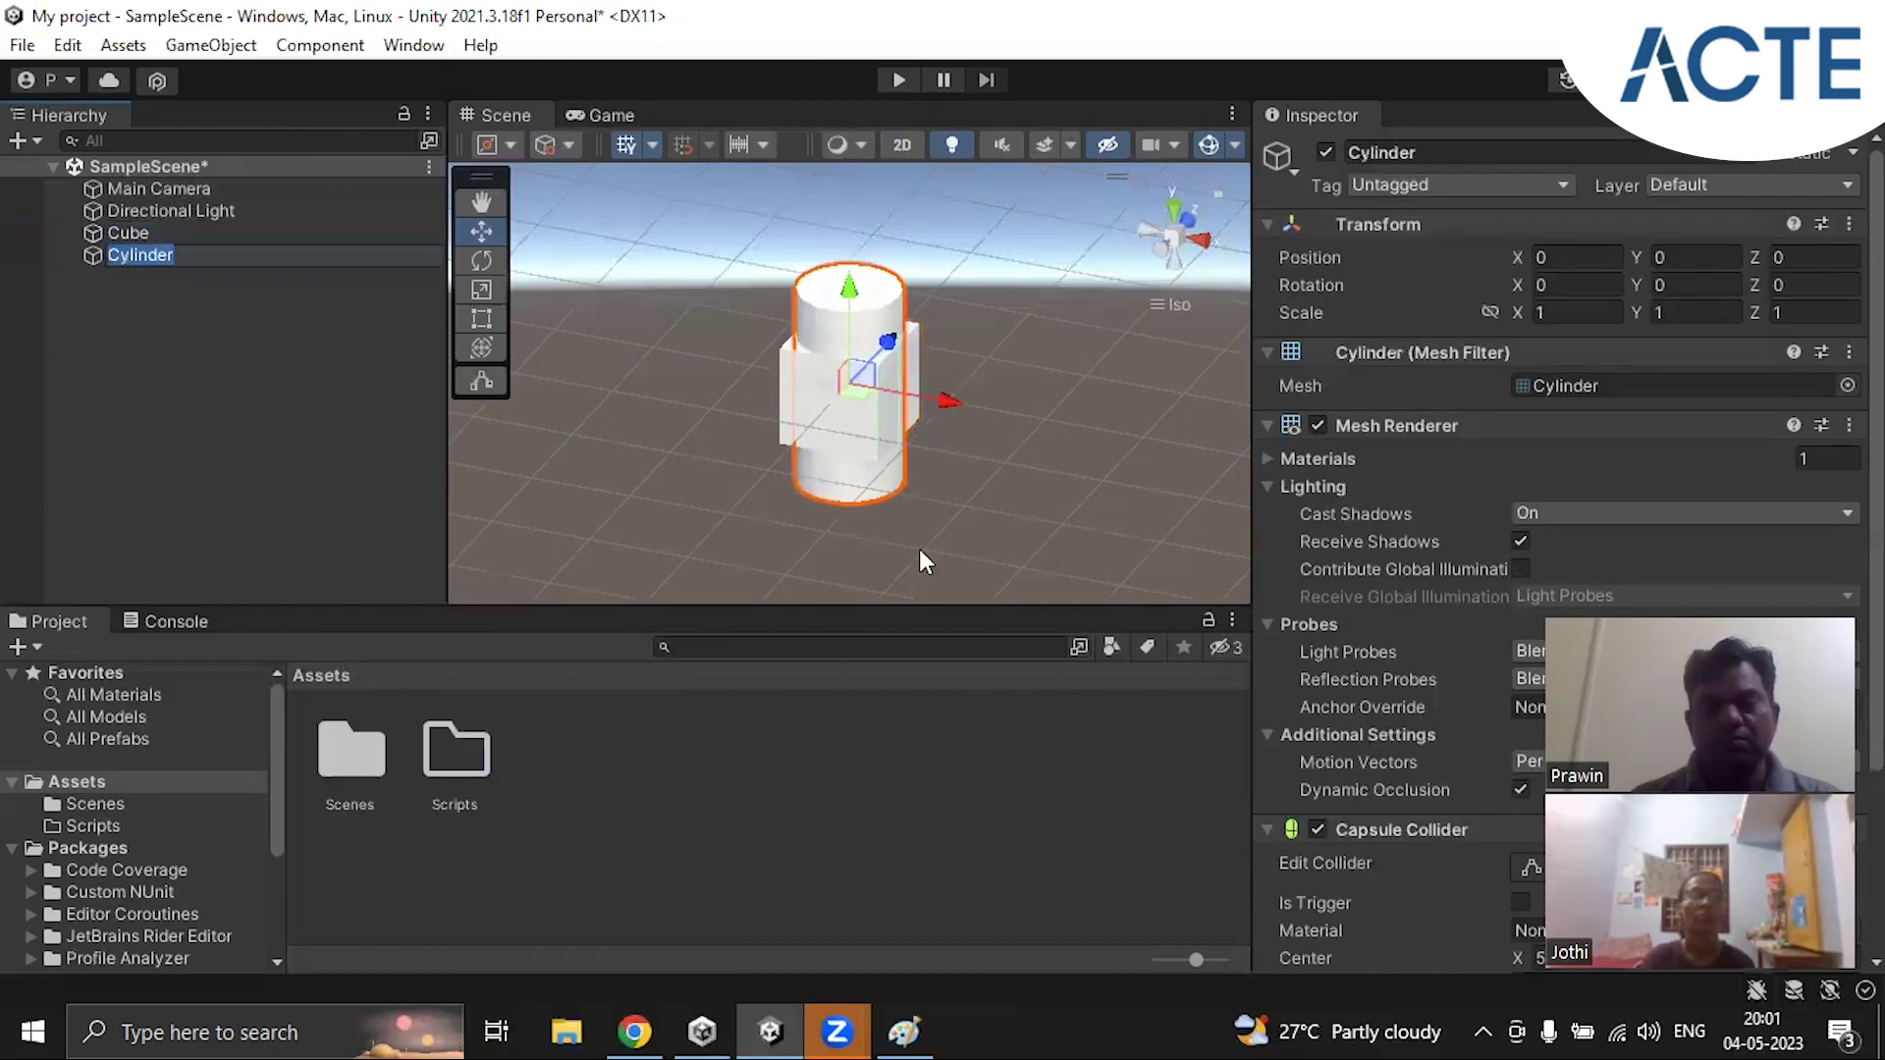
drag(958, 402, 1099, 457)
click(1595, 258)
text(2)
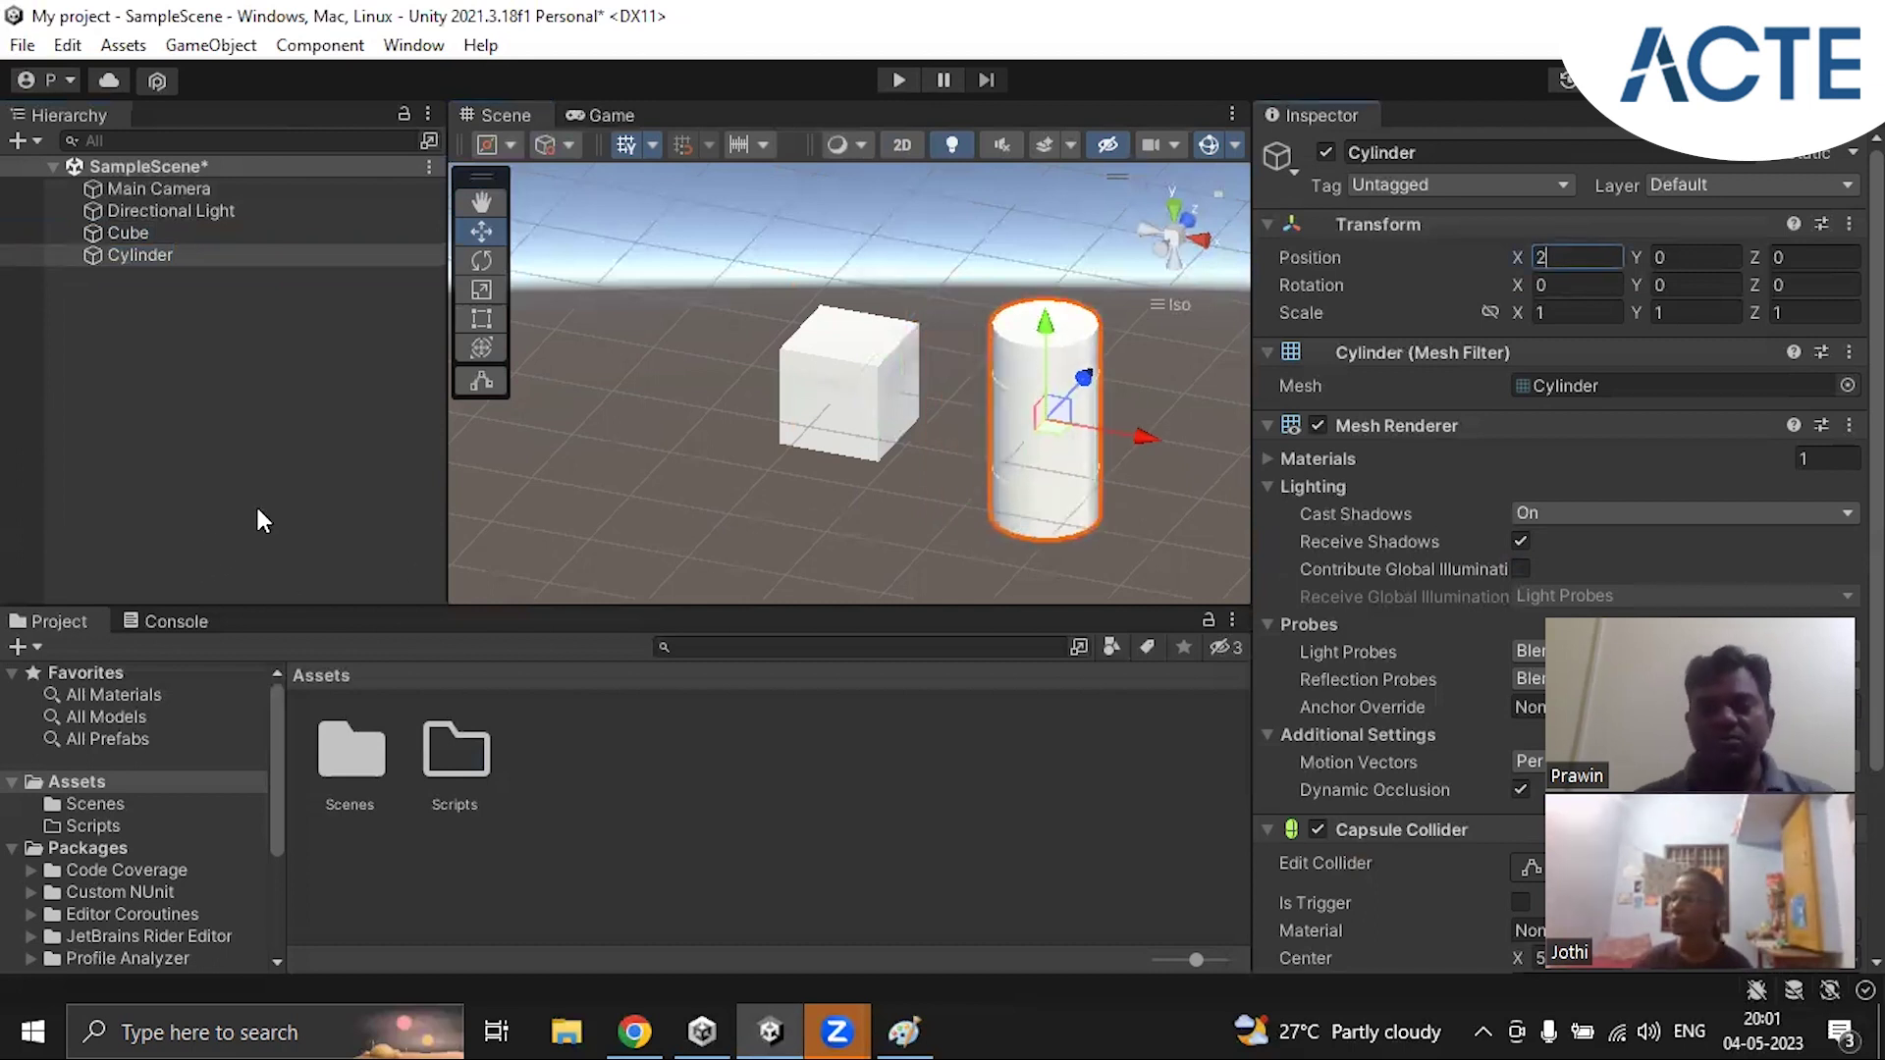
Step: Try stretching the Cylinder to a scale of 1.5 along X and Y
alt+drag(686, 466, 707, 500)
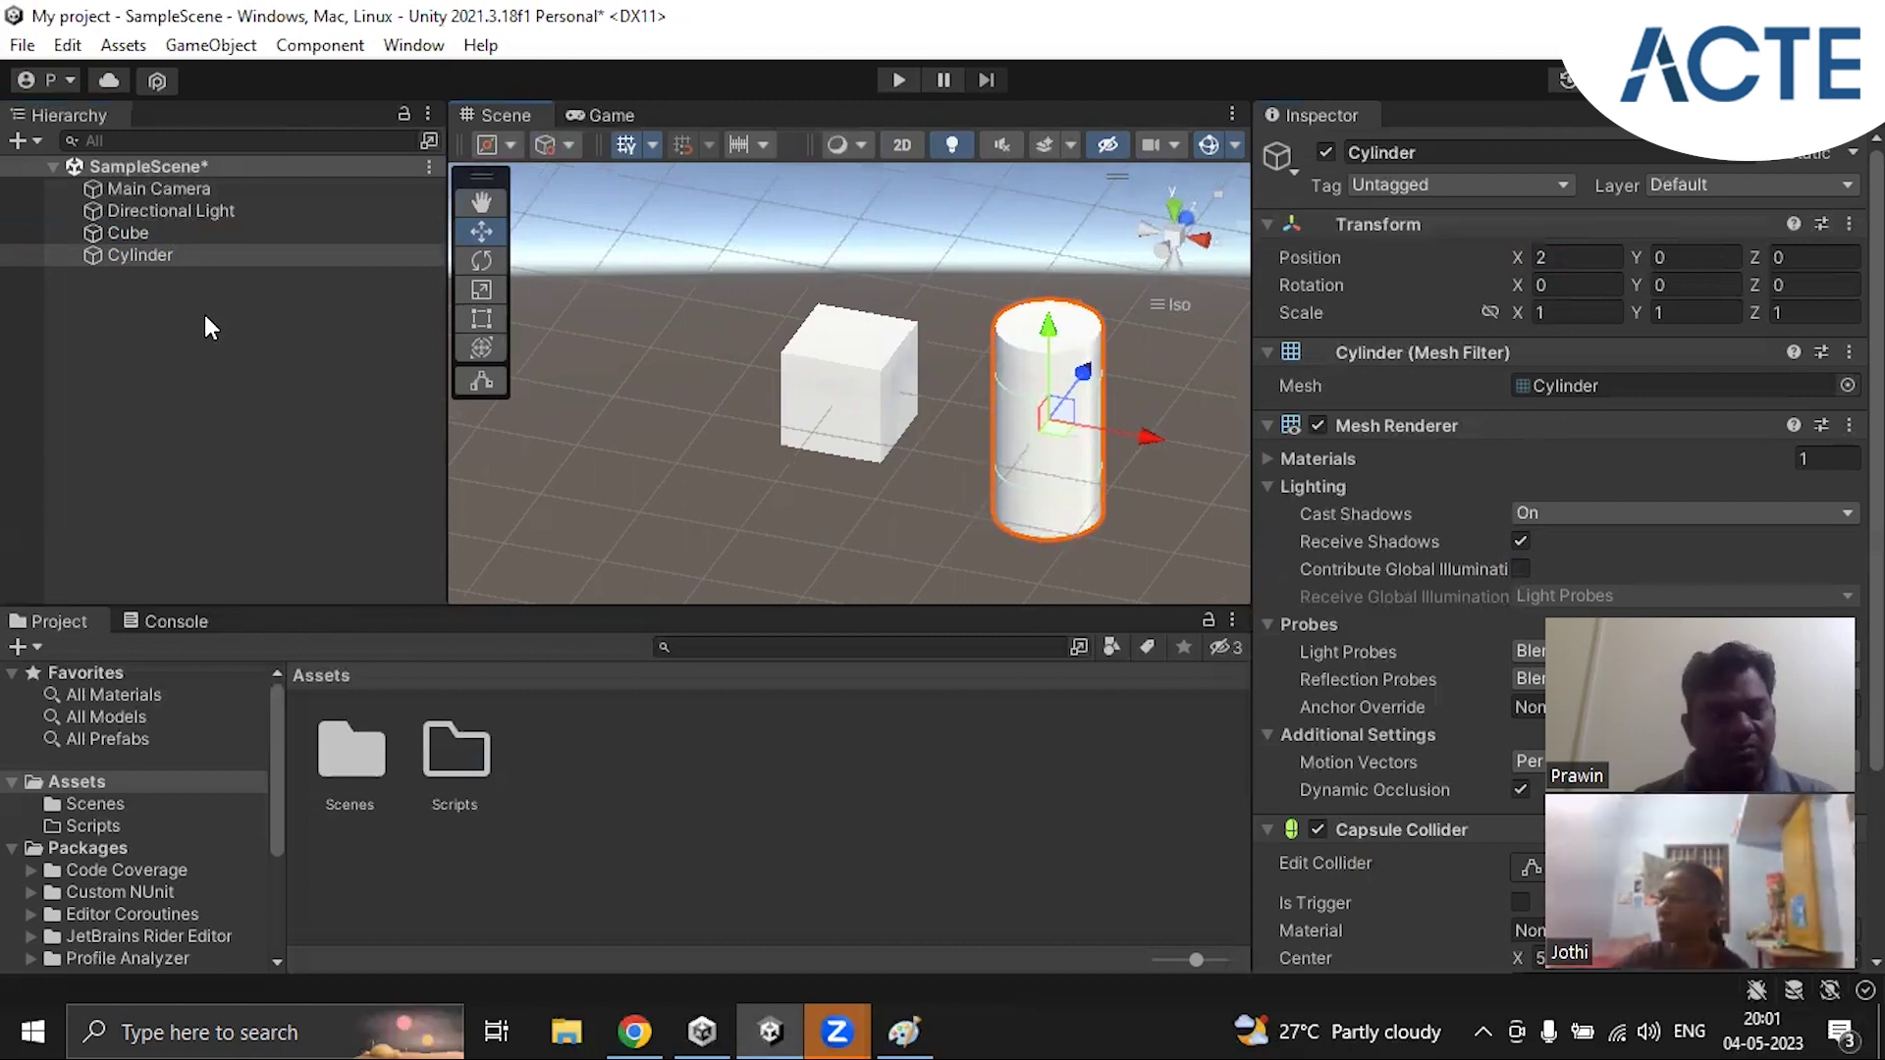
click(145, 257)
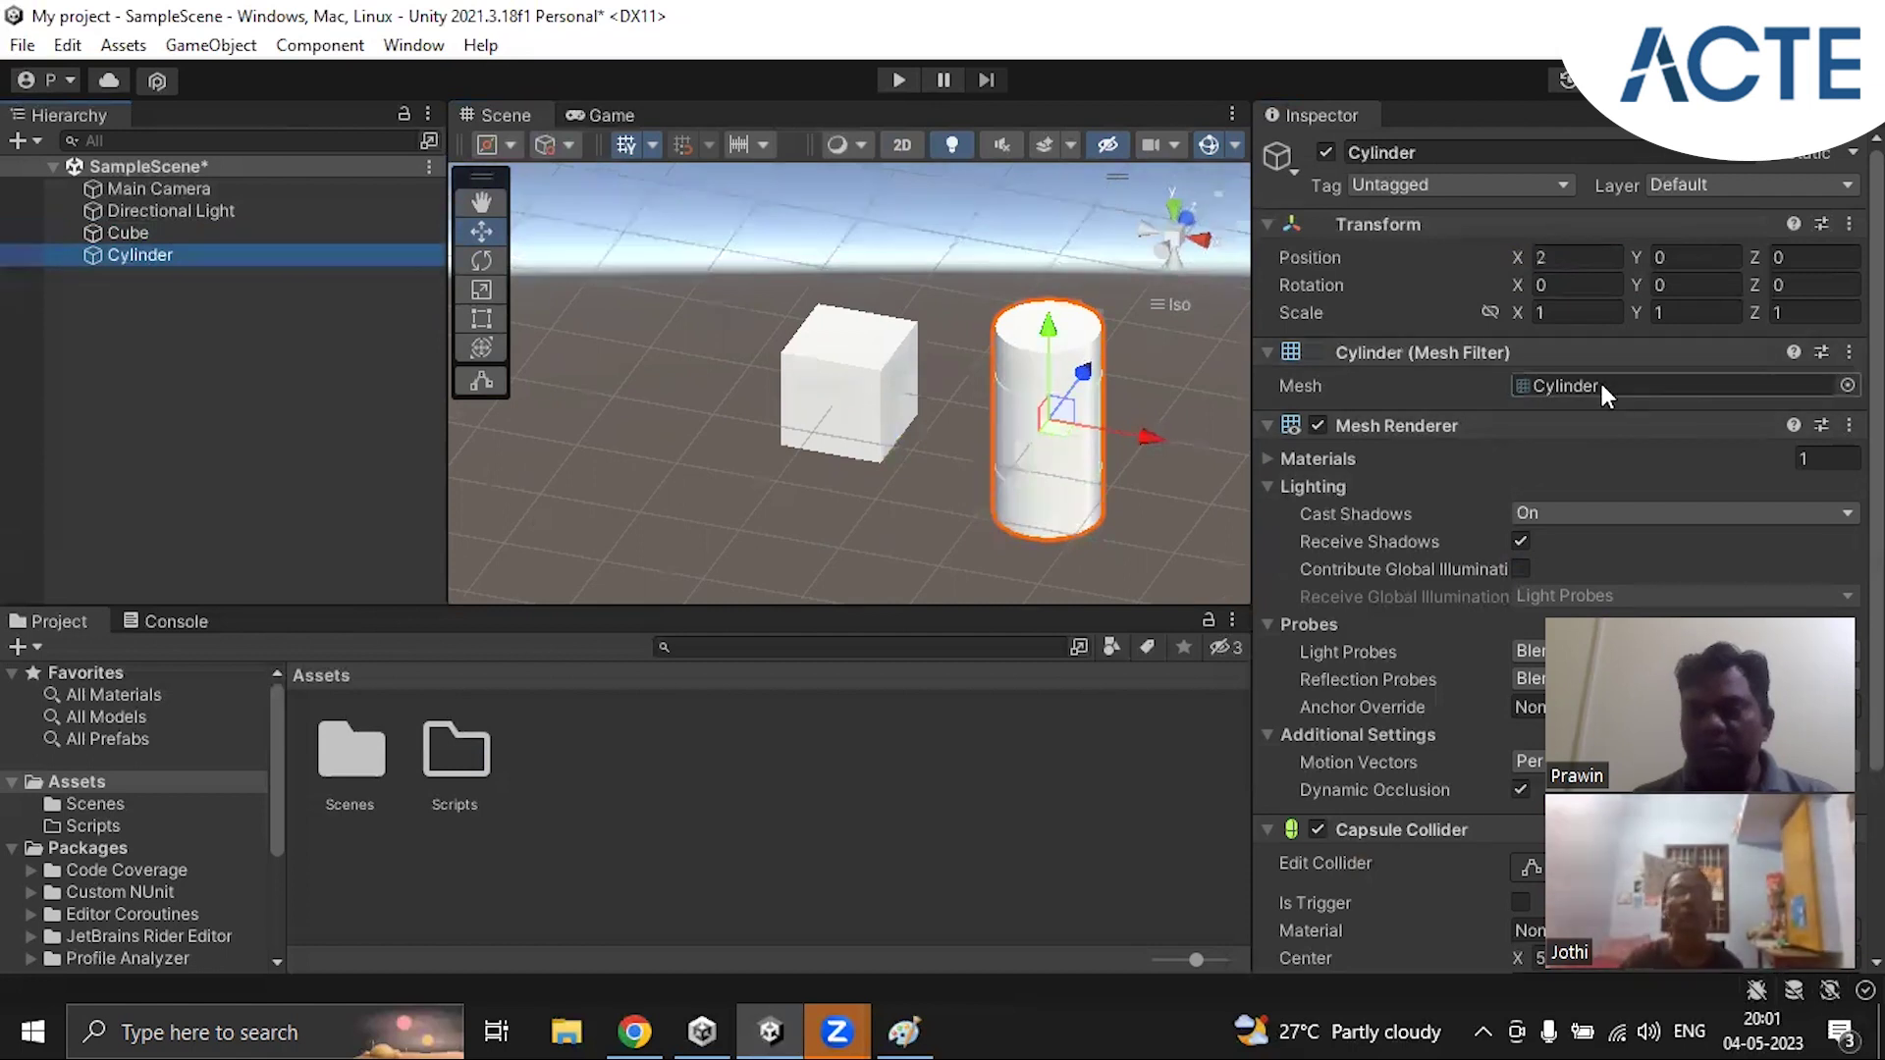
click(1554, 313)
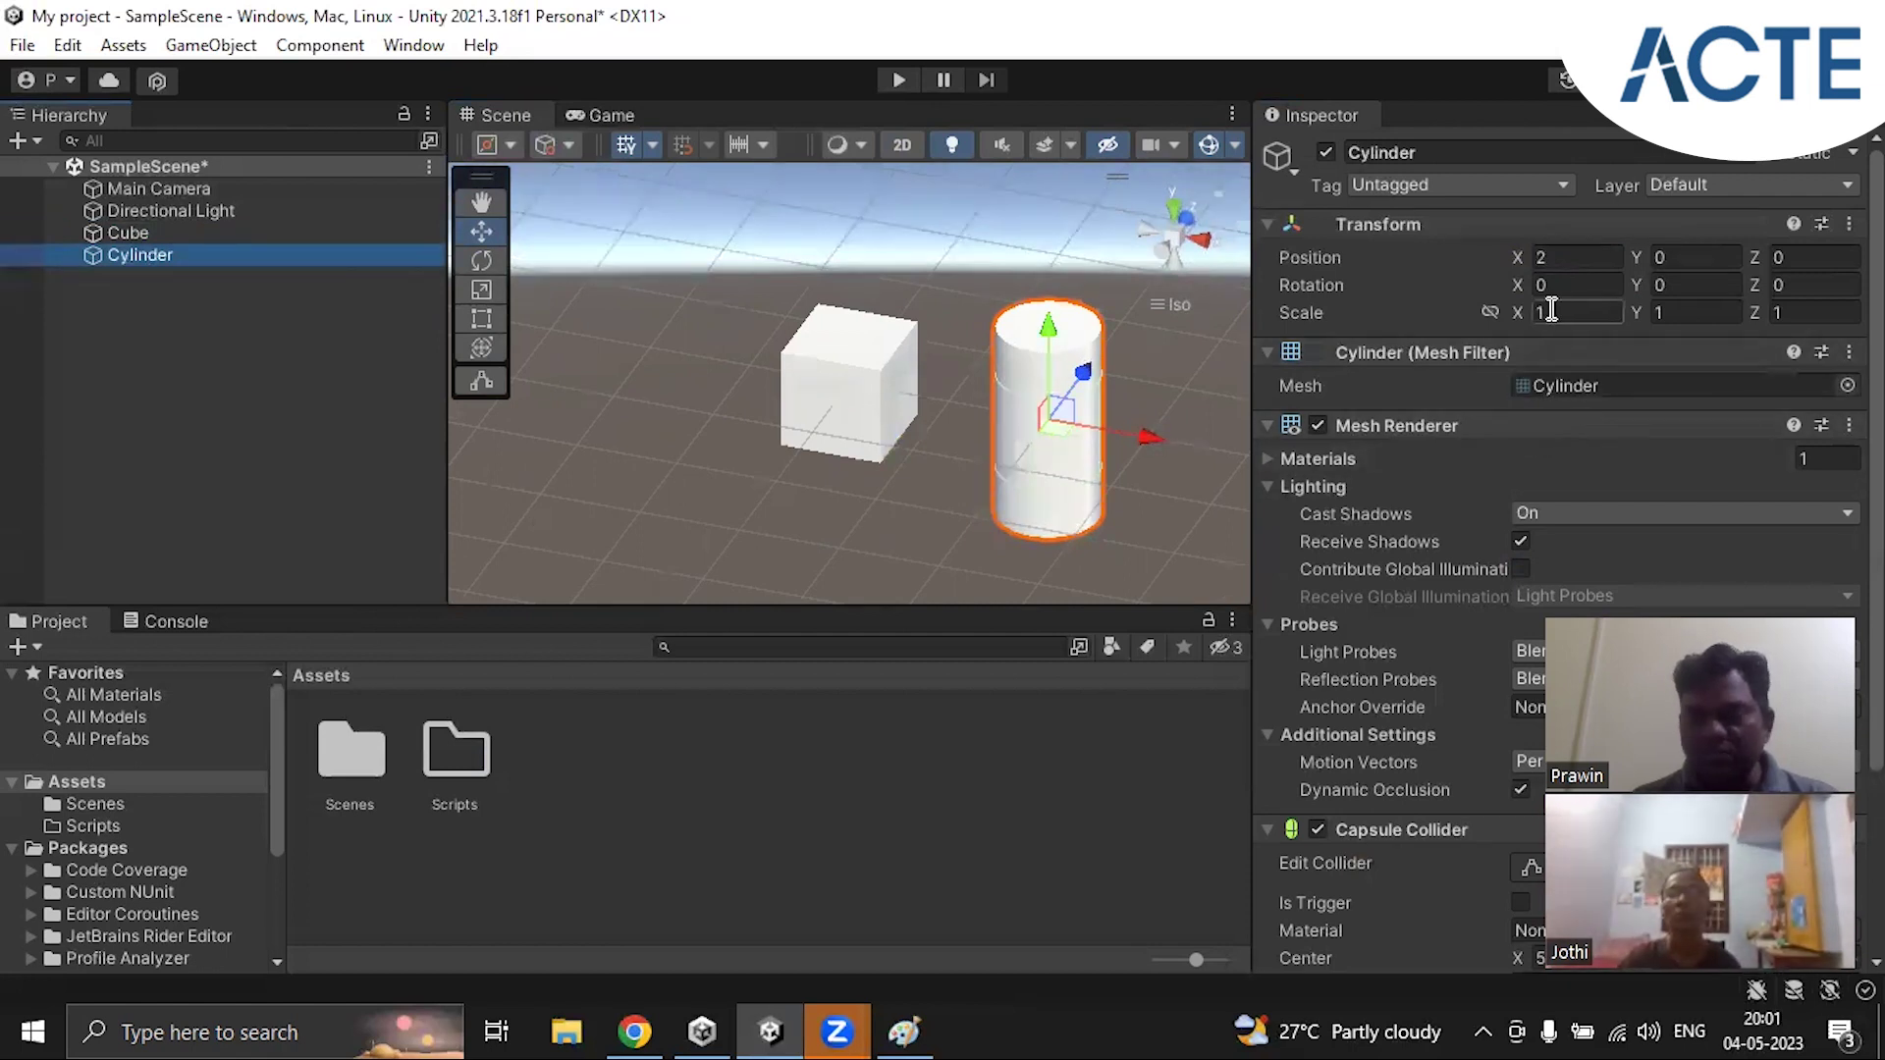
text(1.)
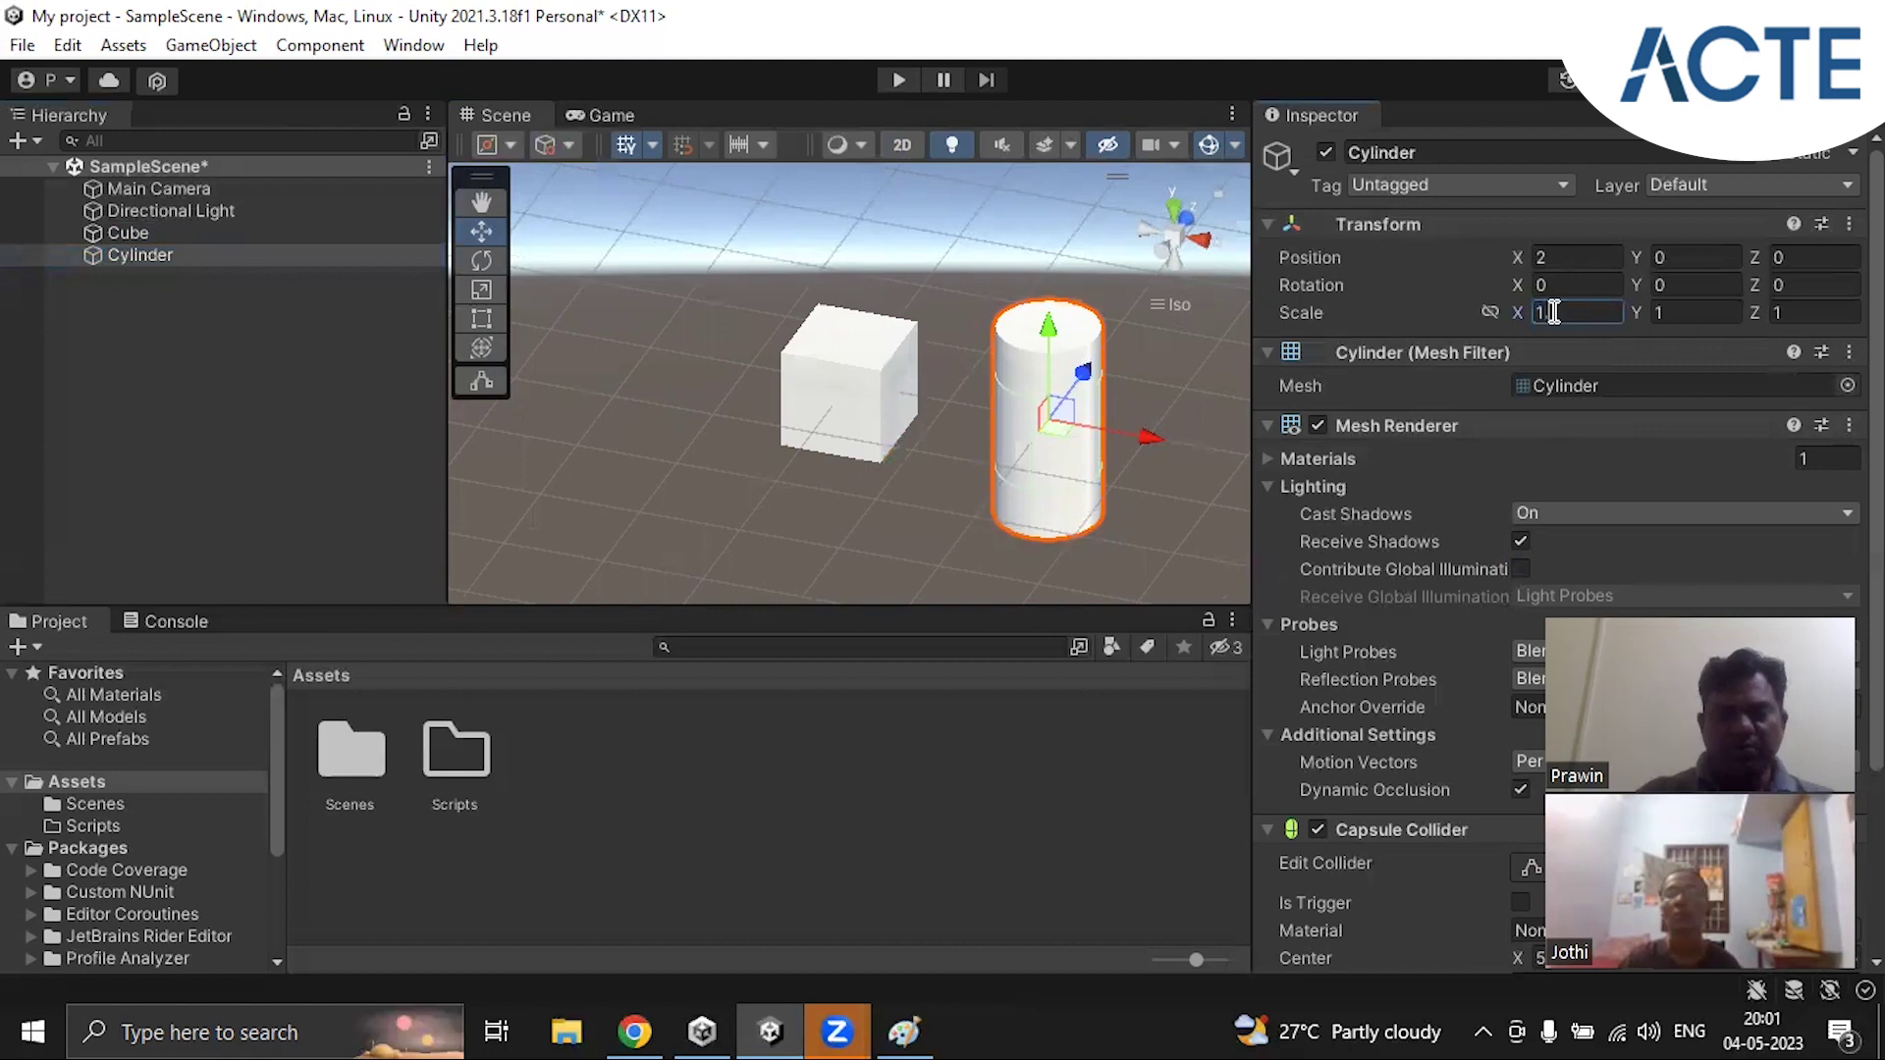
text(5)
key(Tab)
text(1)
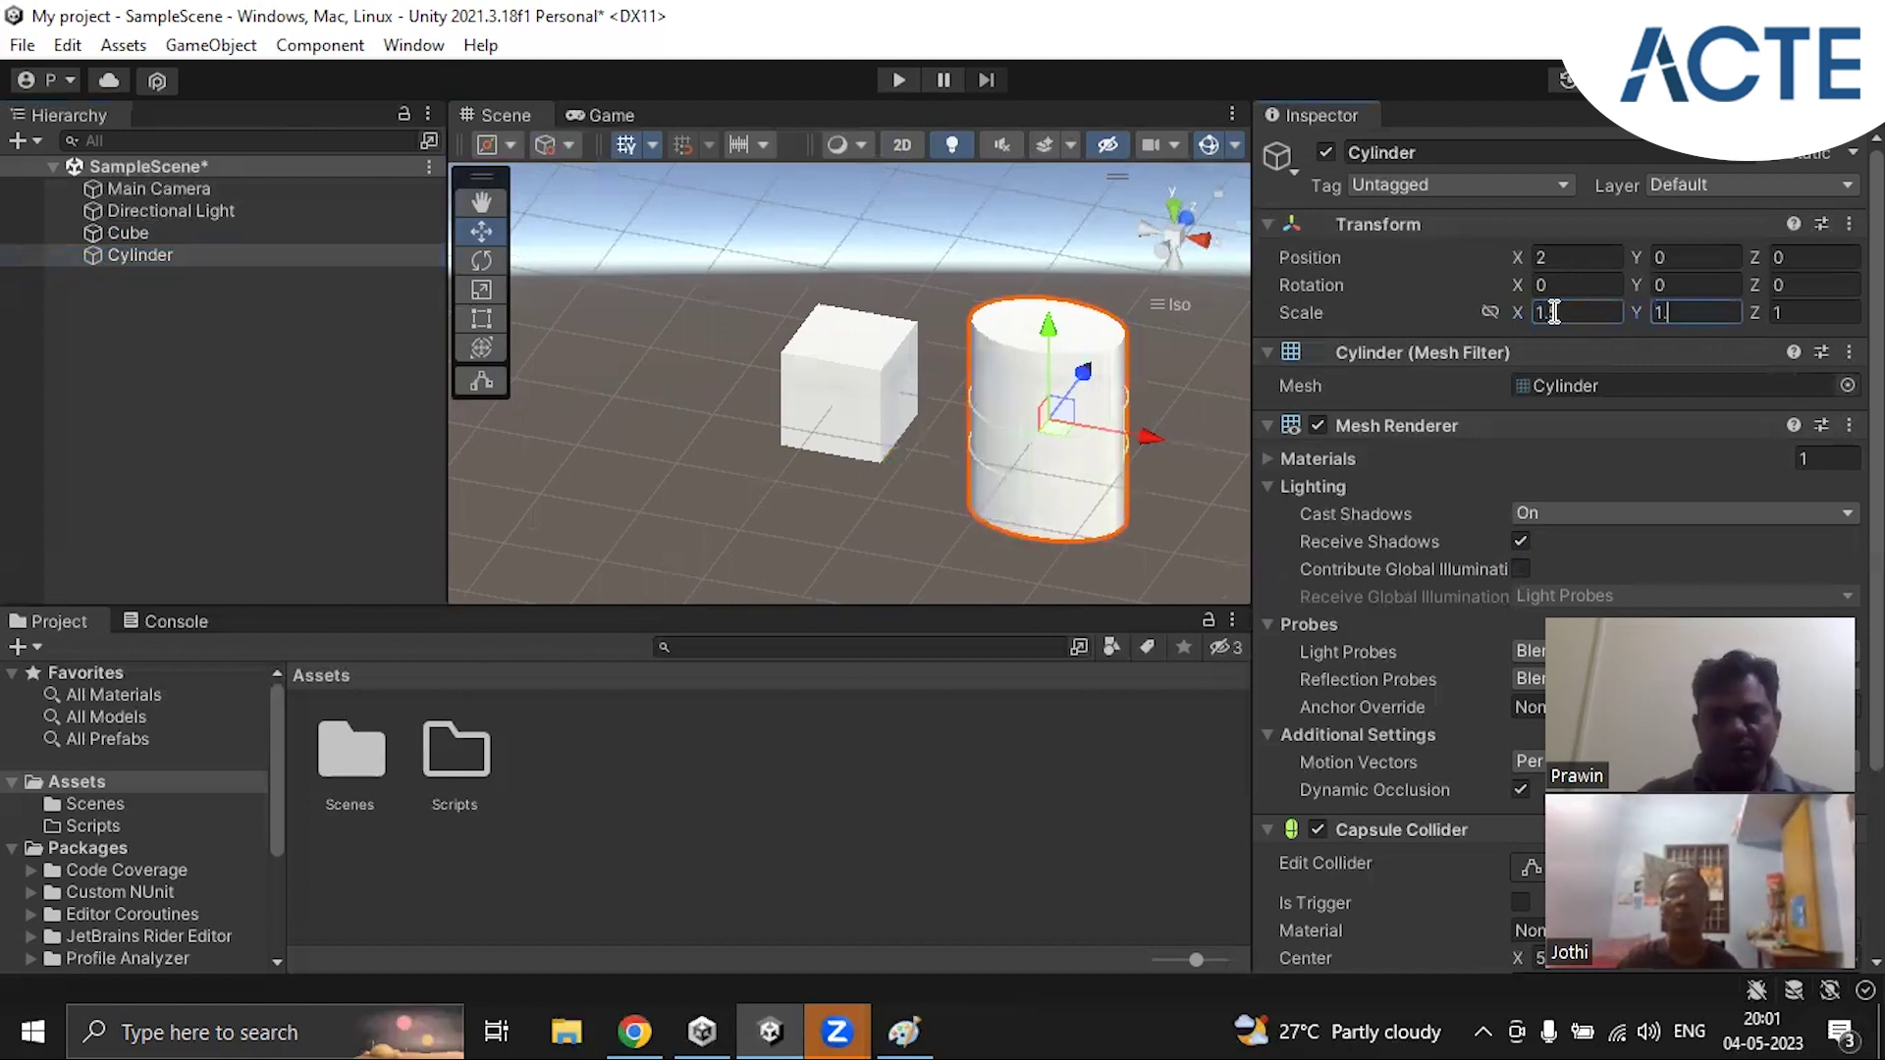
text(.5)
click(1800, 315)
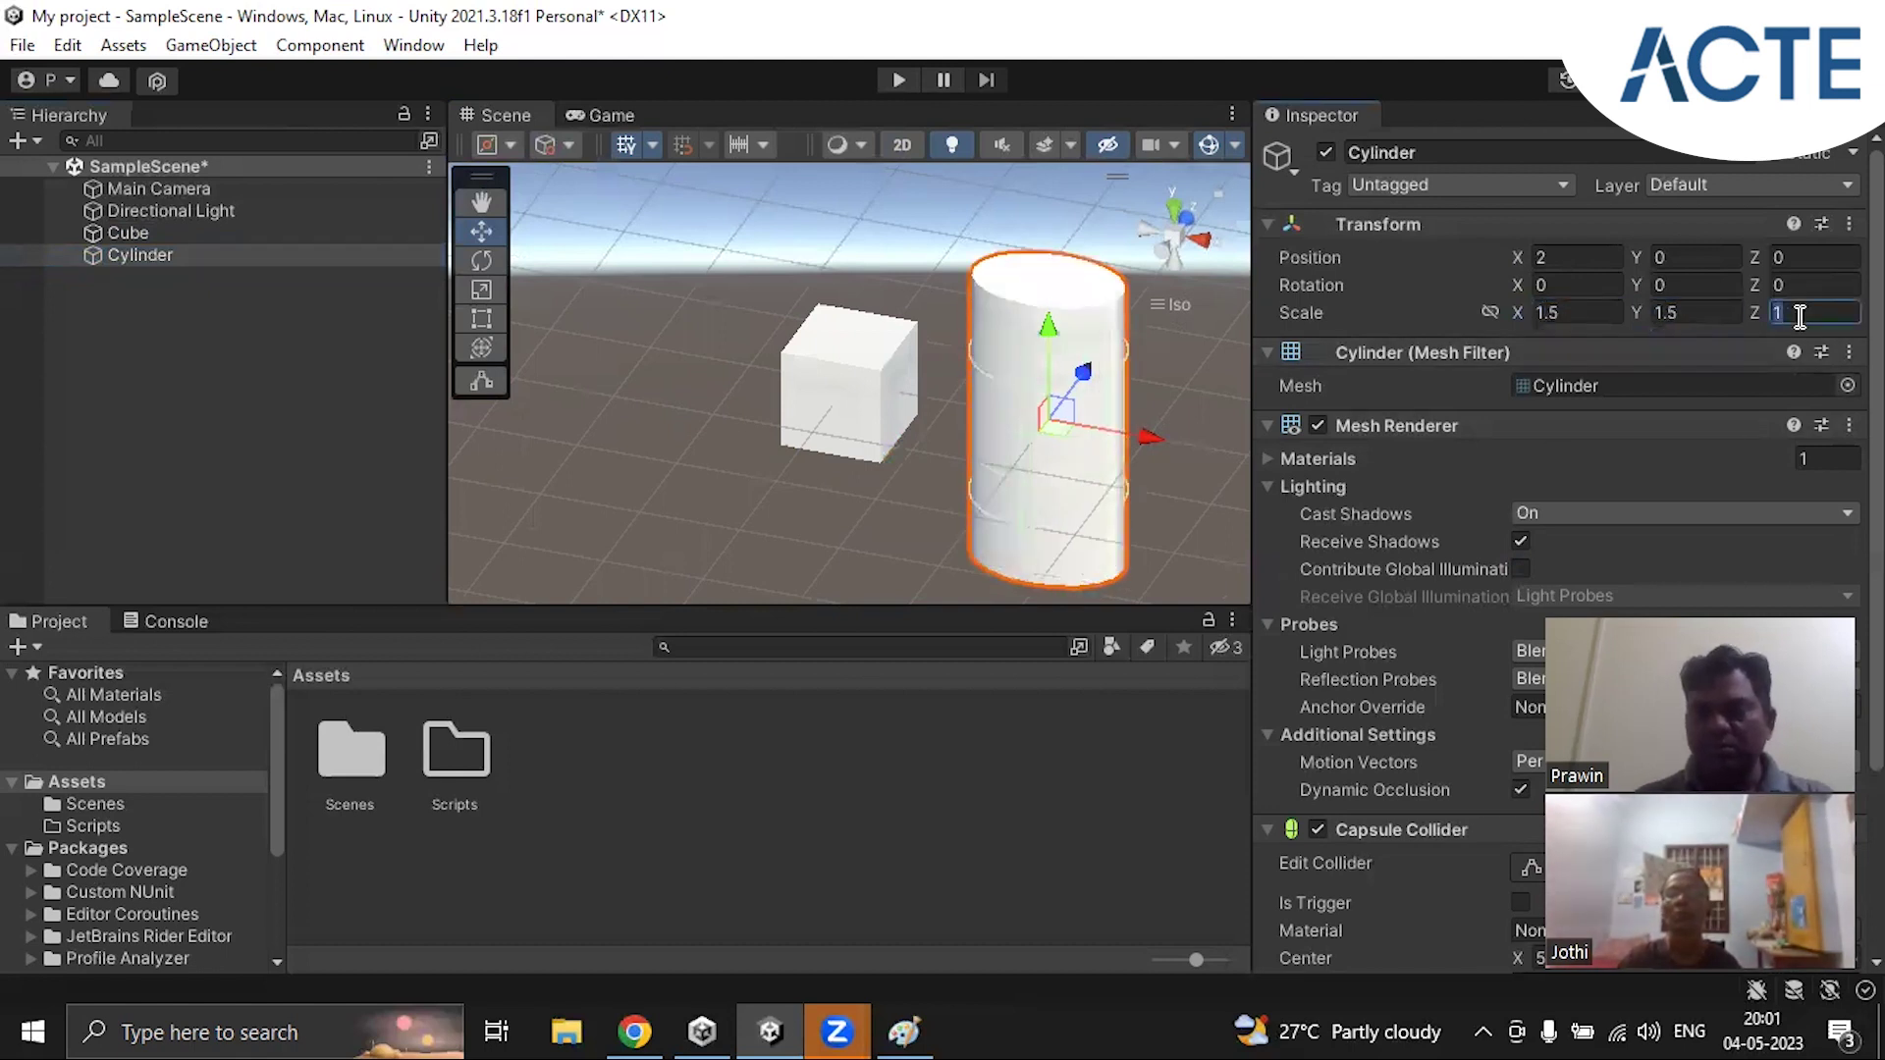
Step: Shrink the Cylinder to a scale of 0.5 on X, Y and Z, and clear the selection
click(1571, 312)
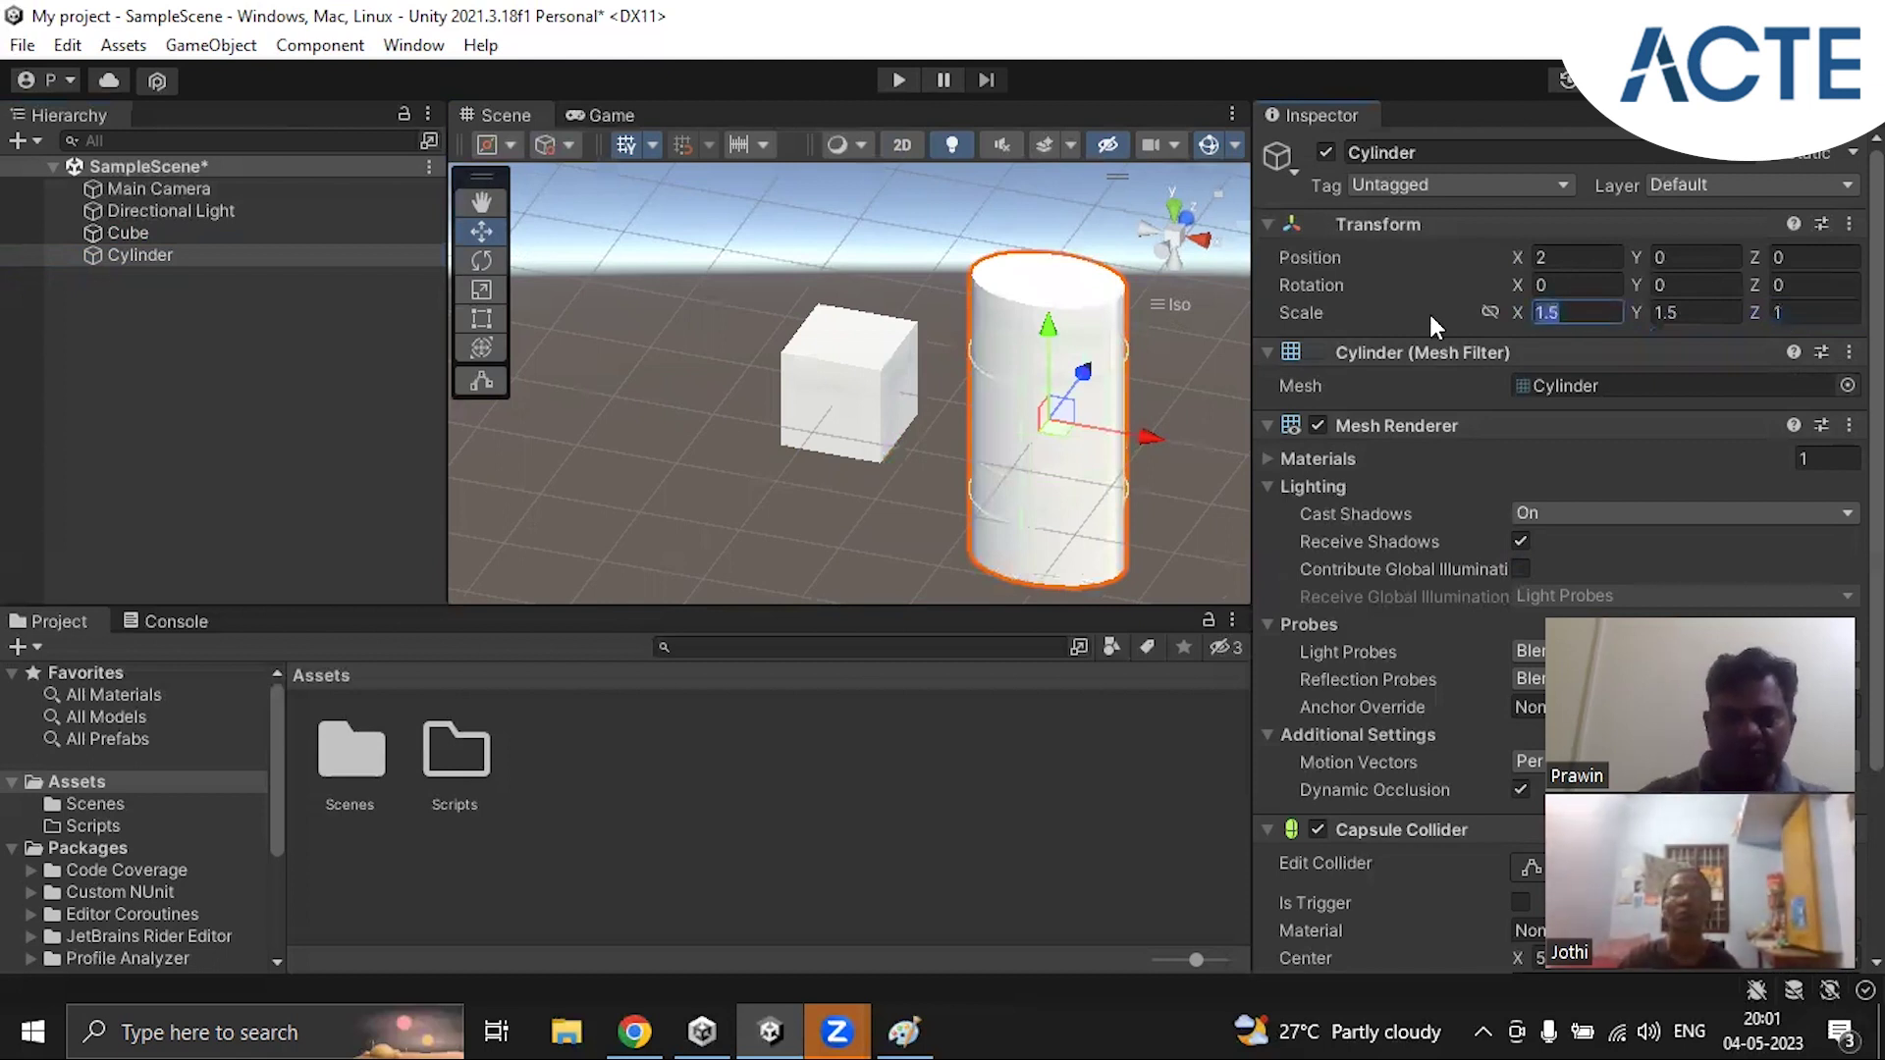
text(0.5)
key(Tab)
text(0.5)
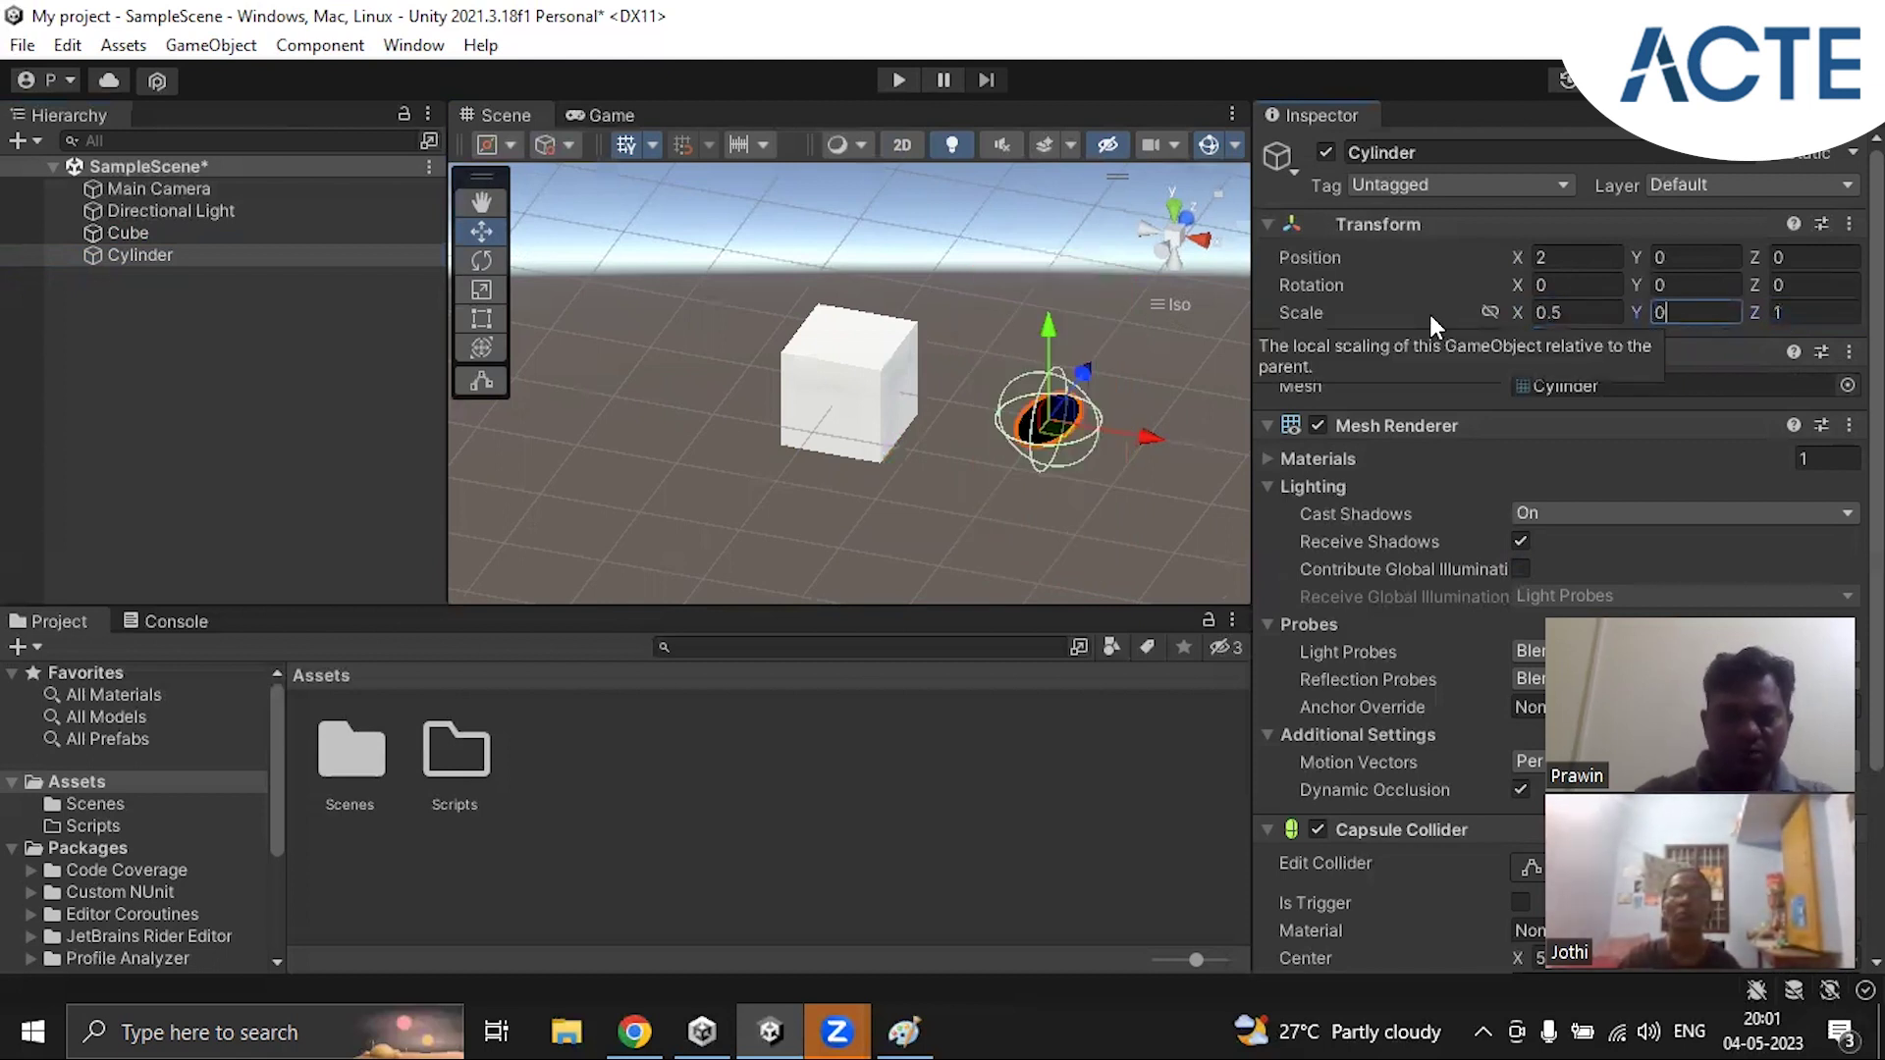
key(Tab)
text(0.5)
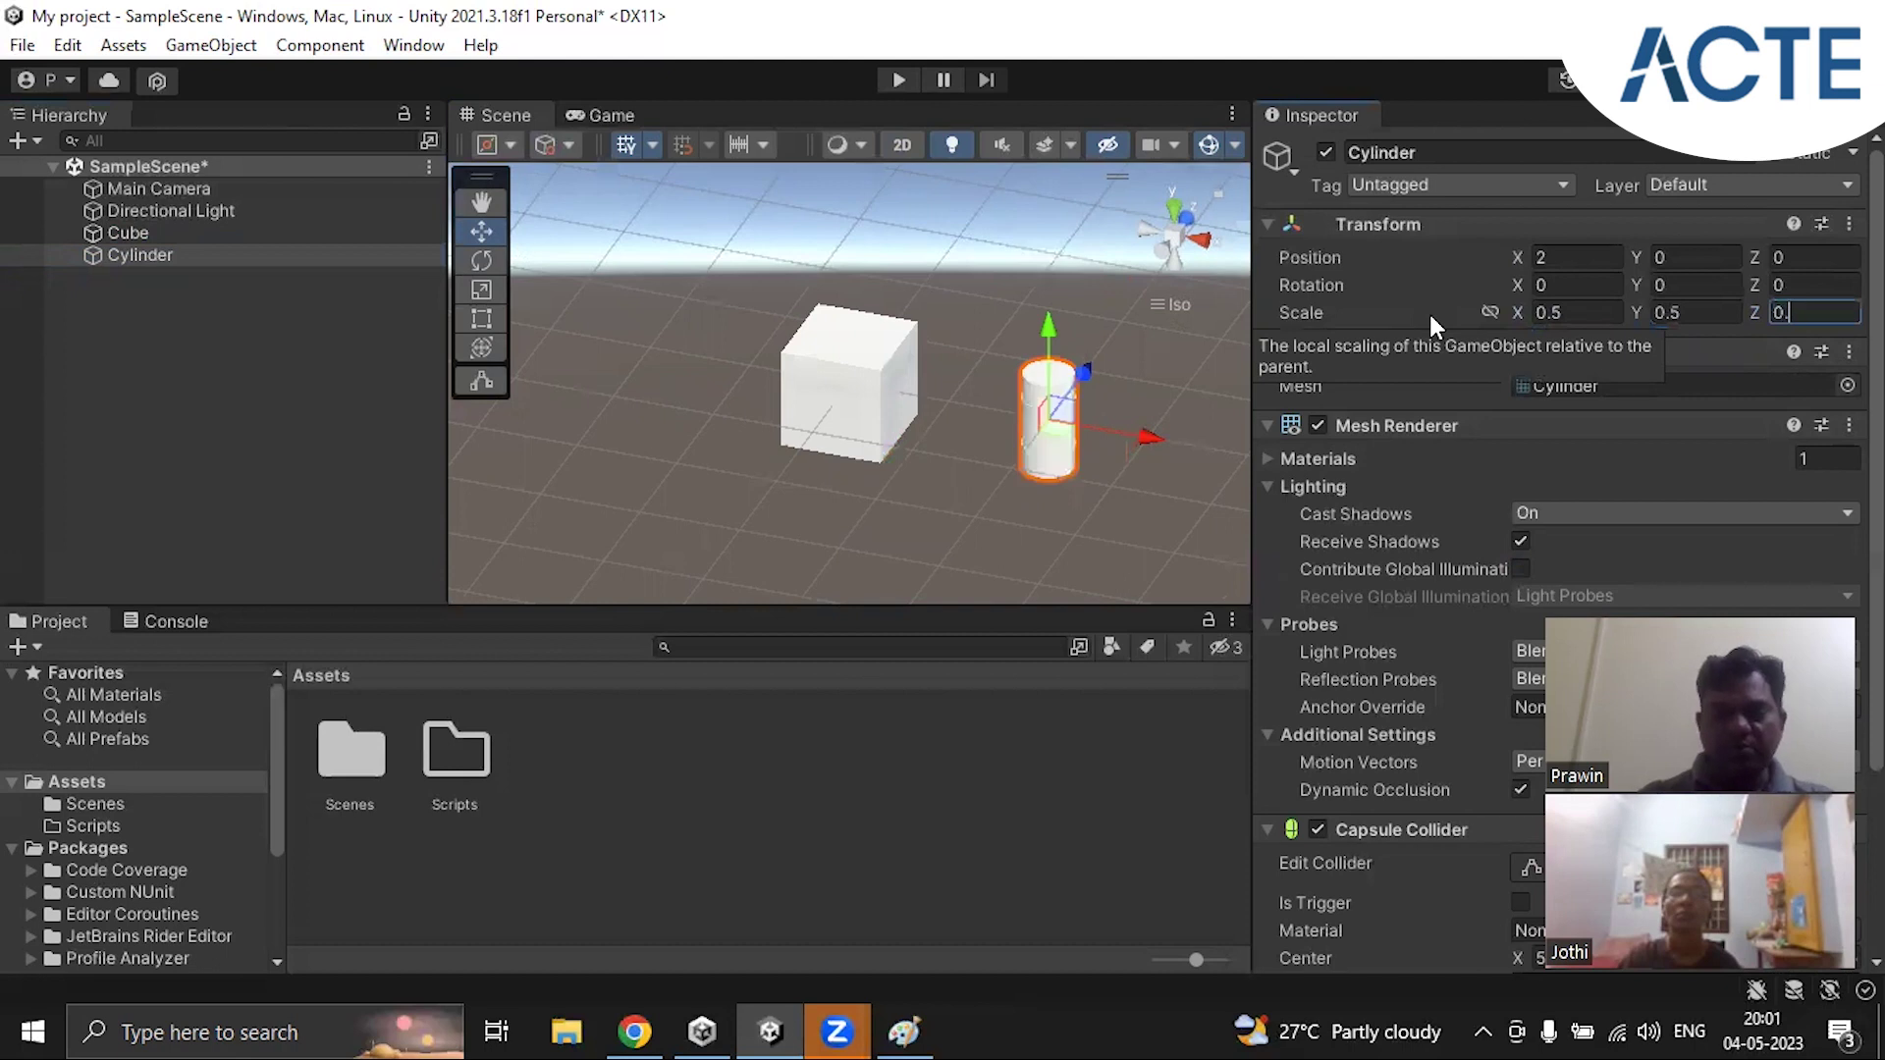
click(1133, 550)
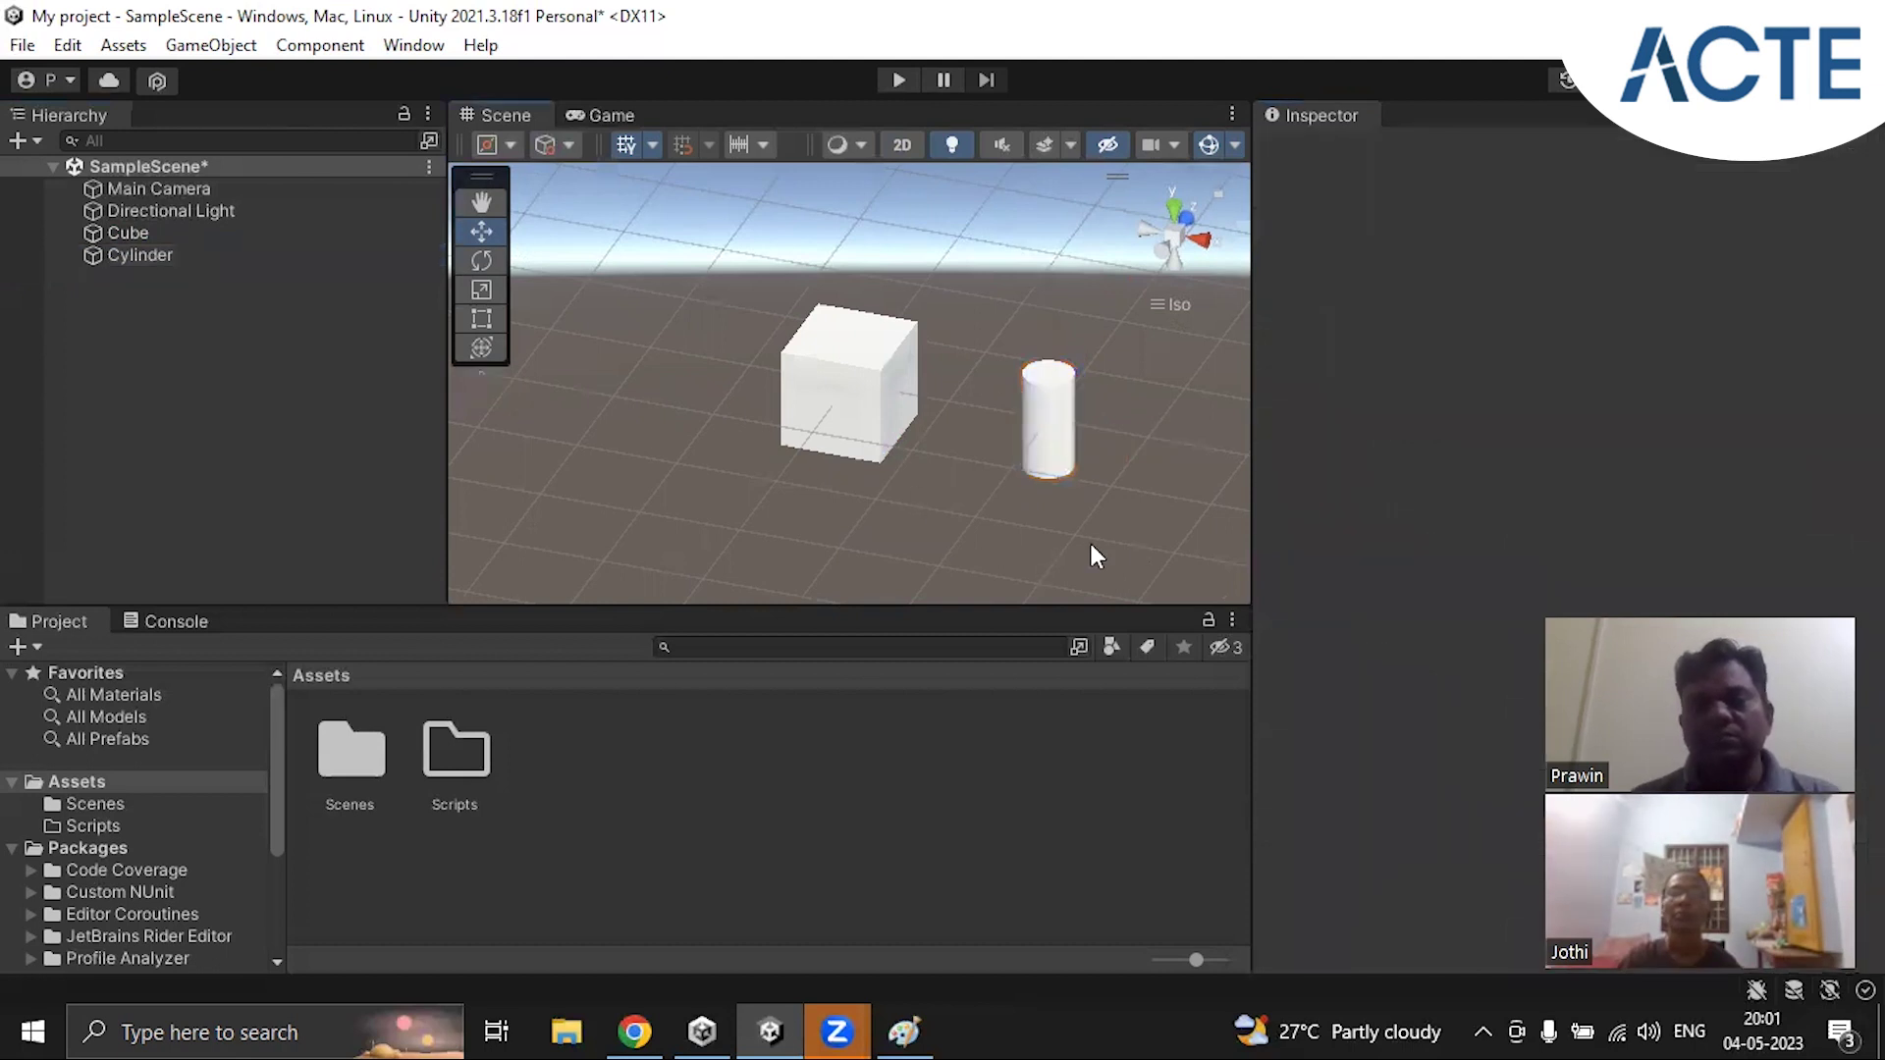
Step: Try shifting the Cylinder to about X 1.89, Y 0.01, Z -0.03 and widening its X scale to about 0.71
click(177, 259)
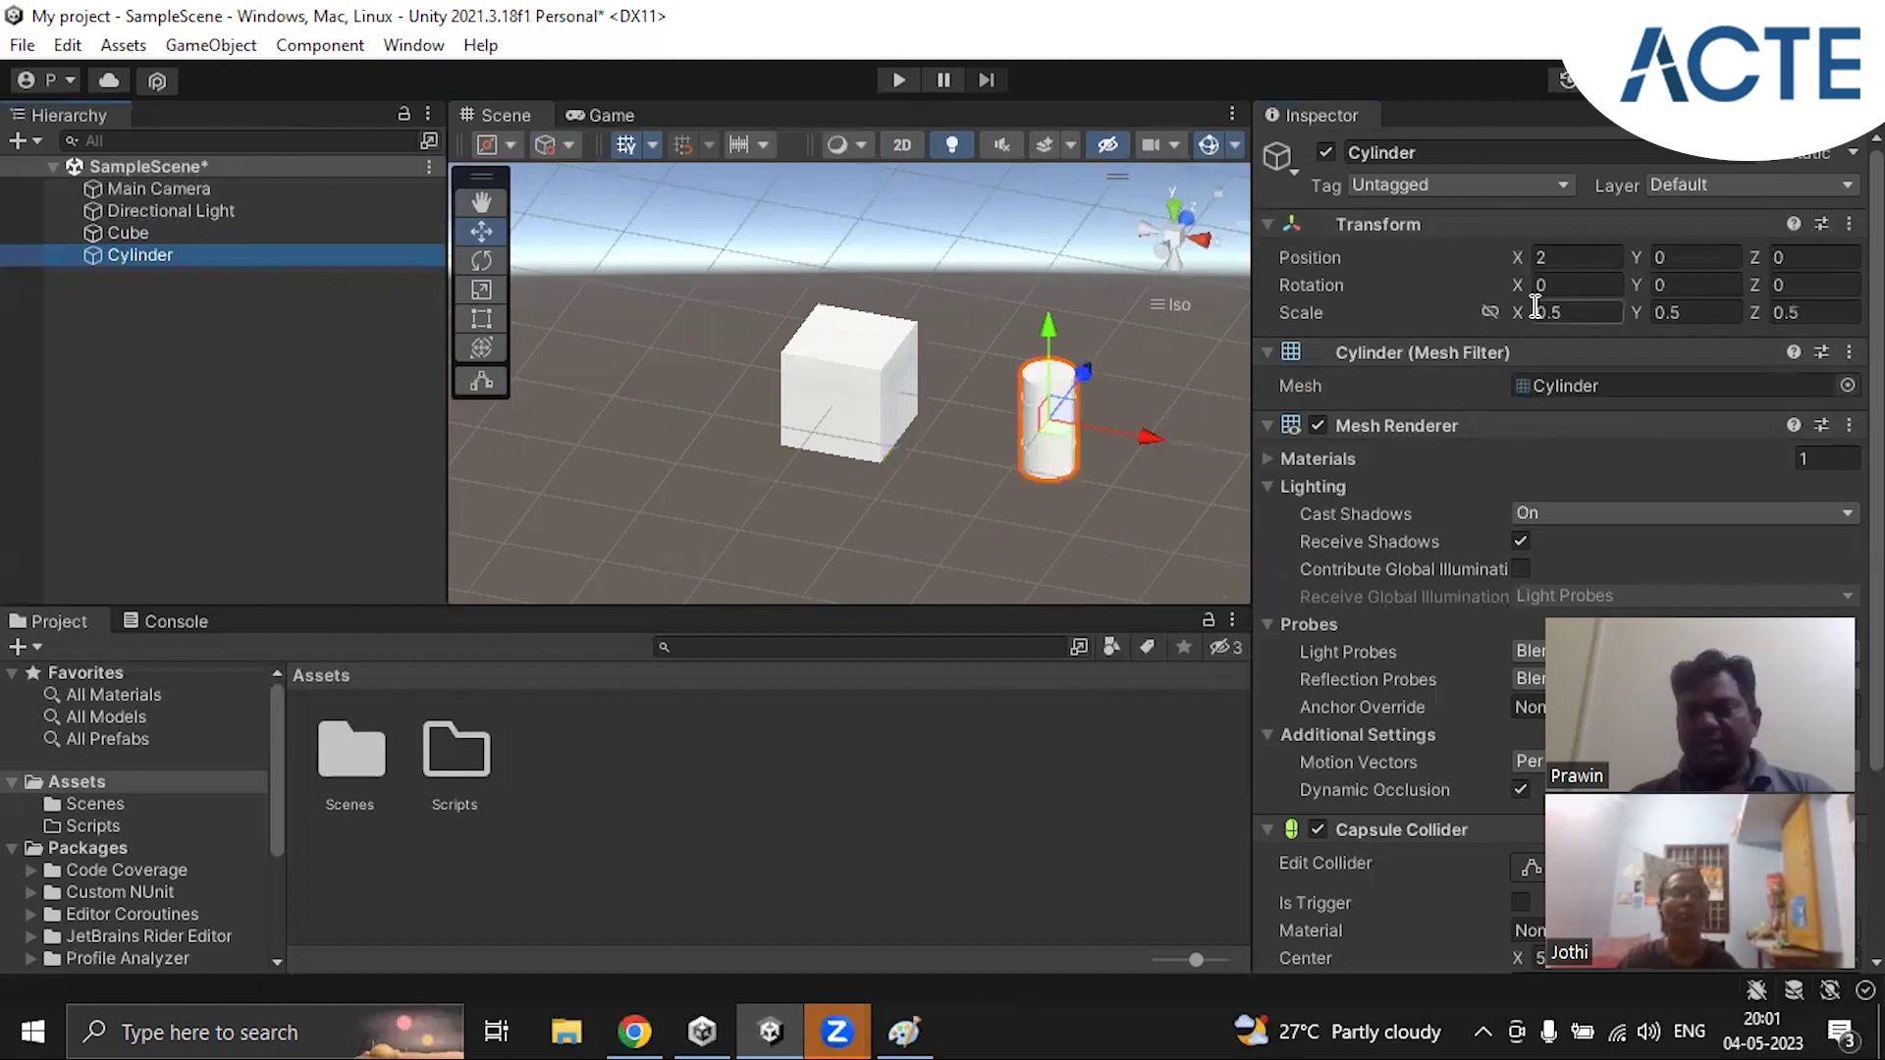
click(1518, 256)
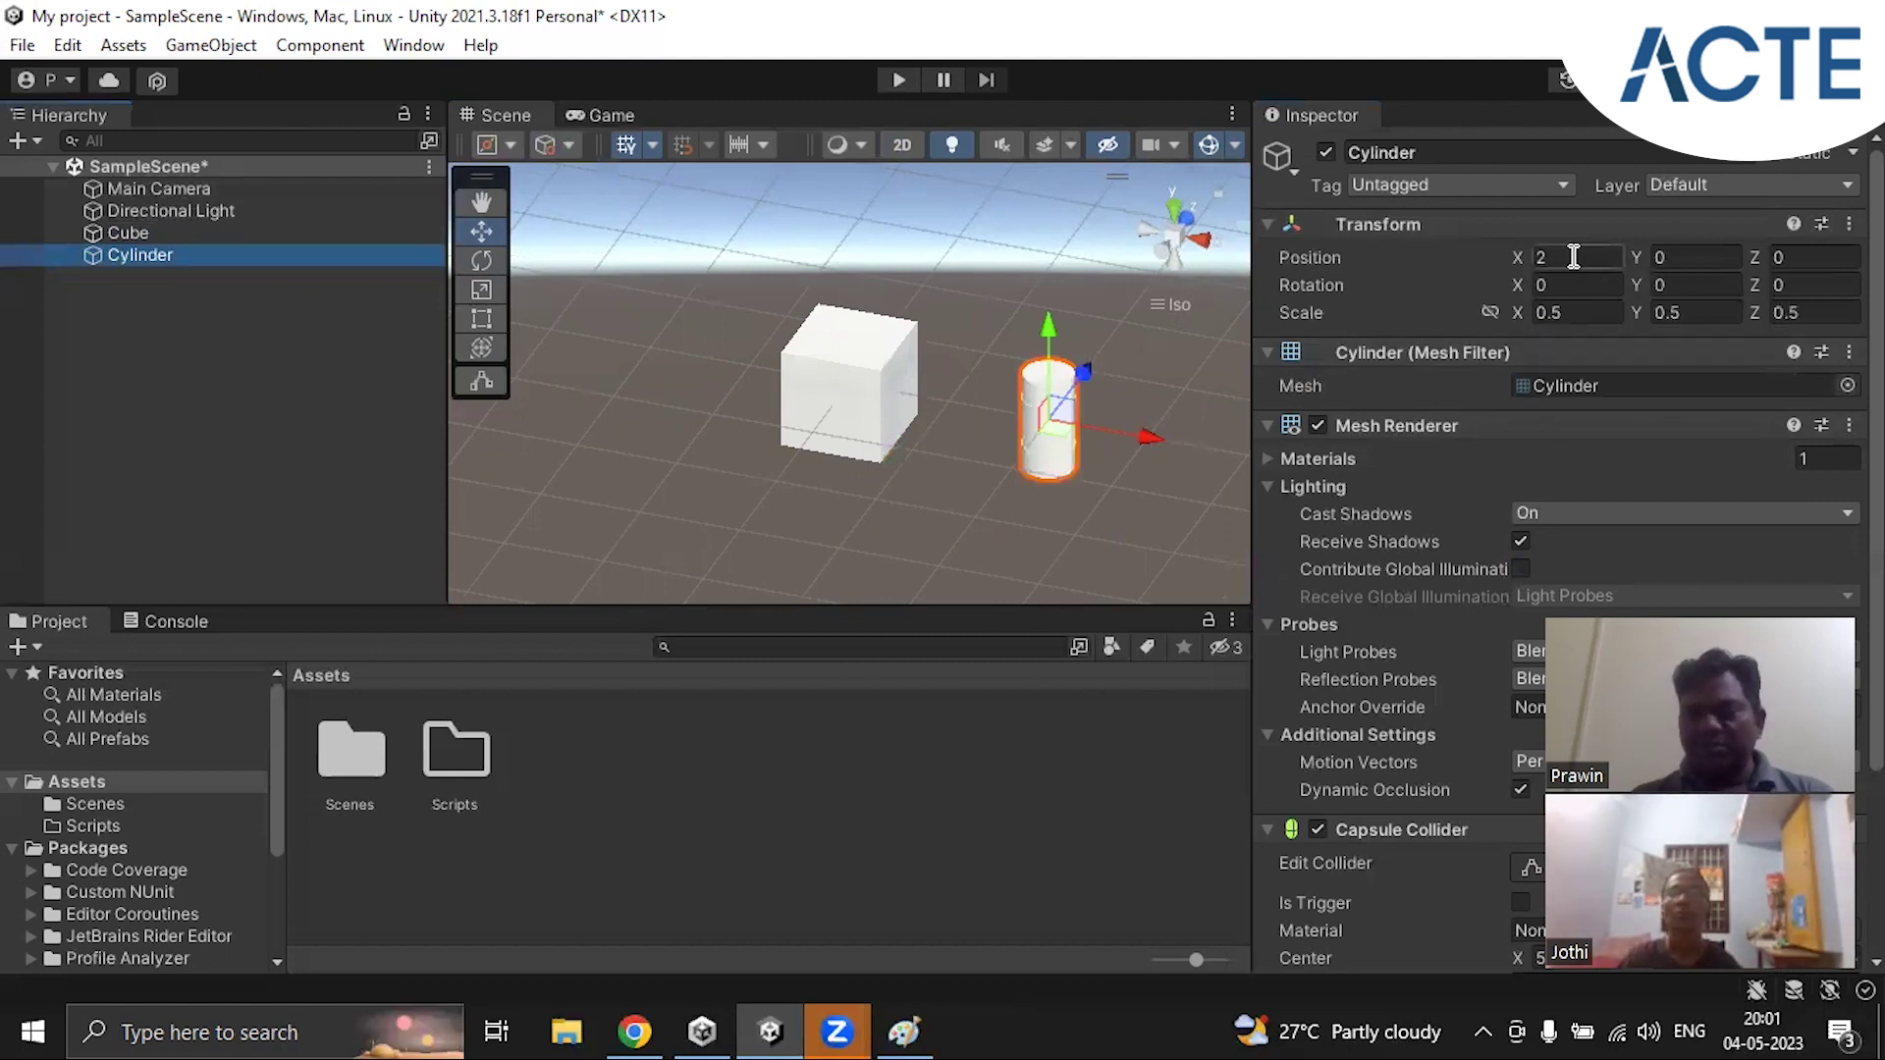
drag(1518, 257, 1608, 258)
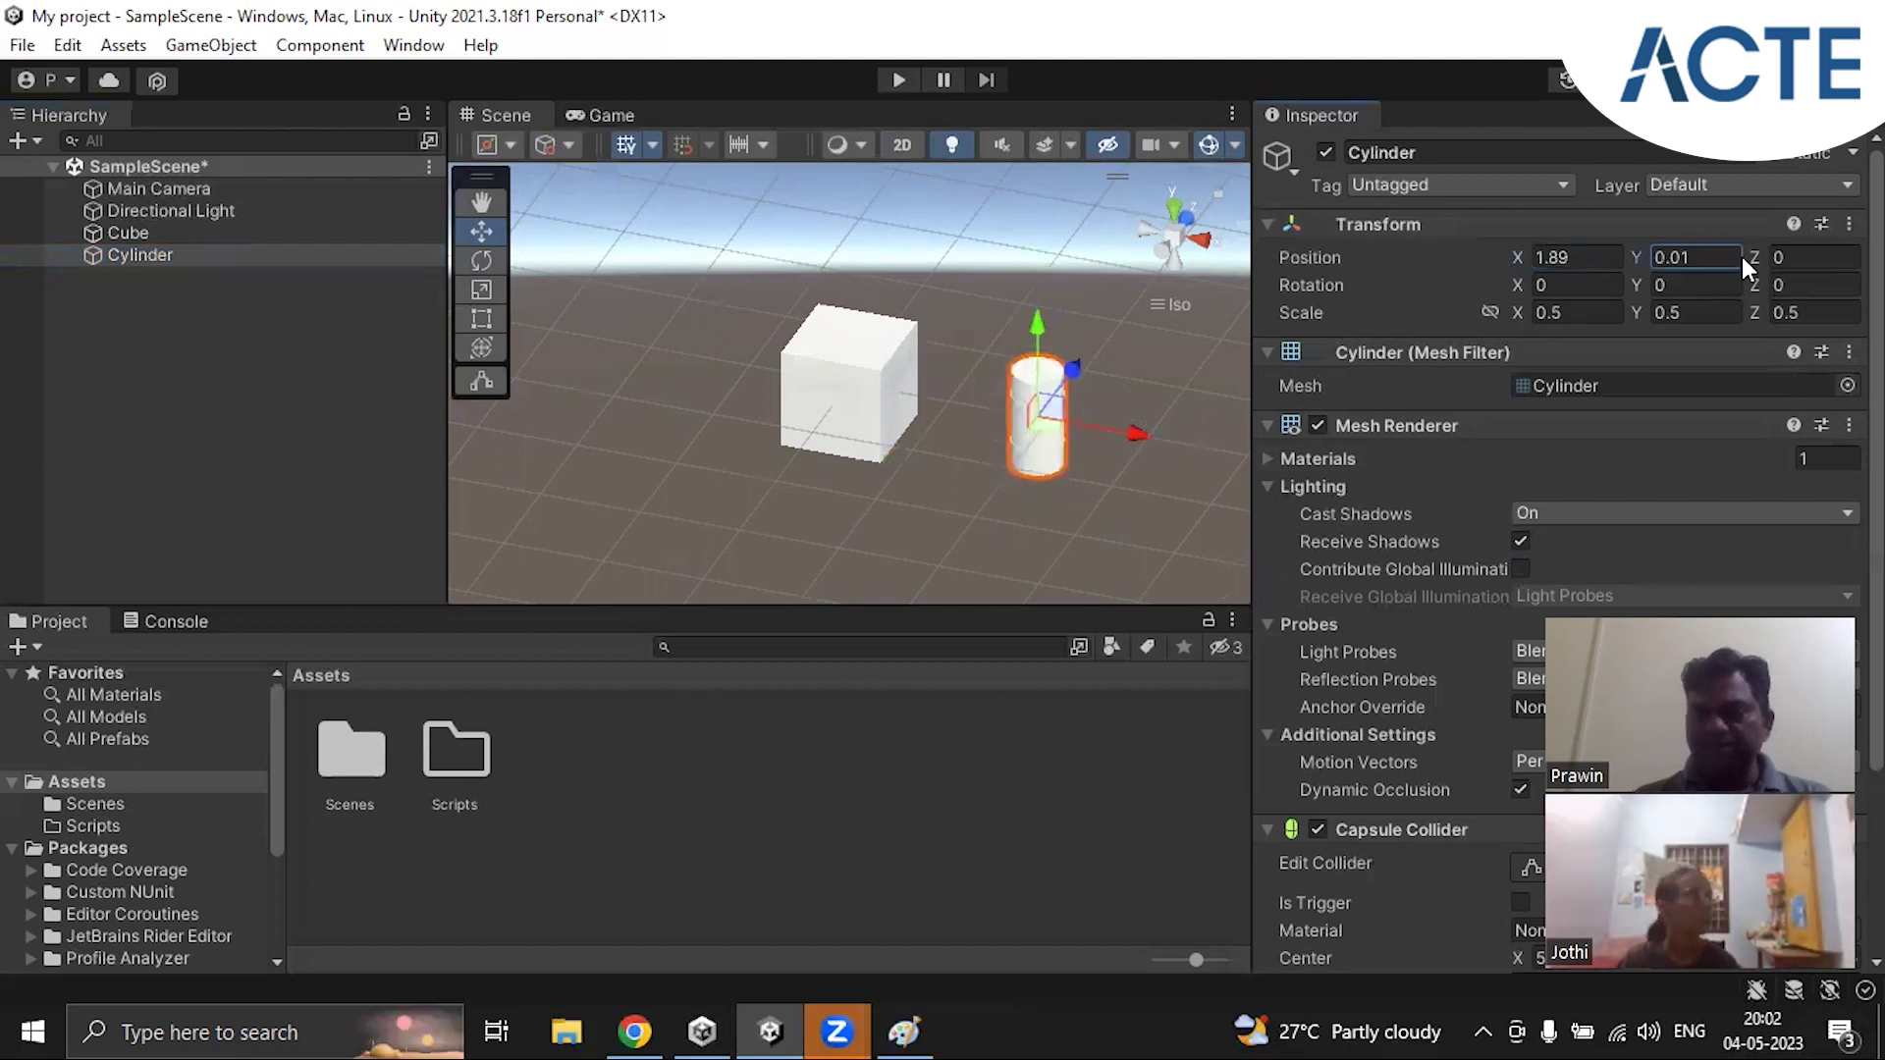
mouse_move(1755, 256)
mouse_down()
mouse_move(1796, 256)
mouse_move(1759, 254)
mouse_up()
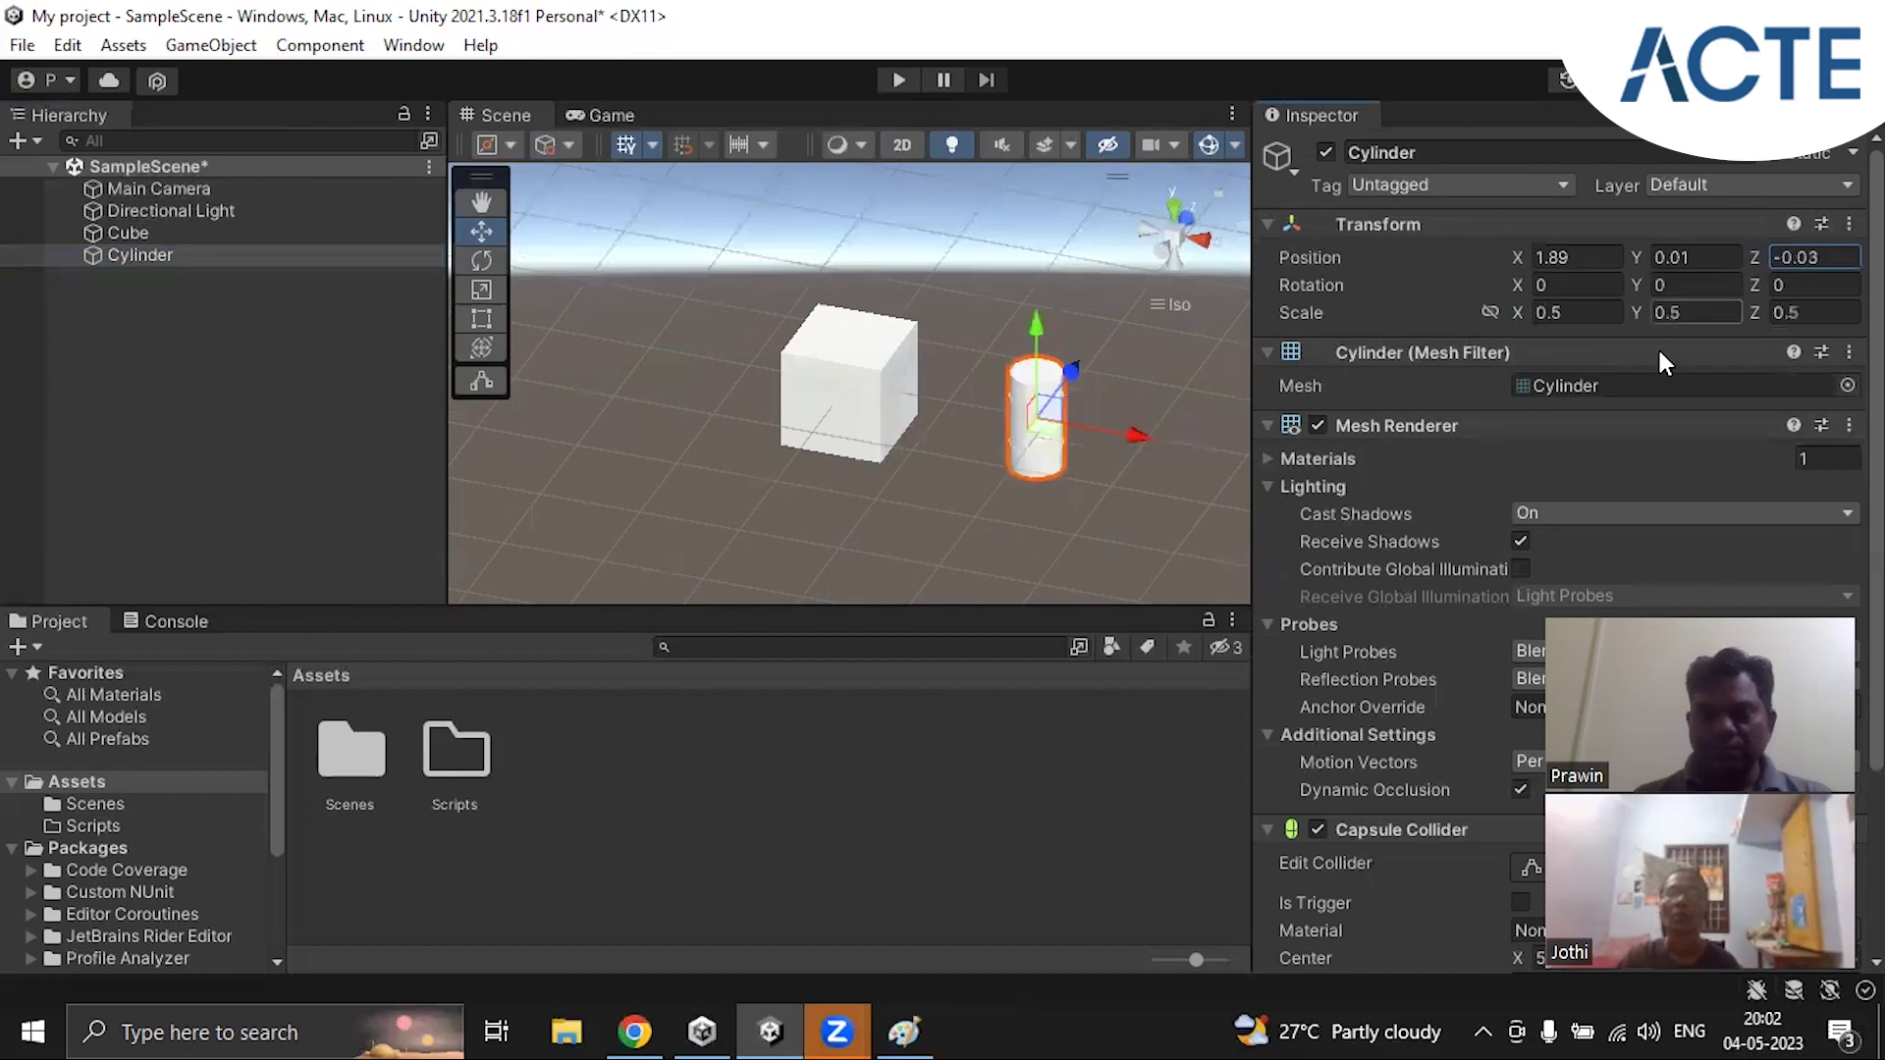
click(1512, 306)
mouse_move(1499, 307)
mouse_down()
mouse_move(1537, 309)
mouse_move(1517, 313)
mouse_up()
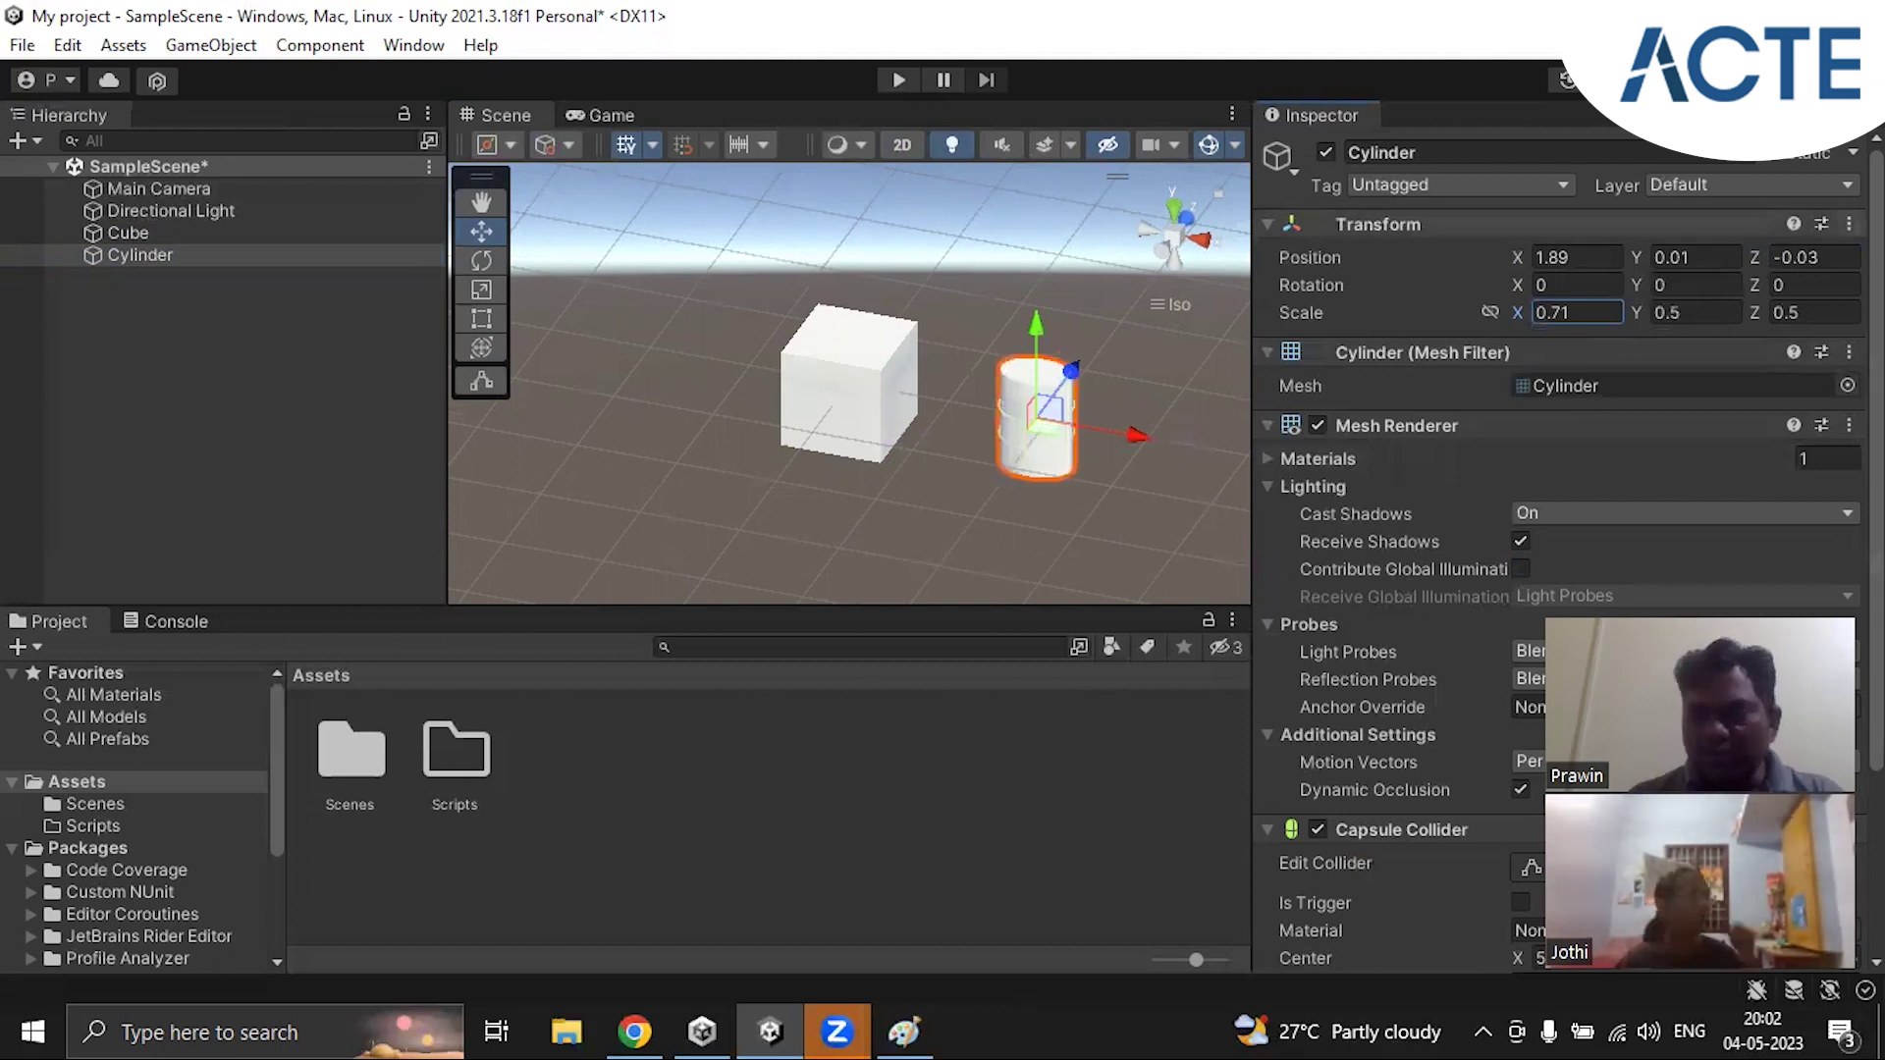
Step: Reset the Cylinder's Transform and set its X, Y and Z scale to 0.5
click(1849, 224)
click(1757, 258)
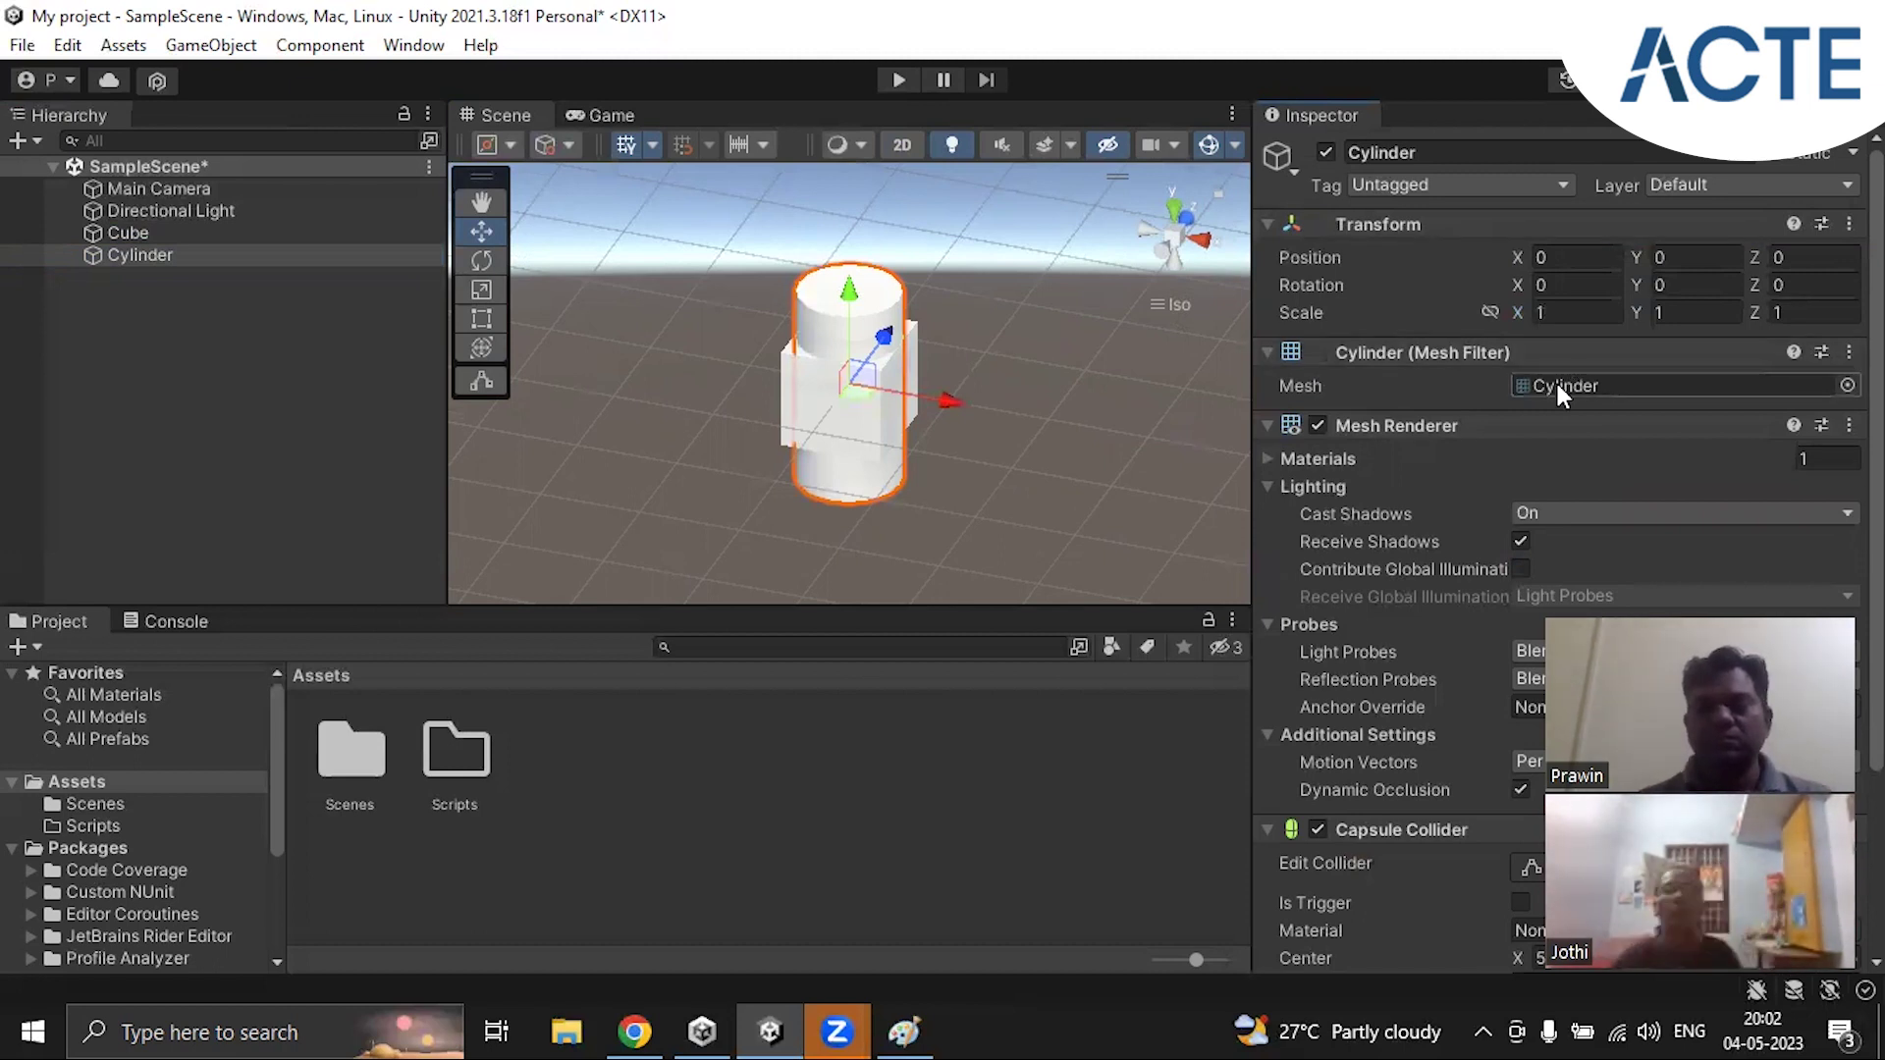
click(1565, 312)
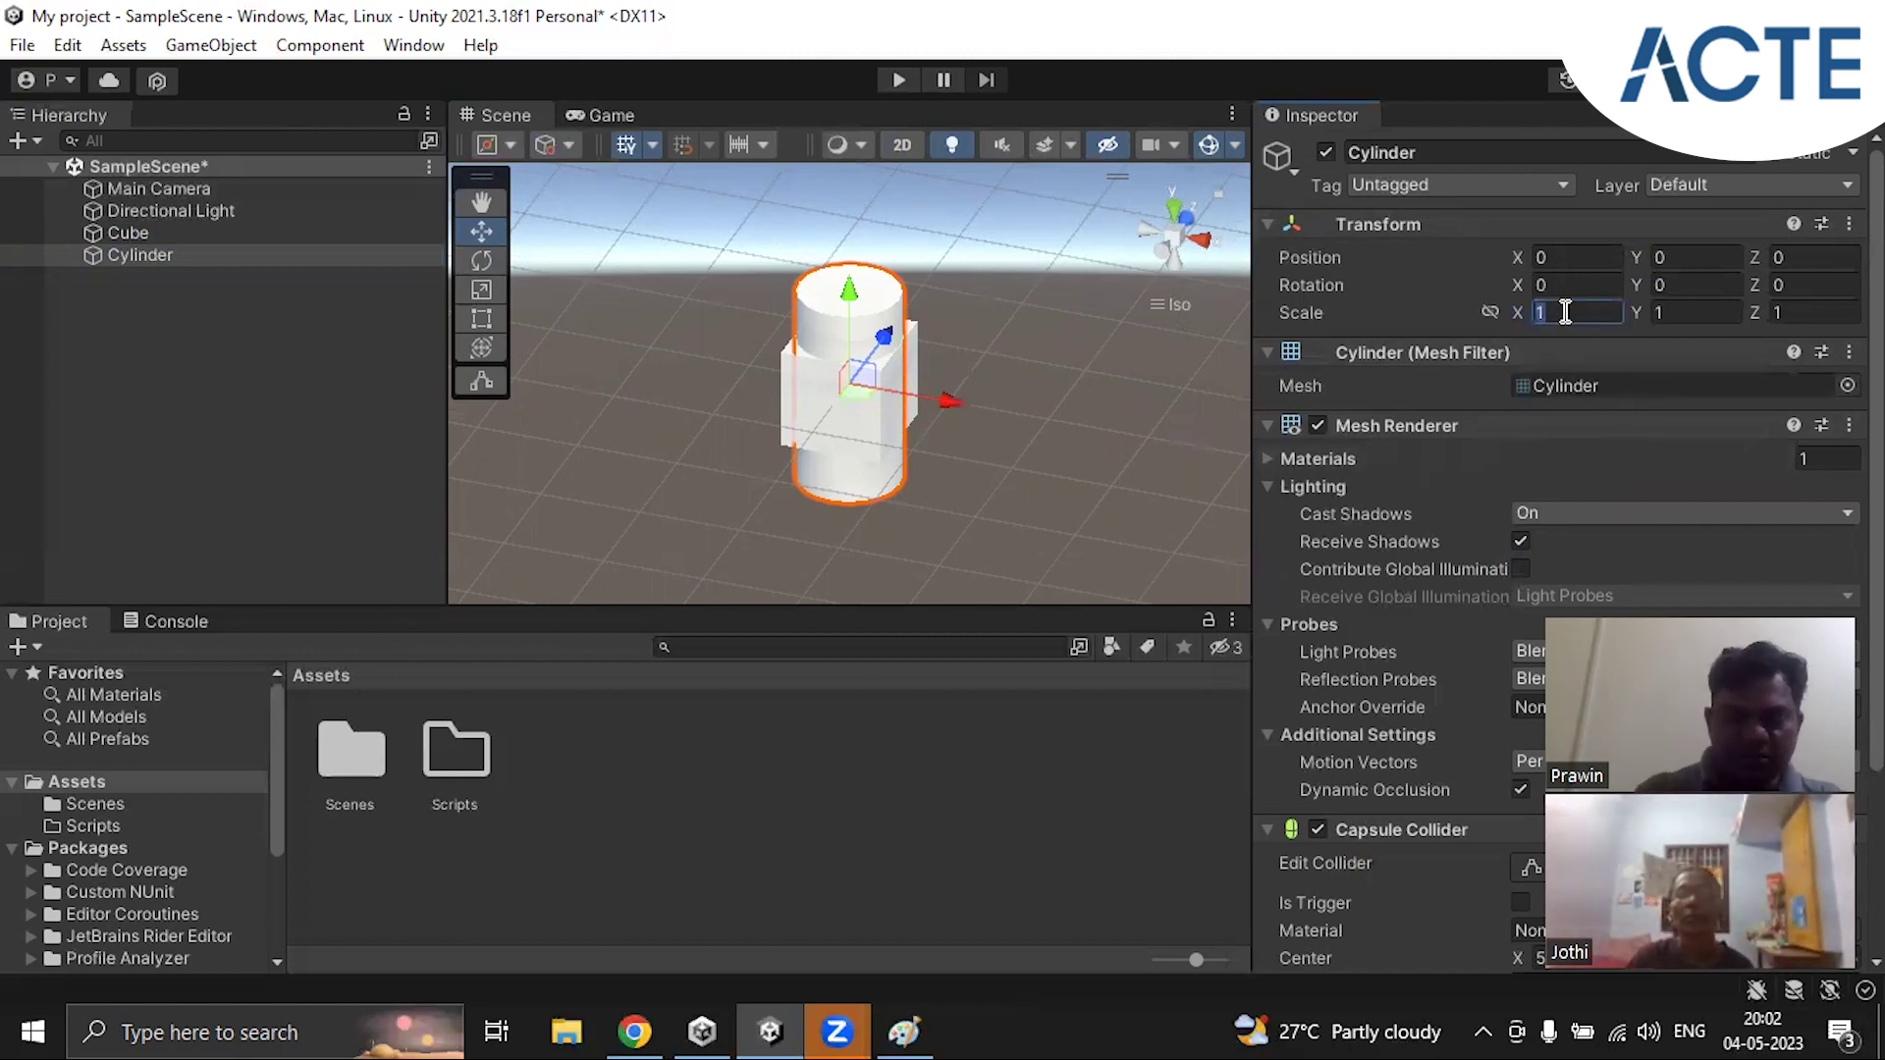
text(0)
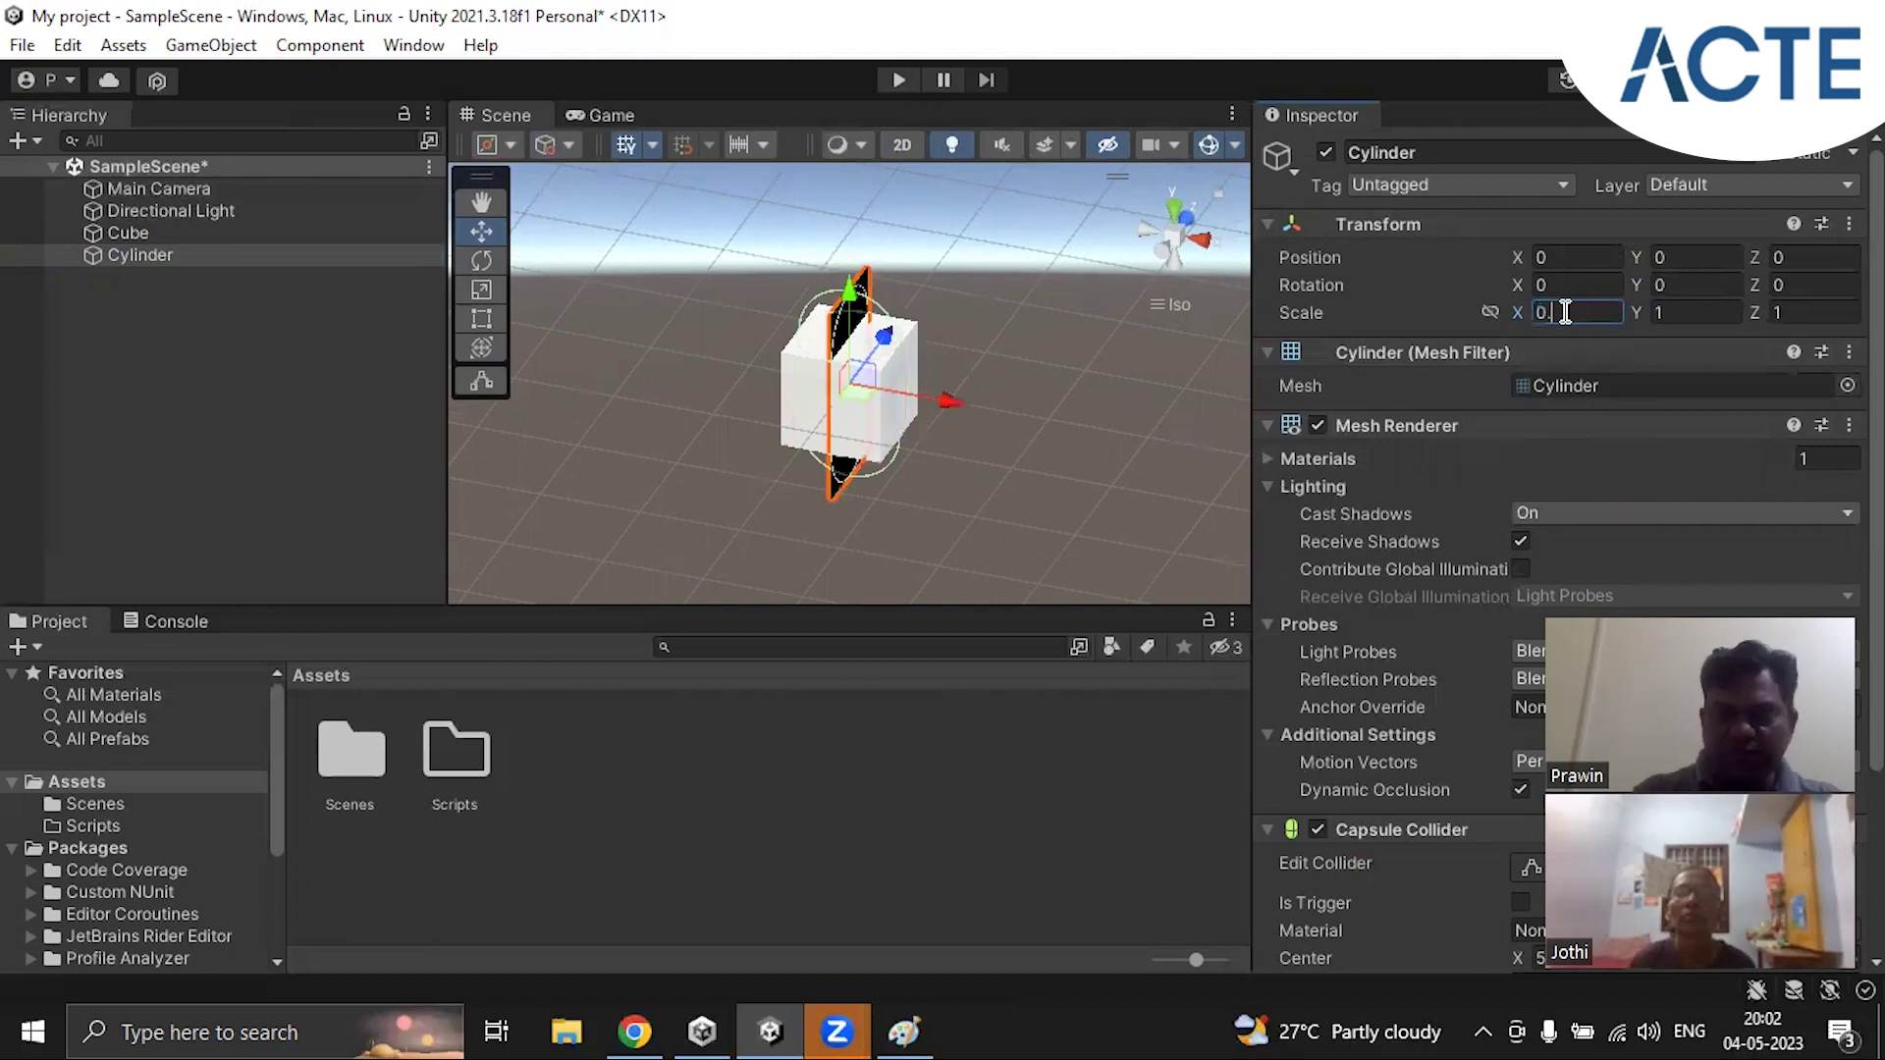
text(.5)
key(Tab)
text(0.5)
key(Tab)
text(0.5)
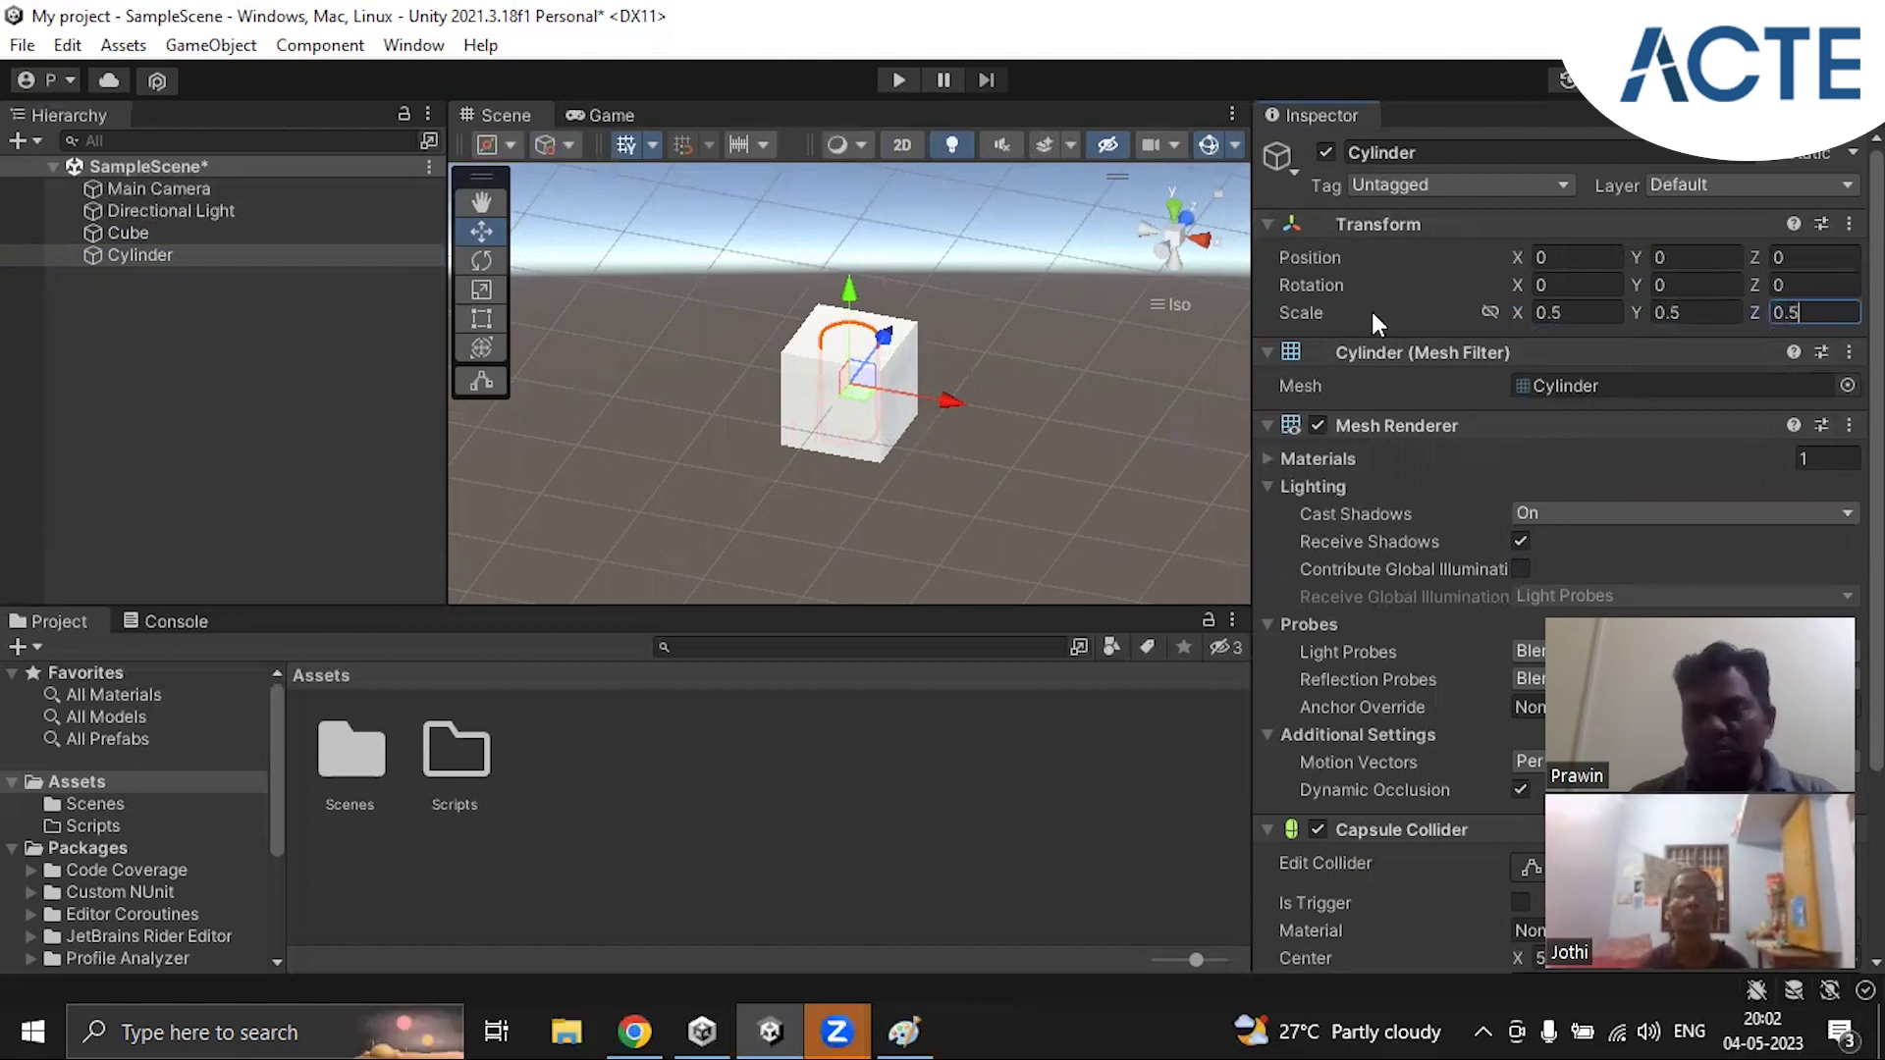
Step: Compare the Cube and Cylinder transforms, and raise the Cylinder to a Y position of about 1.32, above the Cube
click(114, 251)
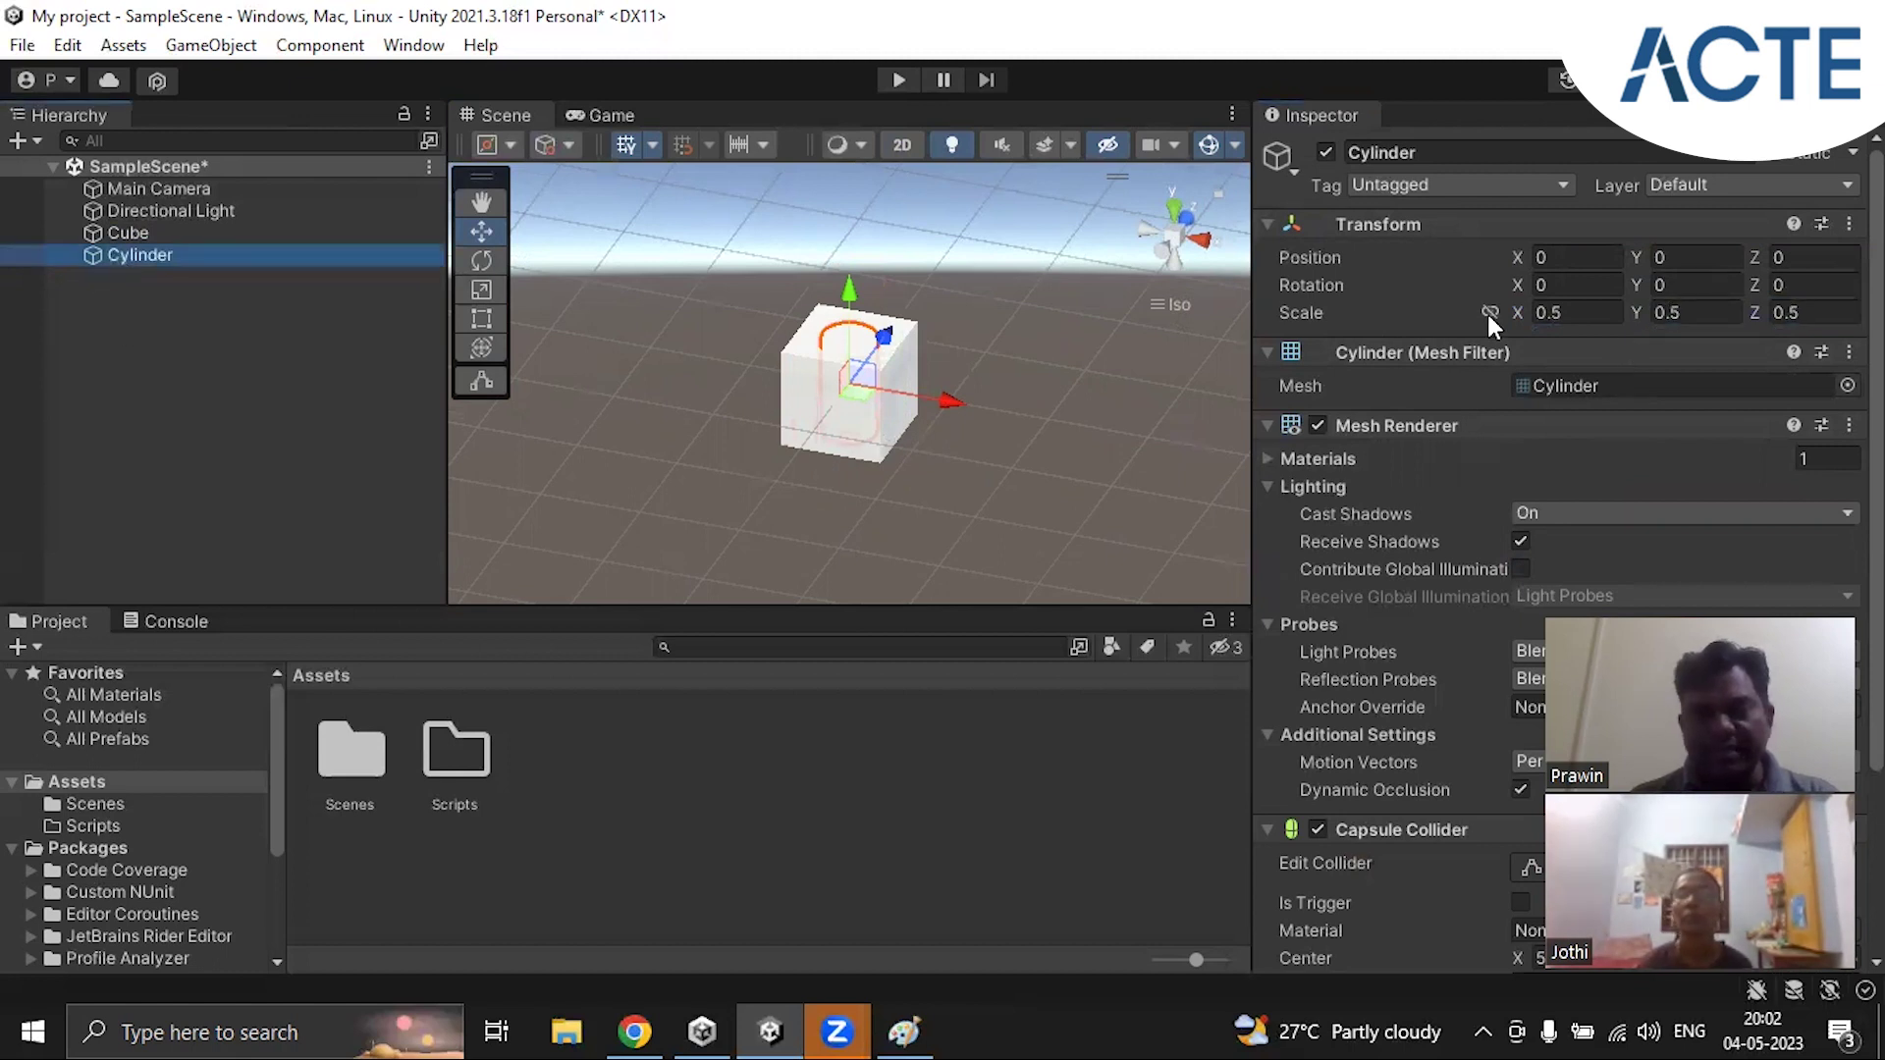
click(1809, 256)
click(146, 240)
click(150, 252)
click(142, 234)
click(149, 252)
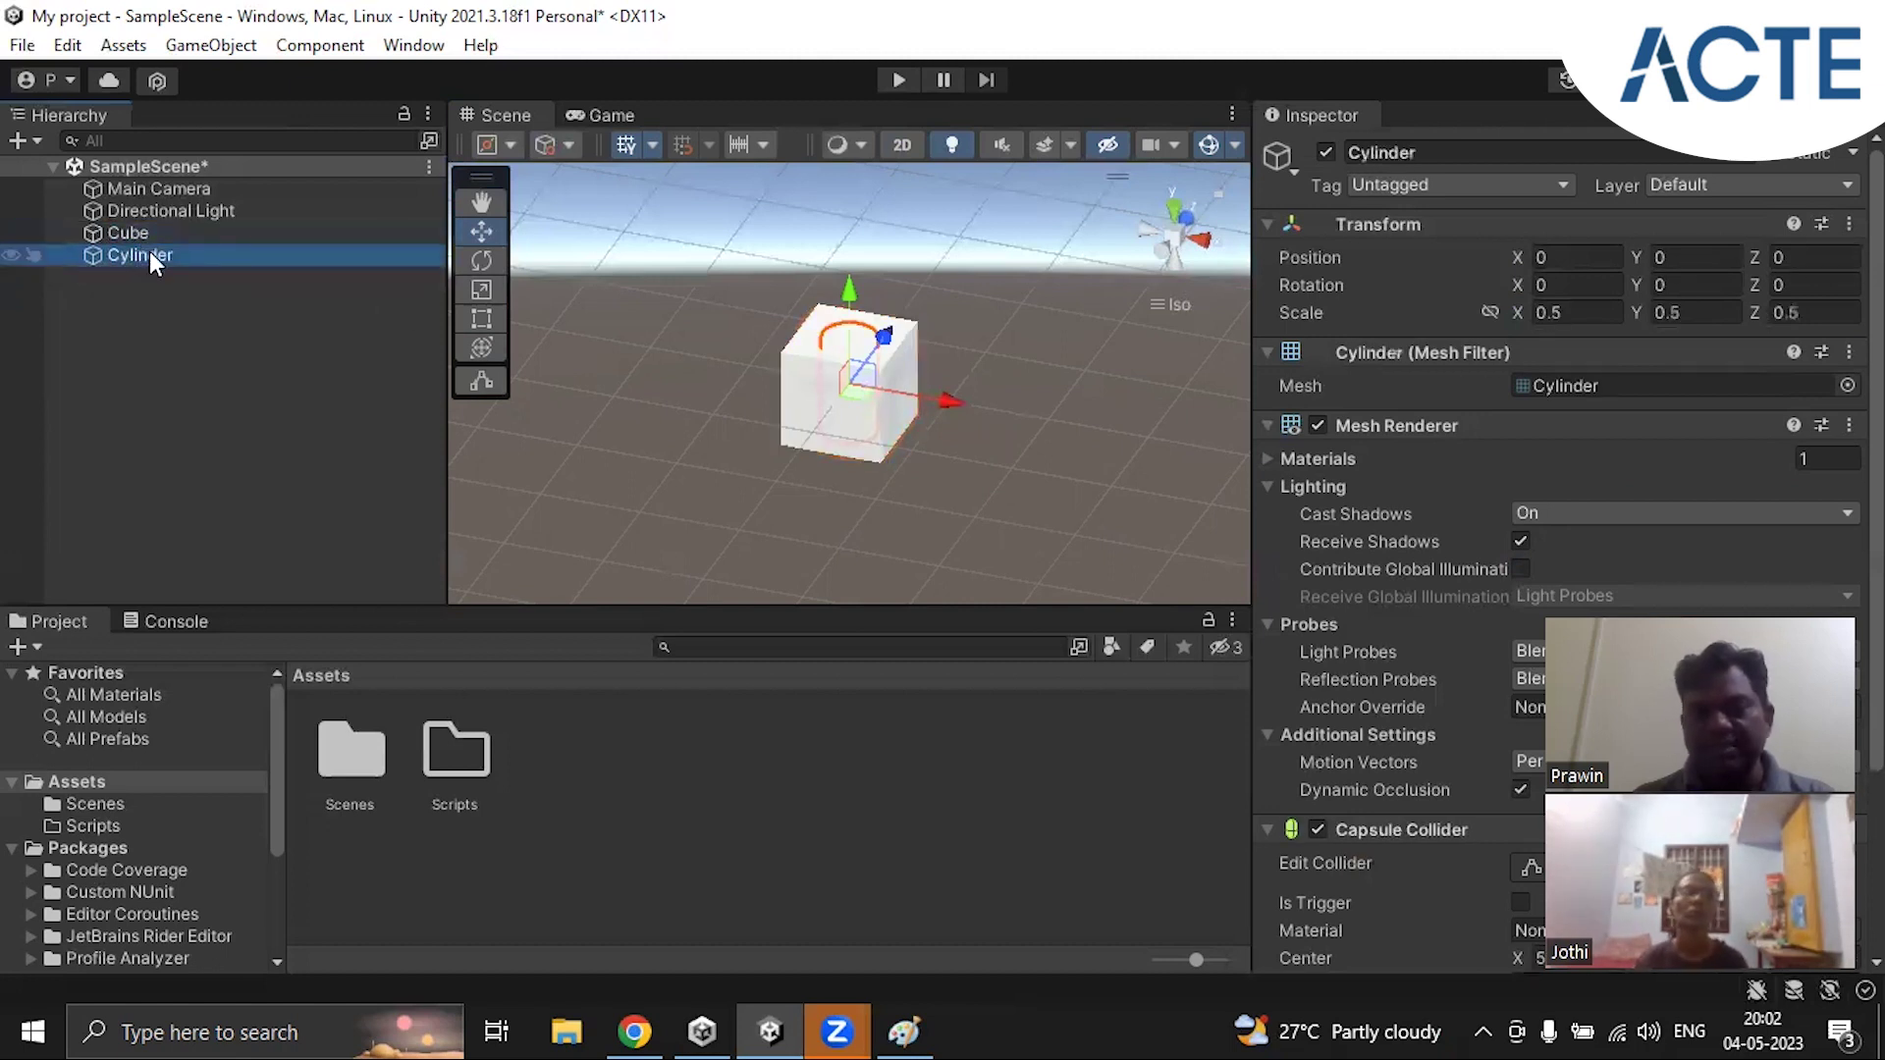
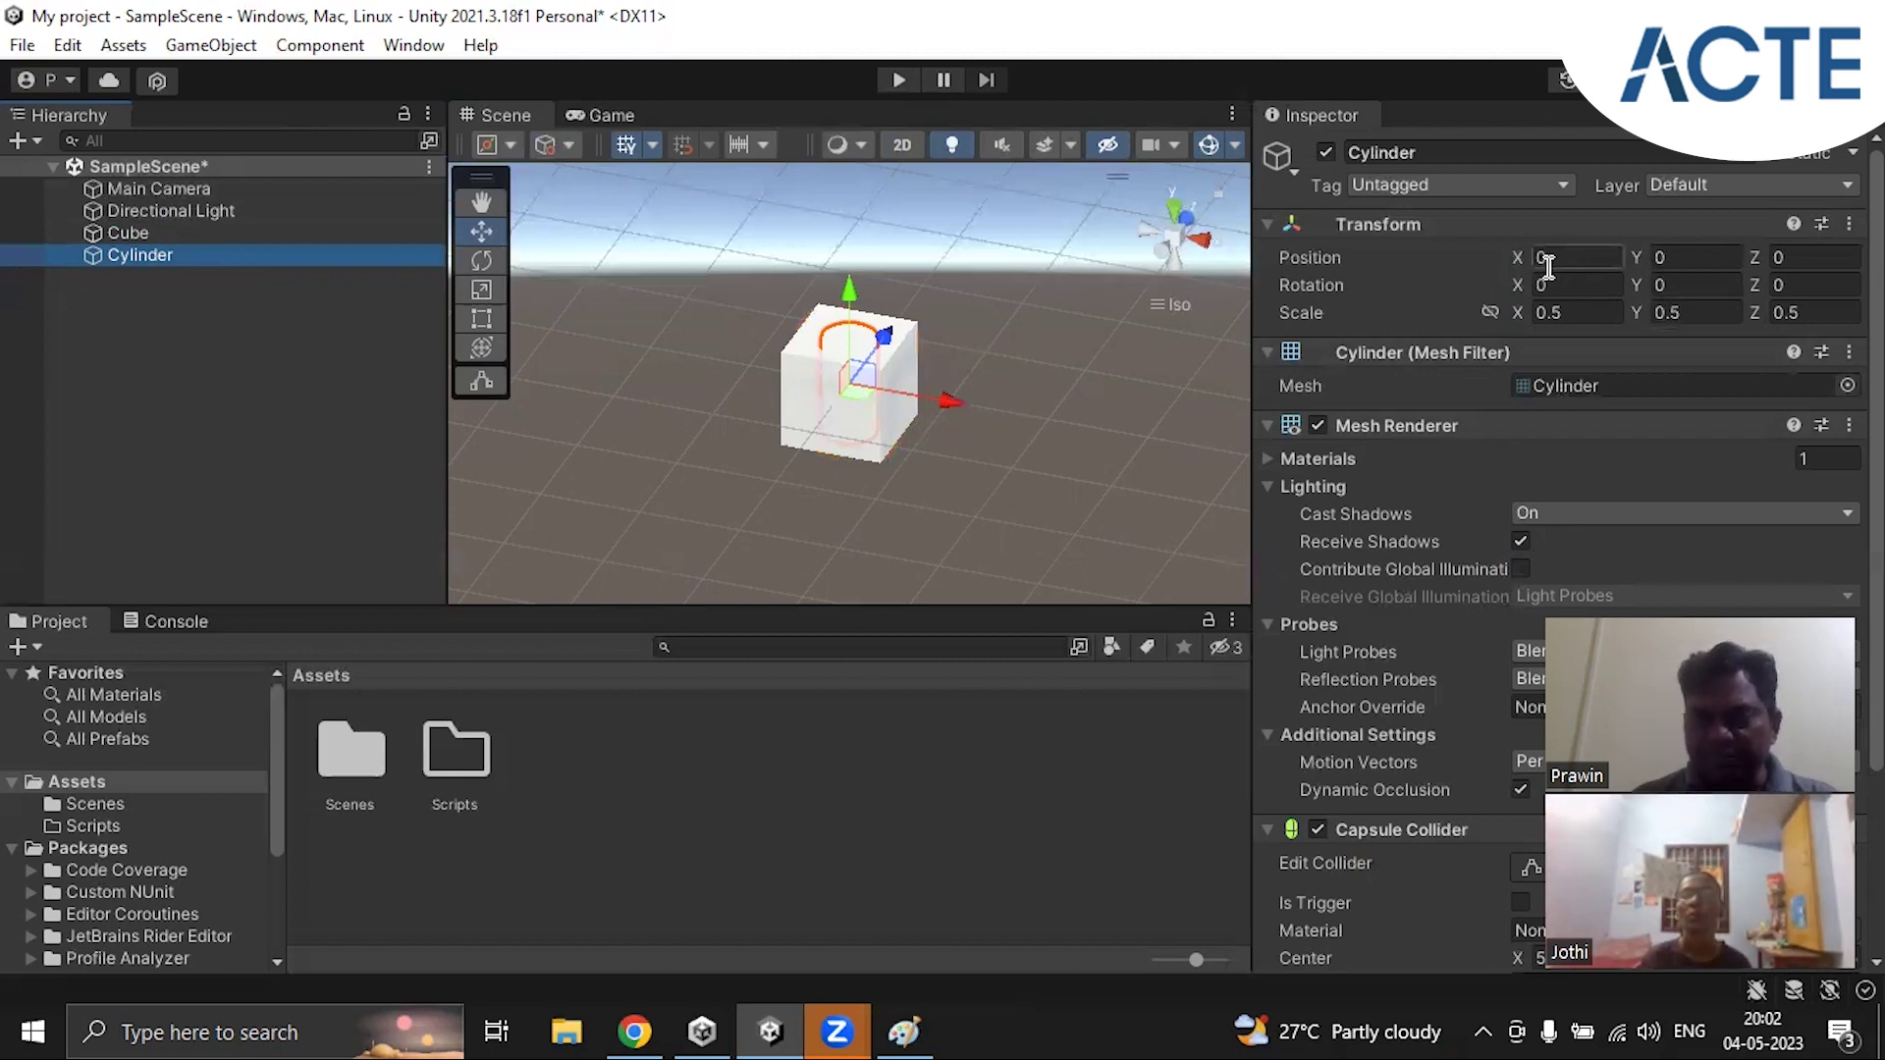
click(1636, 259)
drag(1636, 257, 1701, 255)
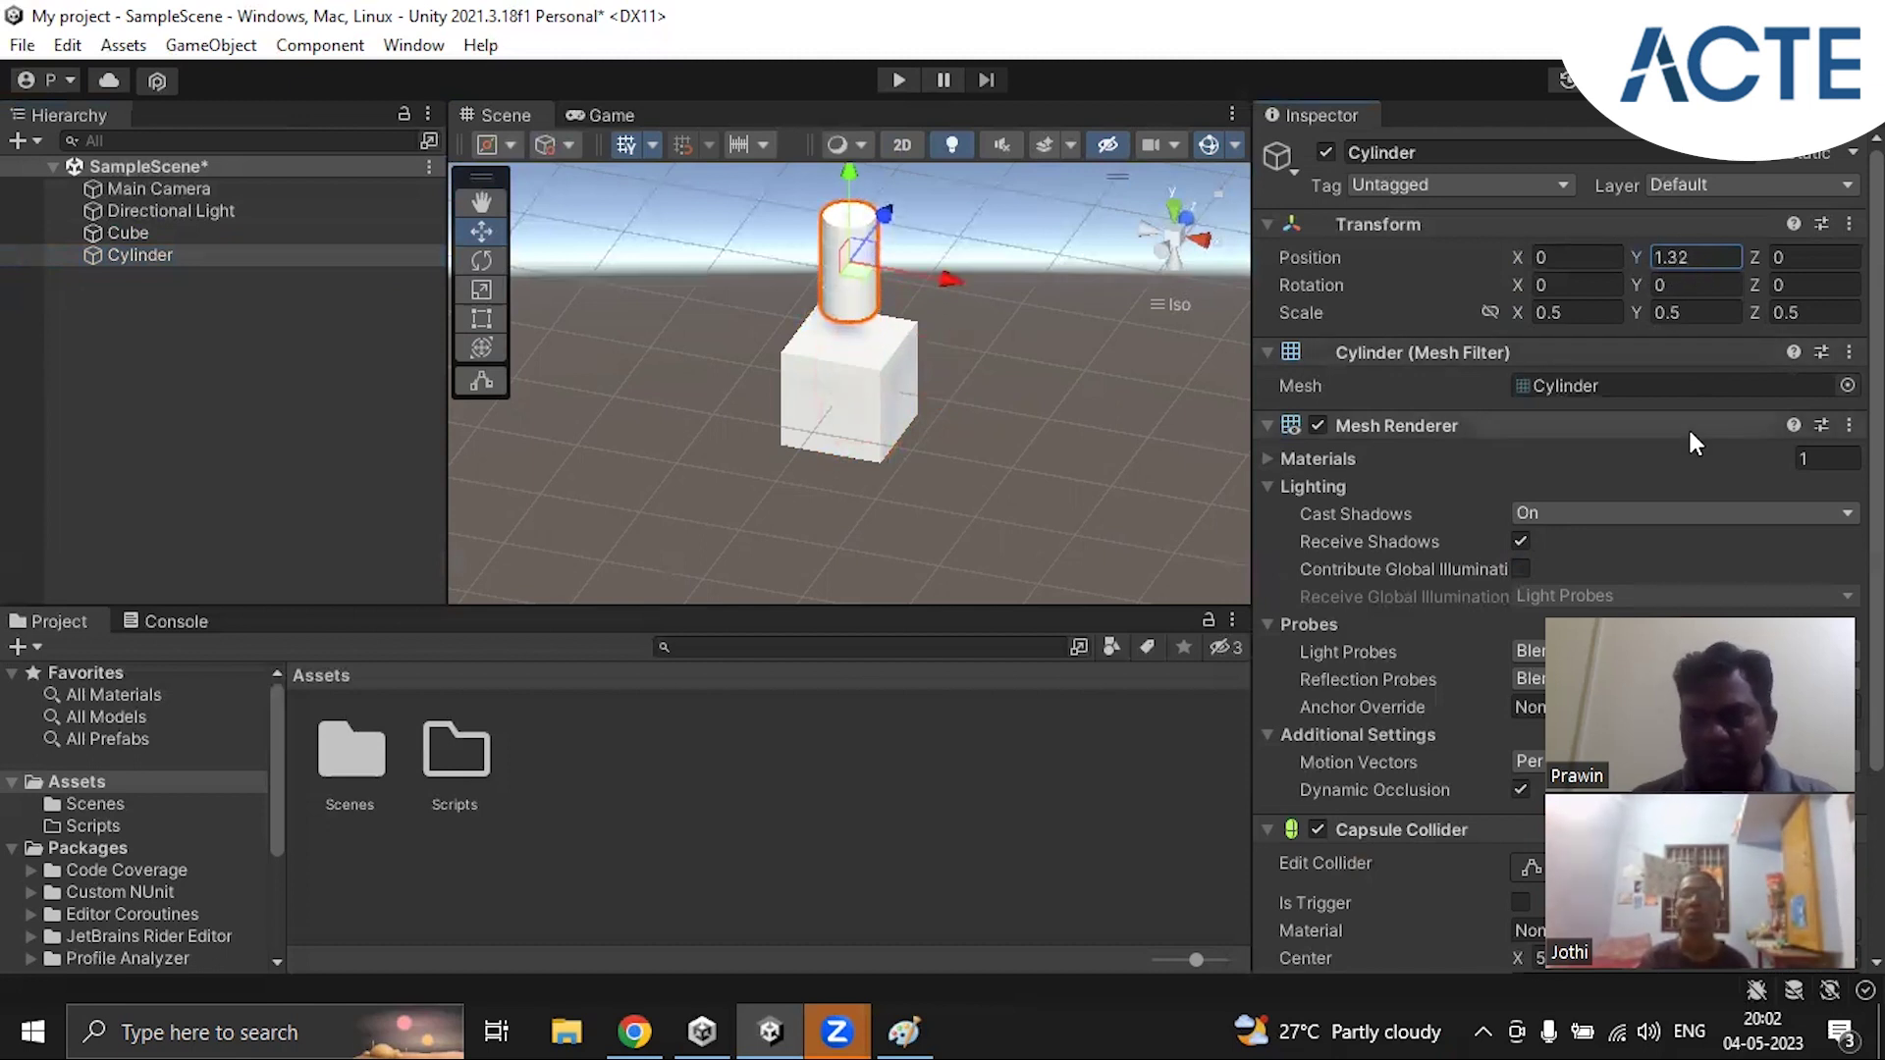
Step: Examine the Cylinder's mesh and the material assigned to it in the Mesh Renderer
scroll(1691, 435, down, 3)
scroll(1688, 426, up, 2)
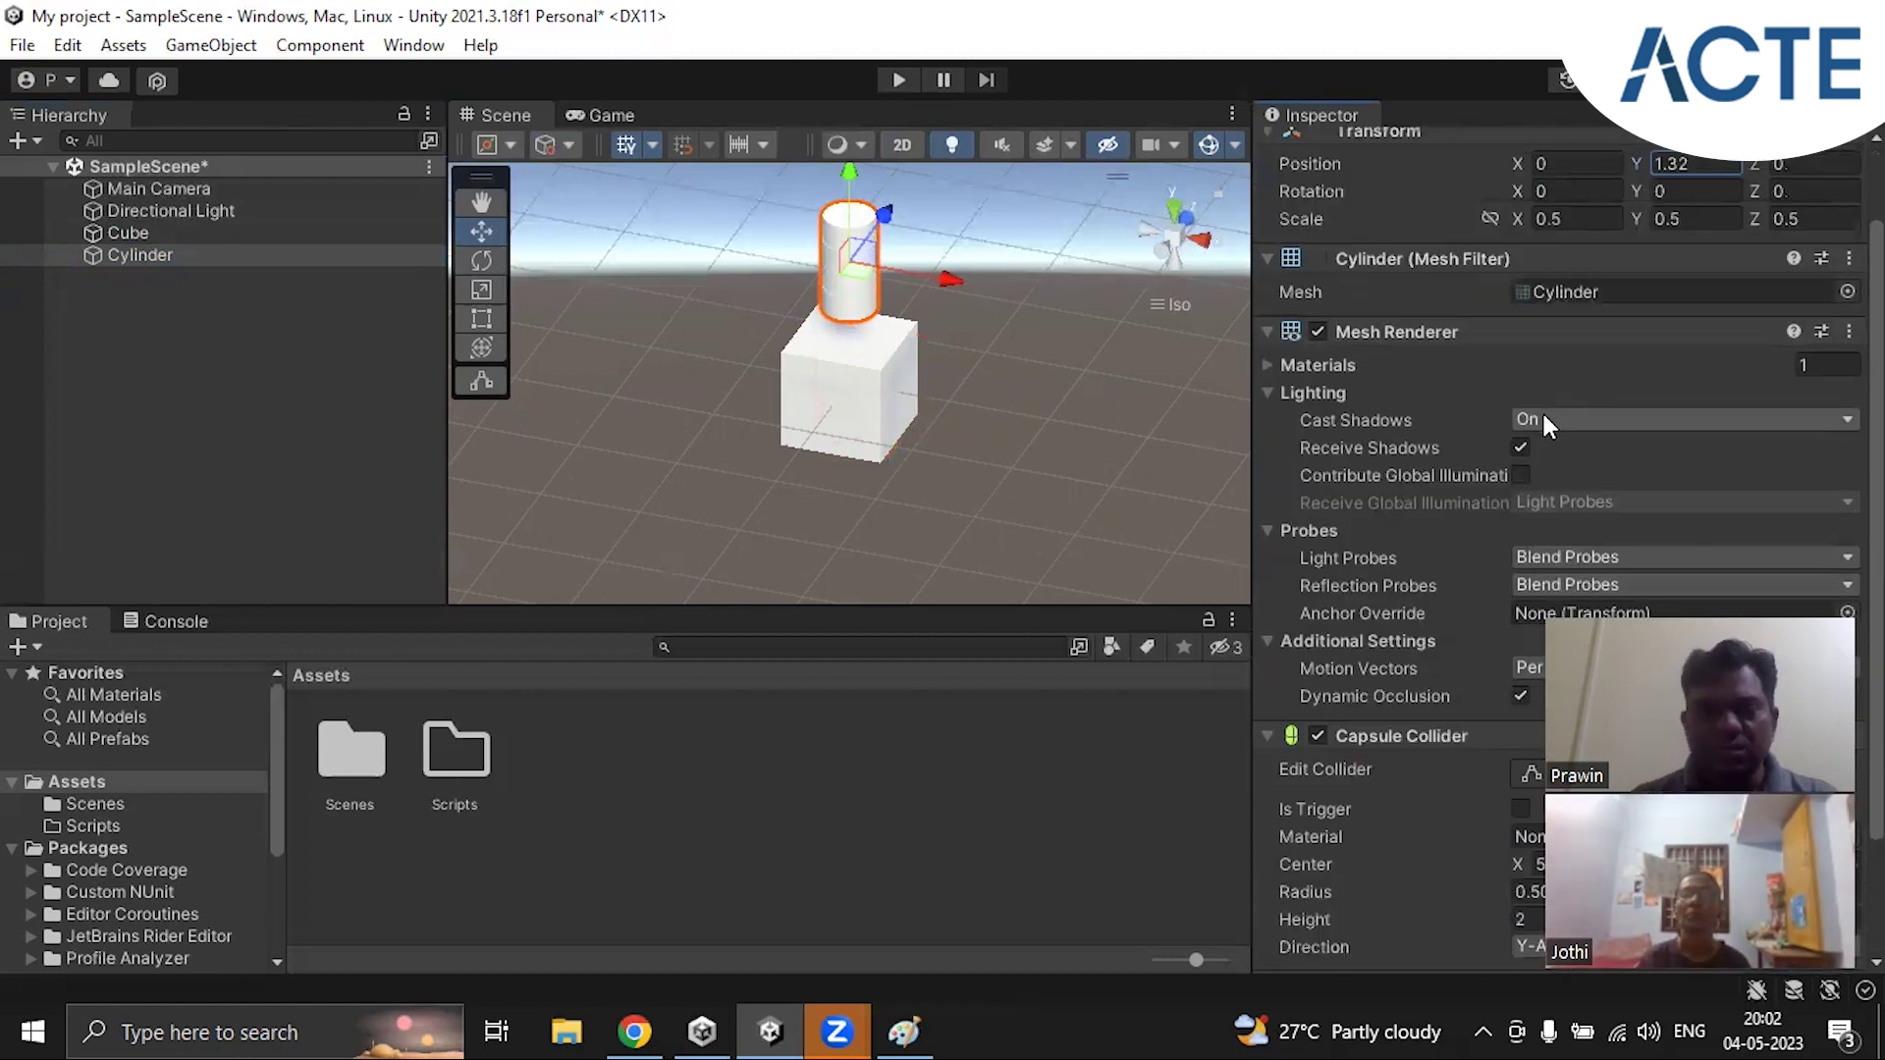
click(1618, 293)
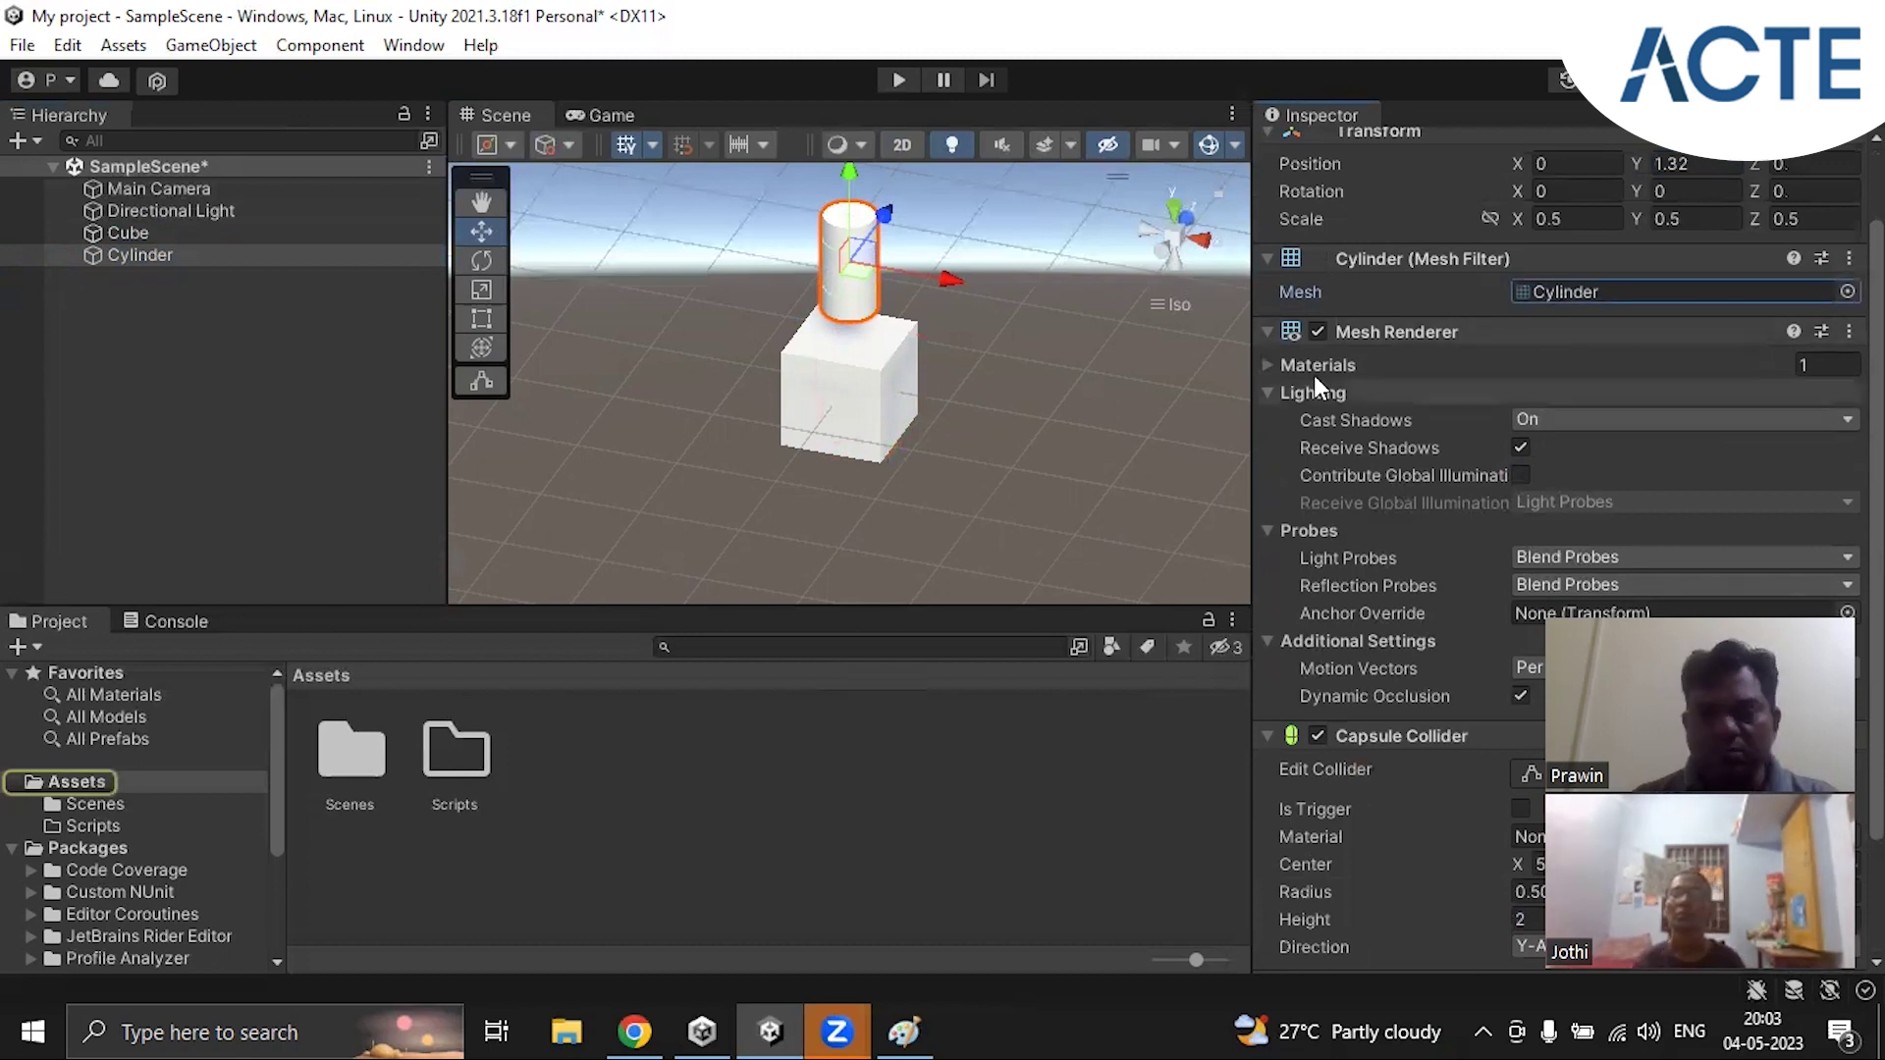
click(1269, 362)
click(1670, 395)
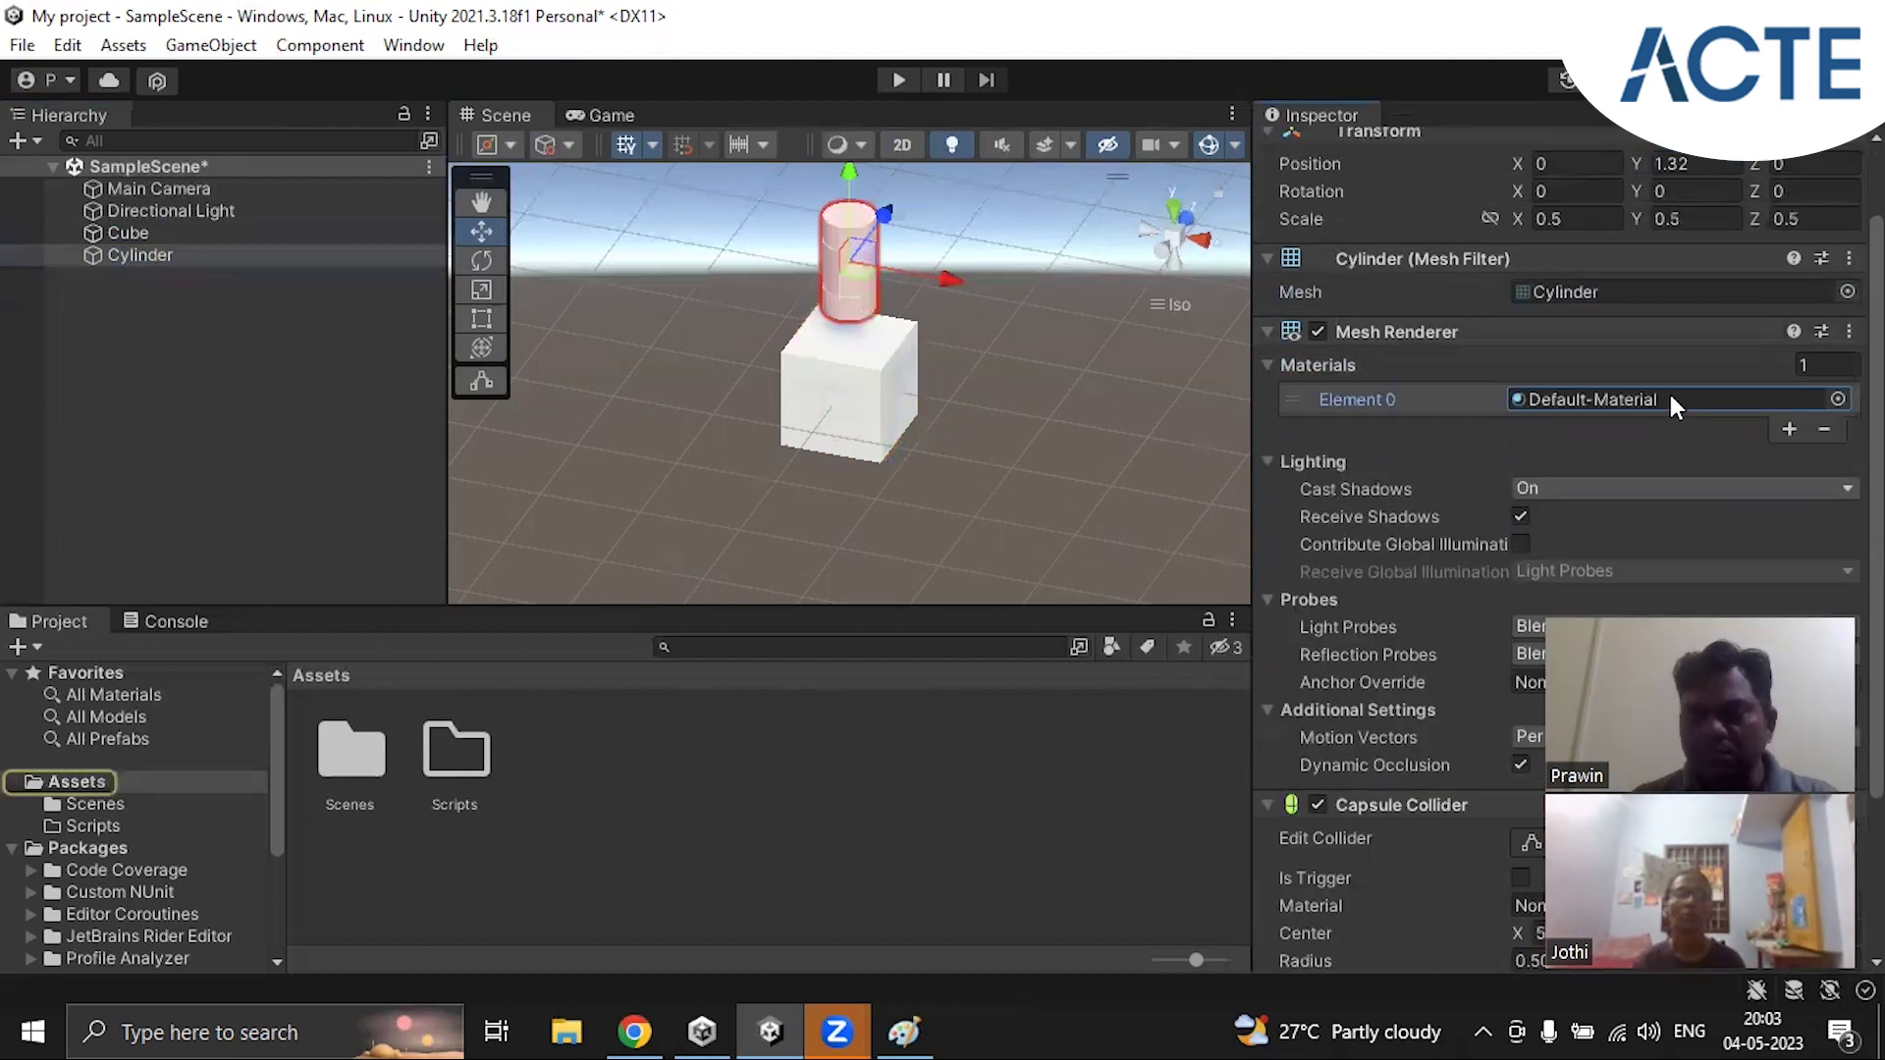
Step: Create a new folder in Assets and name it "Mateiral"
click(479, 832)
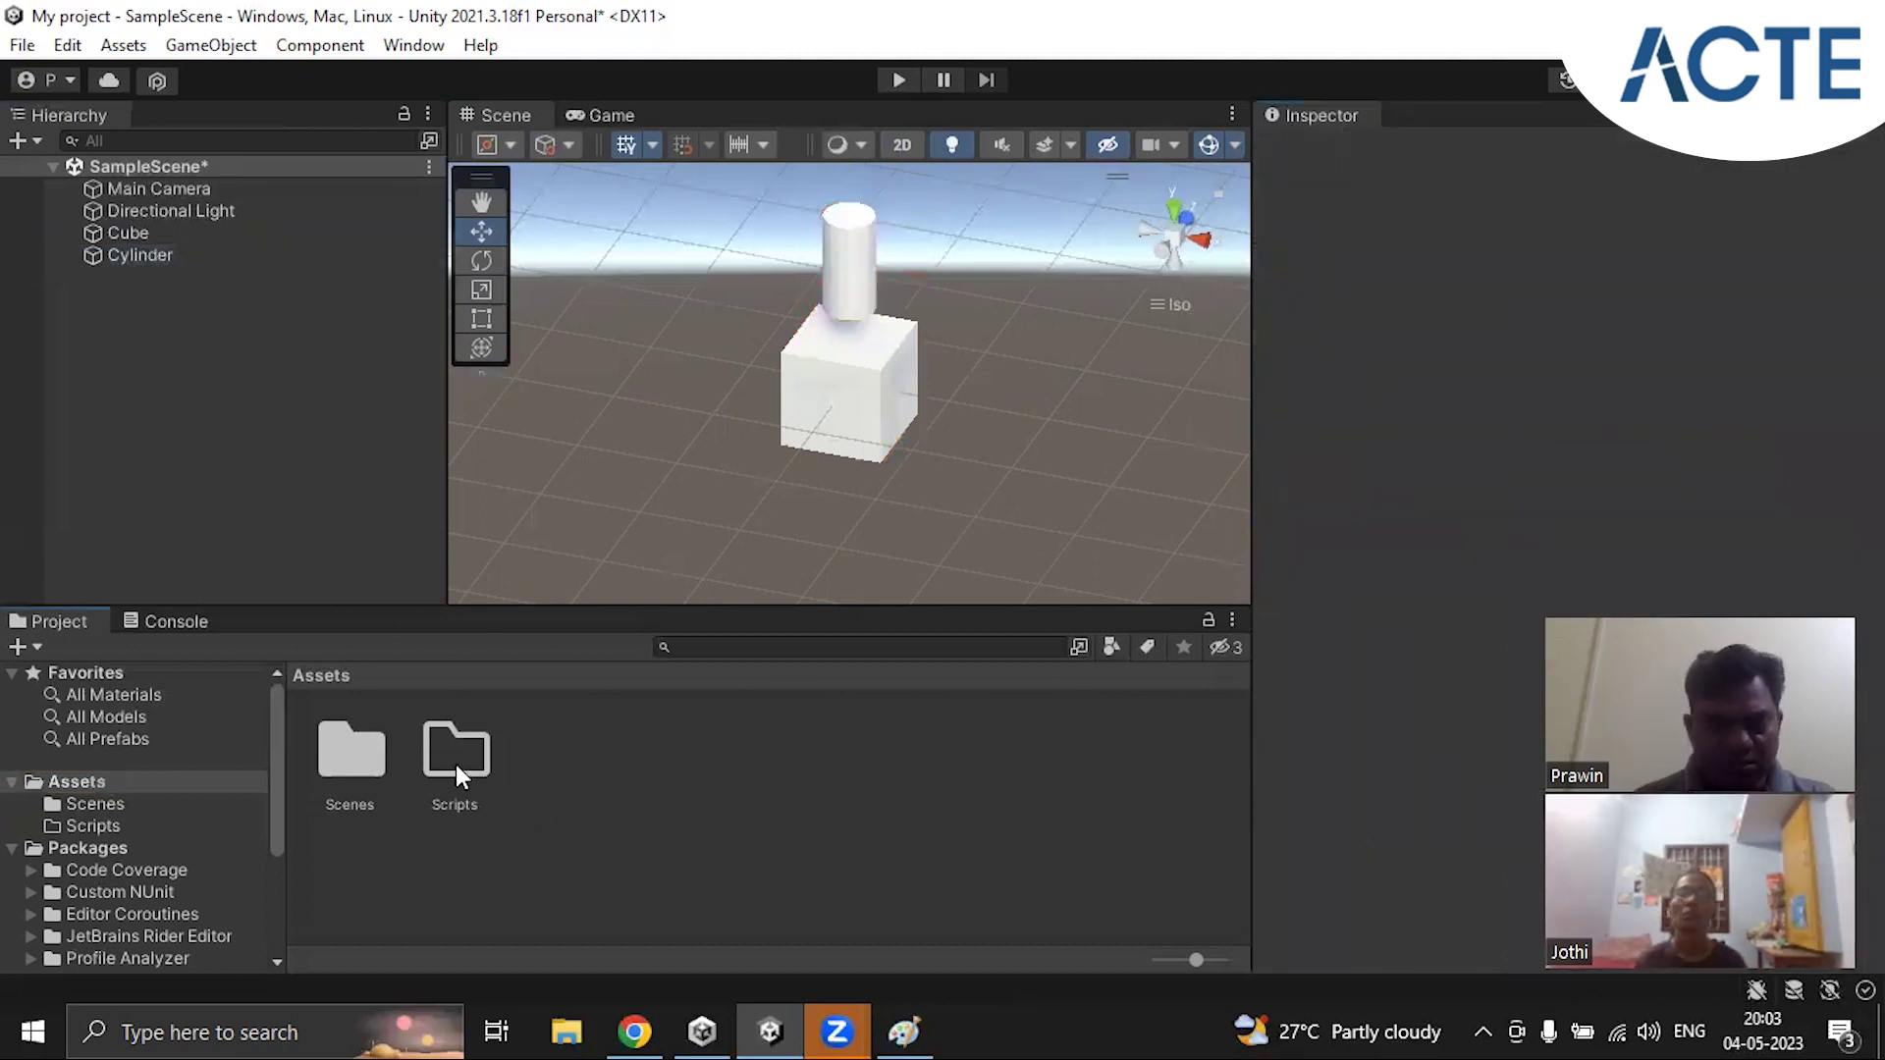
right_click(446, 892)
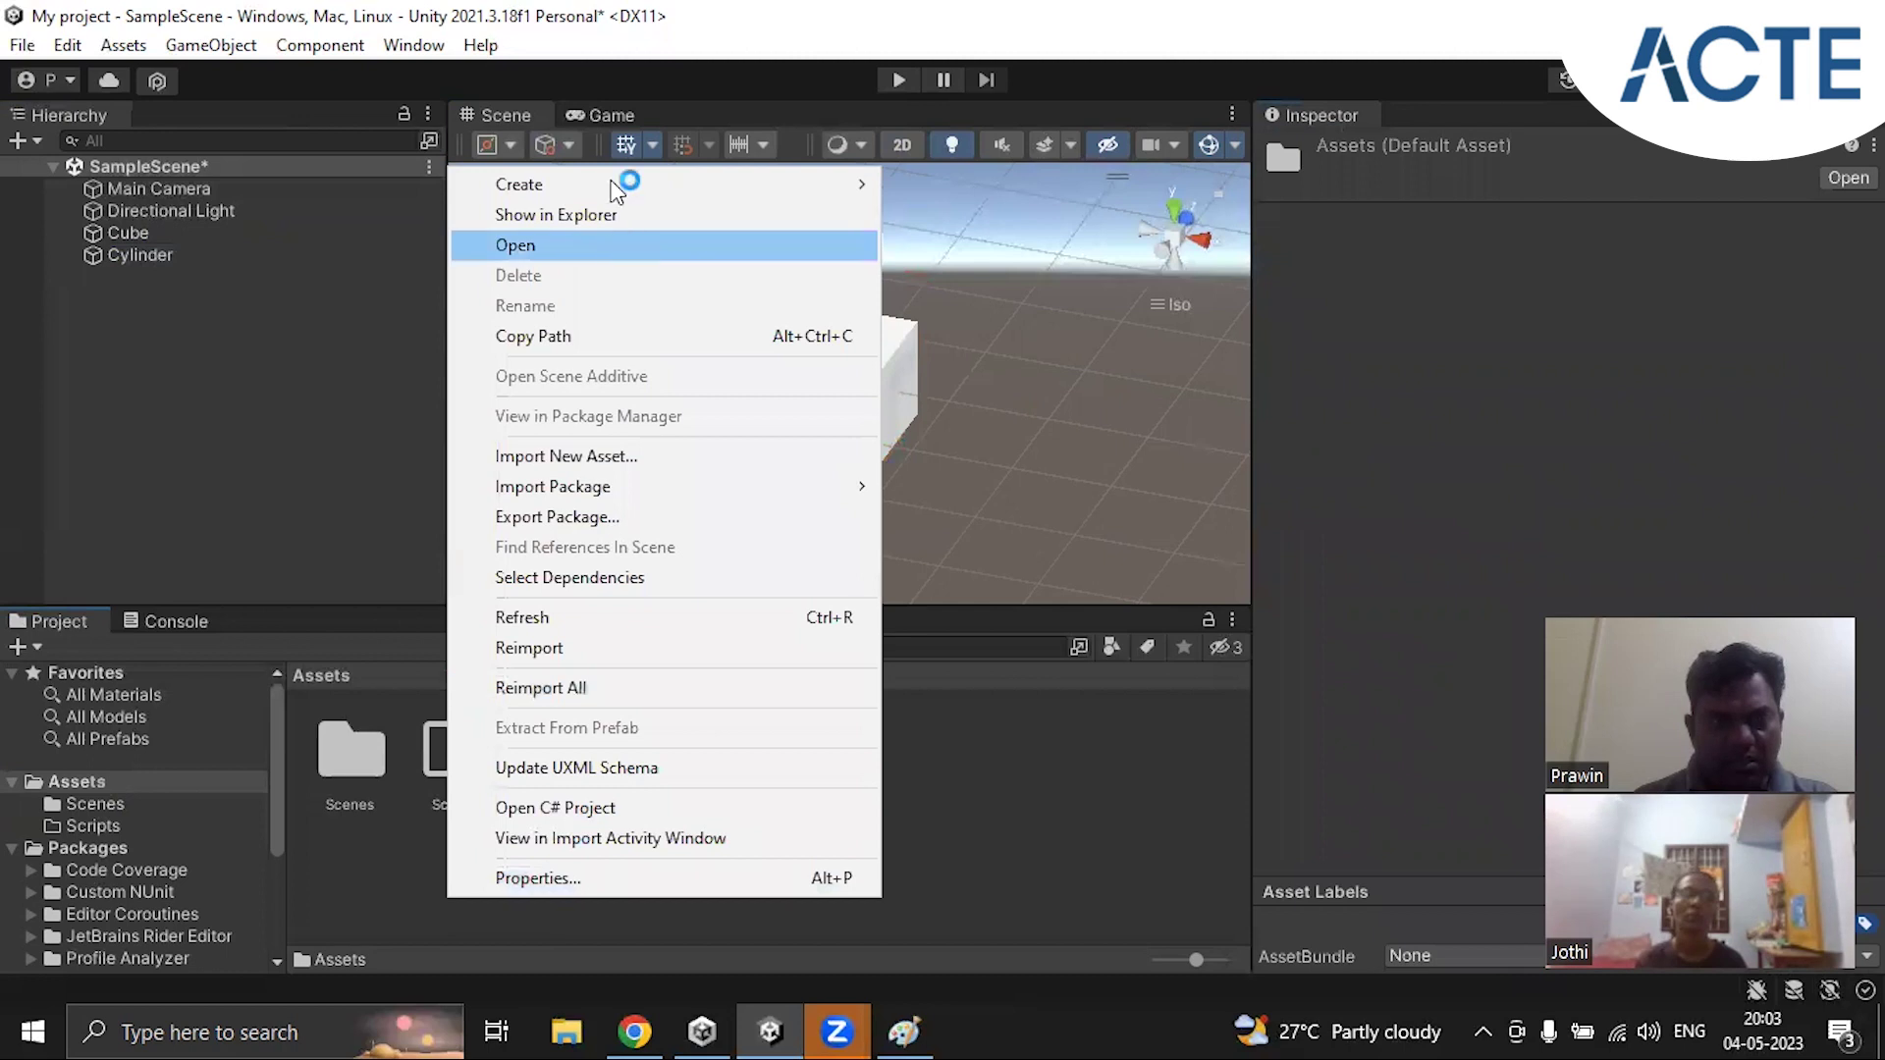
mouse_move(616, 186)
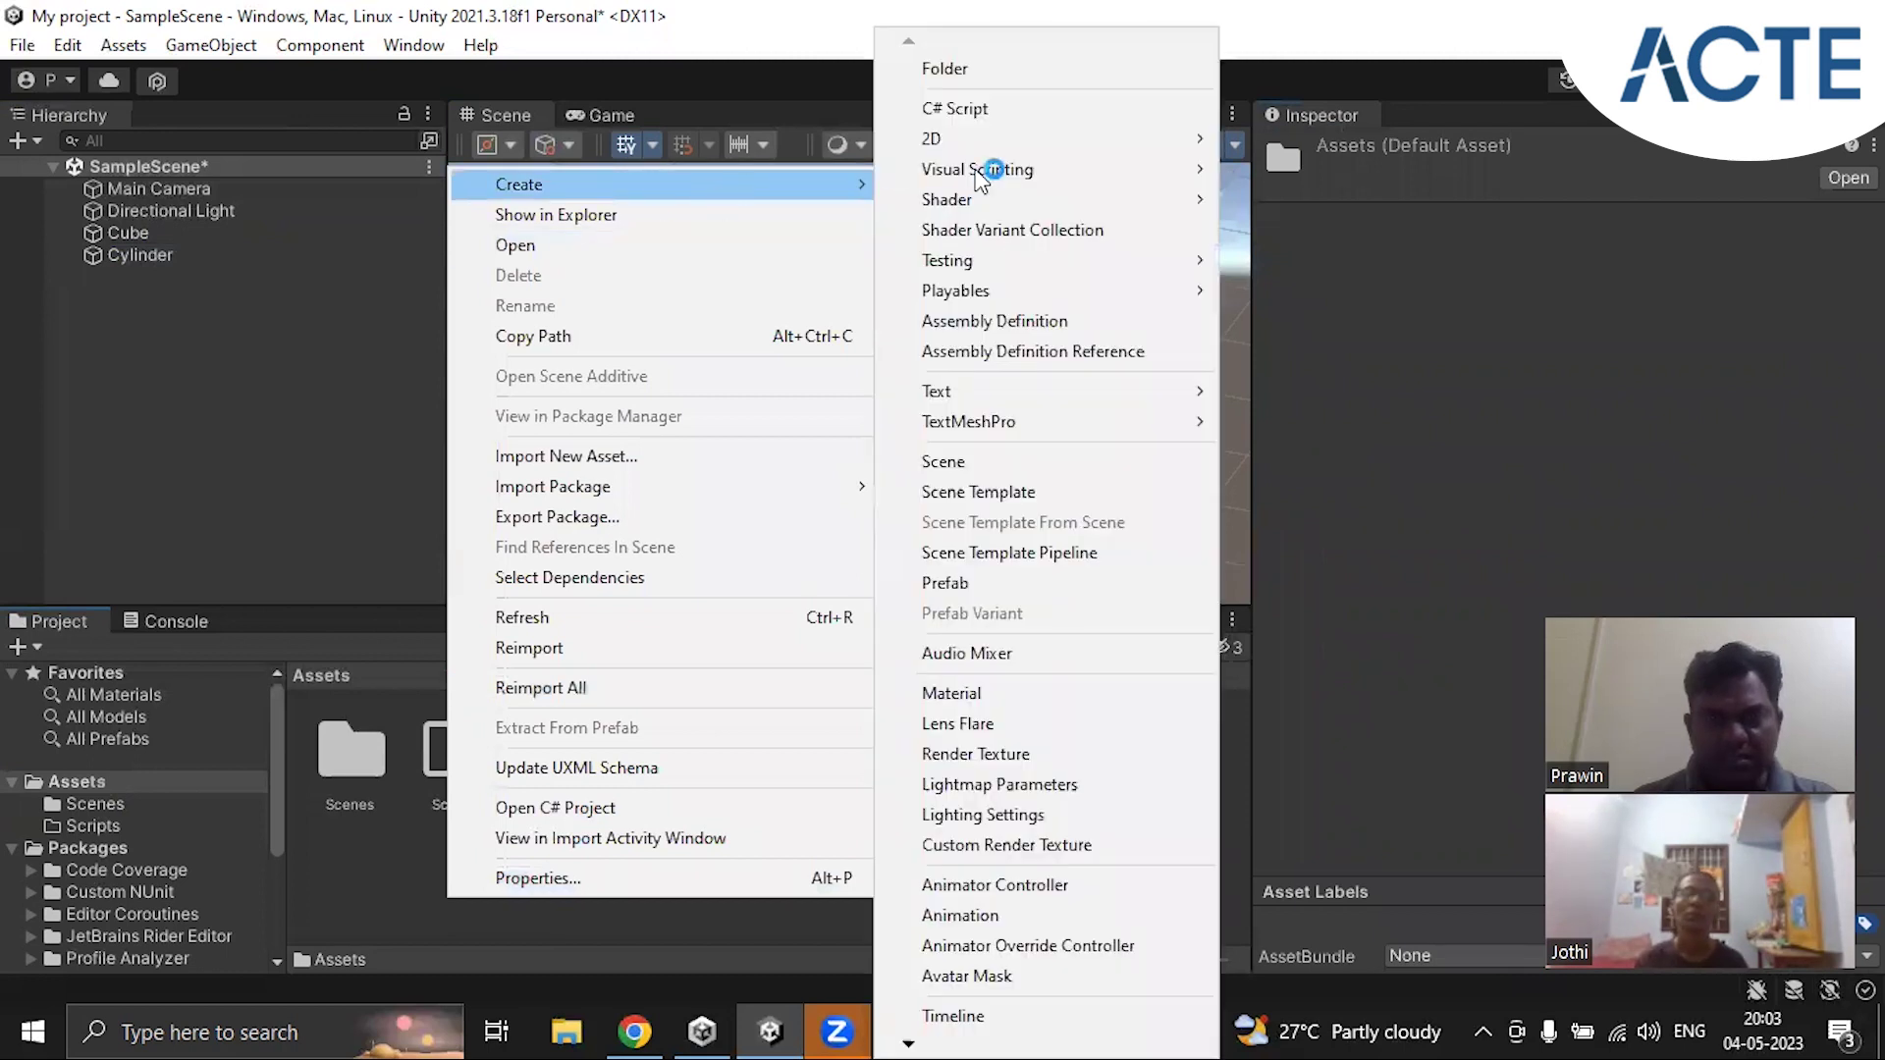
click(975, 74)
text(Mateiral)
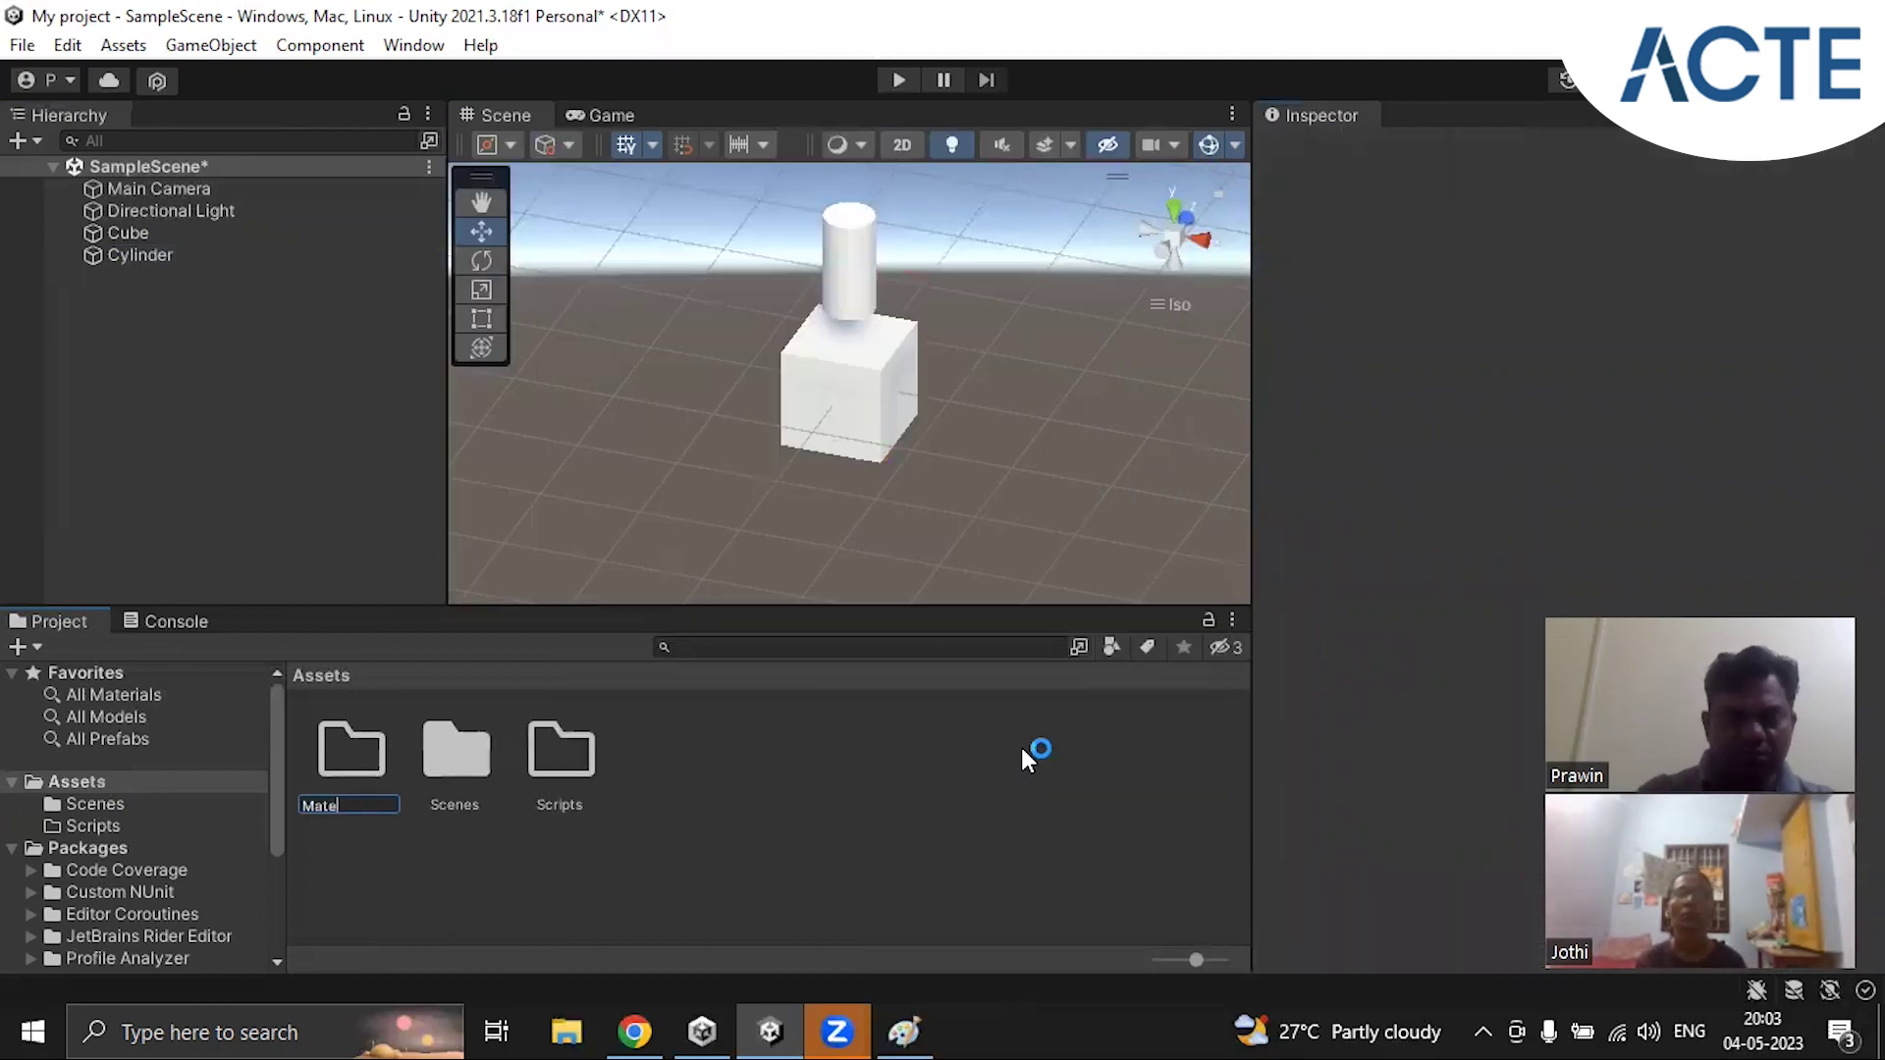
key(Return)
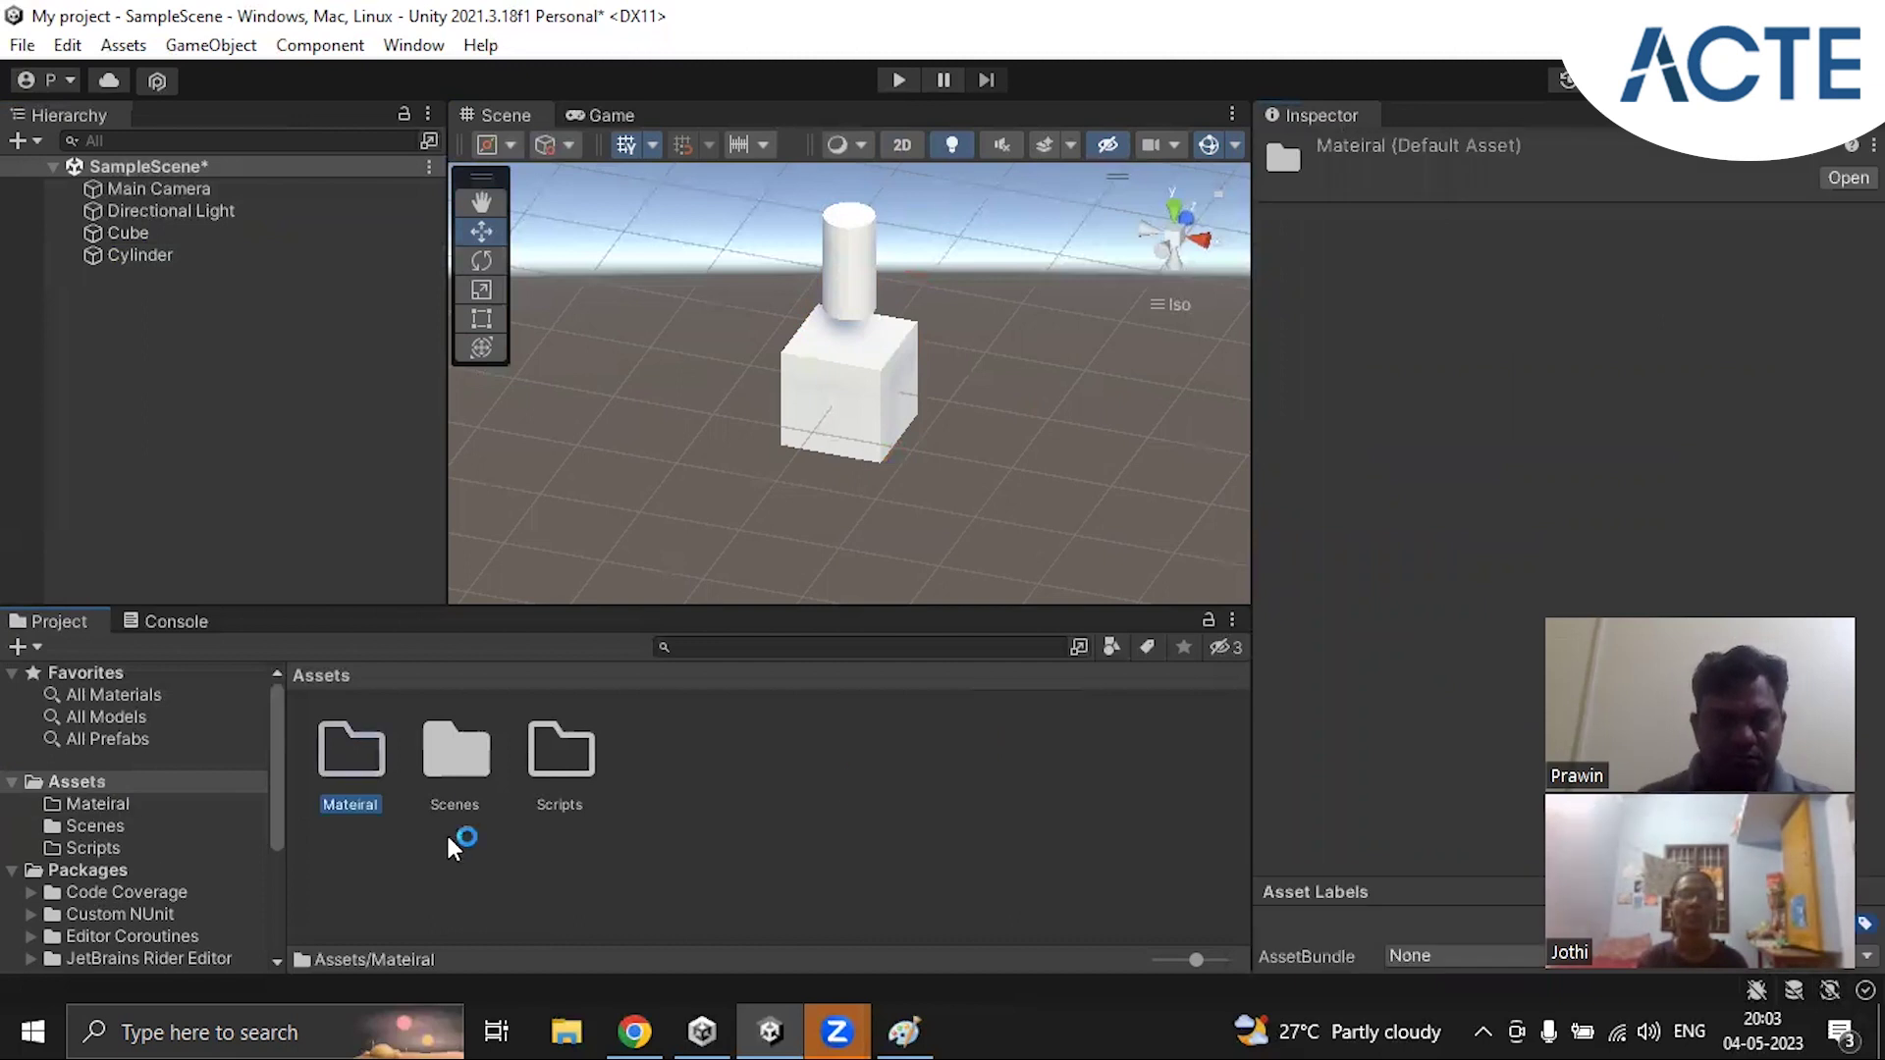
Step: Correct the new folder's name to "Material" and open the folder
right_click(375, 756)
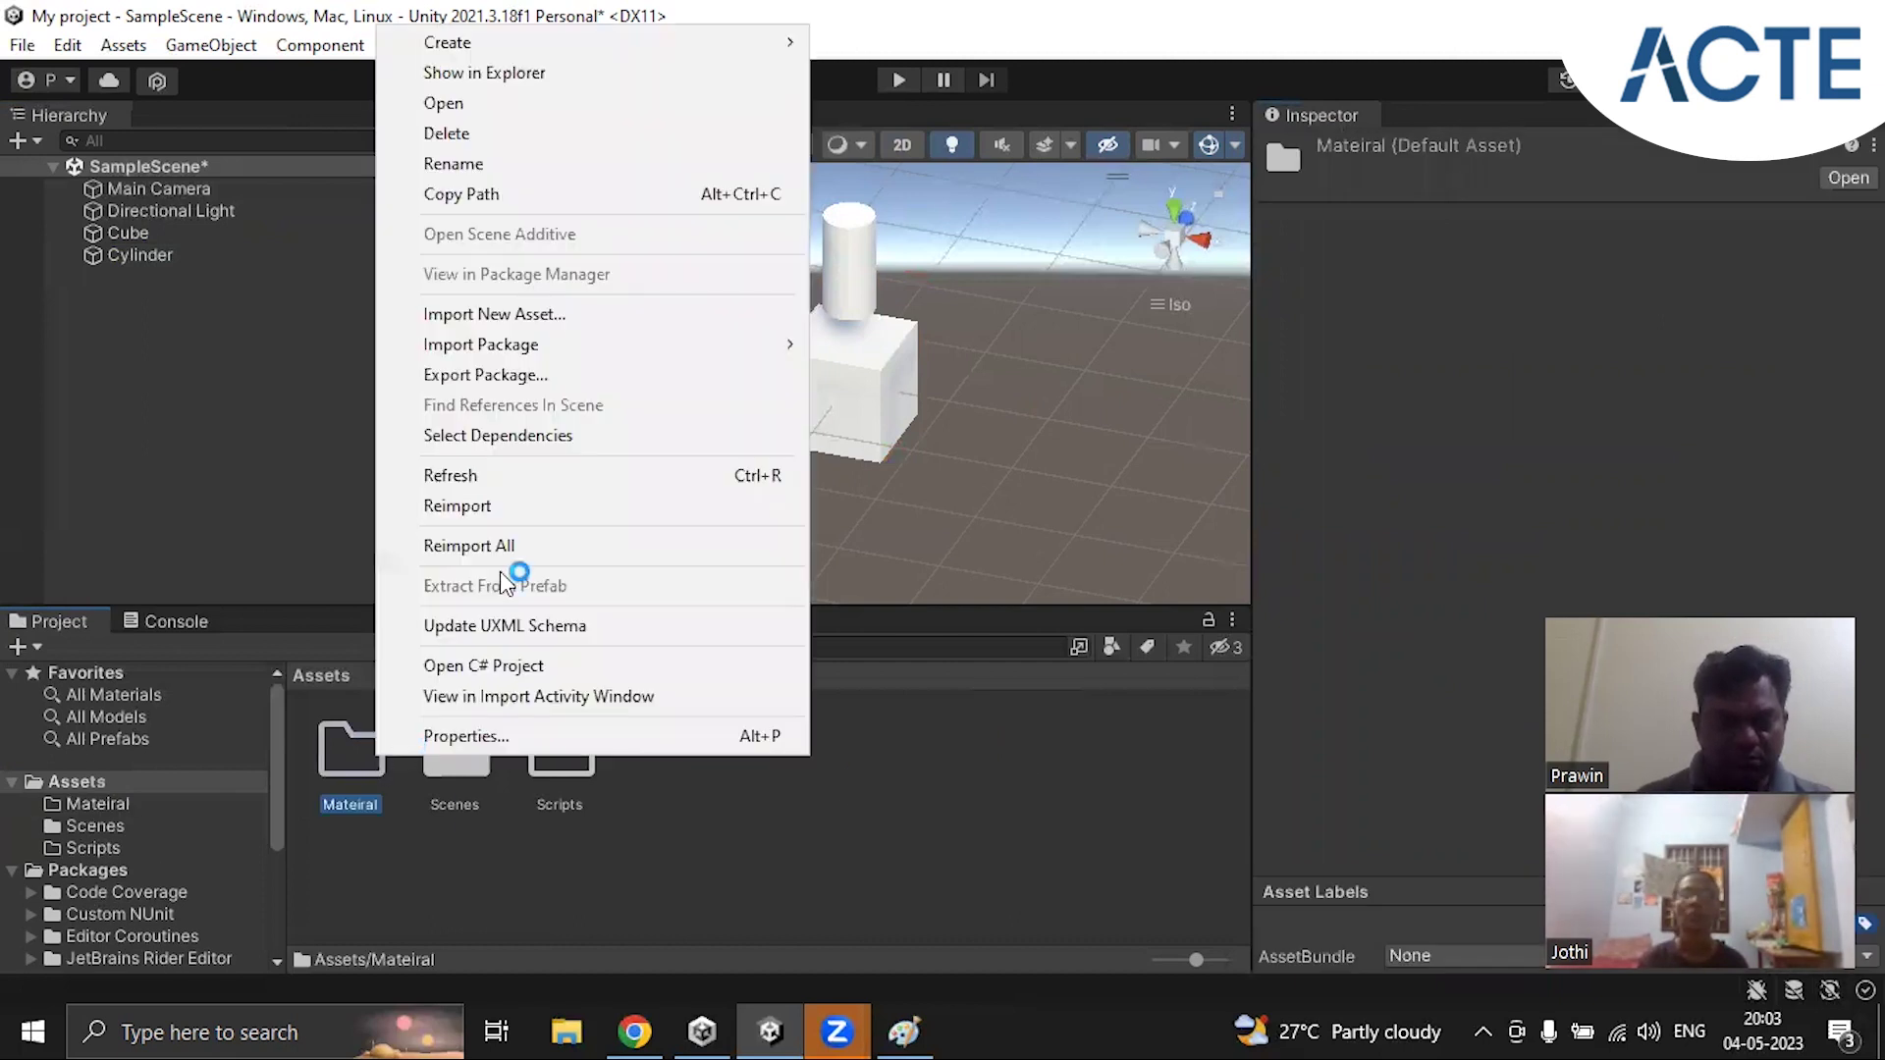
click(499, 168)
text(MAter)
key(BackSpace)
key(BackSpace)
key(BackSpace)
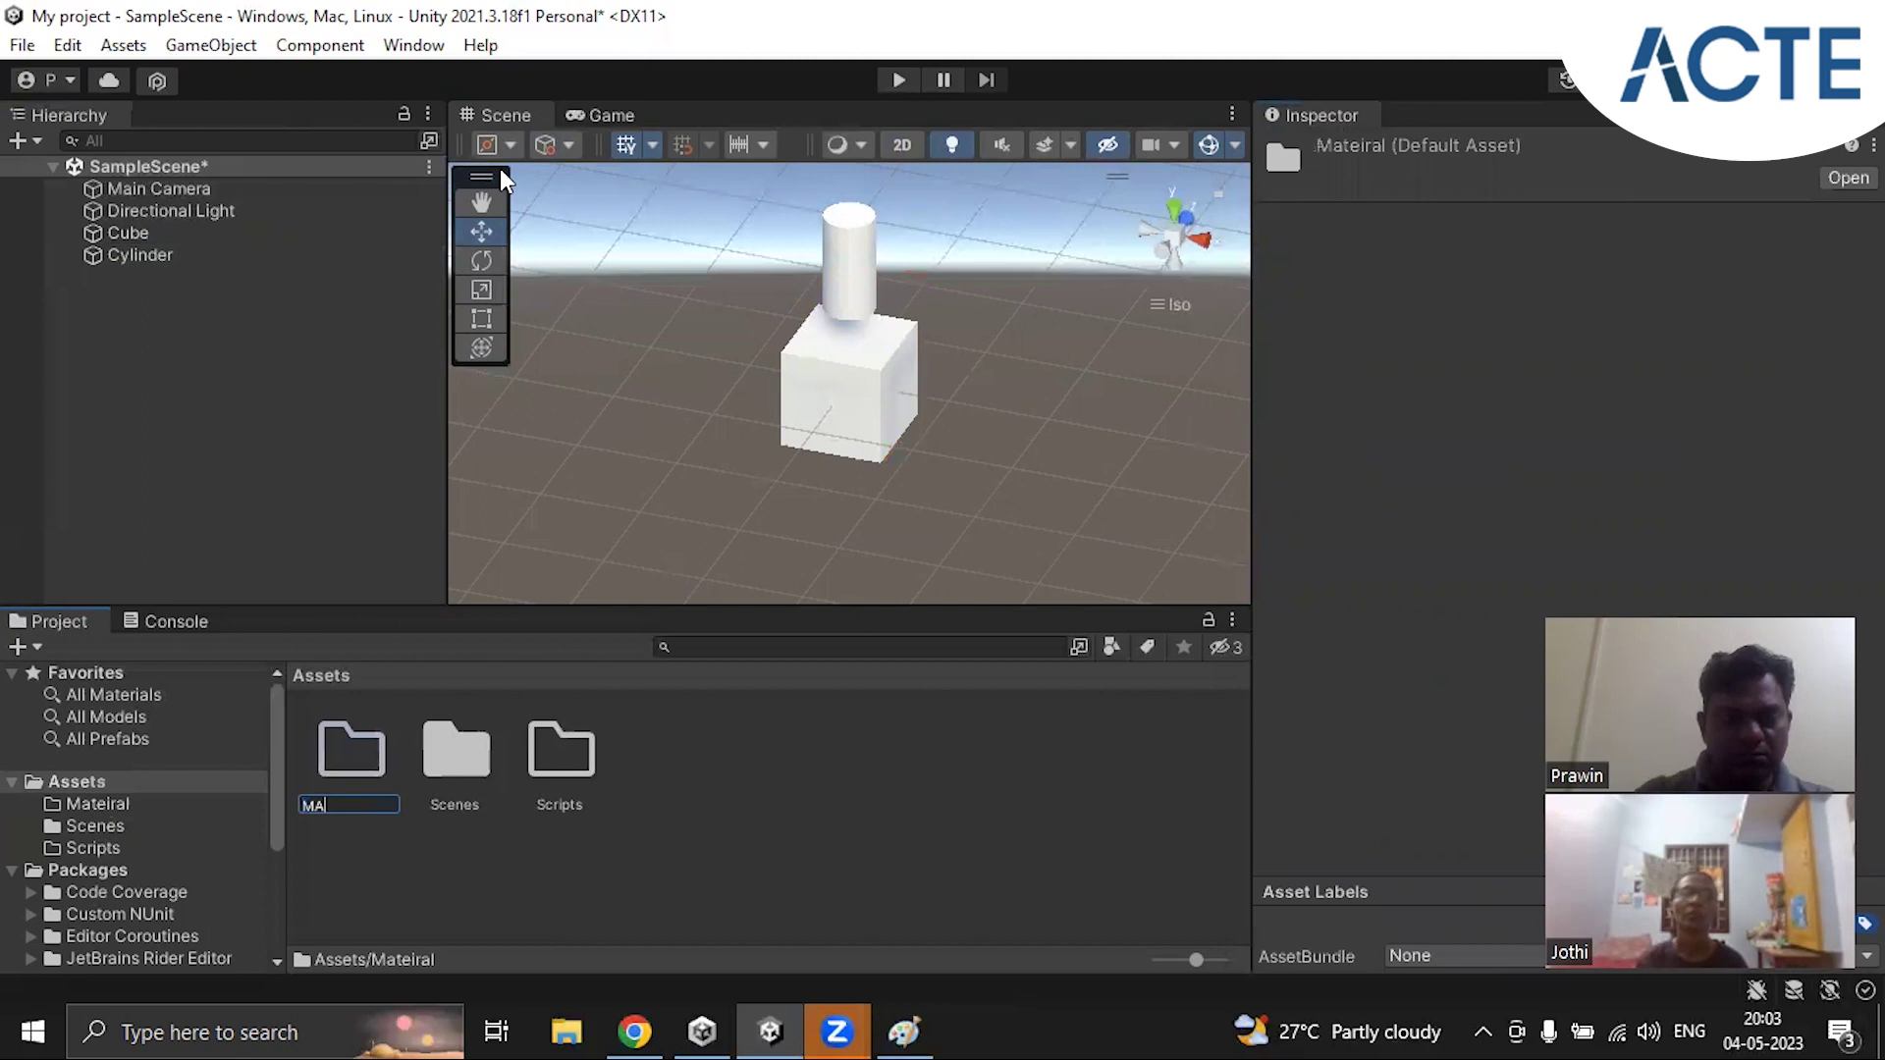
text(terial)
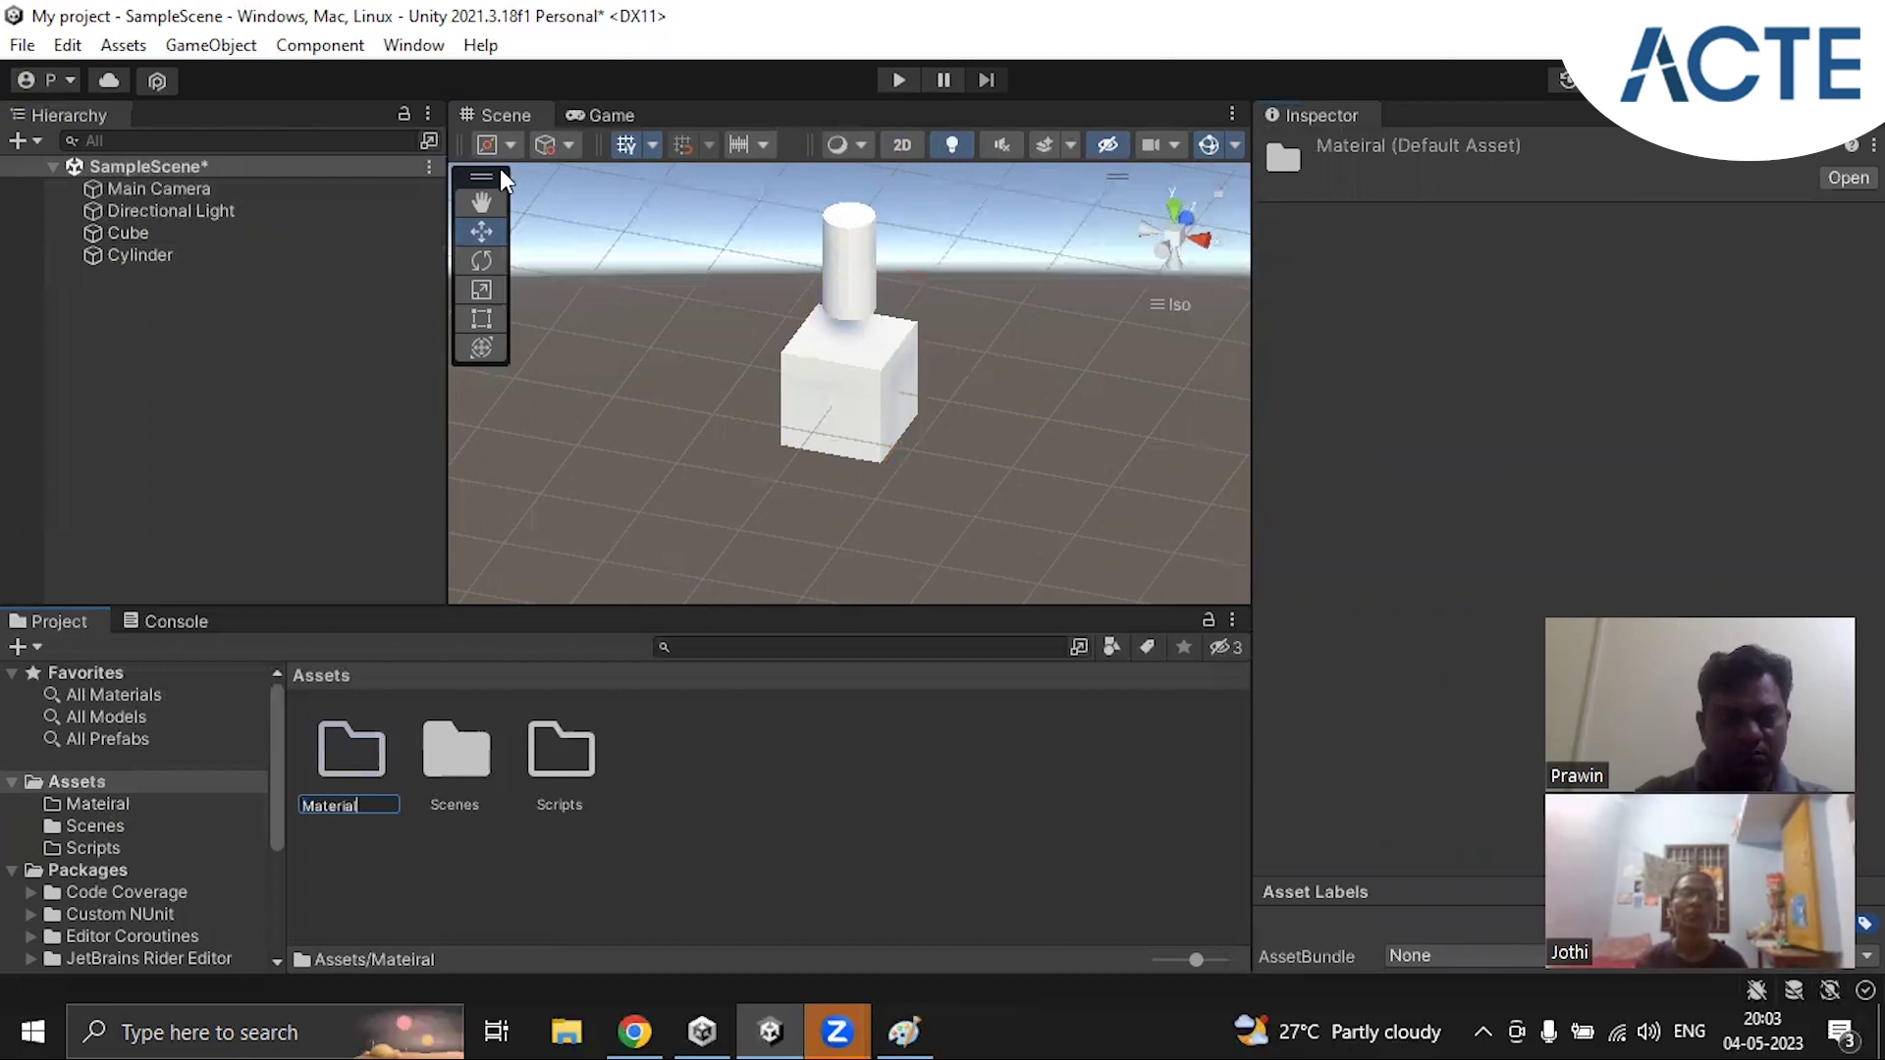
key(Return)
double_click(330, 732)
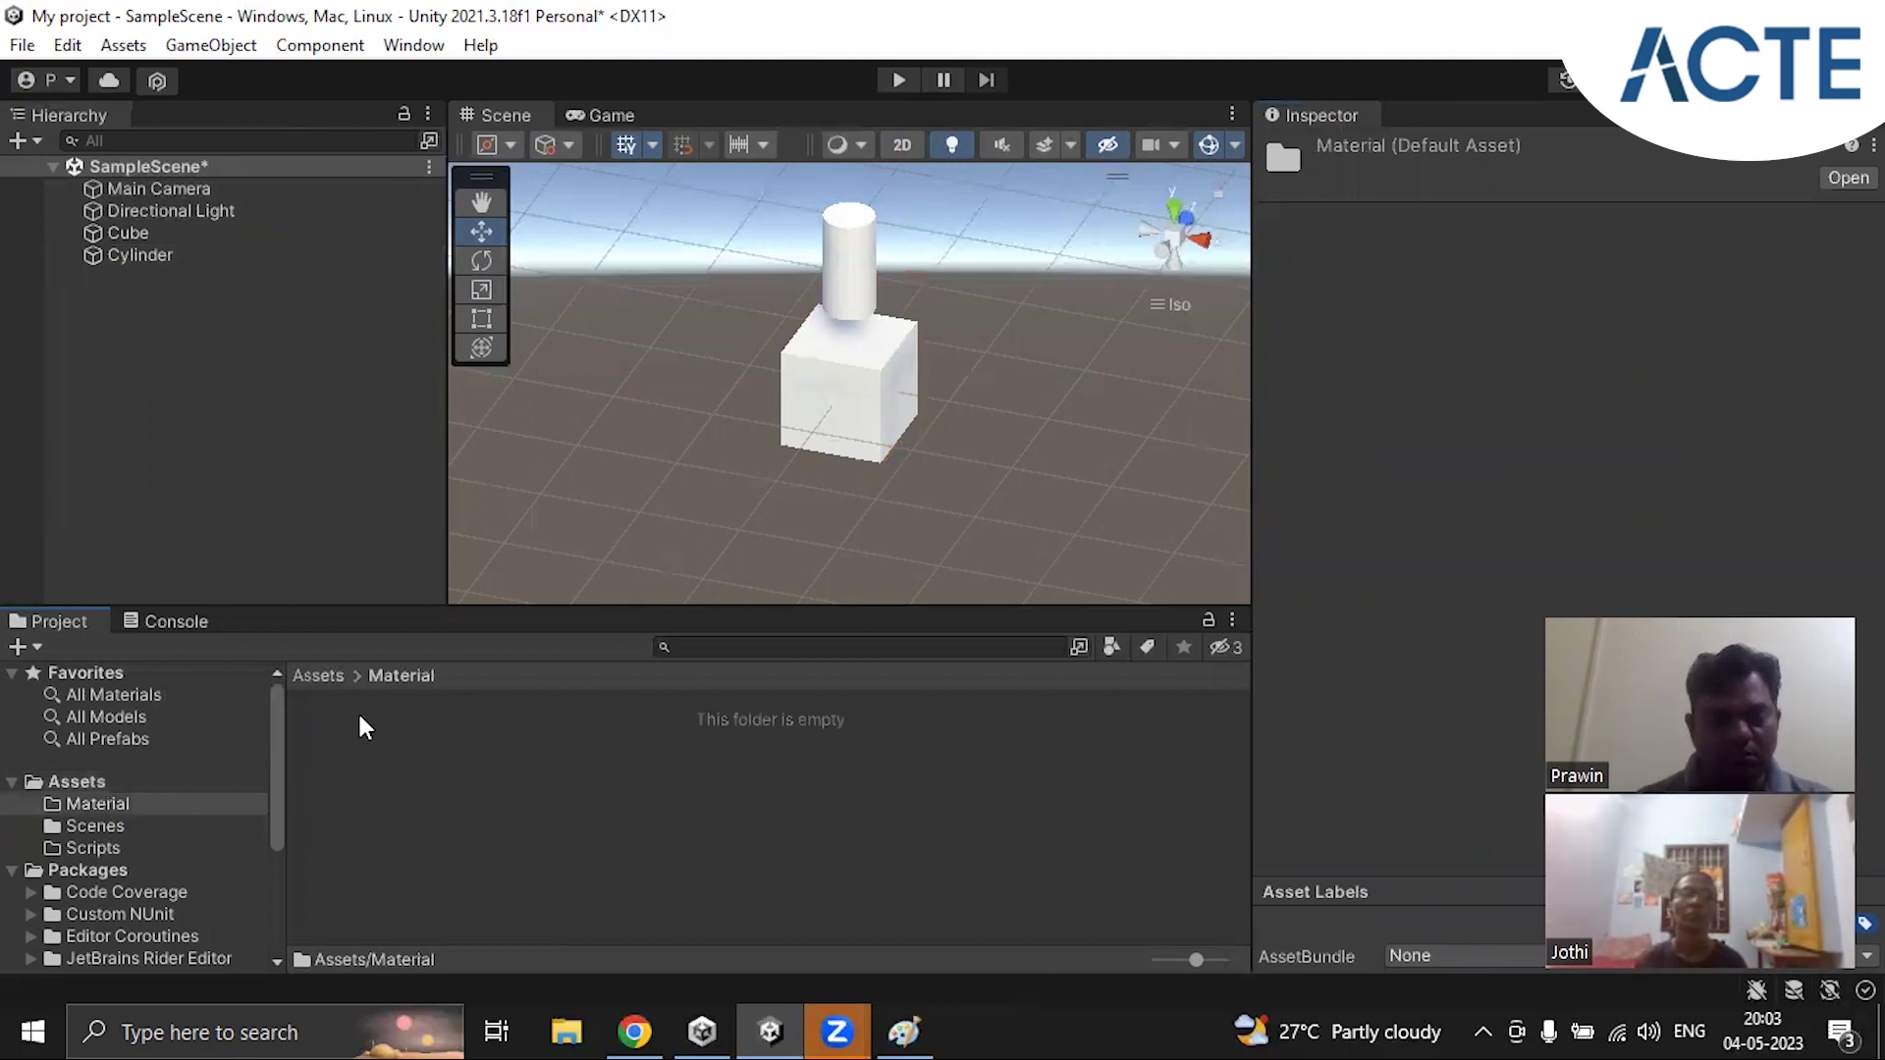
Step: Create a new material in the Material folder and set its Albedo color to dark red
right_click(398, 839)
mouse_move(631, 133)
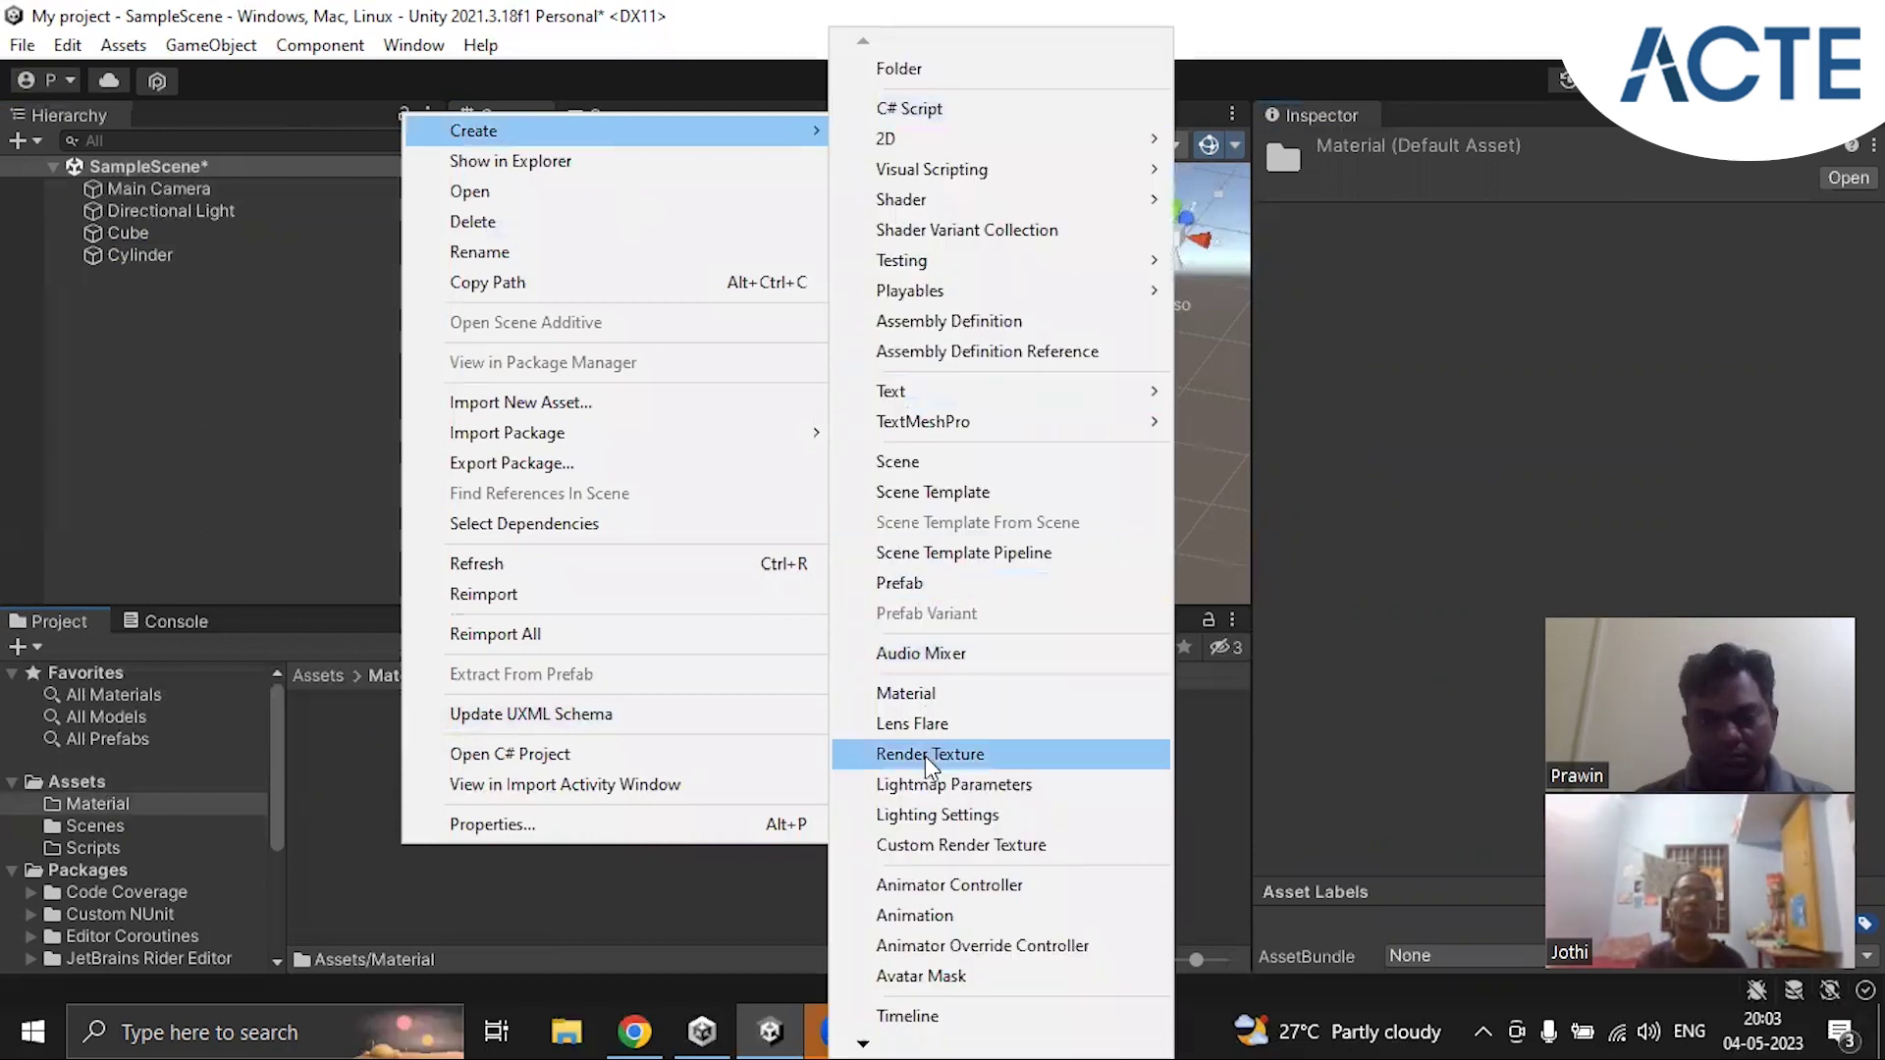
click(931, 695)
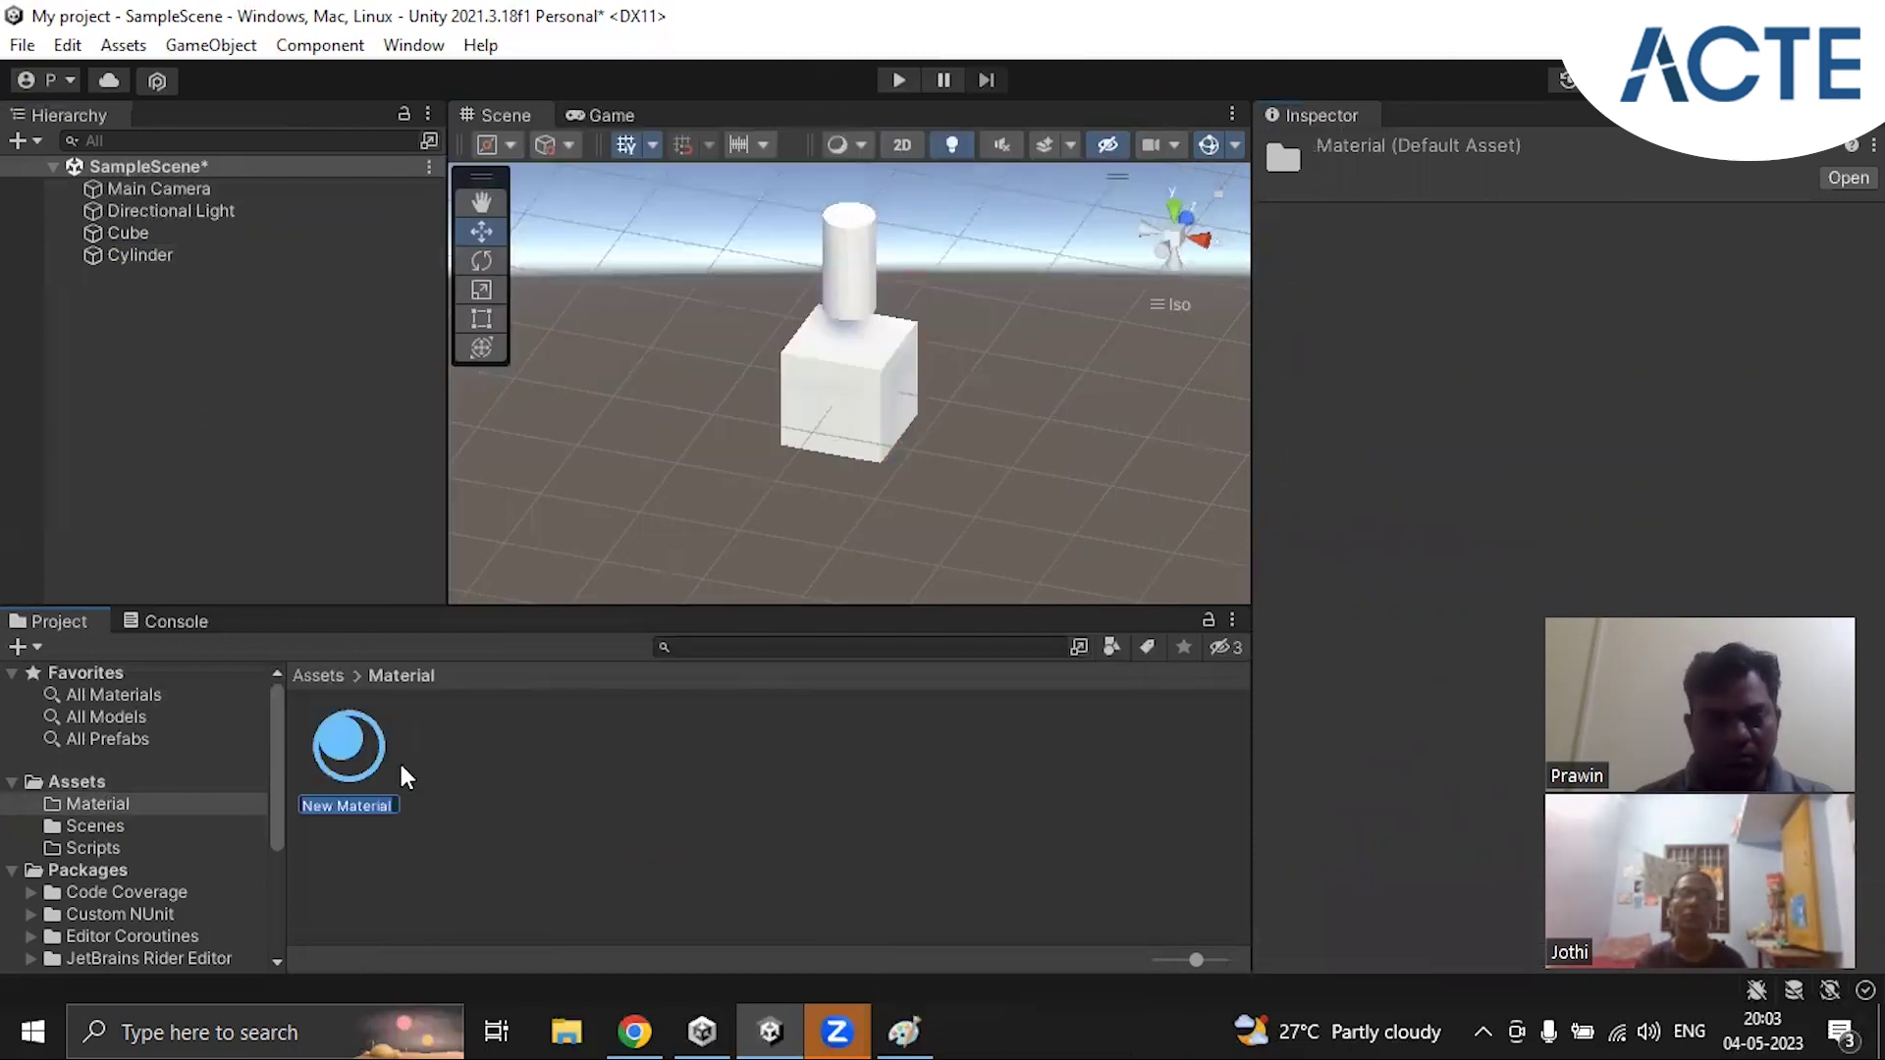
click(348, 766)
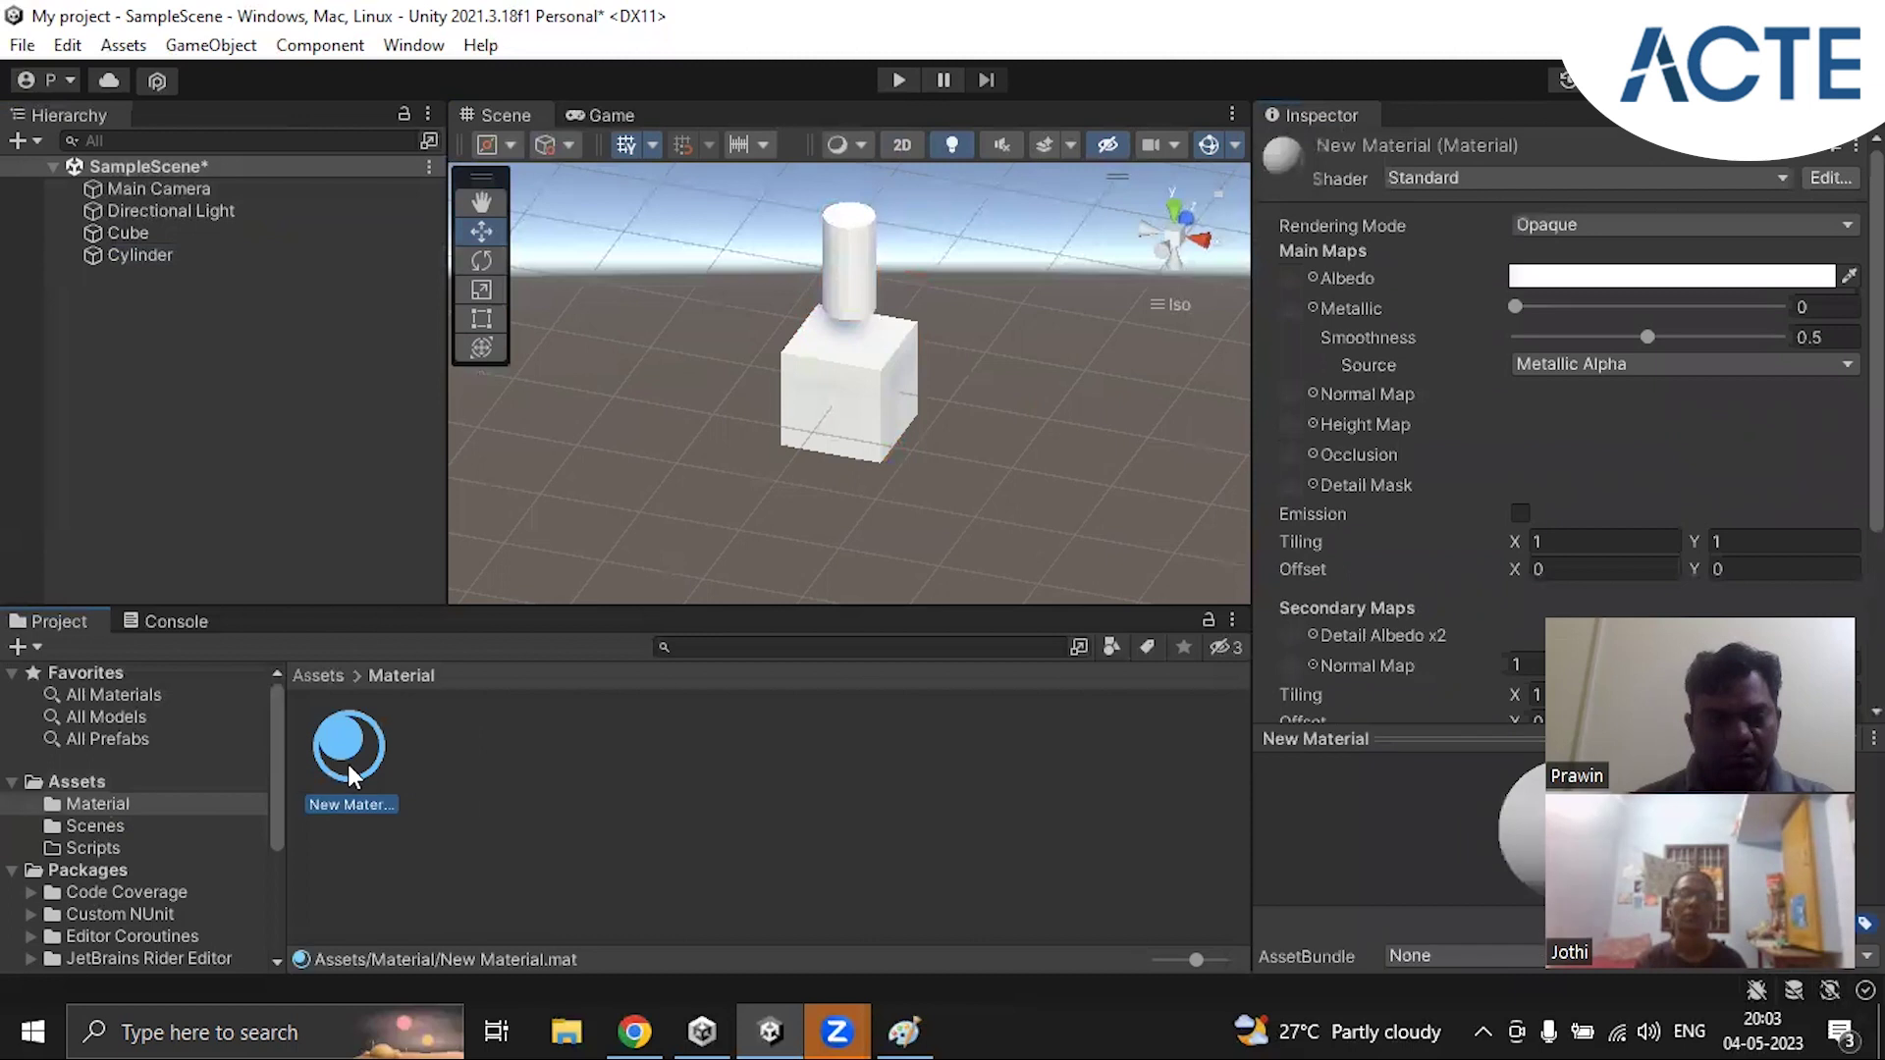
click(1708, 281)
drag(1709, 477, 1775, 464)
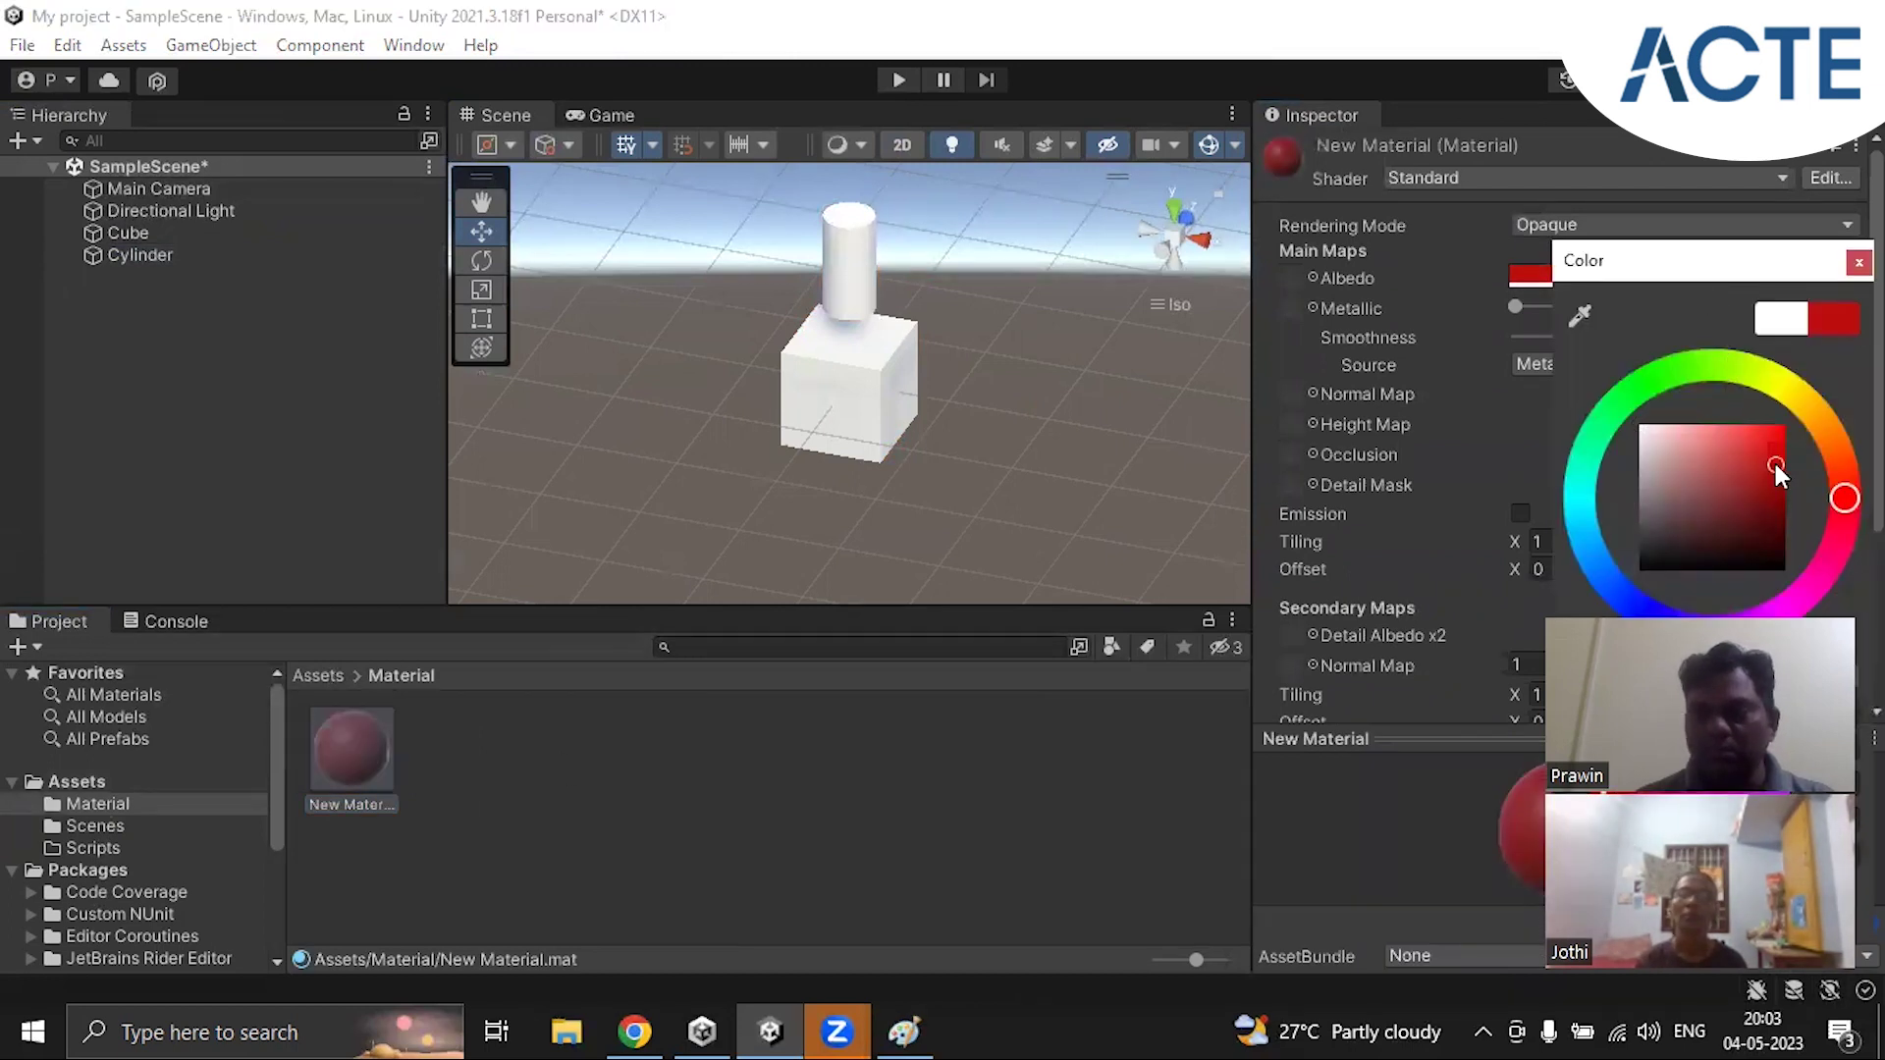
click(1859, 263)
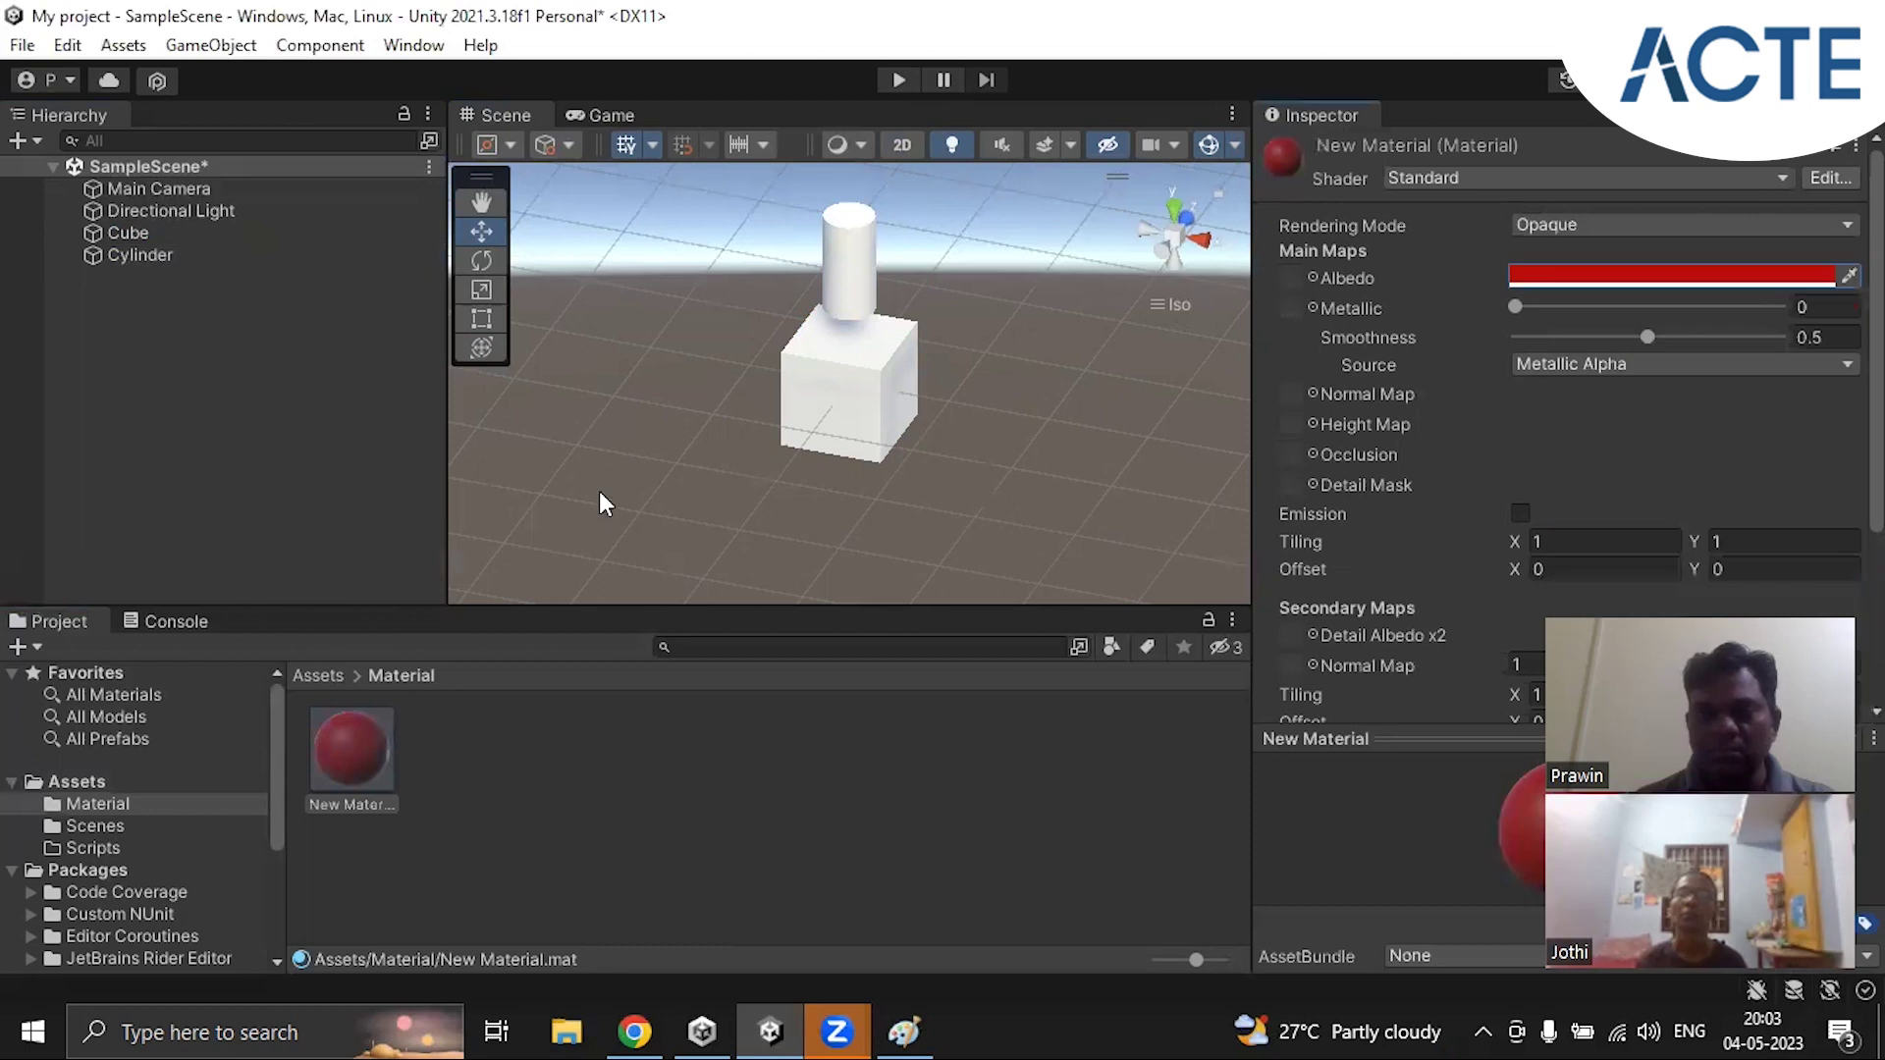
Step: Assign the new material to the Cylinder's Mesh Renderer and check the result in the Game view
click(137, 255)
drag(350, 743, 1619, 495)
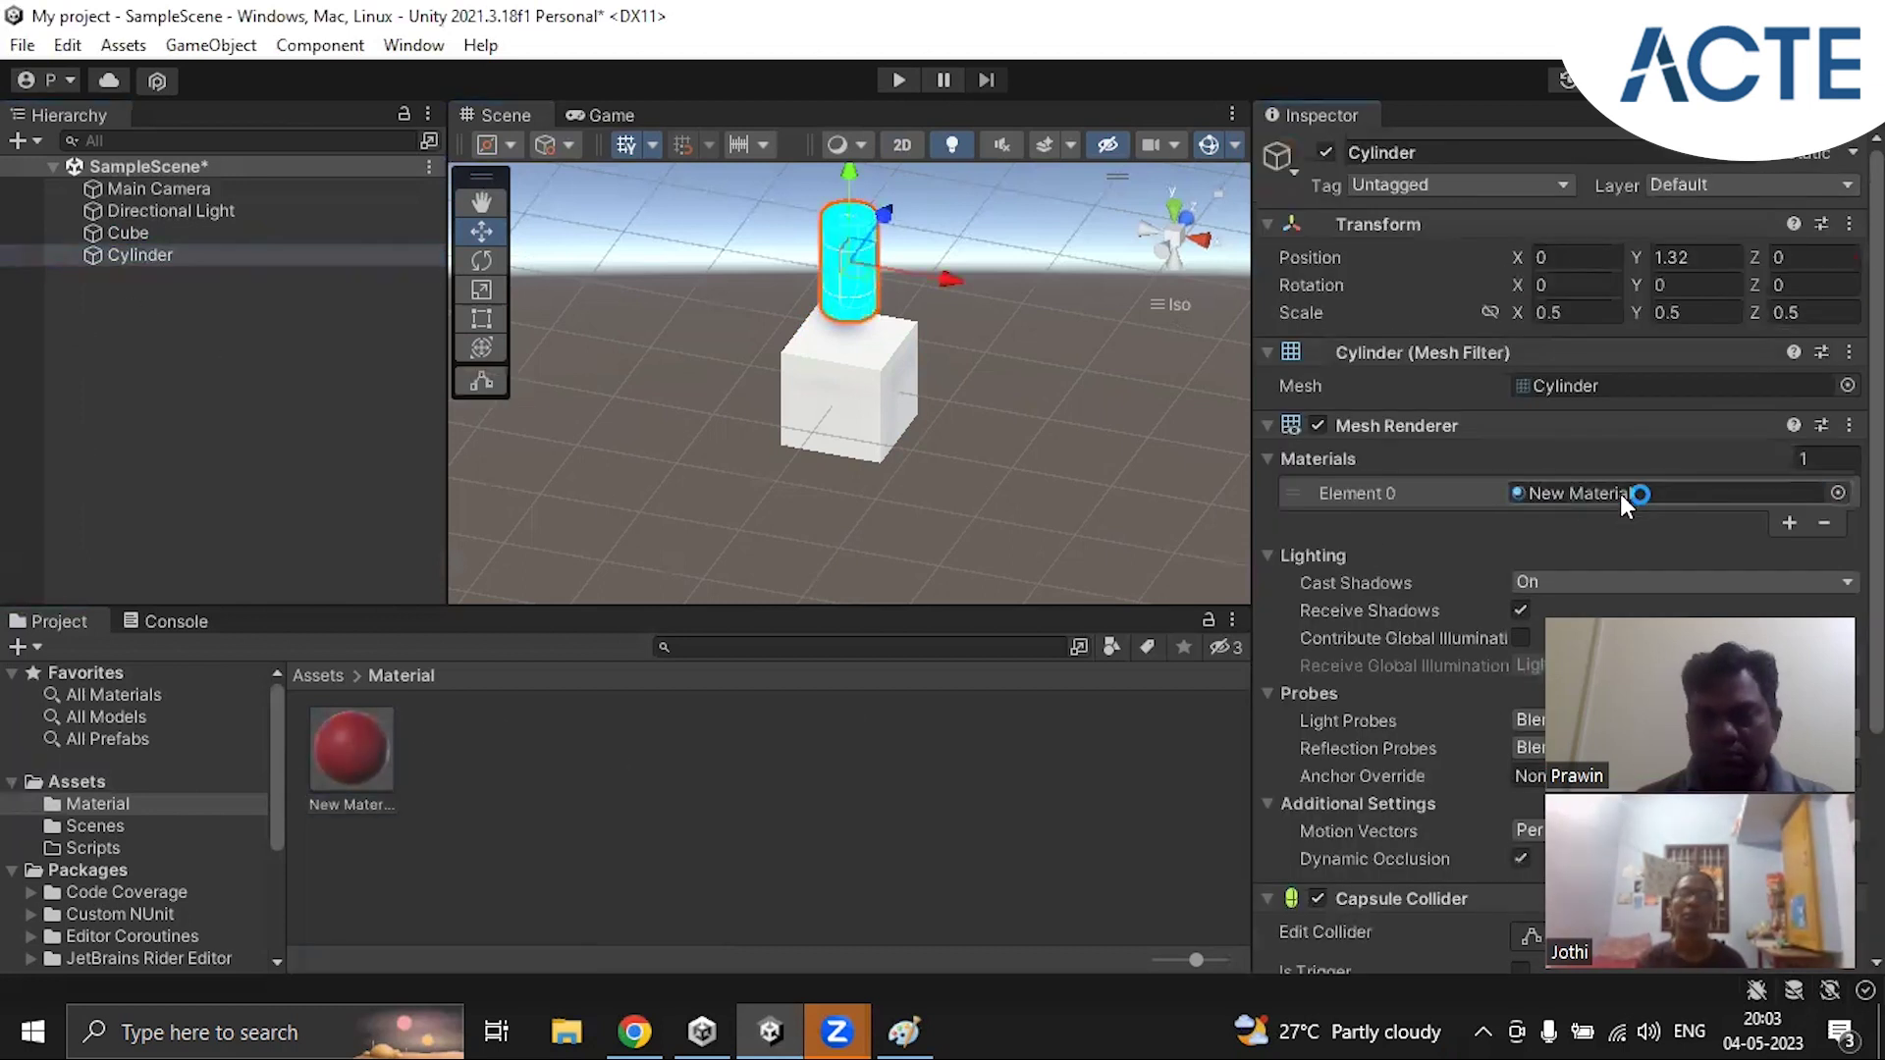
click(971, 446)
click(613, 116)
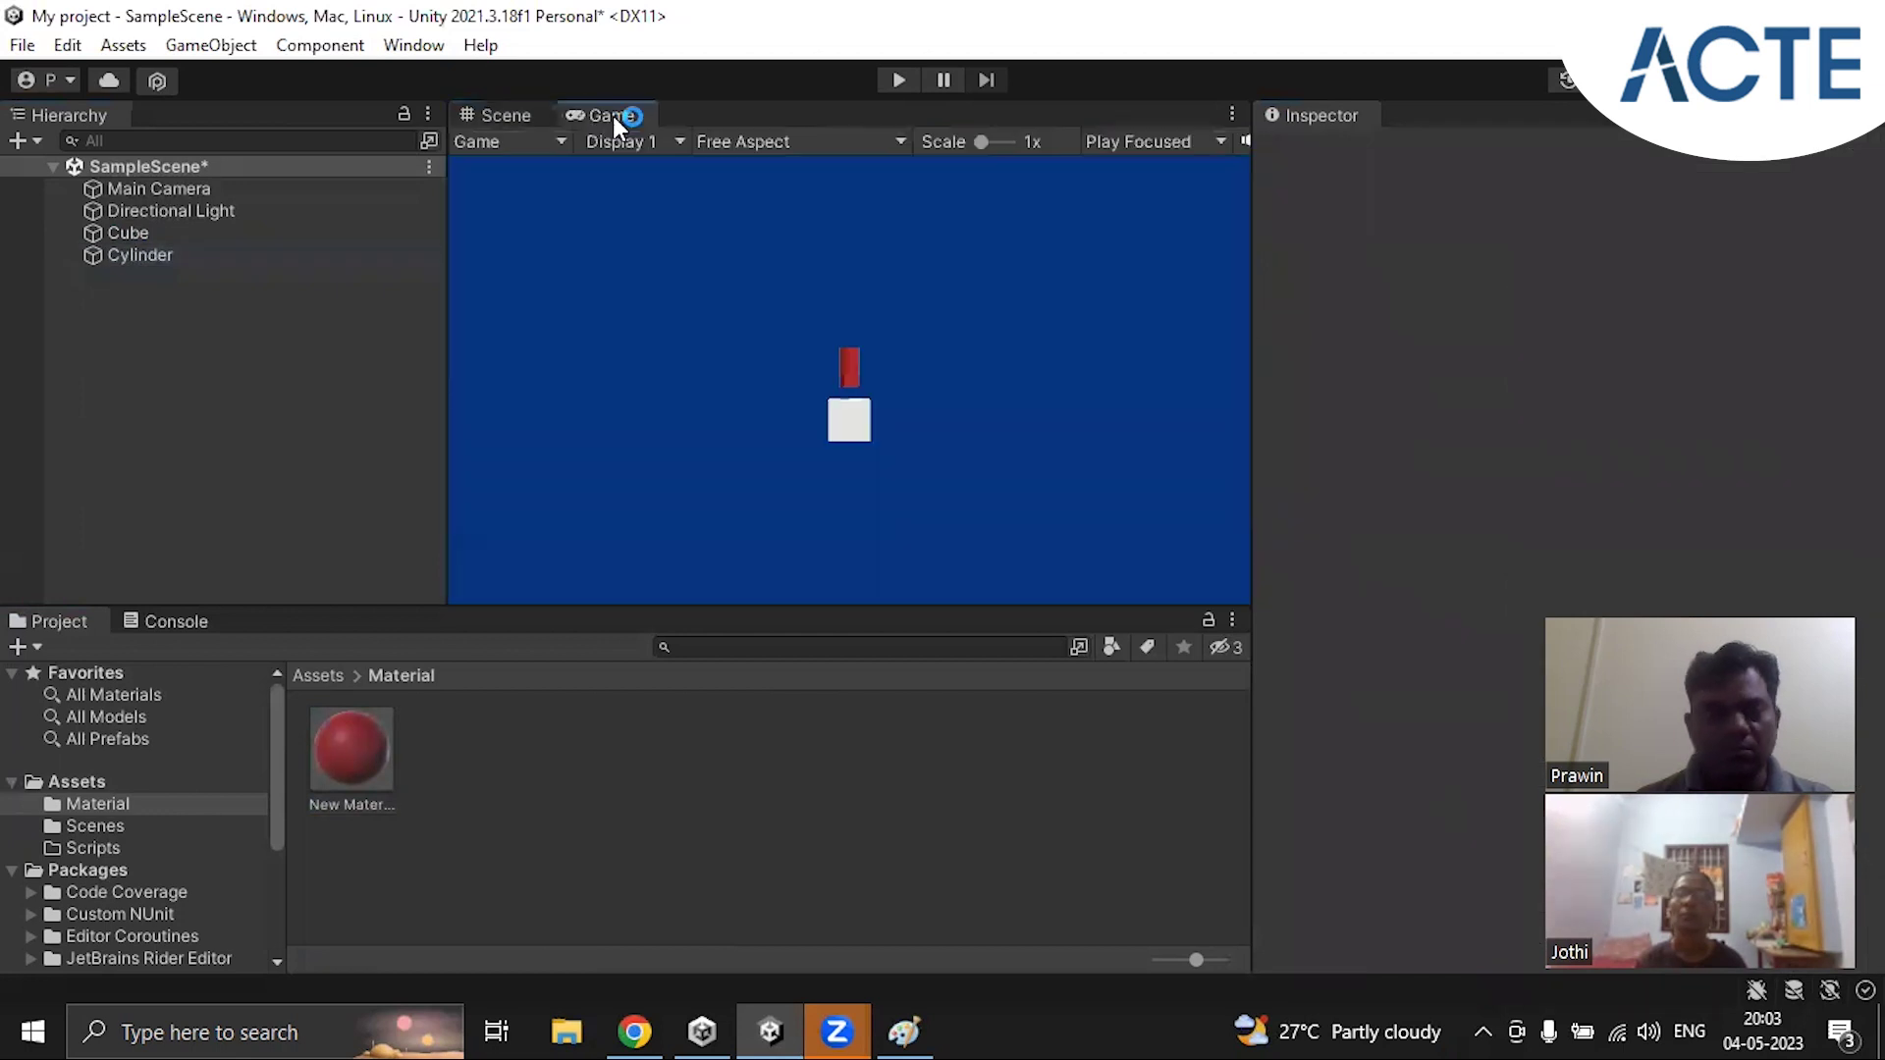
click(504, 118)
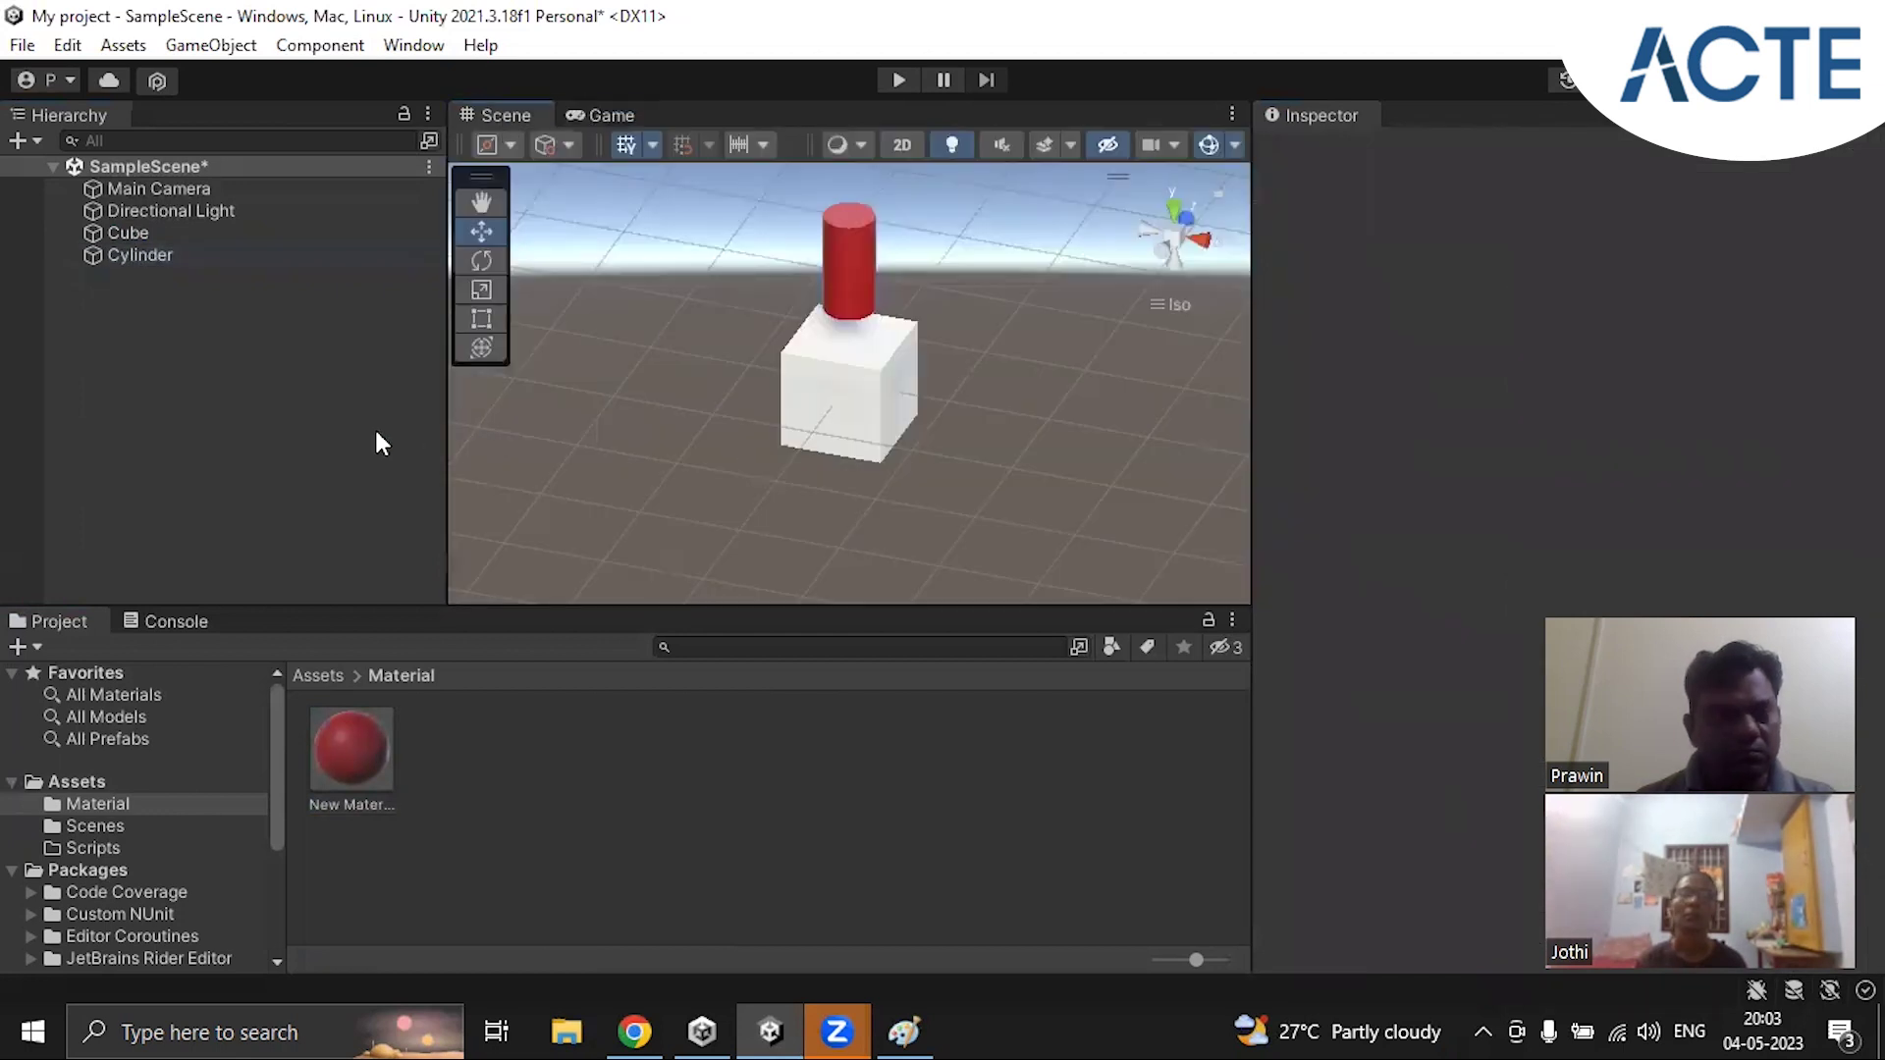
Step: Change the new material's Albedo color to dark blue
click(363, 750)
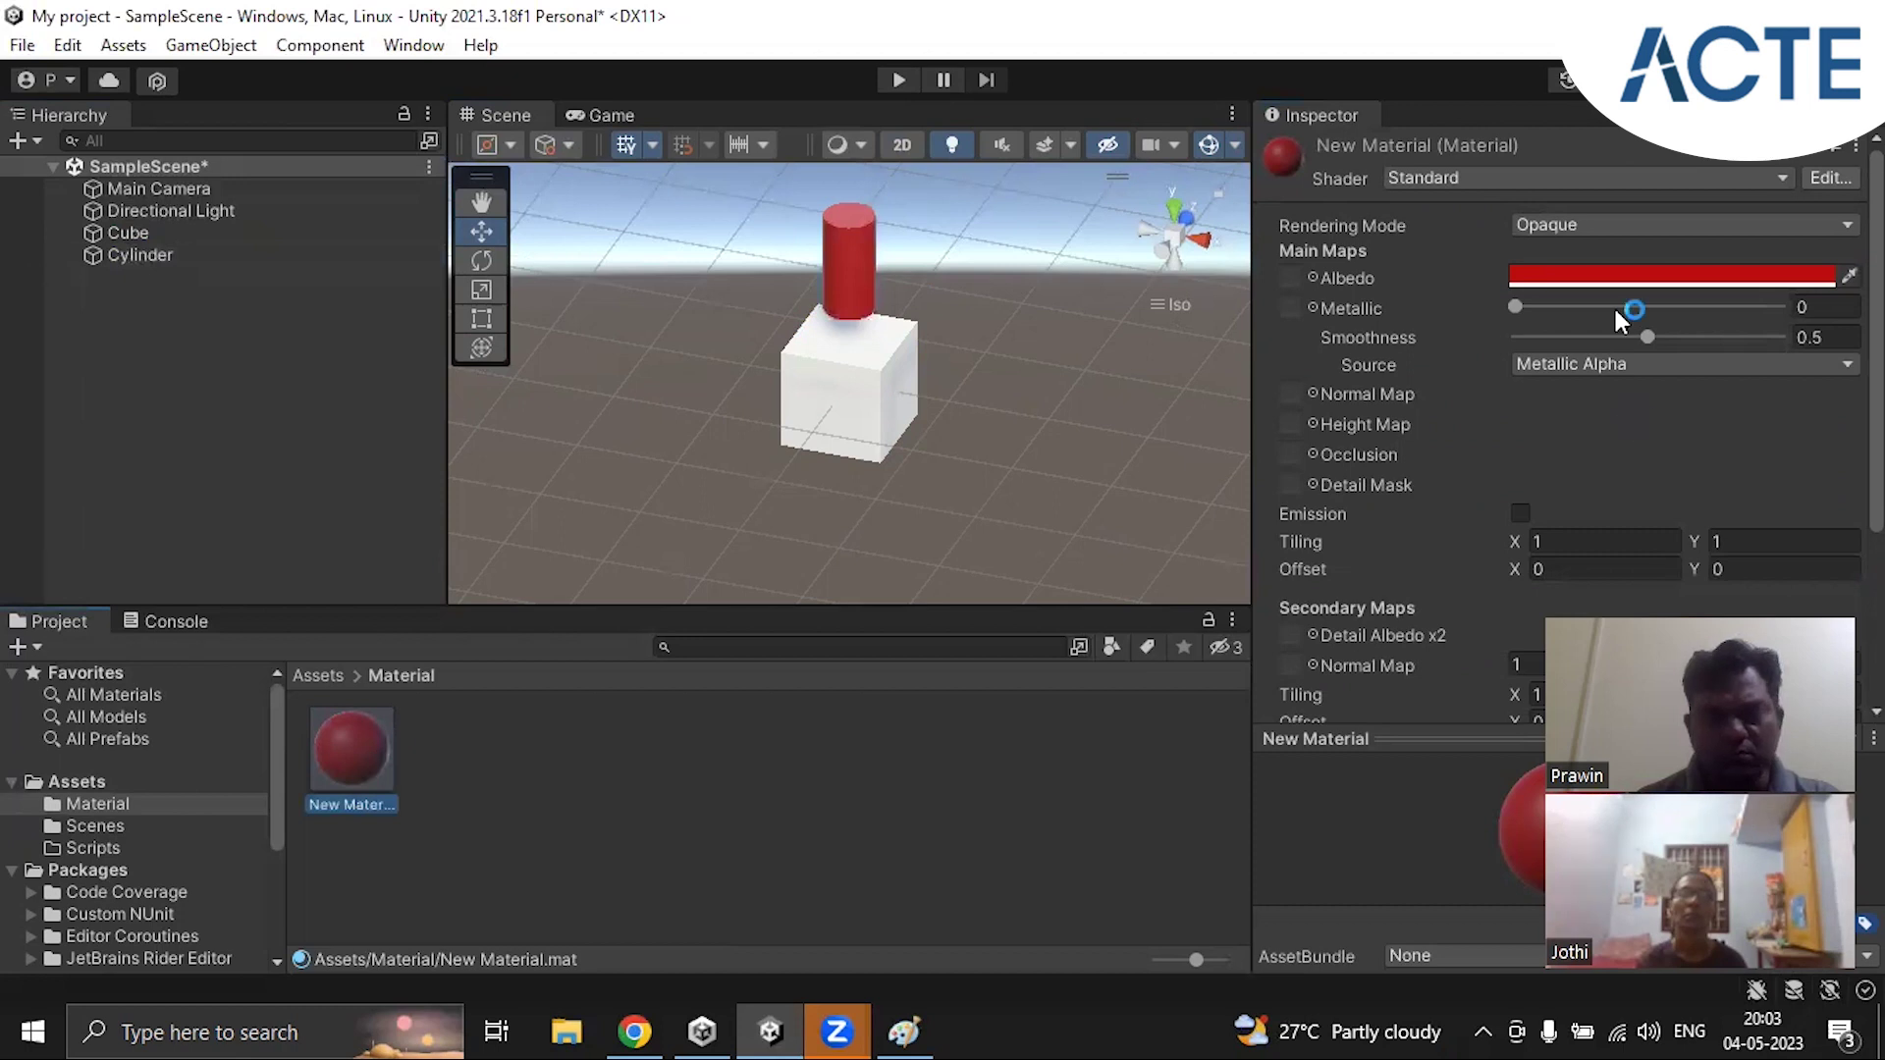
click(1616, 275)
click(1627, 593)
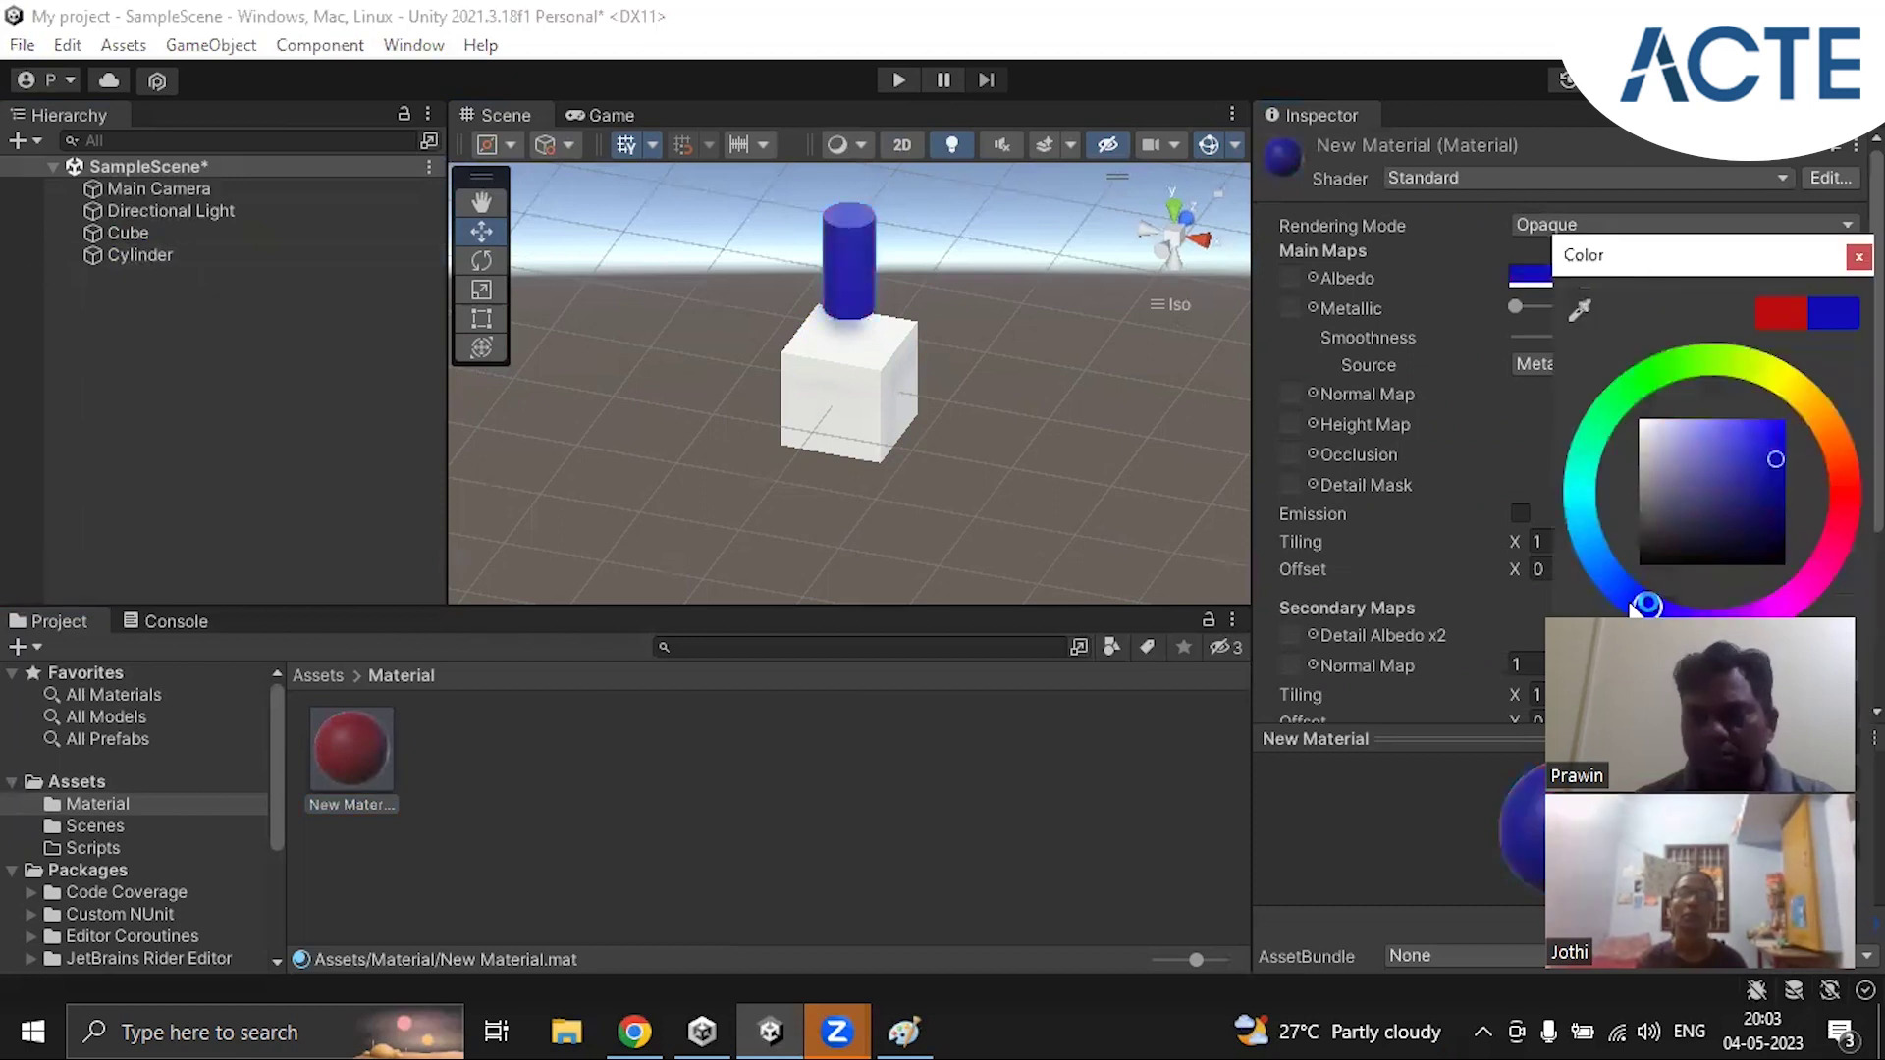
click(1781, 482)
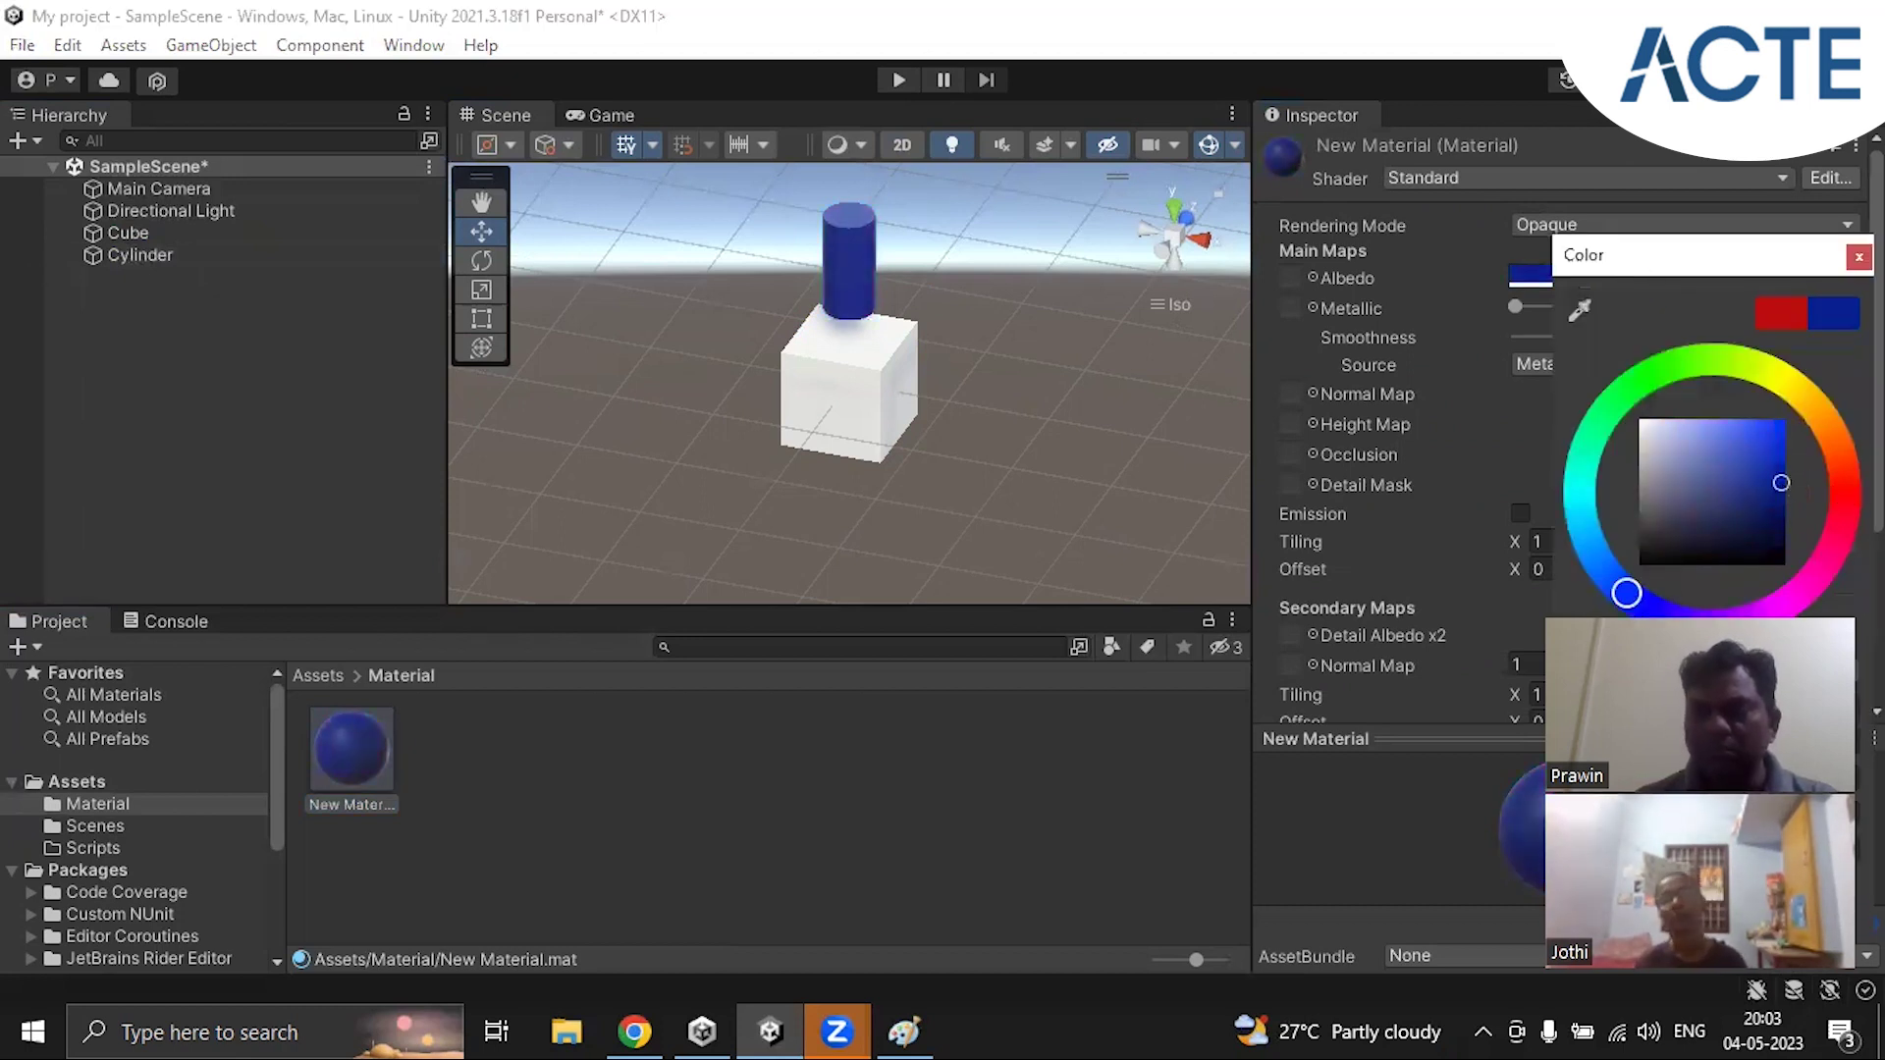
click(1463, 448)
Step: Lower the Cylinder to a Y position of about 0.69 so it sinks into the Cube
click(789, 528)
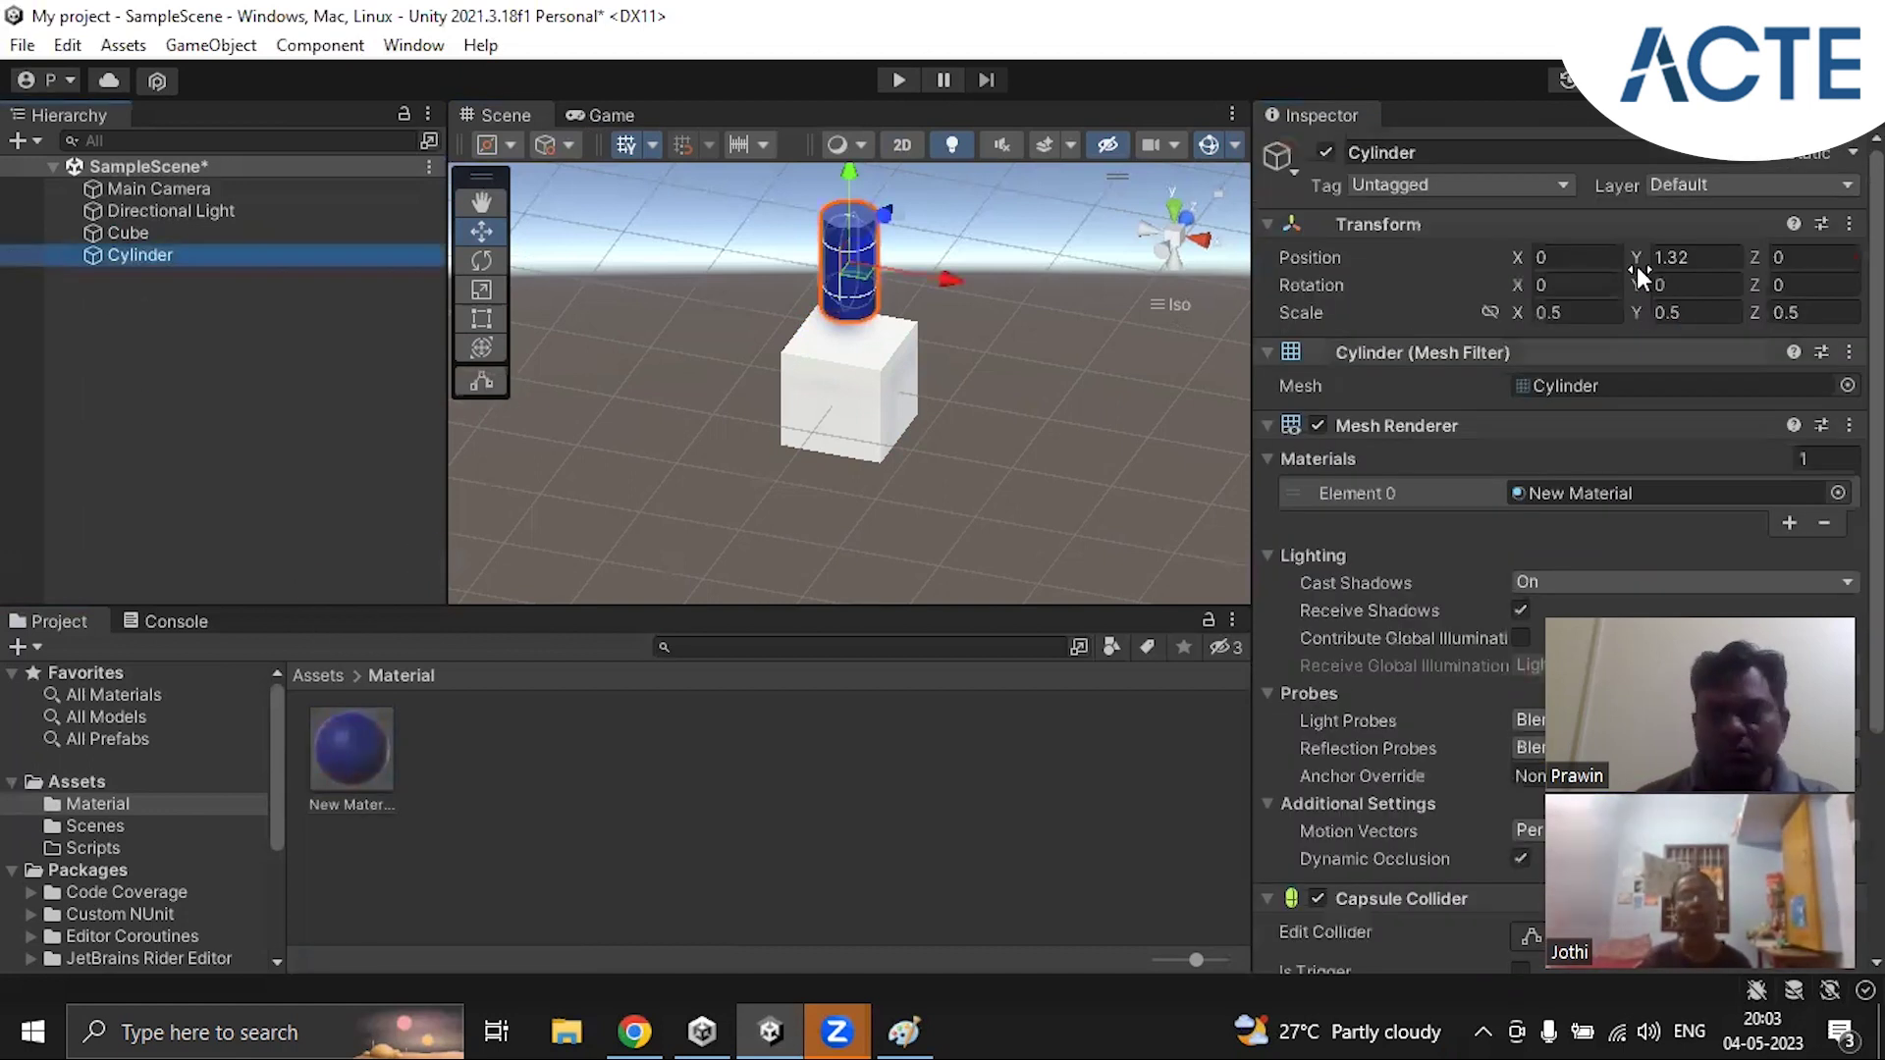
drag(1636, 257, 1599, 251)
click(1016, 507)
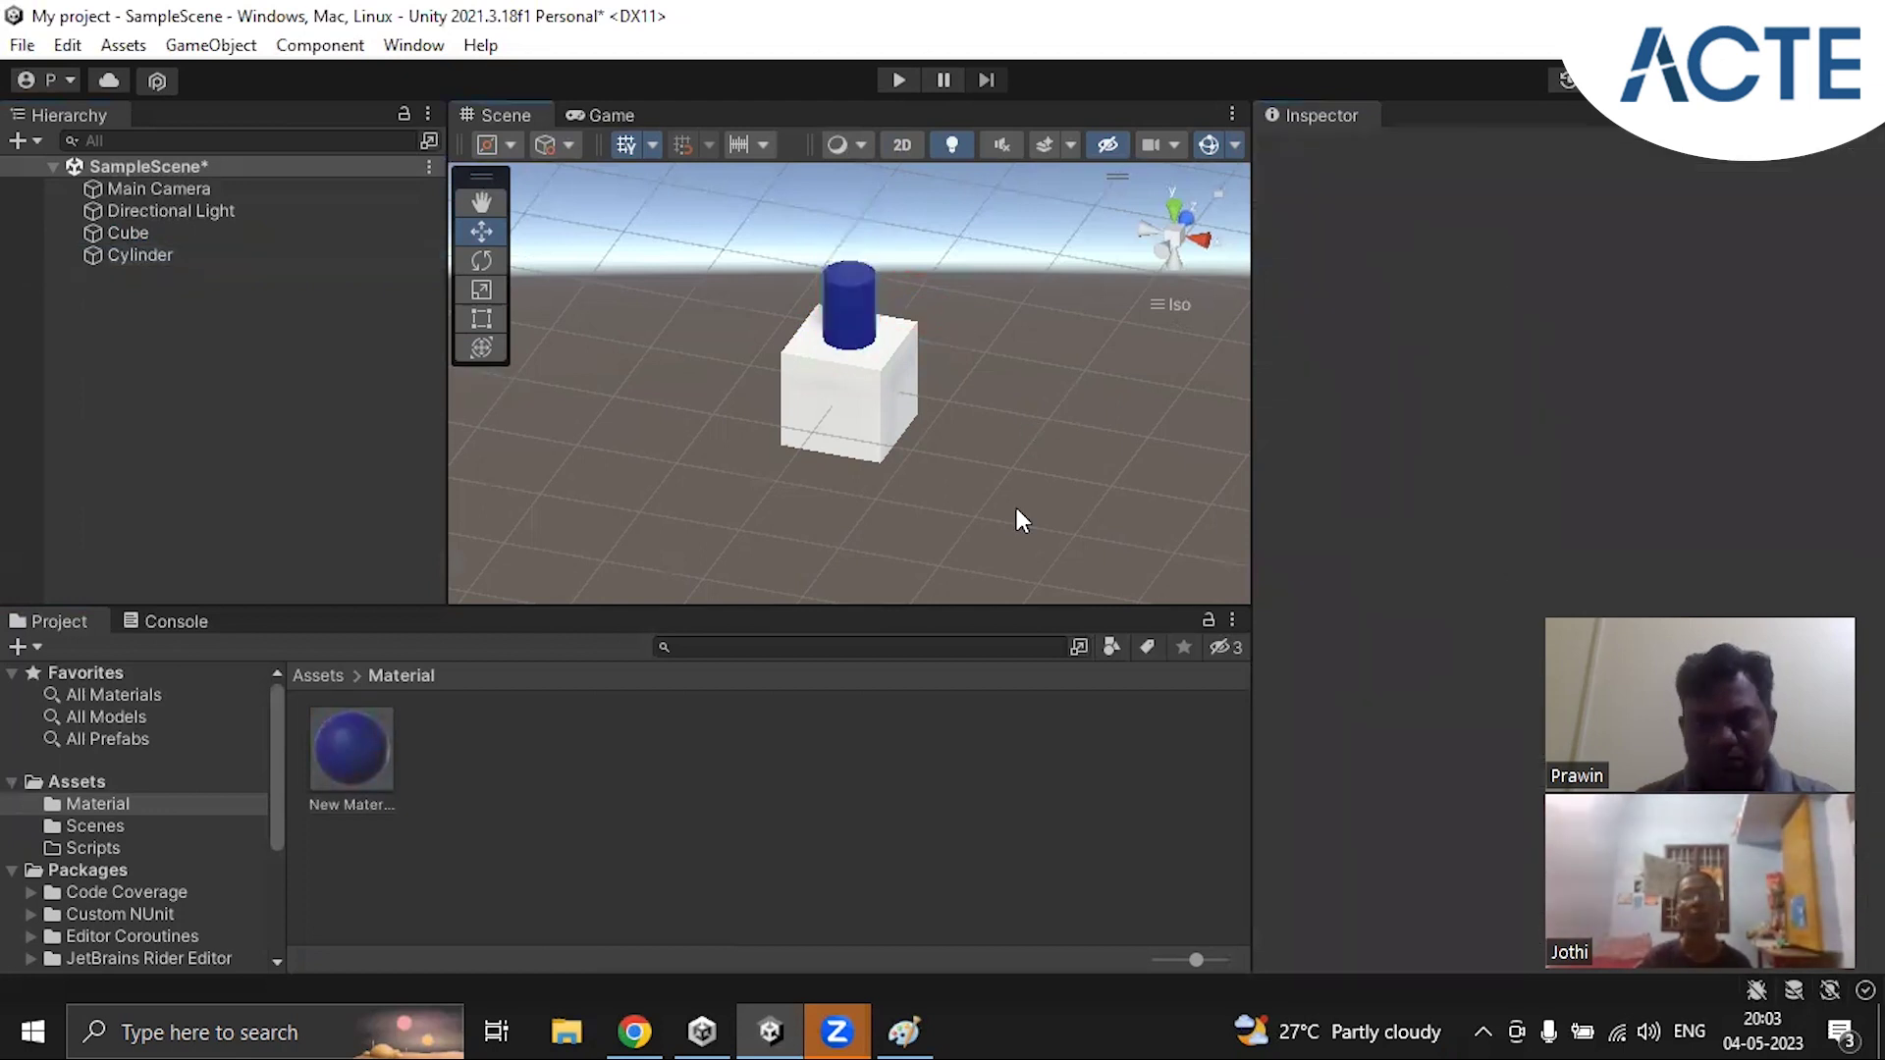
Step: Shift the Cylinder sideways to an X position of about 0.65, leaving the Cube in place
click(167, 259)
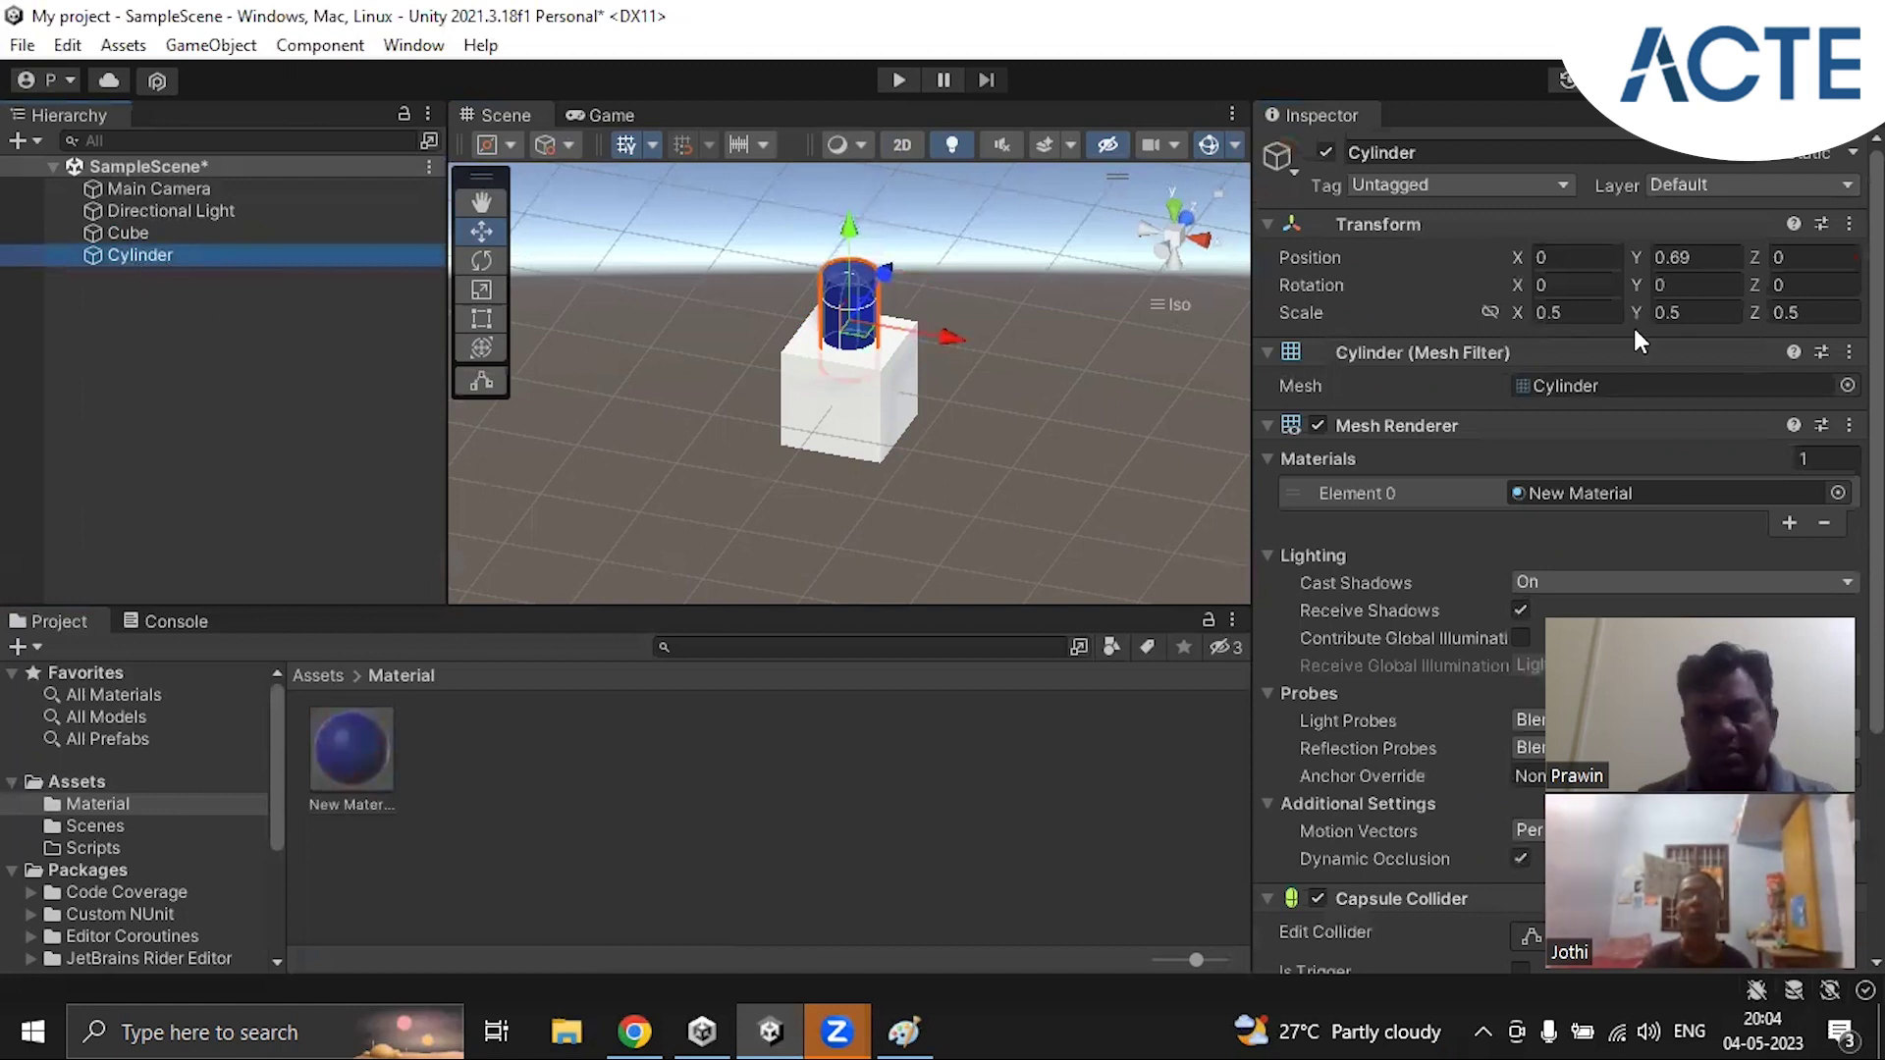
click(1536, 258)
drag(1517, 257, 1551, 297)
Step: Try moving the Cube on its own to an X position of about 0.19, and restore its X position to 0
click(158, 236)
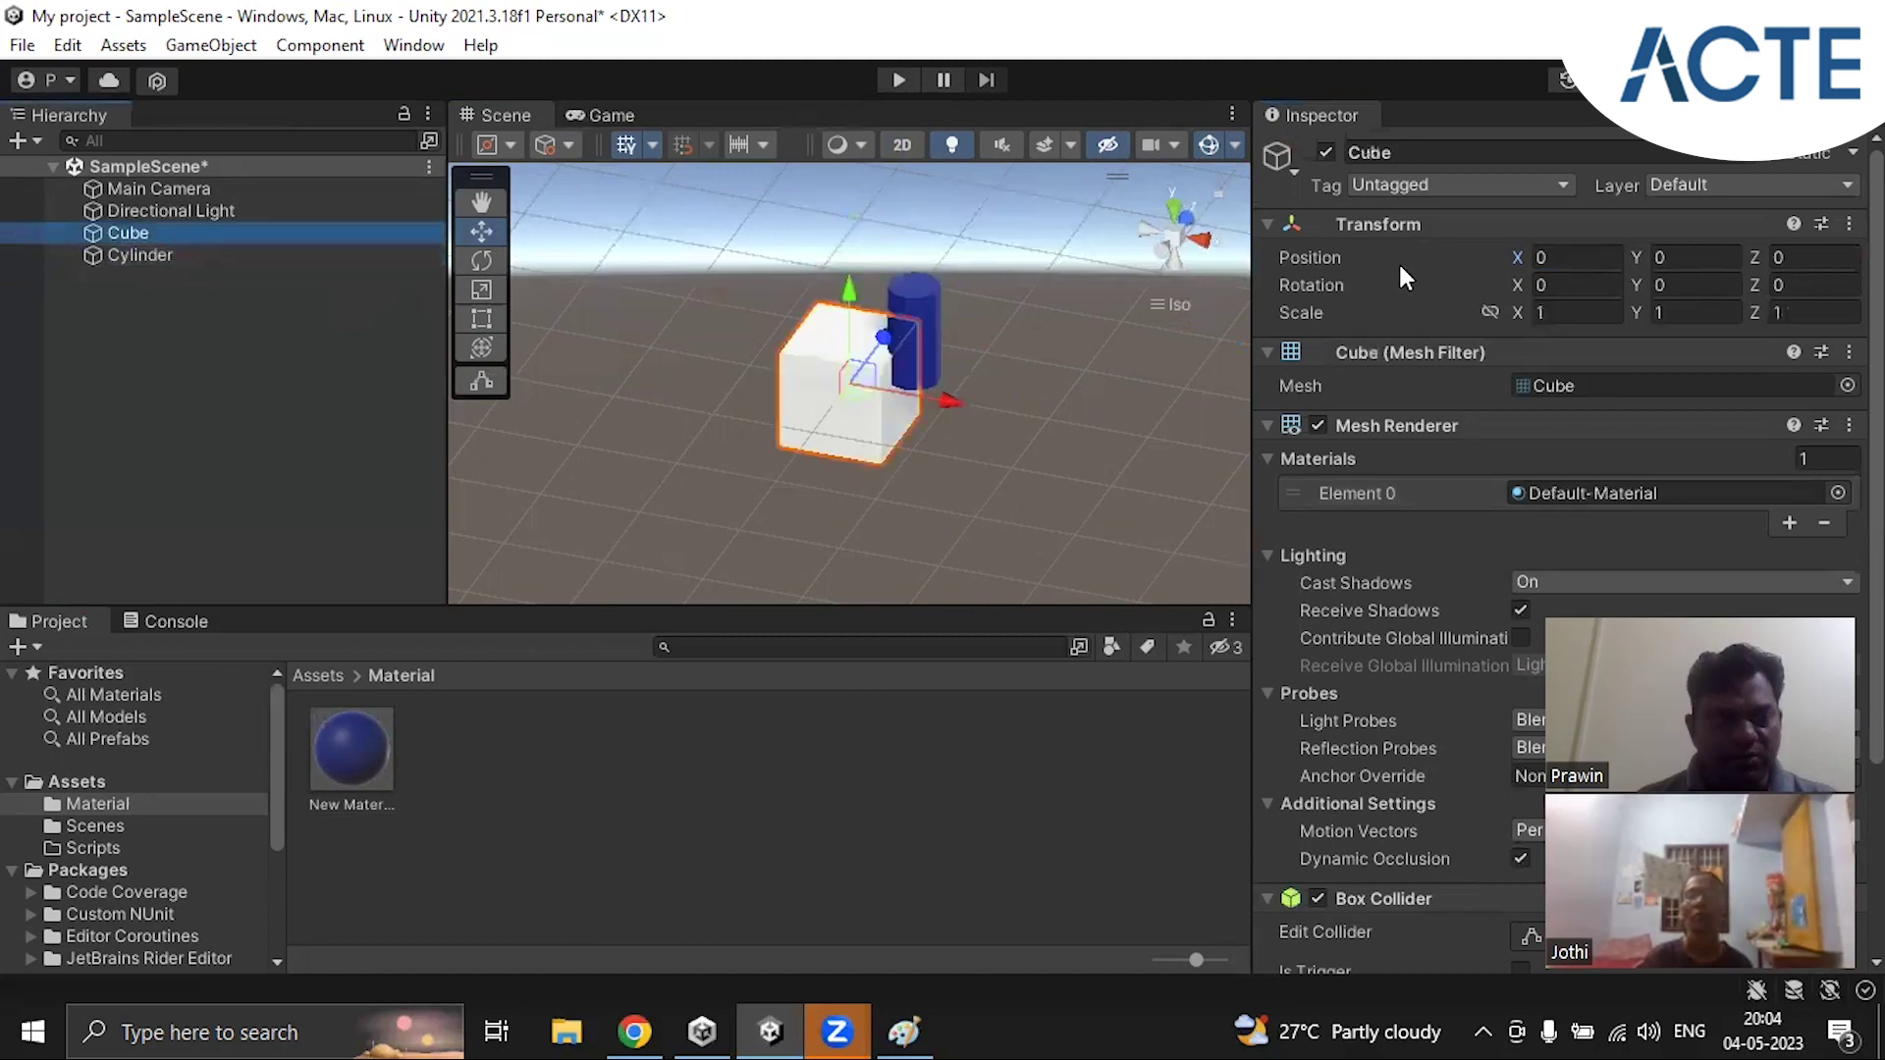
click(1608, 257)
mouse_move(1633, 265)
mouse_down()
mouse_move(1552, 267)
mouse_move(1639, 265)
mouse_up()
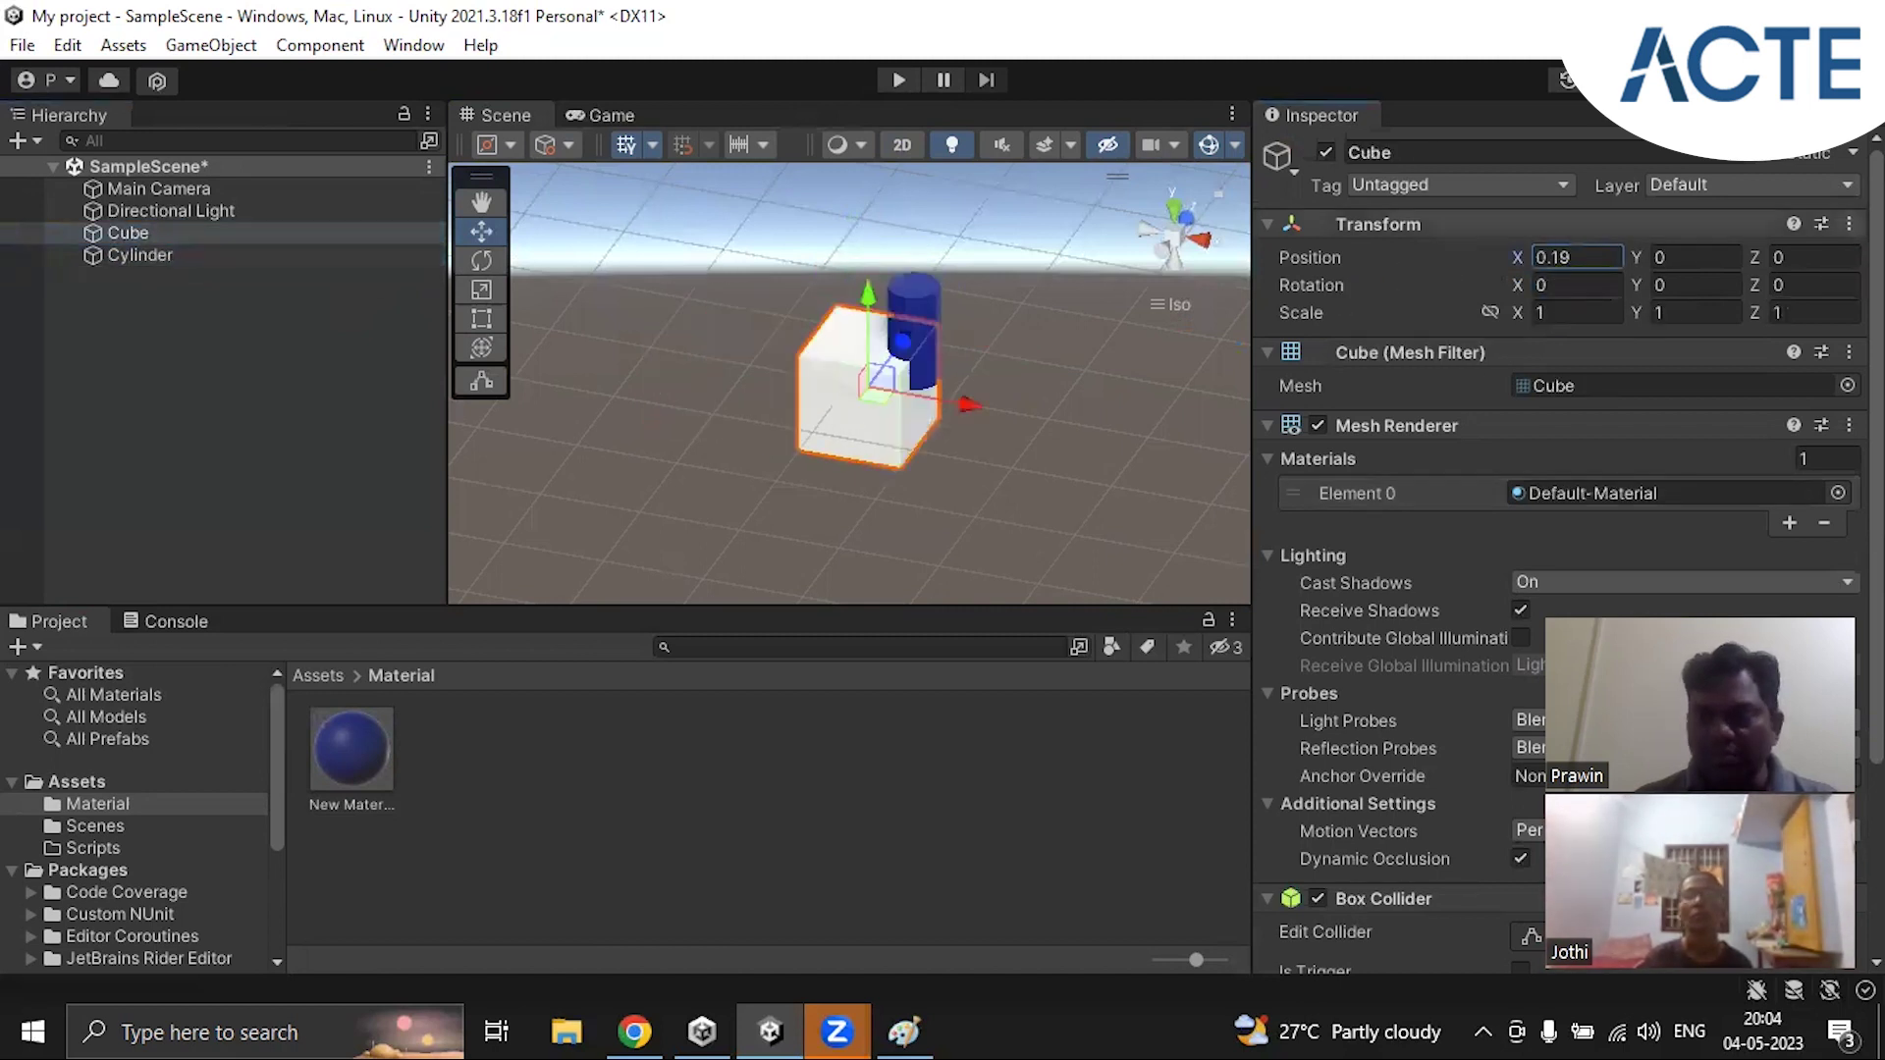
right_click(1639, 258)
click(1682, 259)
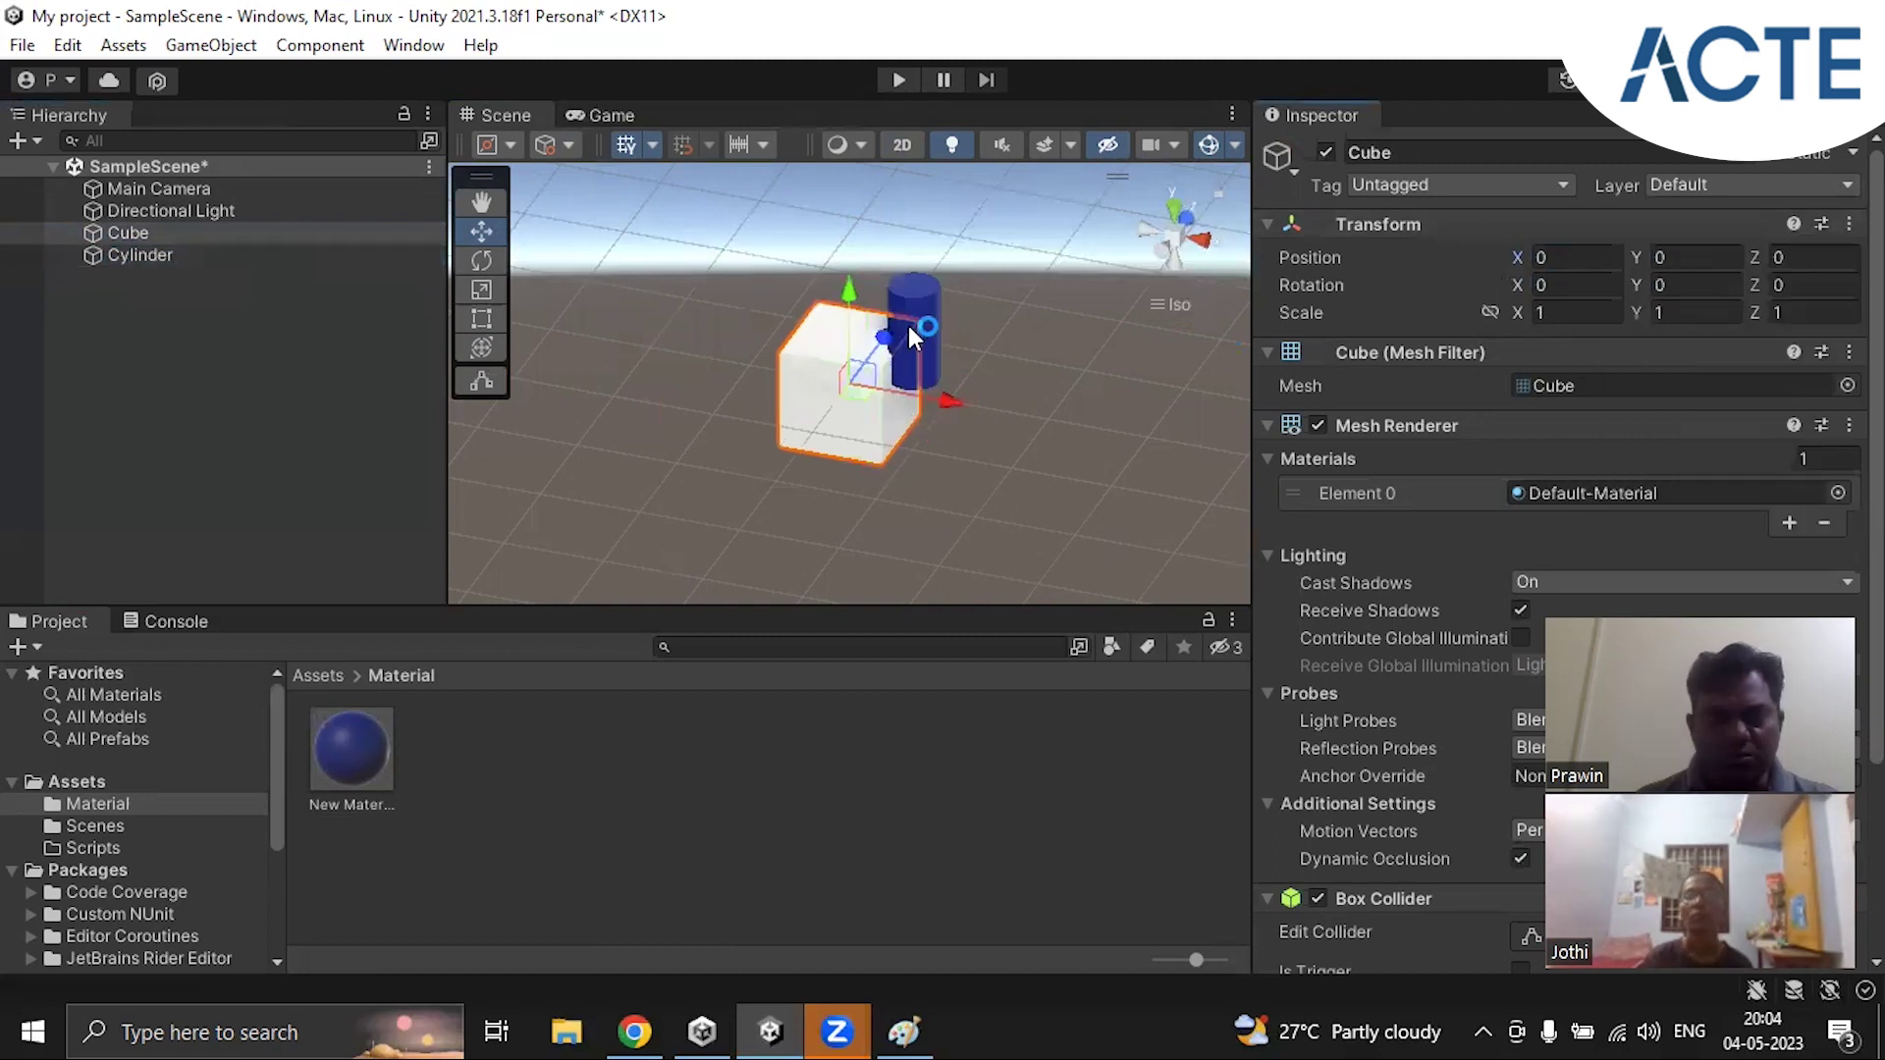
Step: Bring the Cylinder back over the Cube at an X position of about 0.08
click(265, 259)
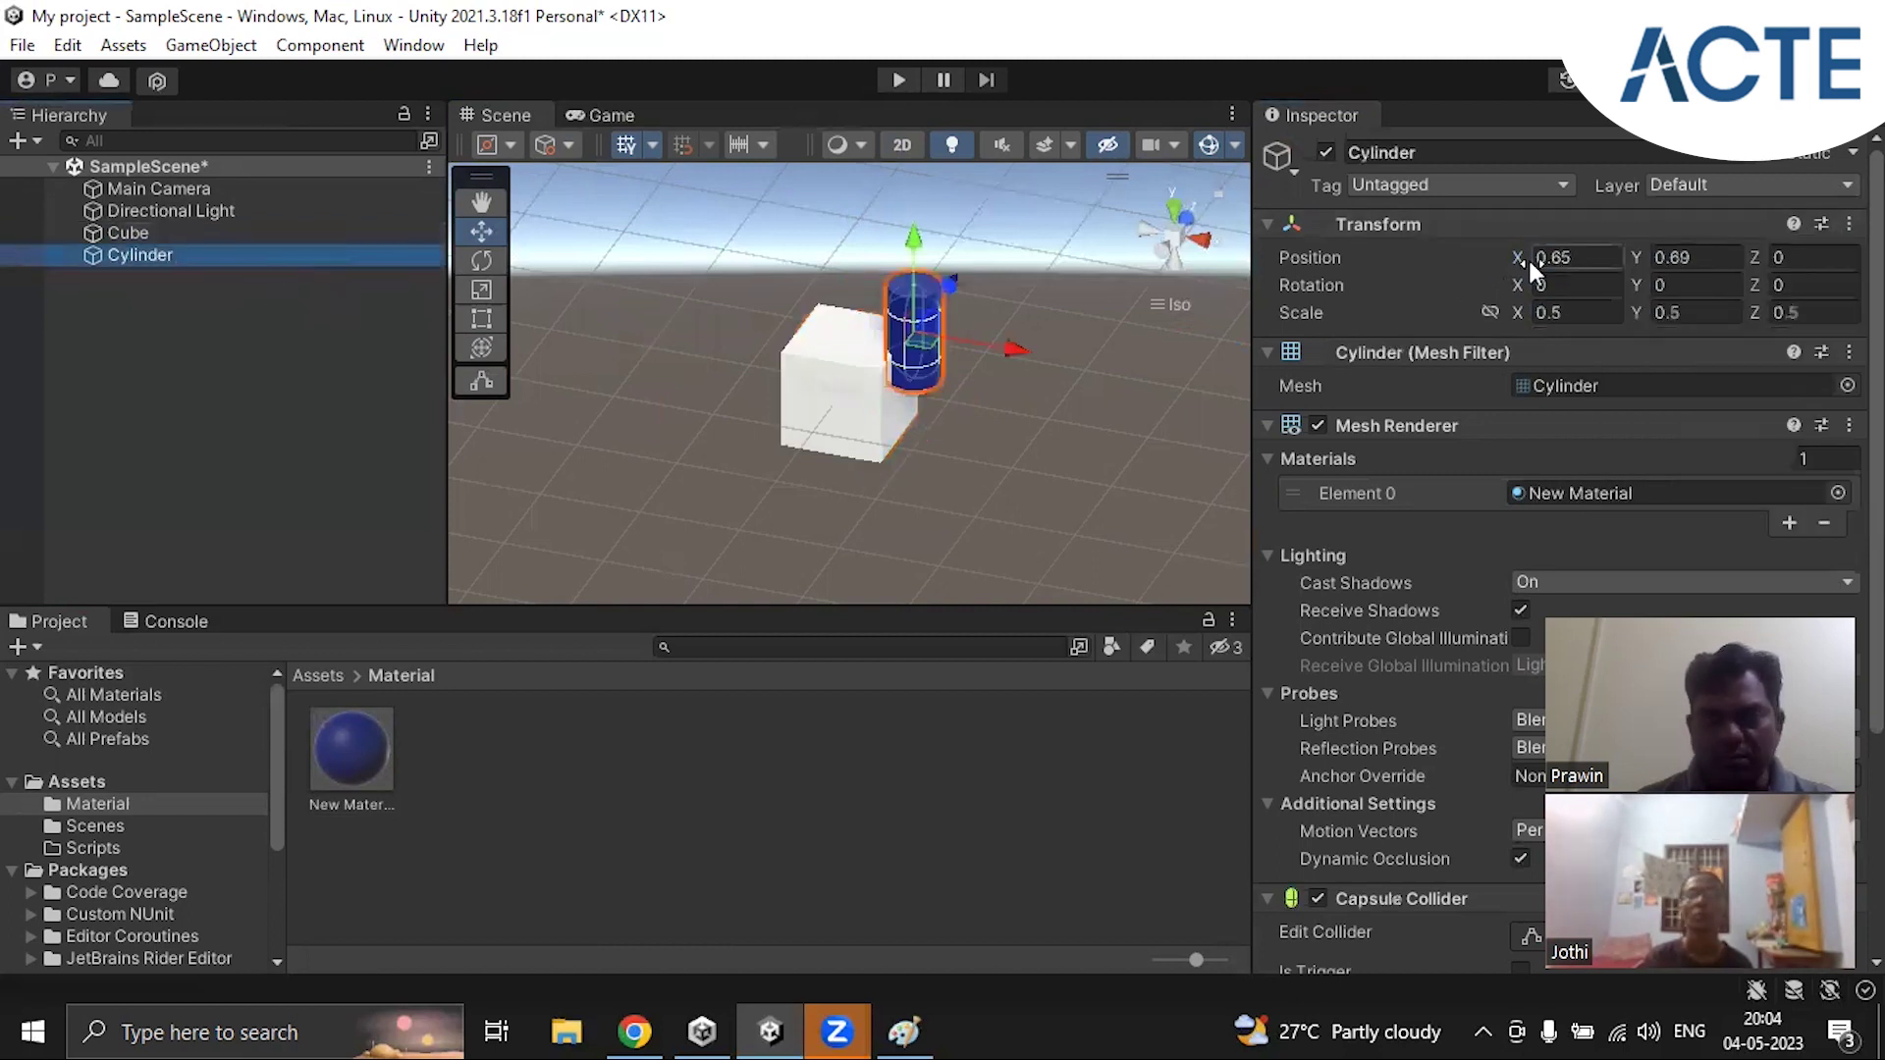
drag(1506, 255, 1486, 249)
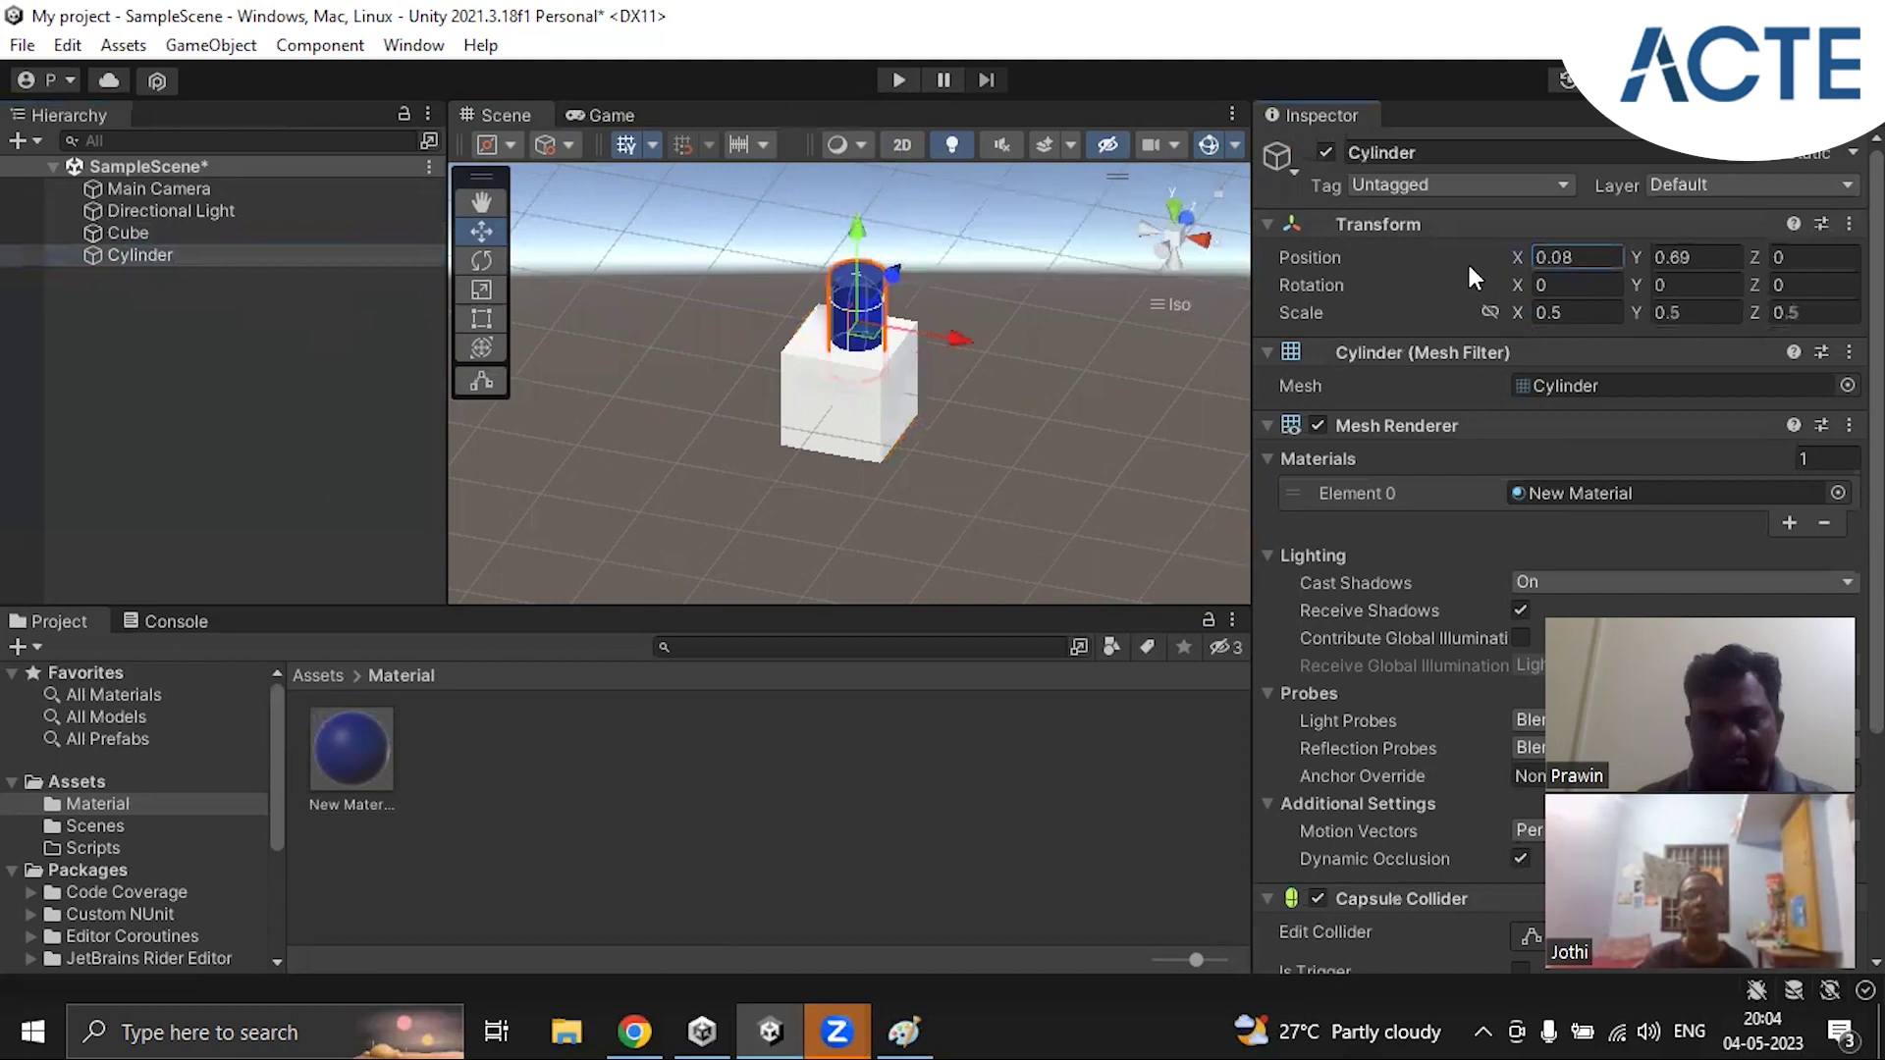
click(172, 335)
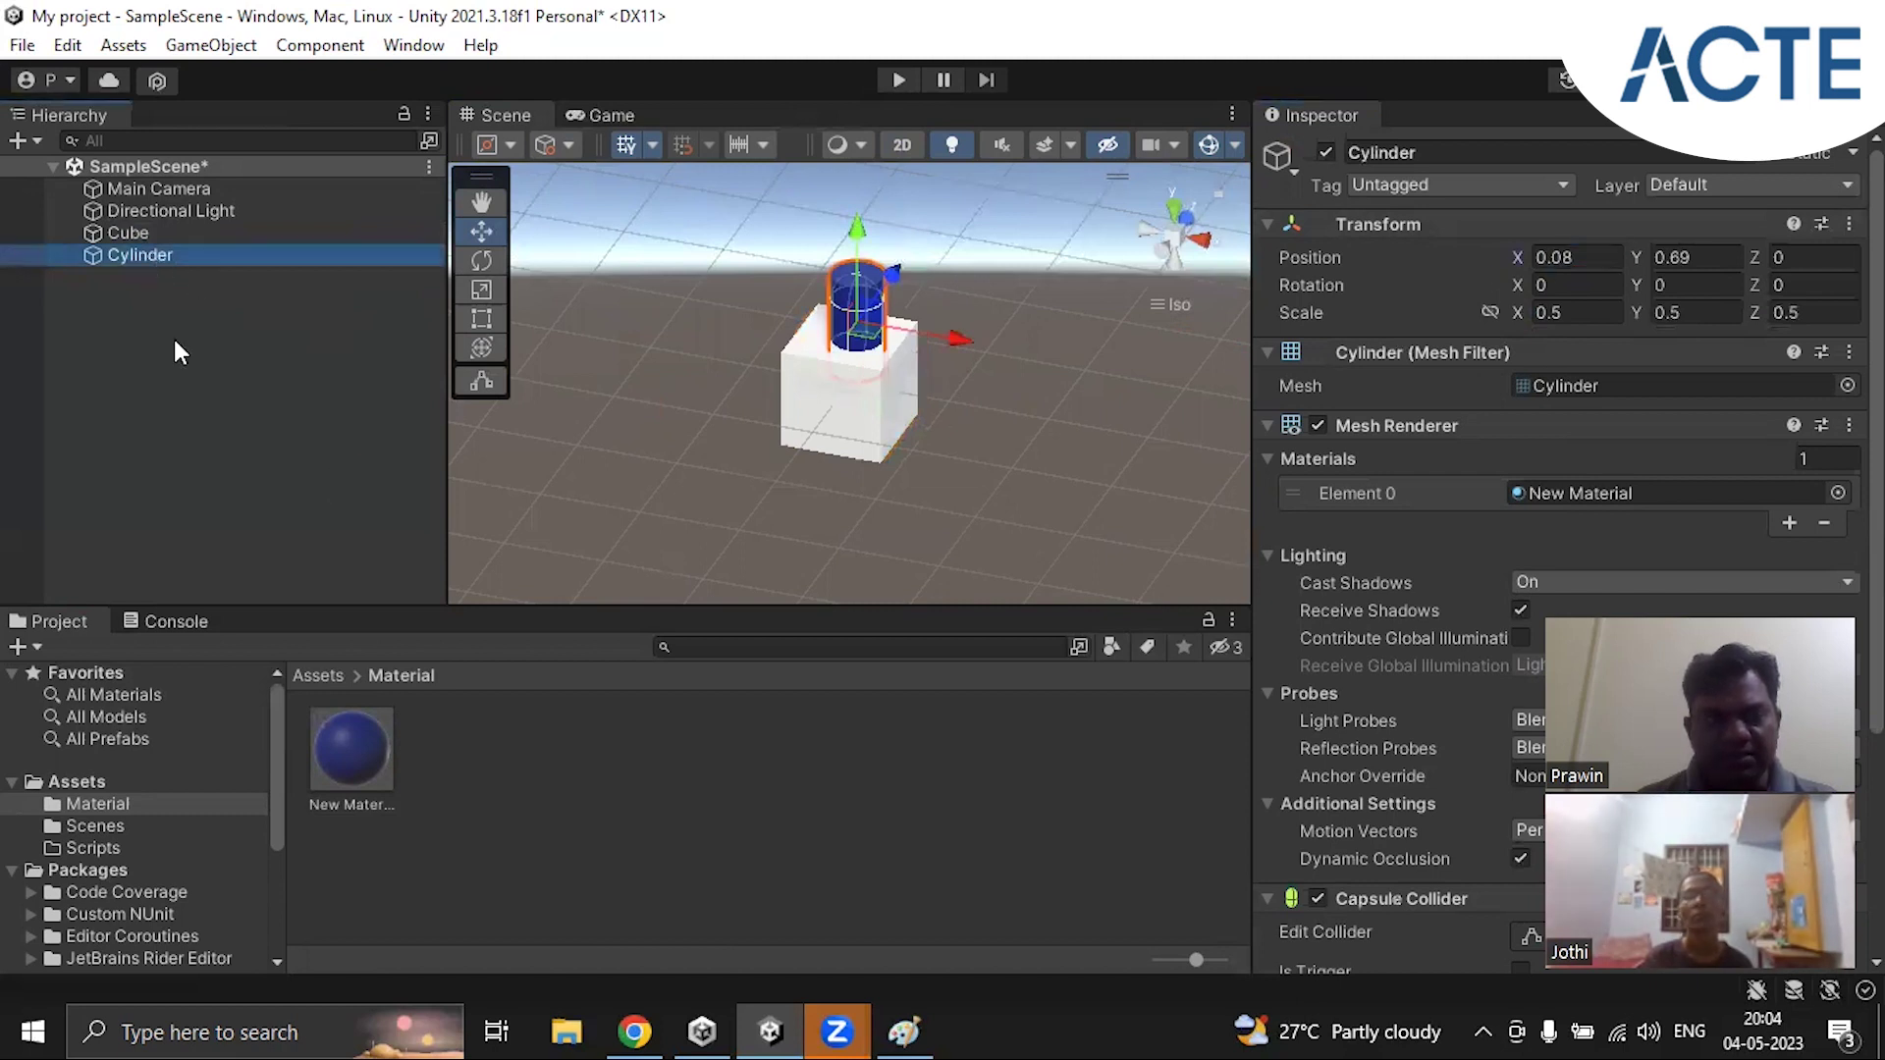
Step: Compare the separate Cube and Cylinder objects, and make the Cylinder a child of the Cube
click(145, 237)
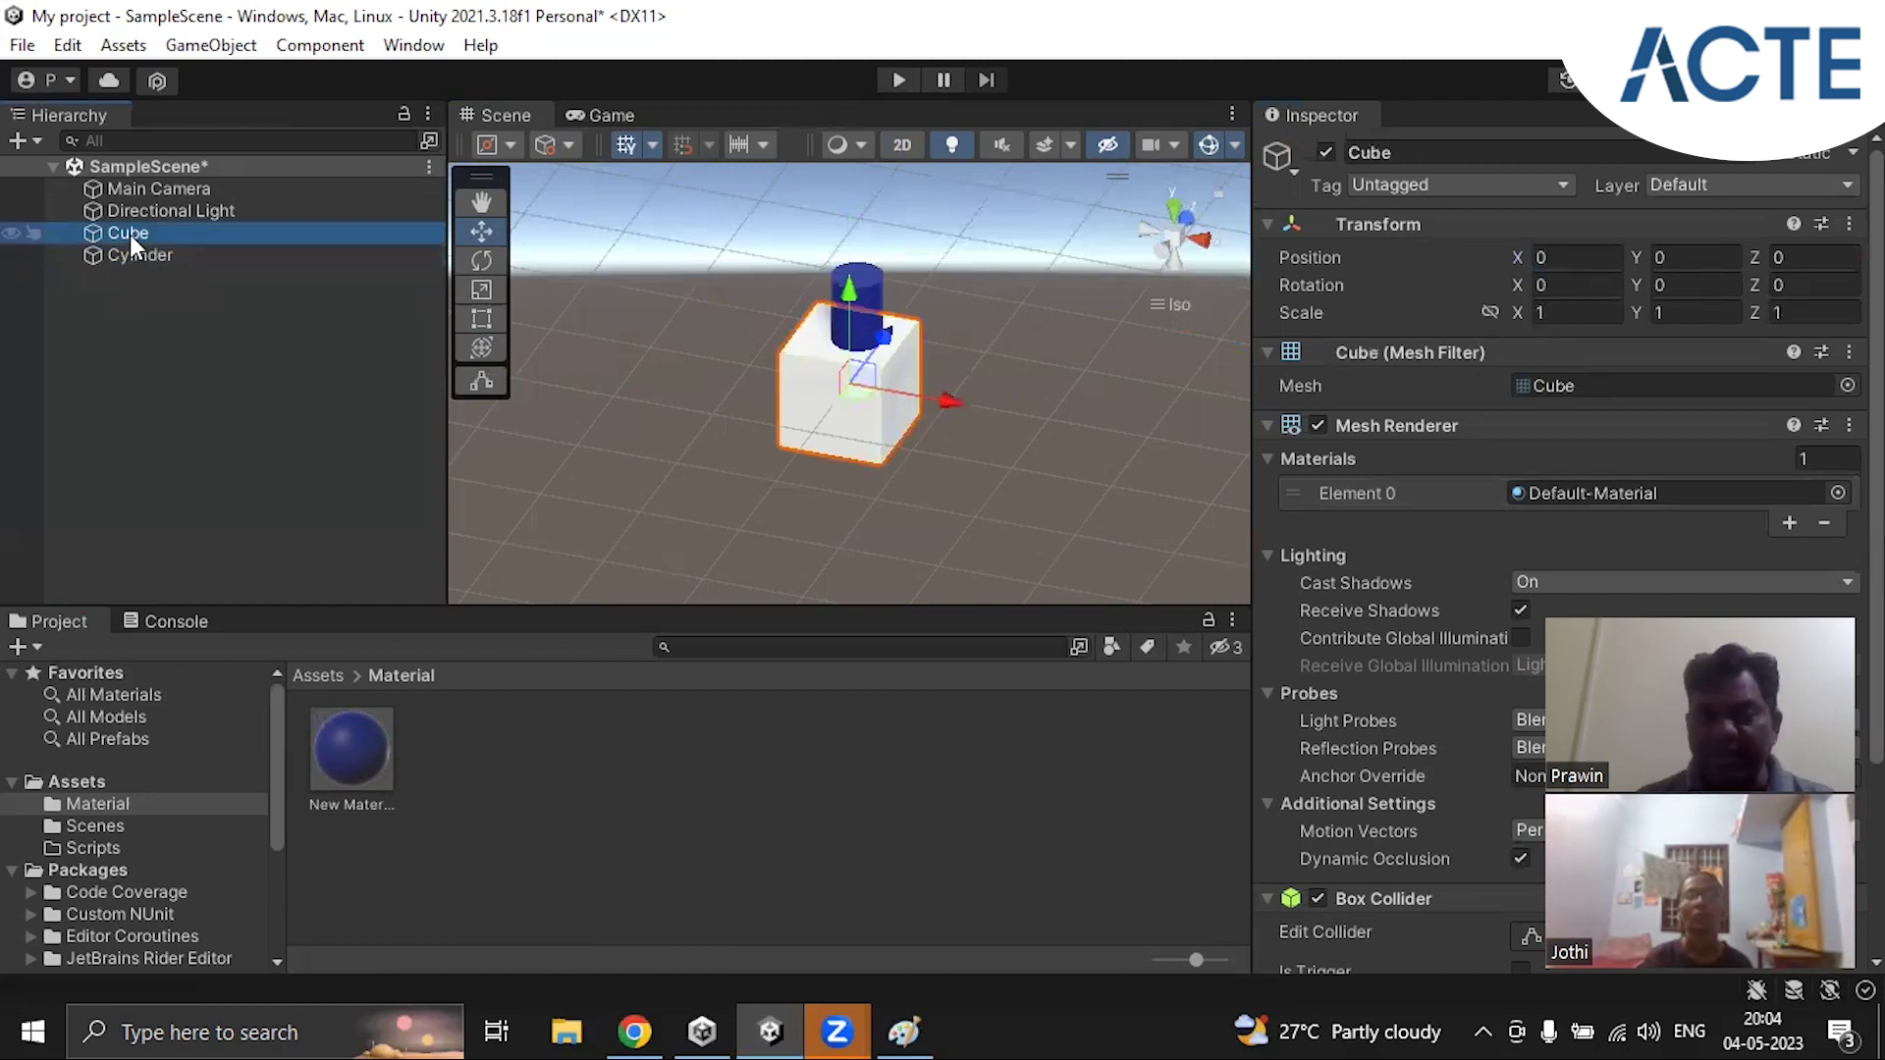
click(163, 260)
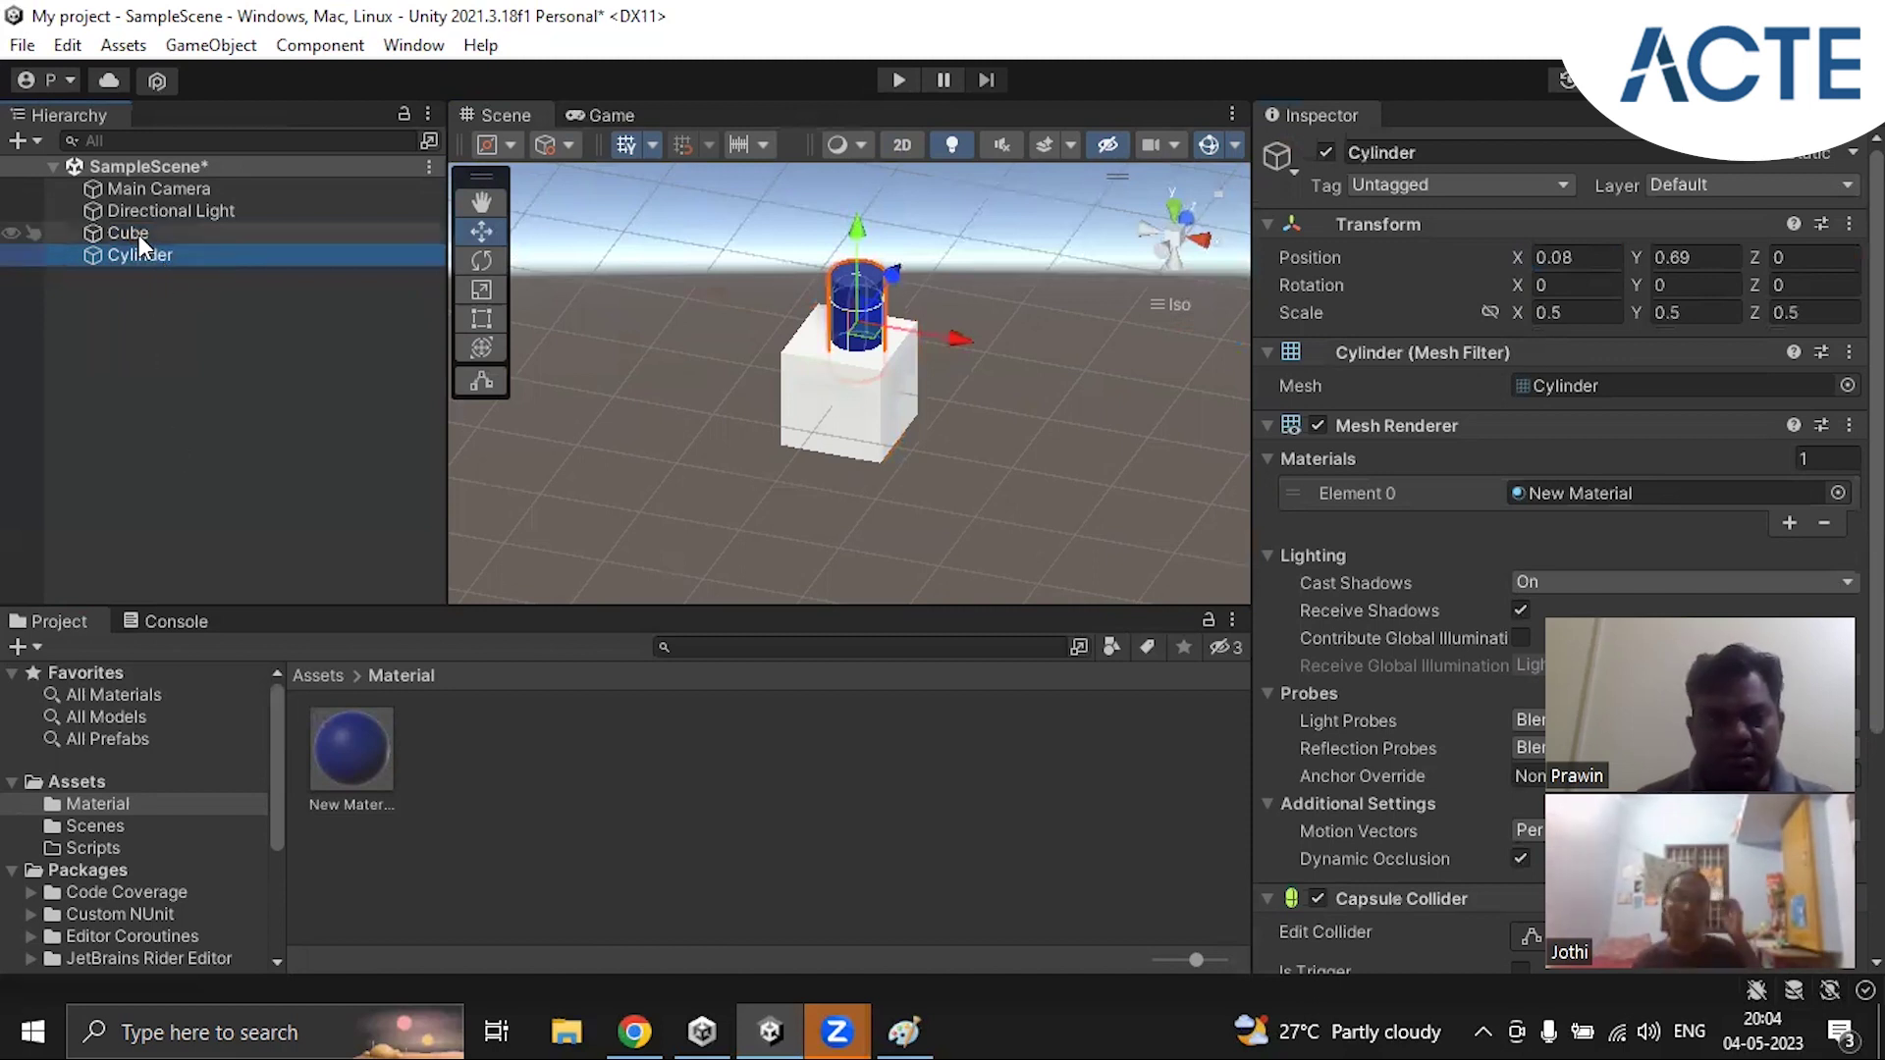
click(138, 233)
click(149, 256)
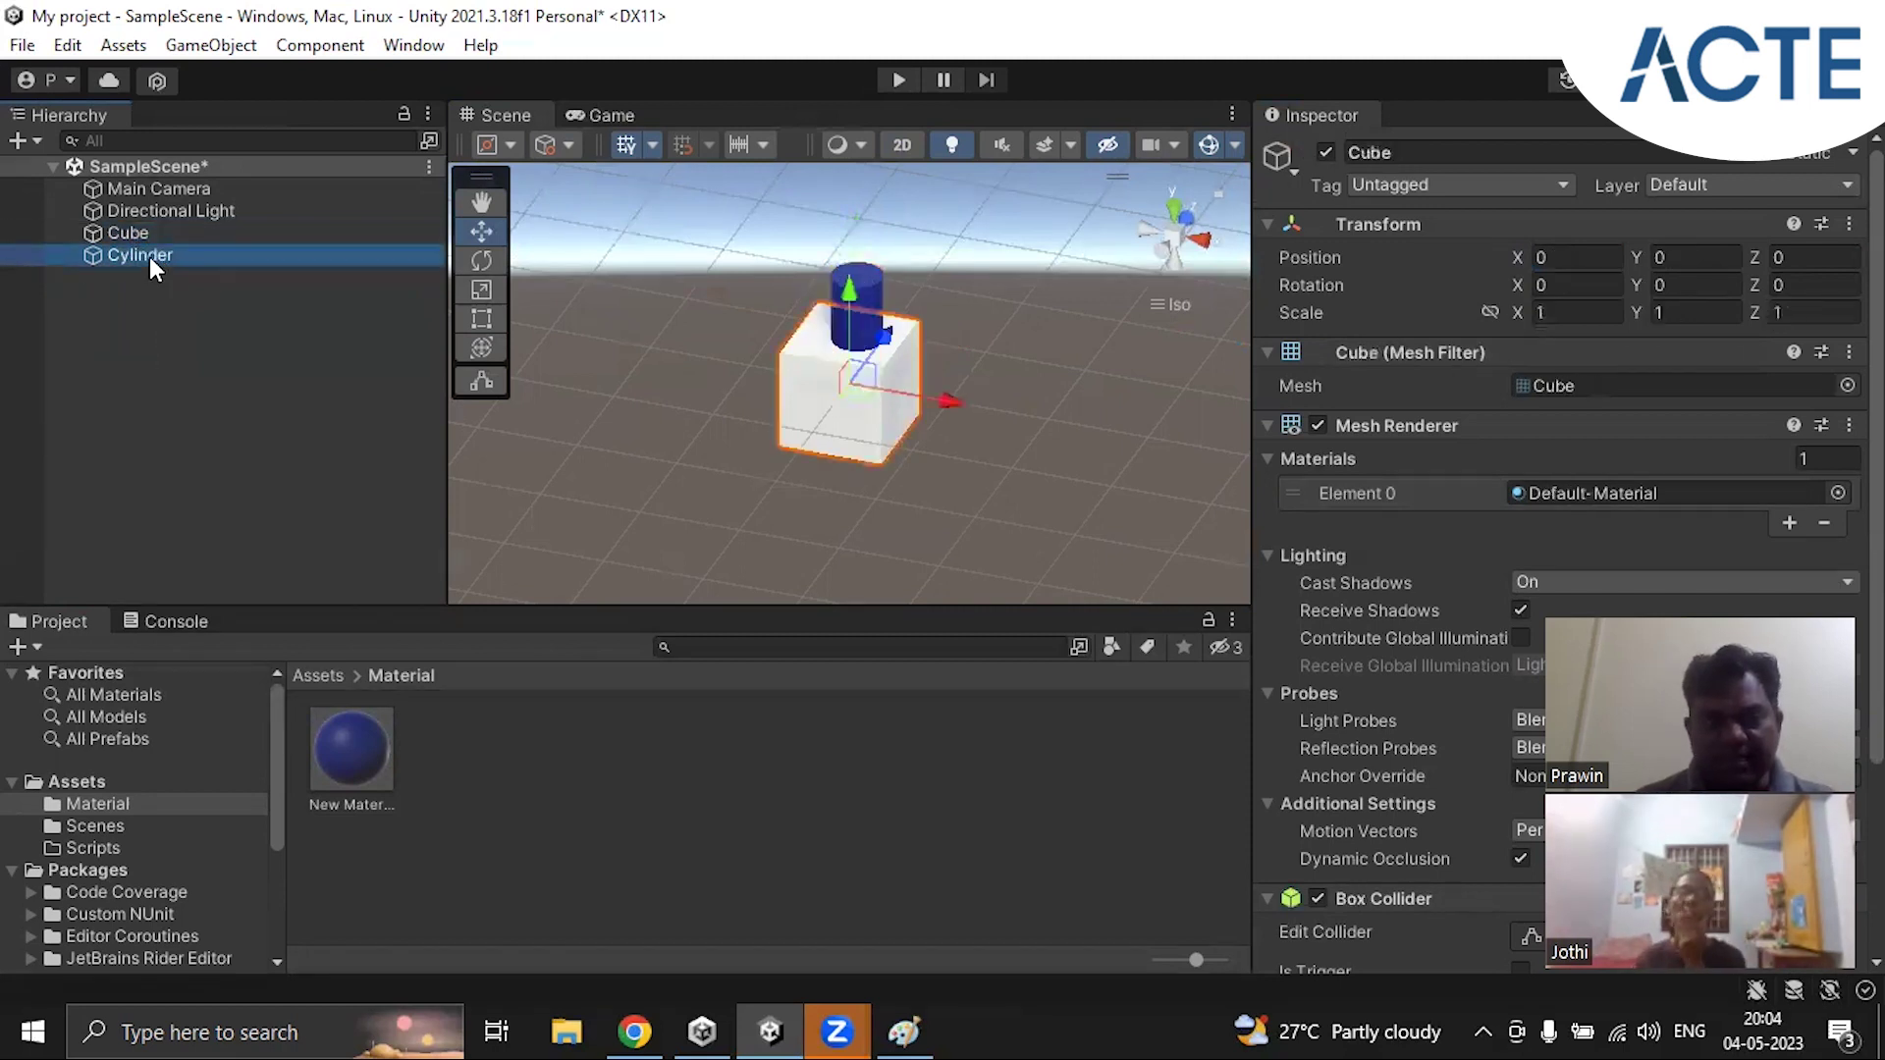
drag(149, 256, 142, 236)
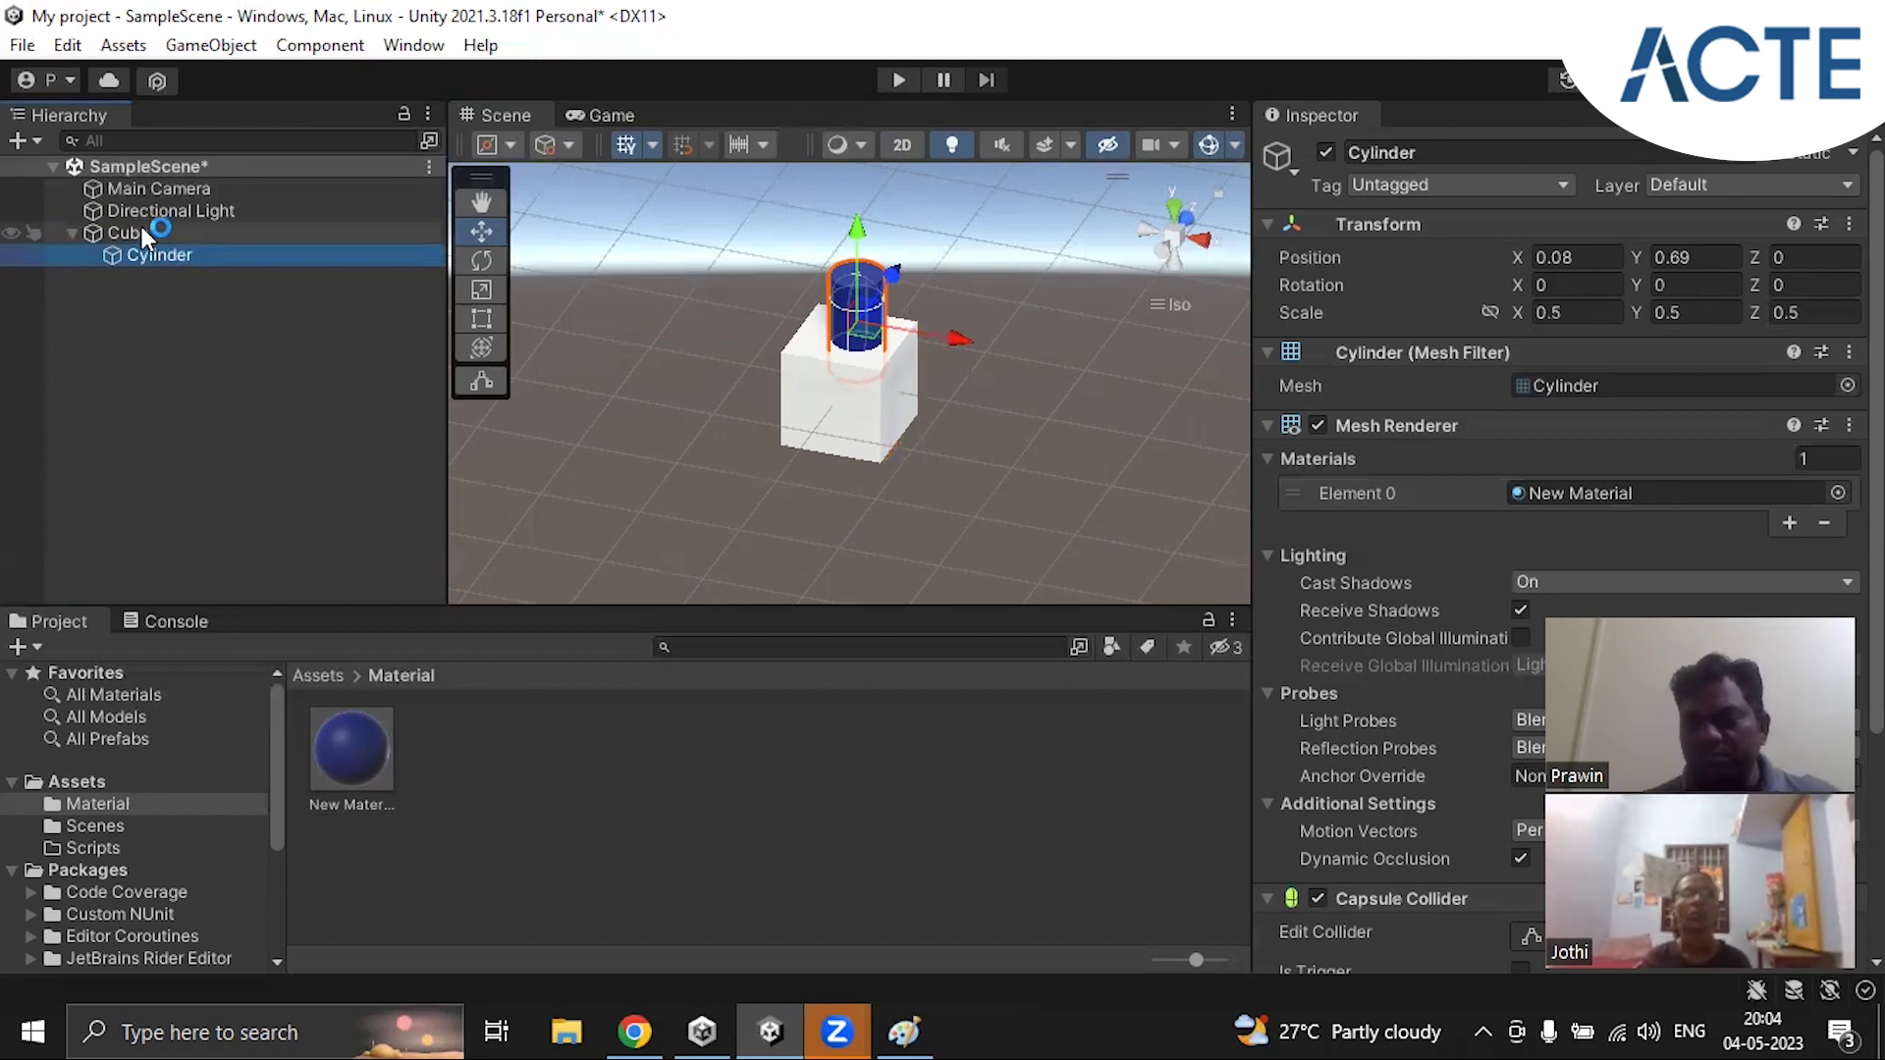
Step: Examine the parent-child hierarchy by collapsing and expanding the Cube and selecting parent and child in turn
click(69, 234)
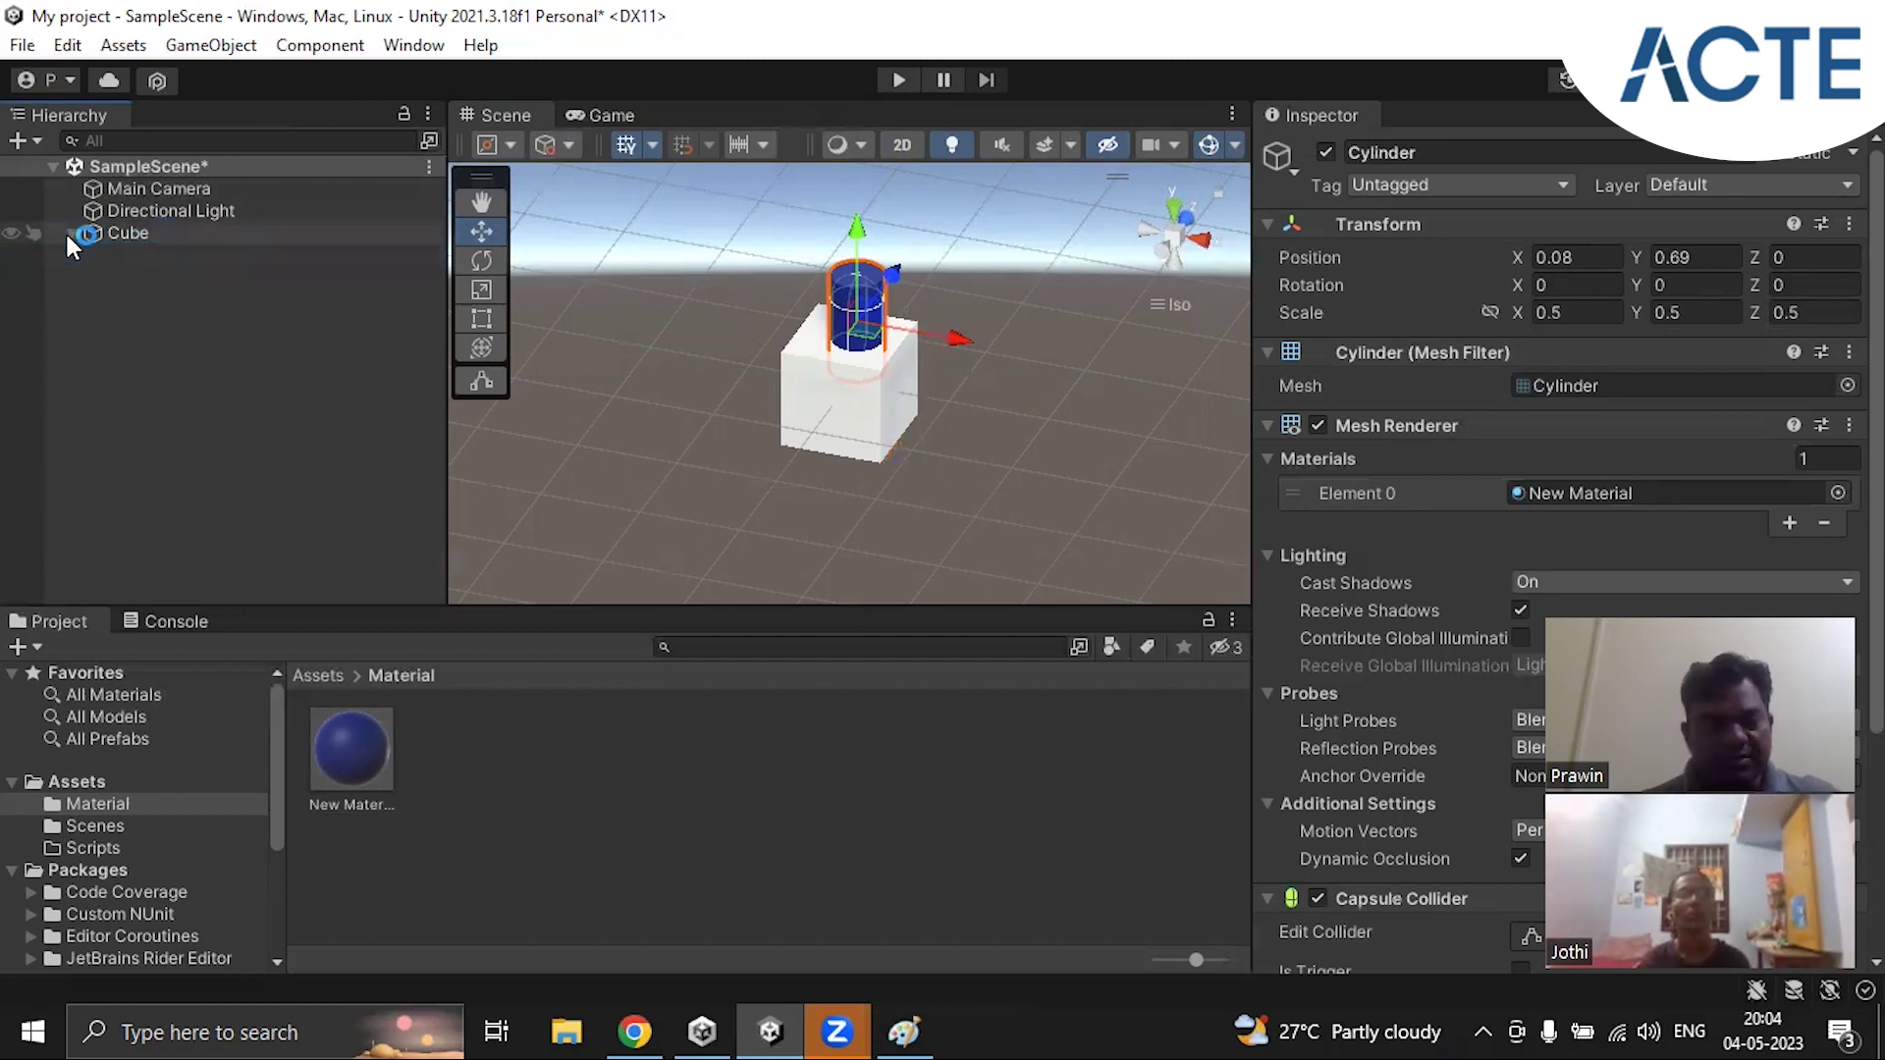
click(126, 233)
click(71, 234)
click(70, 234)
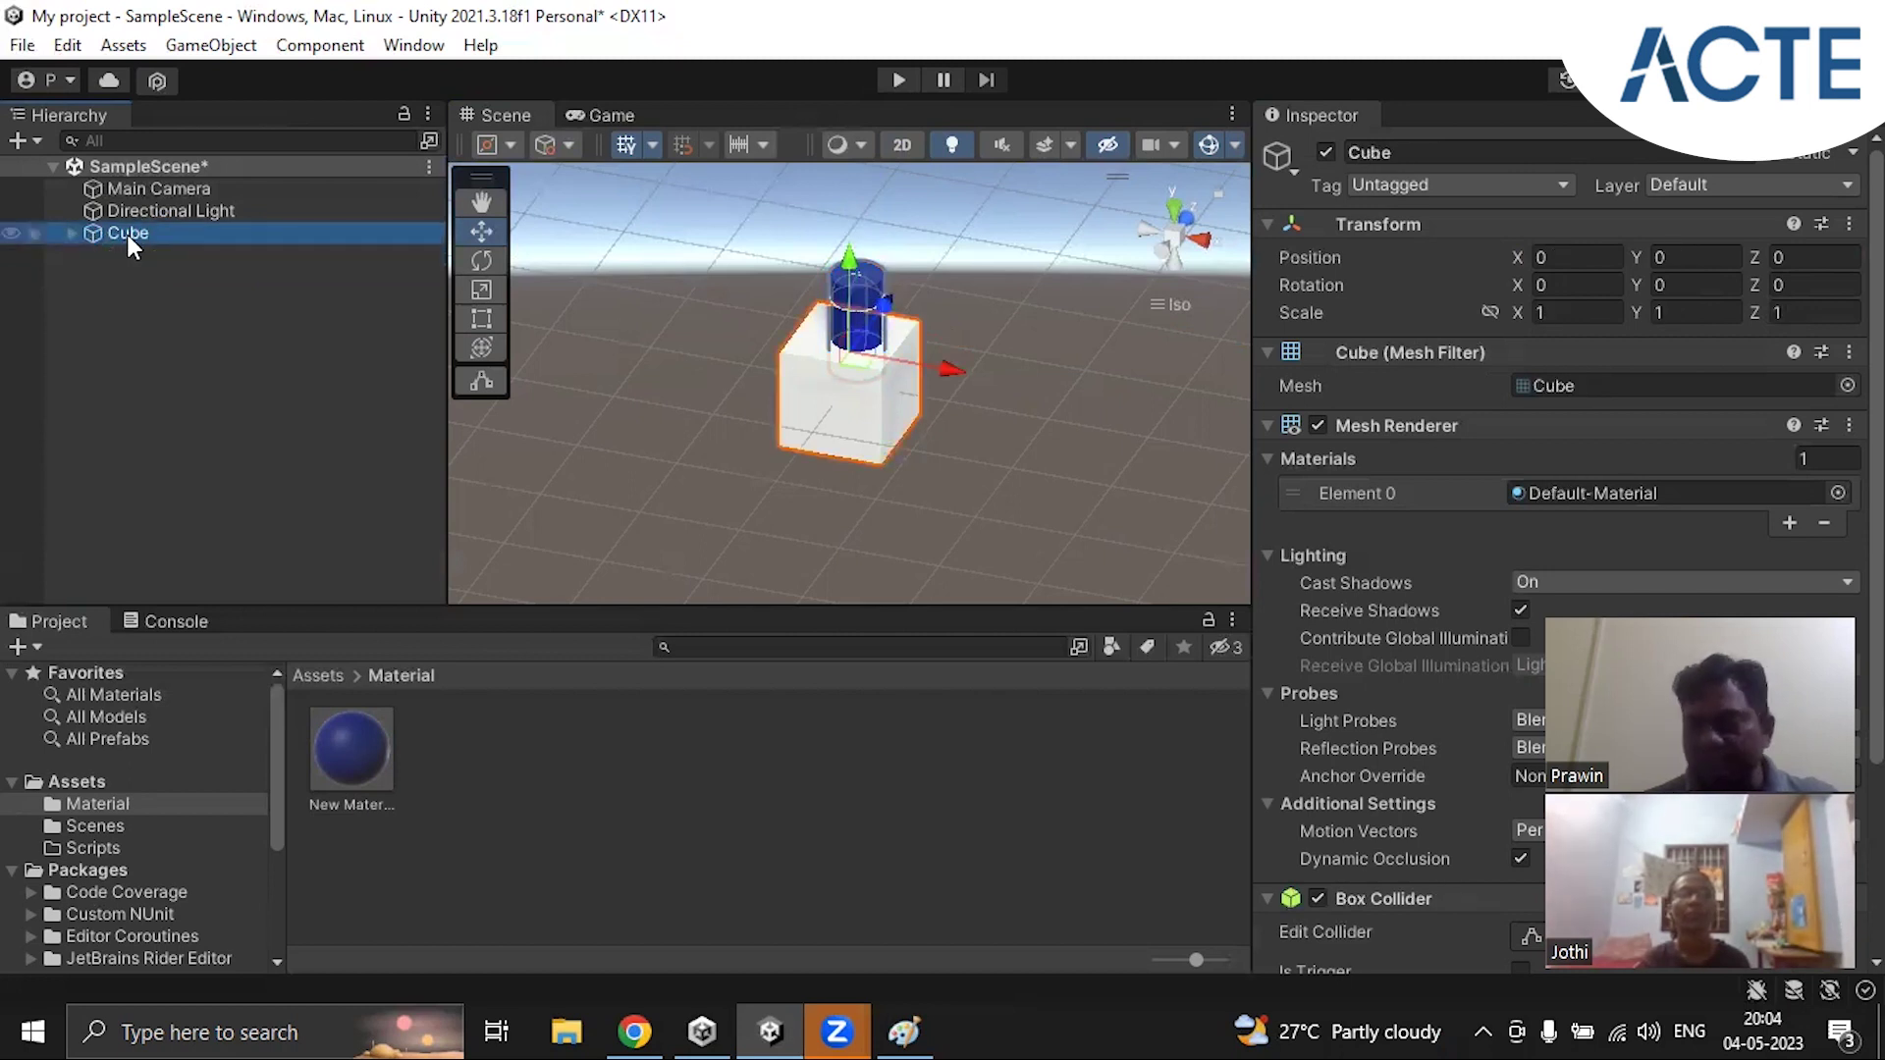
click(72, 233)
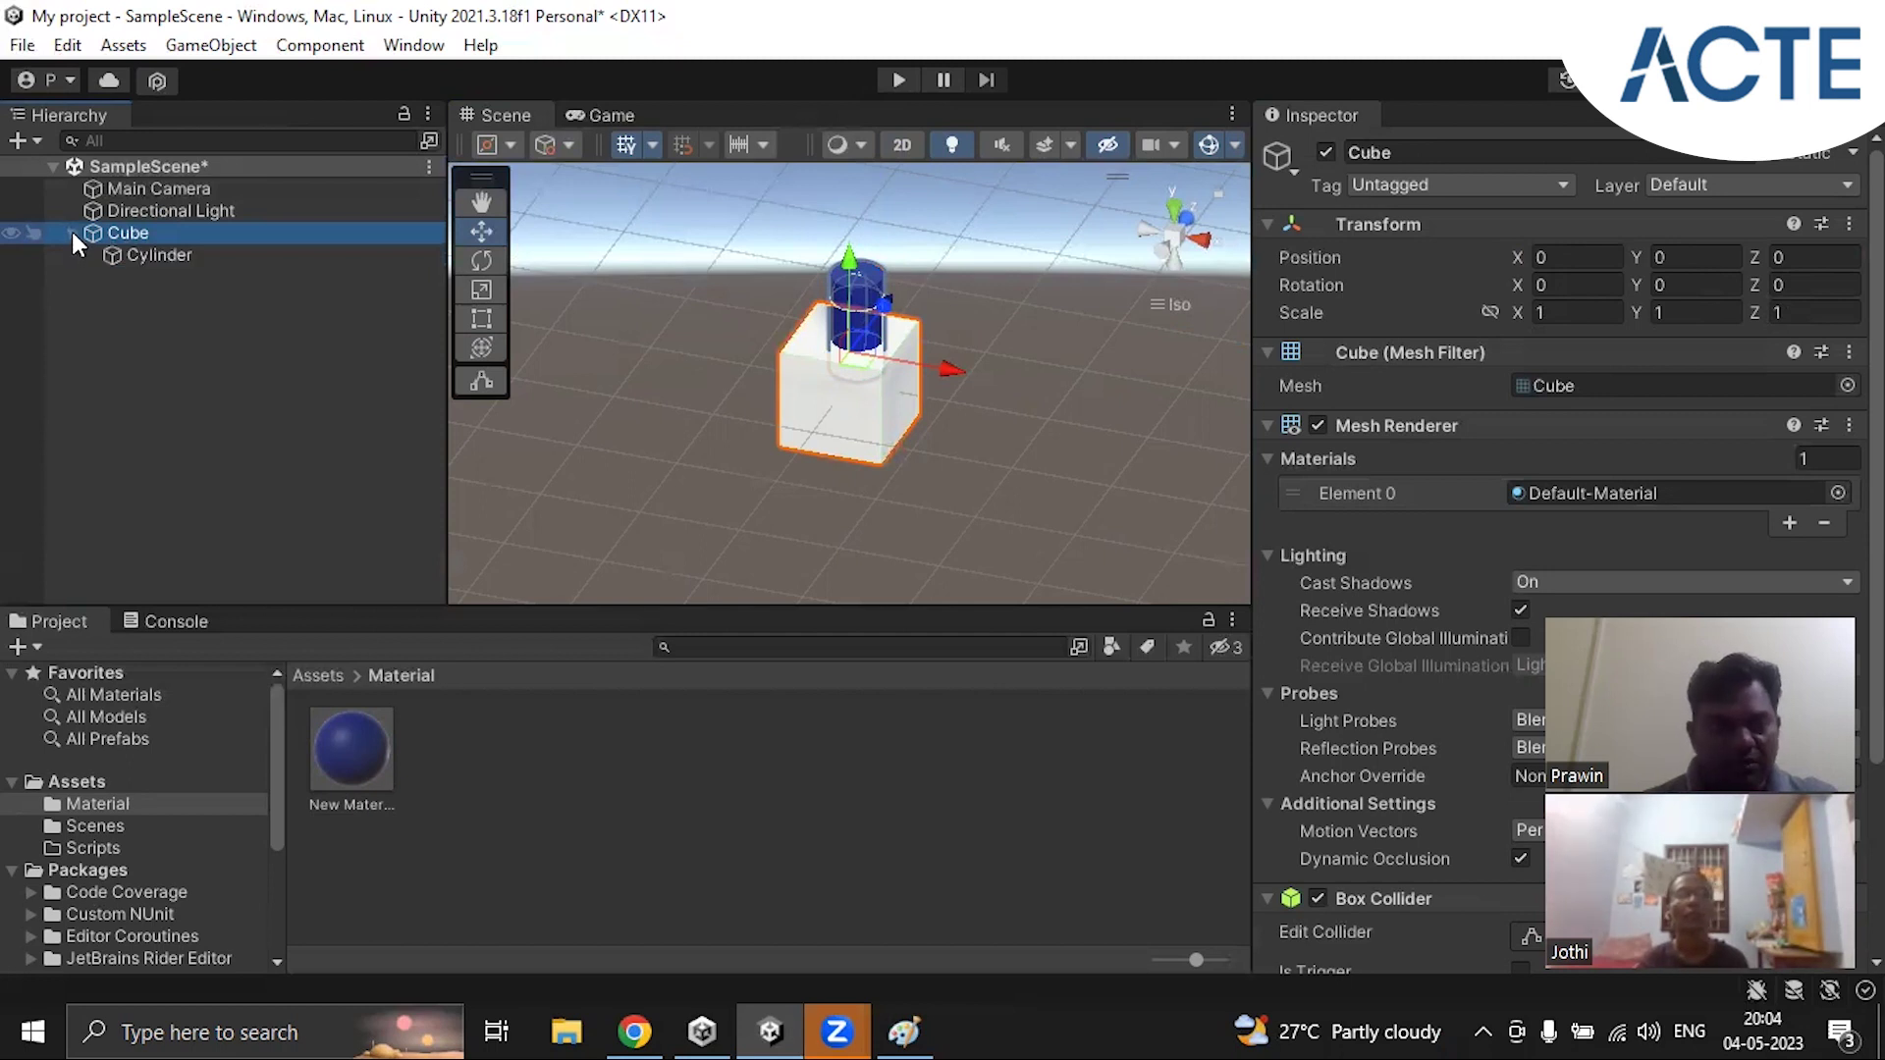
click(149, 257)
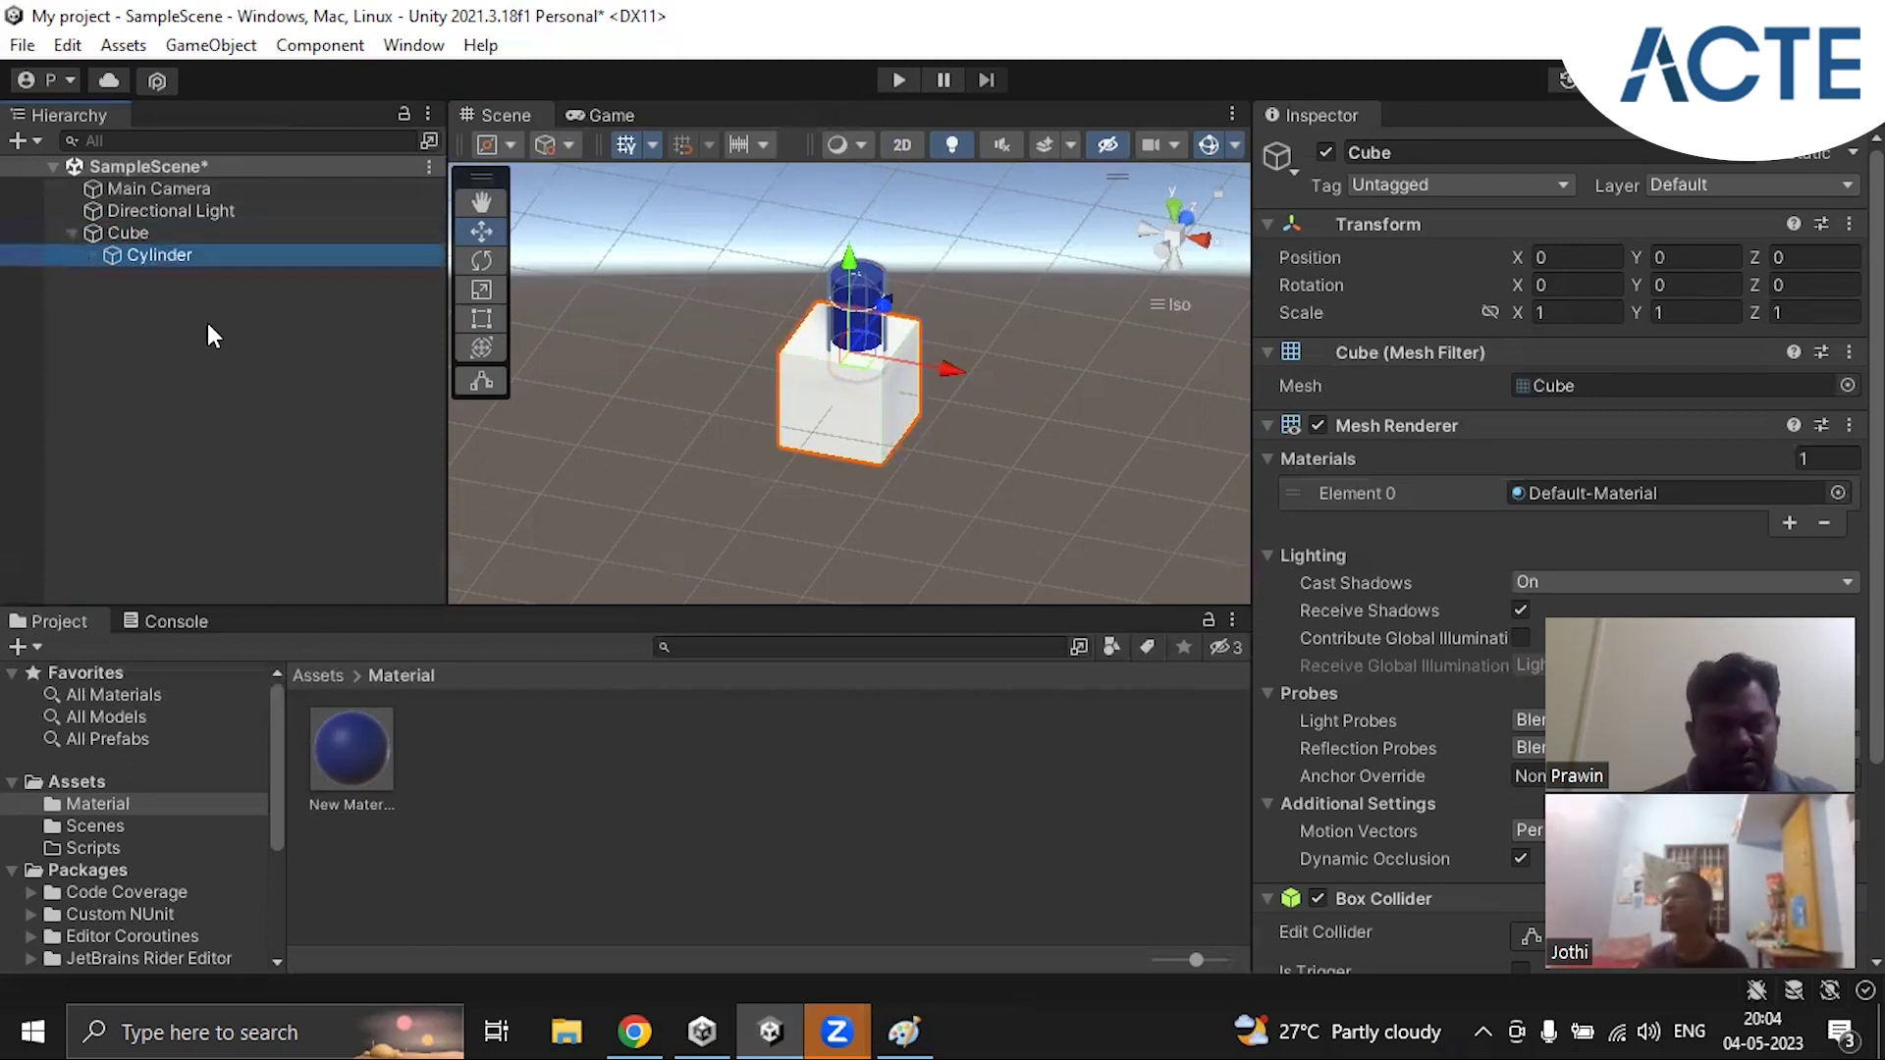
click(138, 235)
click(163, 257)
click(127, 234)
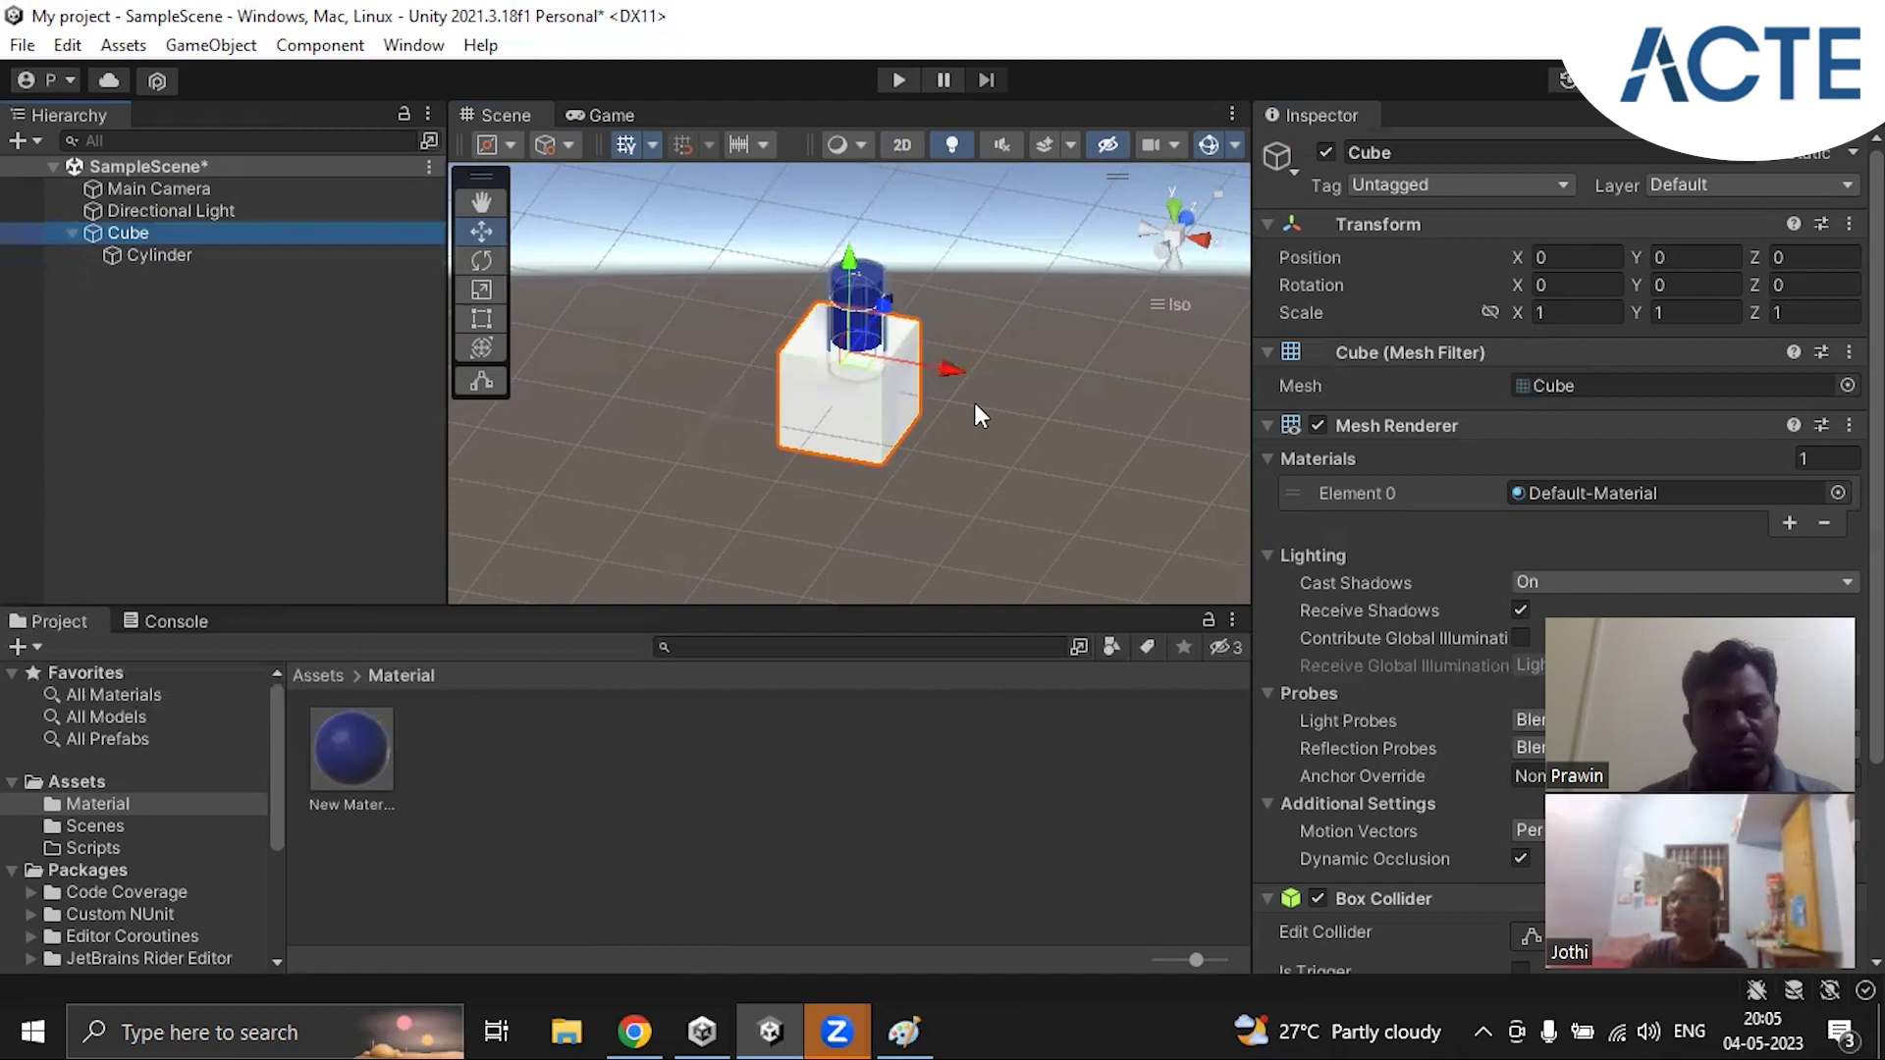
Step: Move the parent Cube along with its child to an X position of about -0.25
click(1794, 224)
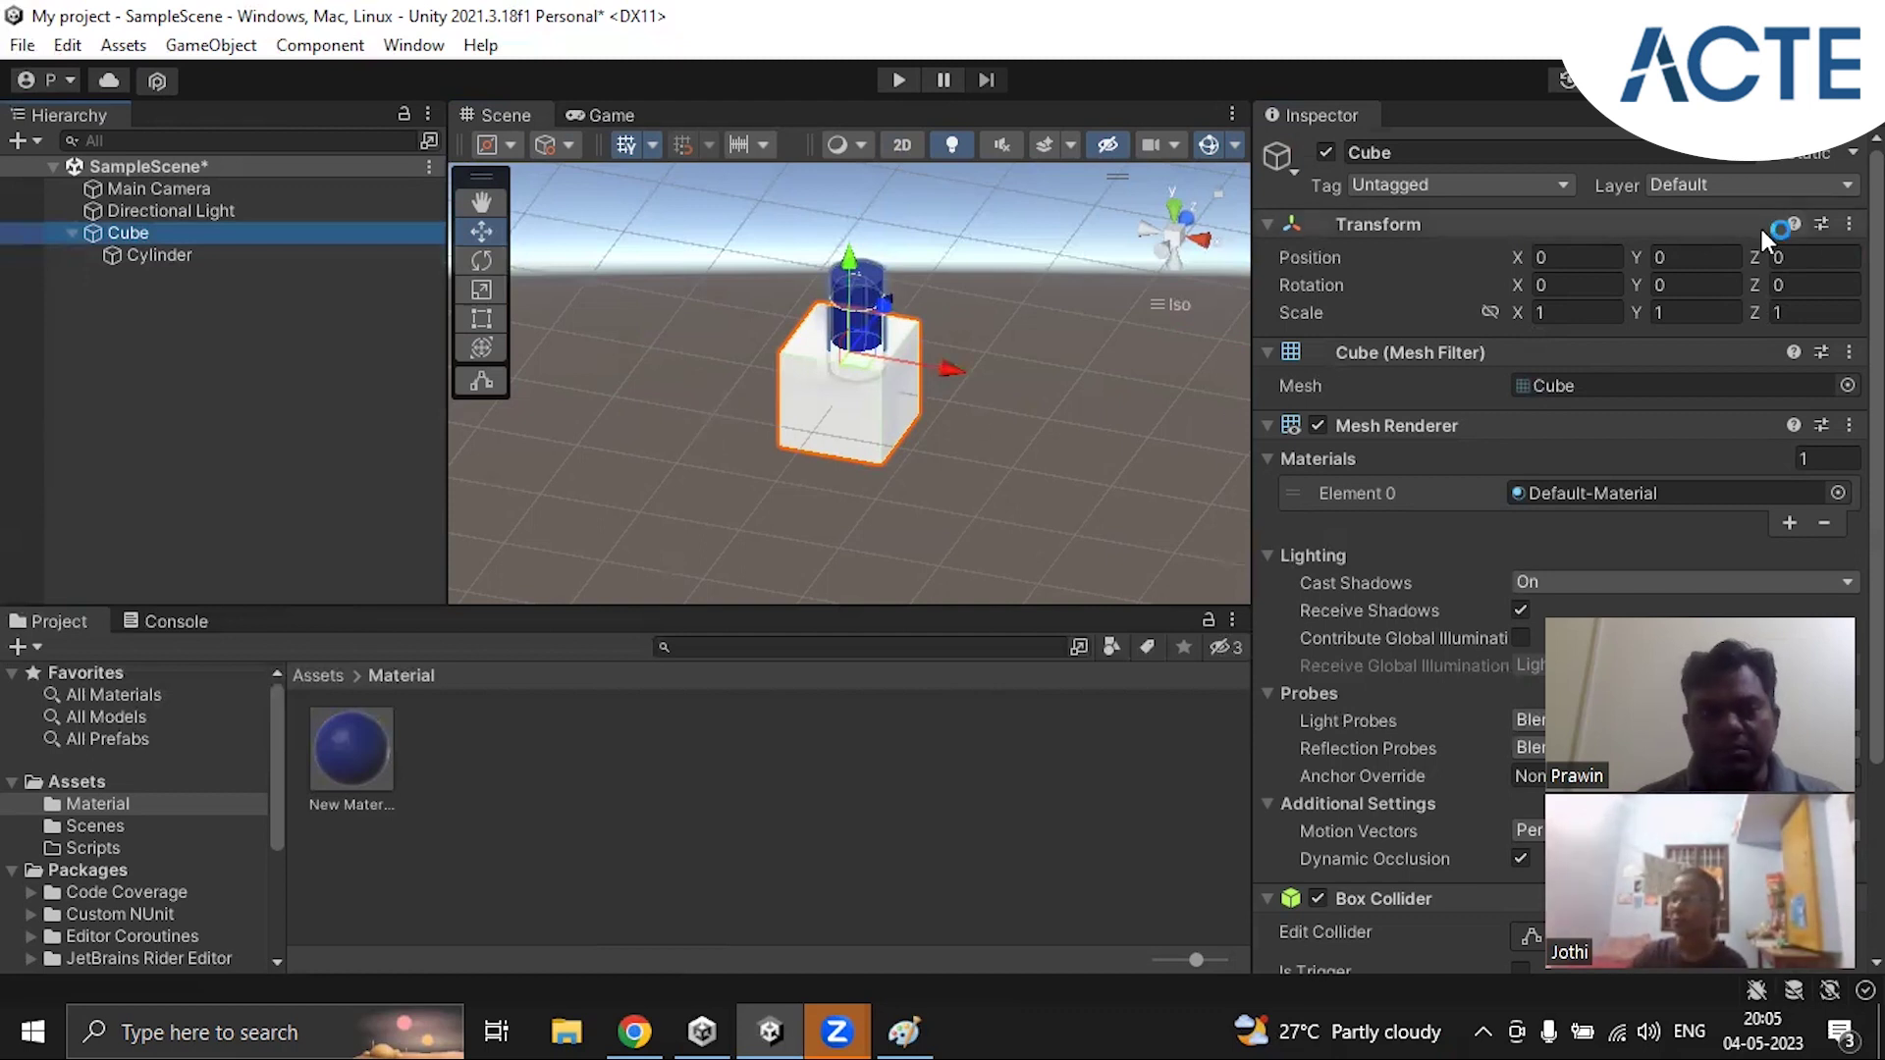
click(1516, 257)
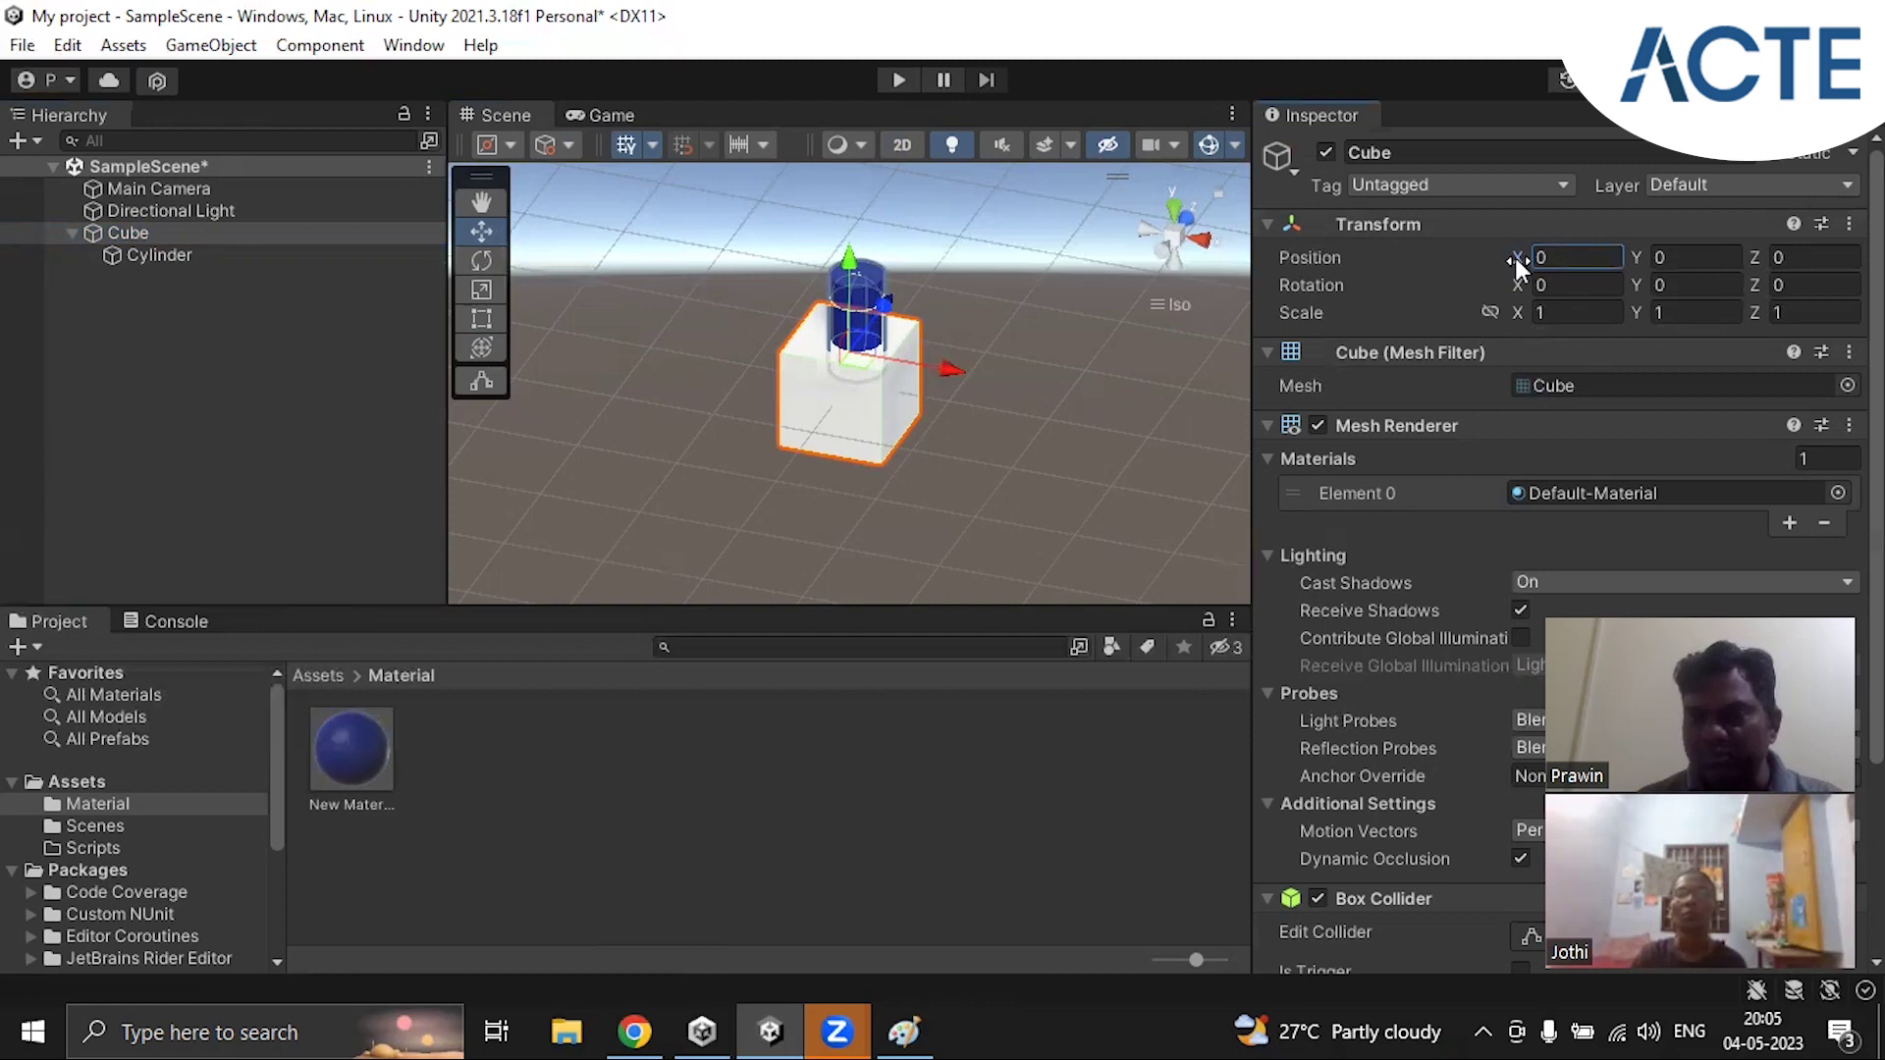
mouse_move(1538, 262)
mouse_down()
mouse_move(1577, 261)
mouse_move(1514, 263)
mouse_up()
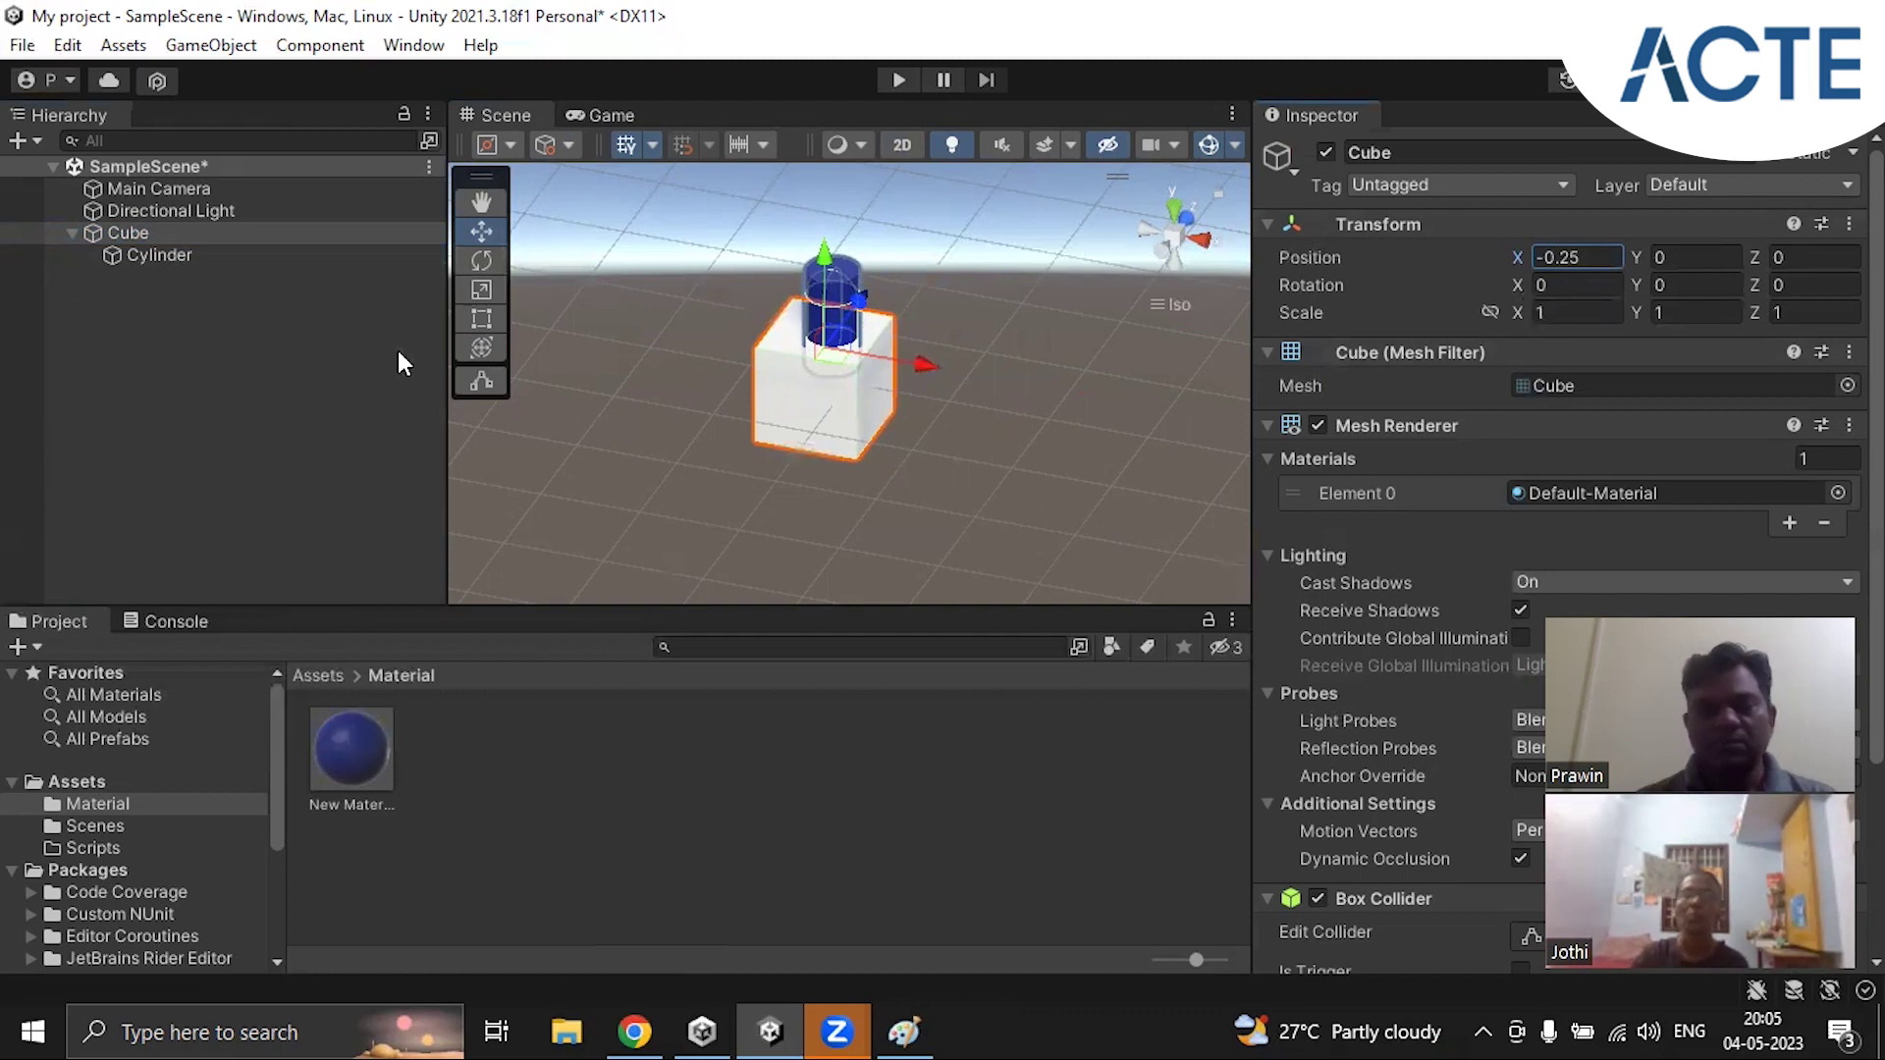
Step: Move only the child Cylinder to an X position of about 1.29, beside the Cube, and reselect the Cube
click(161, 257)
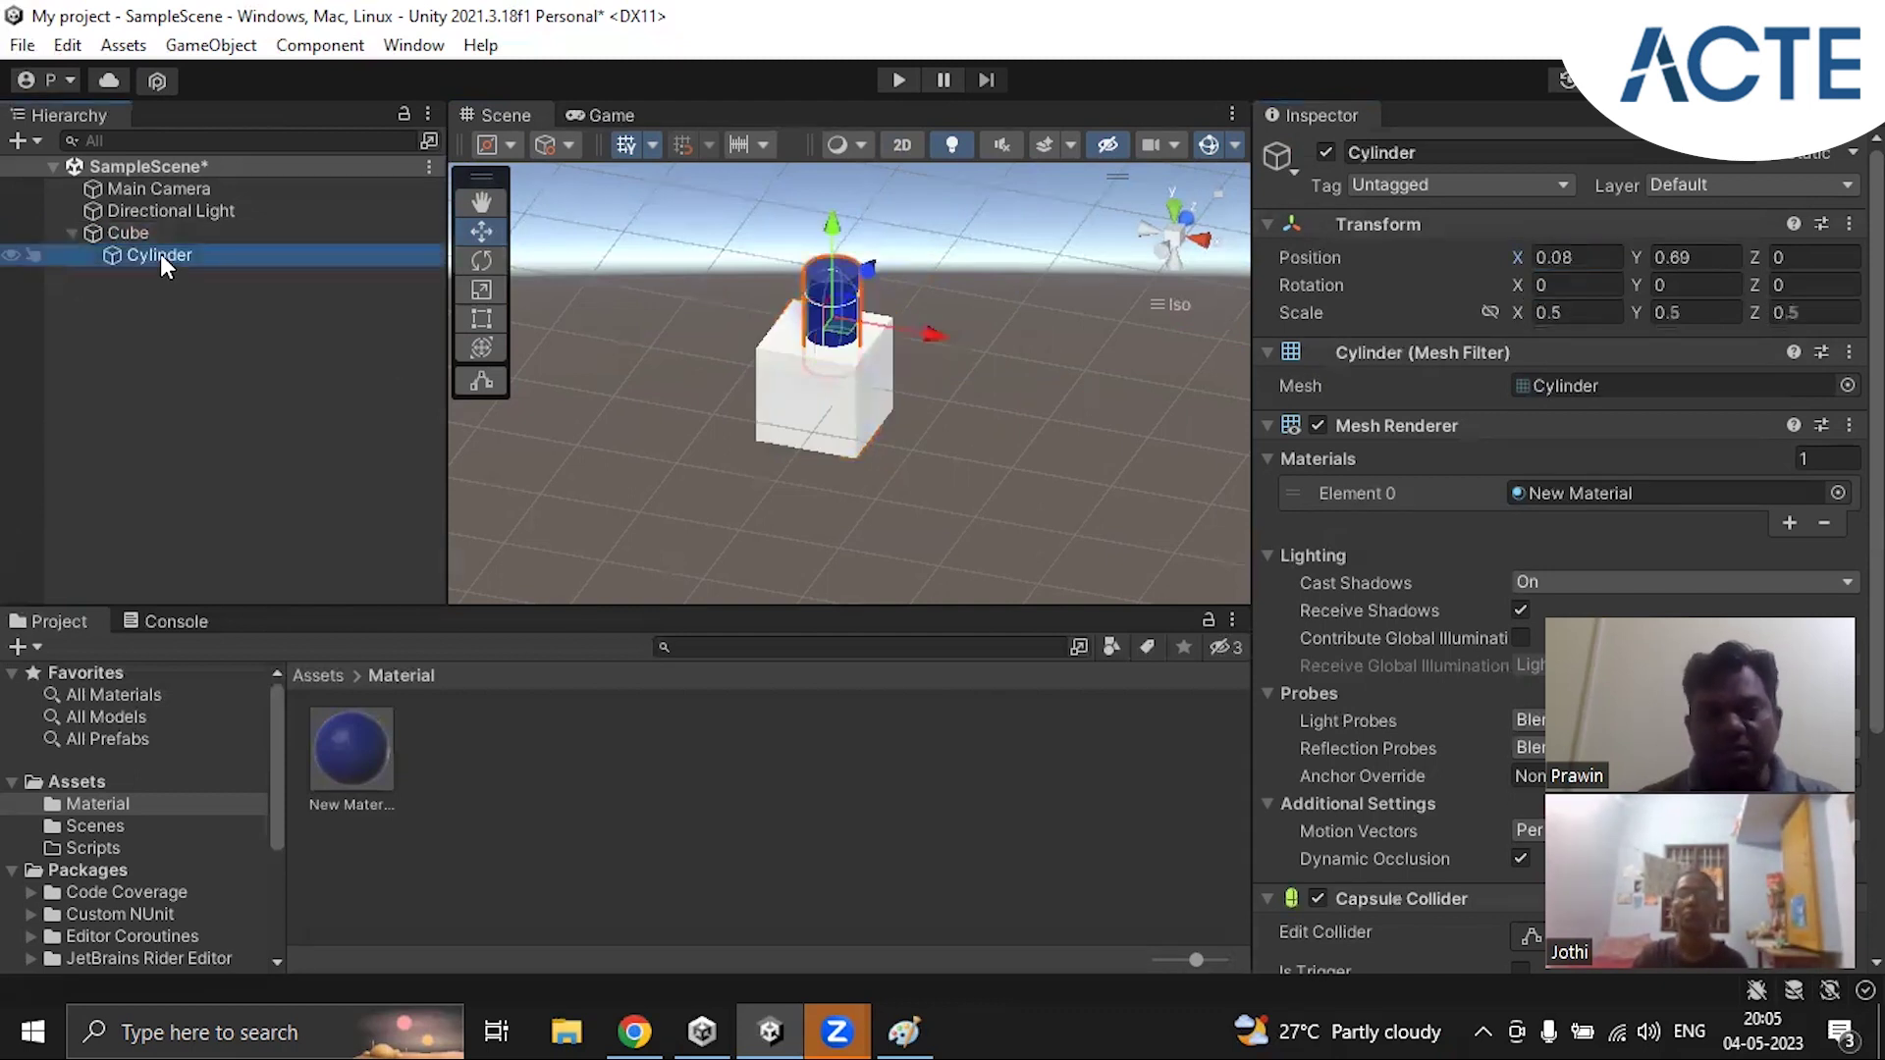
drag(1516, 257, 1563, 285)
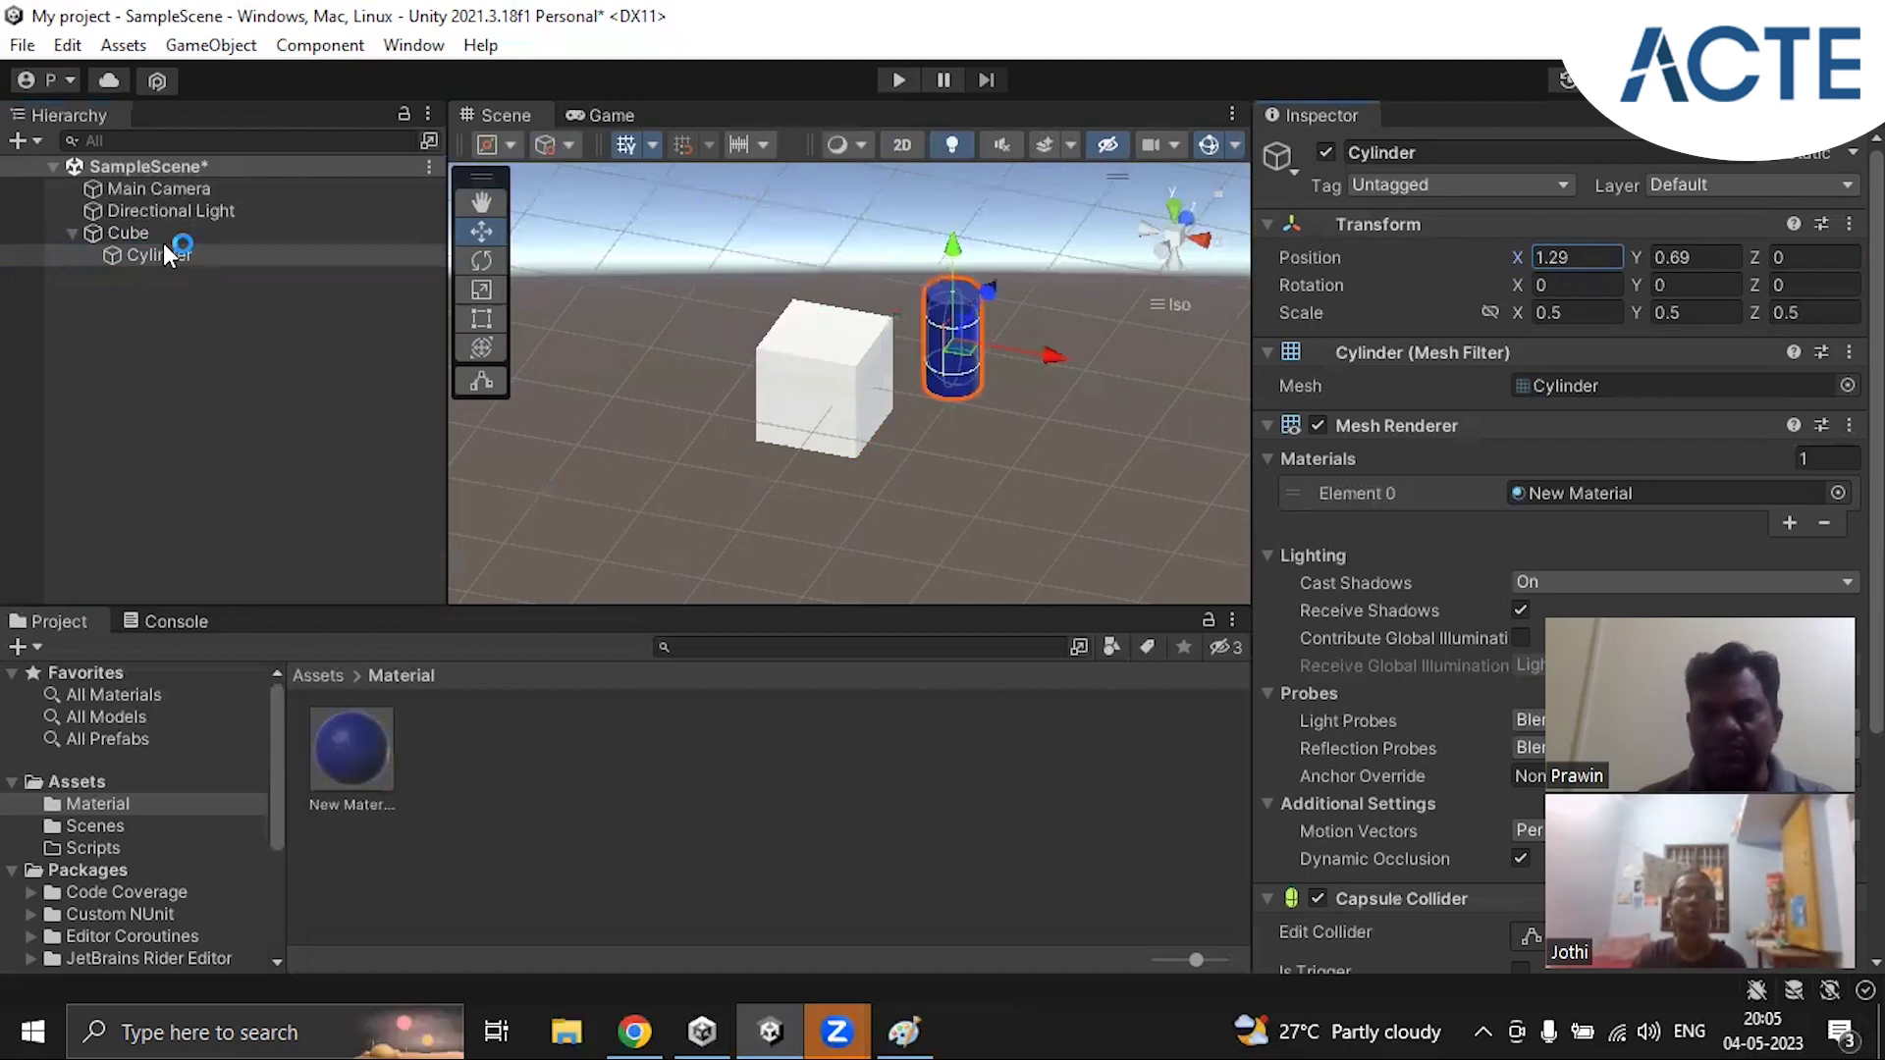
click(135, 233)
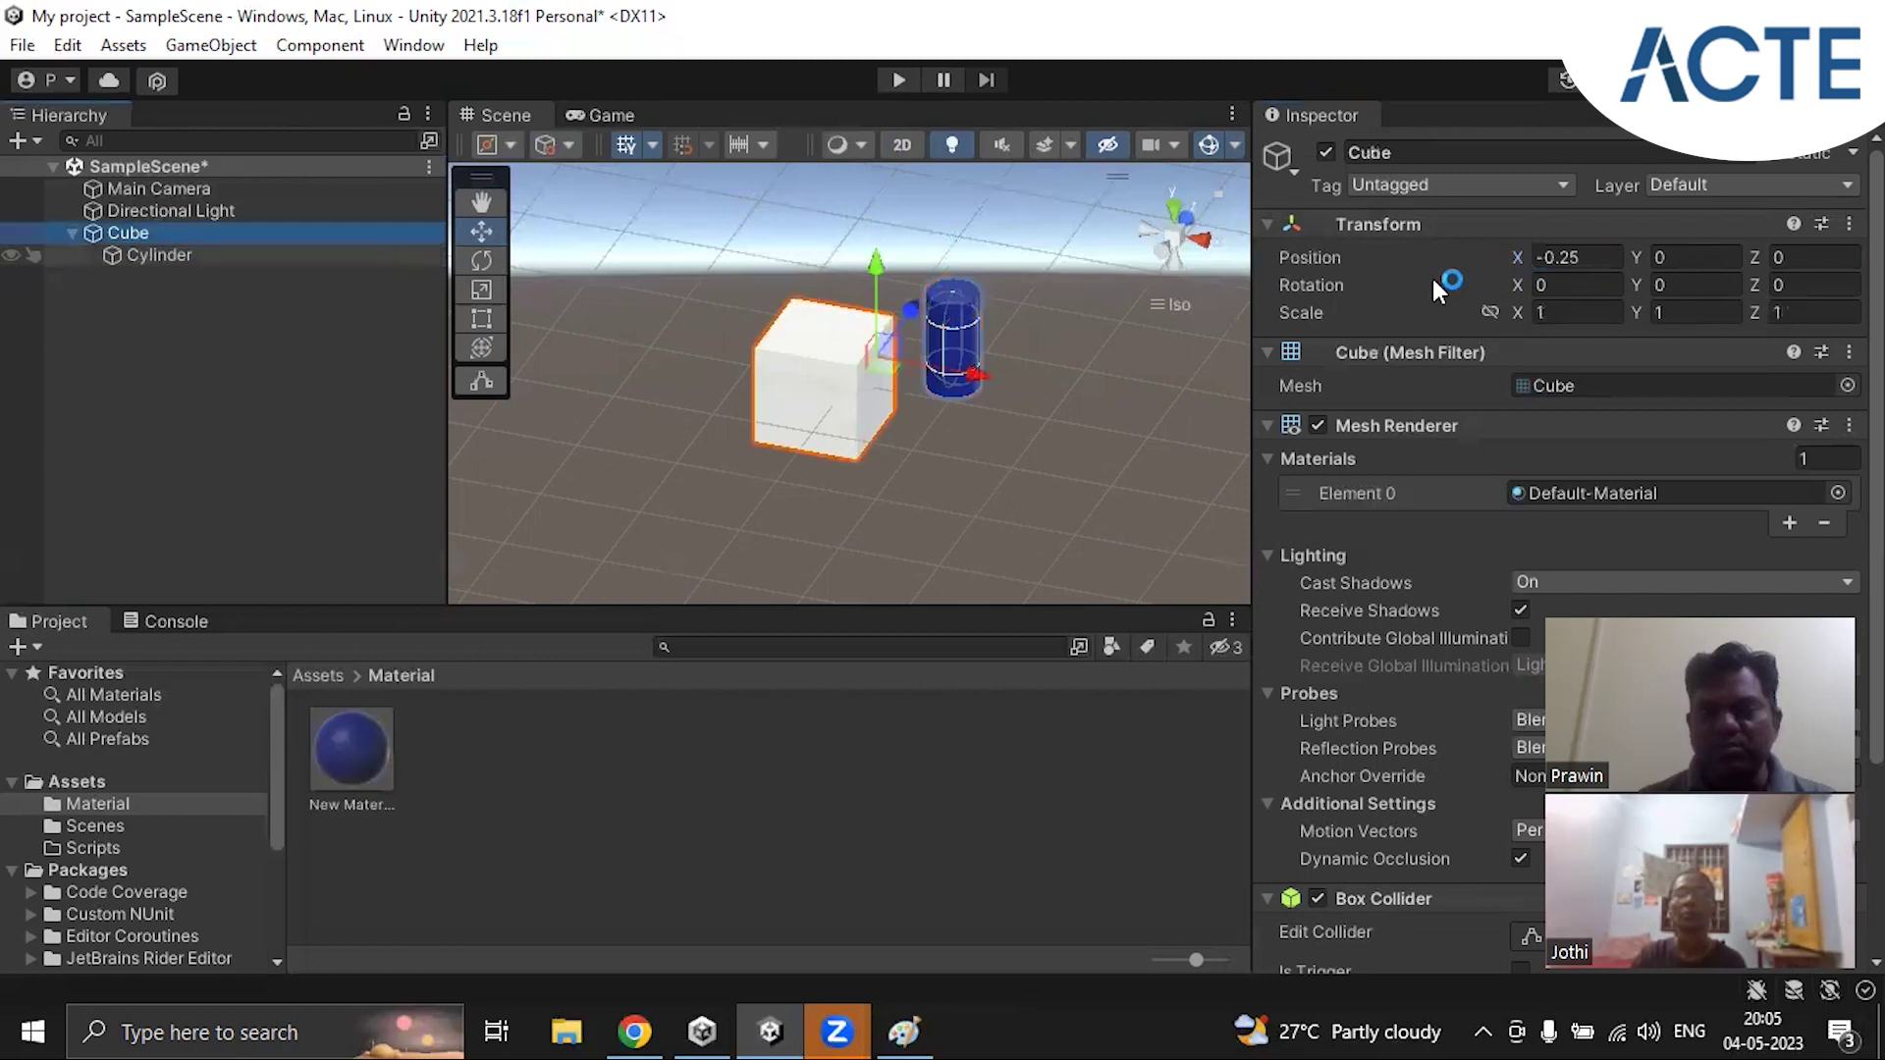
Step: Shift the parent Cube with its child along the X axis, and reset its X position to 0
mouse_move(1512, 257)
mouse_down()
mouse_move(1571, 273)
mouse_move(1487, 269)
mouse_move(1553, 285)
mouse_move(1522, 273)
mouse_up()
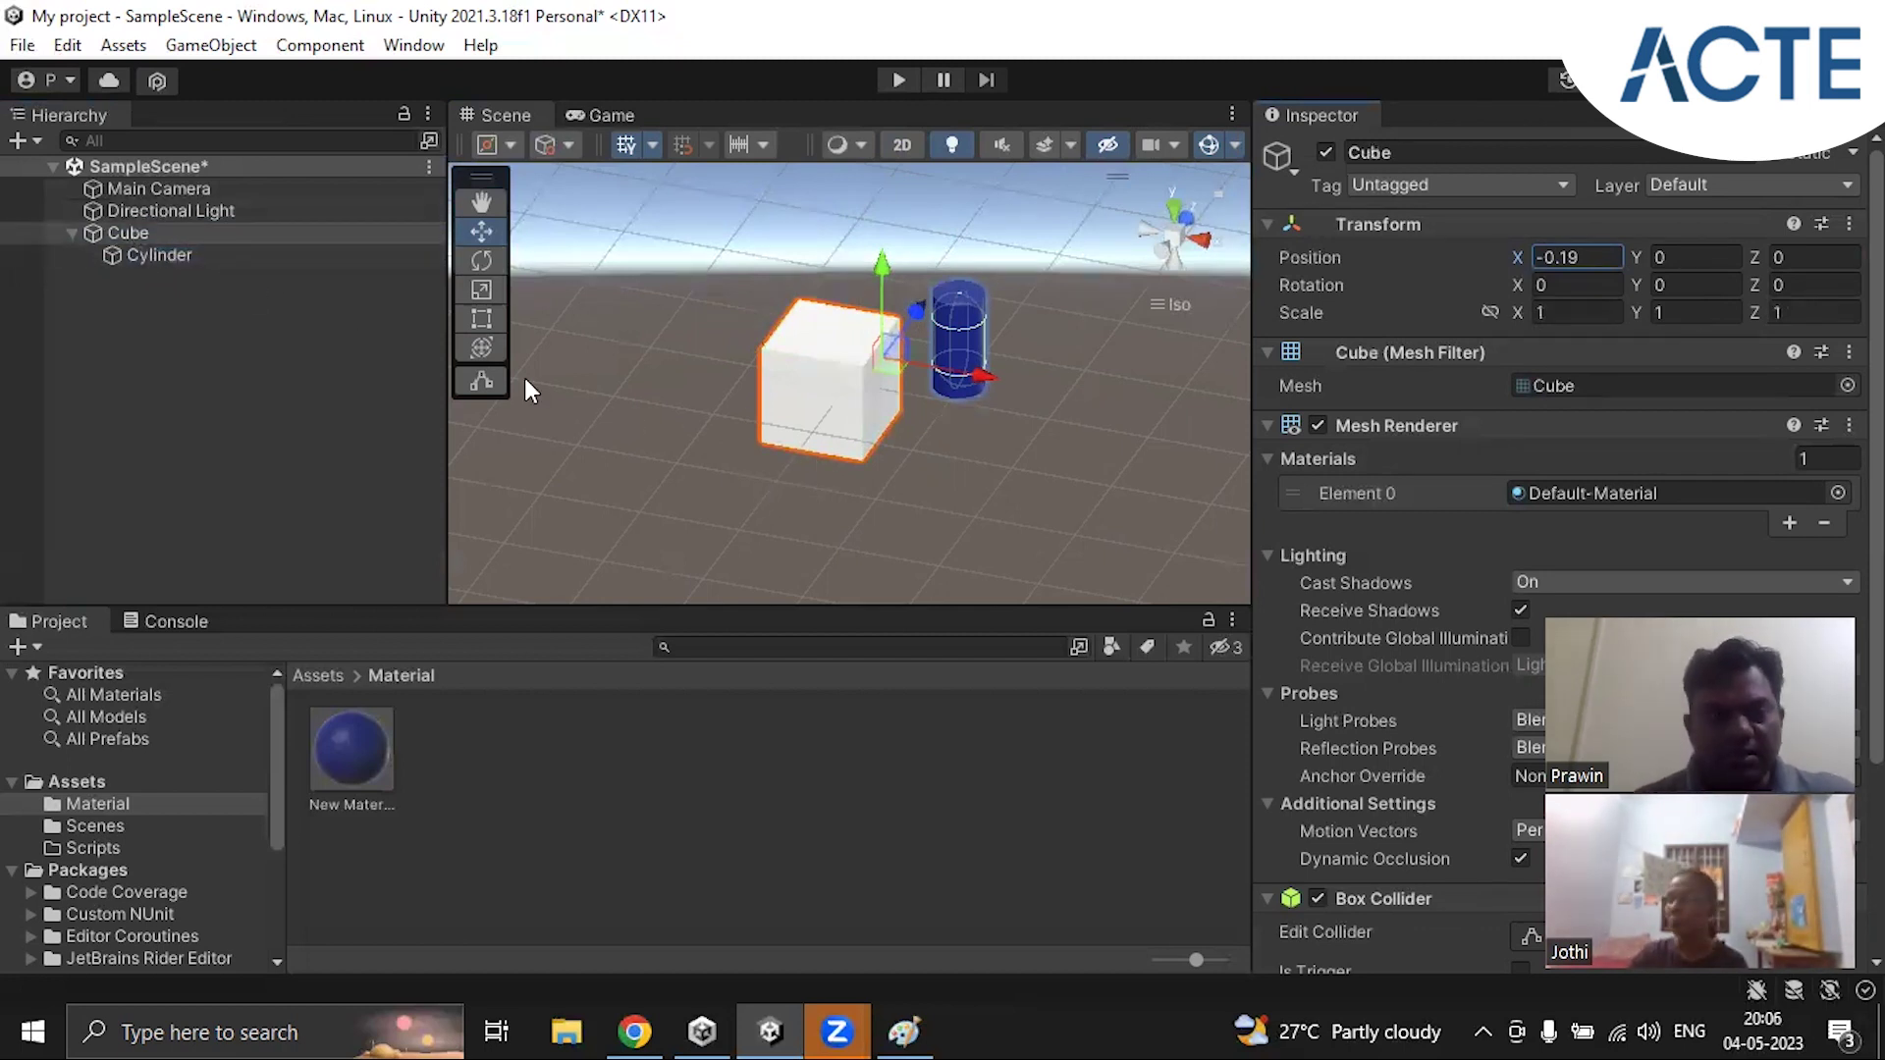
double_click(133, 239)
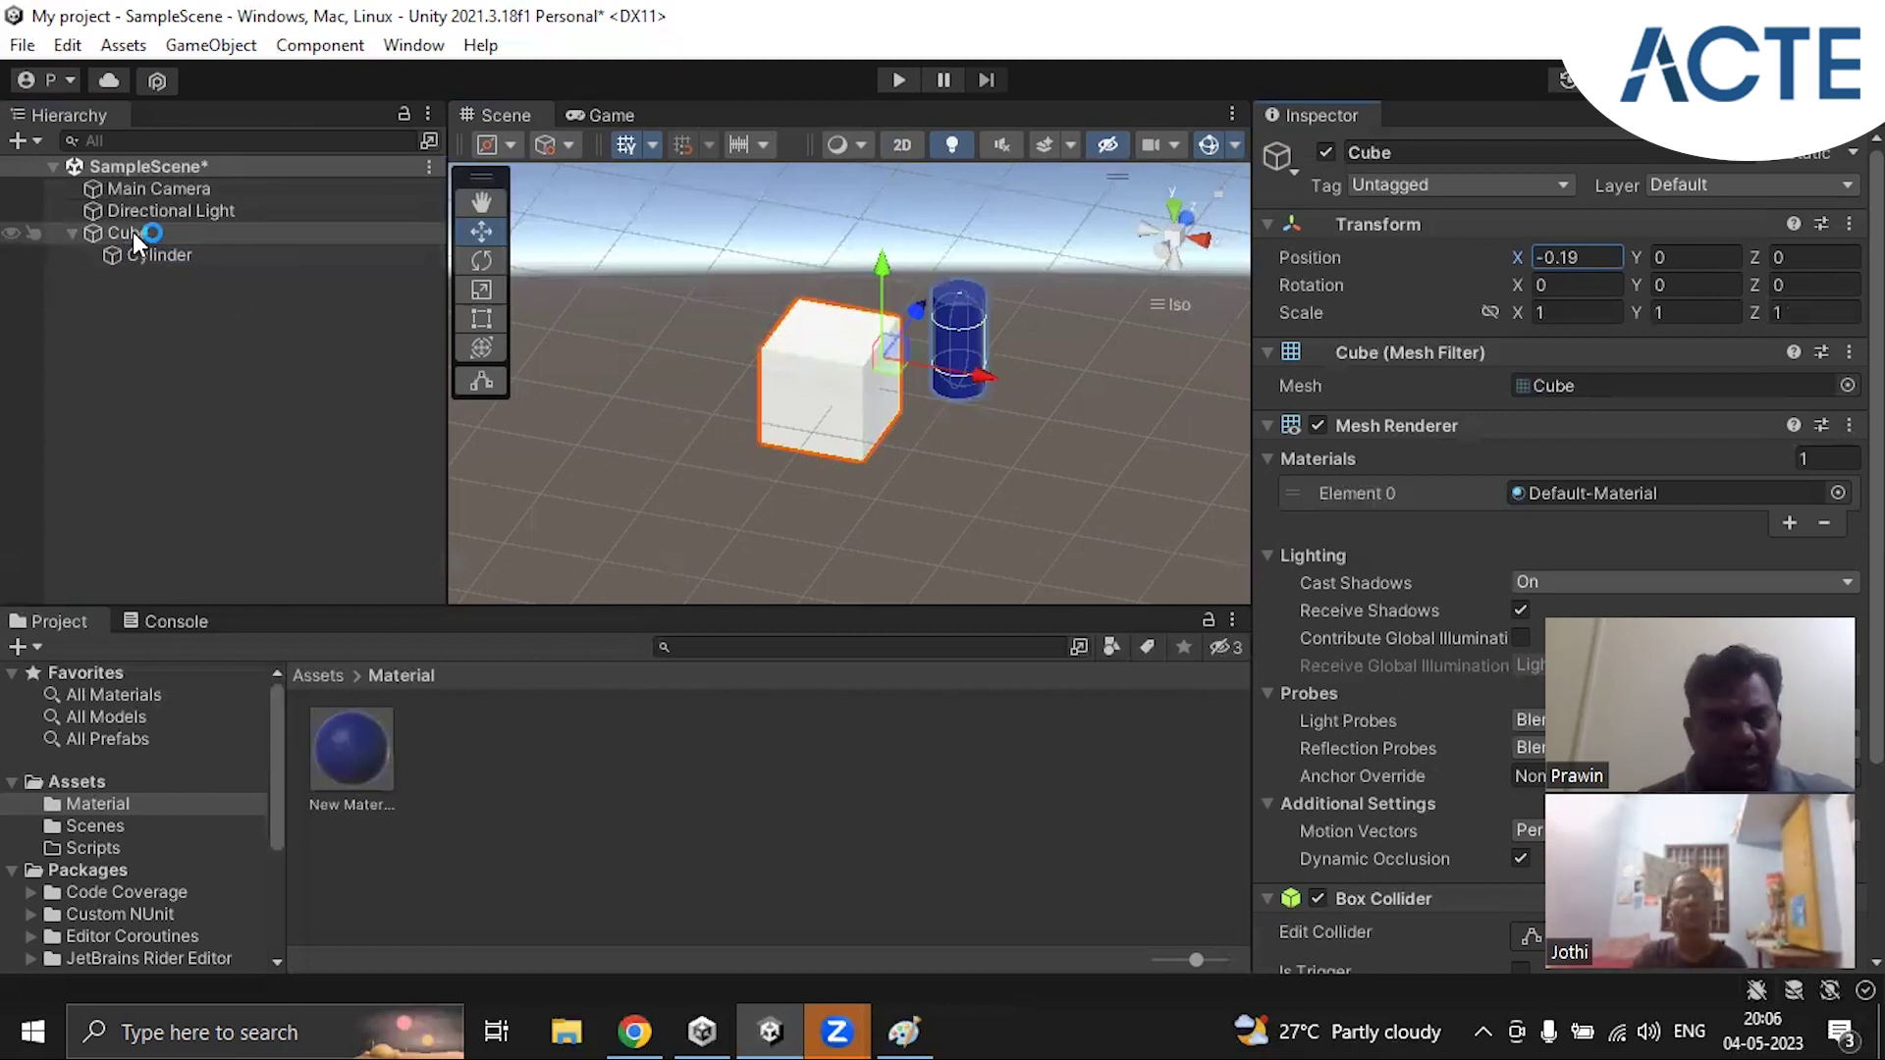
alt+drag(834, 400, 791, 450)
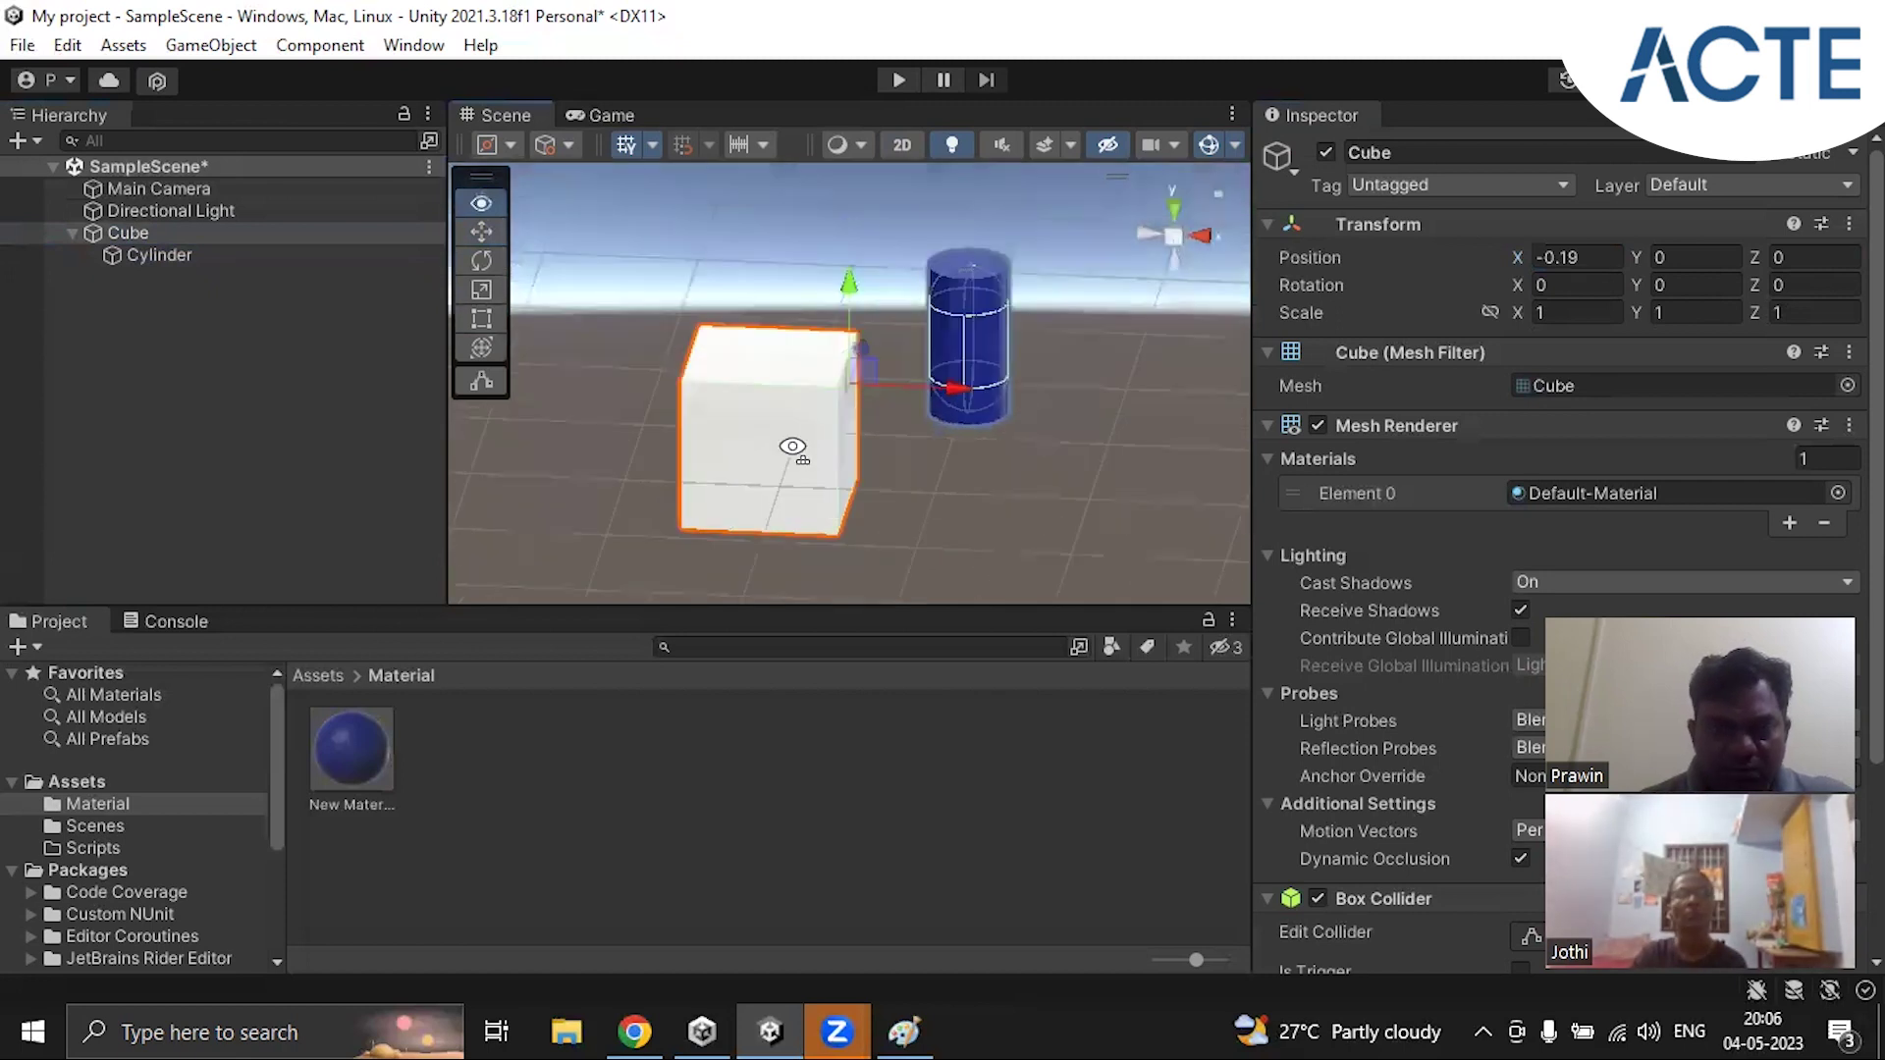
click(1566, 261)
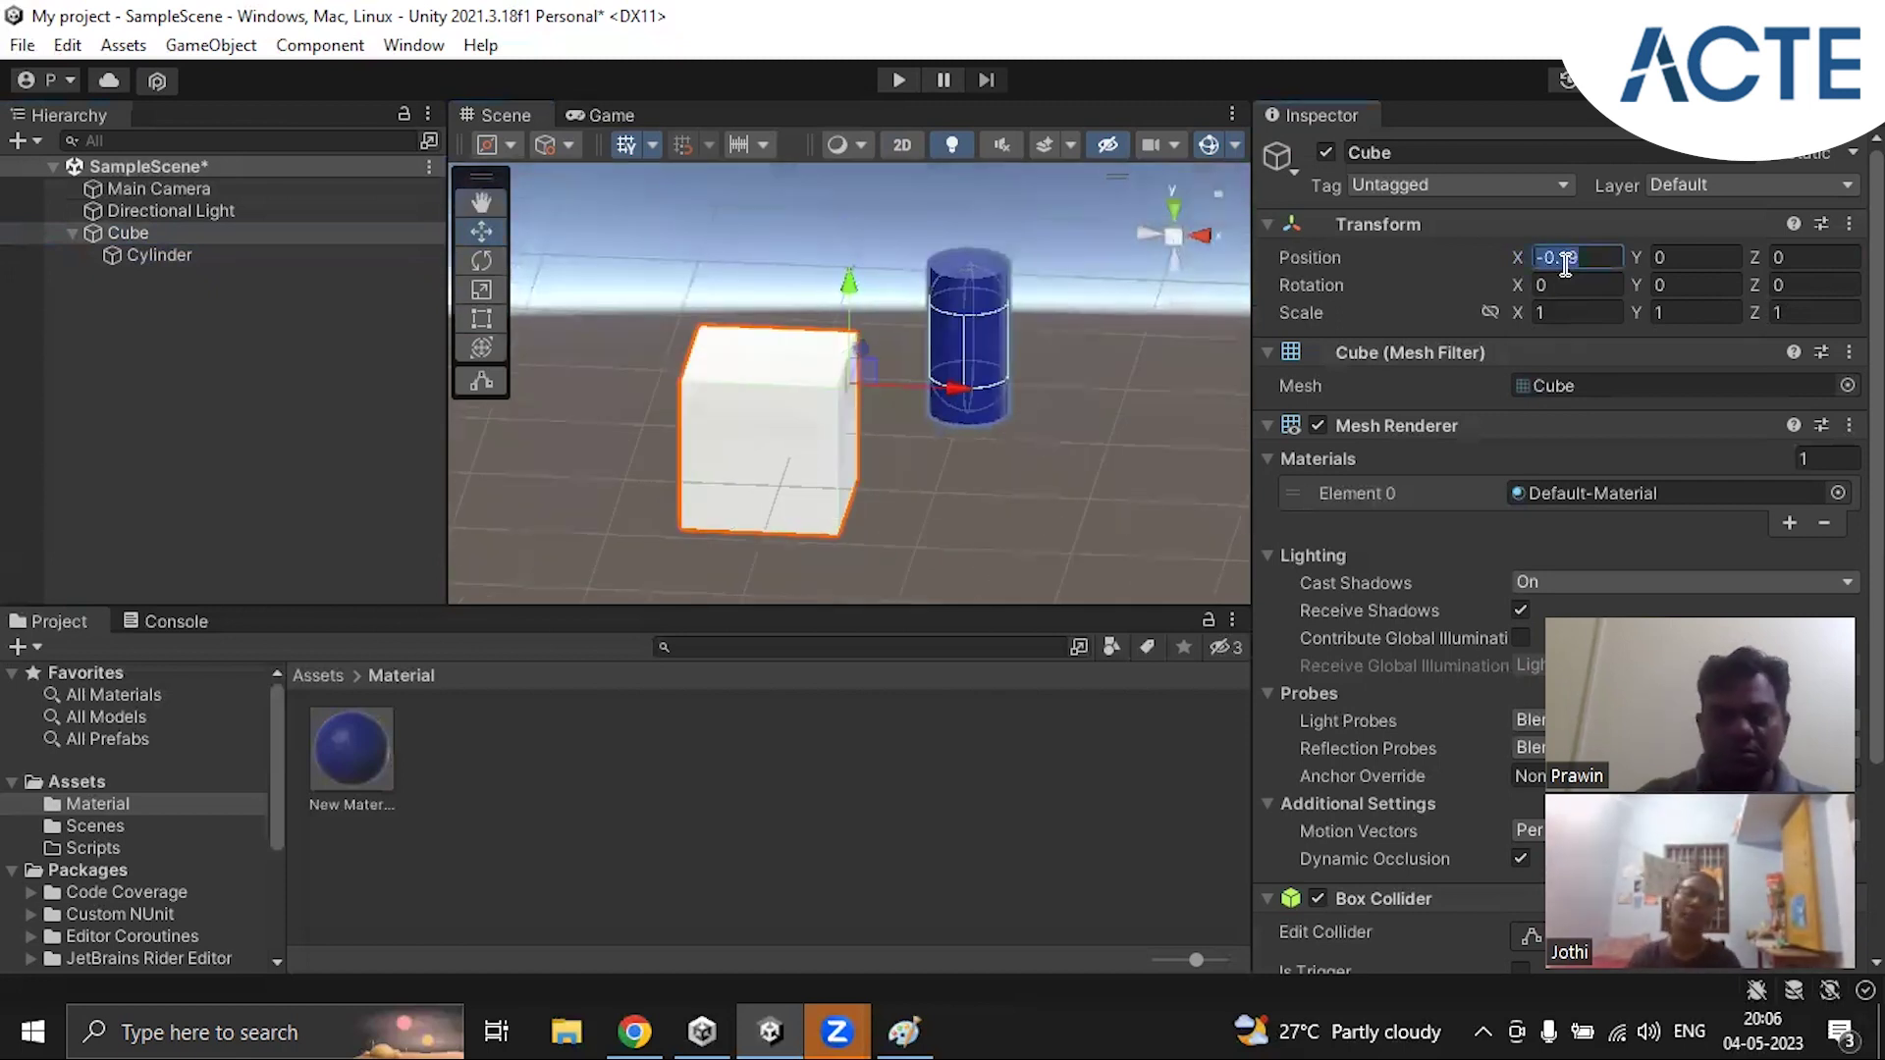
text(0)
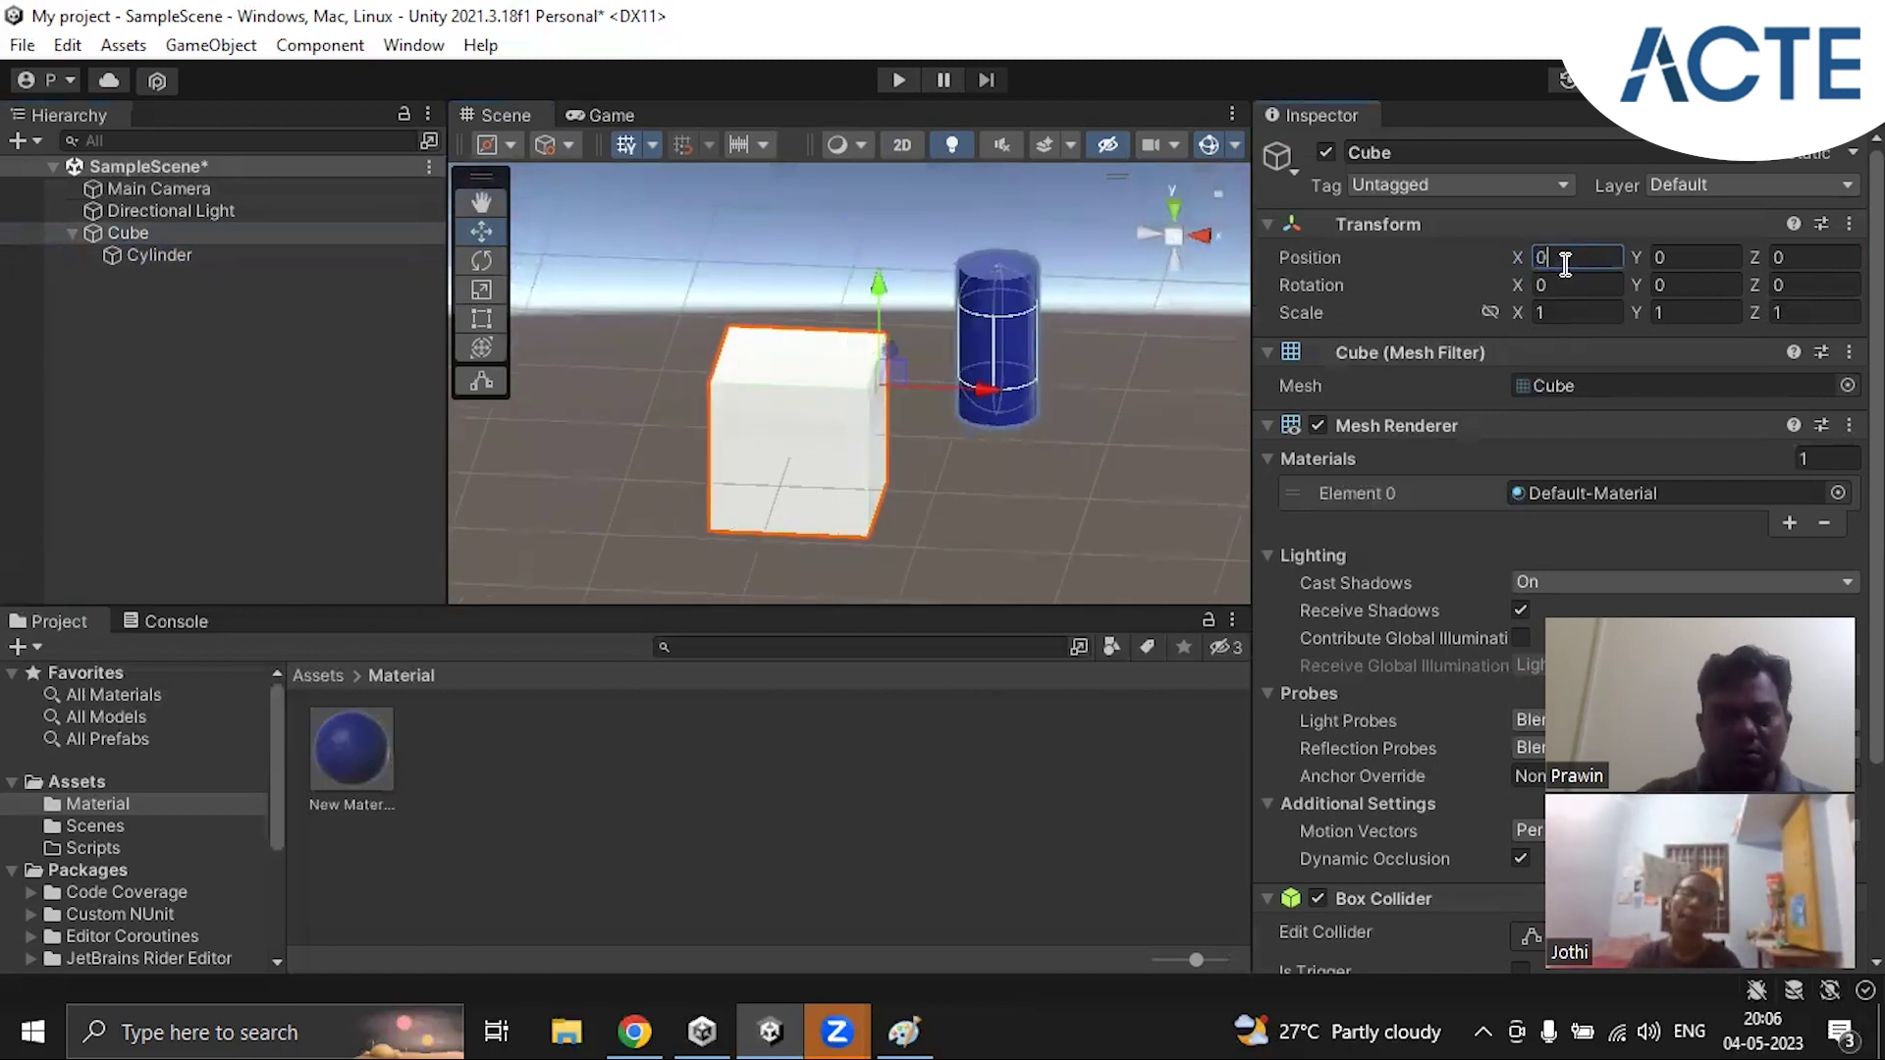
Step: Try rotating the parent Cube about its X axis, and reset the X rotation to 0
click(151, 257)
click(136, 232)
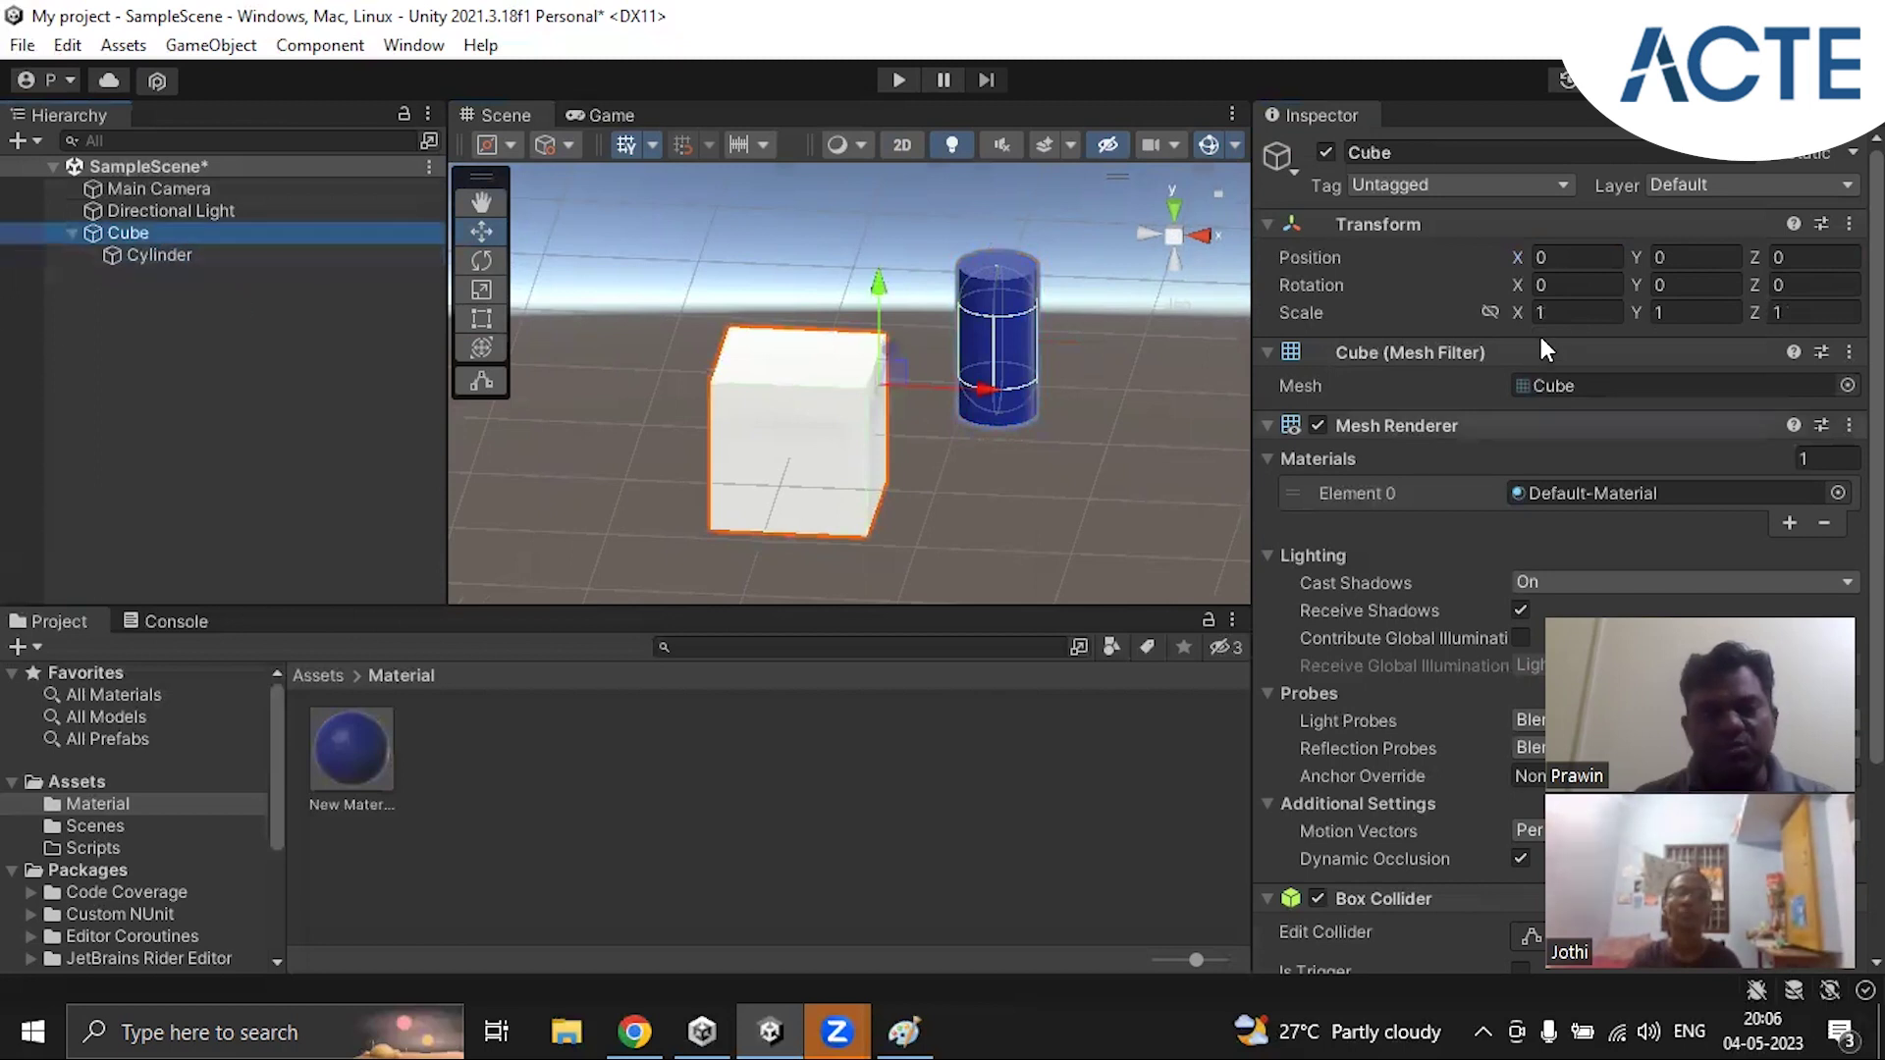
drag(1524, 286, 1736, 478)
click(1577, 288)
text(0)
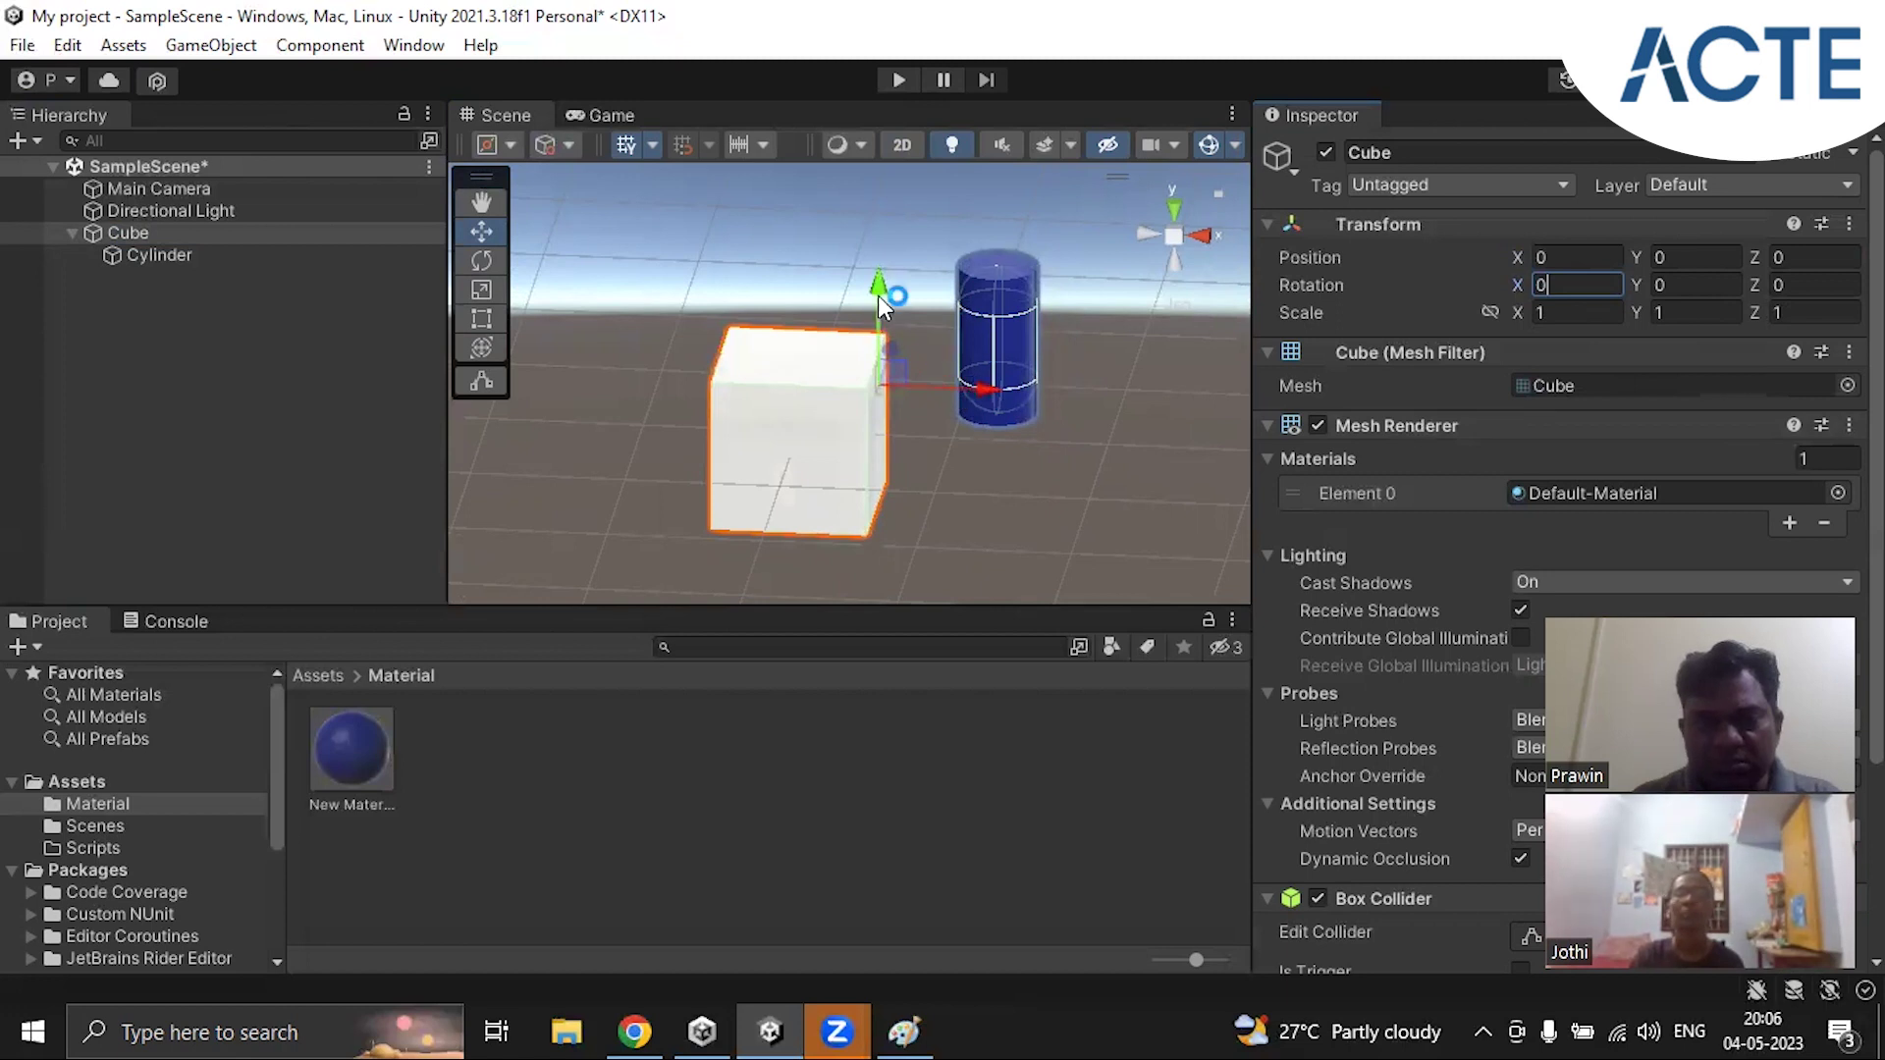
Step: Rotate the parent Cube along with its child to a Y rotation of about 17.59
click(1635, 284)
drag(1639, 283, 1773, 311)
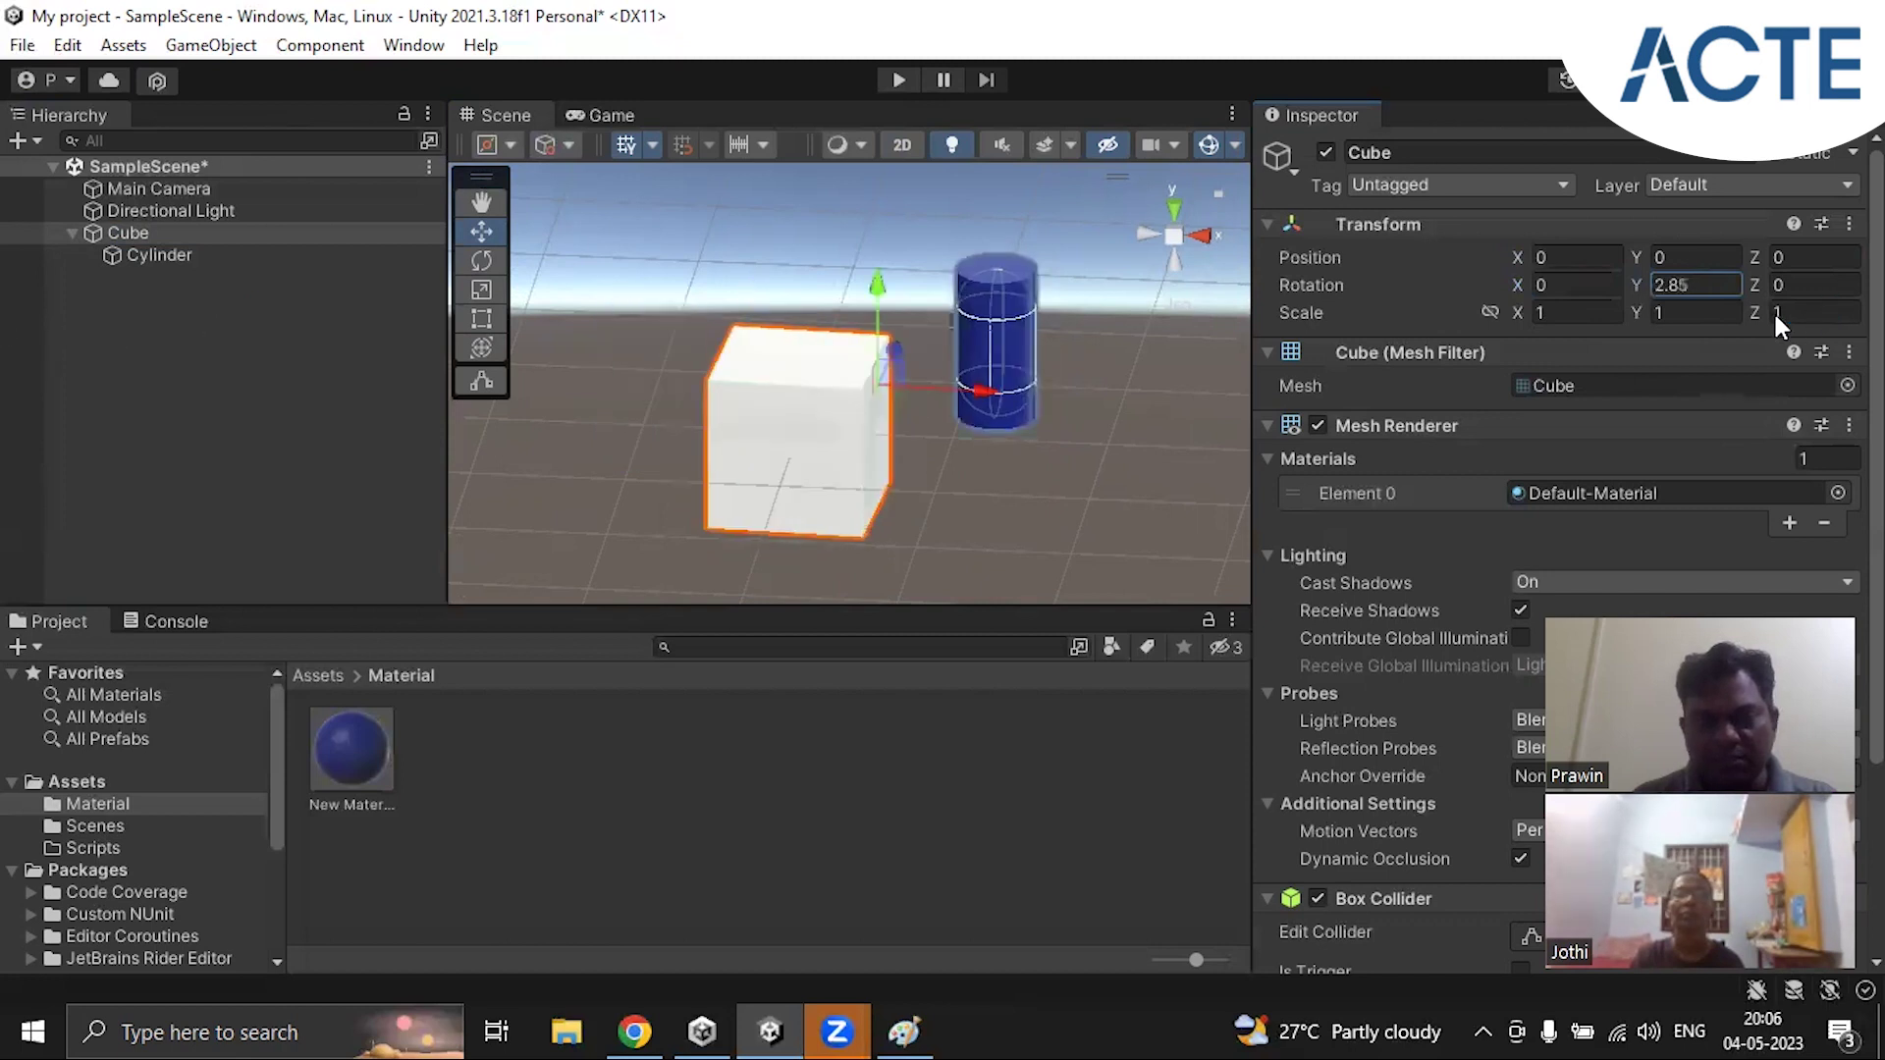
drag(26, 309, 692, 269)
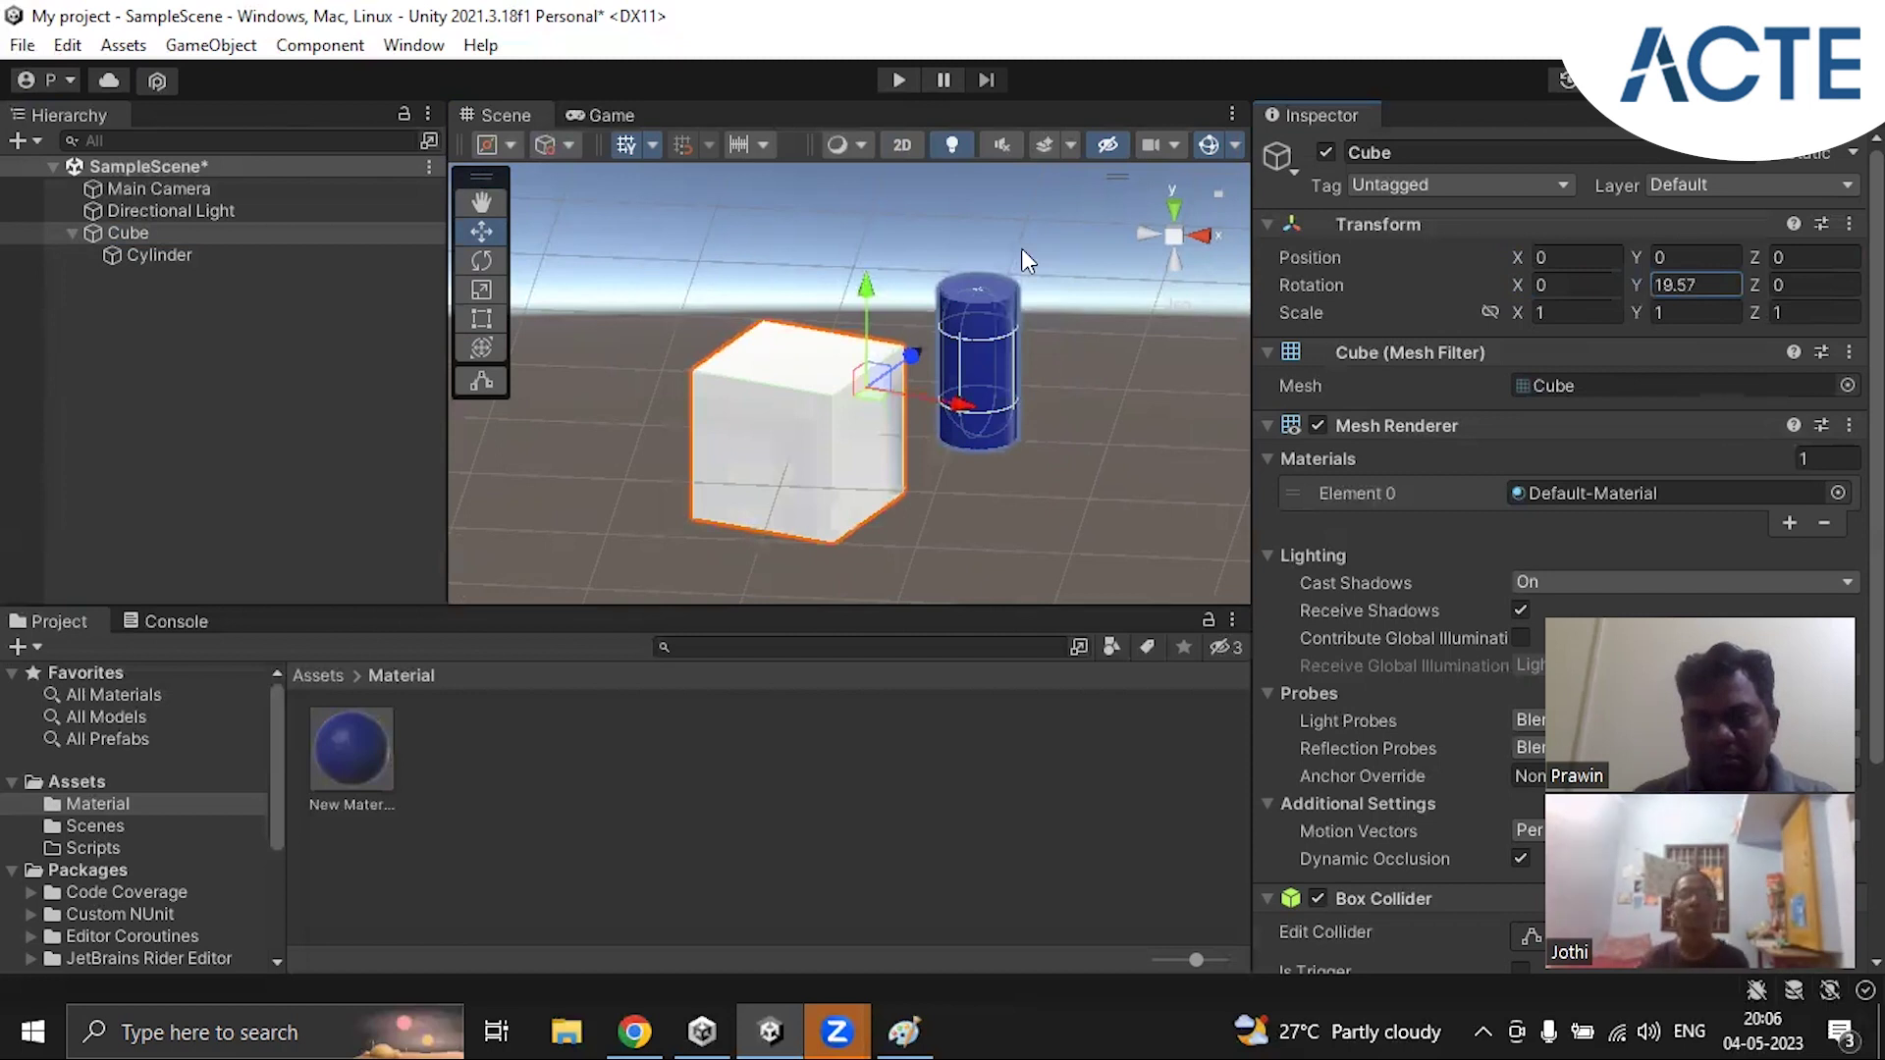
drag(1021, 249, 990, 294)
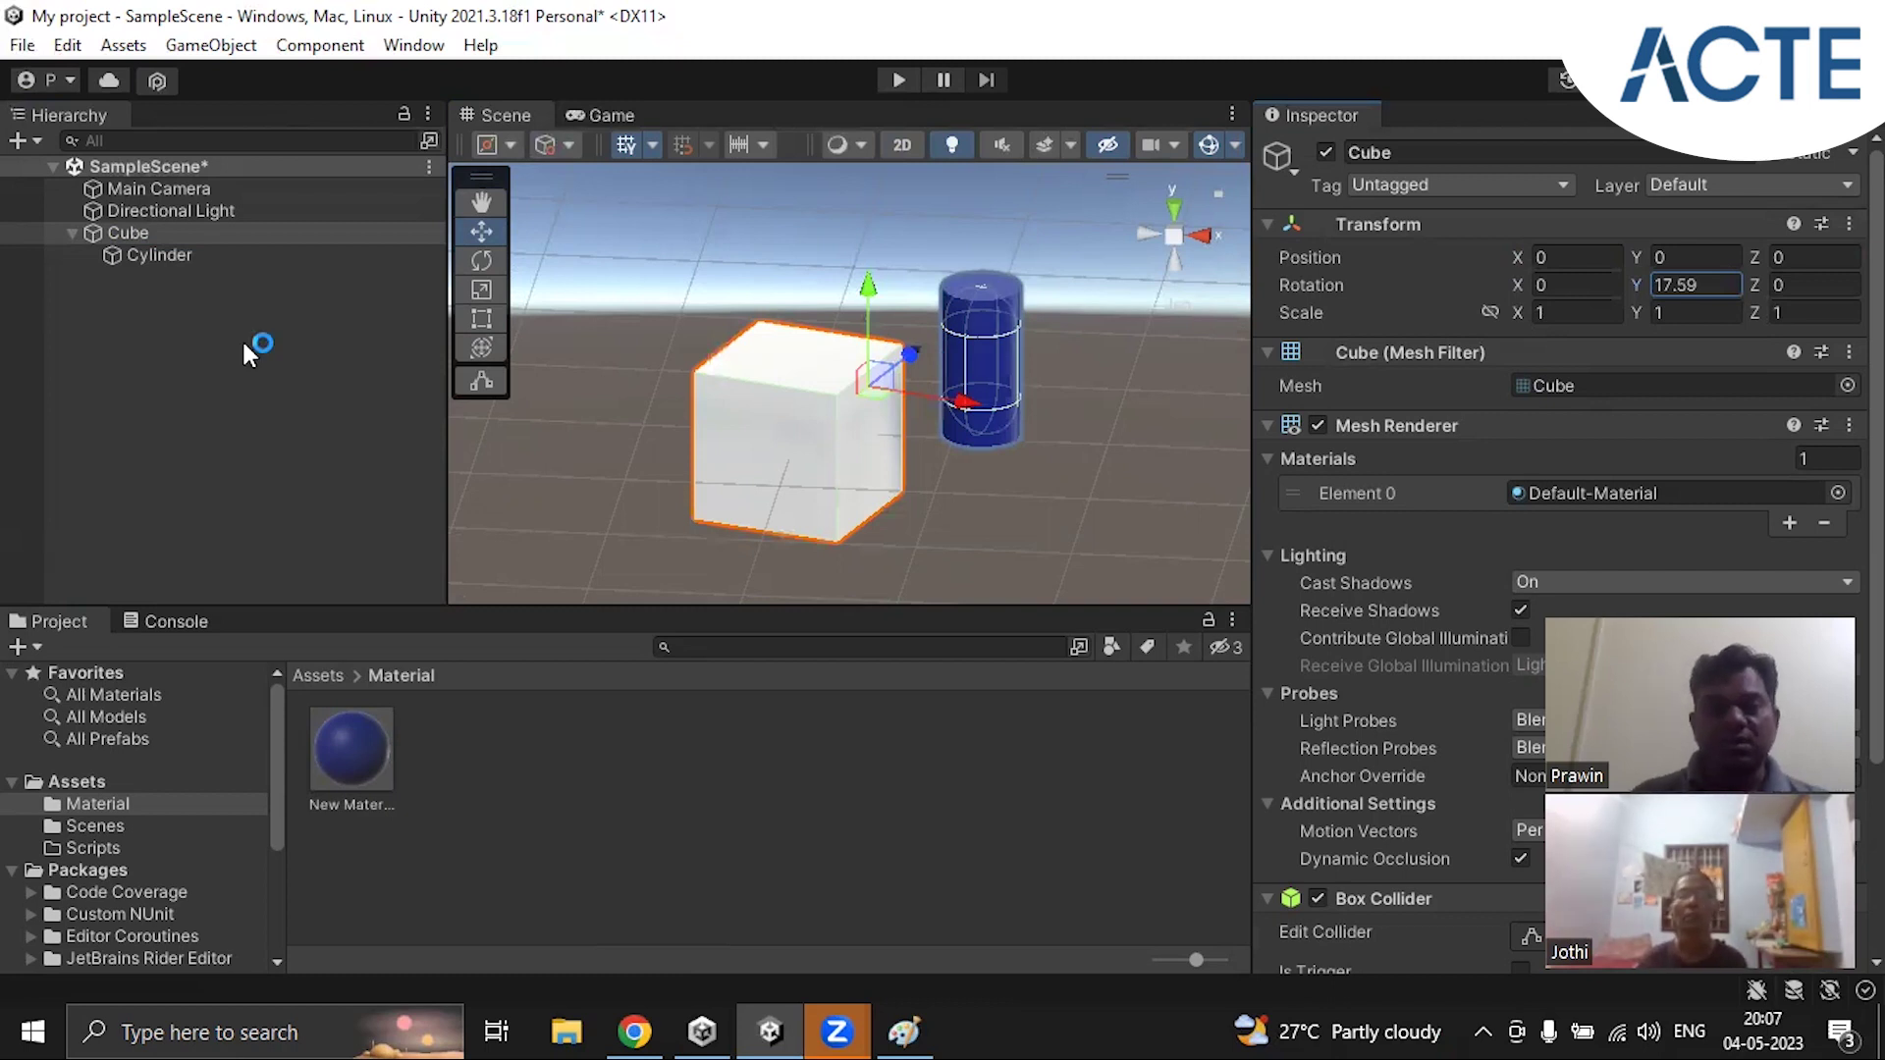
click(130, 232)
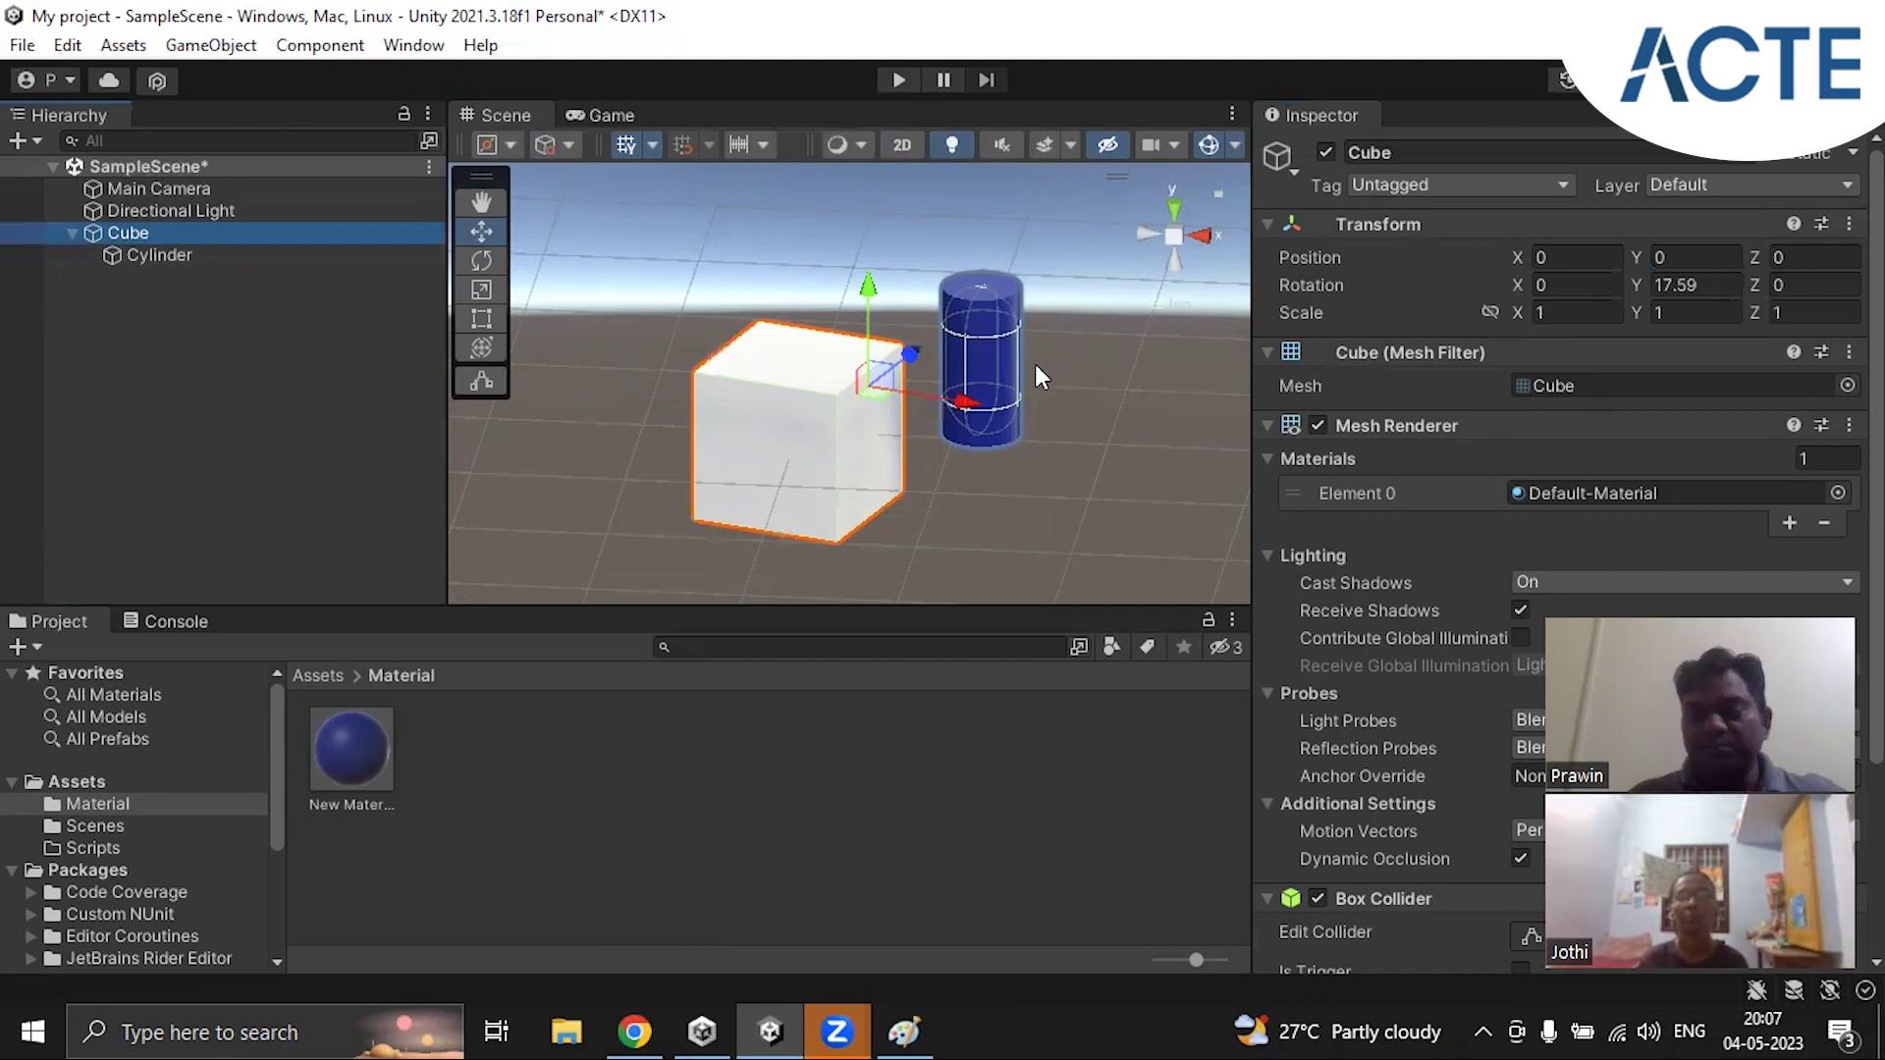
Step: Move only the child Cylinder back onto the Cube, to an X position of about 0.049, and clear the selection
click(159, 255)
drag(982, 357, 807, 335)
click(173, 385)
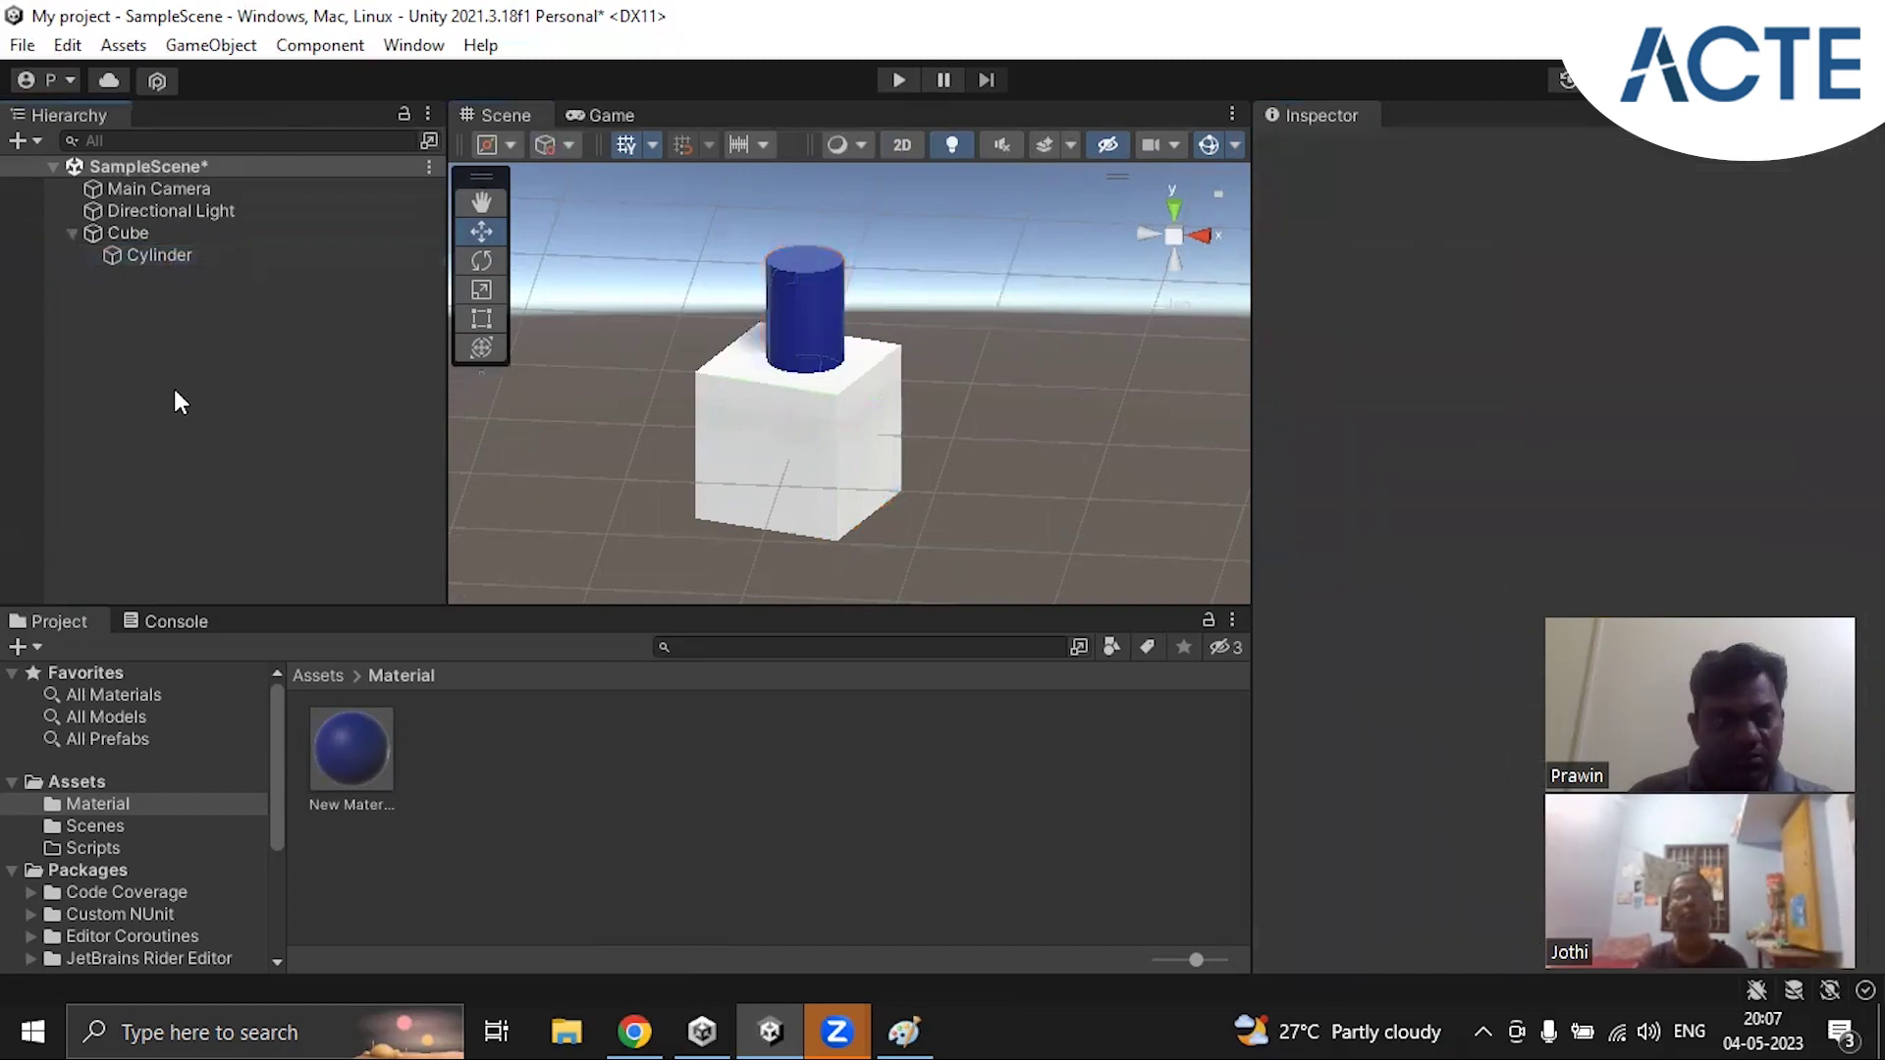
Step: Set the parent Cube's scale to 2 on the X, Y and Z axes
drag(150, 260, 817, 499)
click(817, 499)
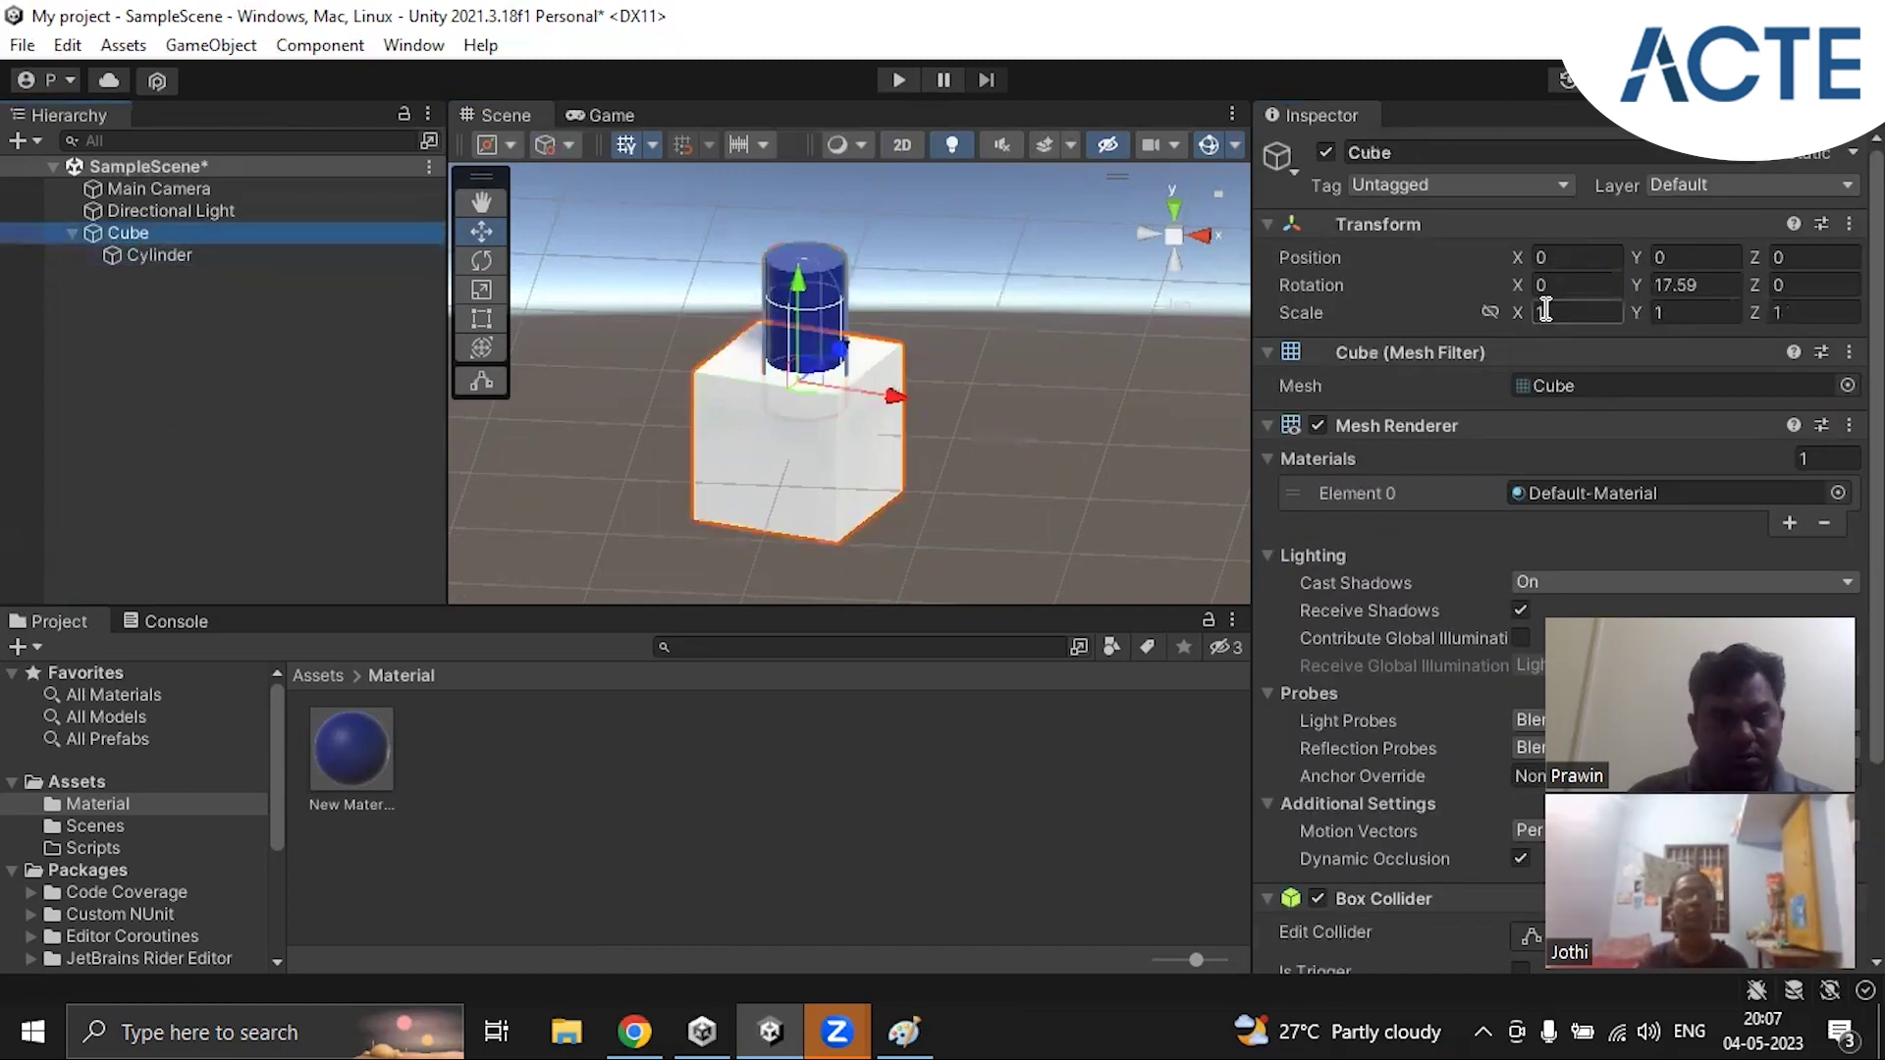
click(1556, 315)
text(2)
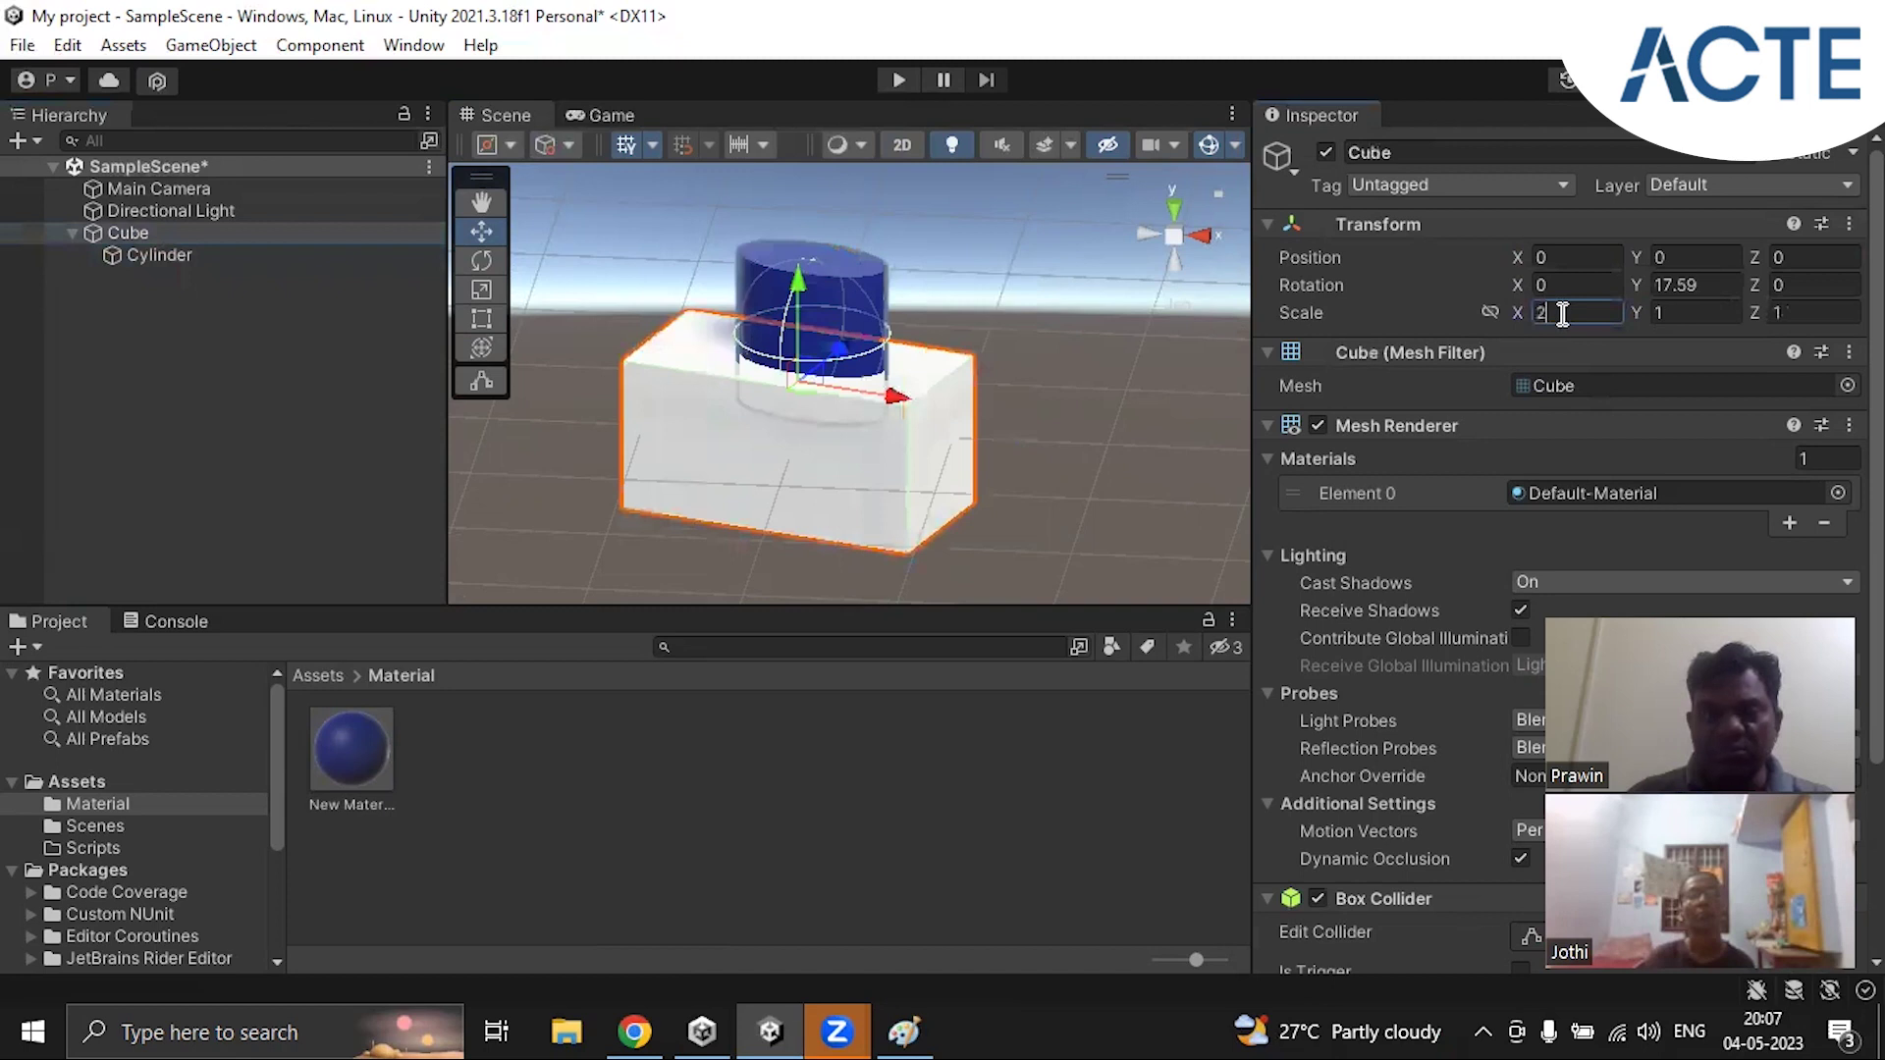
key(Tab)
text(2)
key(Tab)
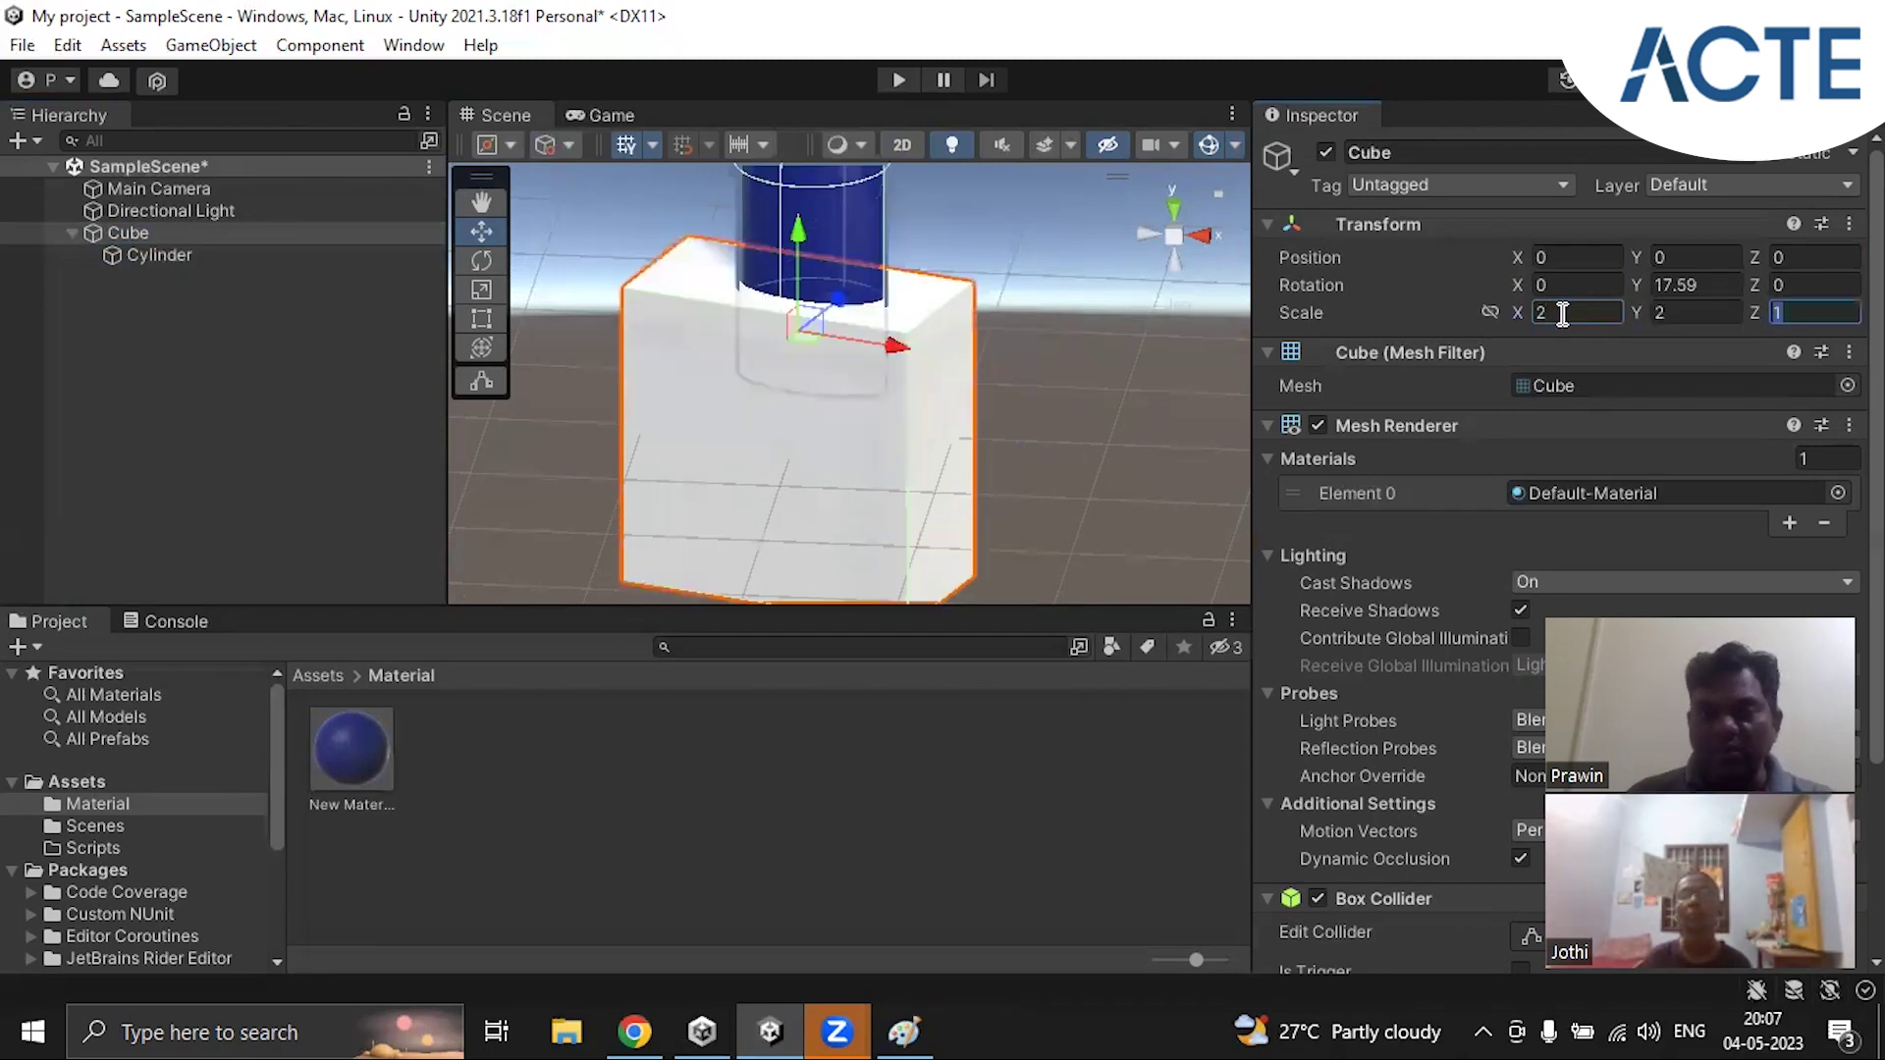
text(2)
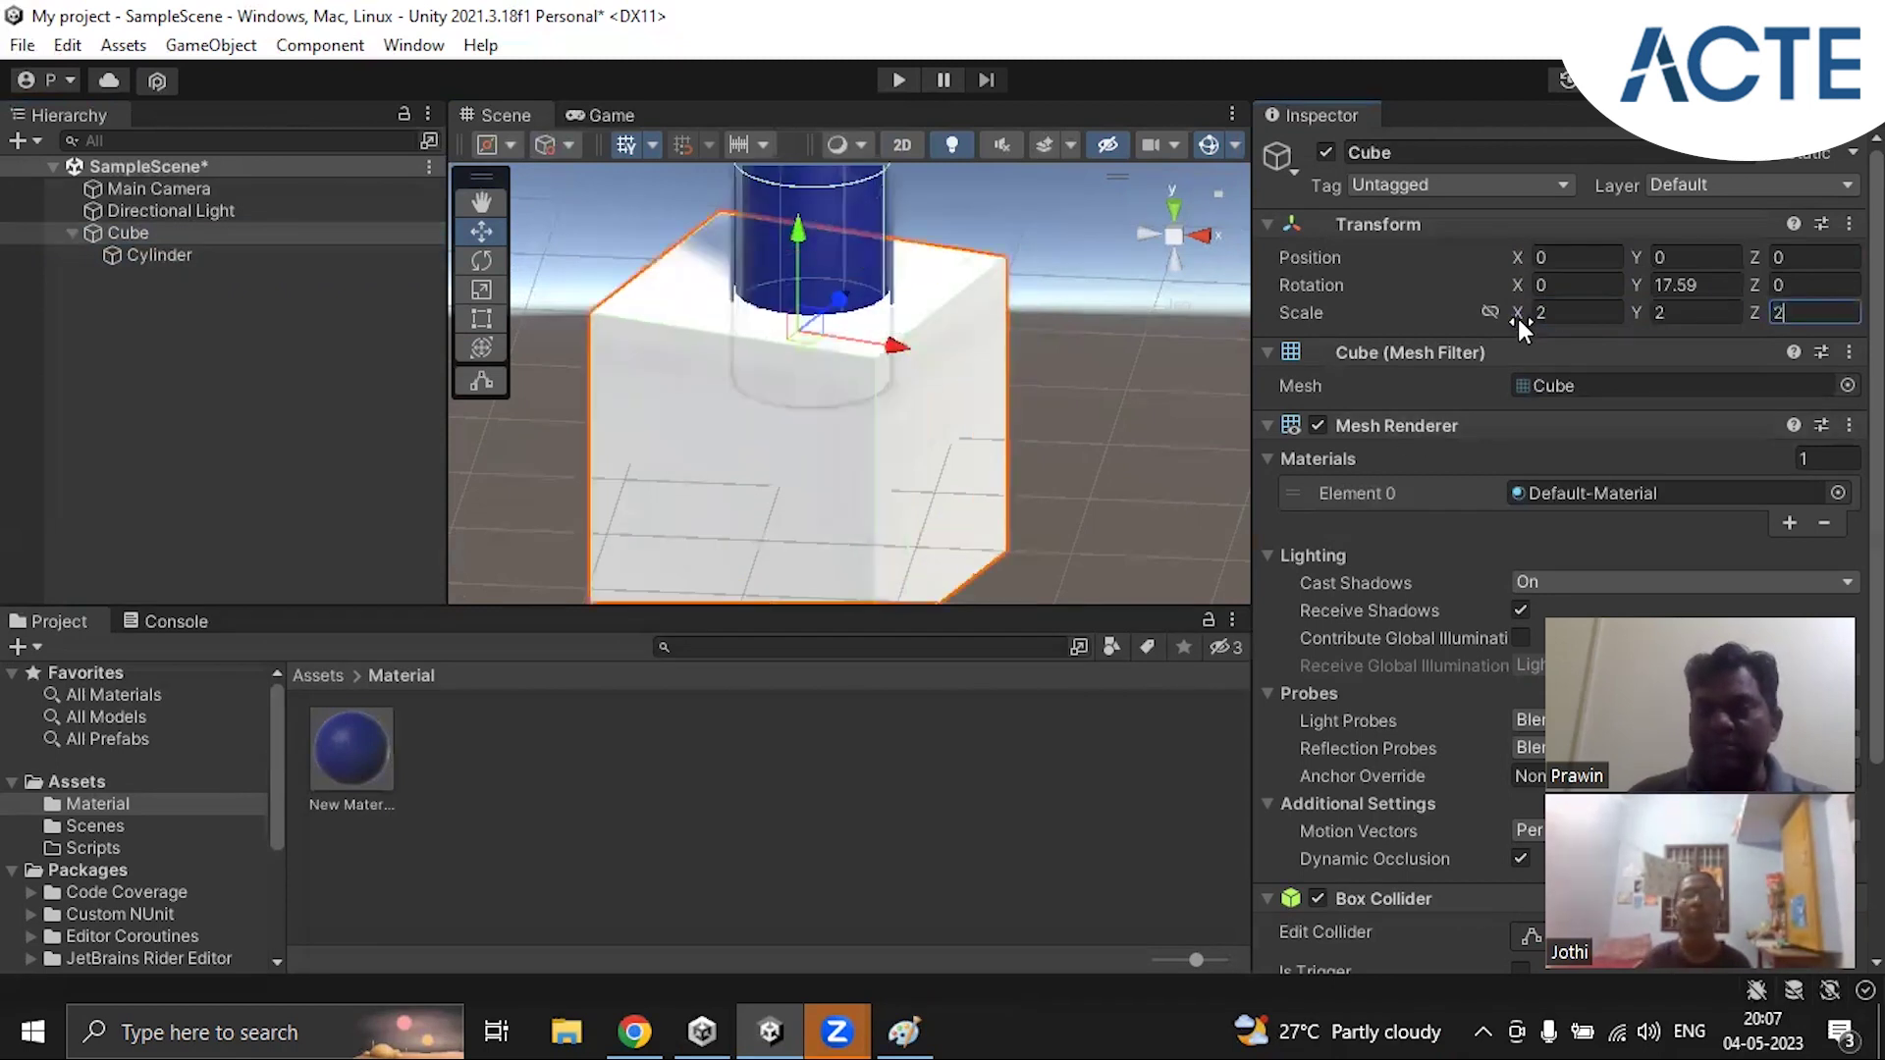
Step: Compare the transform values of the child Cylinder with those of the scaled parent Cube
click(195, 257)
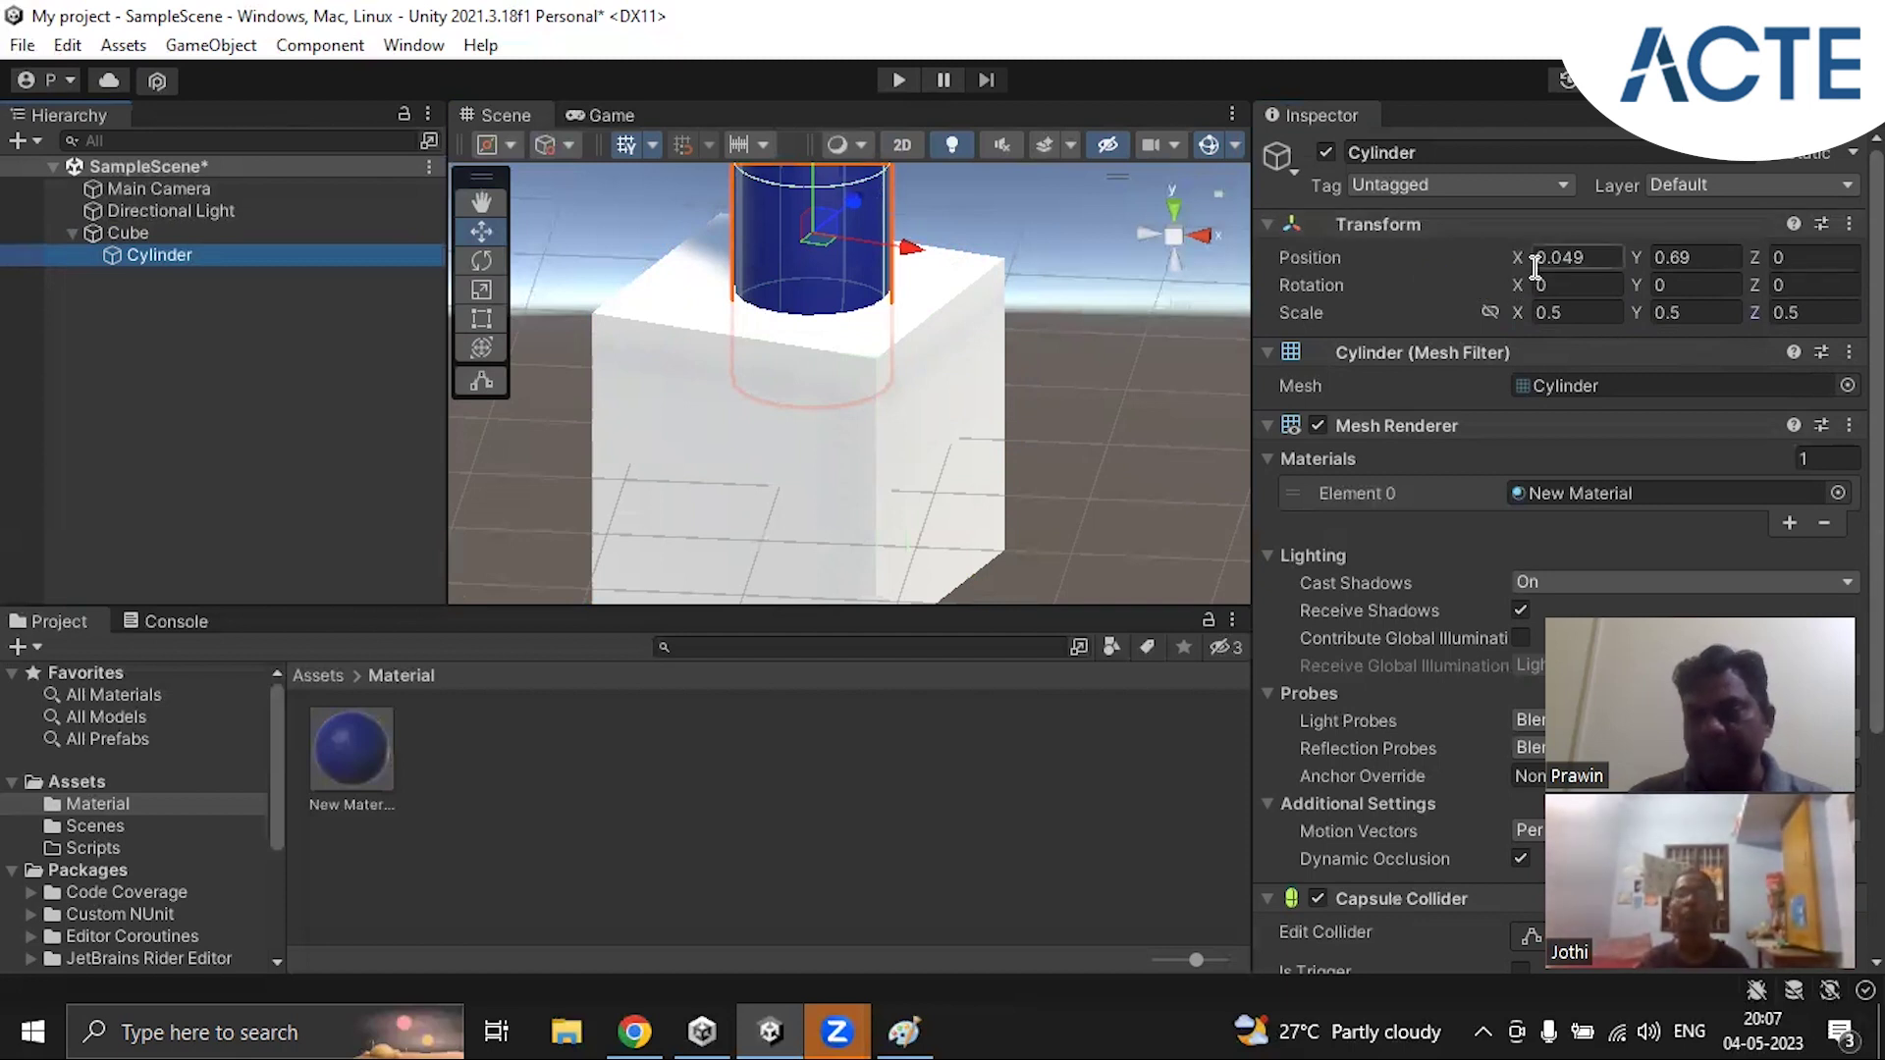
click(125, 231)
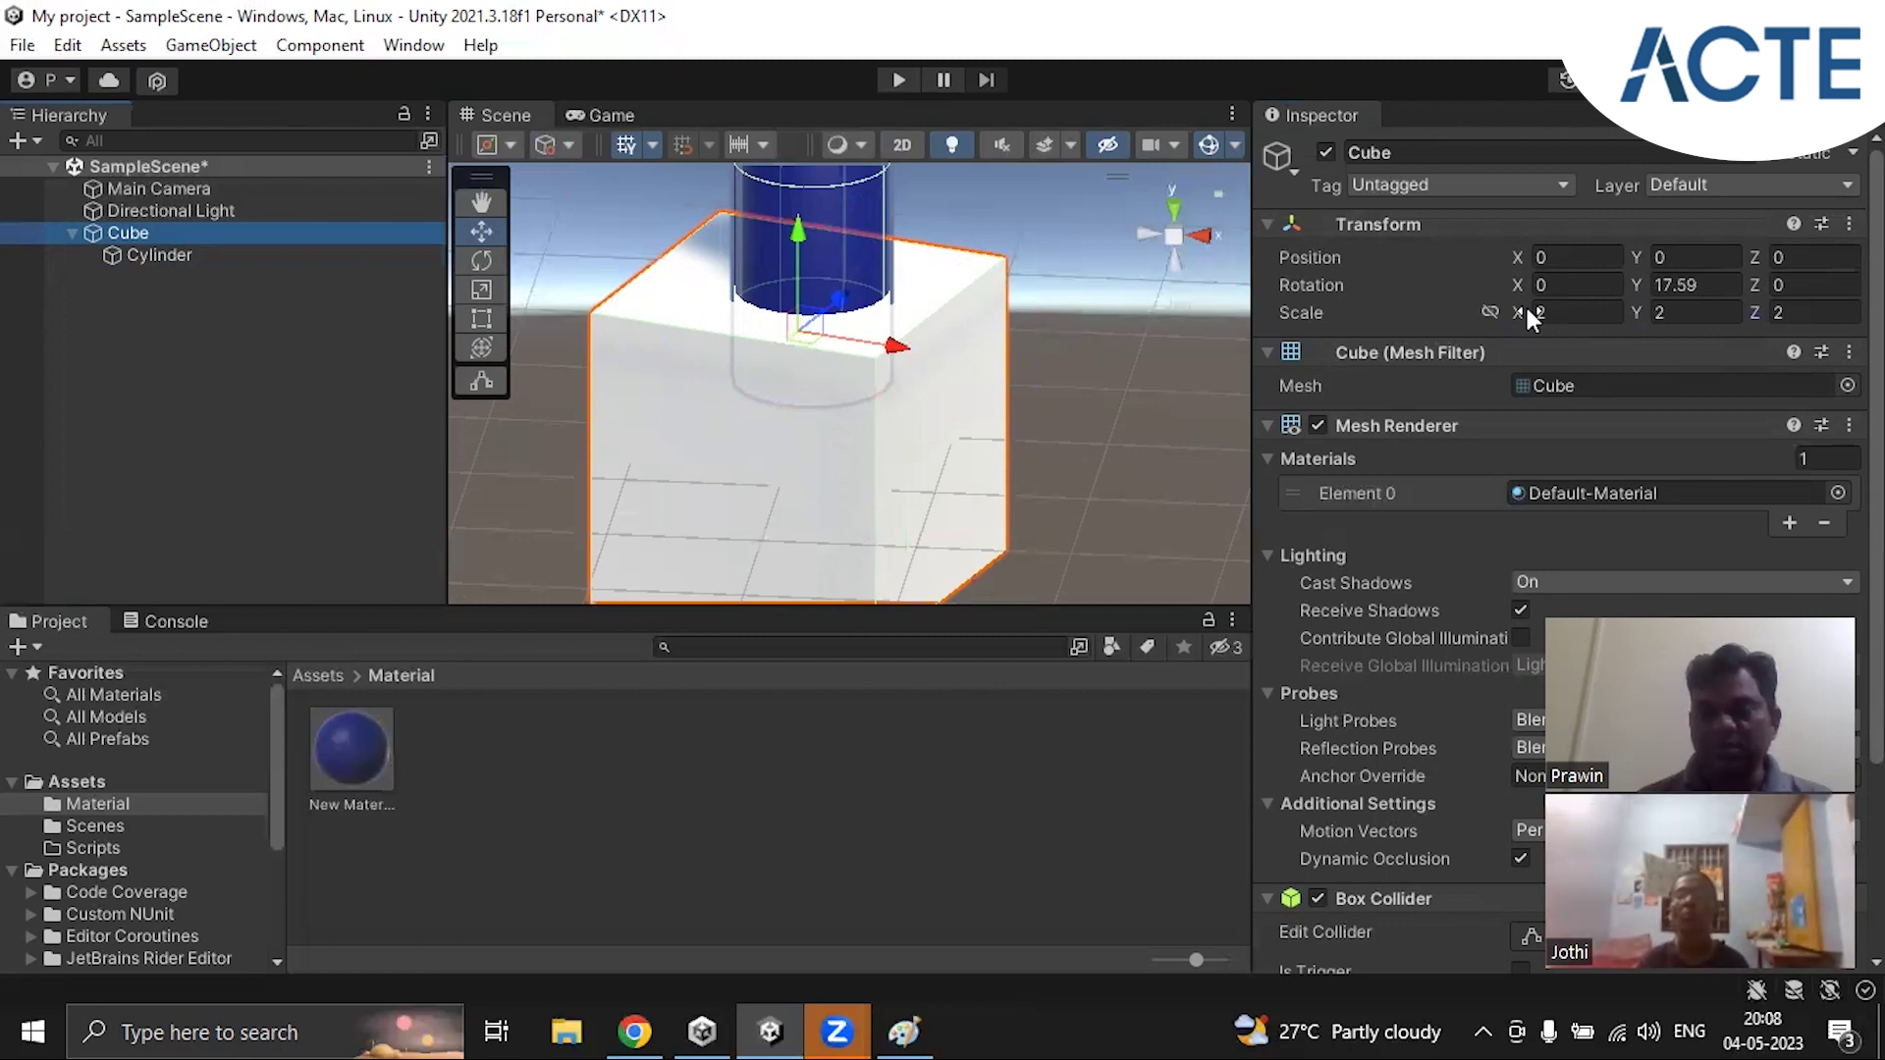
click(169, 257)
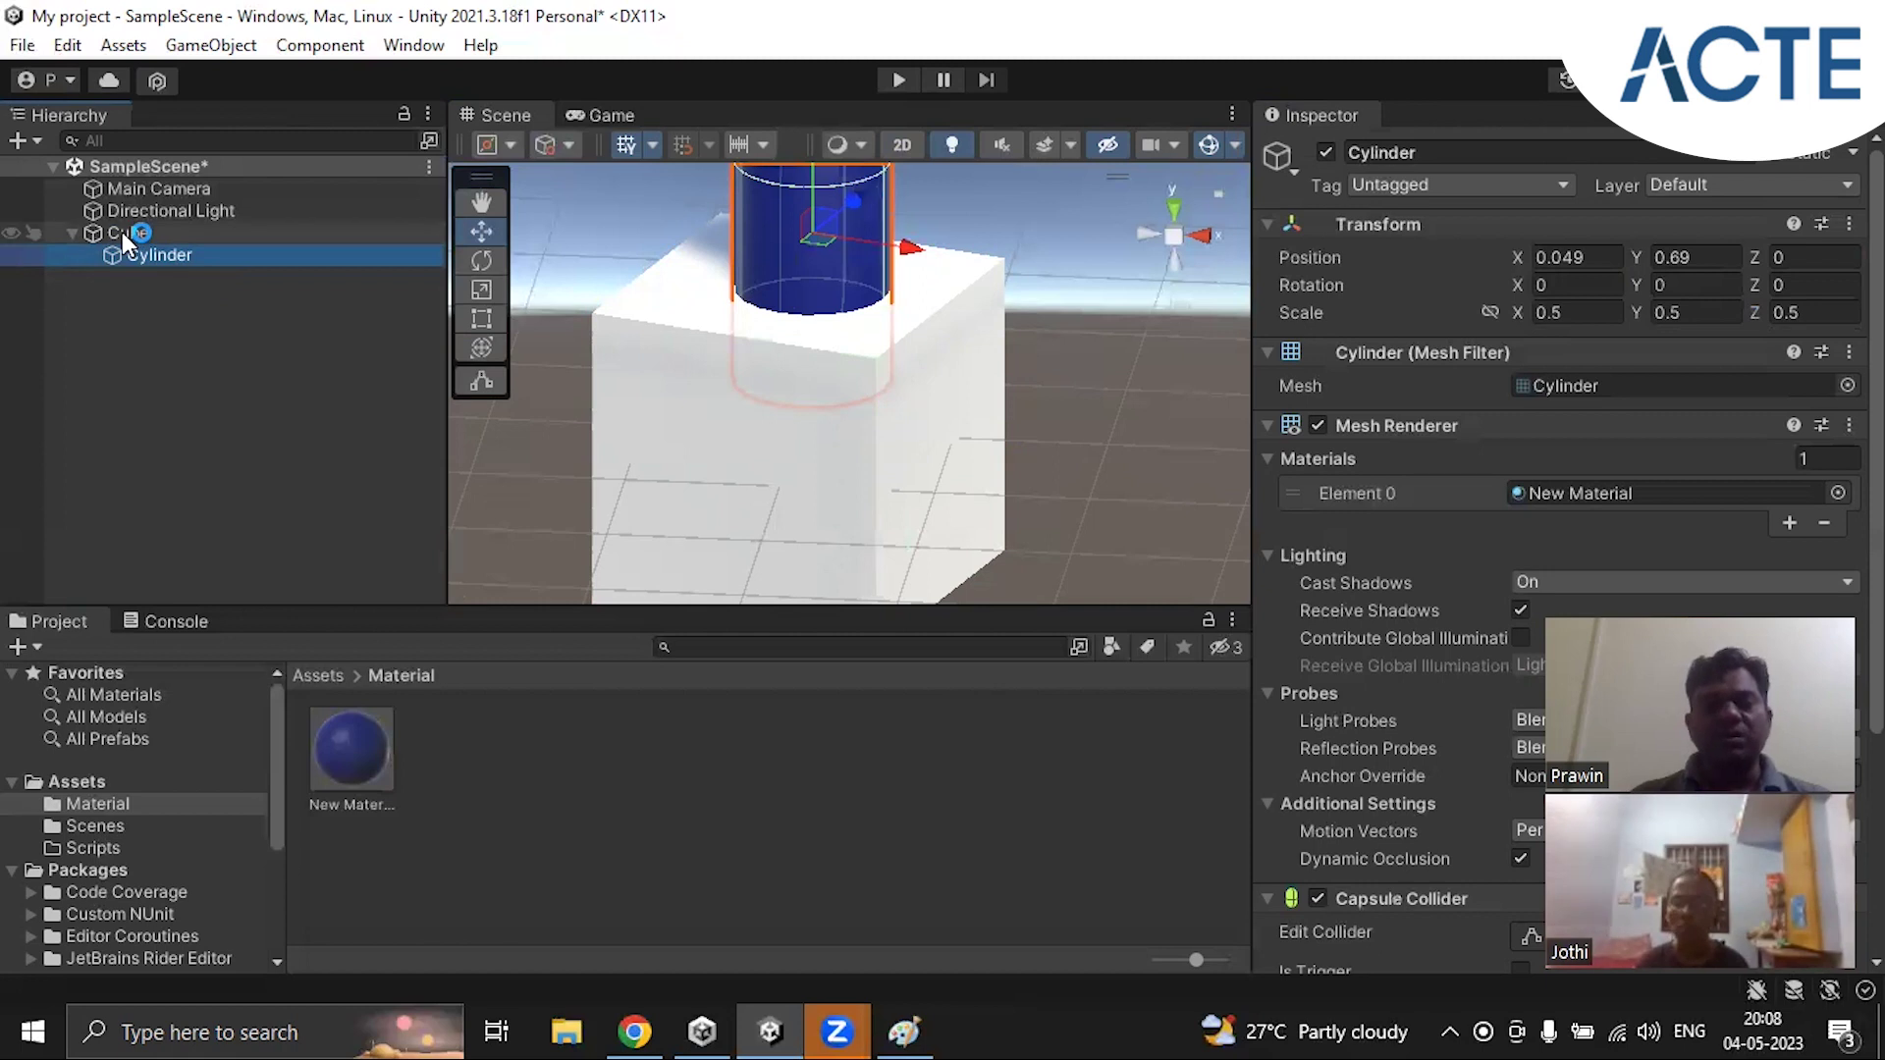
click(122, 233)
Step: Add a 3D Sphere as a child of the Cylinder, keeping its default name
click(167, 255)
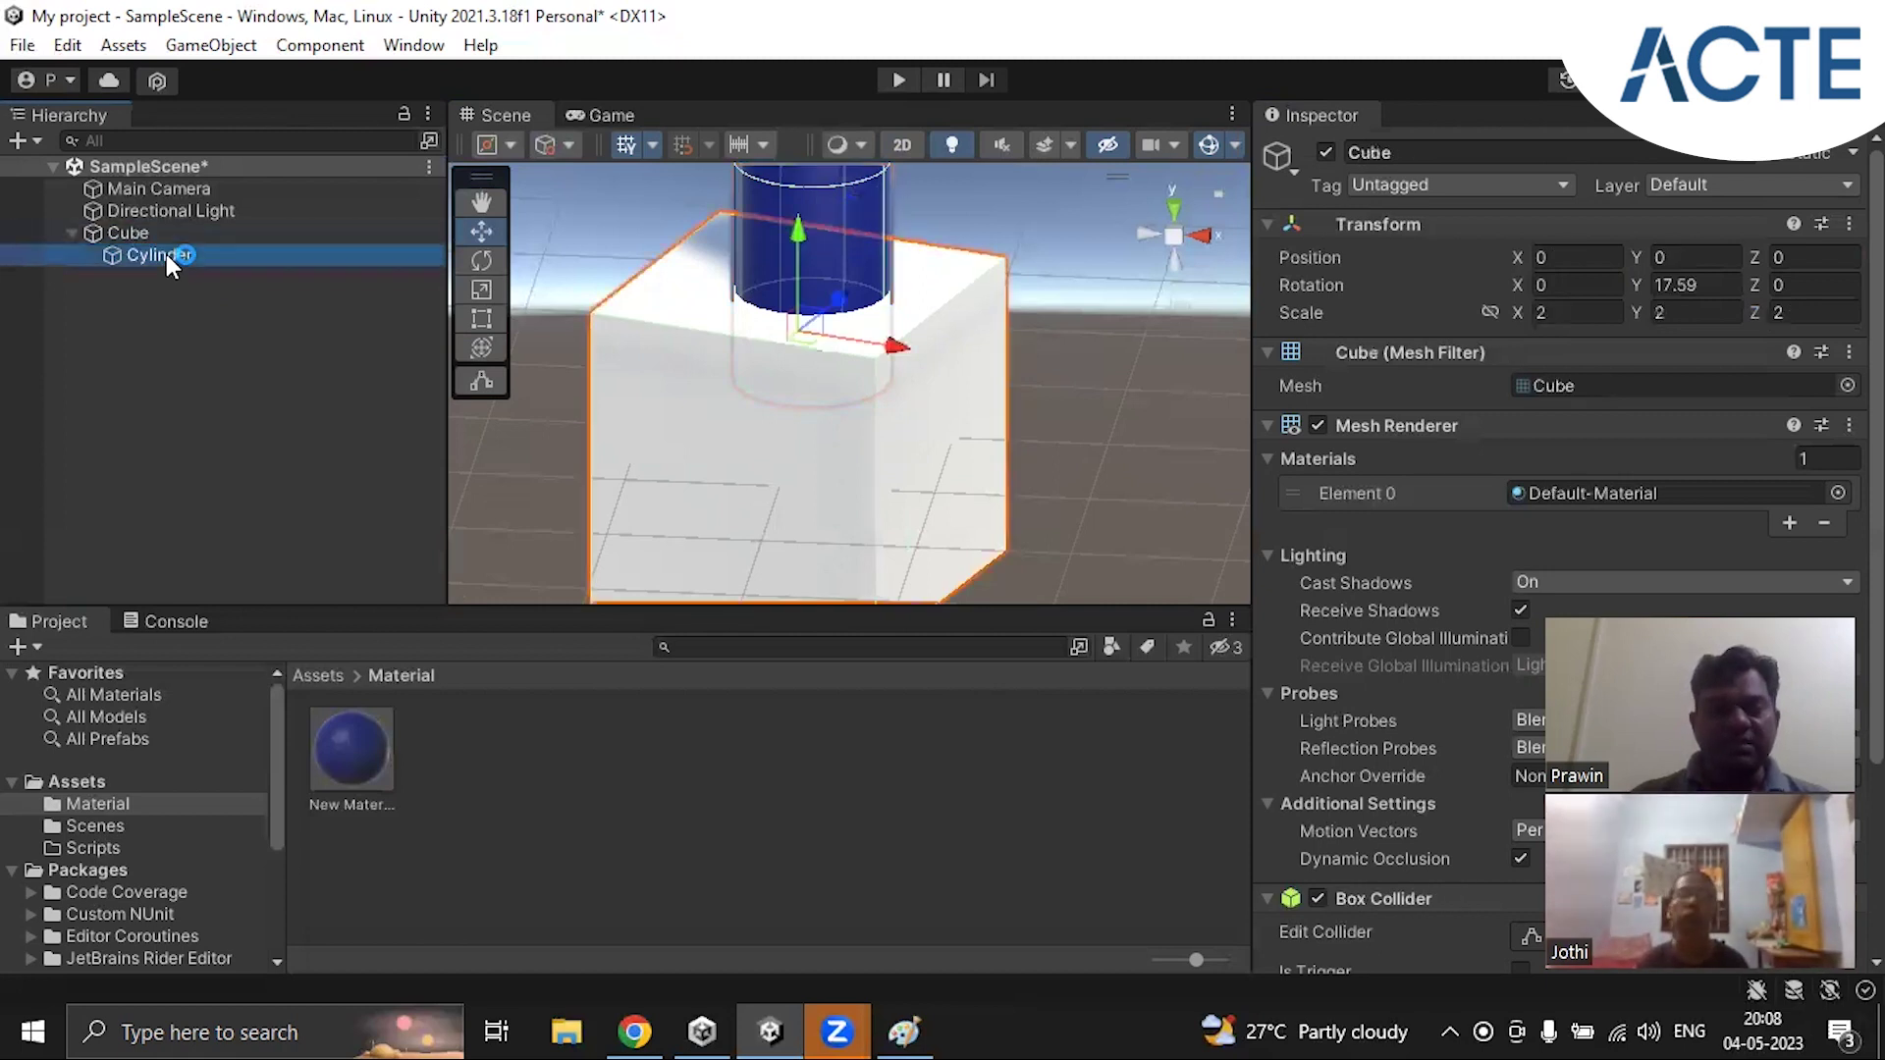
right_click(174, 259)
click(153, 256)
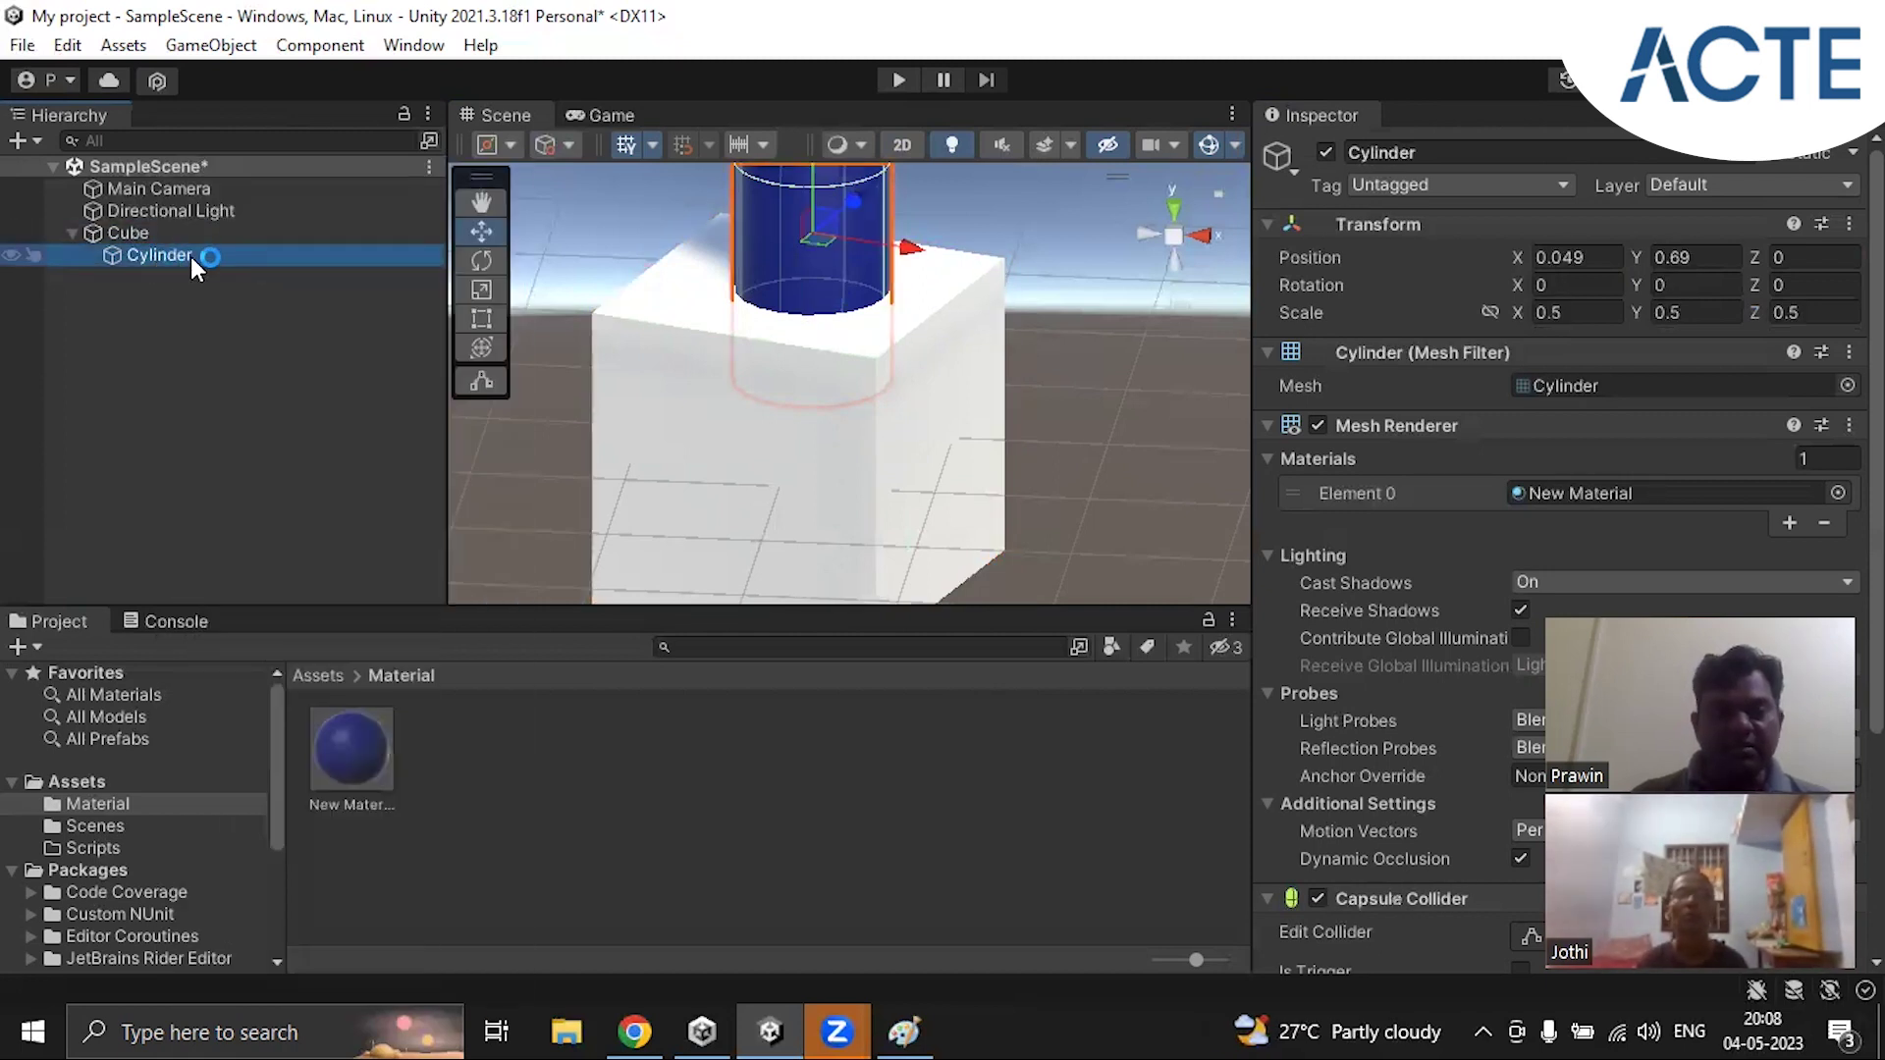
click(122, 256)
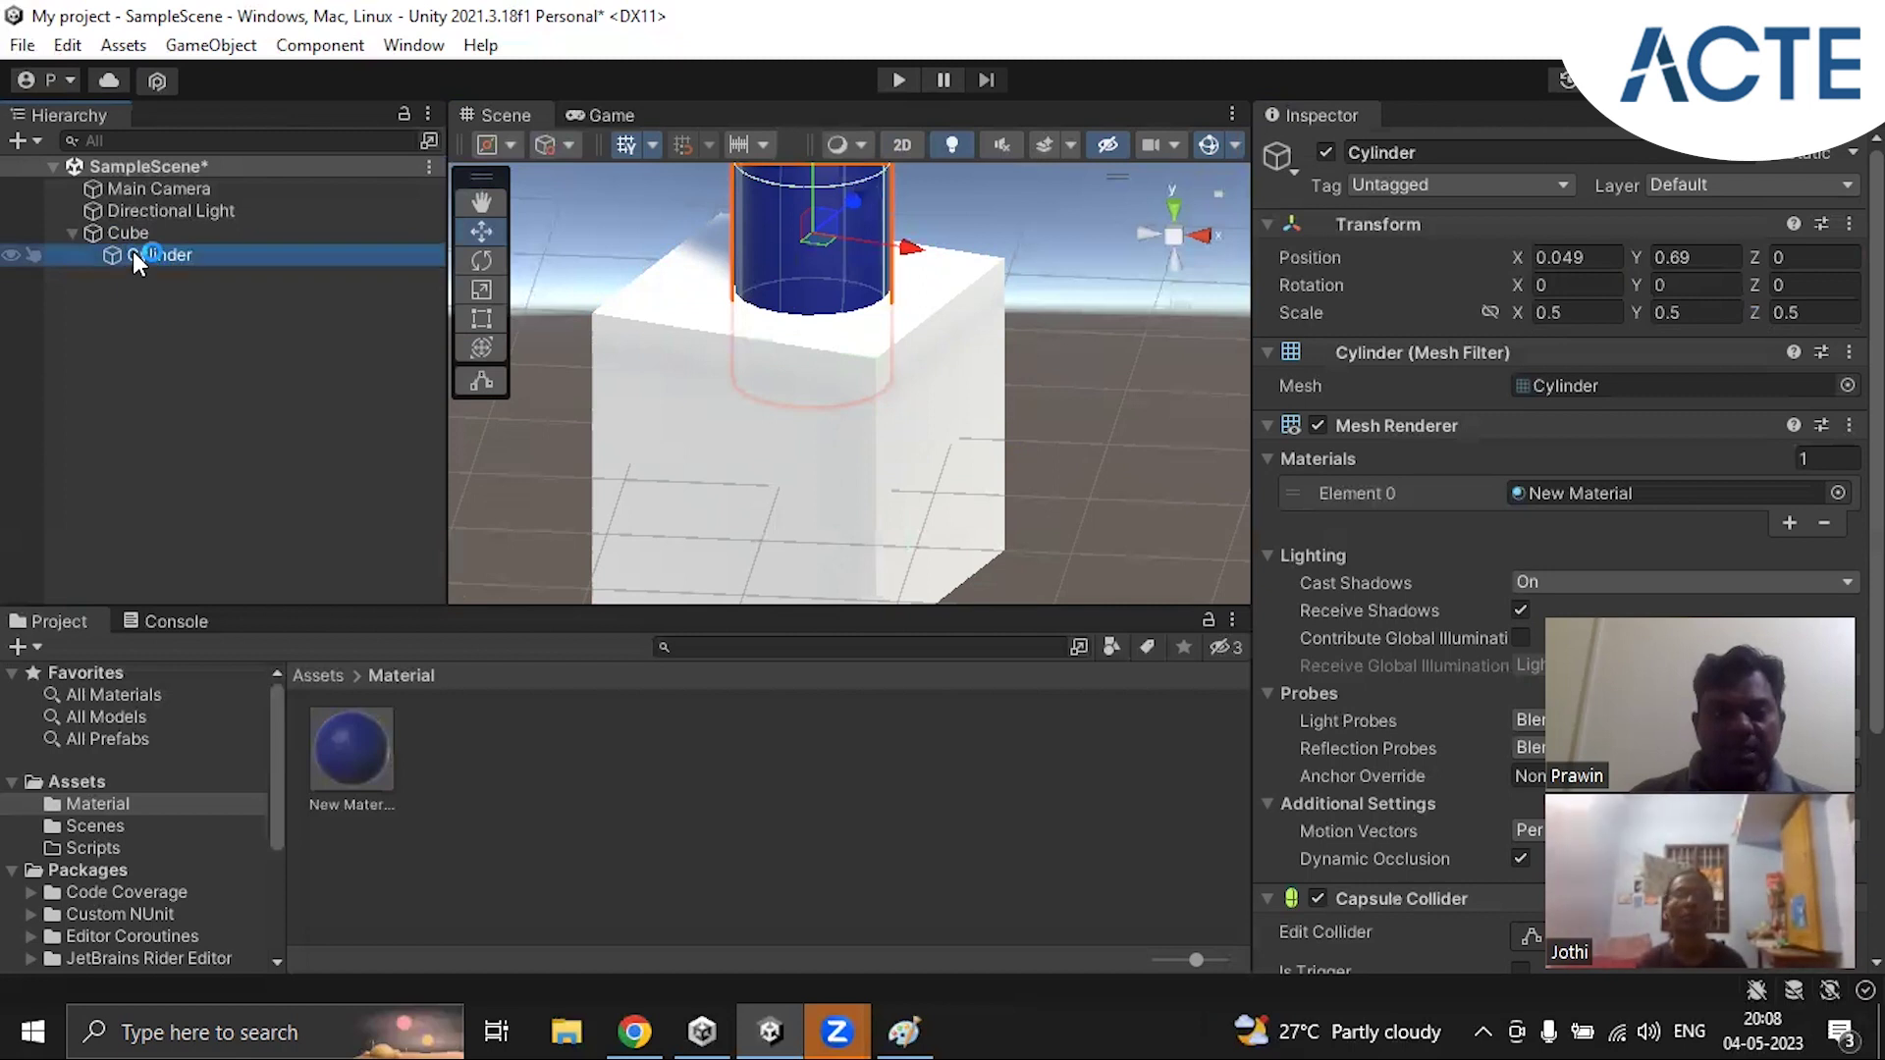
right_click(133, 252)
mouse_move(257, 550)
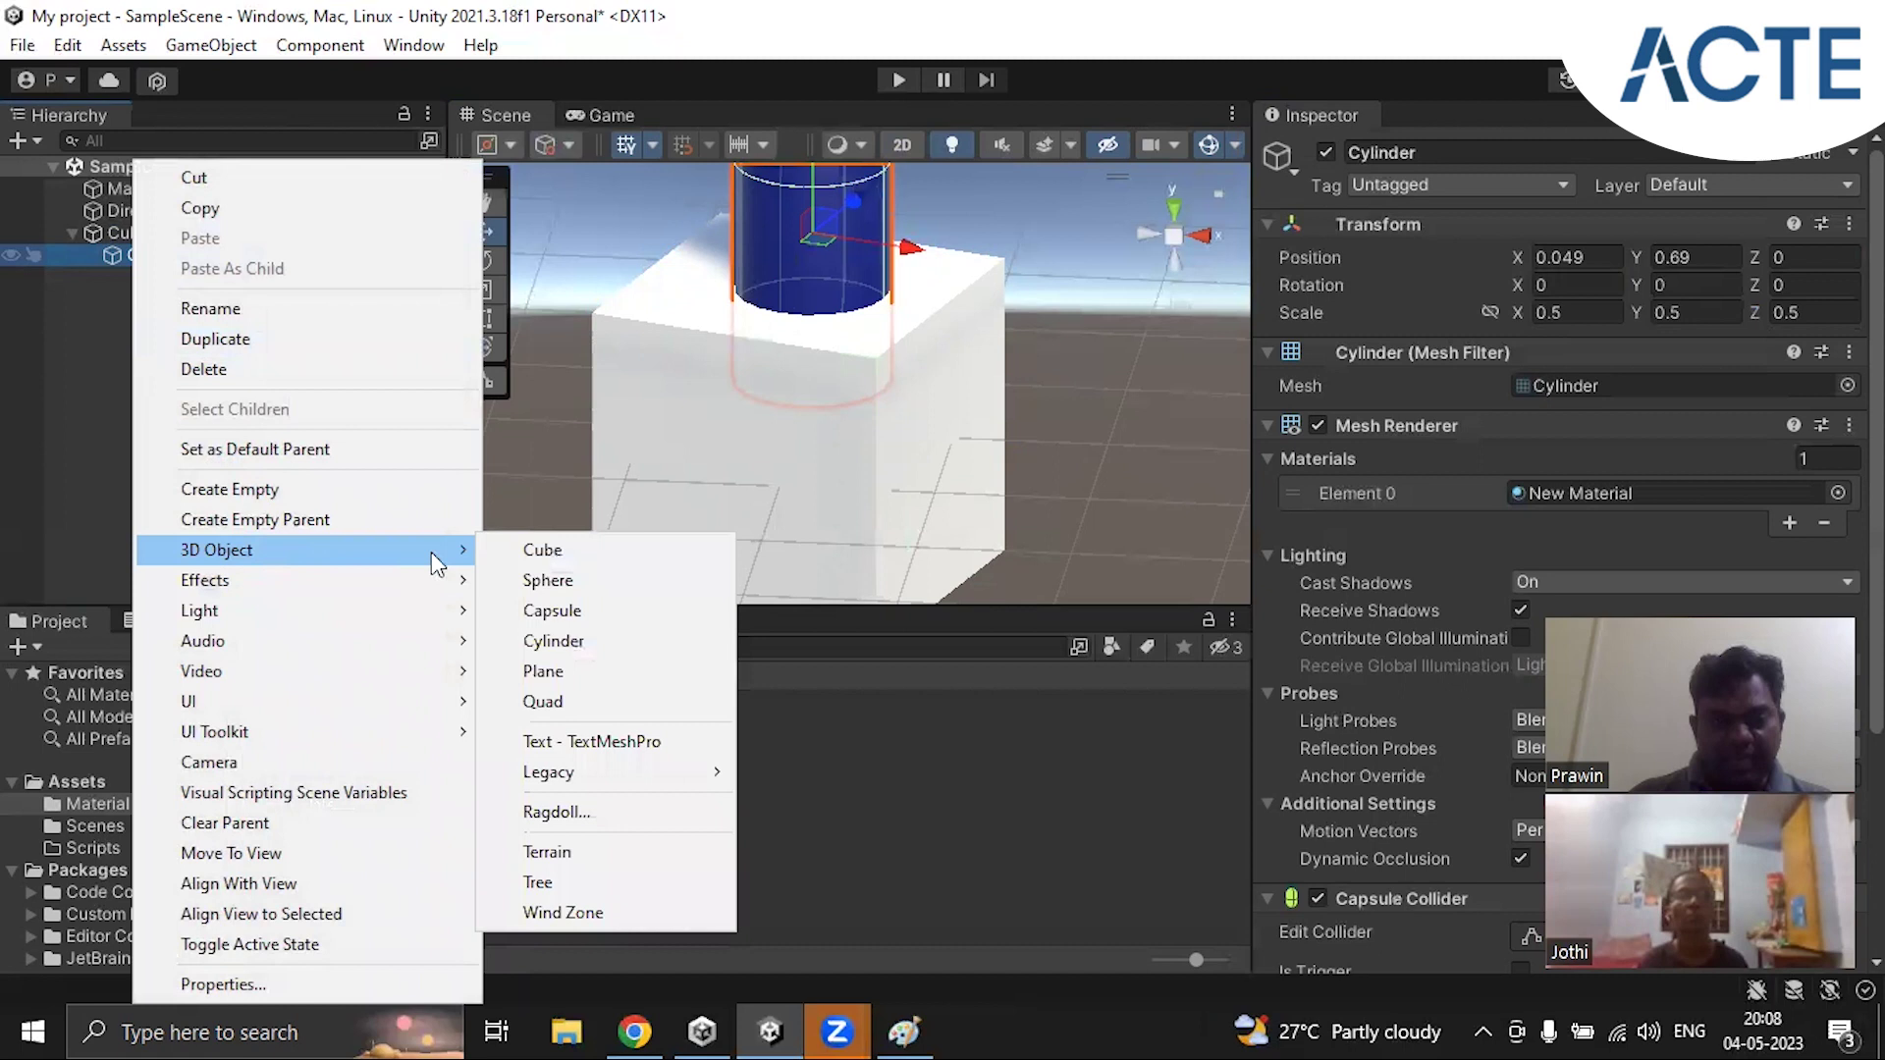
click(580, 579)
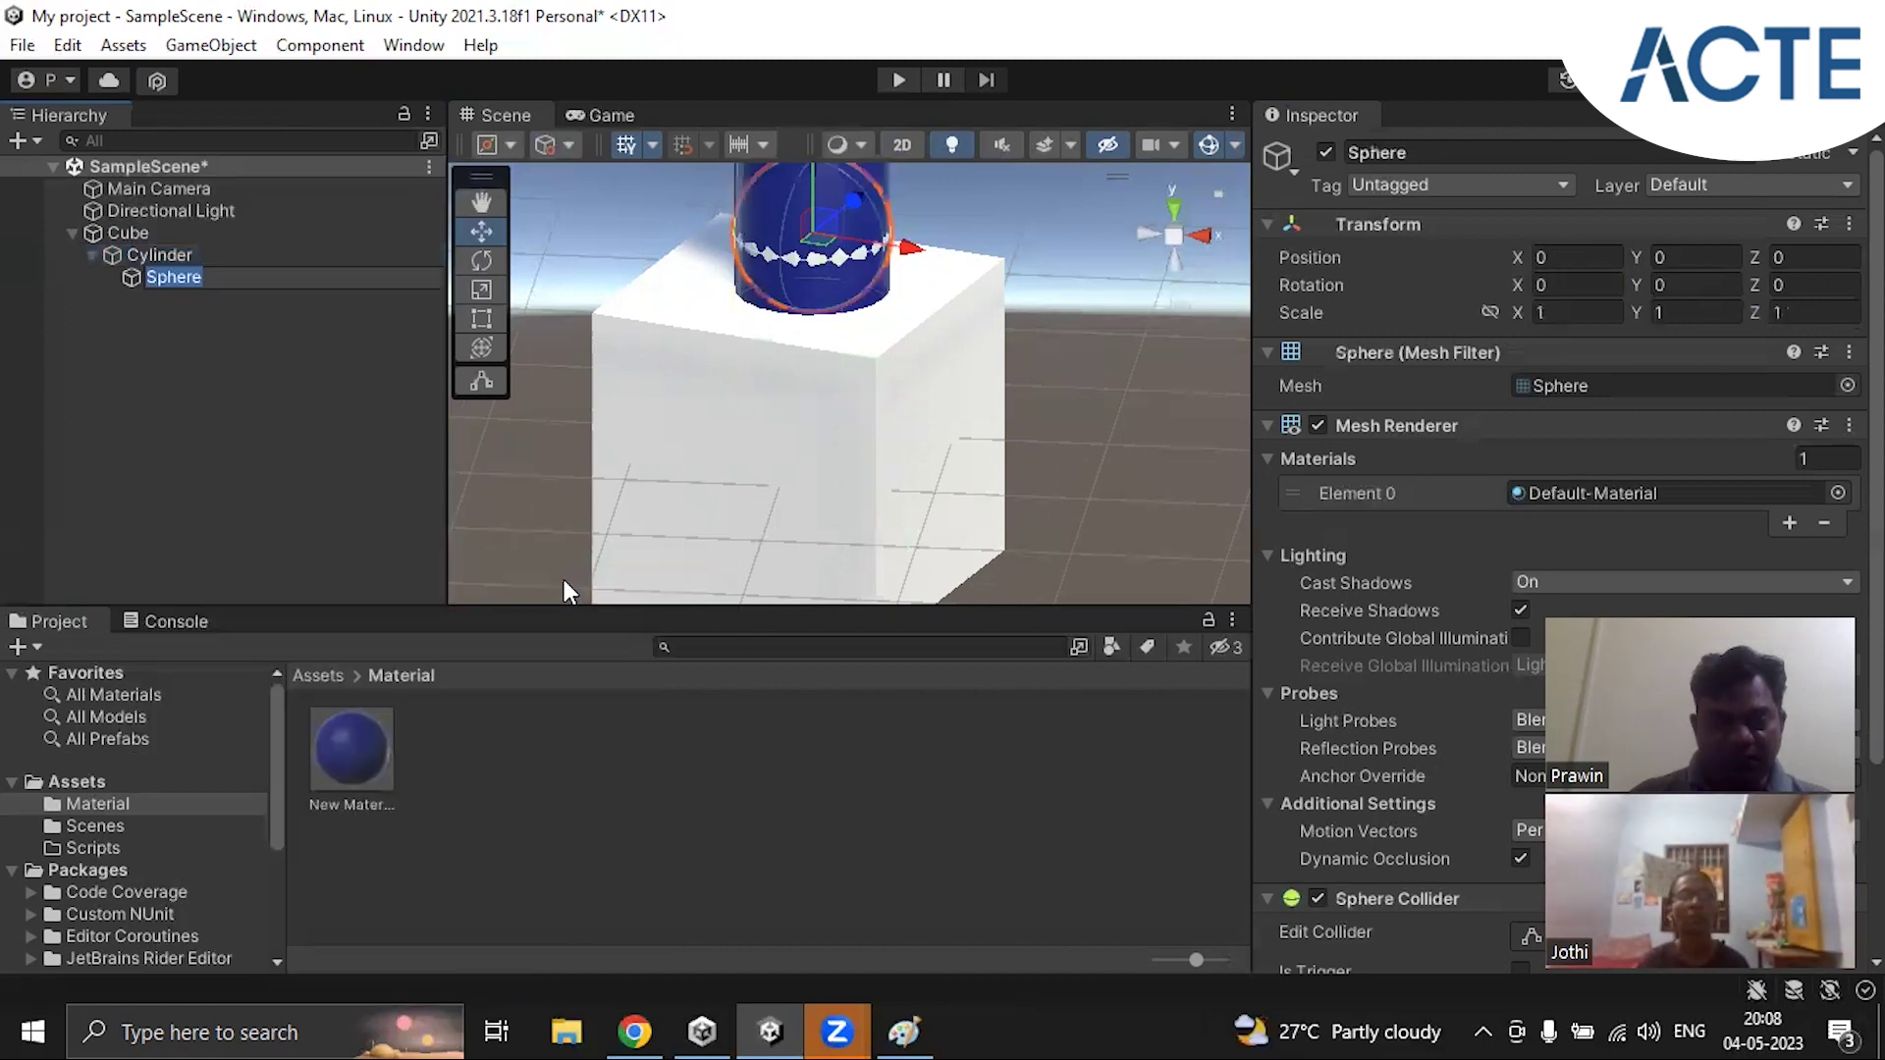
click(200, 365)
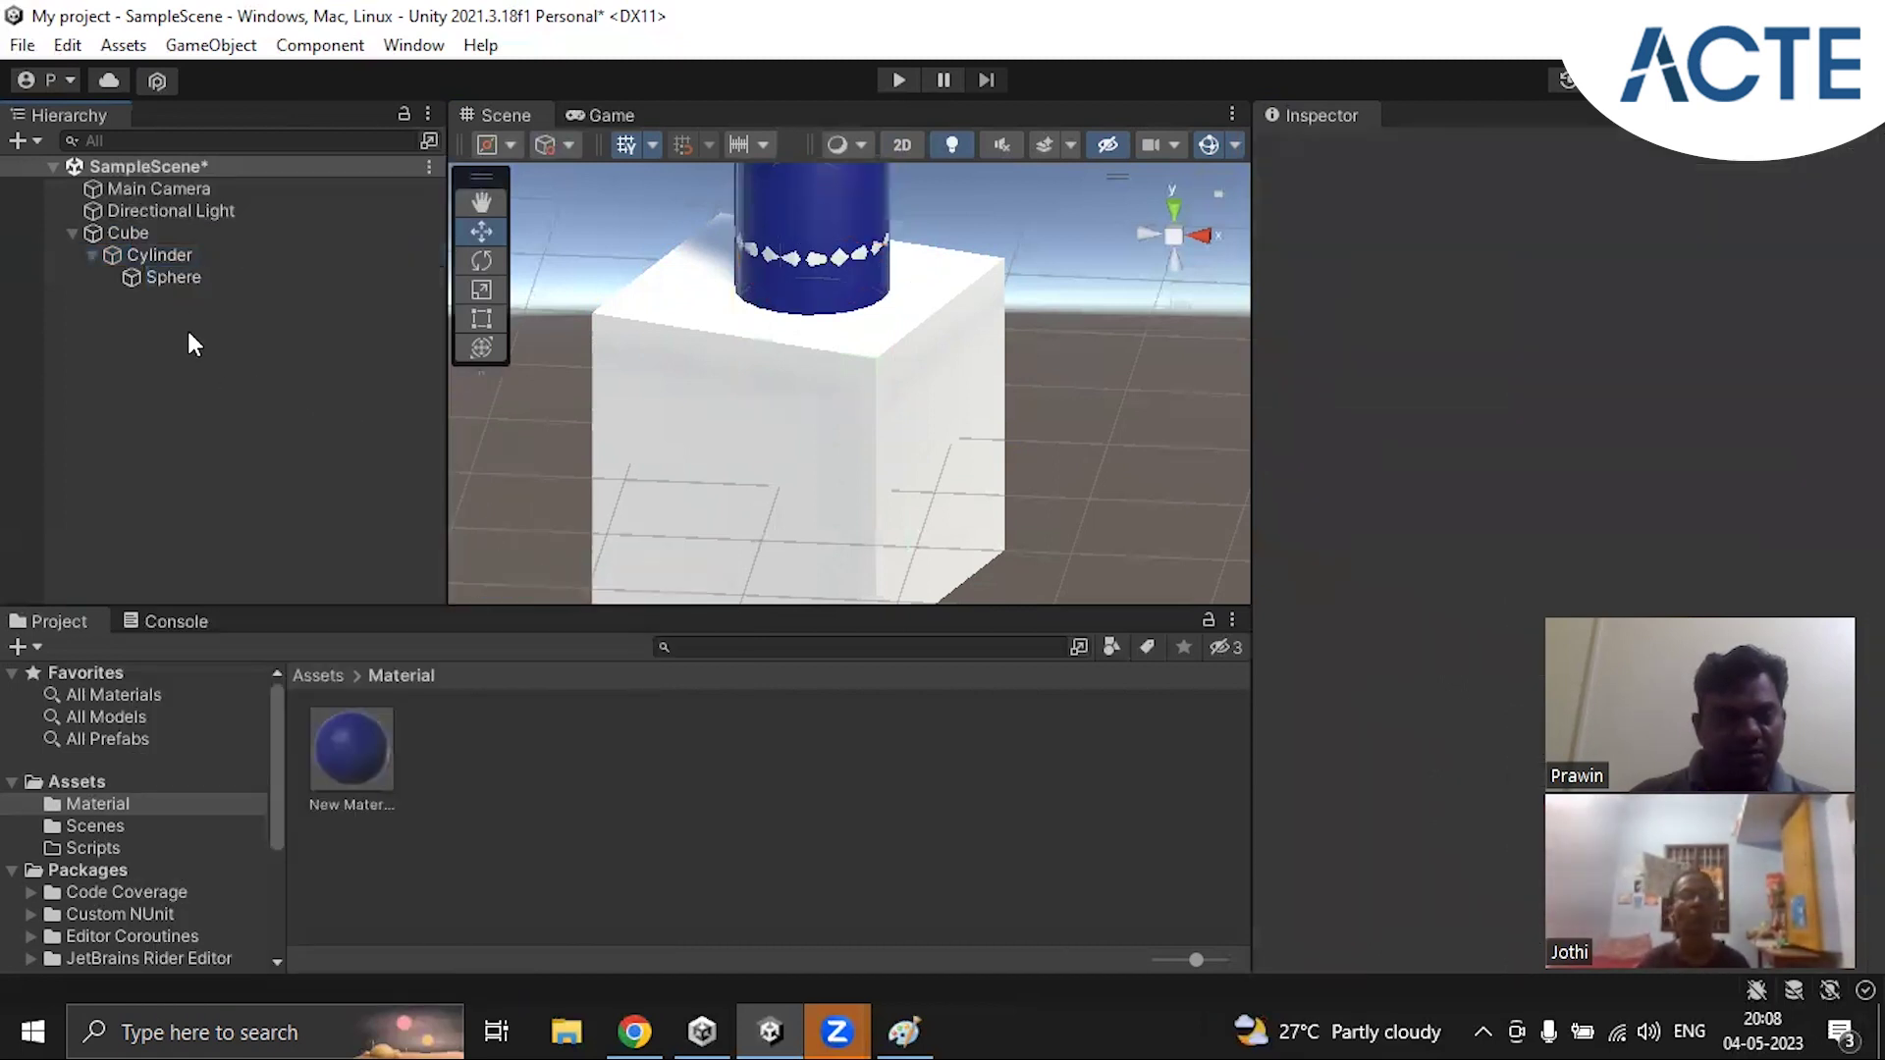
Step: Step through the Cube, Cylinder and Sphere, and move only the Sphere beside the Cylinder to an X position of about 2.01
click(97, 232)
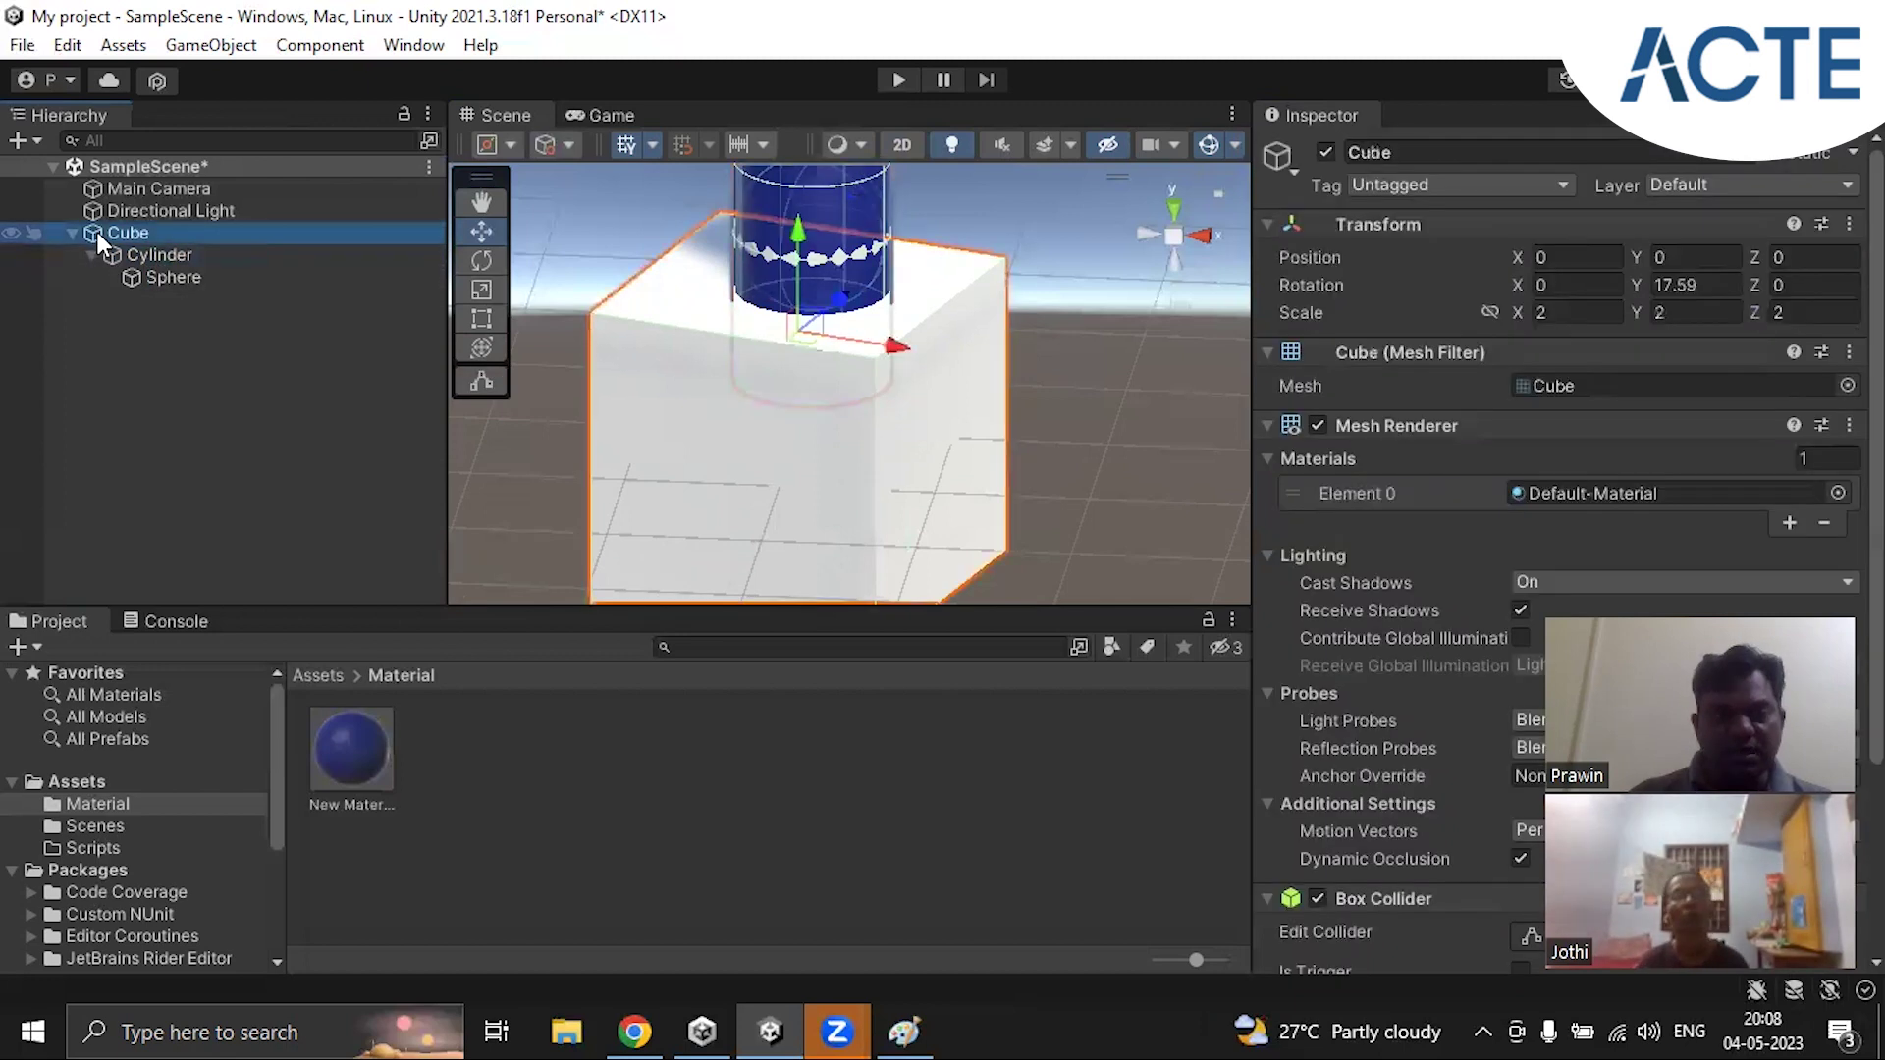
click(142, 255)
click(179, 281)
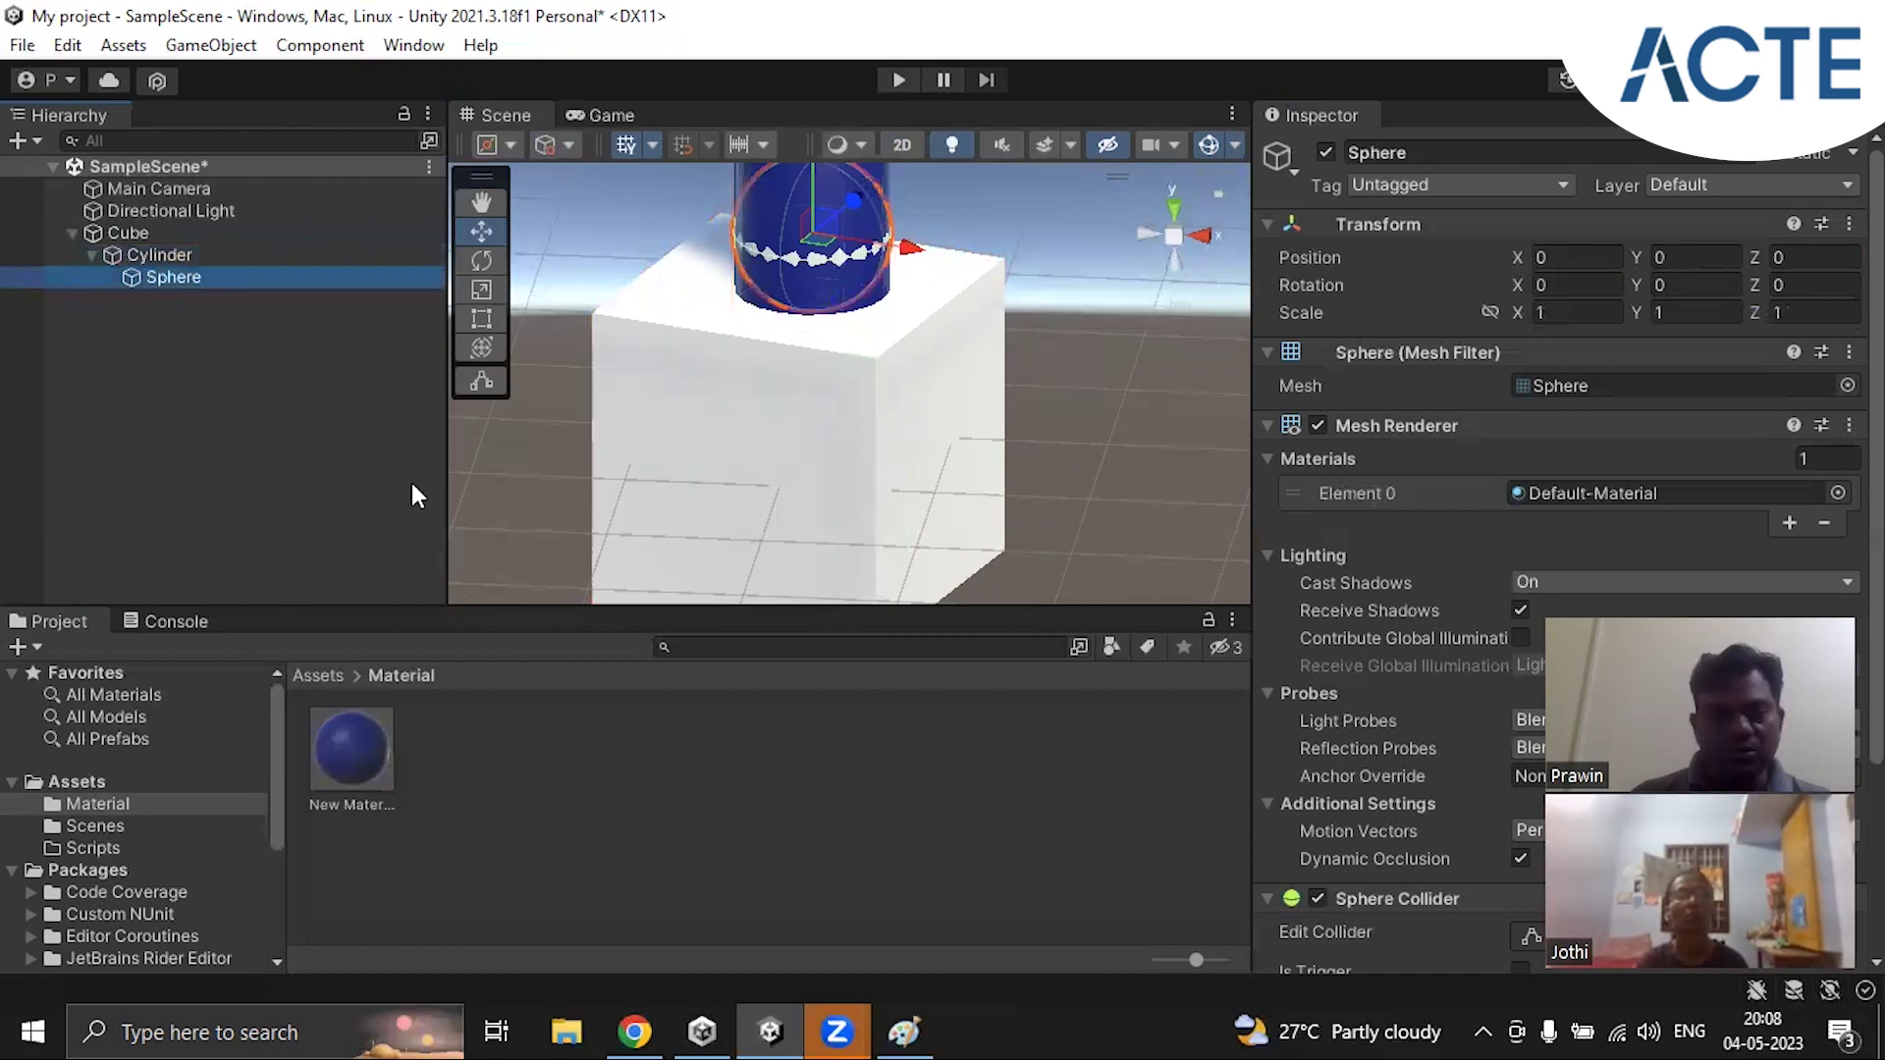
scroll(1080, 410, down, 5)
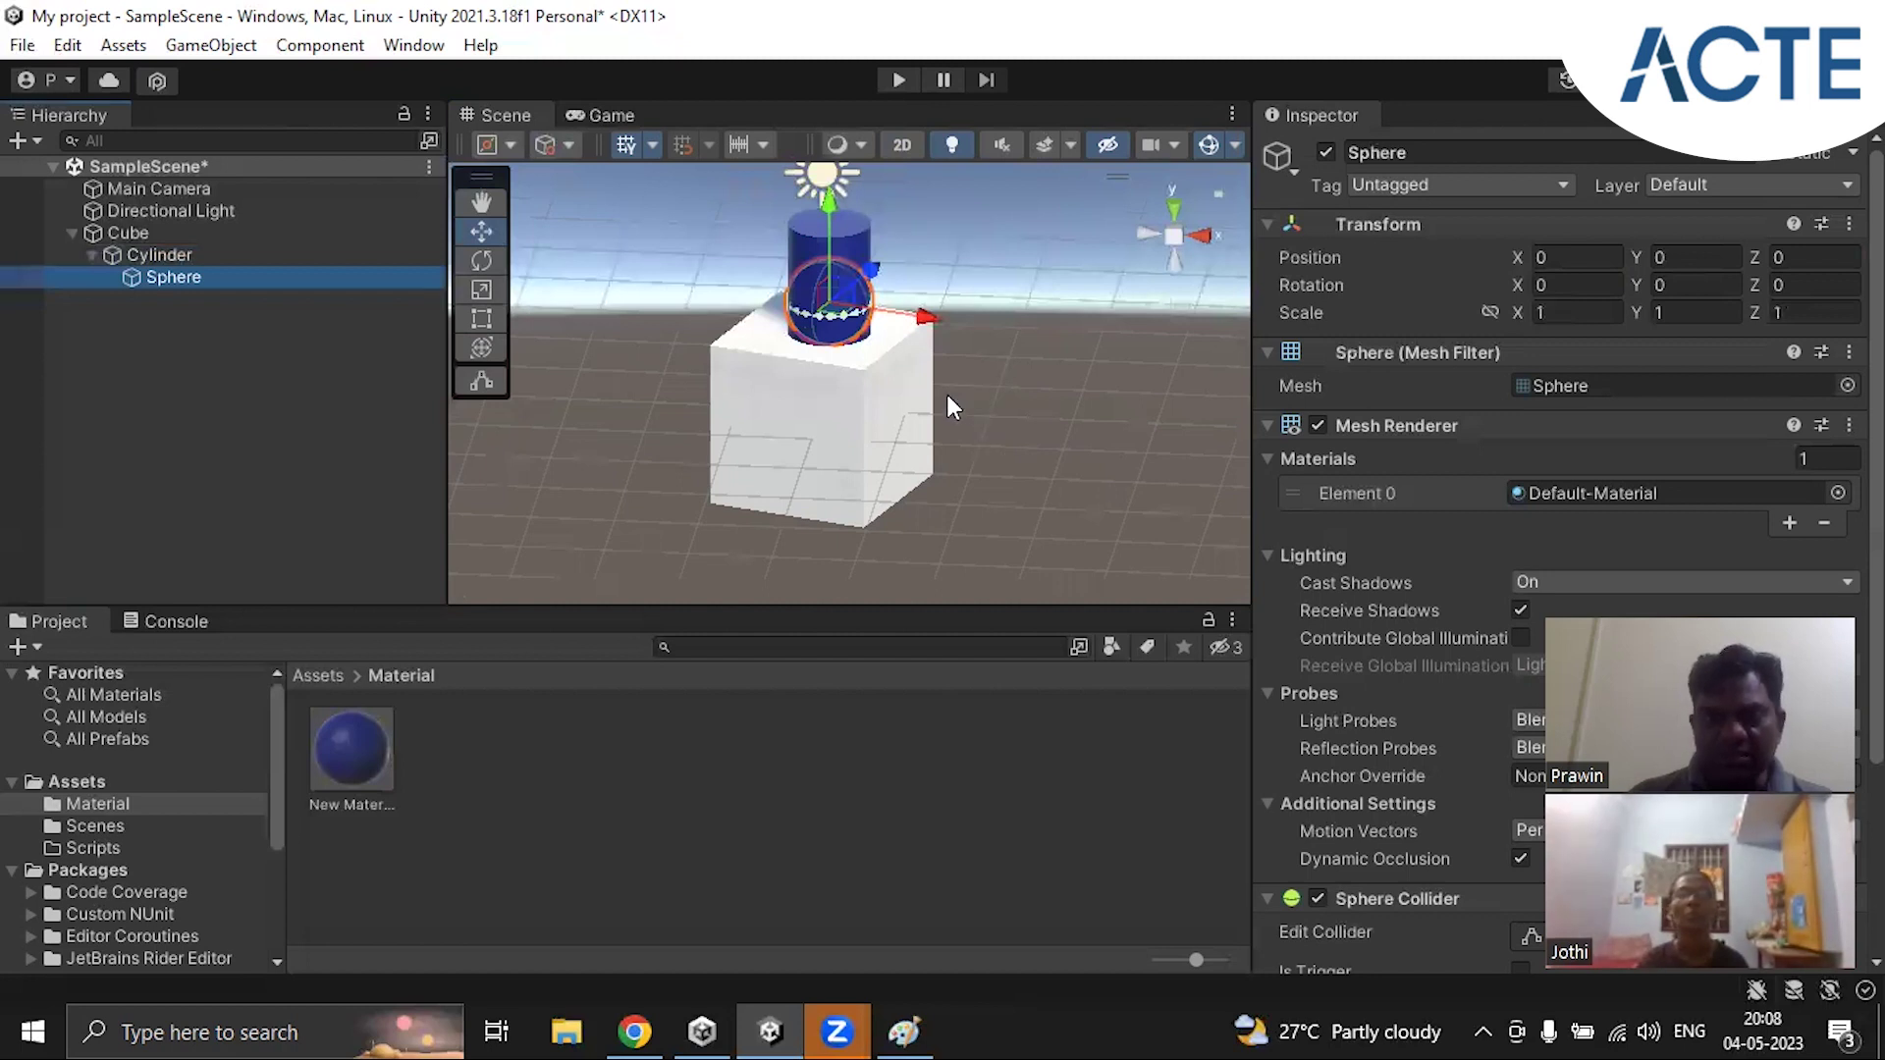
scroll(959, 383, up, 5)
scroll(959, 383, down, 7)
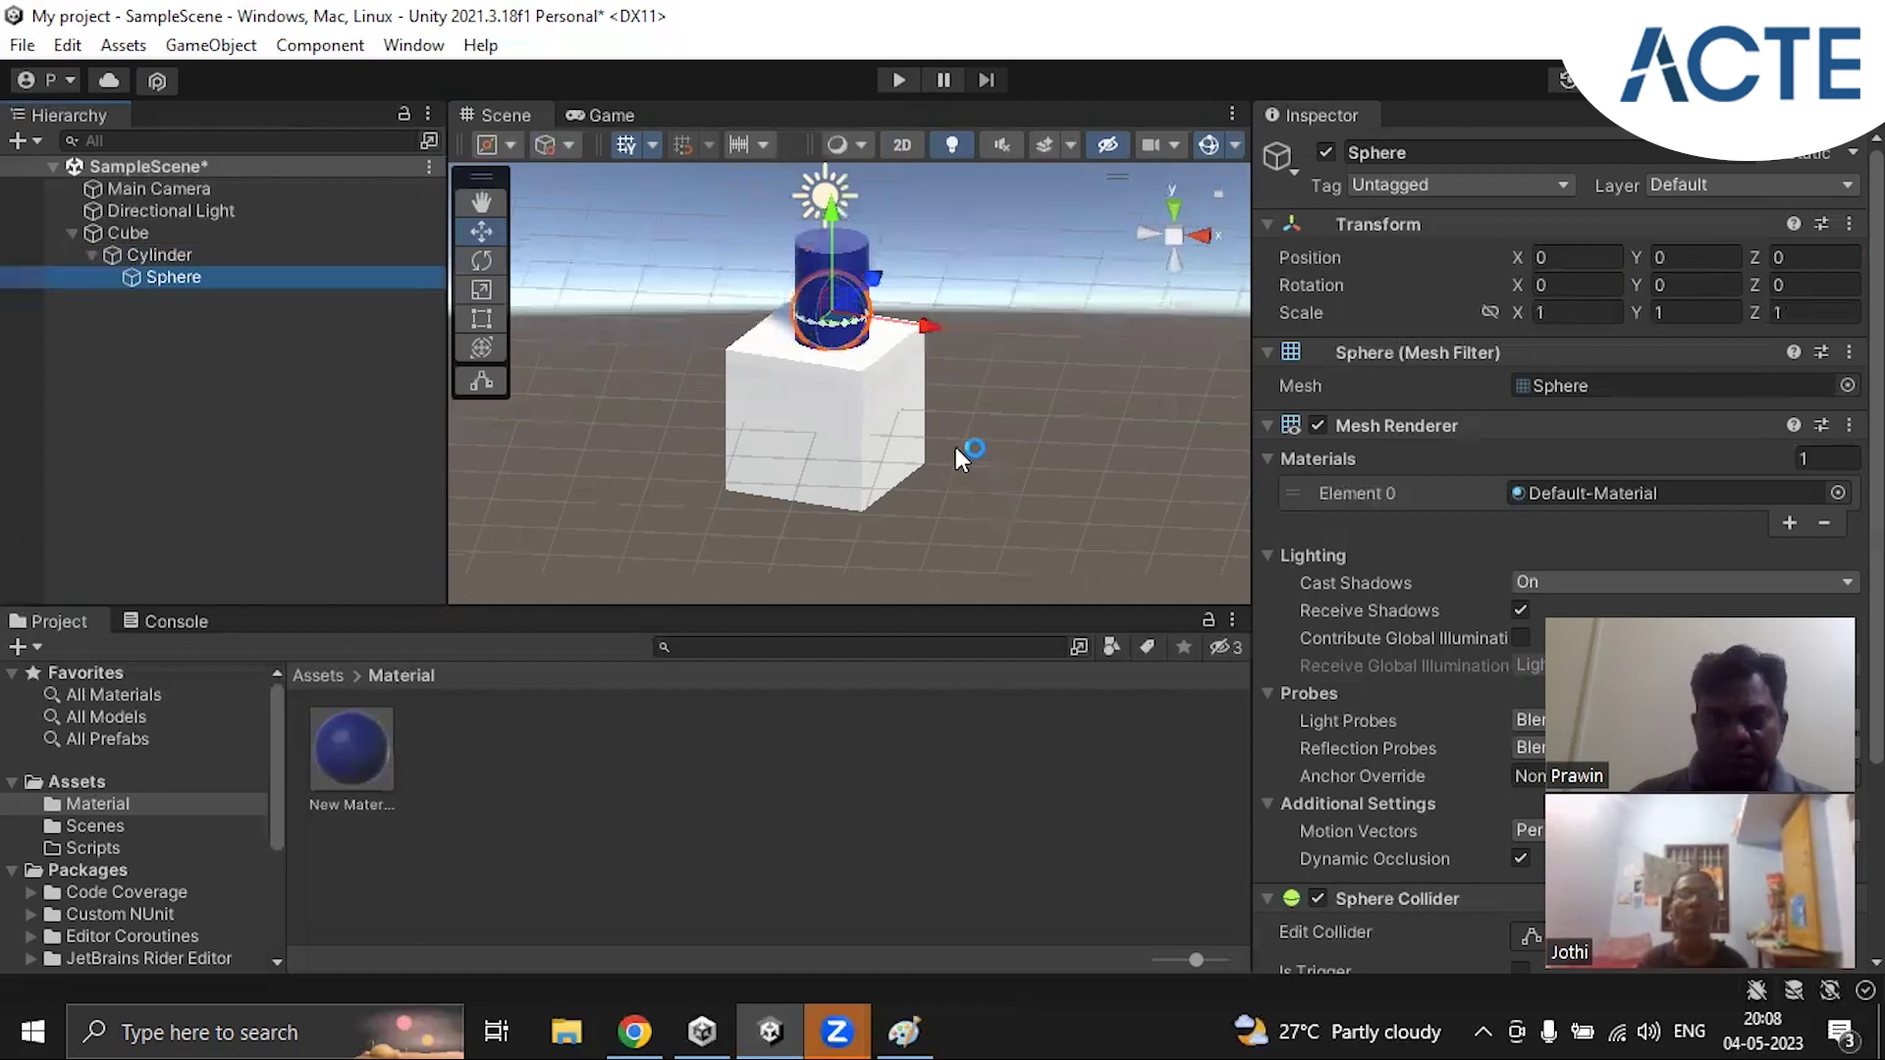
click(193, 279)
drag(927, 324, 1063, 371)
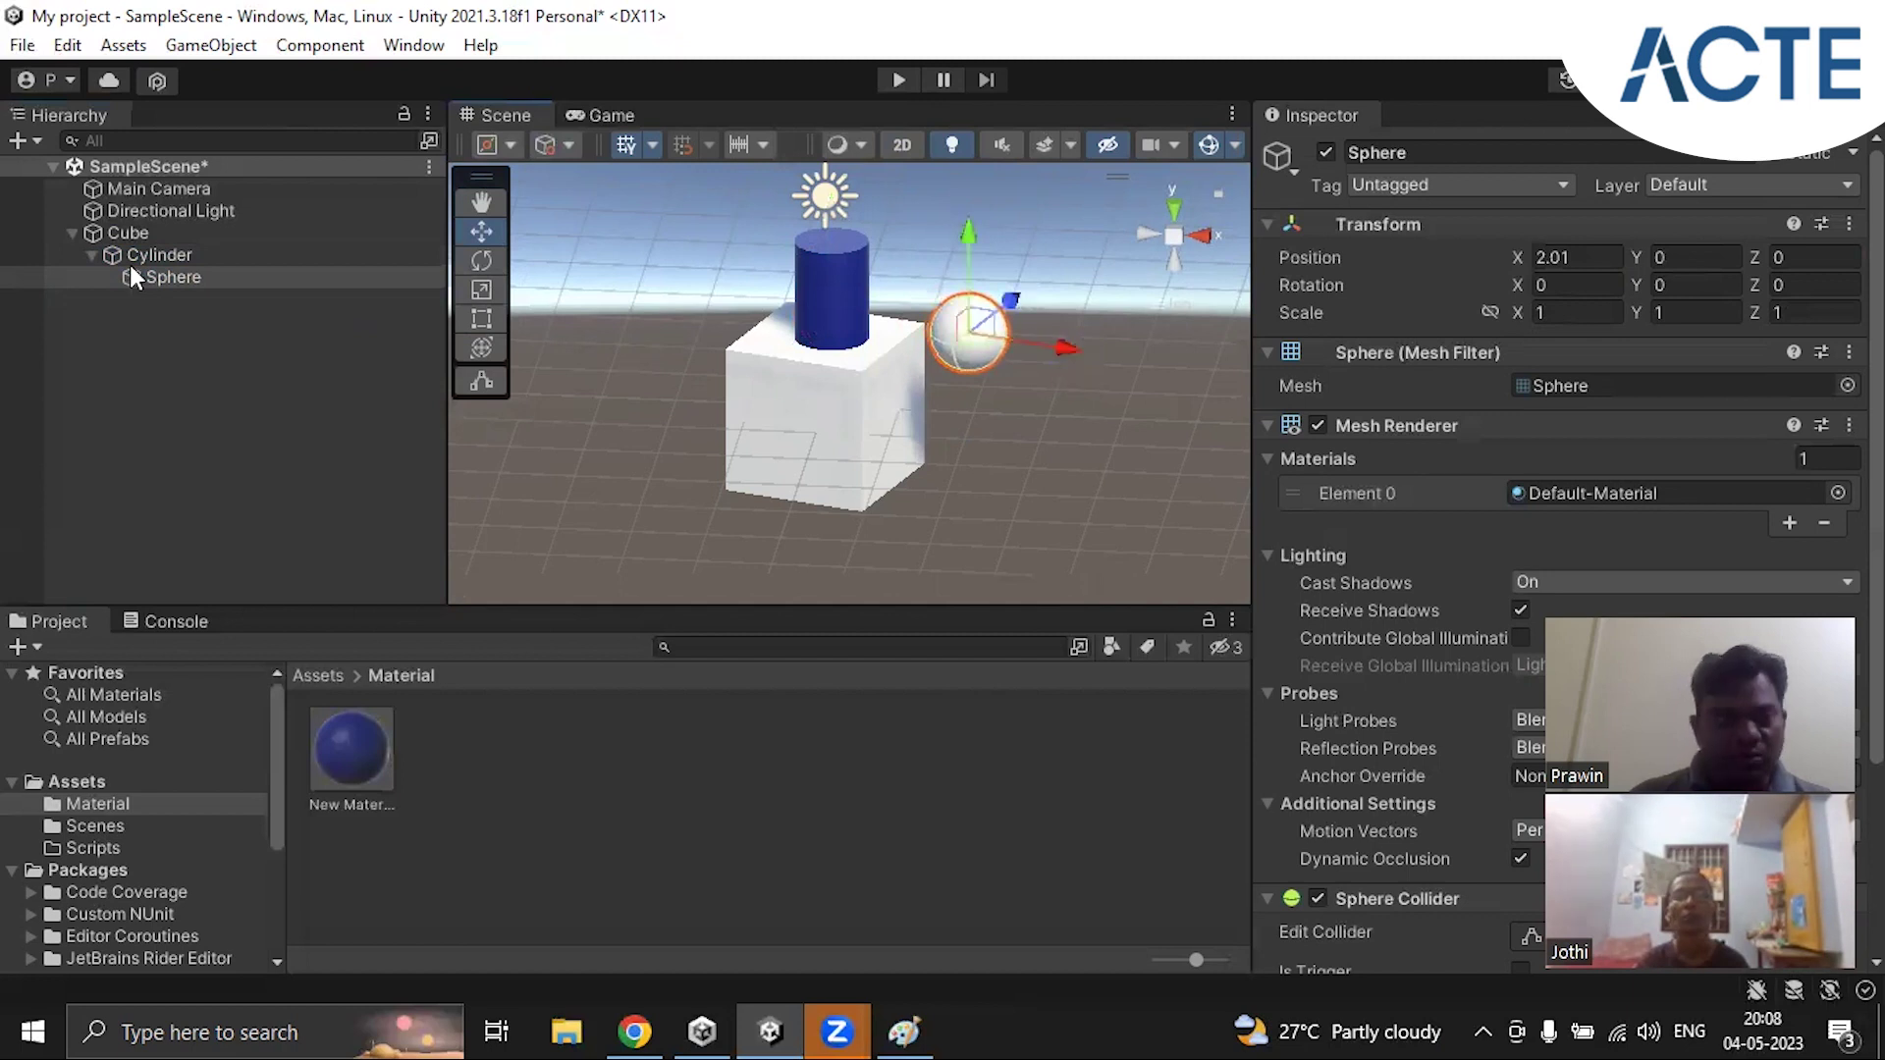
Step: Move the Cylinder along with its child Sphere to an X position of about 0.13, and collapse the hierarchy under the selected Cube
click(155, 255)
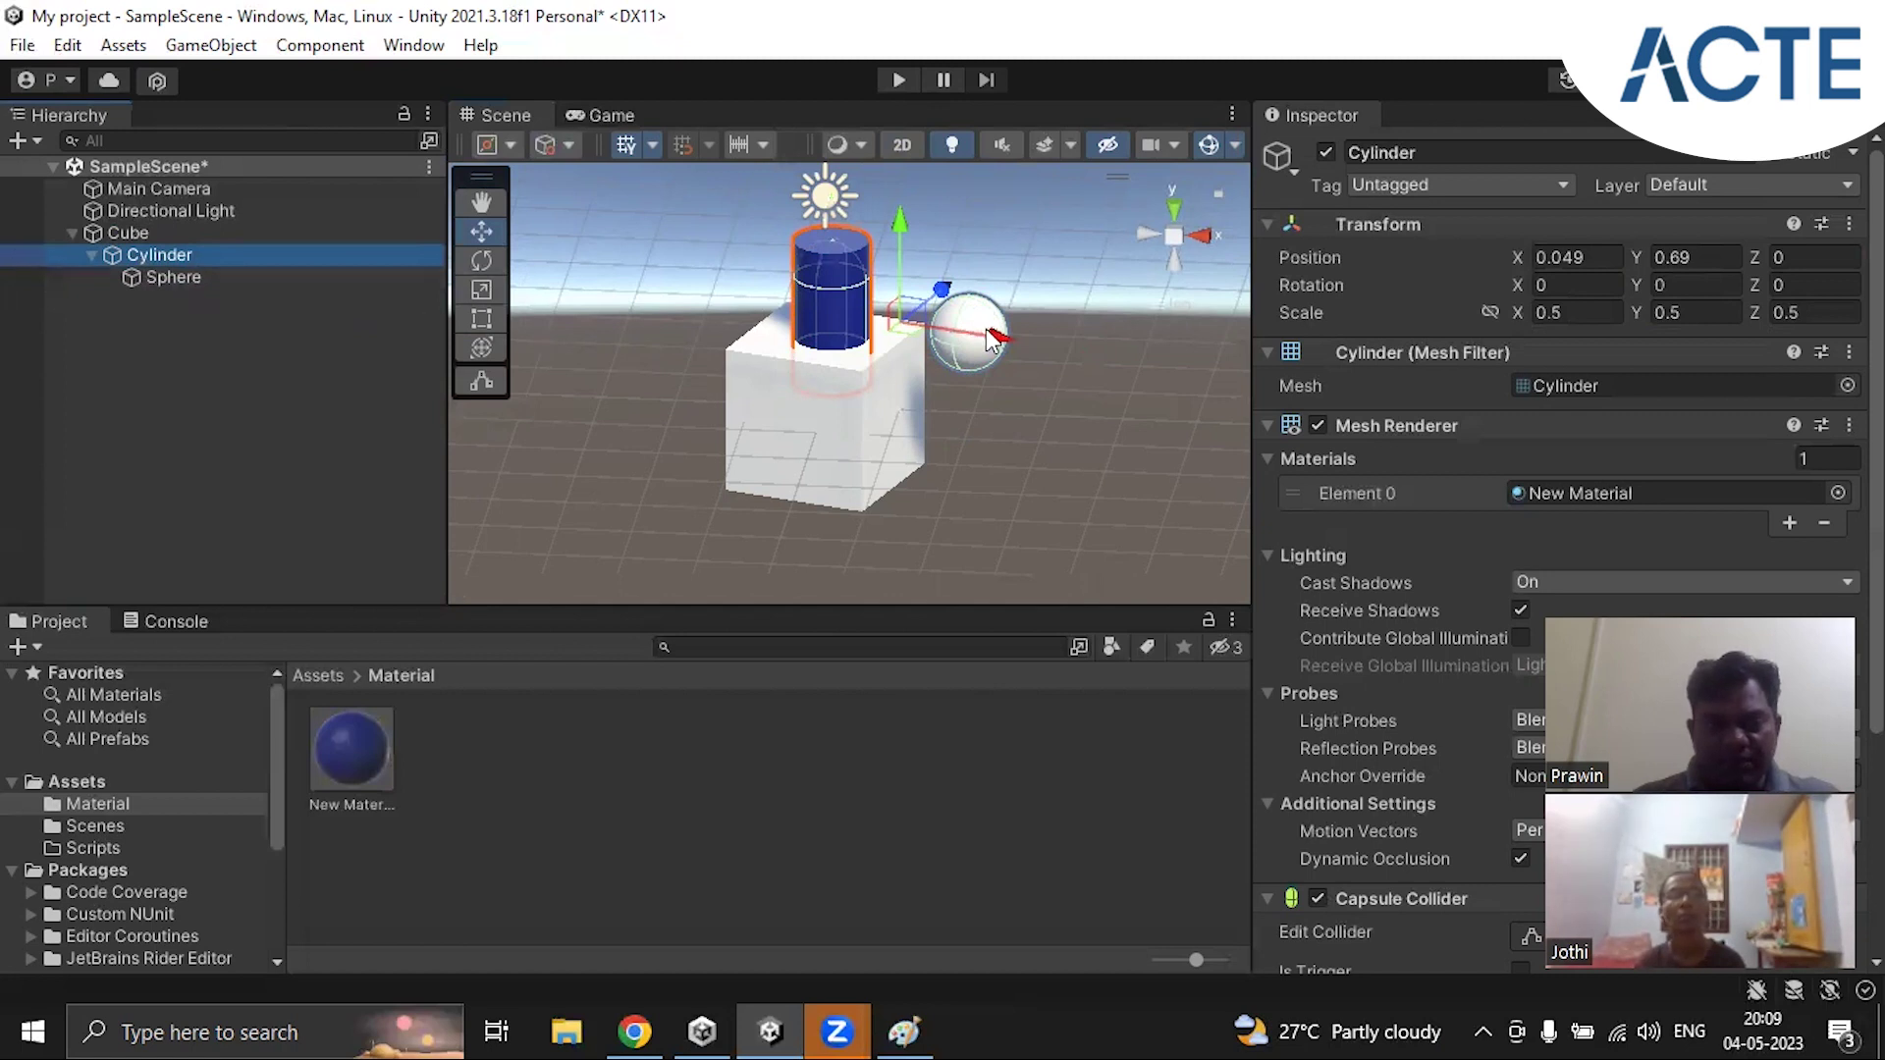
drag(992, 336, 952, 357)
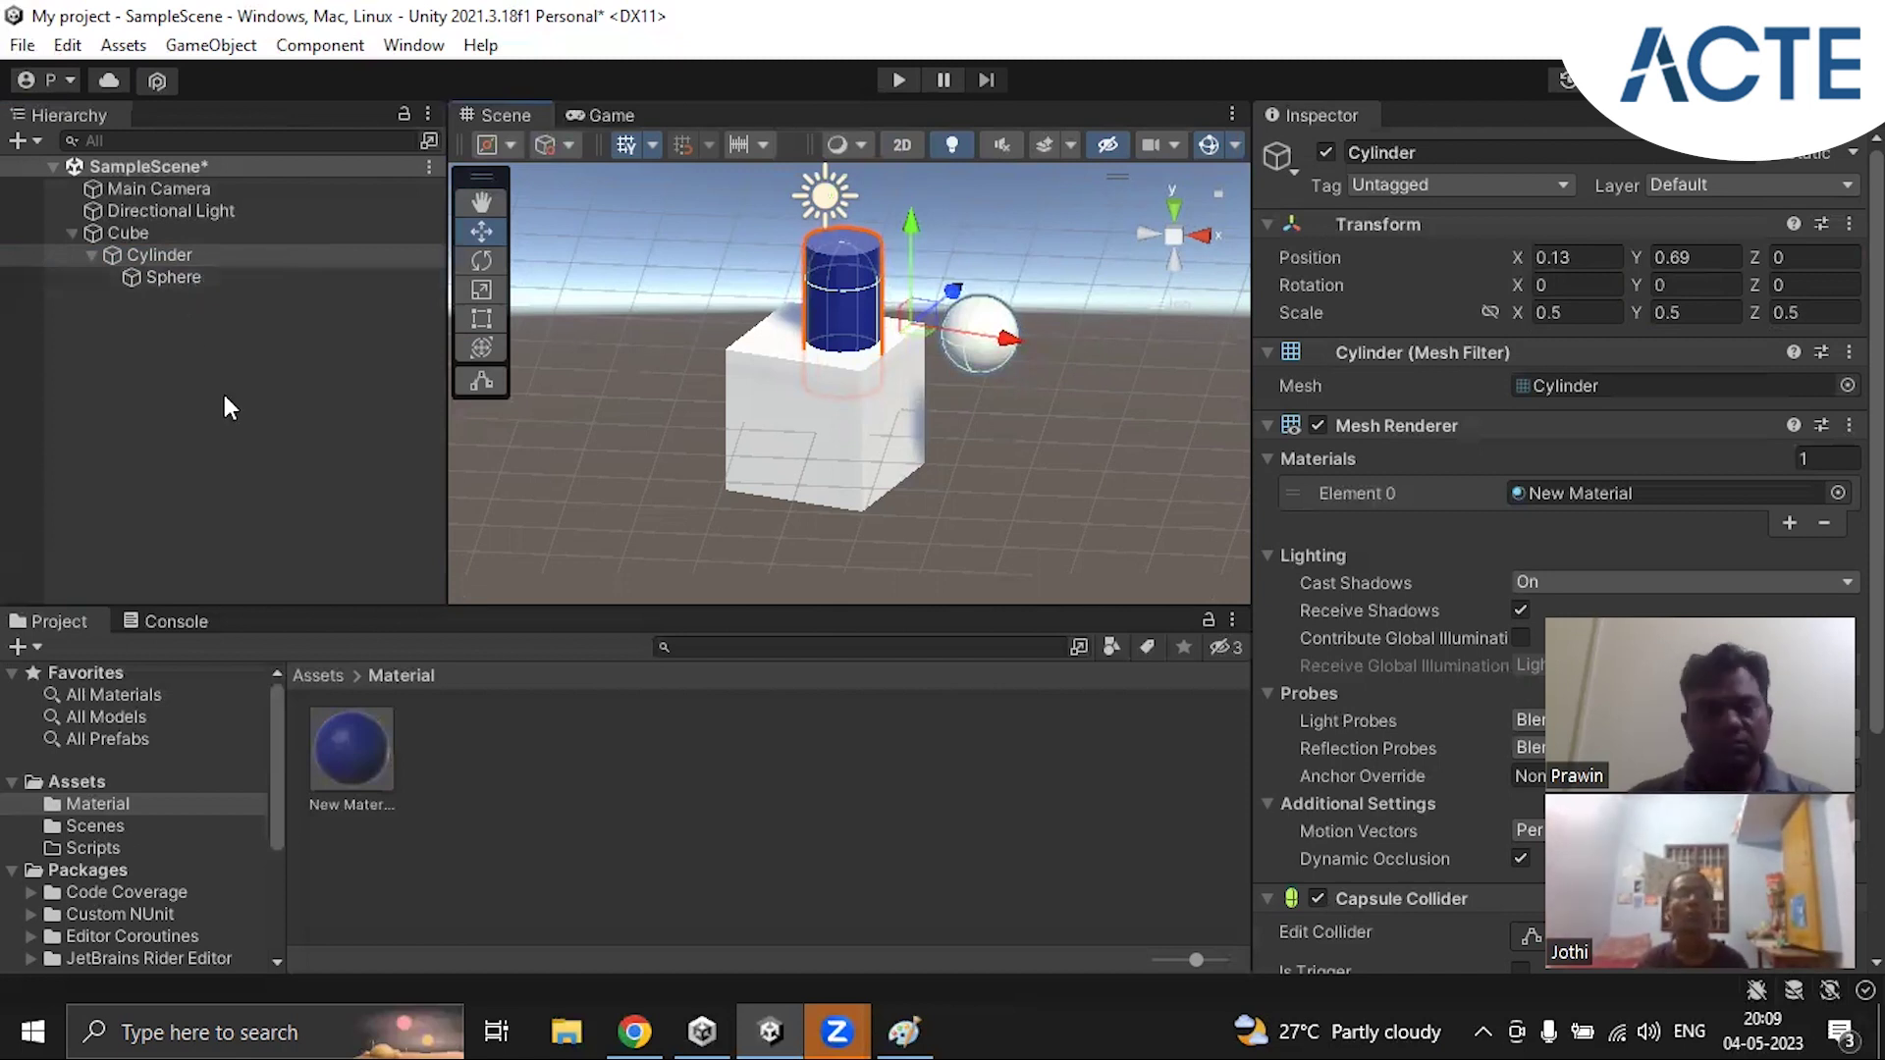
click(98, 236)
click(73, 233)
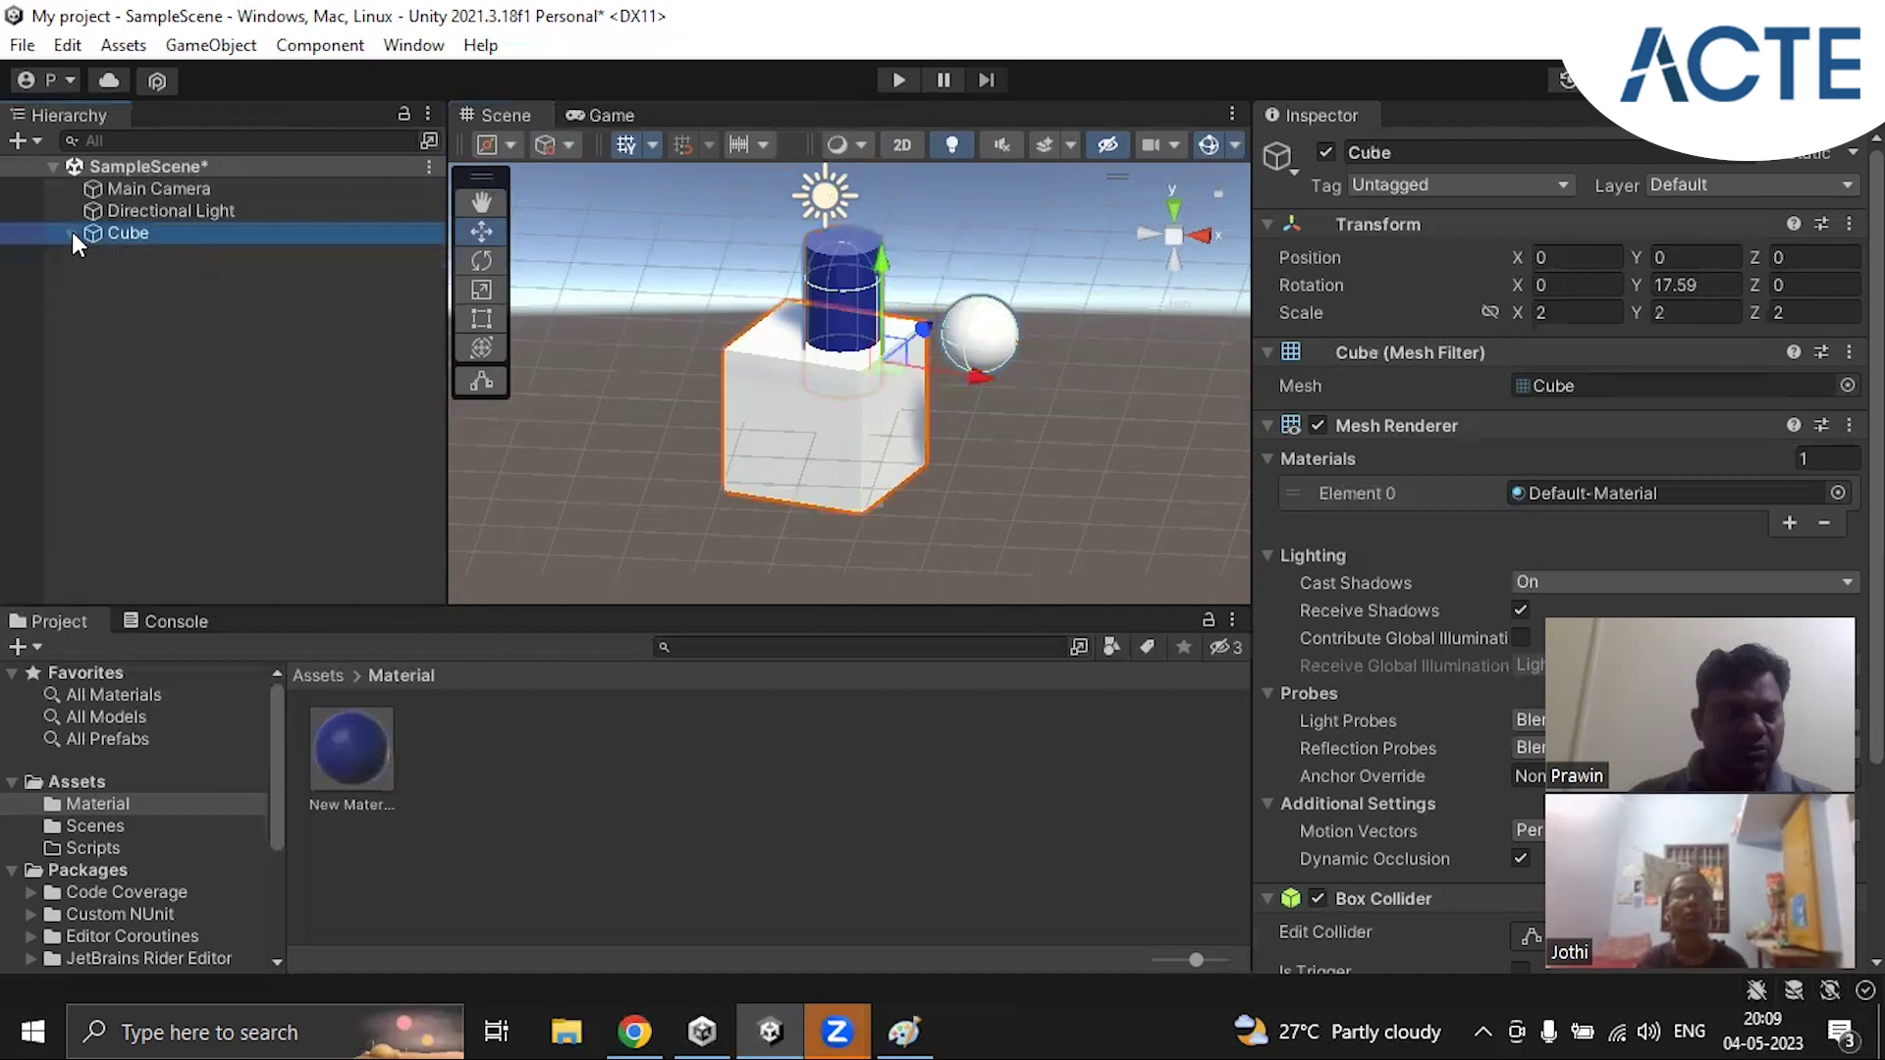
click(71, 232)
click(91, 255)
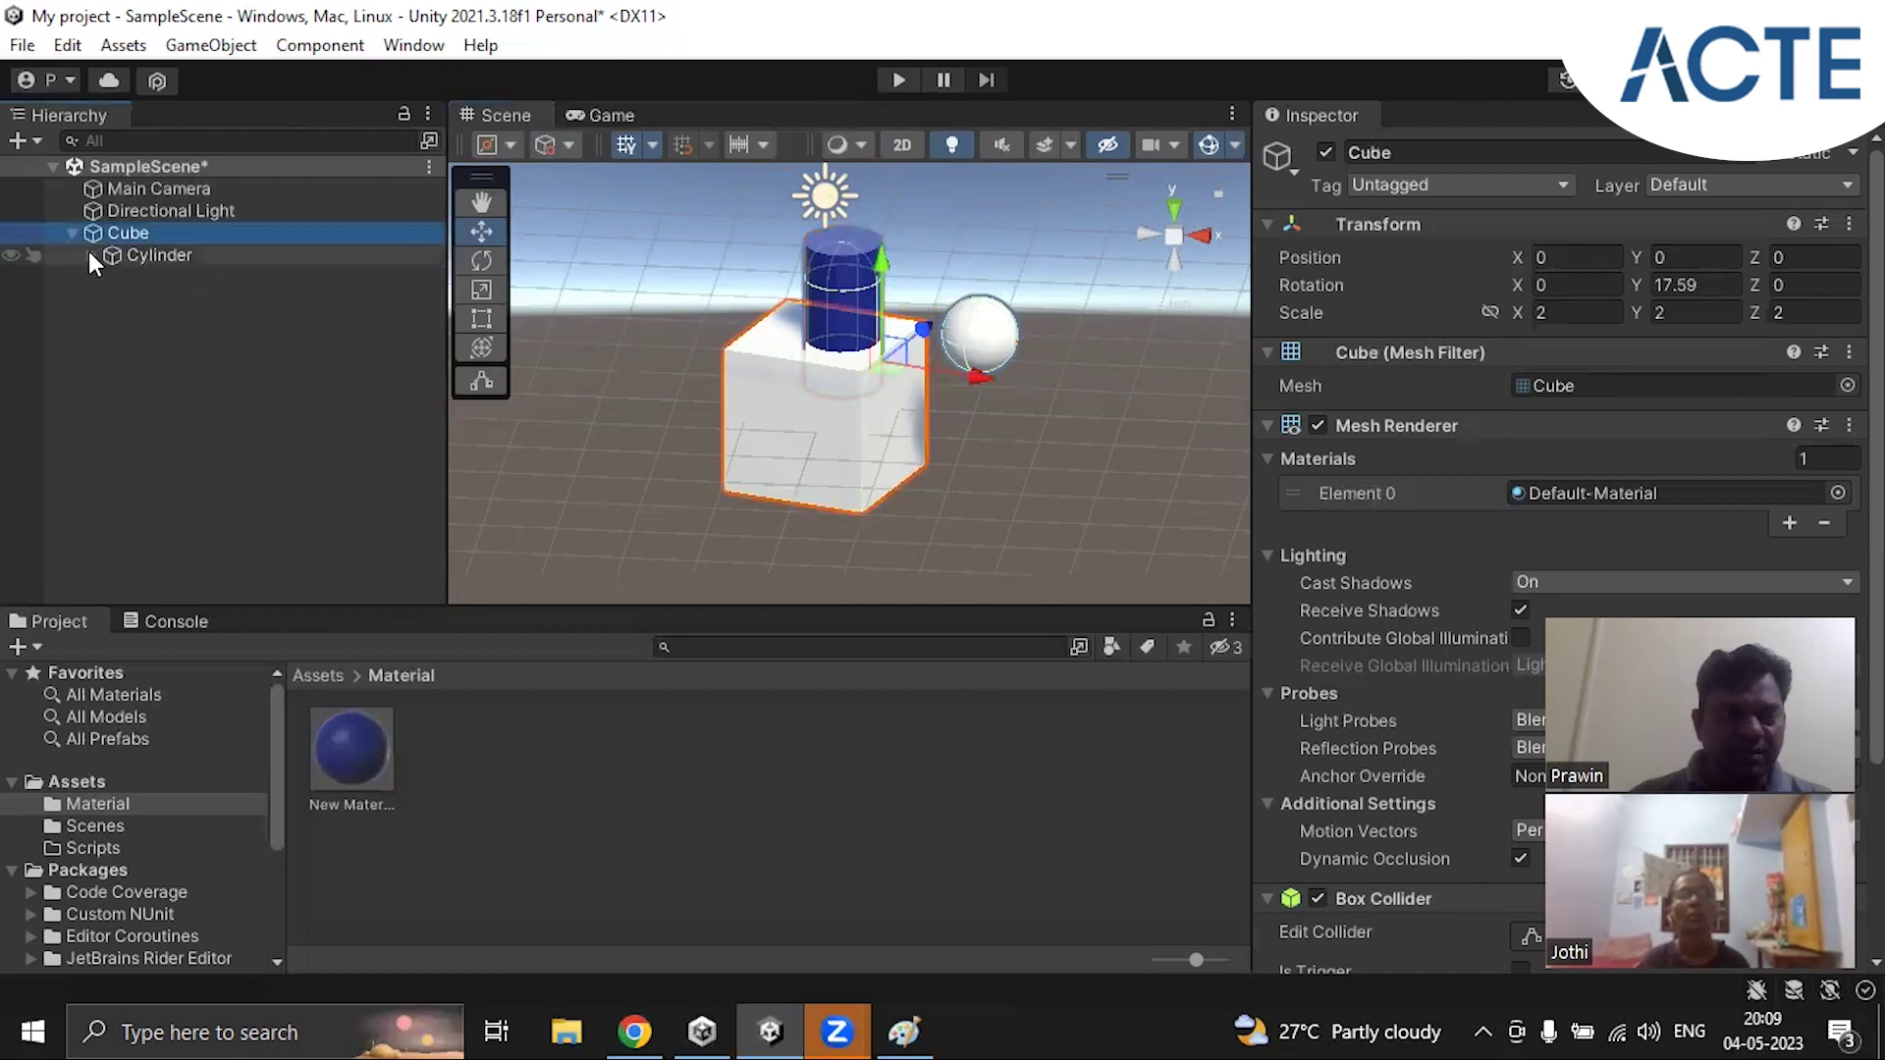
click(72, 233)
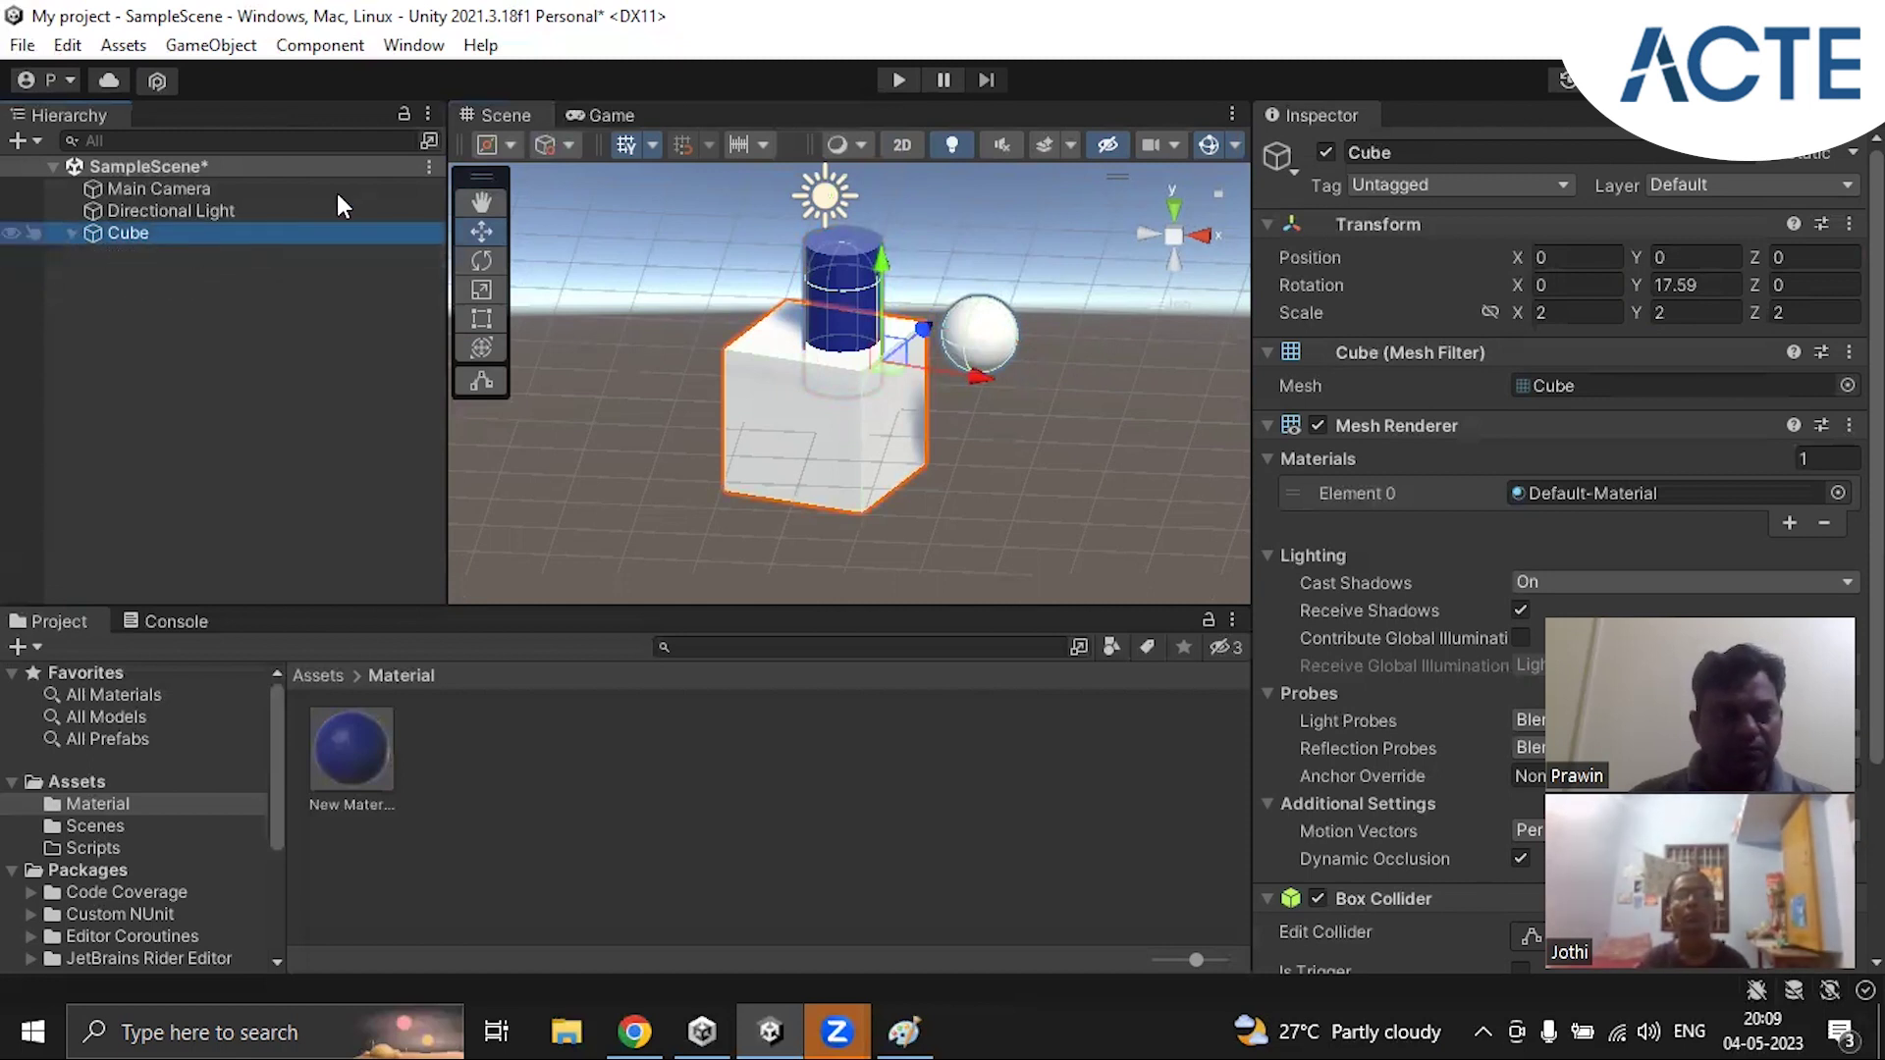
Step: Save SampleScene with the Cube, Cylinder and Sphere hierarchy, and clear the selection
click(429, 167)
click(518, 225)
click(720, 477)
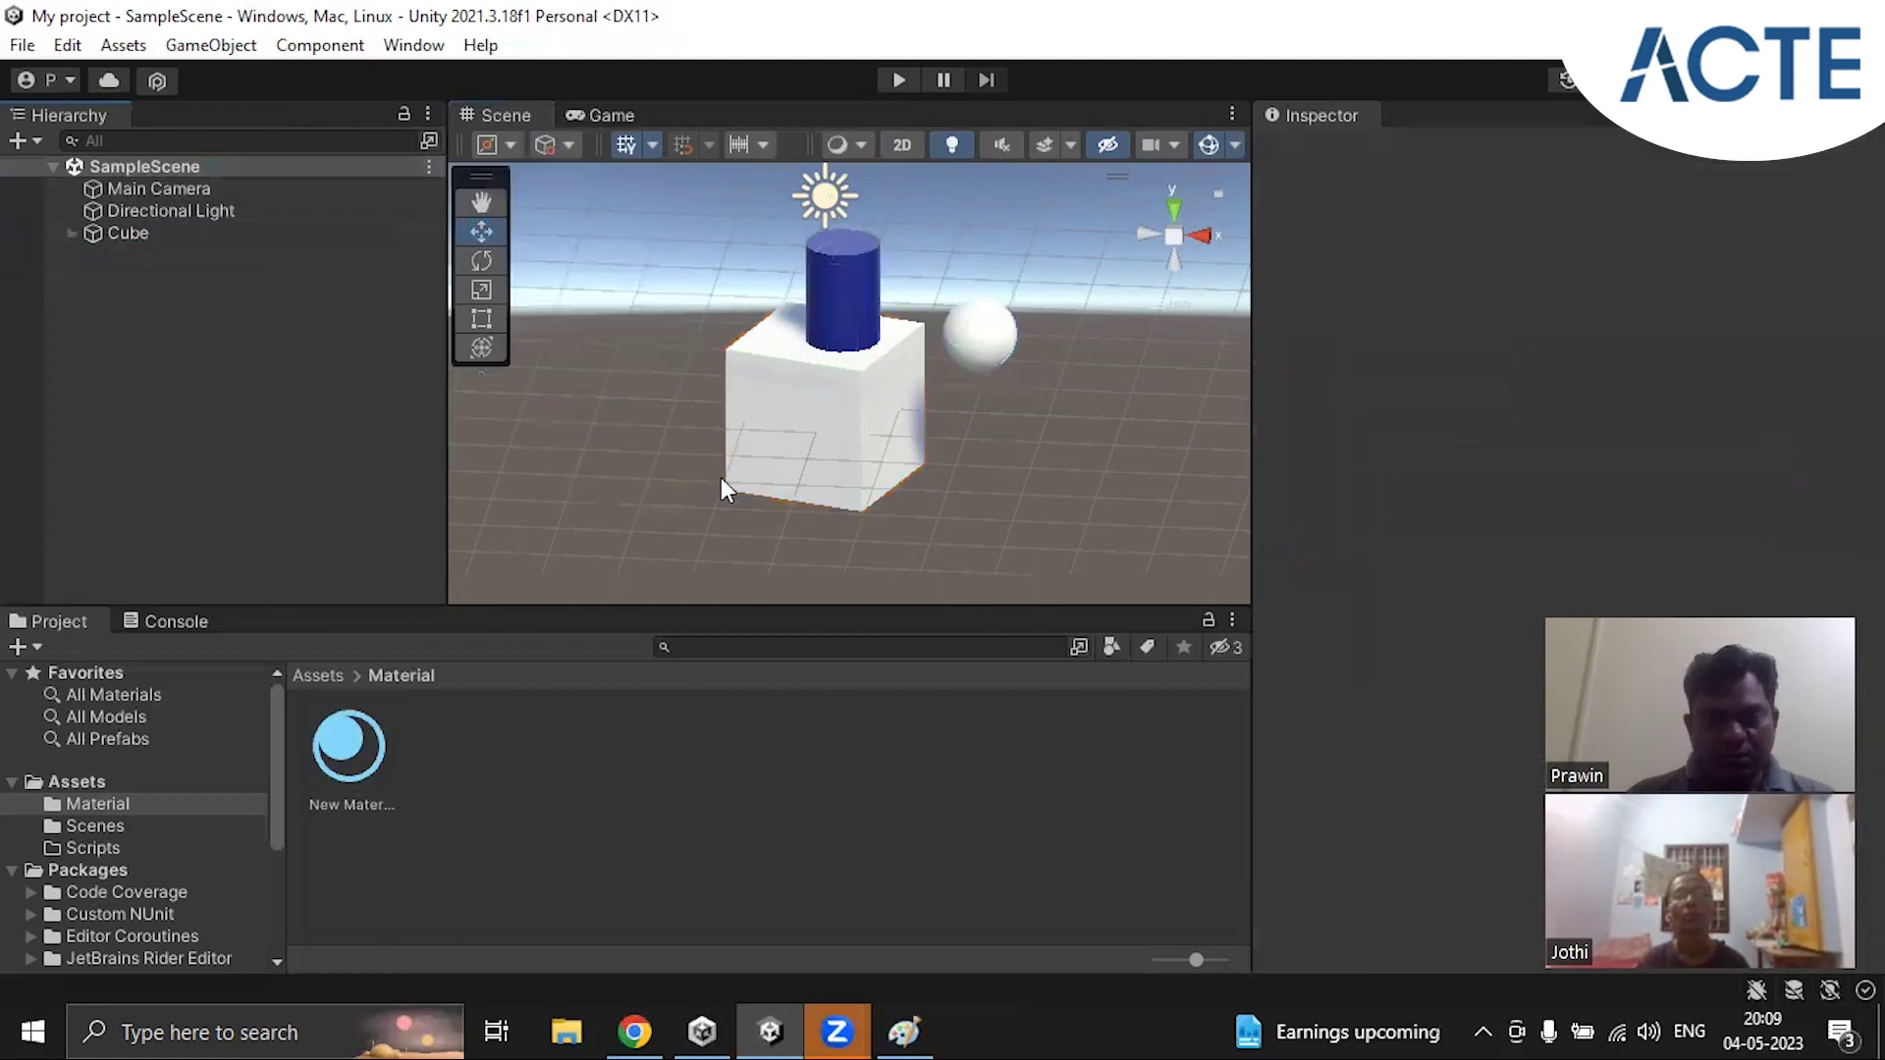
Step: Delete the Cube together with its nested Cylinder and Sphere, and save SampleScene
click(126, 231)
click(70, 233)
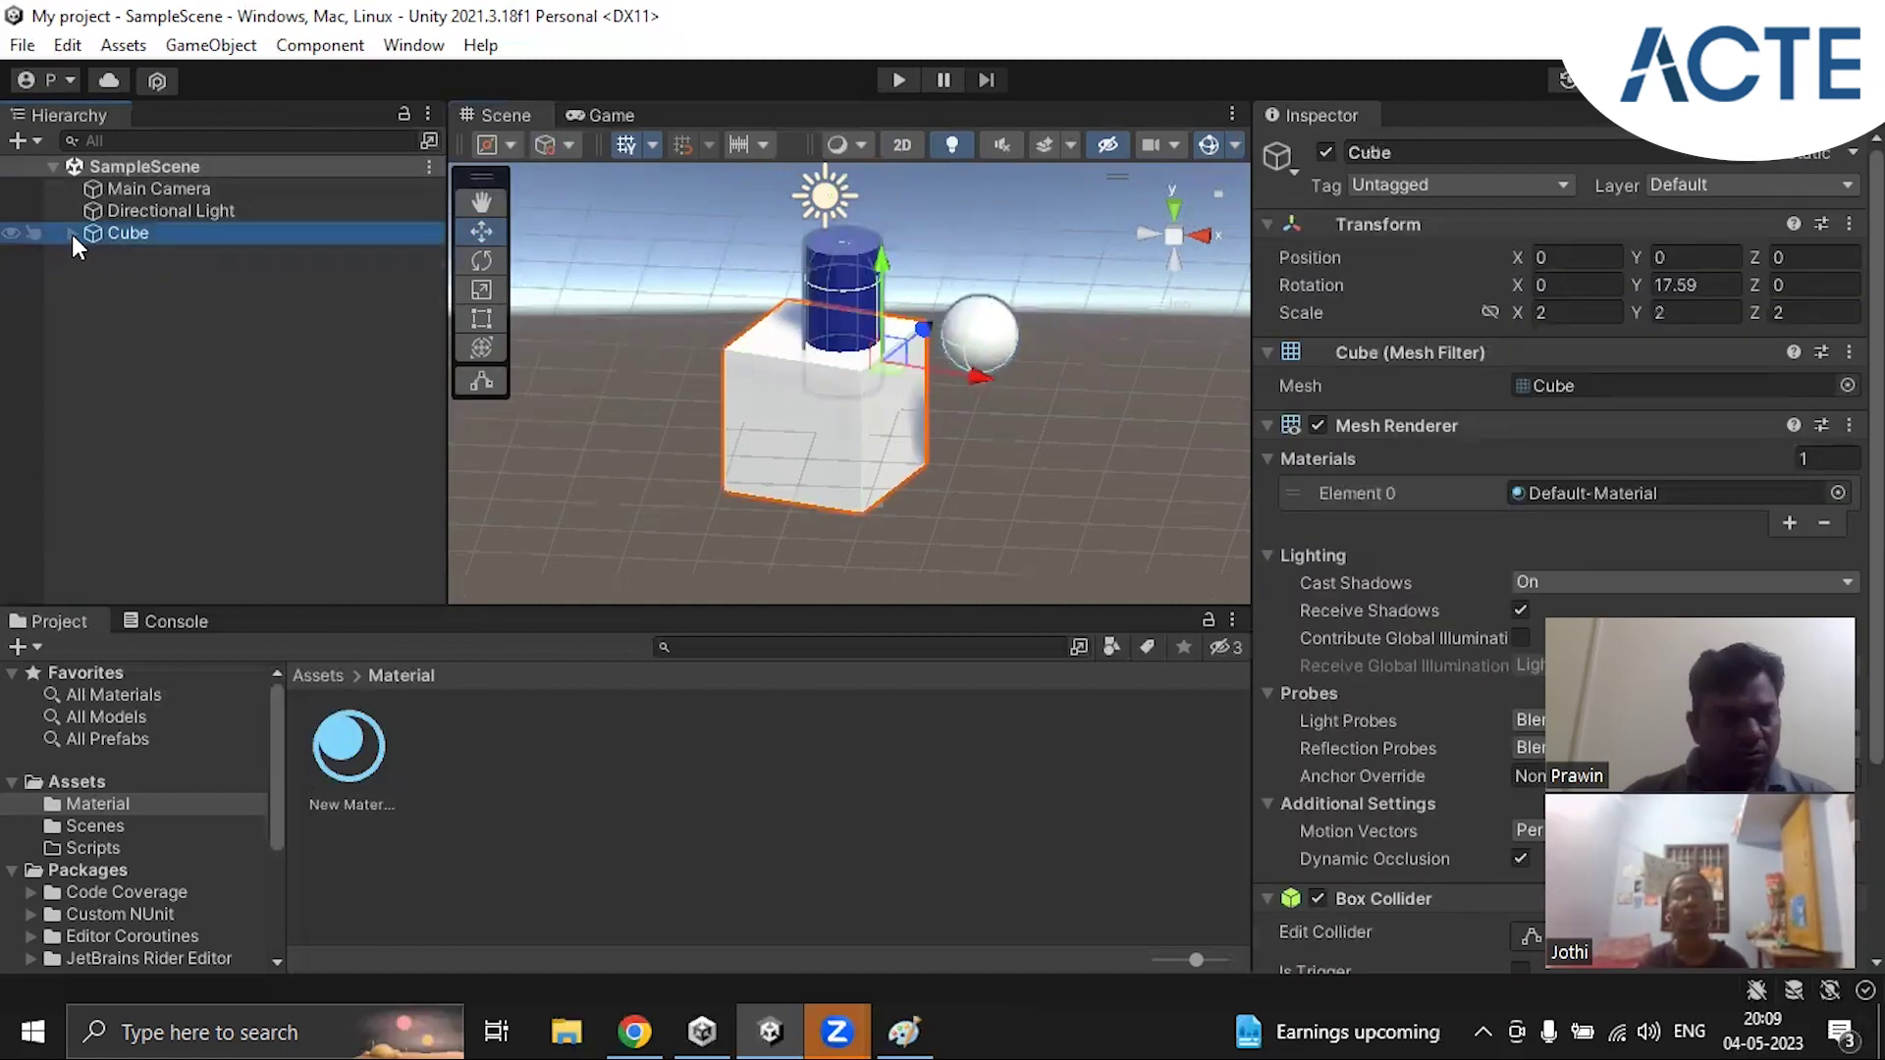
click(89, 255)
click(181, 344)
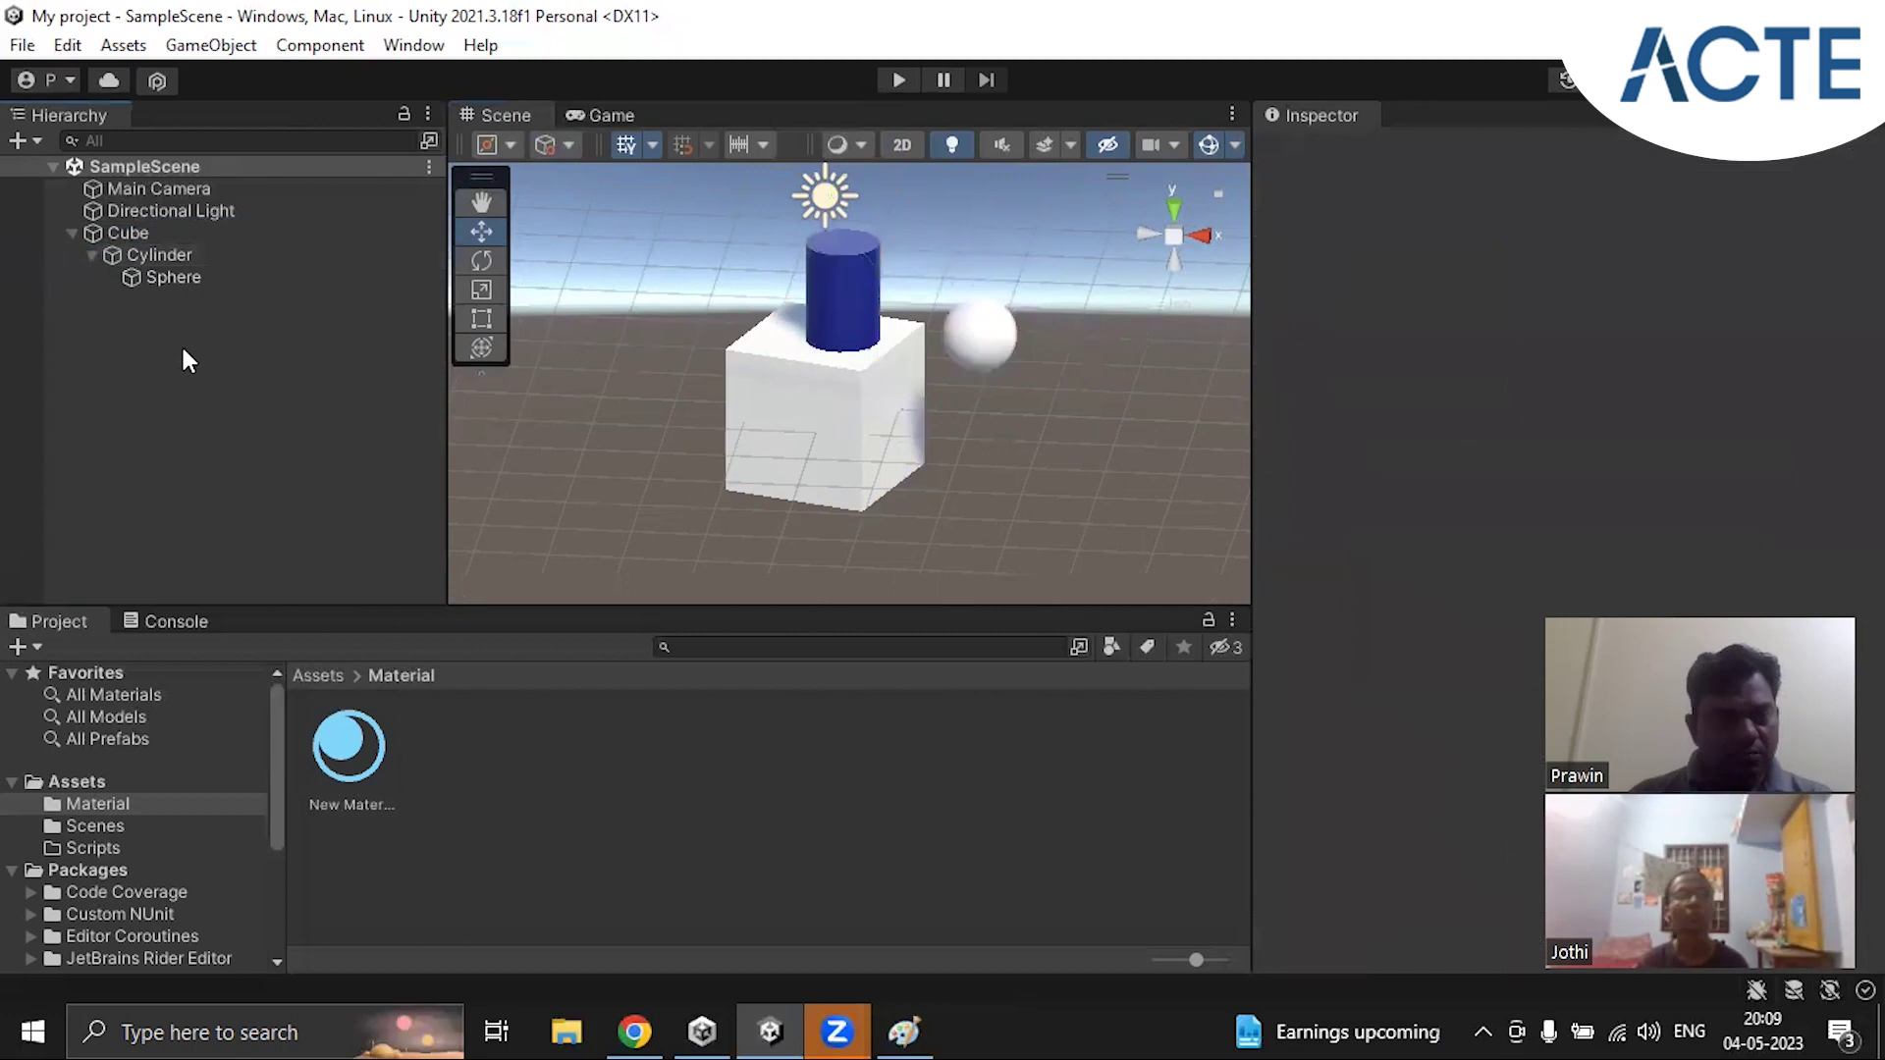
click(90, 254)
click(69, 233)
right_click(126, 232)
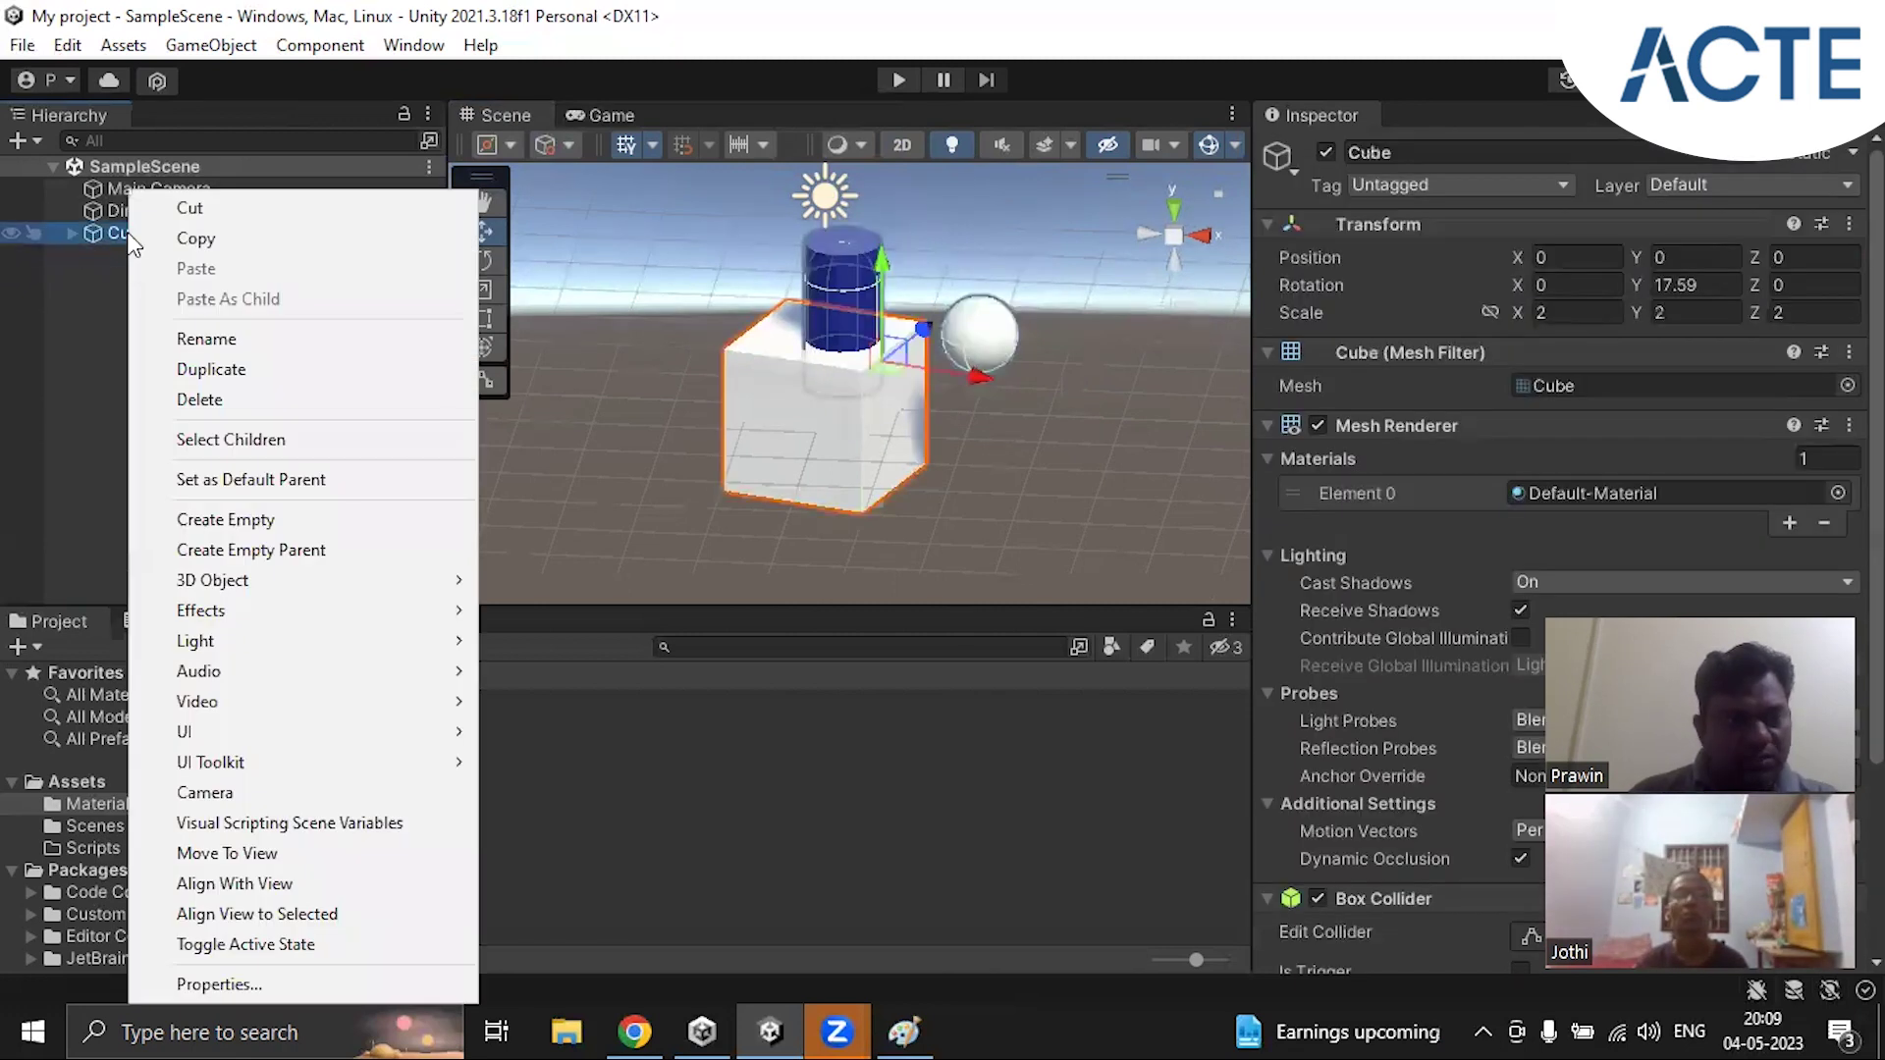
click(202, 400)
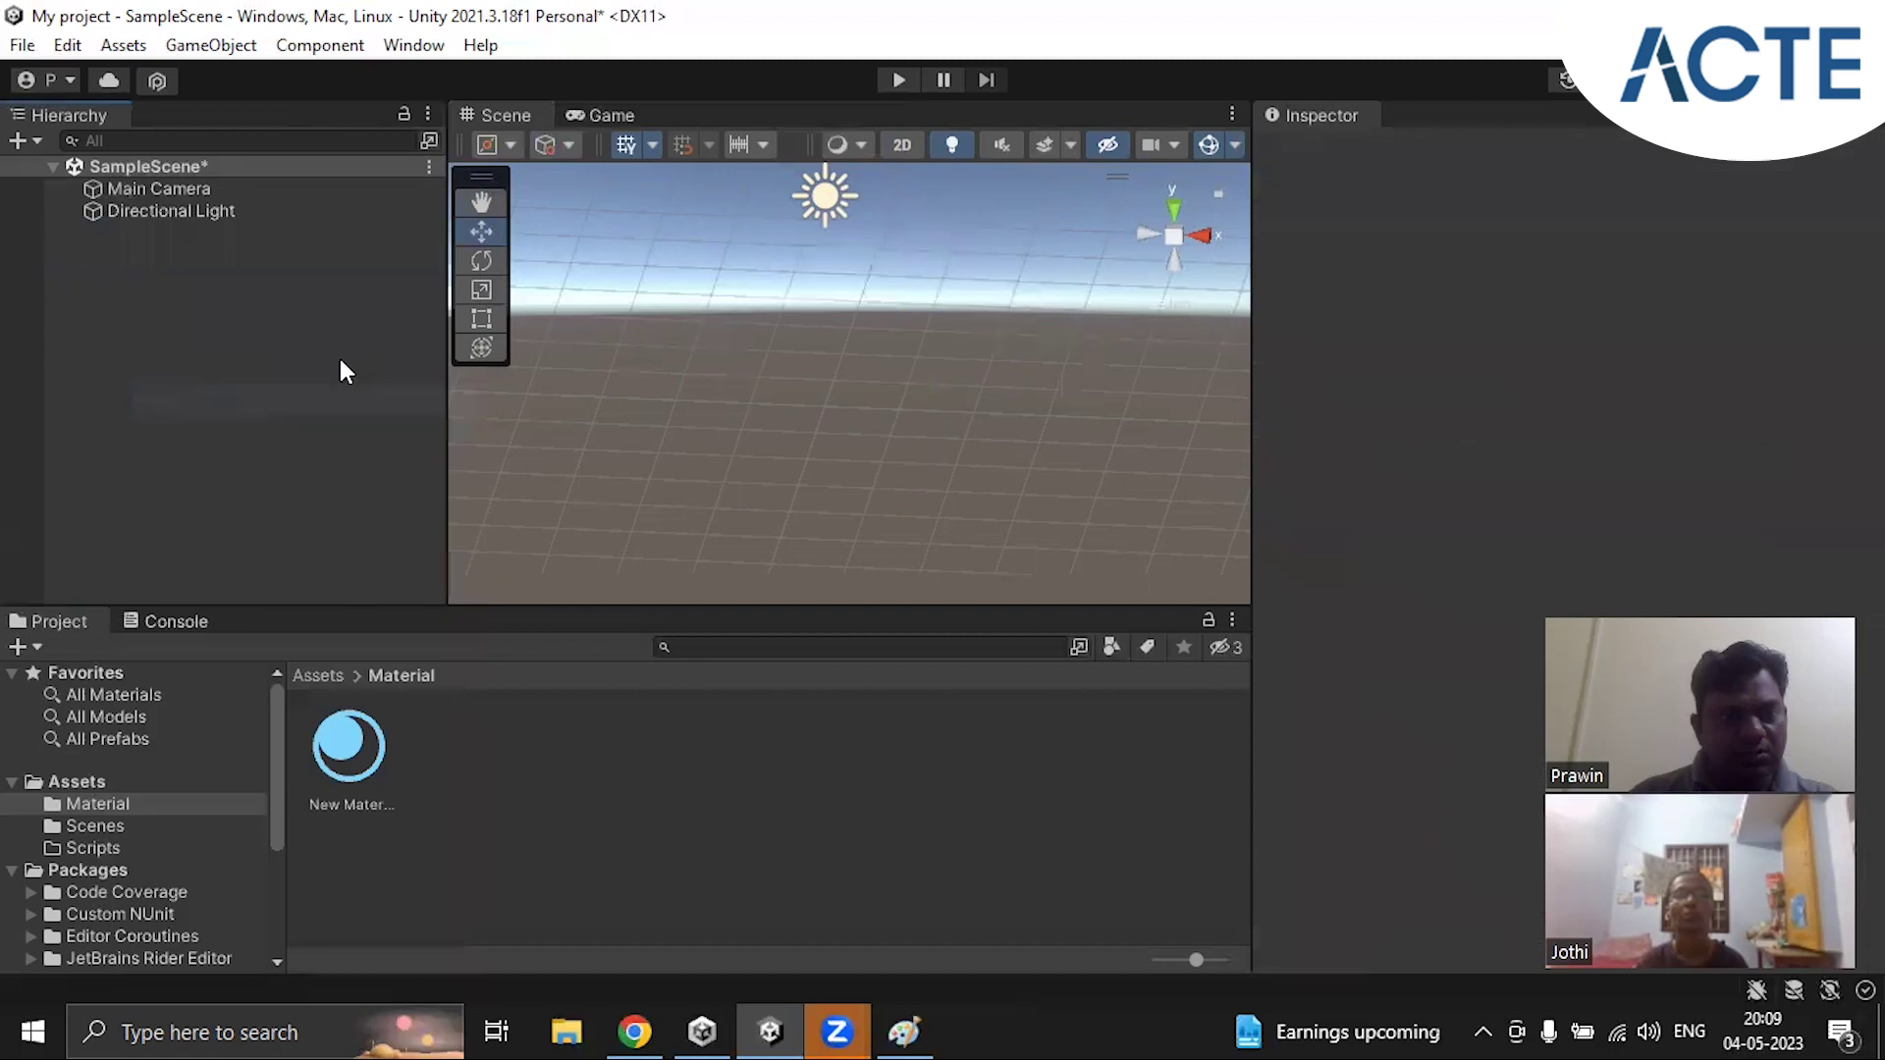
click(428, 166)
click(501, 221)
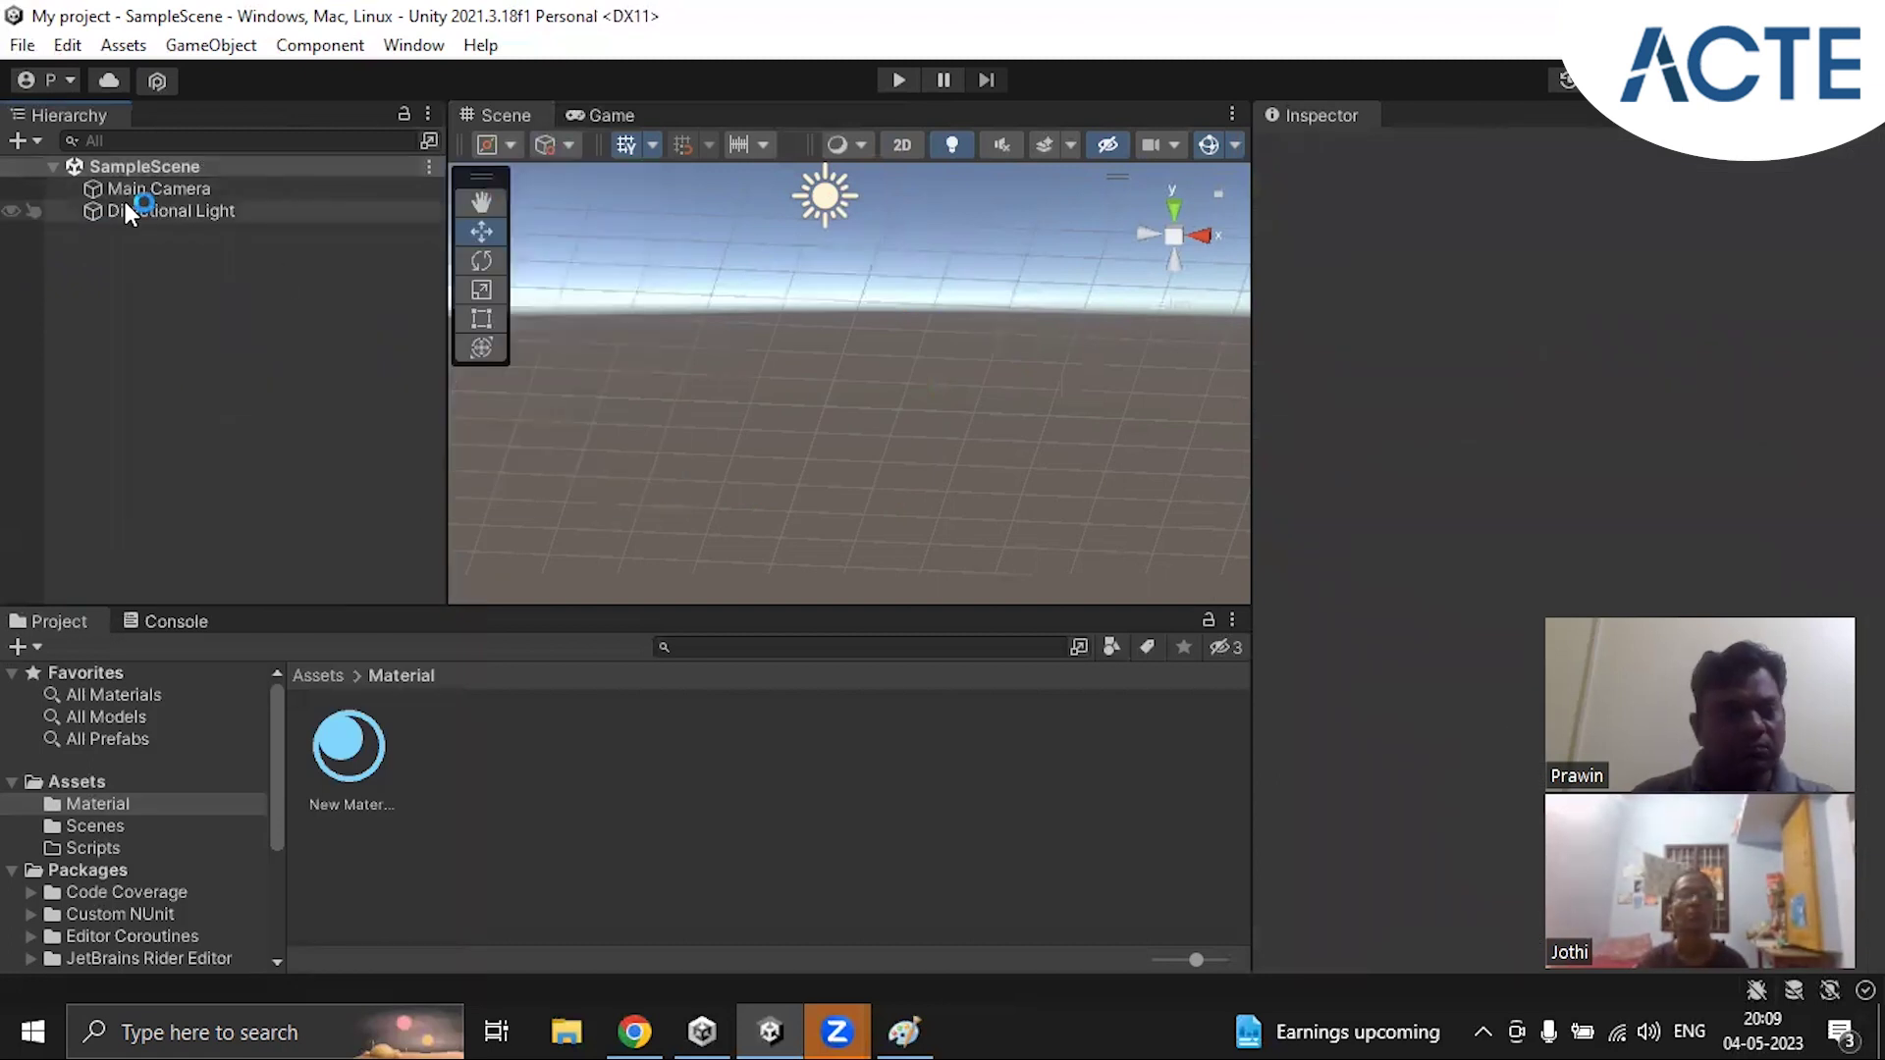
Step: Inspect the component settings of the Directional Light and the Main Camera
click(163, 210)
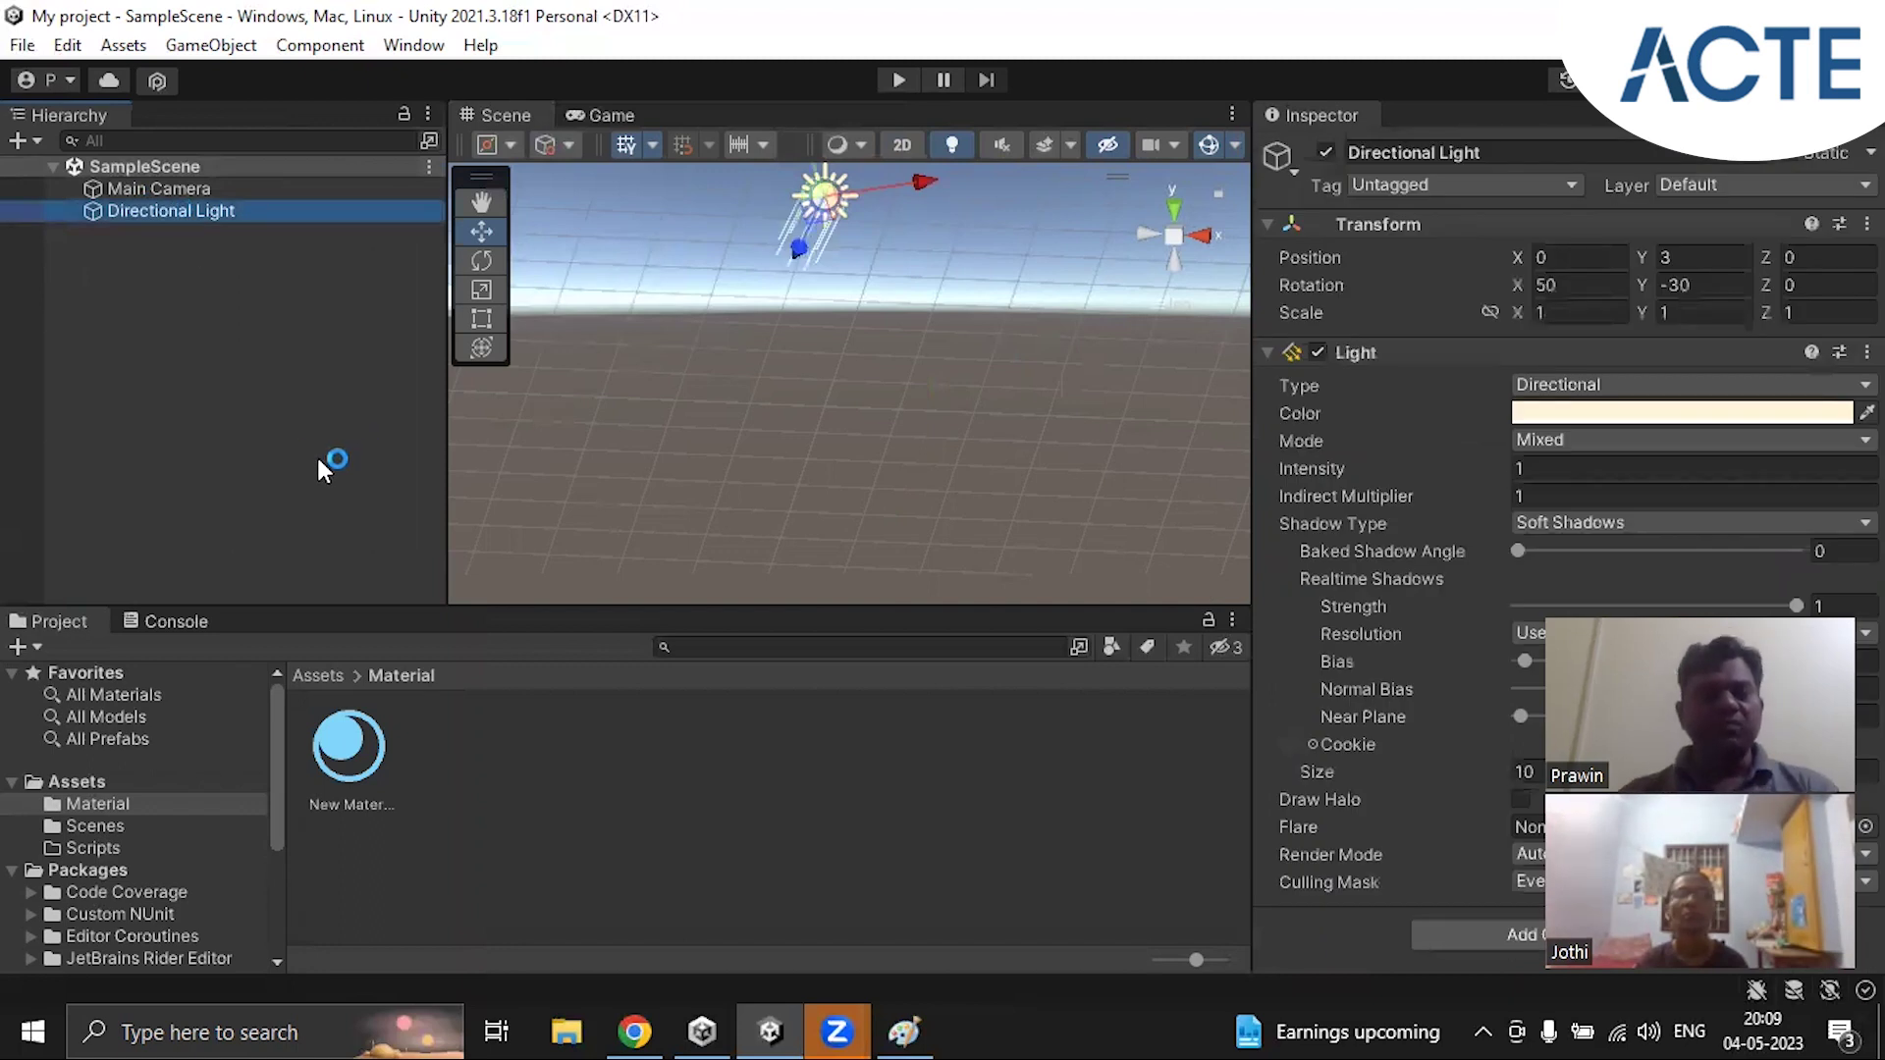
click(157, 189)
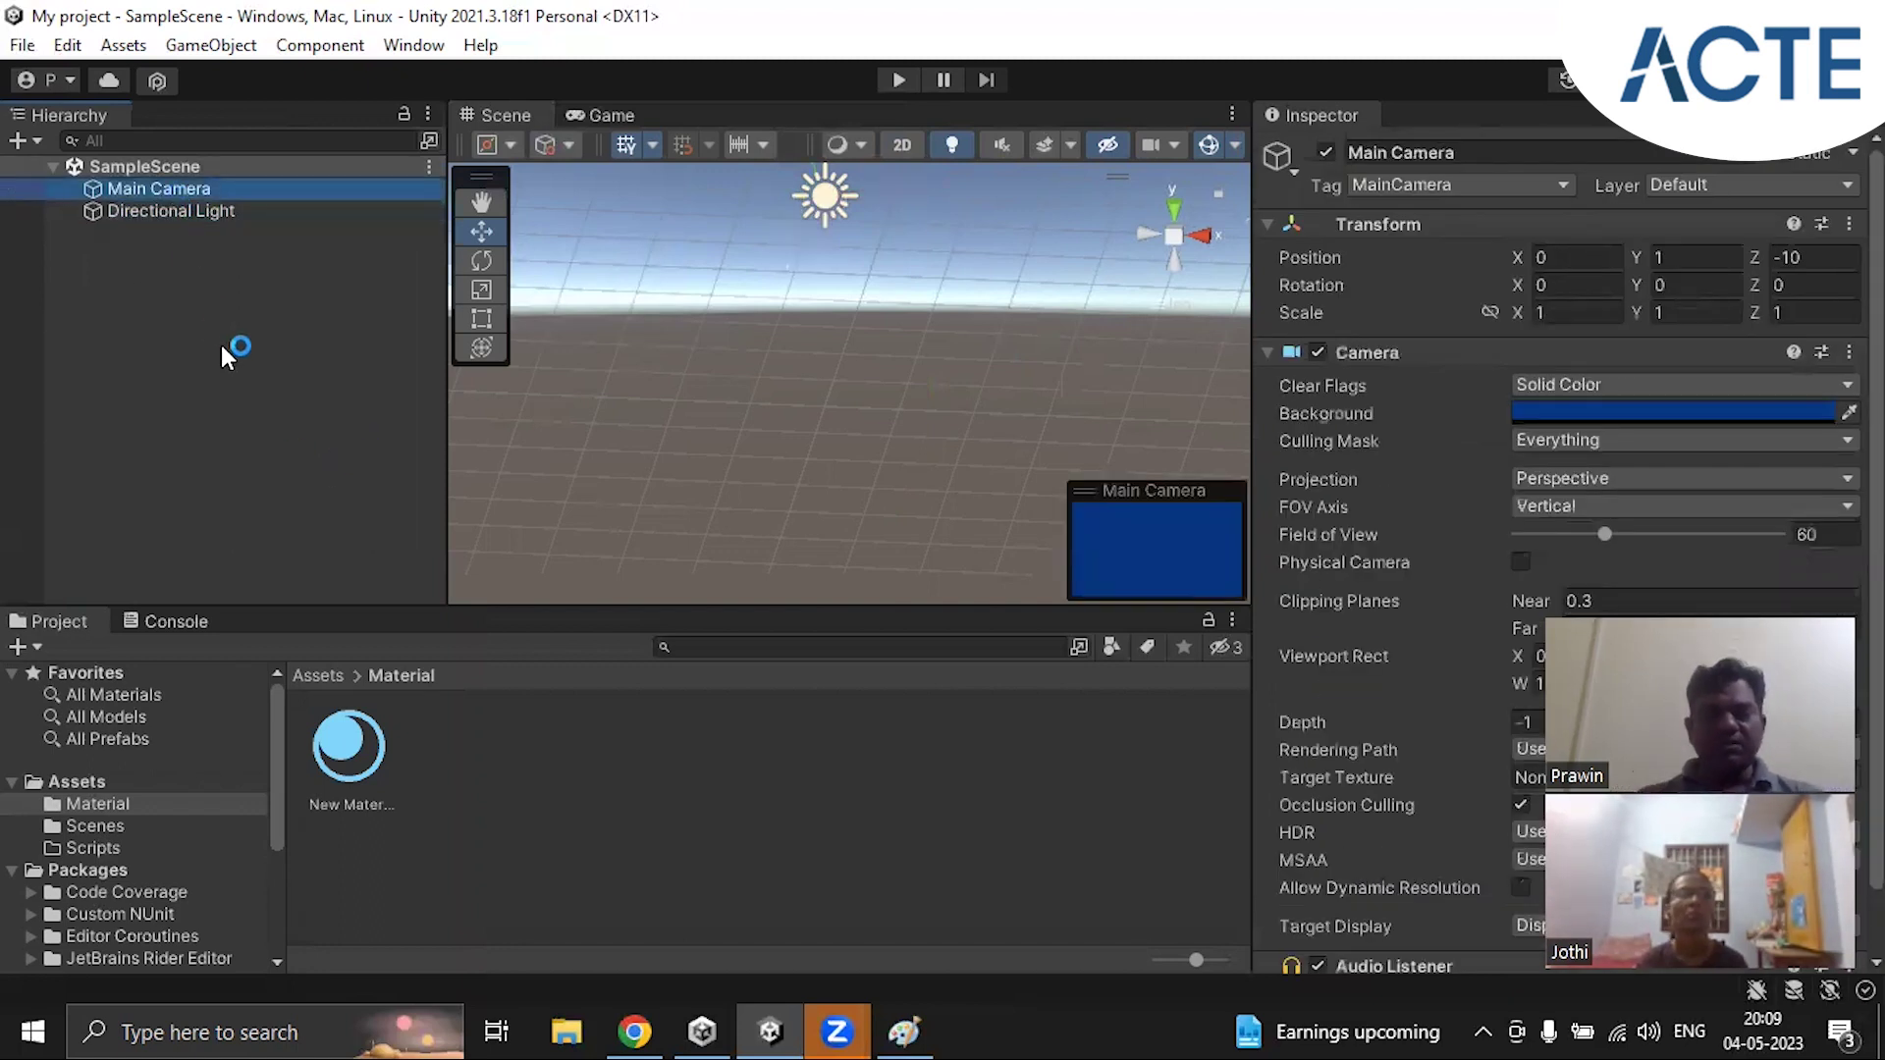
click(163, 167)
Step: Add a new 3D Cube at the root level of SampleScene, keeping its default name
right_click(163, 281)
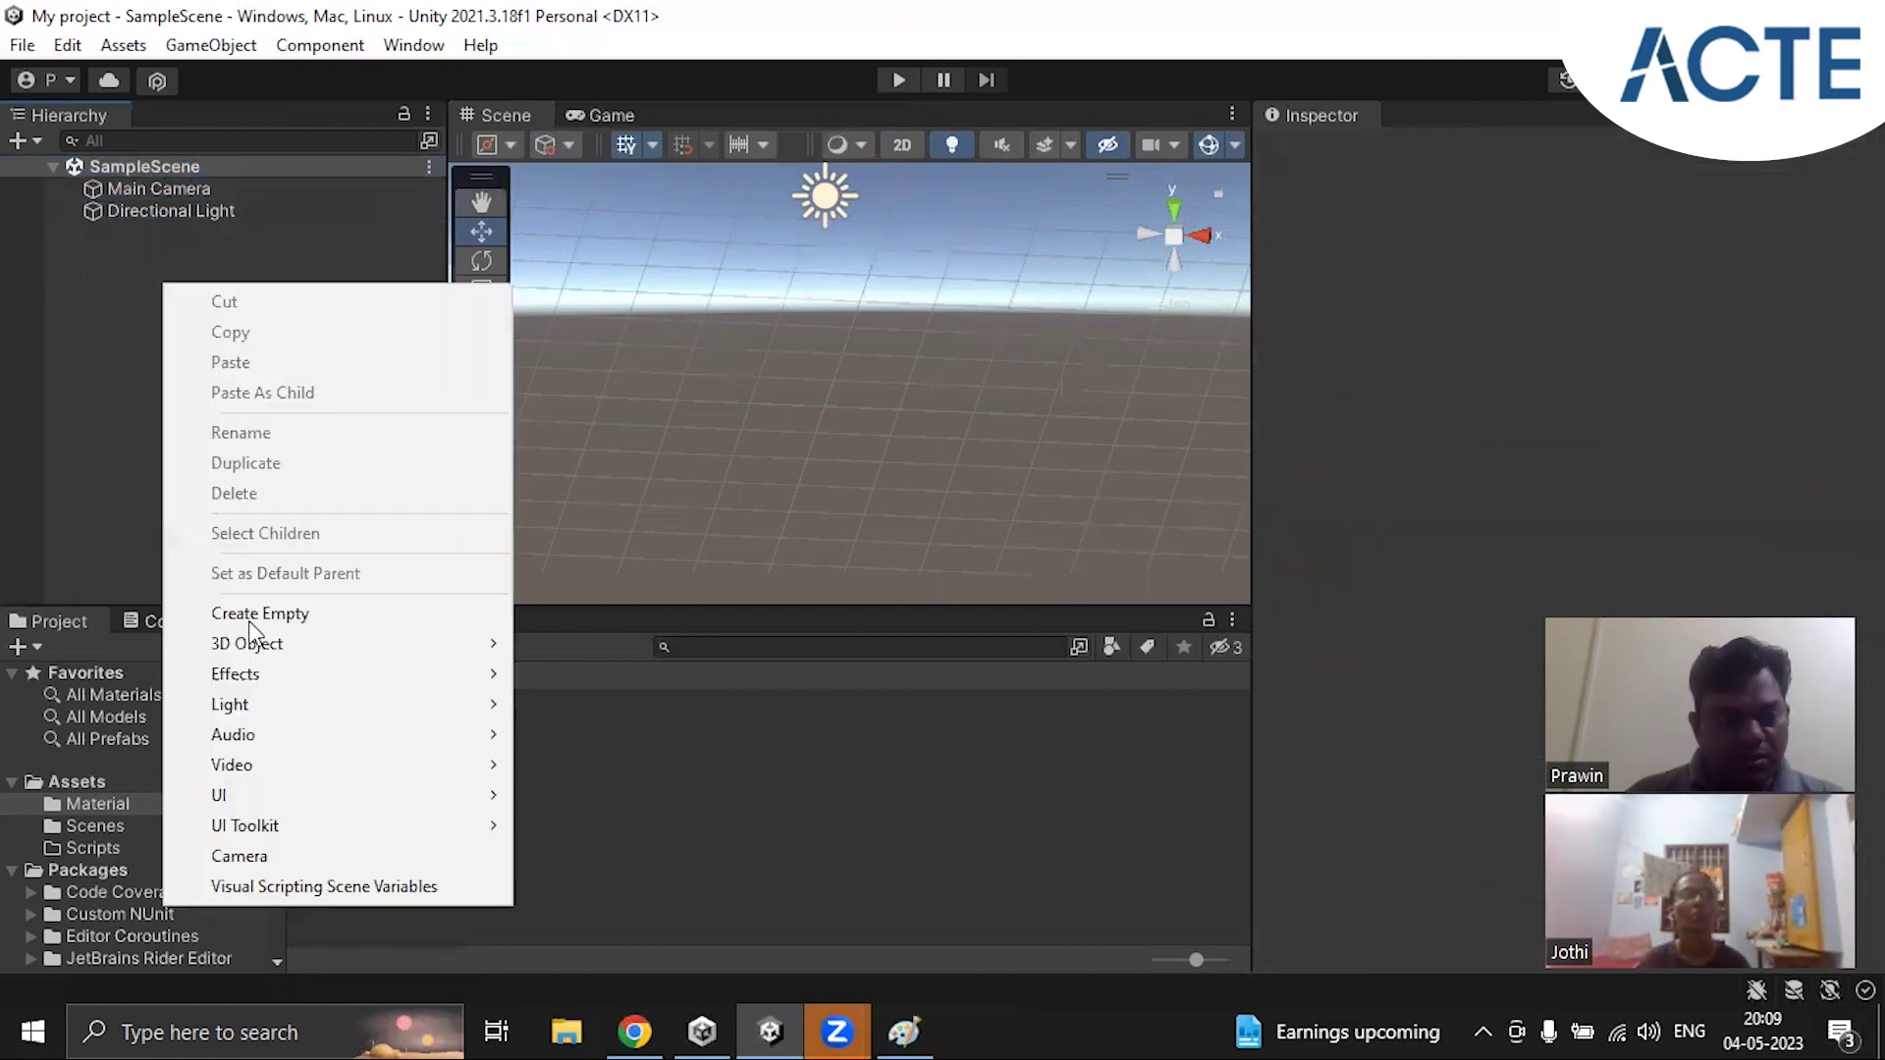
mouse_move(275, 643)
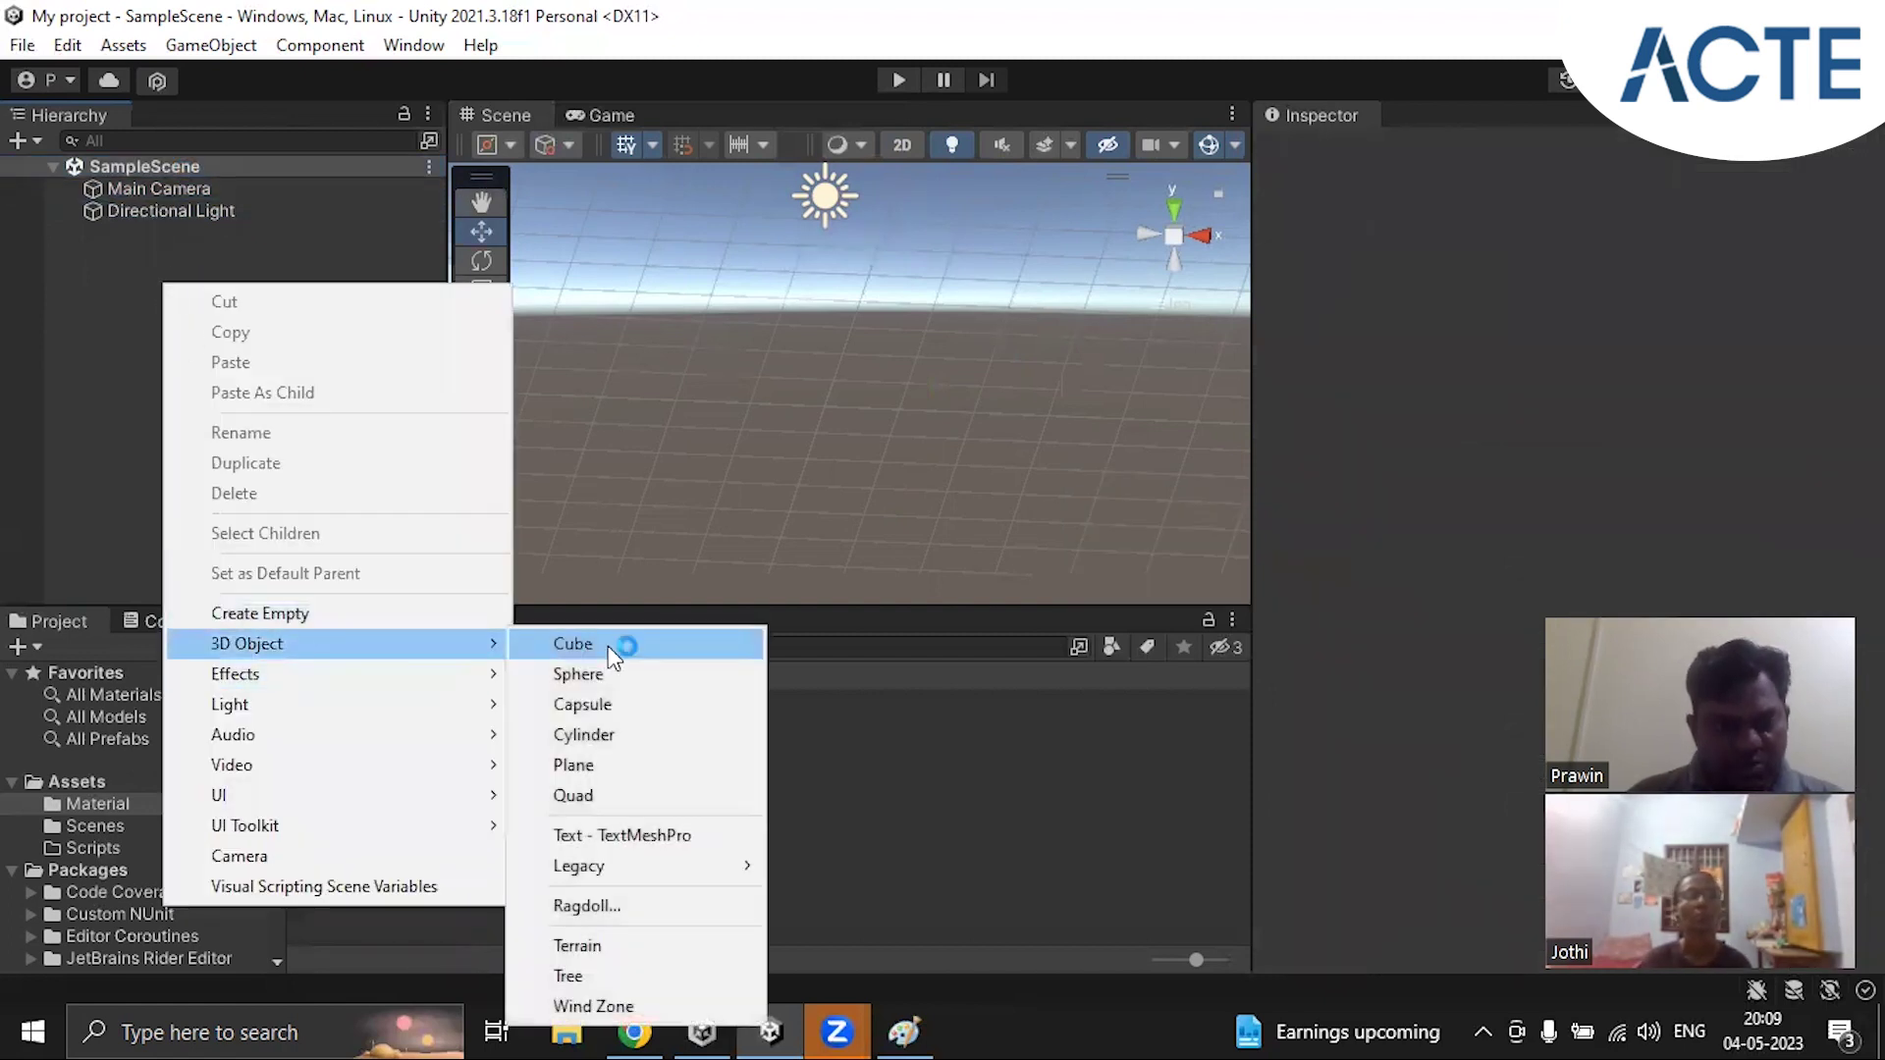
click(611, 646)
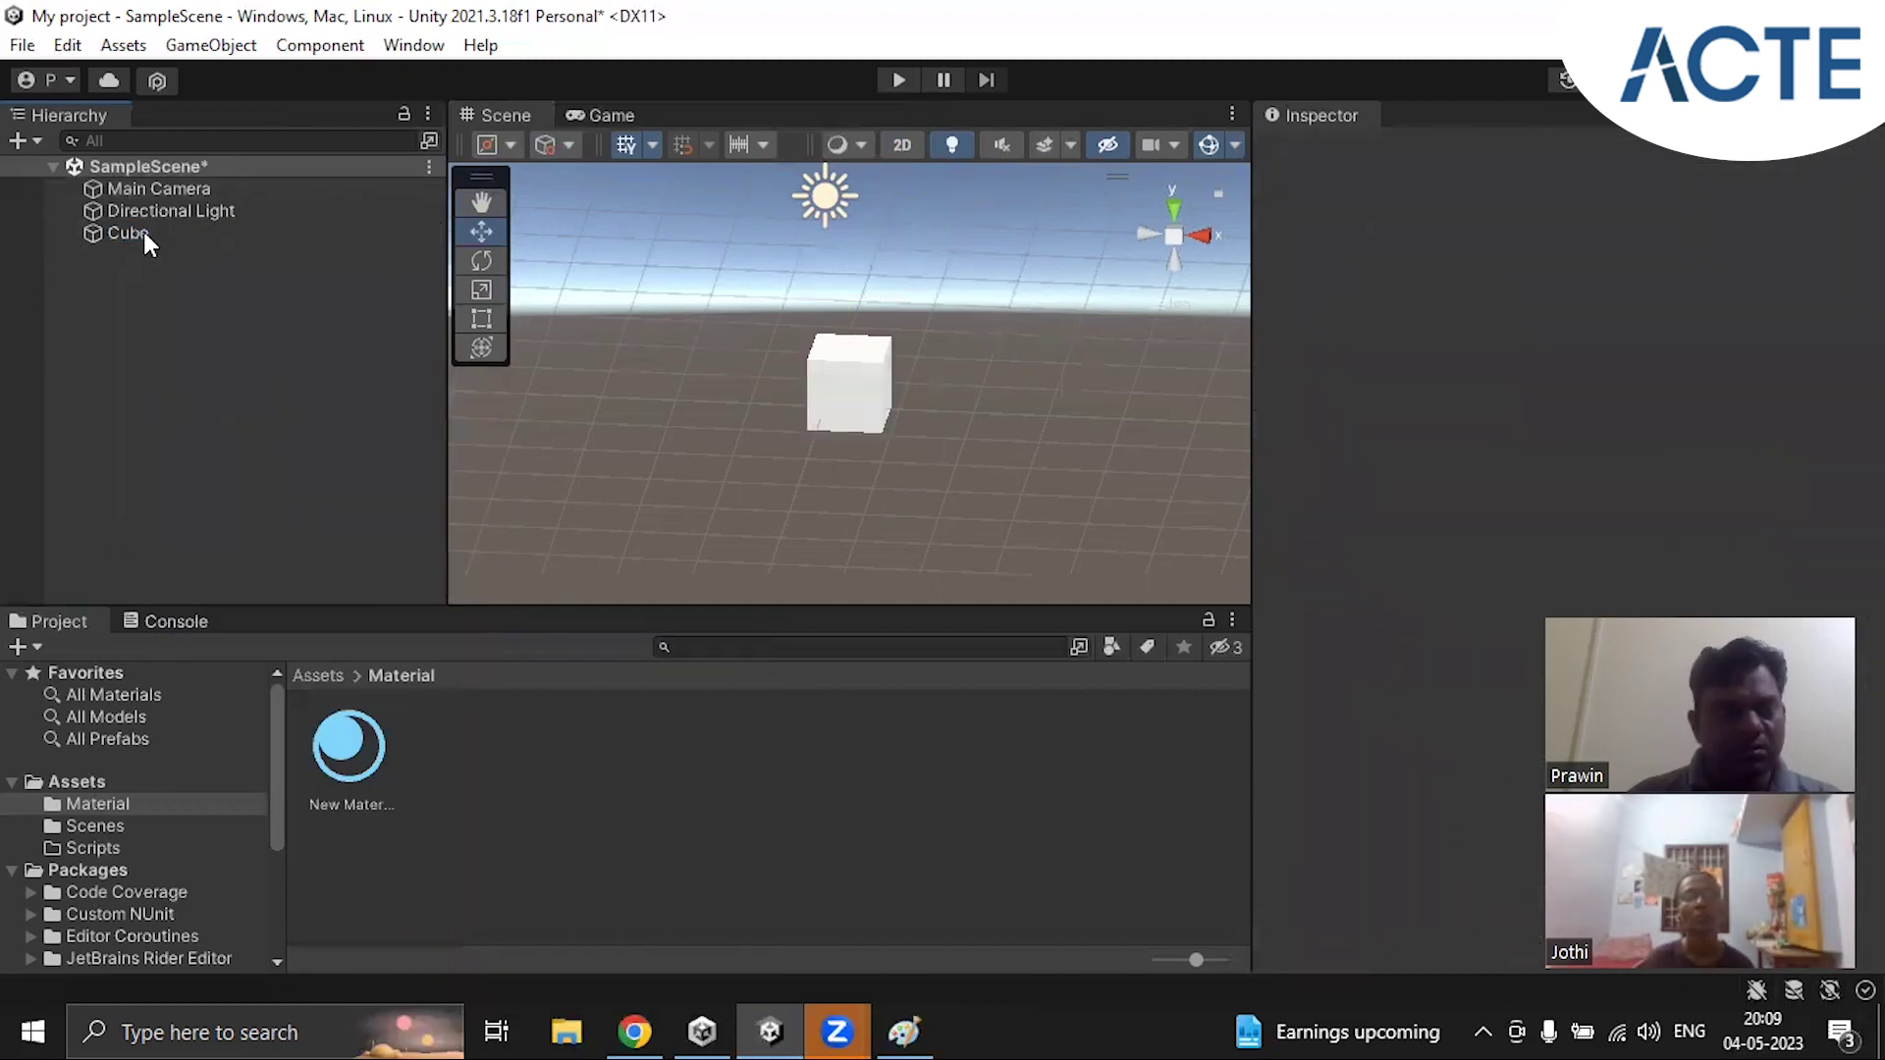
Step: Frame the Main Camera, examine its view cone relative to the Cube, and compare it with the Game view before returning to the Scene view
click(146, 191)
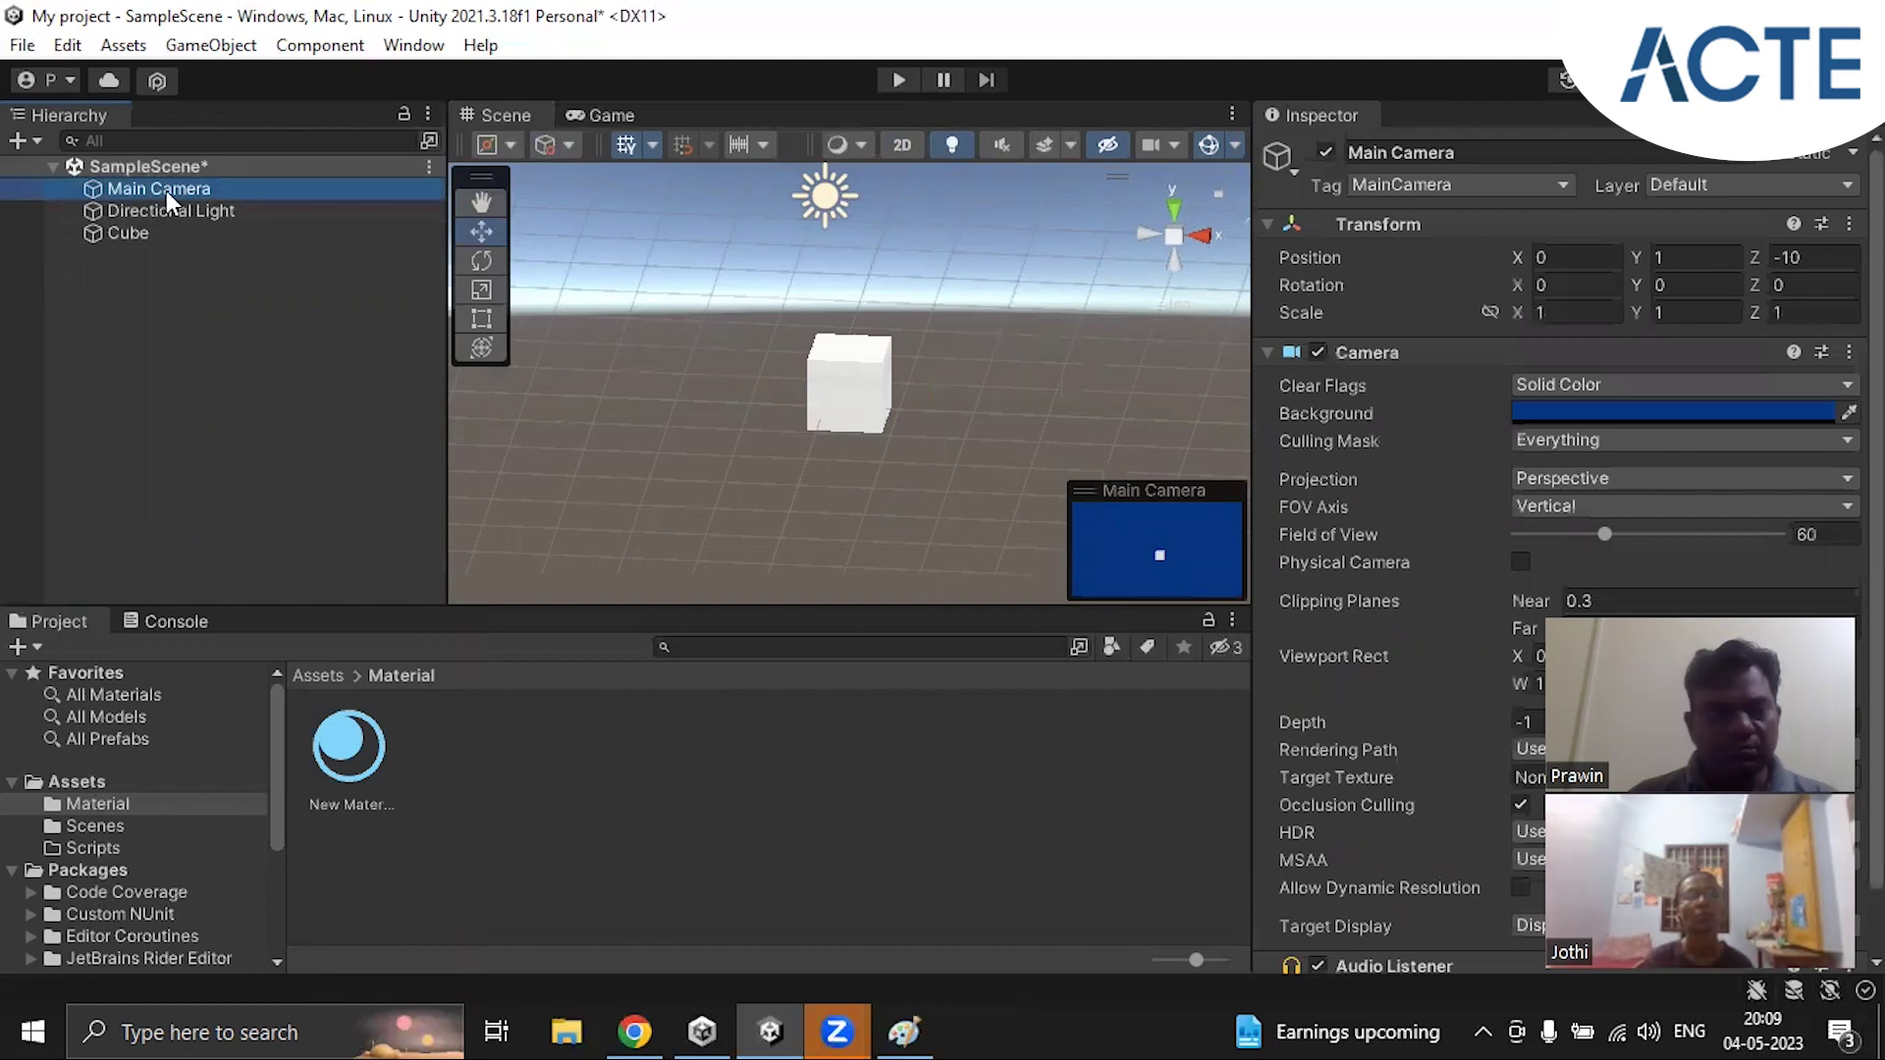
double_click(167, 190)
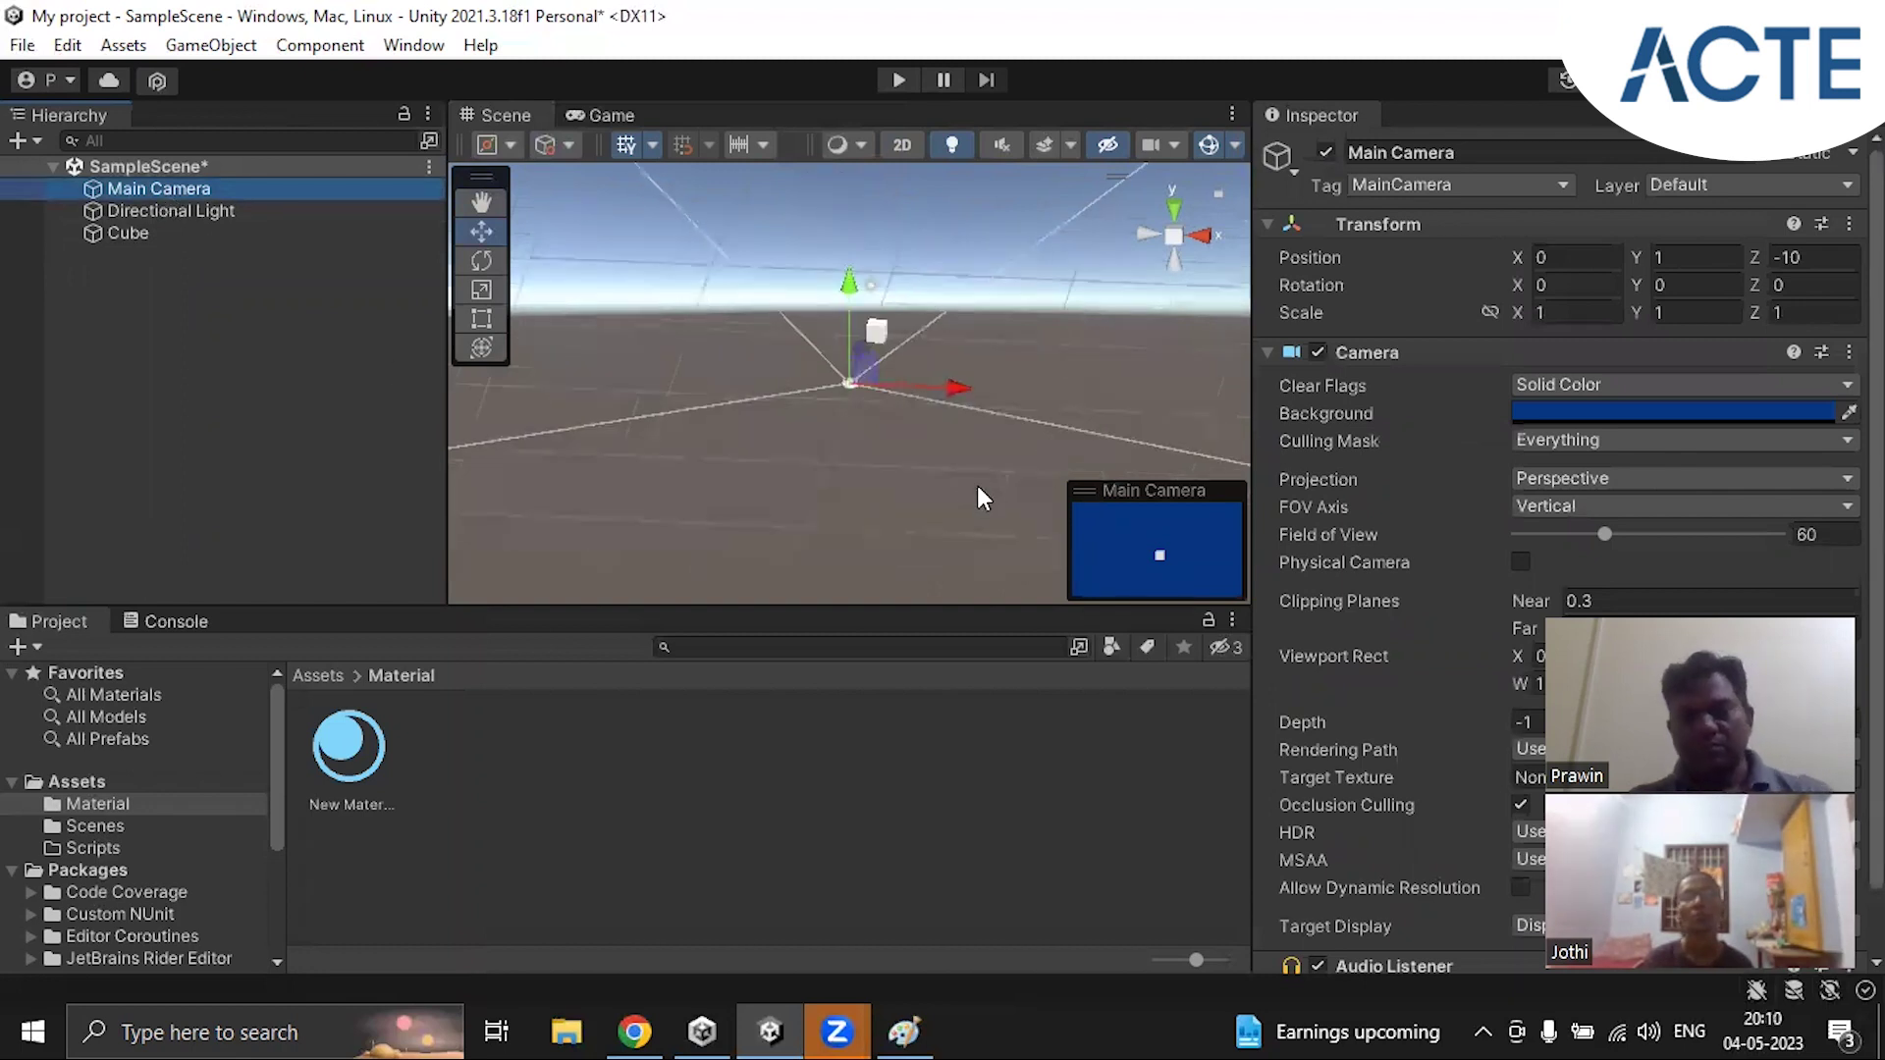
scroll(886, 440, up, 5)
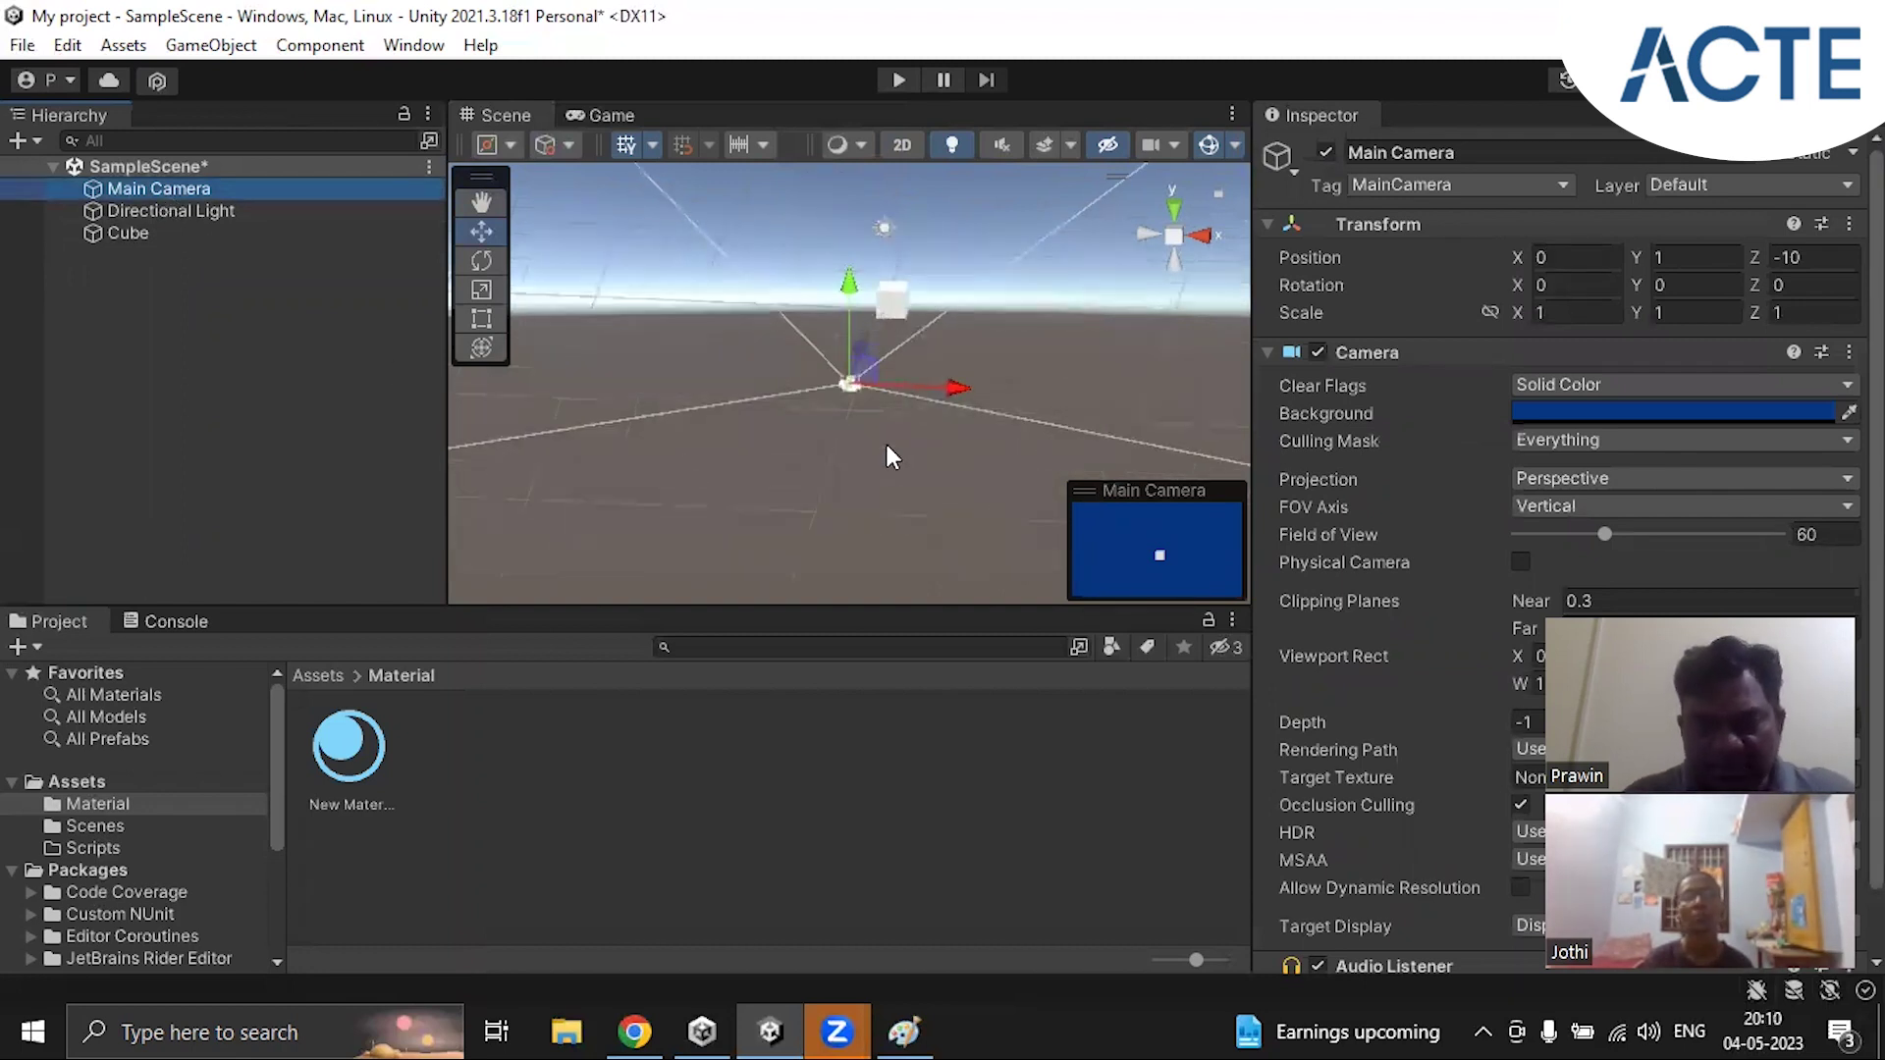
scroll(889, 444, up, 5)
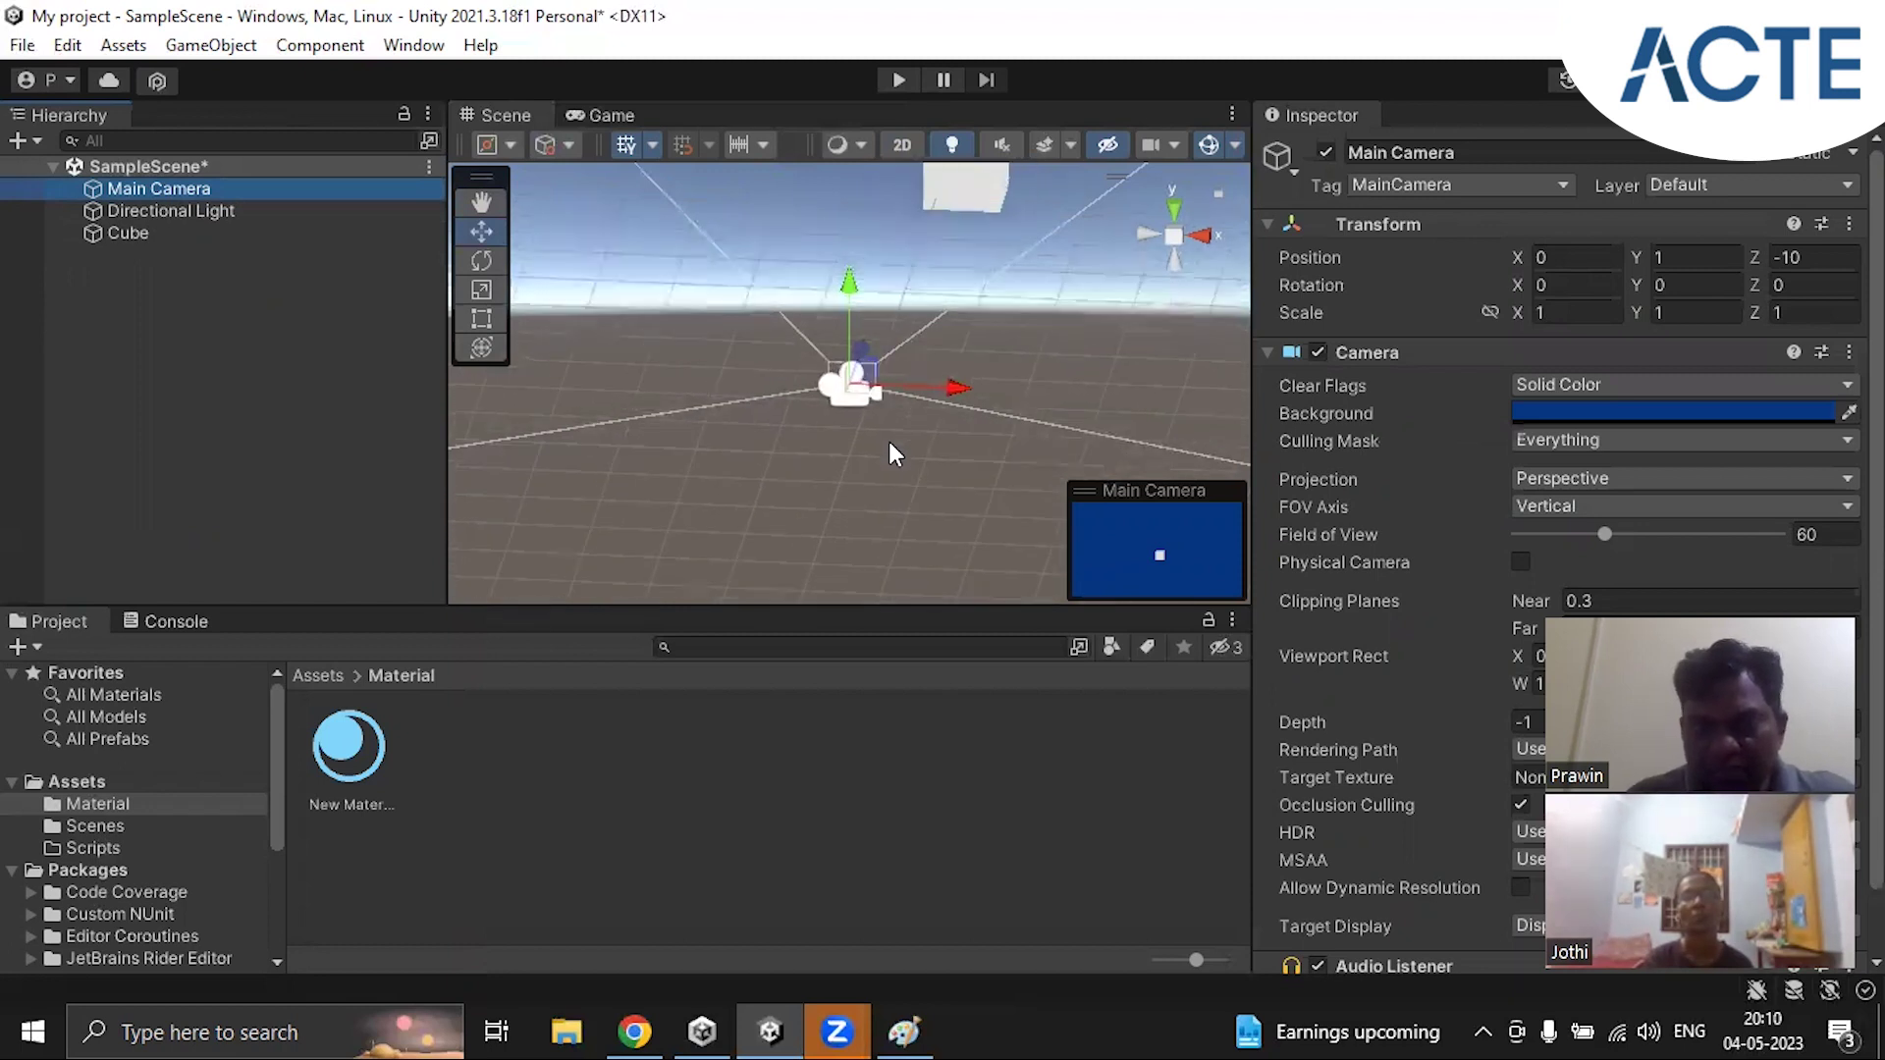
scroll(864, 478, up, 3)
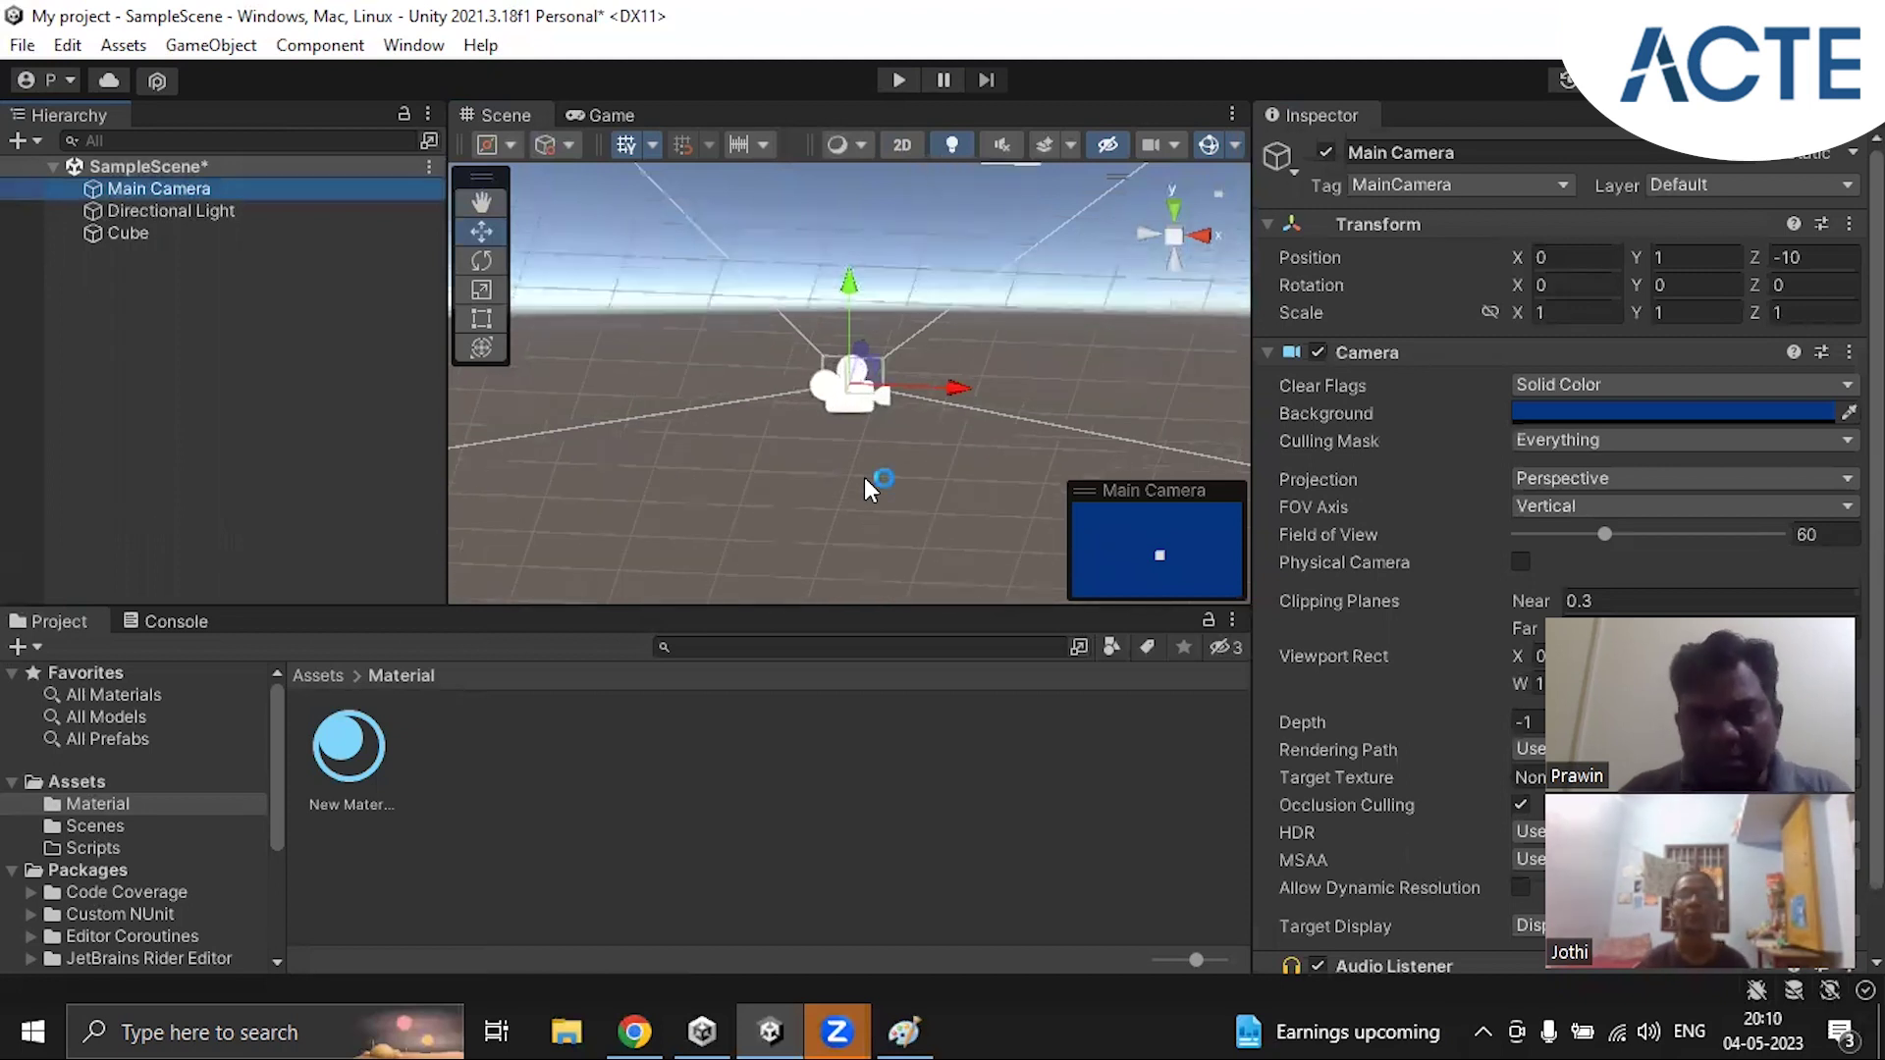
alt+drag(969, 383, 909, 362)
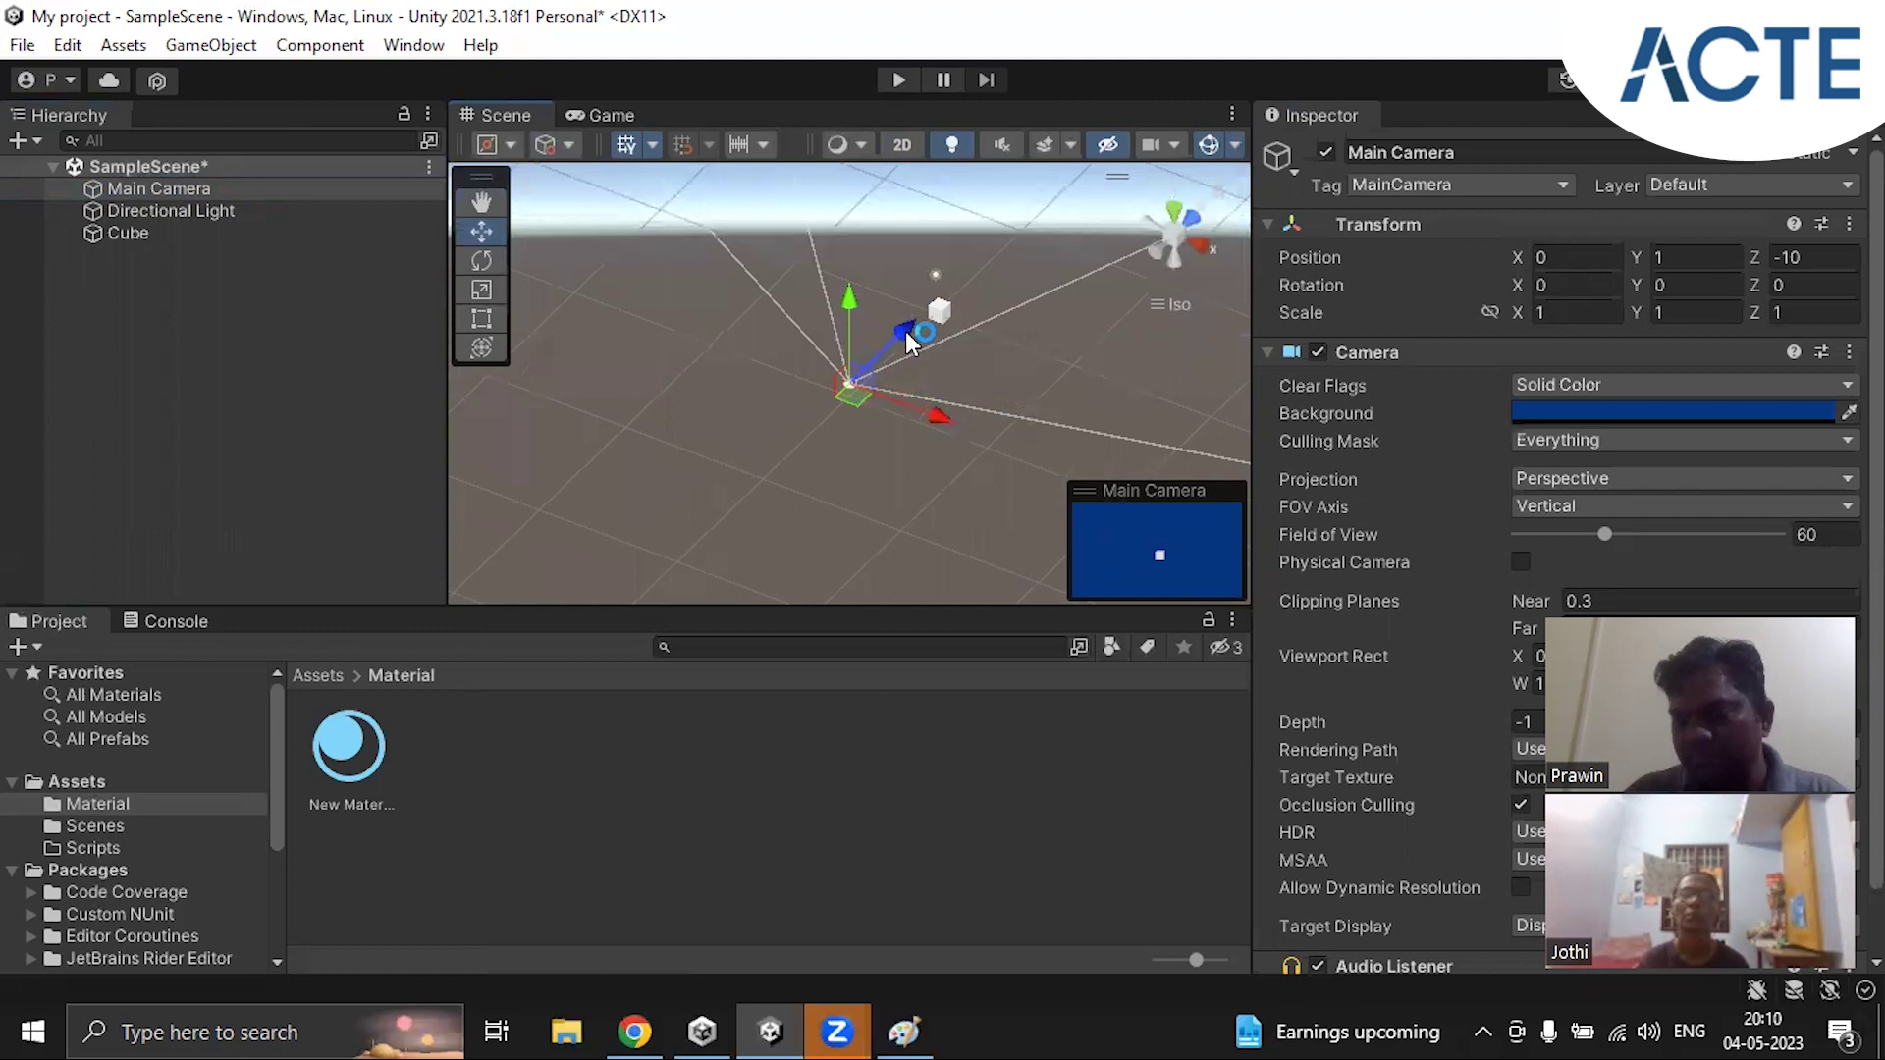
alt+drag(748, 479, 782, 462)
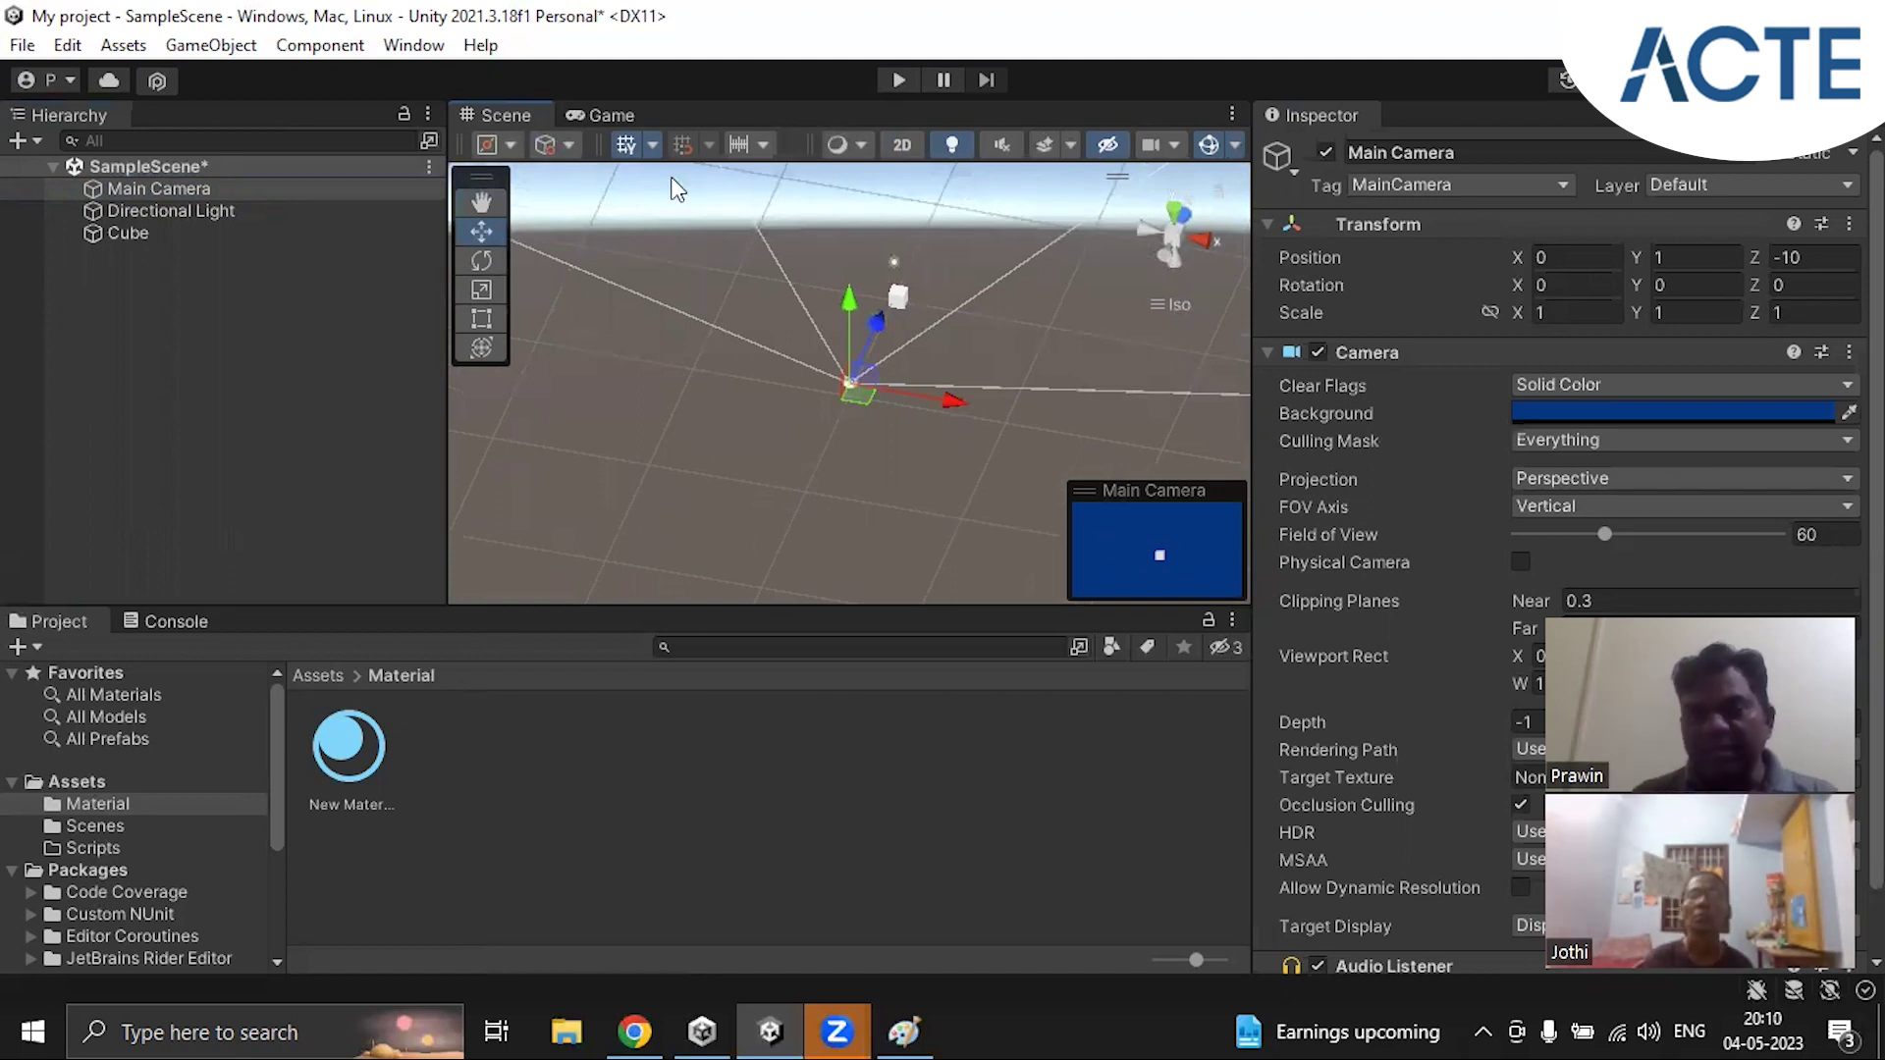
click(611, 114)
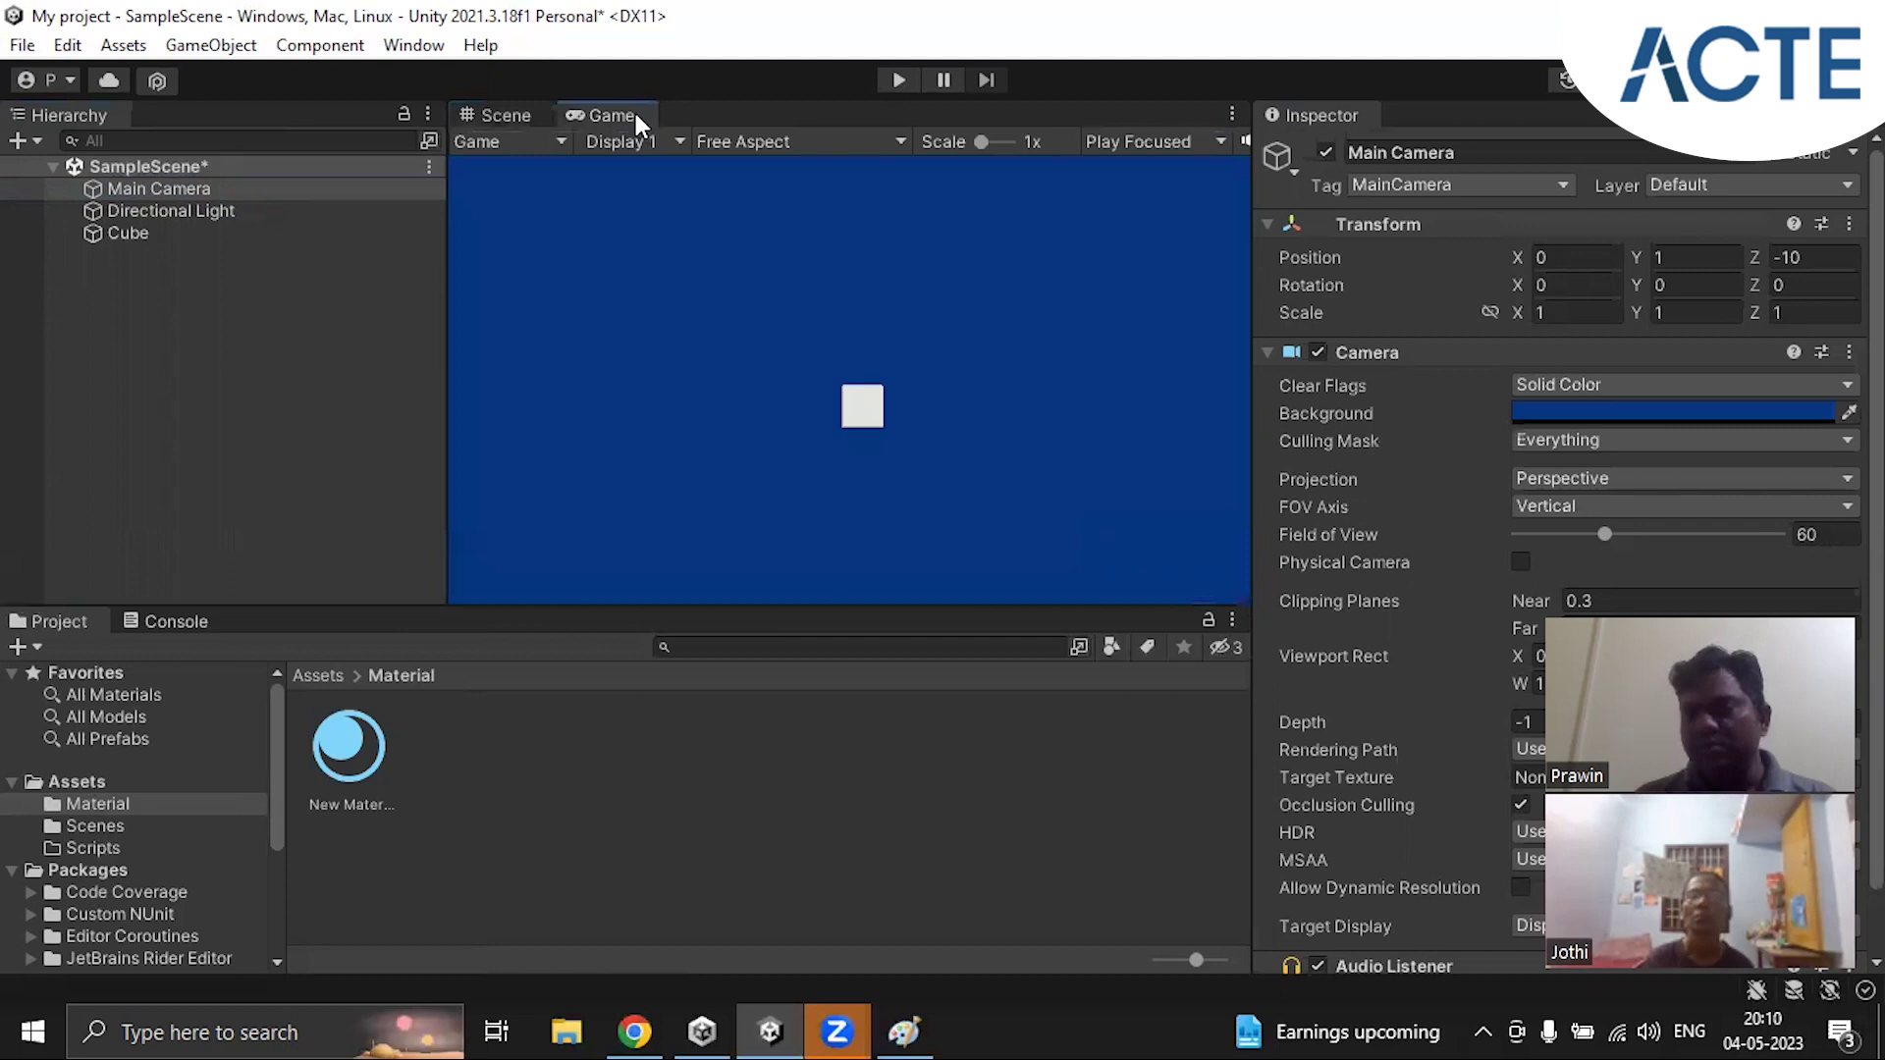
click(491, 114)
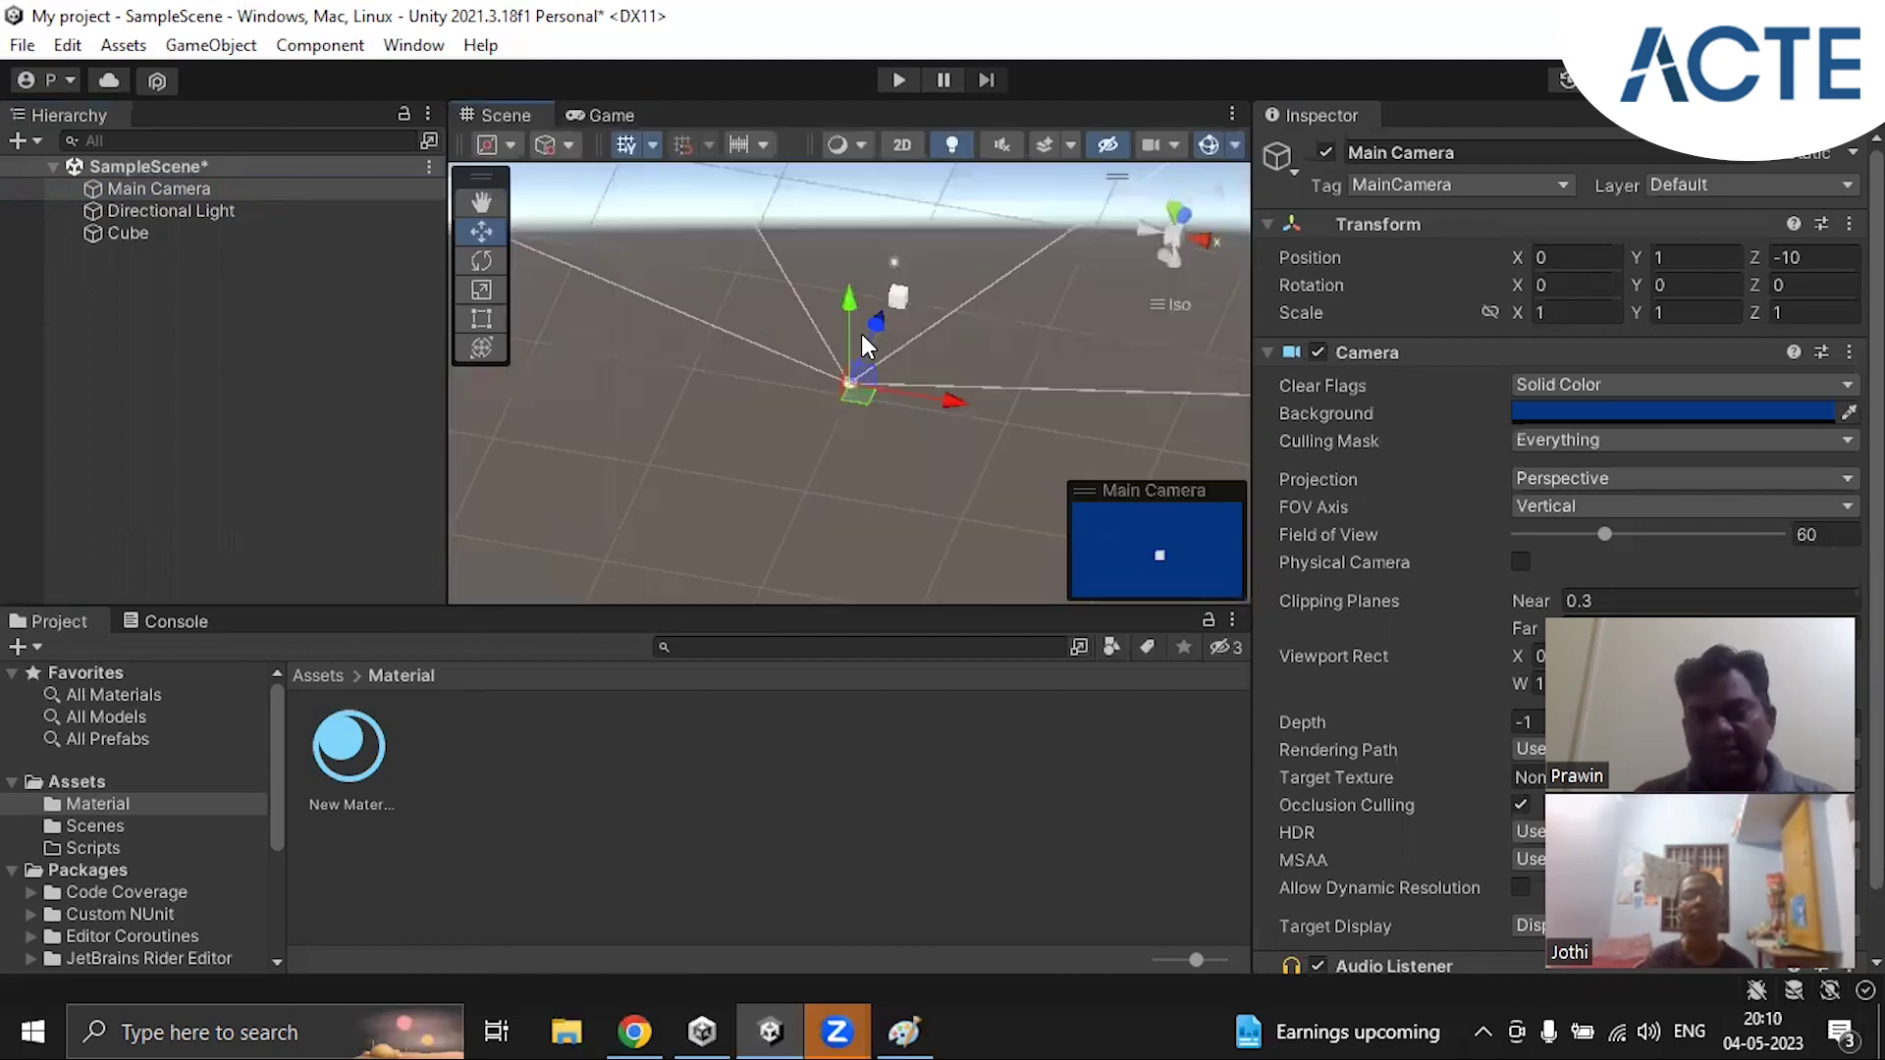